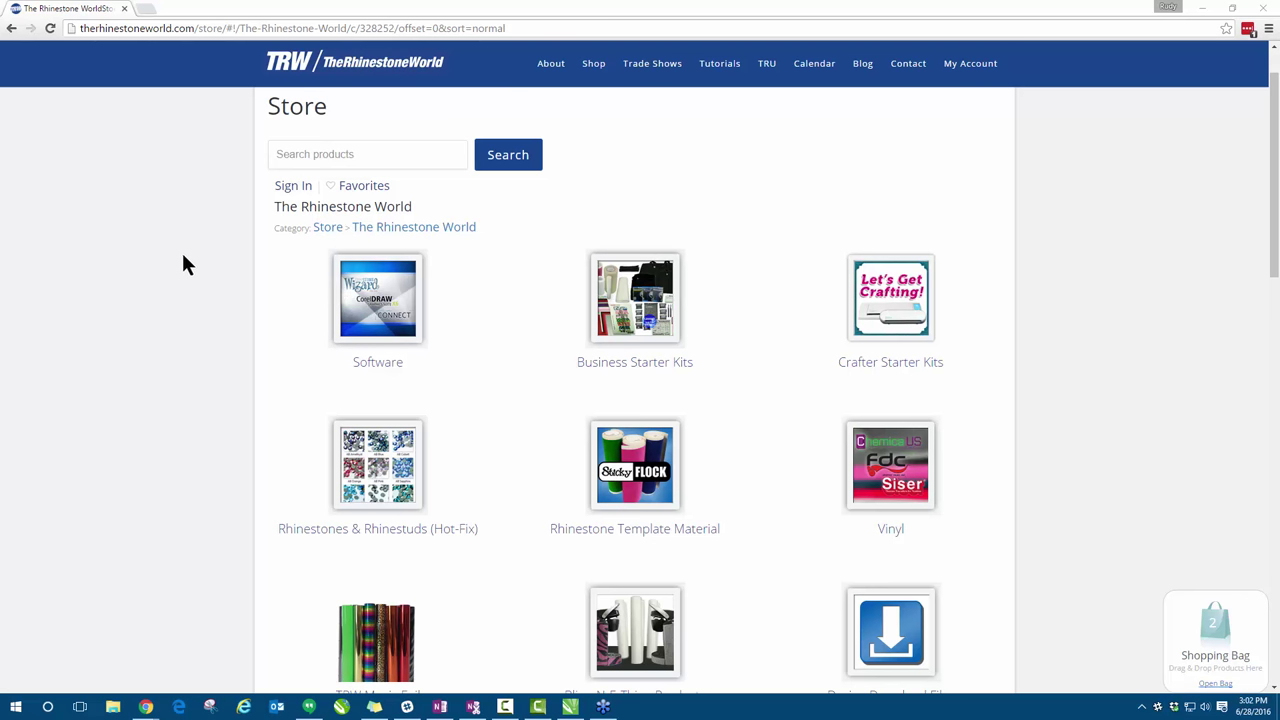
- Go through Design Download Files and TRW Magic Template Packages to the Cross Country category
{"action": "scroll", "coordinate": [183, 258], "scroll_direction": "down", "scroll_amount": 1}
{"action": "scroll", "coordinate": [184, 249], "scroll_direction": "down", "scroll_amount": 3}
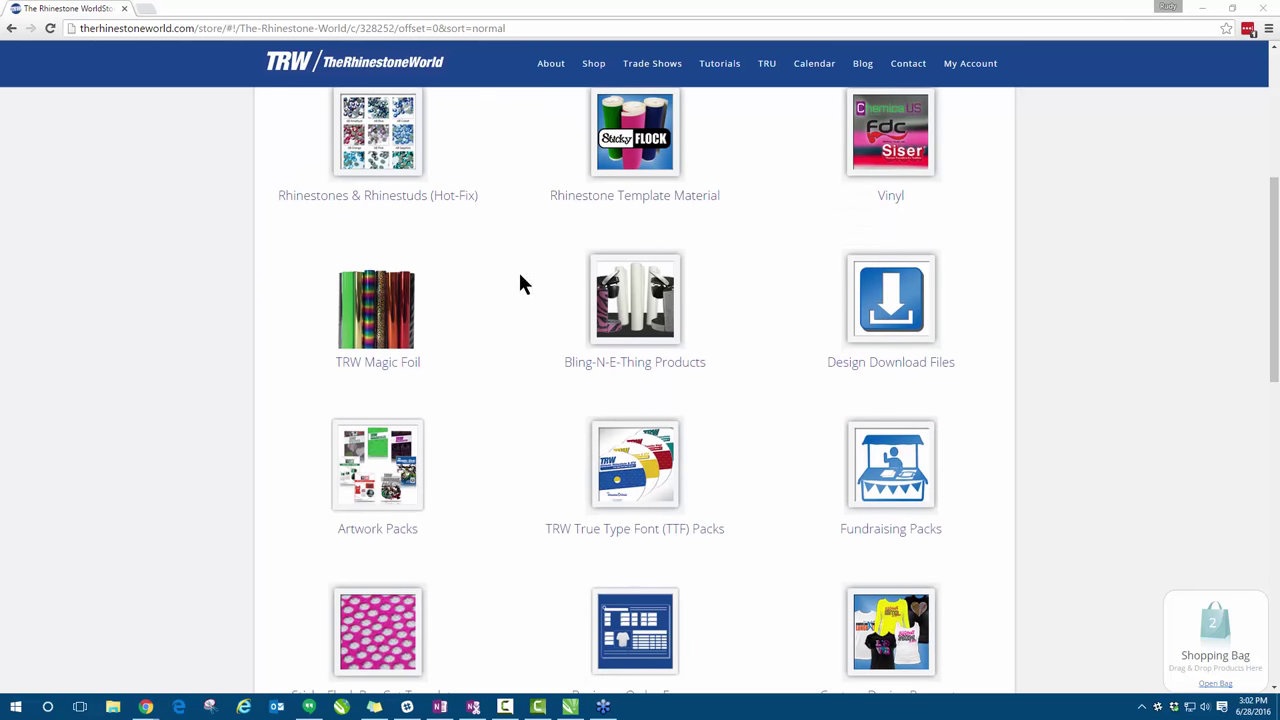
{"action": "scroll", "coordinate": [1272, 268], "scroll_direction": "up", "scroll_amount": 2}
{"action": "scroll", "coordinate": [1272, 284], "scroll_direction": "down", "scroll_amount": 1}
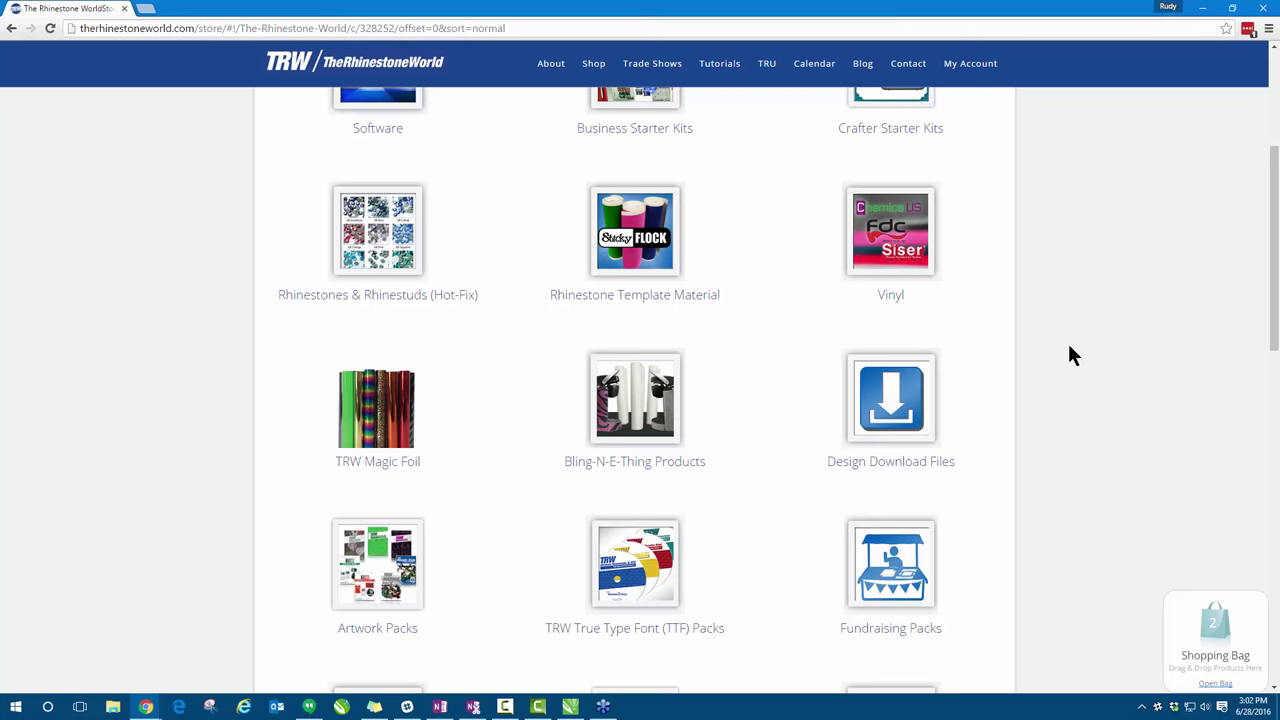
{"action": "left_click", "coordinate": [893, 405]}
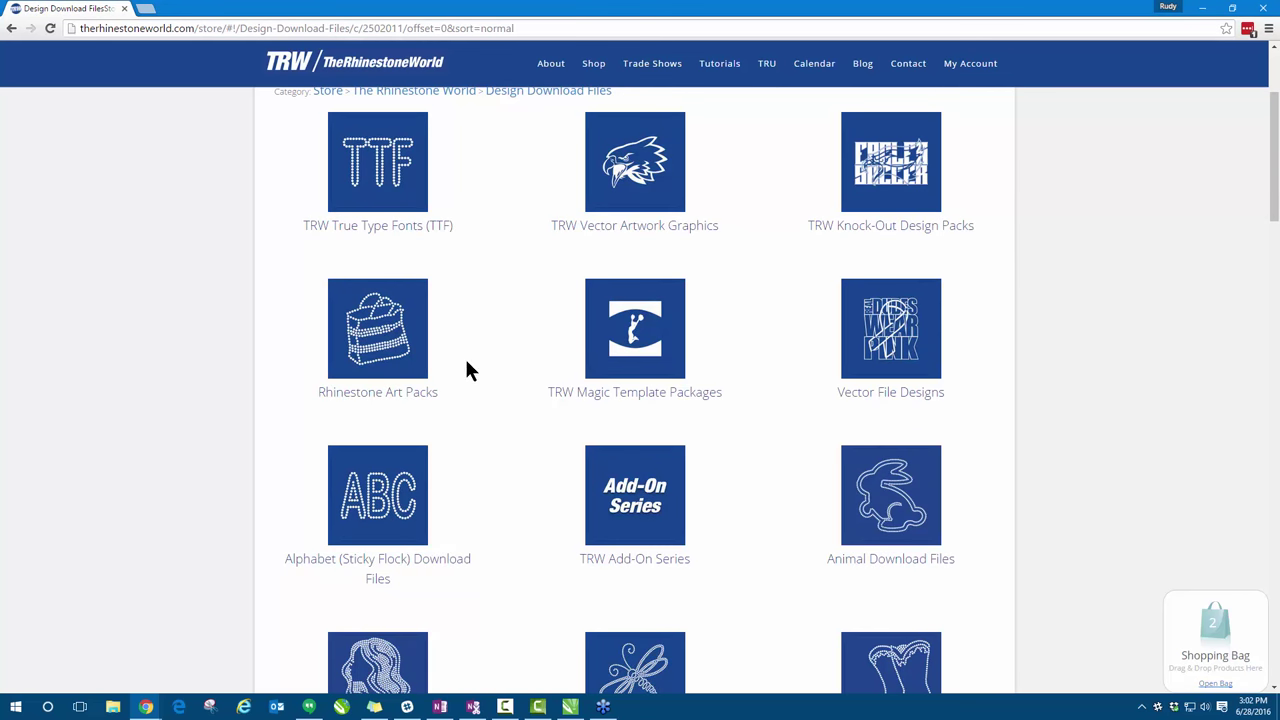
{"action": "left_click", "coordinate": [617, 330]}
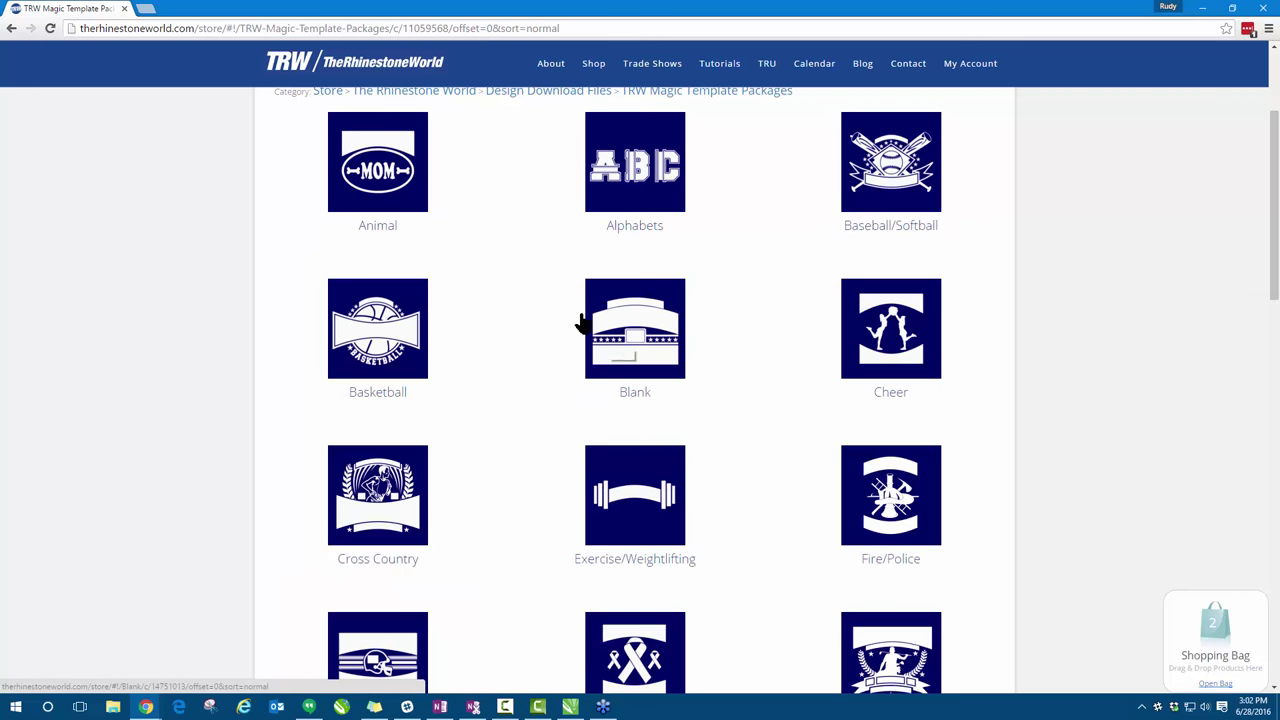
{"action": "left_click_drag", "start_coordinate": [1272, 148], "coordinate": [1265, 292]}
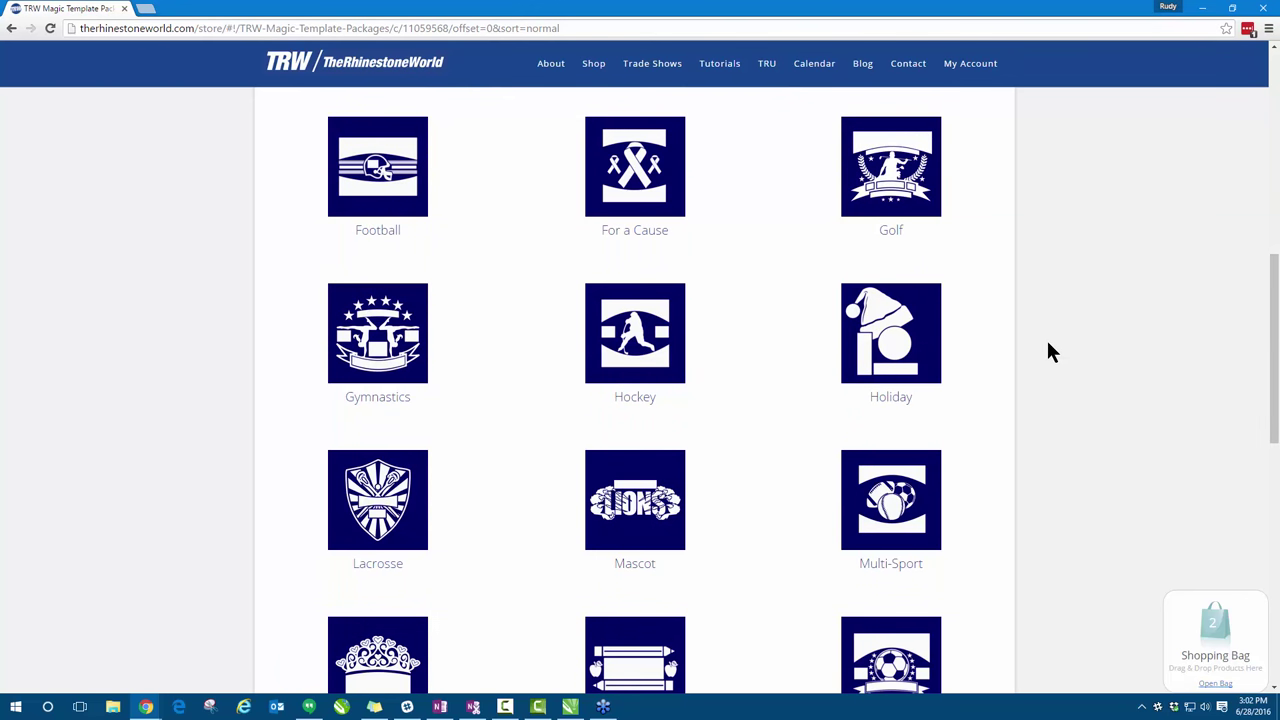
{"action": "scroll", "coordinate": [1048, 344], "scroll_direction": "up", "scroll_amount": 2}
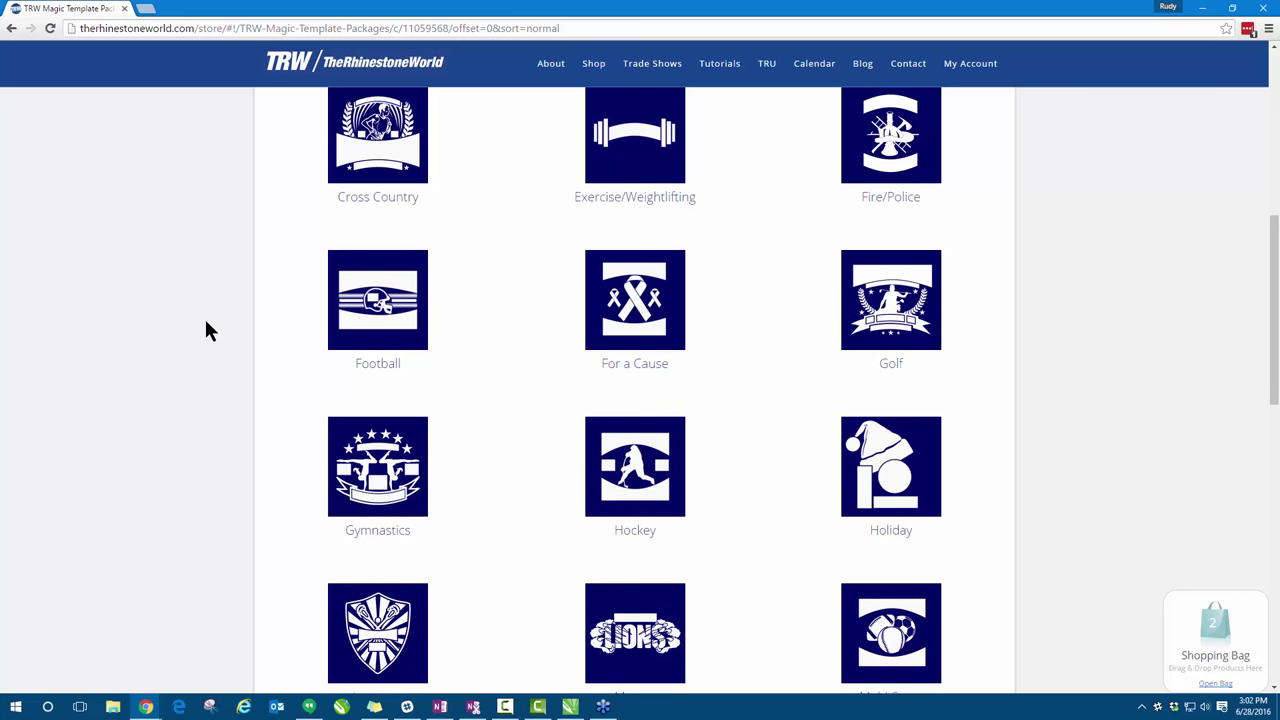
{"action": "left_click", "coordinate": [366, 178]}
{"action": "right_click", "coordinate": [363, 171]}
{"action": "left_click", "coordinate": [250, 226]}
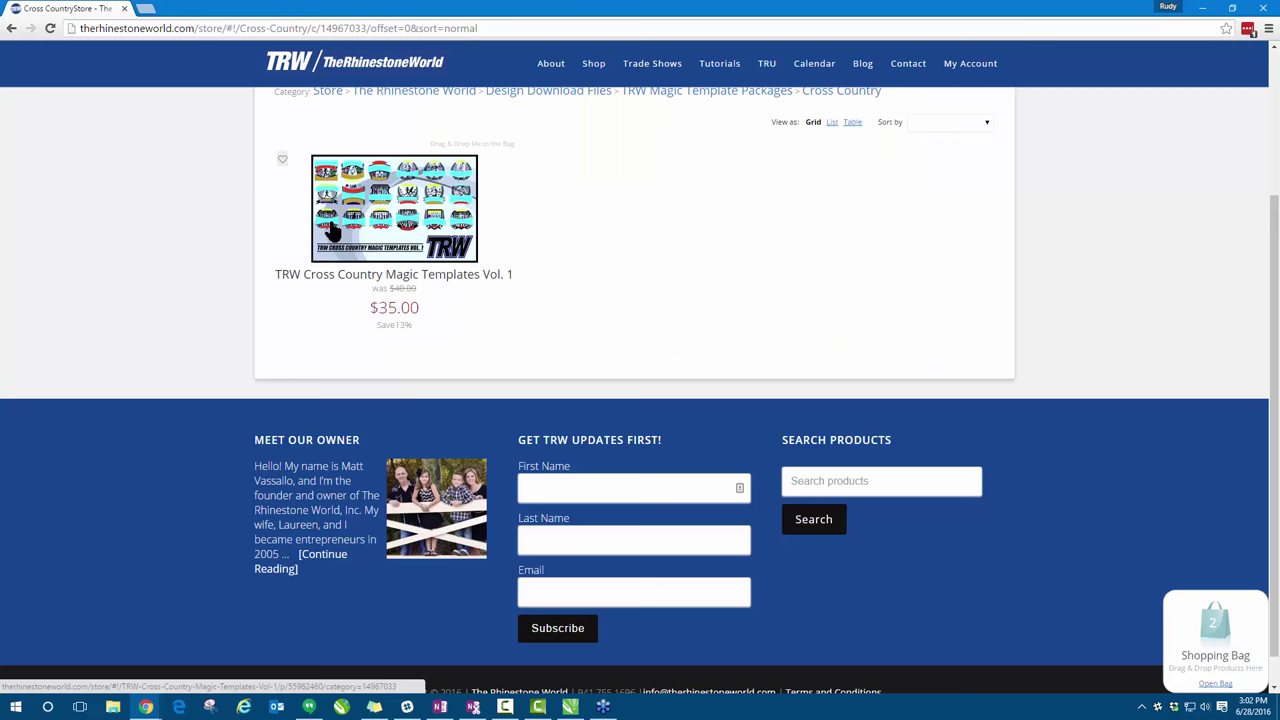
- Open TRW Cross Country Magic Templates Vol. 1 and enlarge its picture of eighteen badge templates
{"action": "left_click", "coordinate": [380, 210]}
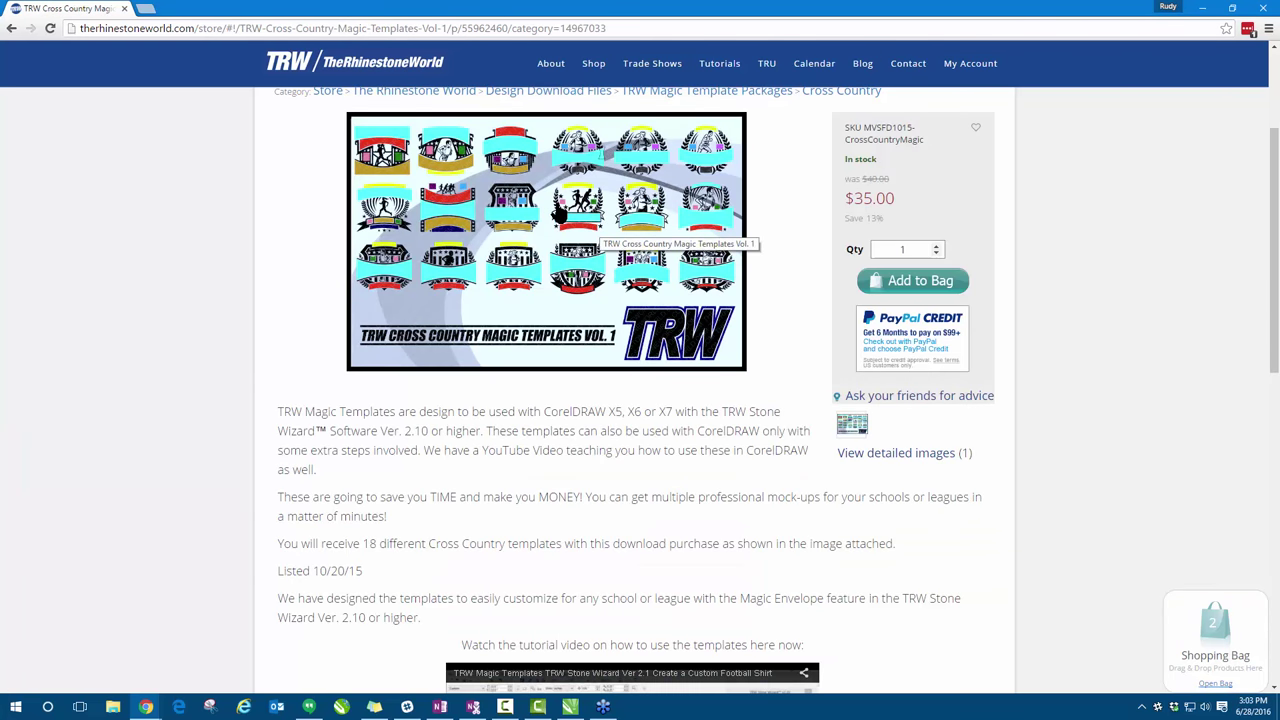
{"action": "left_click", "coordinate": [491, 230]}
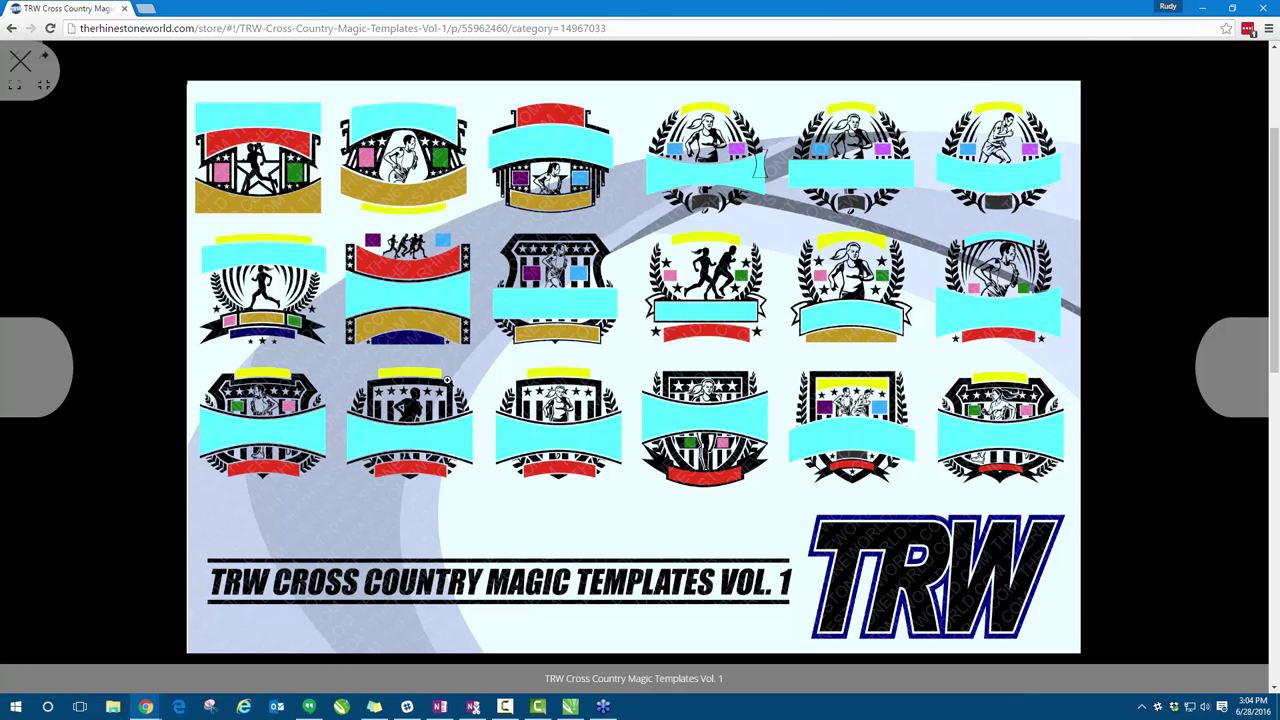
- Minimize the Chrome store window to reveal CorelDRAW X7 with the TRW Design Wizard docker
{"action": "left_click", "coordinate": [1201, 8]}
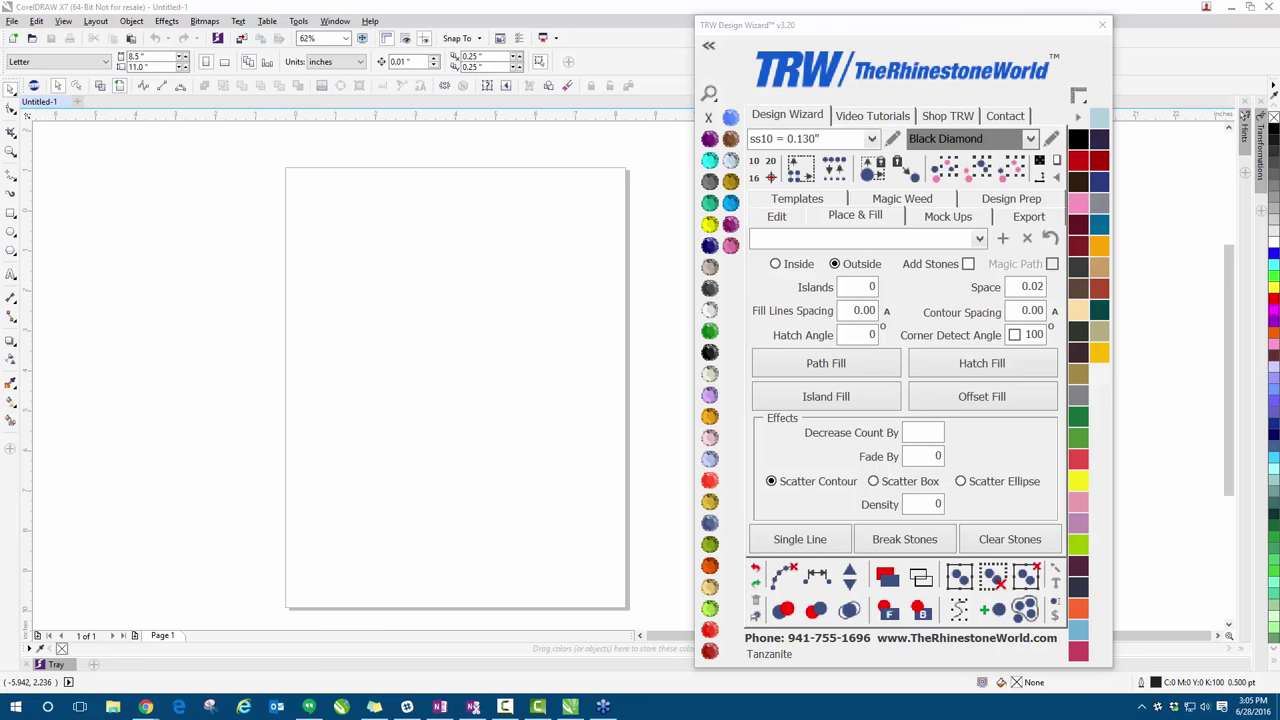
- Start a File > Import showing the Desktop folder, and move the dialog up and left
{"action": "left_click", "coordinate": [12, 21]}
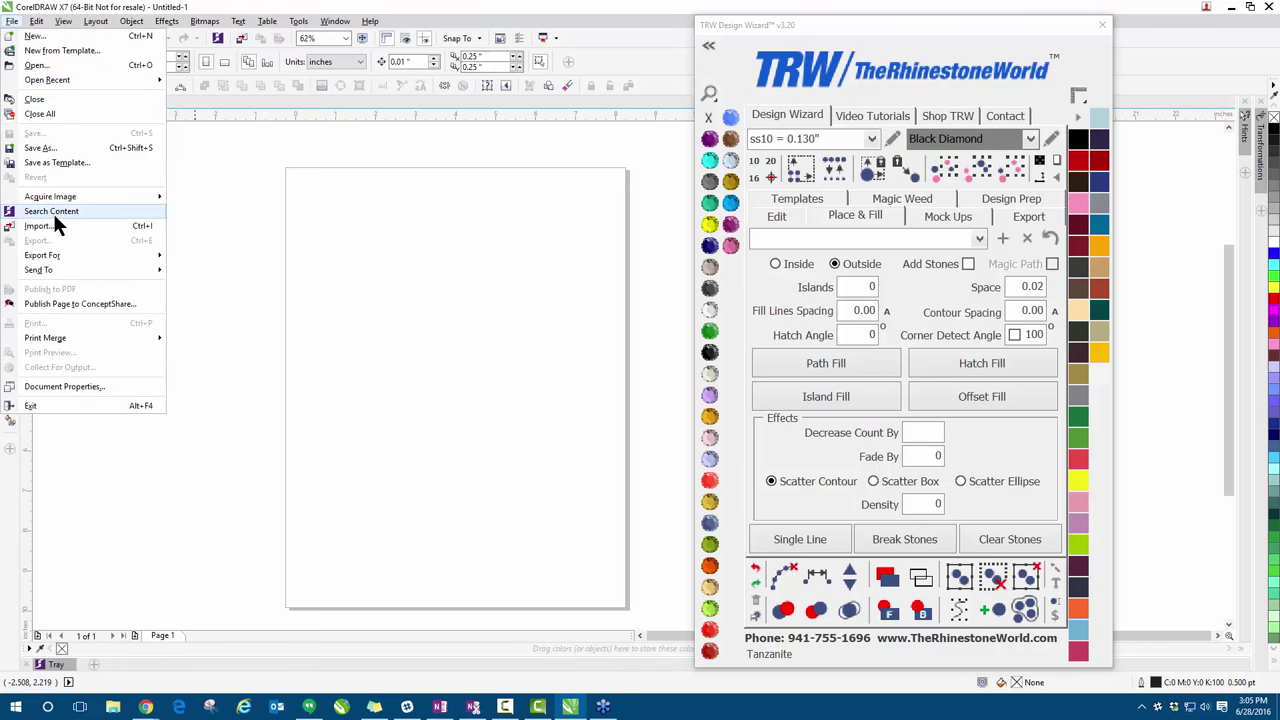
{"action": "left_click", "coordinate": [41, 228]}
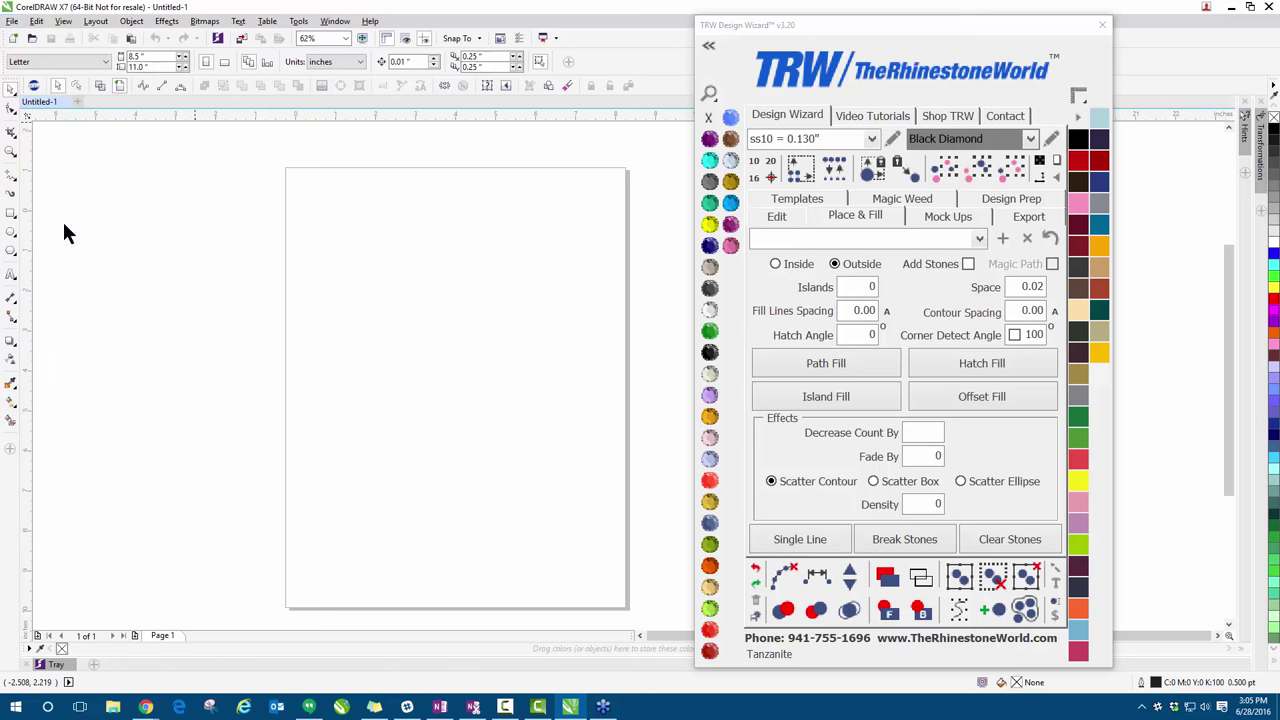
{"action": "scroll", "coordinate": [410, 300], "scroll_direction": "up", "scroll_amount": 5}
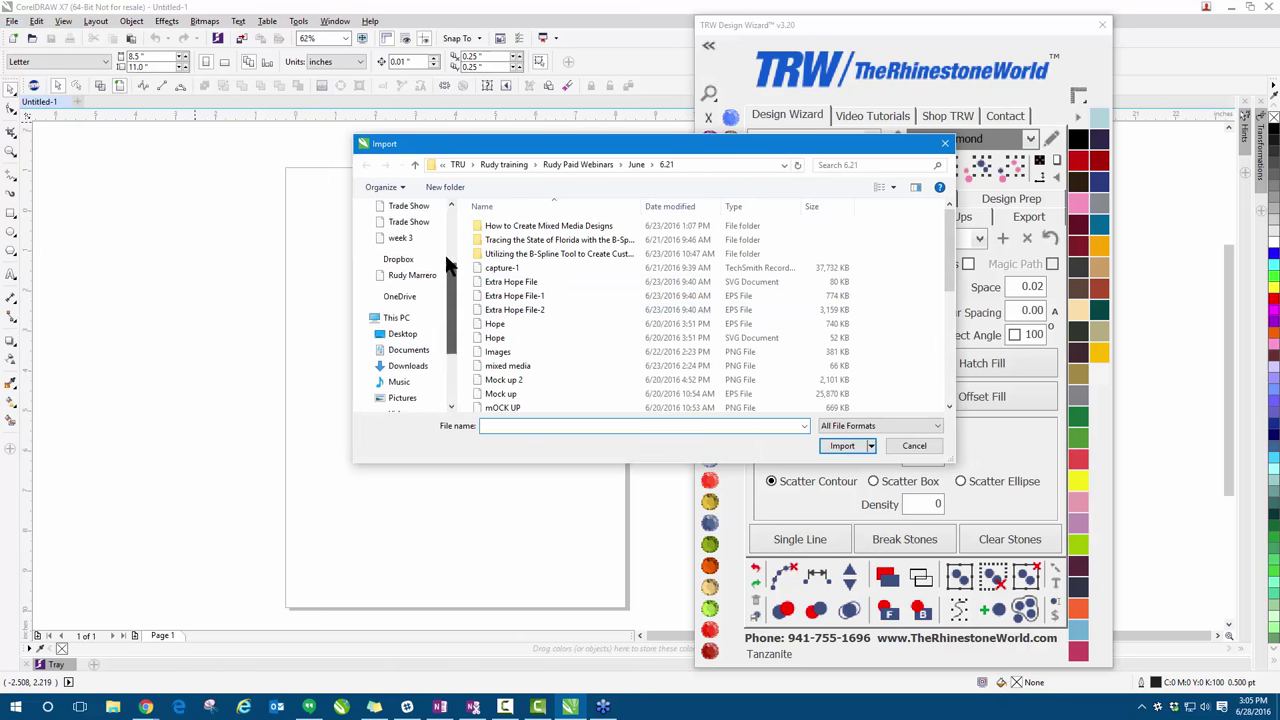
{"action": "left_click", "coordinate": [403, 244]}
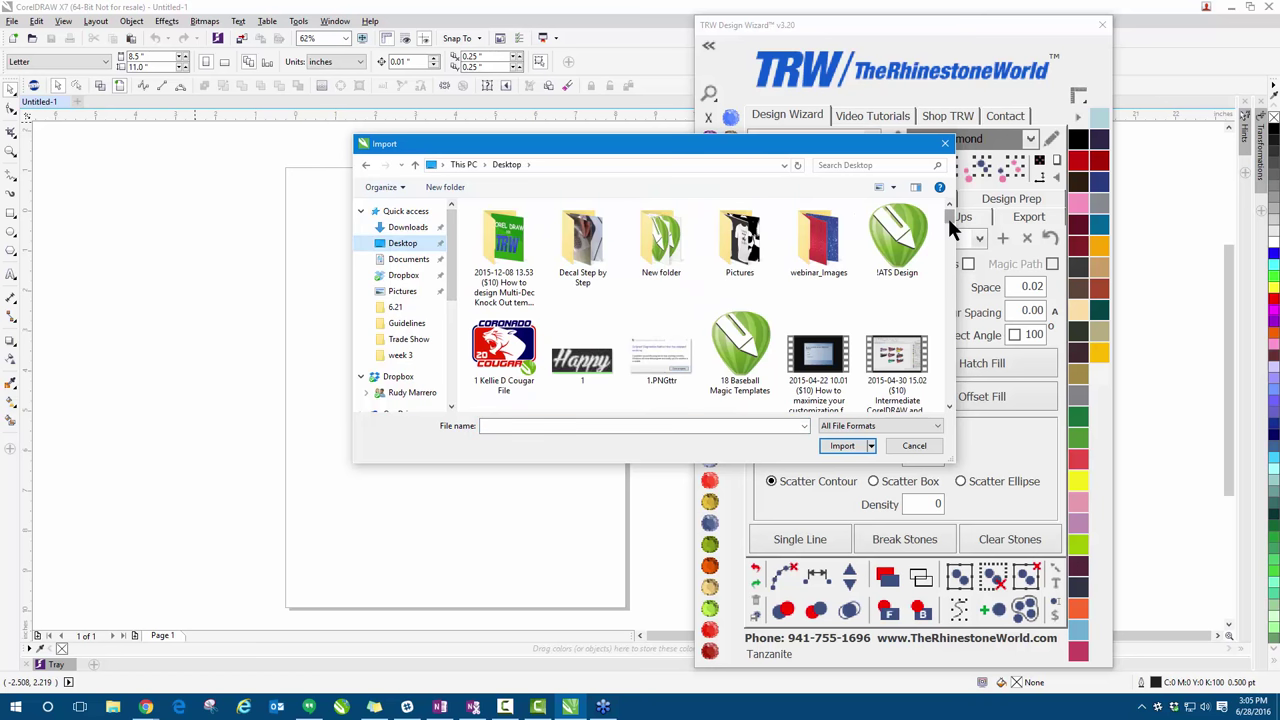
{"action": "left_click_drag", "start_coordinate": [947, 215], "coordinate": [951, 369]}
{"action": "left_click_drag", "start_coordinate": [735, 150], "coordinate": [458, 113]}
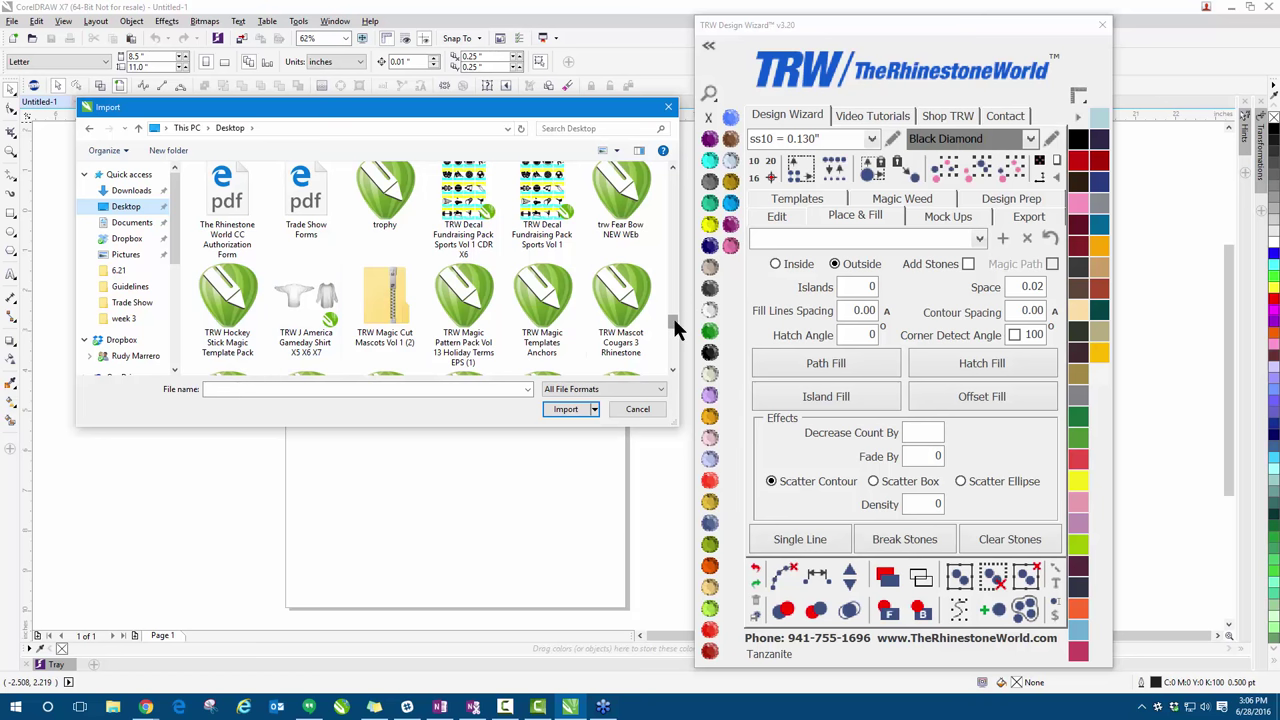
- Browse the Desktop file list, then return to the store's enlarged Cross Country image
{"action": "left_click_drag", "start_coordinate": [674, 323], "coordinate": [672, 345]}
{"action": "scroll", "coordinate": [673, 347], "scroll_direction": "down", "scroll_amount": 1}
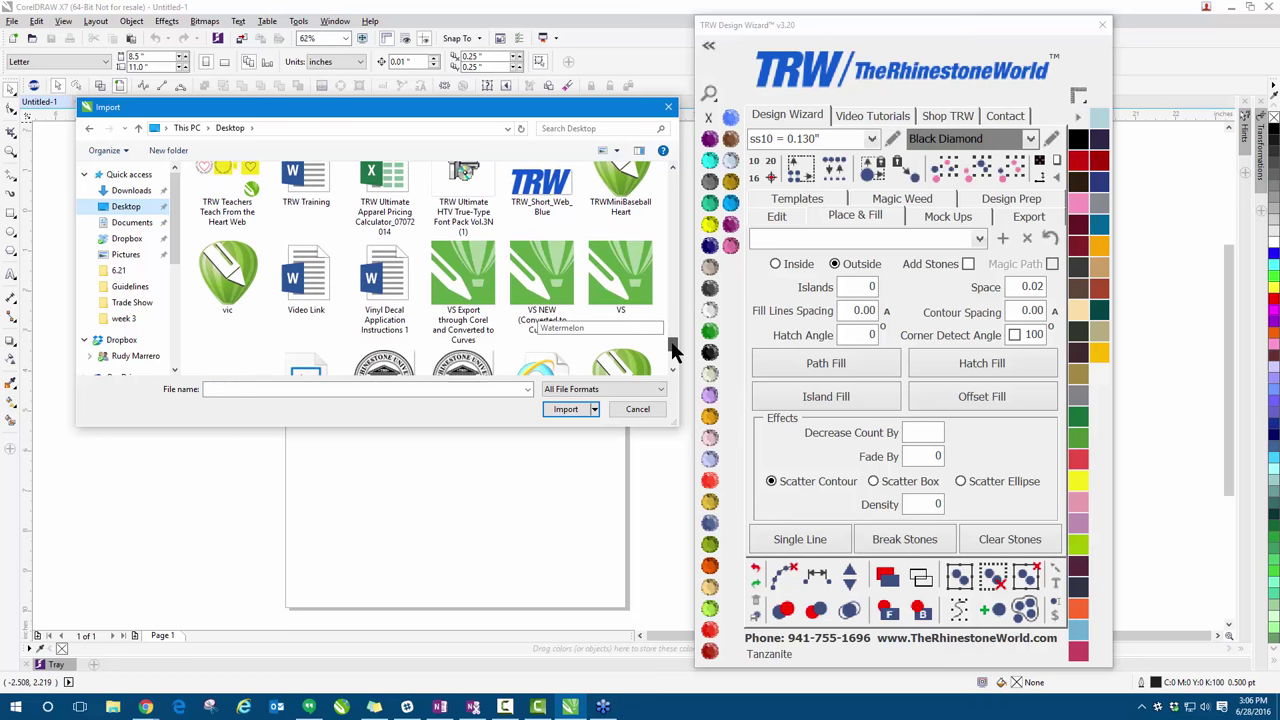
{"action": "scroll", "coordinate": [673, 347], "scroll_direction": "up", "scroll_amount": 3}
{"action": "scroll", "coordinate": [673, 347], "scroll_direction": "down", "scroll_amount": 2}
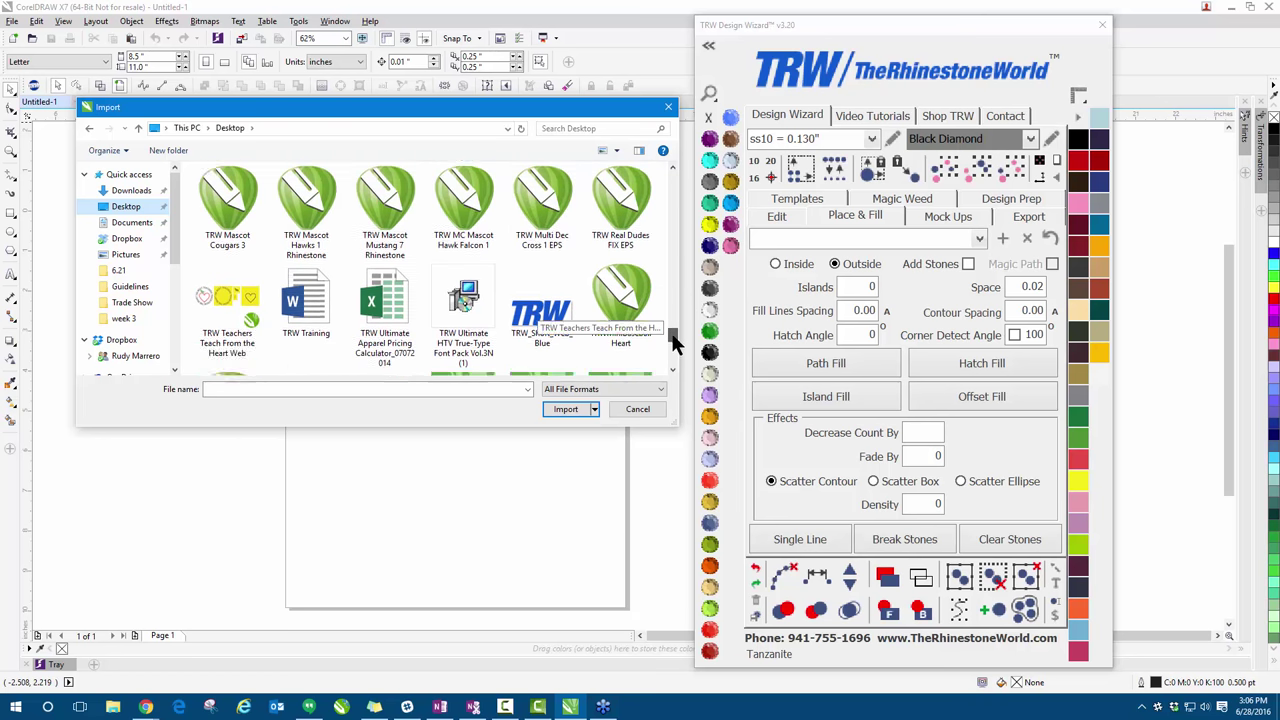
{"action": "scroll", "coordinate": [673, 347], "scroll_direction": "down", "scroll_amount": 2}
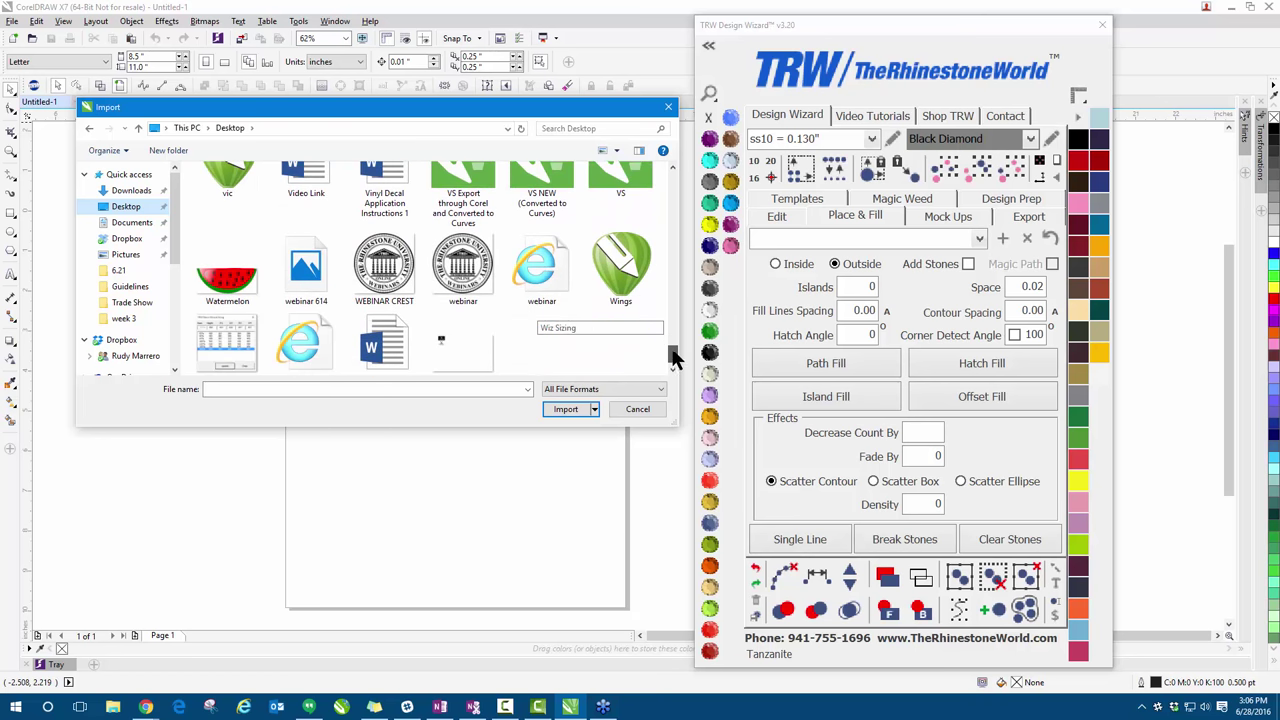
{"action": "scroll", "coordinate": [675, 340], "scroll_direction": "up", "scroll_amount": 4}
{"action": "scroll", "coordinate": [675, 335], "scroll_direction": "up", "scroll_amount": 2}
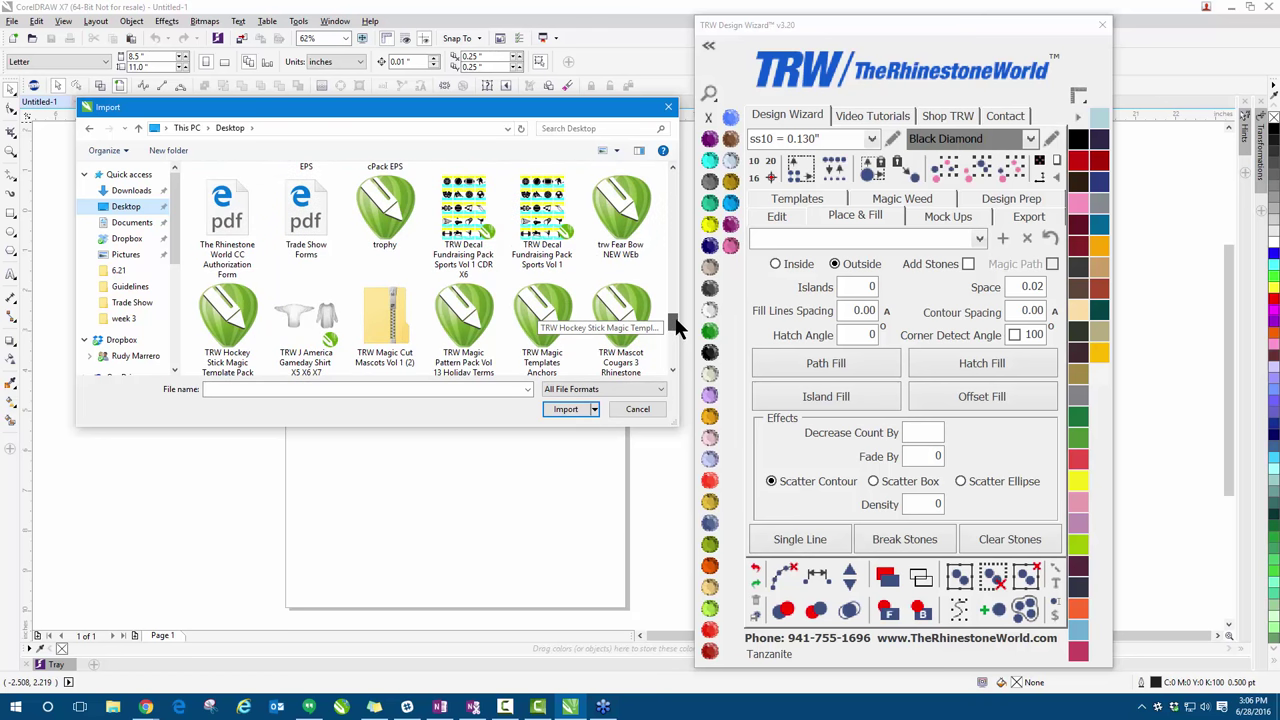
{"action": "scroll", "coordinate": [675, 322], "scroll_direction": "up", "scroll_amount": 2}
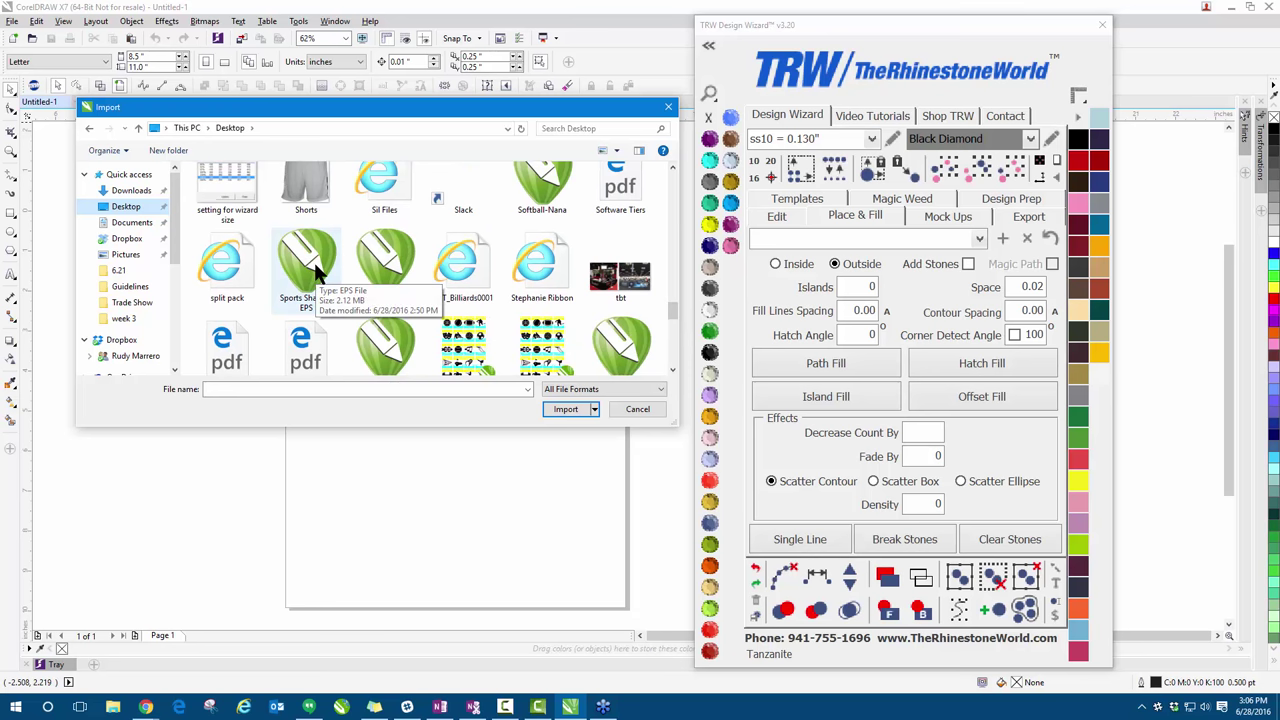
{"action": "mouse_move", "coordinate": [145, 706]}
{"action": "left_click", "coordinate": [175, 665]}
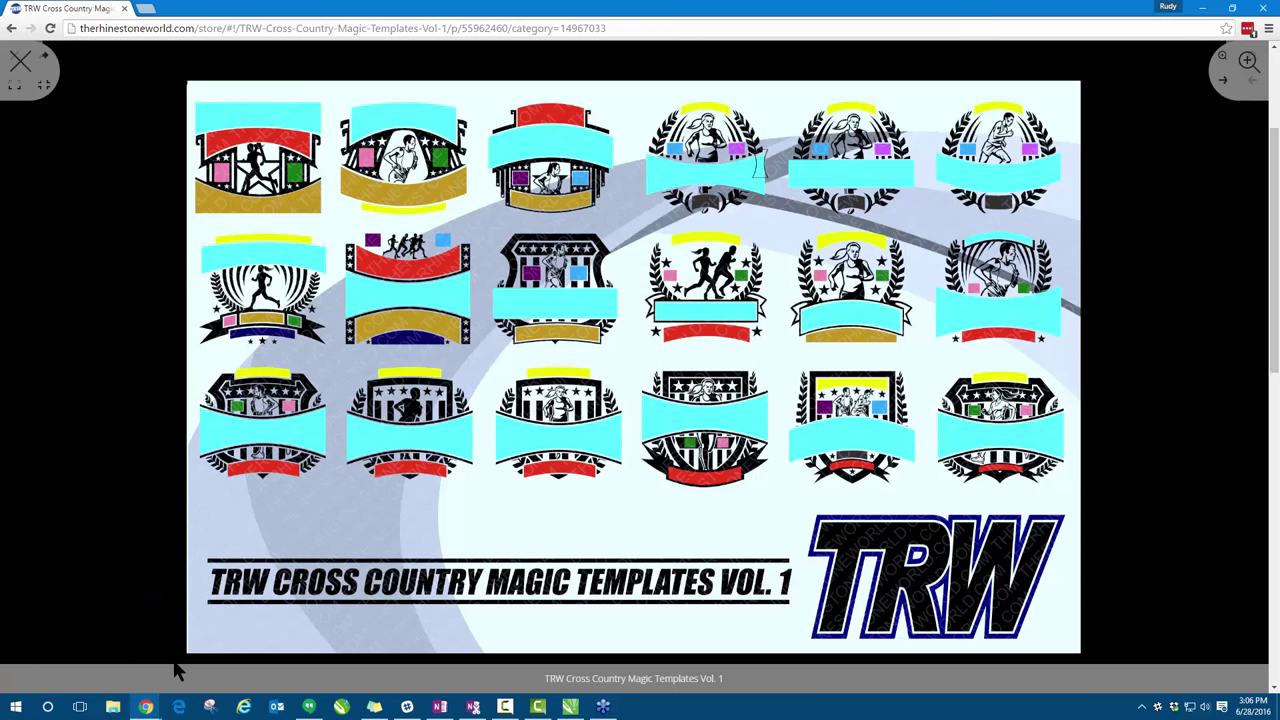
- Through Shop > TRW Daily Deals, open the $10.00 TRW Sports Shadow Vol. 1 Magic Templates page
{"action": "left_click", "coordinate": [20, 60]}
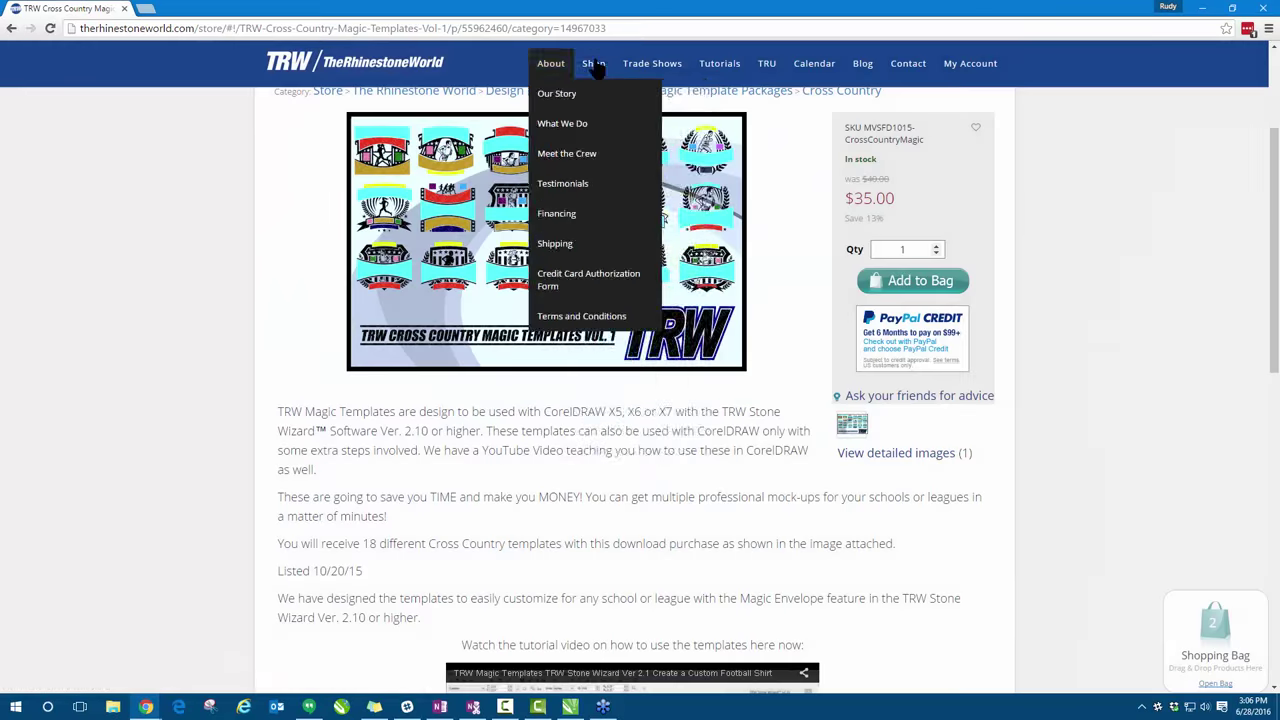
{"action": "mouse_move", "coordinate": [606, 70]}
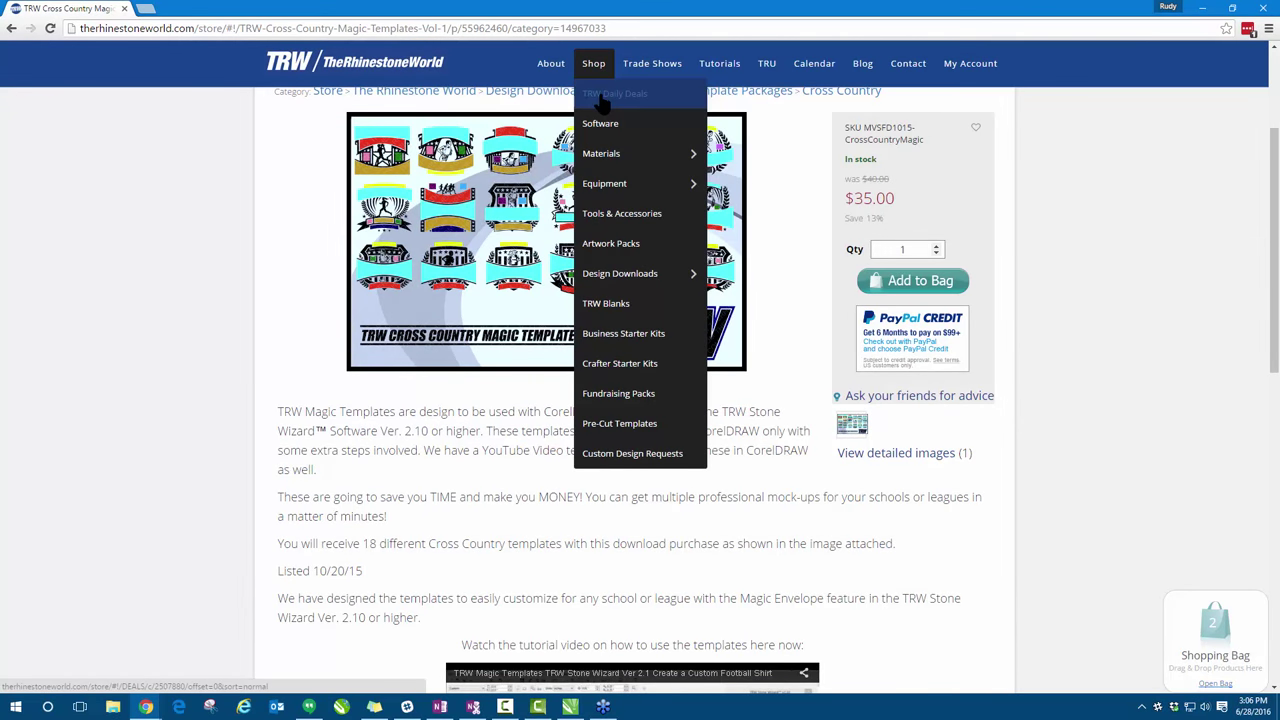
{"action": "left_click", "coordinate": [601, 93]}
{"action": "left_click", "coordinate": [373, 230]}
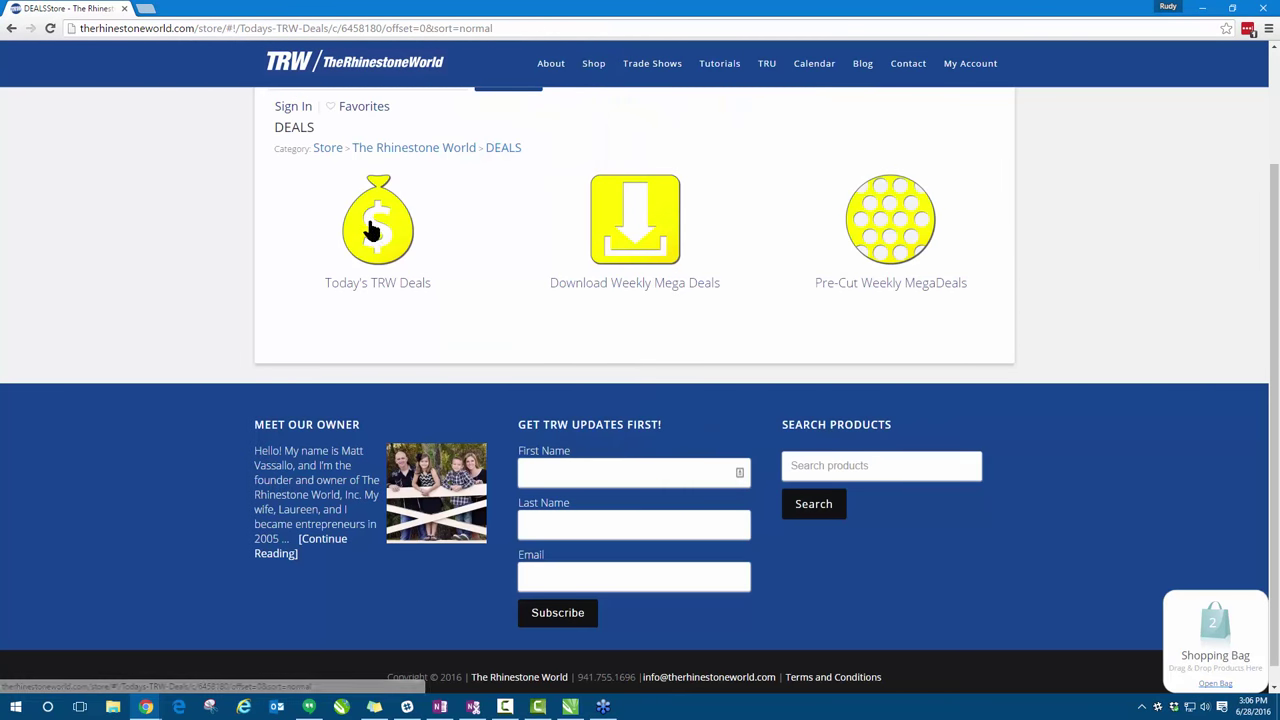
{"action": "left_click", "coordinate": [606, 222]}
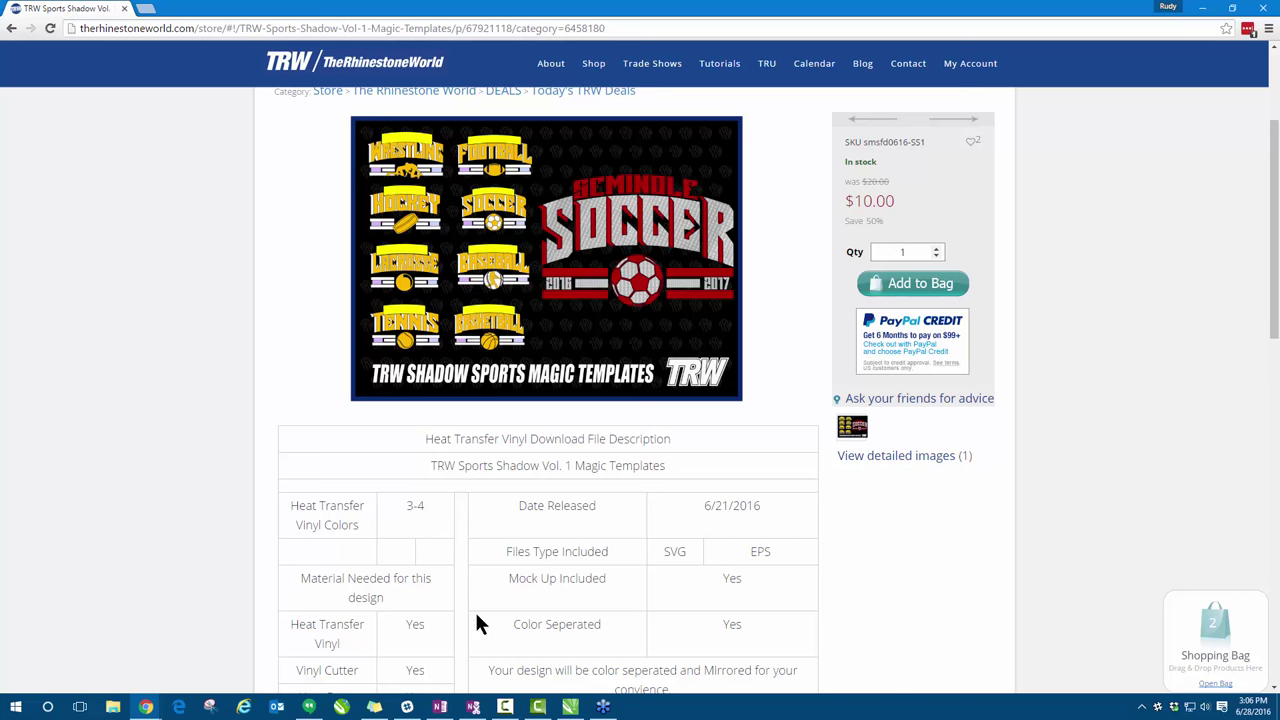
- Import the Sports Shadow EPS with default EPS options and place its eight badges on Untitled-1
{"action": "left_click", "coordinate": [572, 707]}
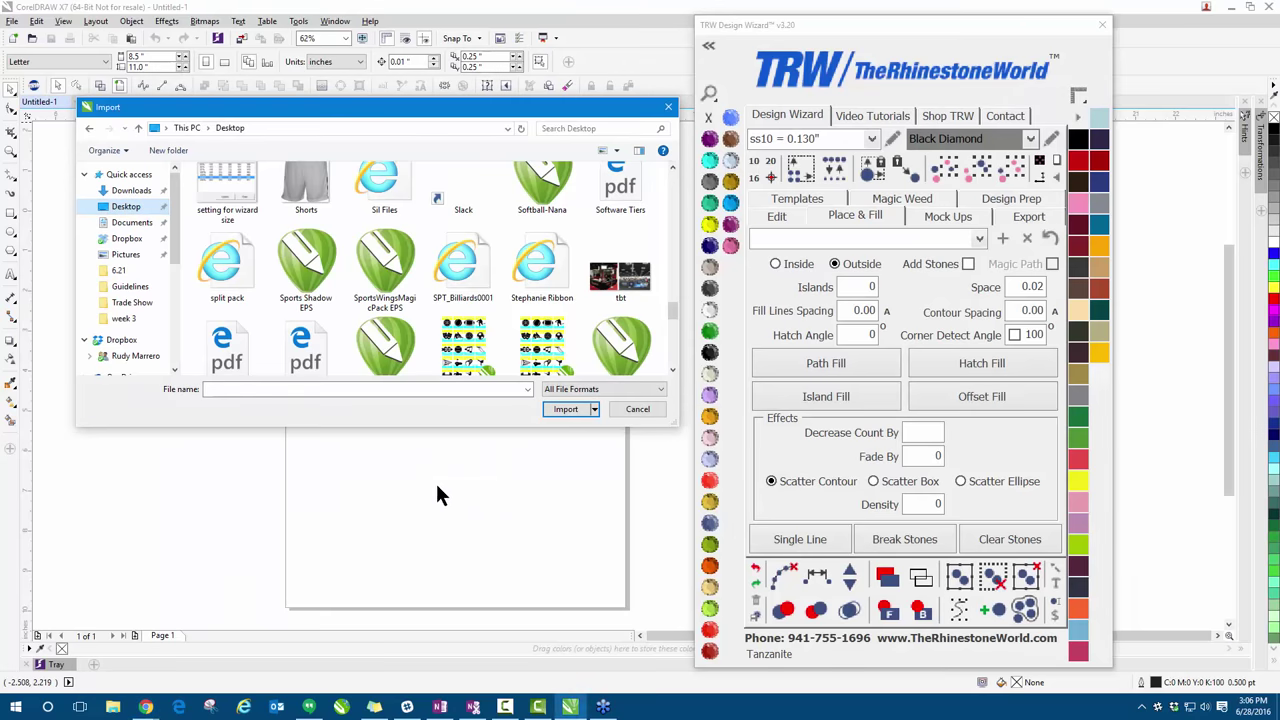
{"action": "double_click", "coordinate": [306, 312]}
{"action": "left_click", "coordinate": [603, 417]}
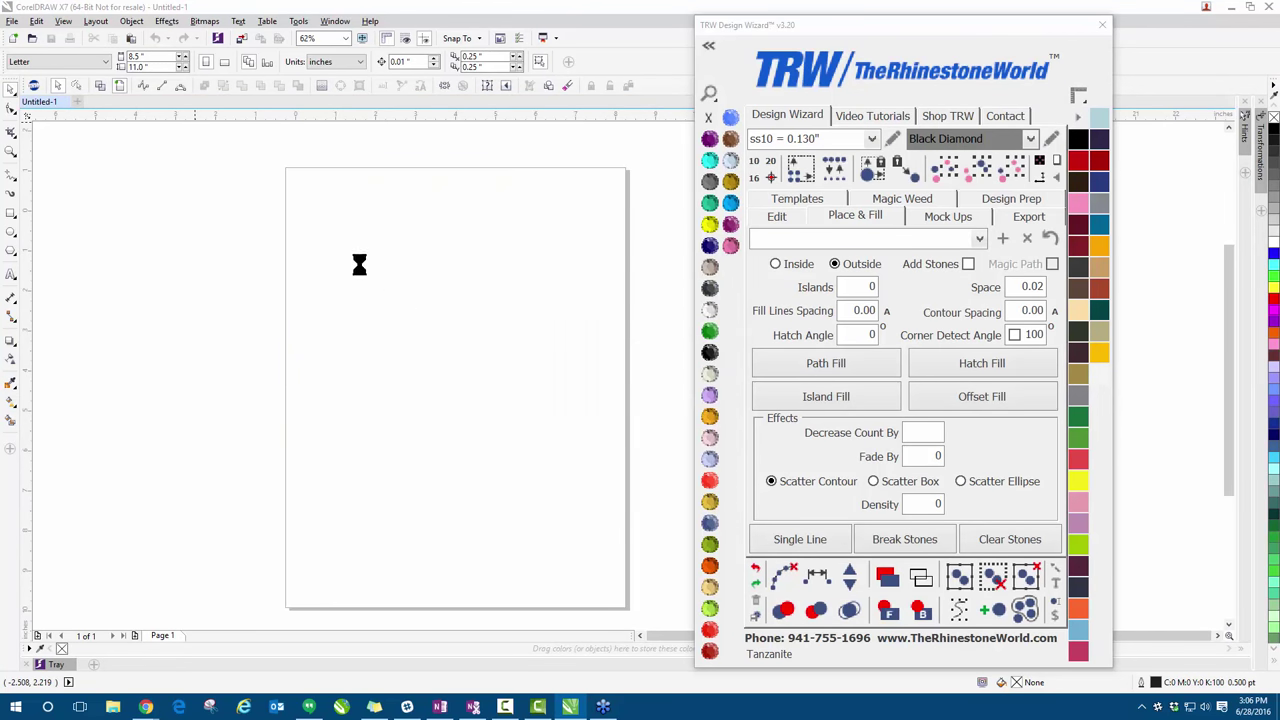
{"action": "scroll", "coordinate": [257, 290], "scroll_direction": "down", "scroll_amount": 2}
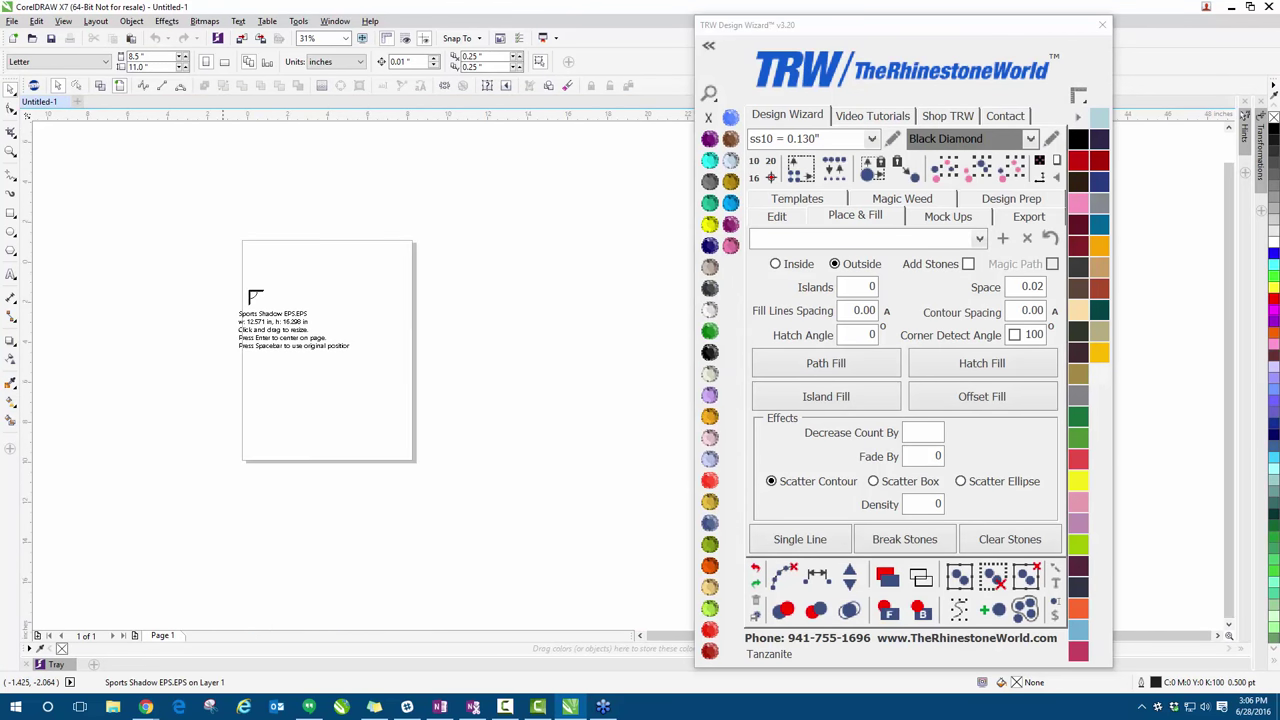
{"action": "left_click", "coordinate": [250, 275]}
{"action": "scroll", "coordinate": [324, 308], "scroll_direction": "up", "scroll_amount": 2}
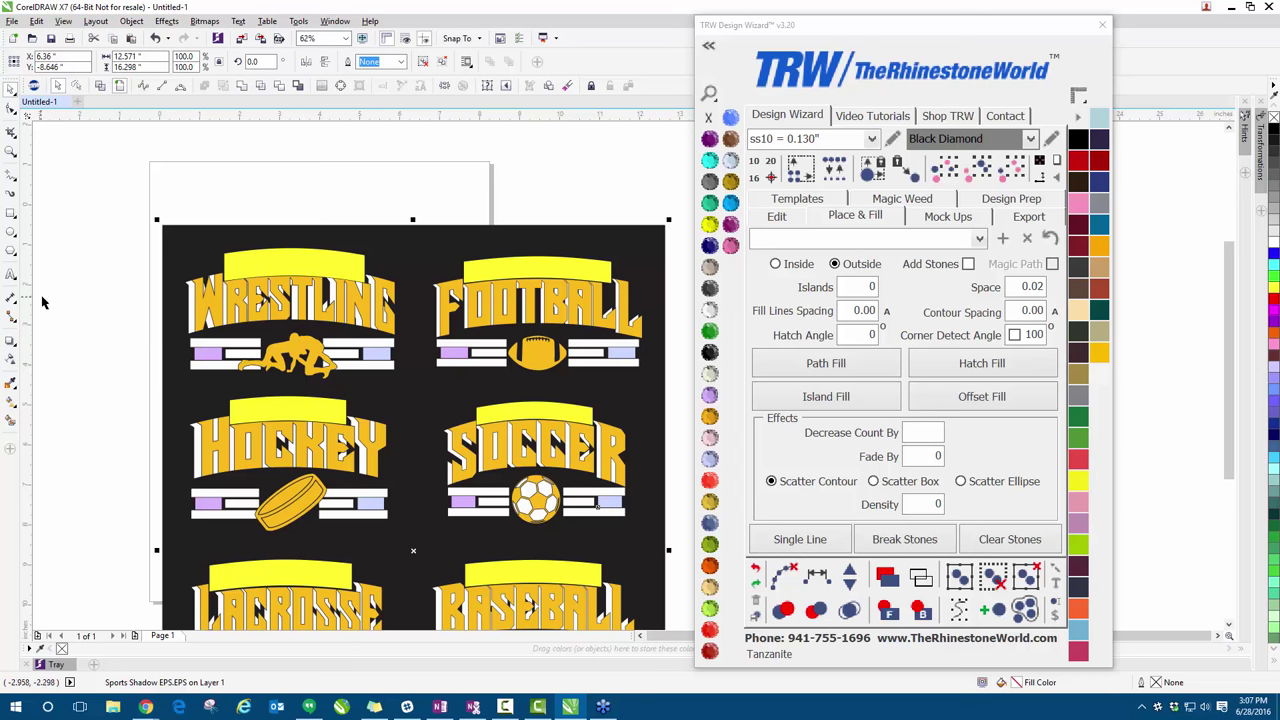
{"action": "scroll", "coordinate": [252, 290], "scroll_direction": "up", "scroll_amount": 1}
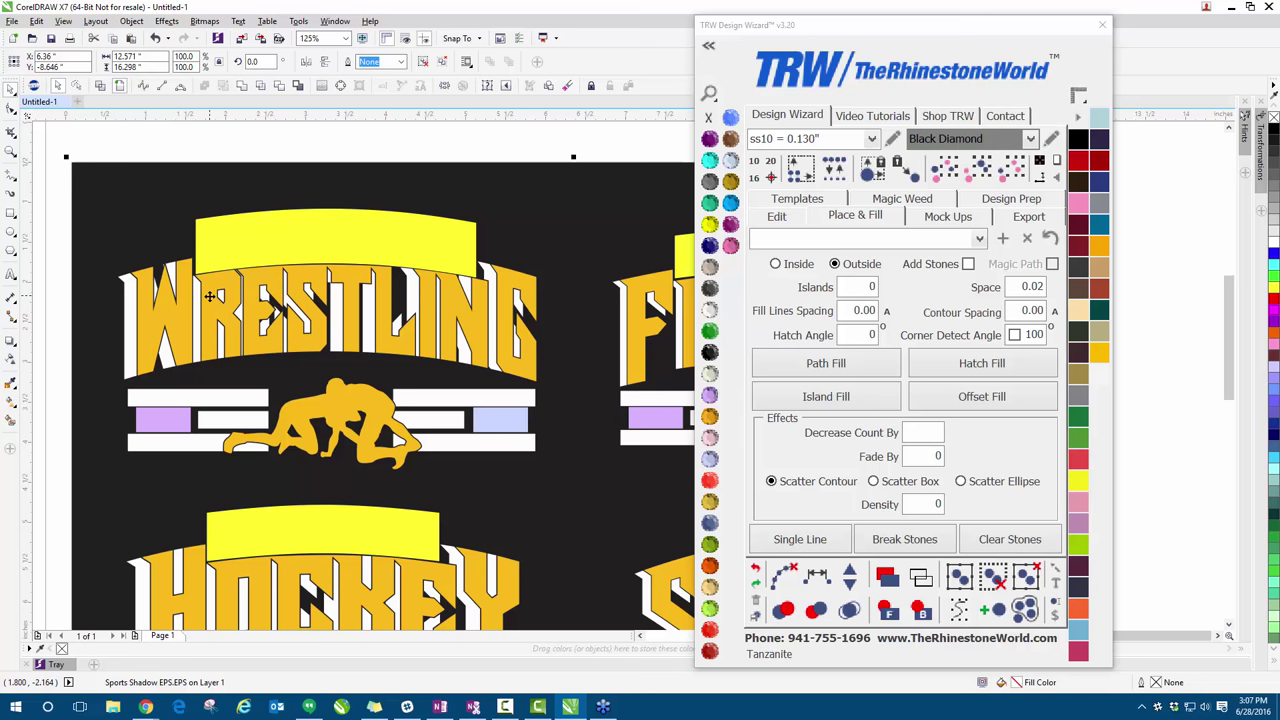
{"action": "scroll", "coordinate": [209, 296], "scroll_direction": "down", "scroll_amount": 2}
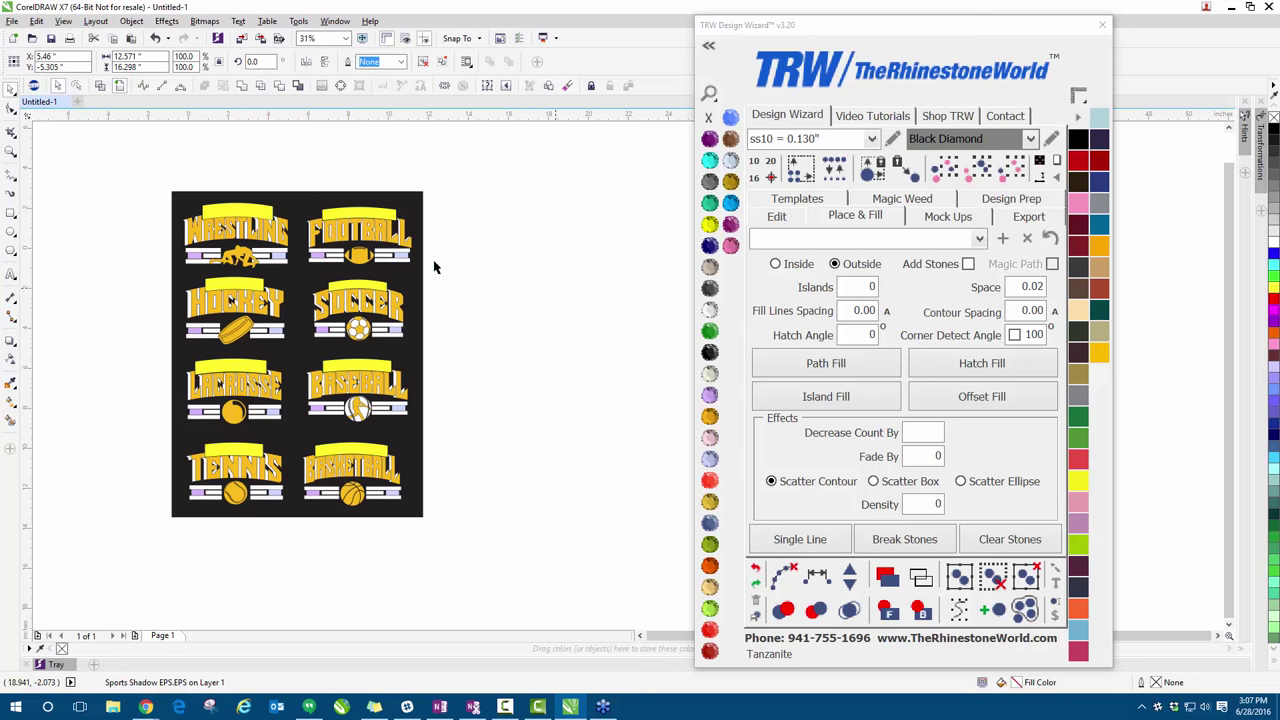
- Select the whole sports logo sheet and fully ungroup it with TRW UnGroup All
{"action": "left_click", "coordinate": [424, 352]}
{"action": "left_click_drag", "start_coordinate": [419, 349], "coordinate": [429, 343]}
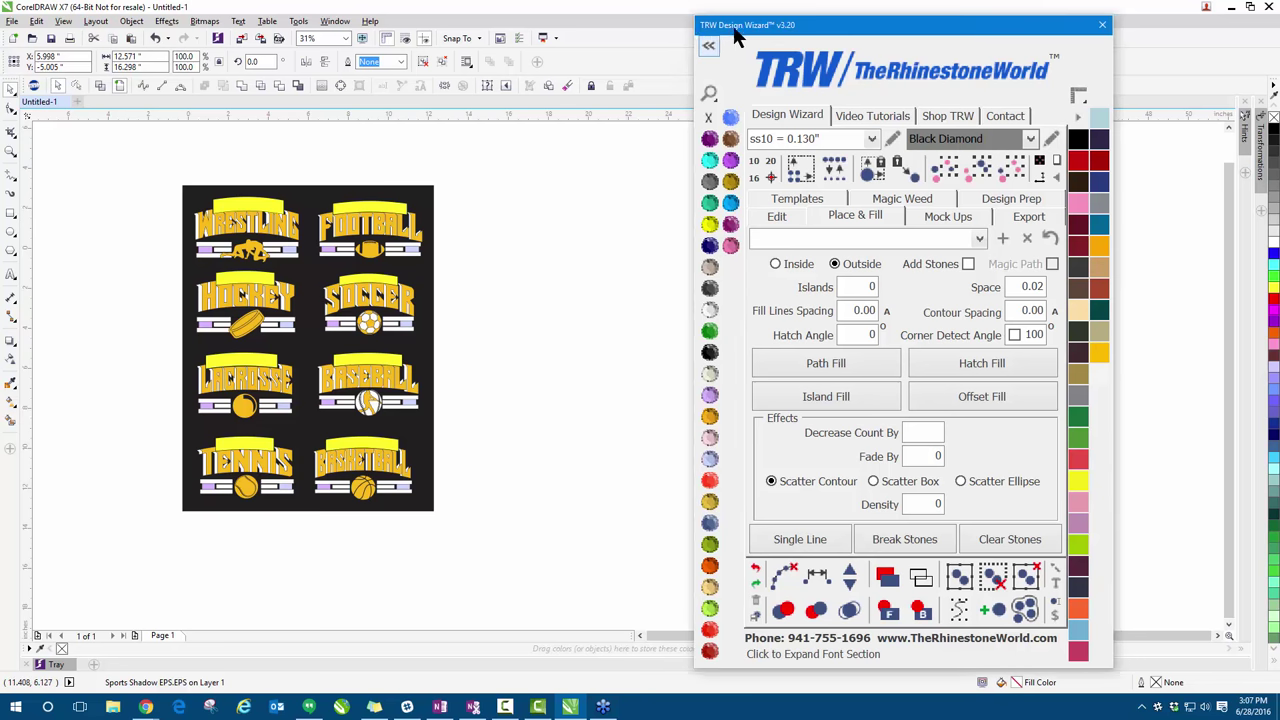
{"action": "left_click_drag", "start_coordinate": [738, 25], "coordinate": [642, 16]}
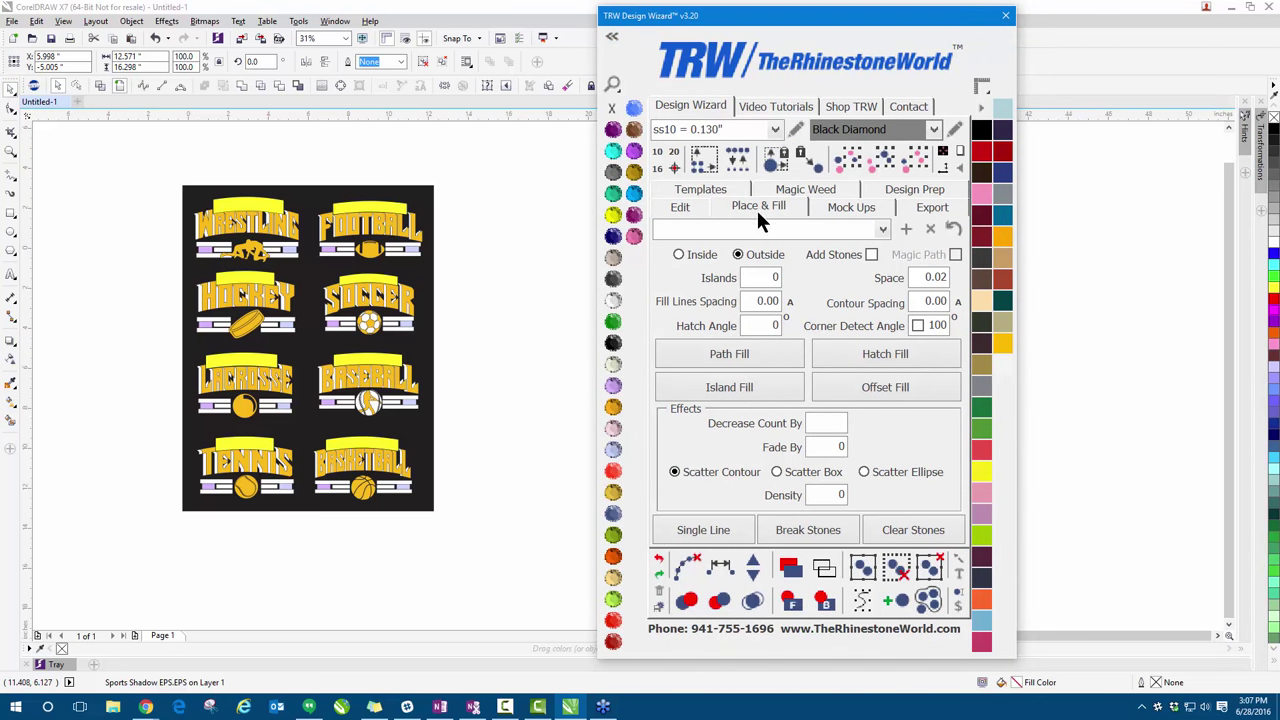
{"action": "left_click", "coordinate": [470, 352]}
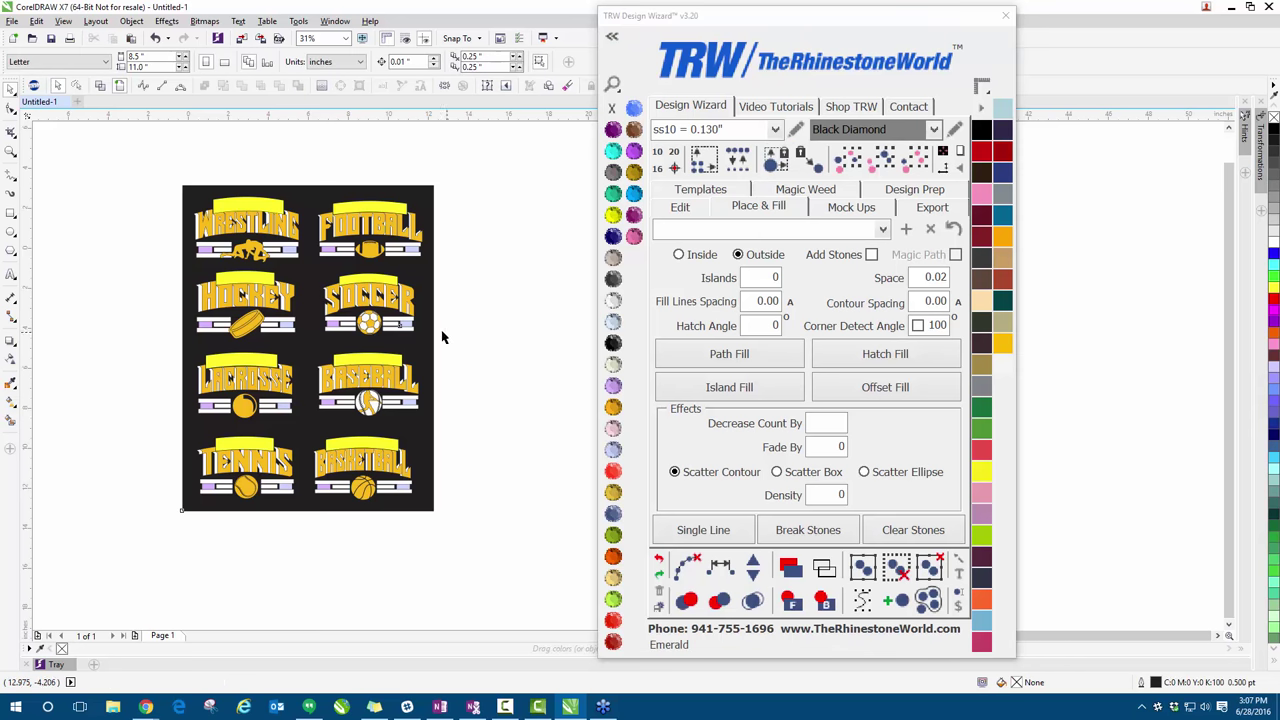
{"action": "left_click", "coordinate": [436, 338]}
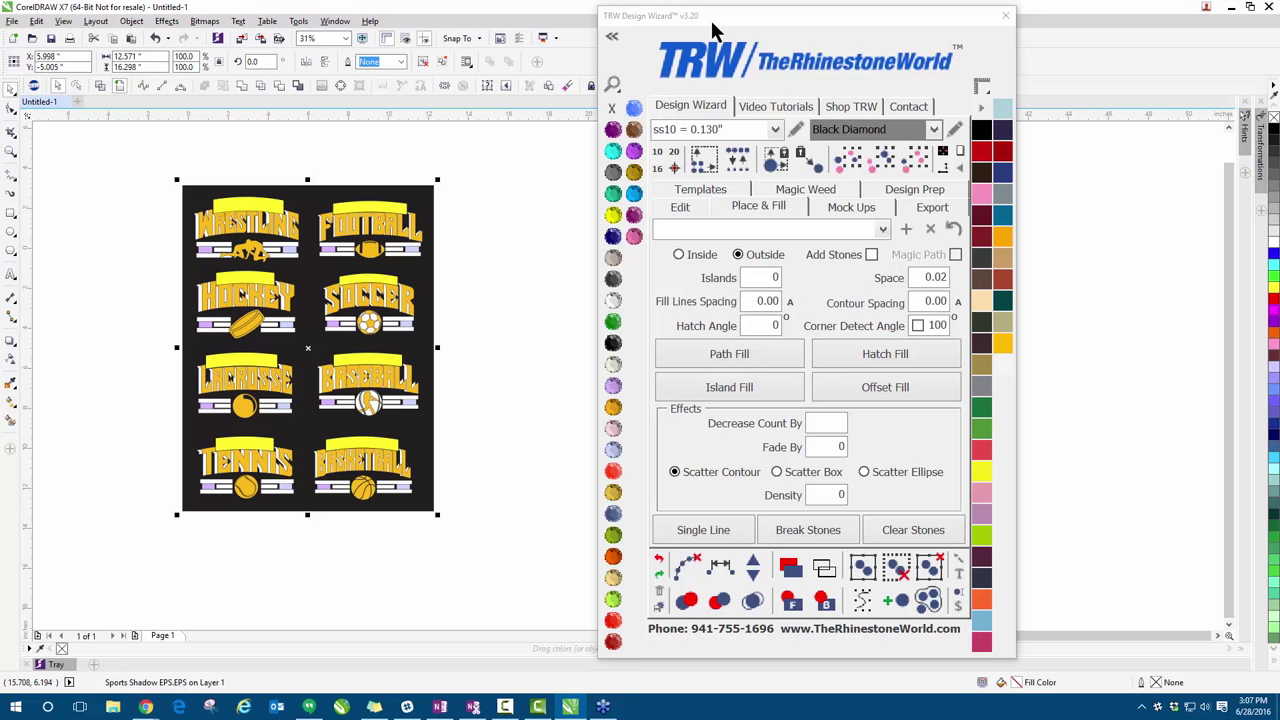
{"action": "left_click_drag", "start_coordinate": [712, 28], "coordinate": [676, 8]}
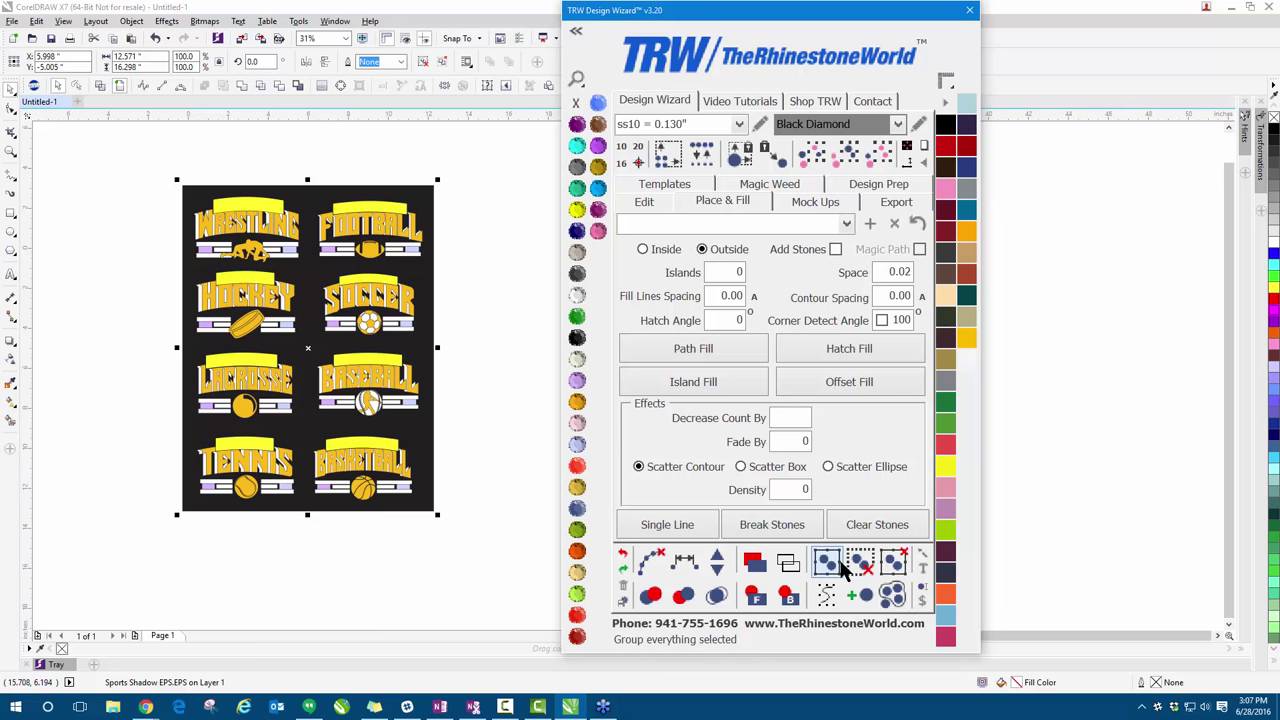
{"action": "left_click", "coordinate": [897, 563]}
{"action": "left_click", "coordinate": [480, 372]}
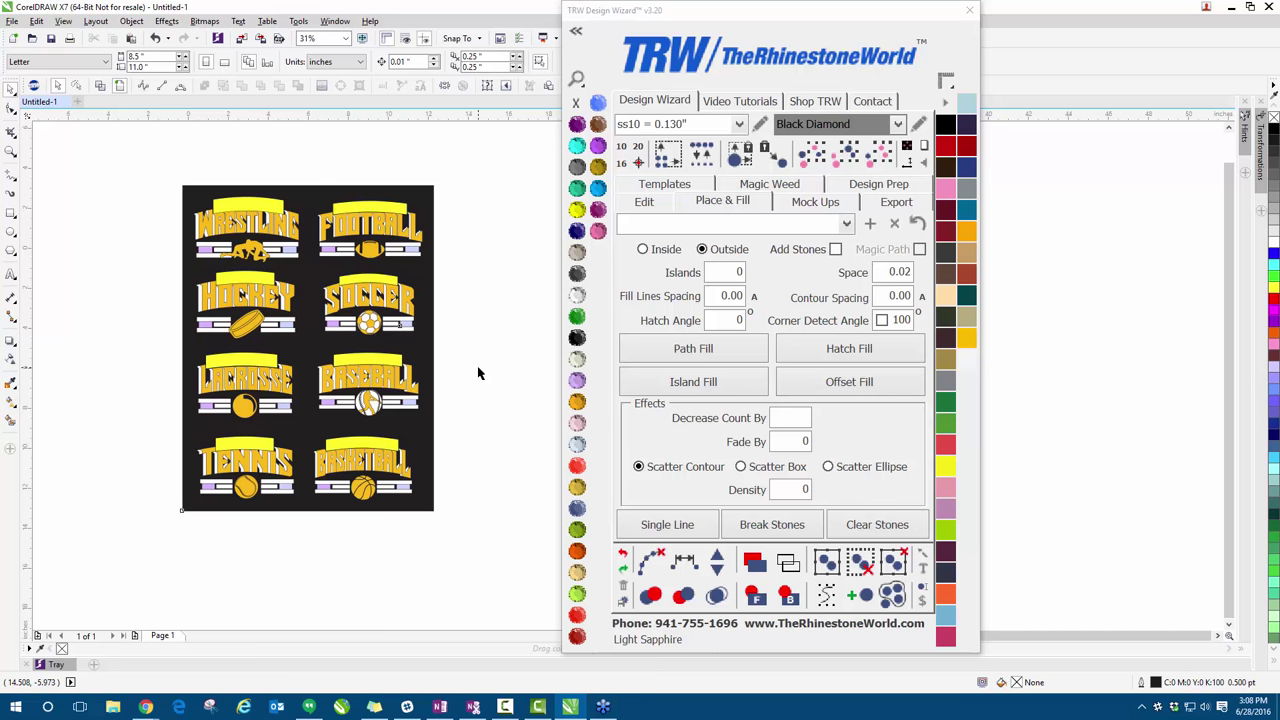
- Test-move the black background and the designs, then select a single white bar
{"action": "left_click_drag", "start_coordinate": [433, 200], "coordinate": [284, 186]}
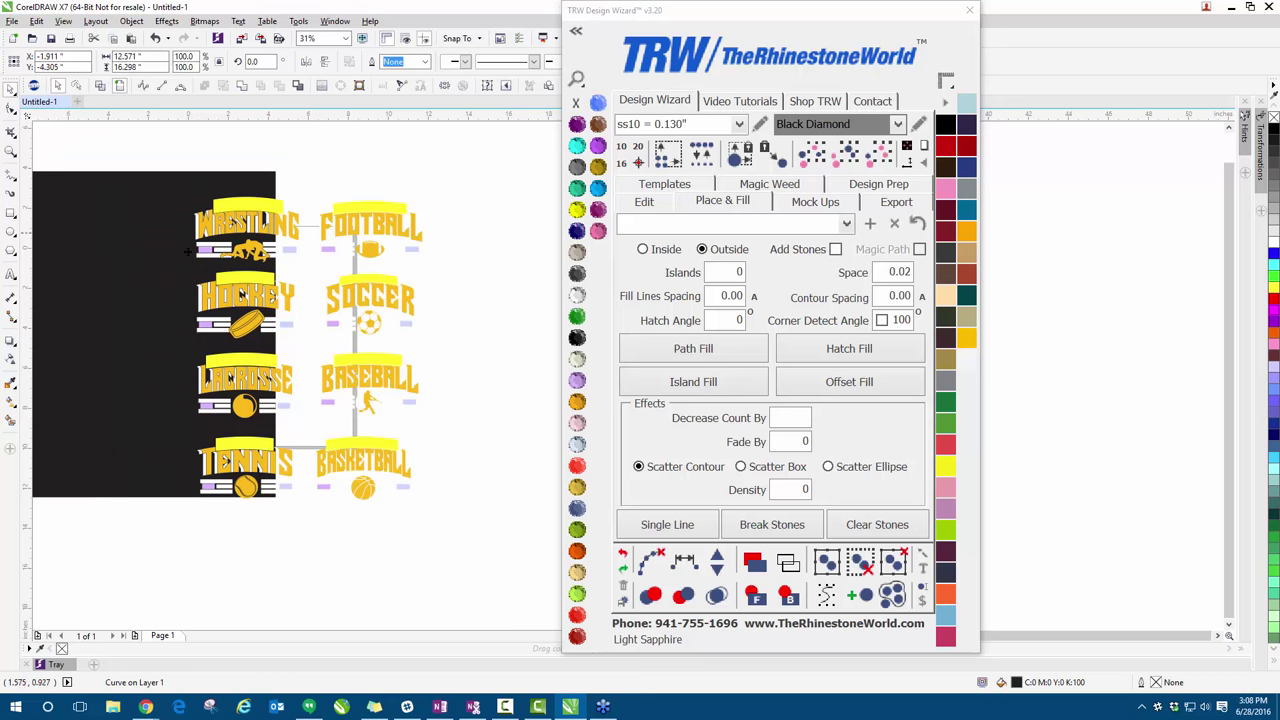
{"action": "left_click_drag", "start_coordinate": [64, 160], "coordinate": [462, 516]}
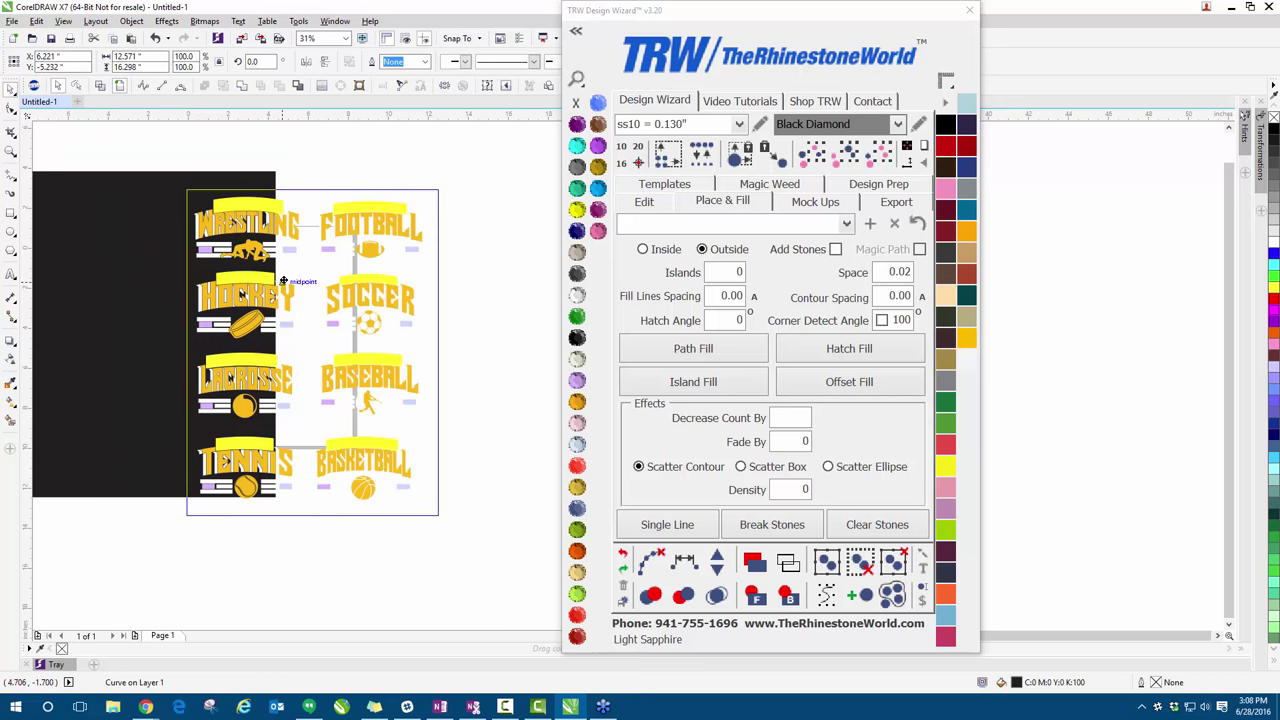
{"action": "left_click_drag", "start_coordinate": [284, 281], "coordinate": [285, 274]}
{"action": "scroll", "coordinate": [250, 230], "scroll_direction": "up", "scroll_amount": 2}
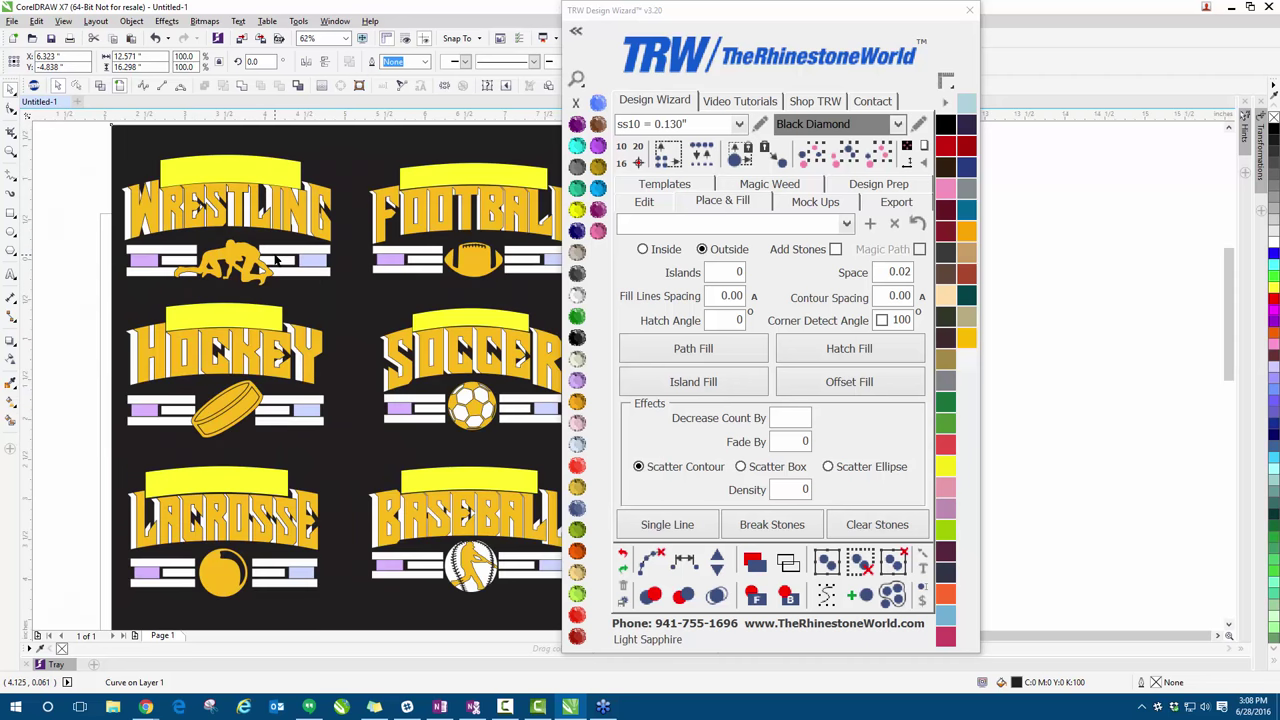
{"action": "scroll", "coordinate": [440, 269], "scroll_direction": "down", "scroll_amount": 1}
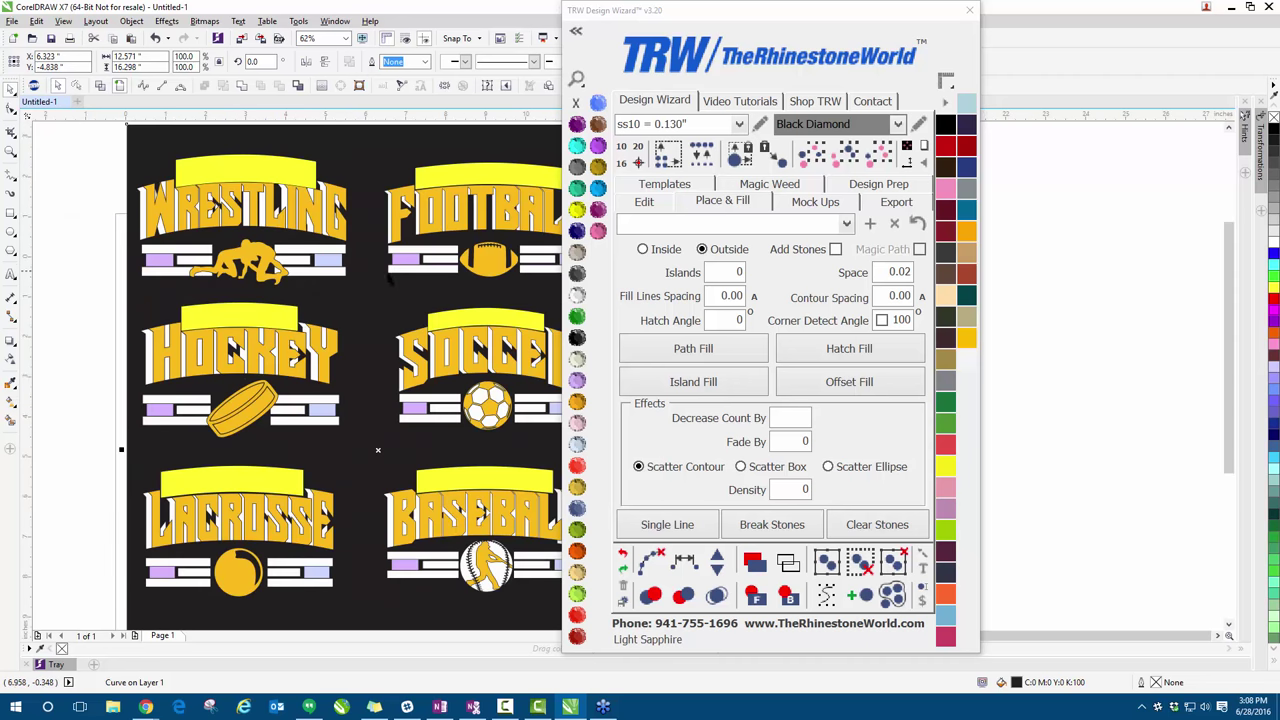
{"action": "scroll", "coordinate": [262, 318], "scroll_direction": "down", "scroll_amount": 2}
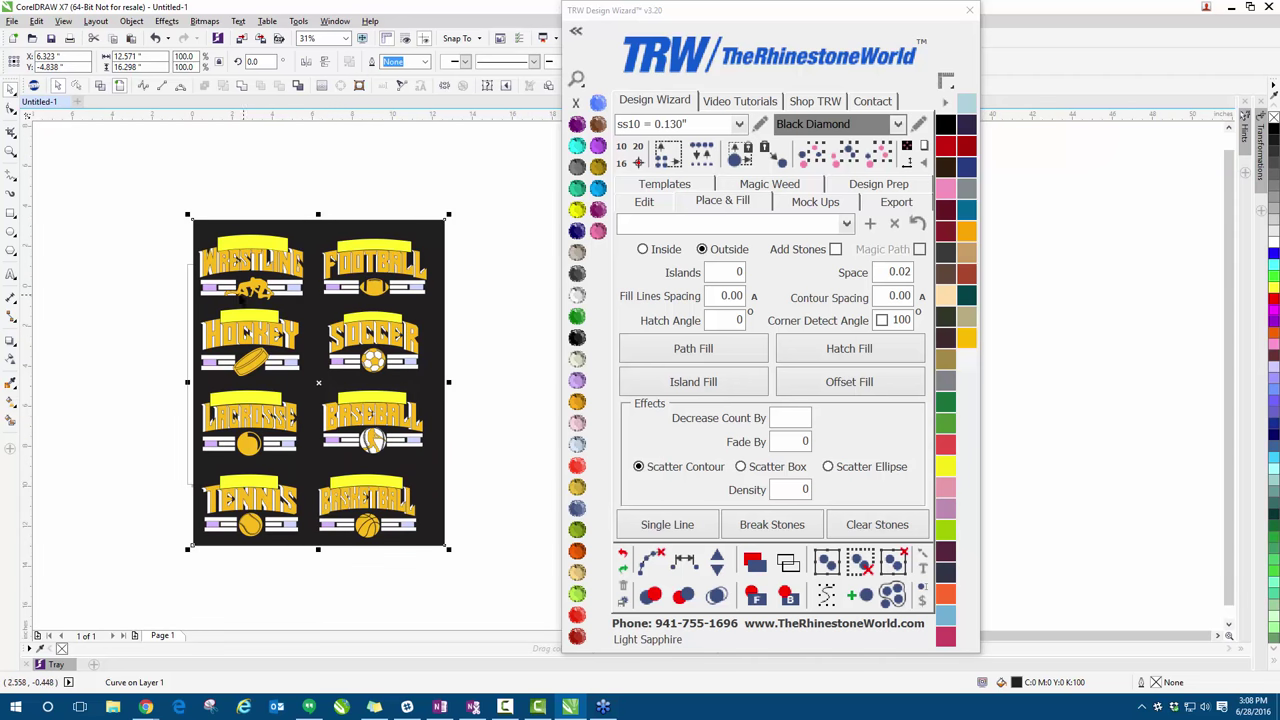
{"action": "left_click", "coordinate": [103, 297]}
{"action": "scroll", "coordinate": [281, 298], "scroll_direction": "up", "scroll_amount": 4}
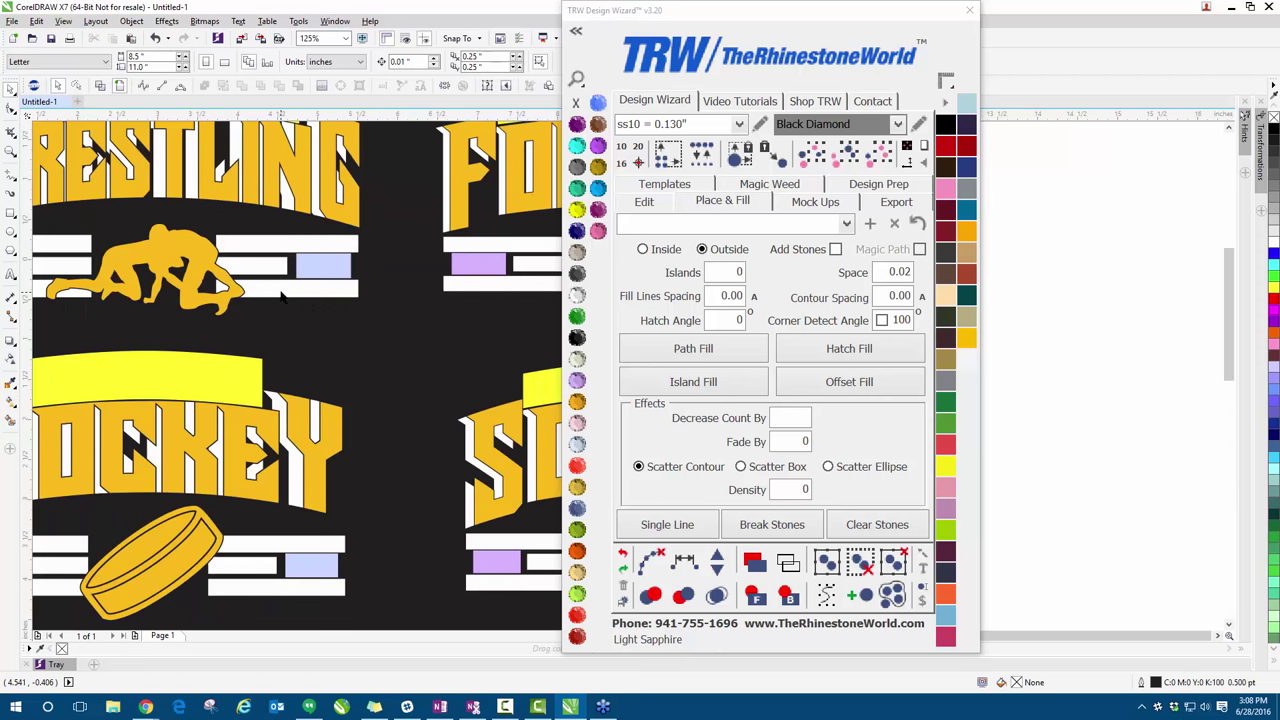
{"action": "left_click", "coordinate": [283, 295]}
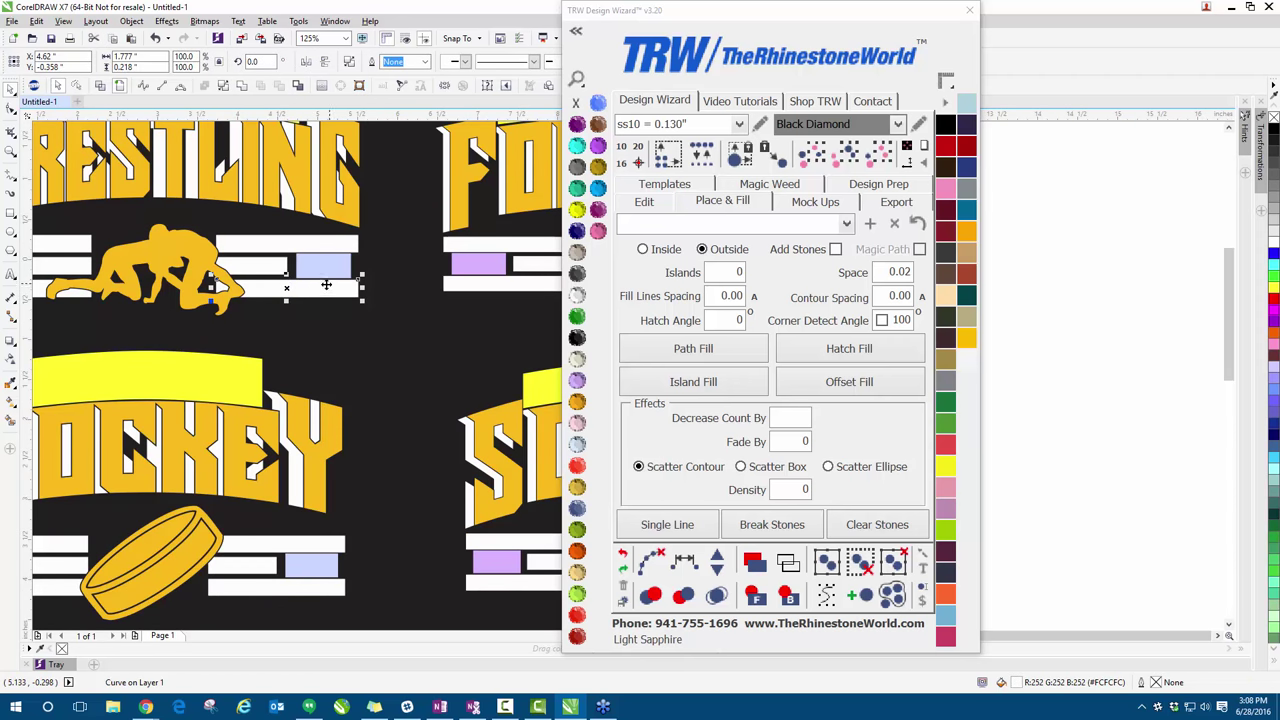
- Select all white pieces by colour and recolour them Light Siam red
{"action": "left_click", "coordinate": [843, 160]}
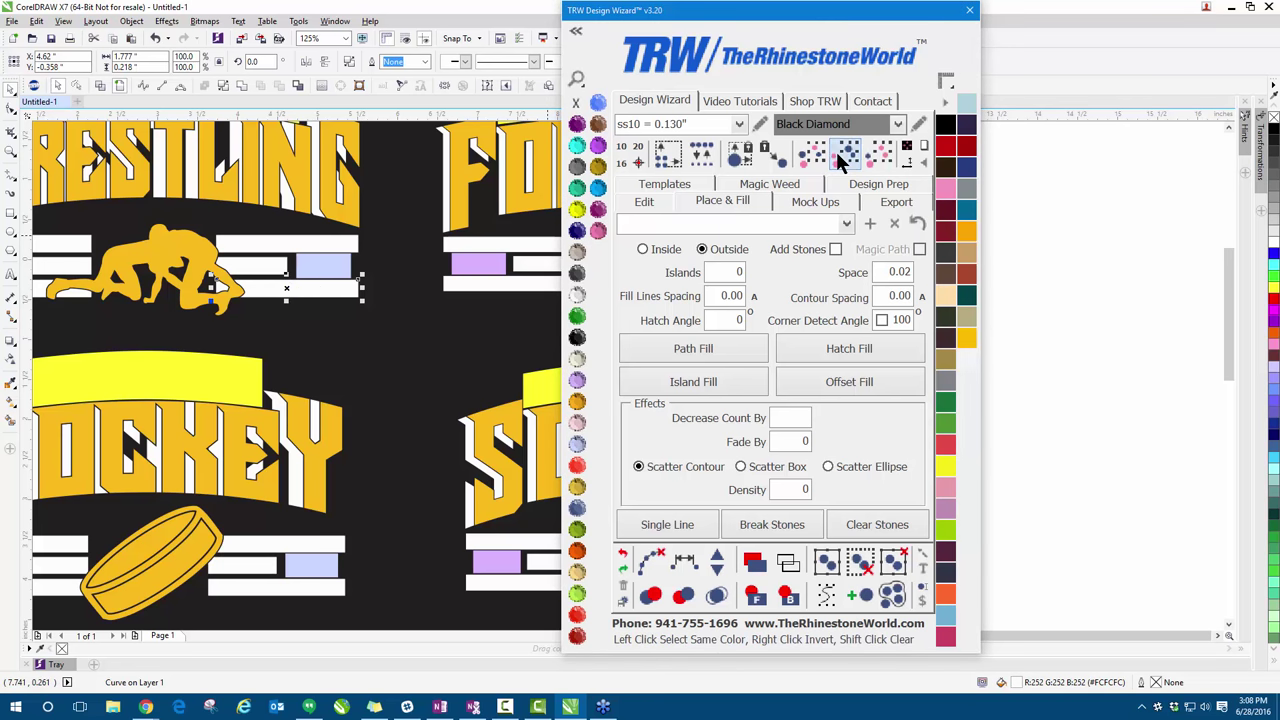
{"action": "left_click_drag", "start_coordinate": [262, 316], "coordinate": [105, 251]}
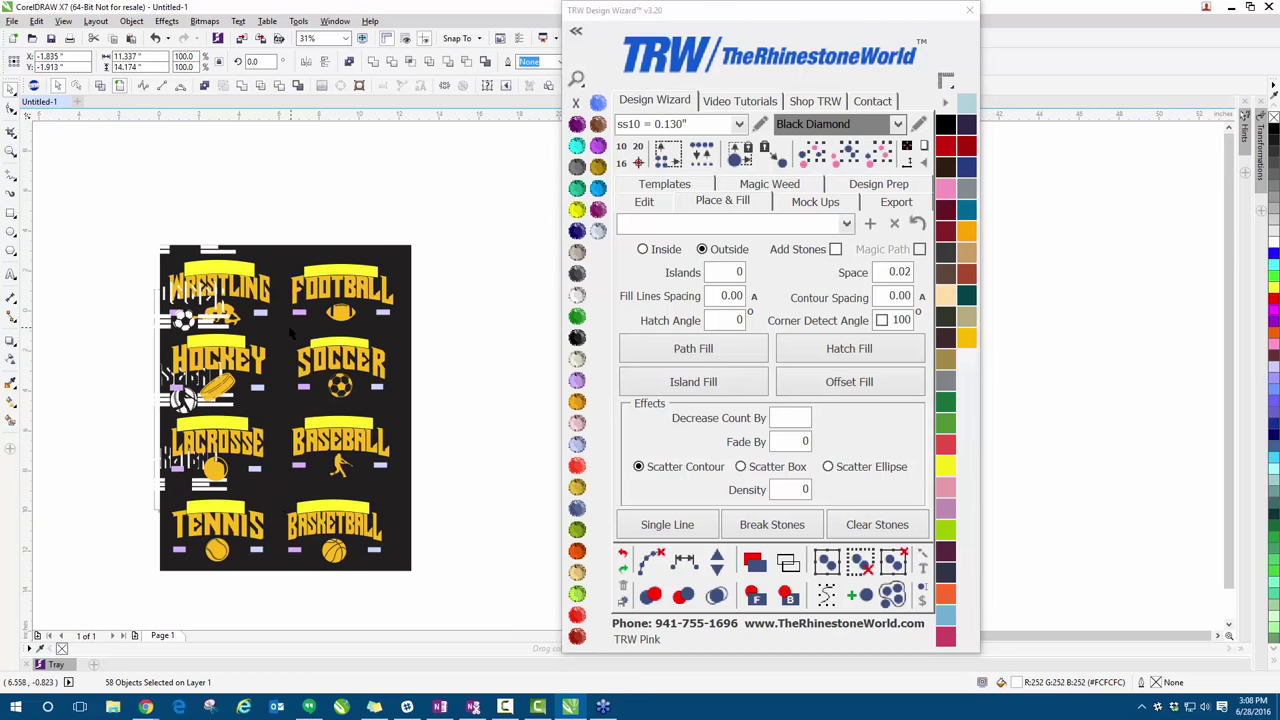
{"action": "key", "text": "ctrl+z"}
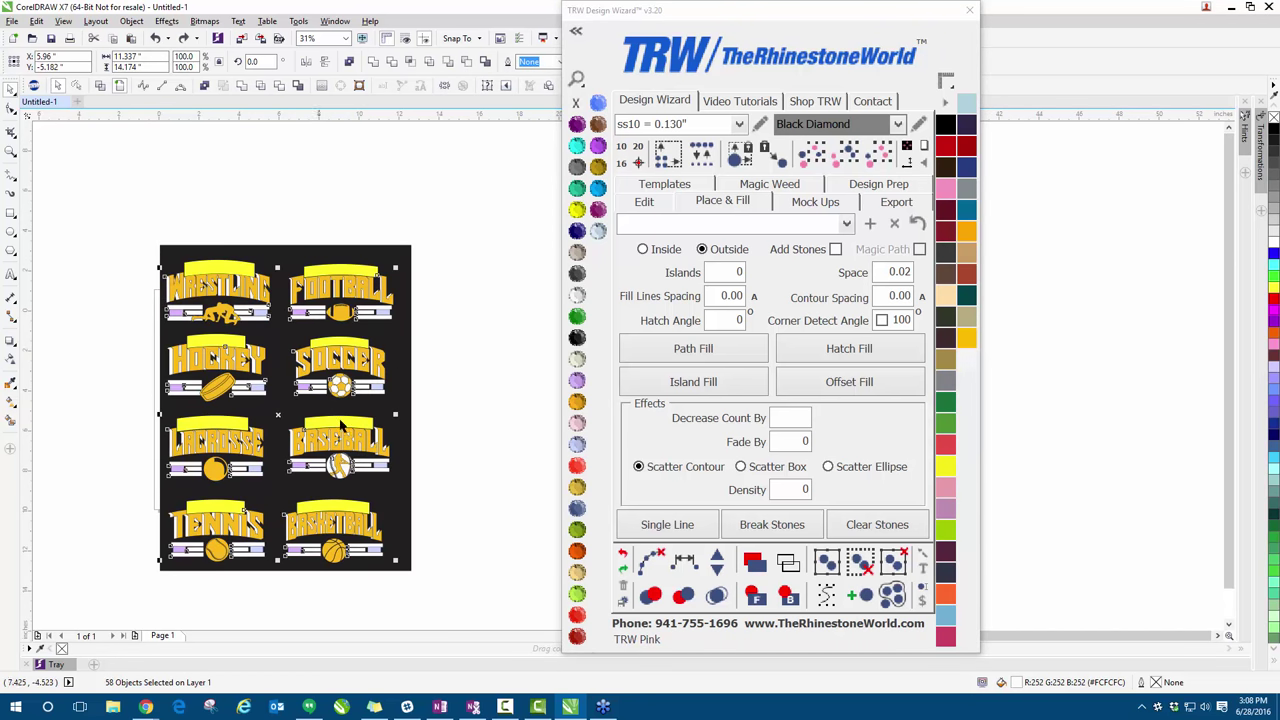
{"action": "left_click", "coordinate": [579, 467]}
{"action": "left_click", "coordinate": [517, 443]}
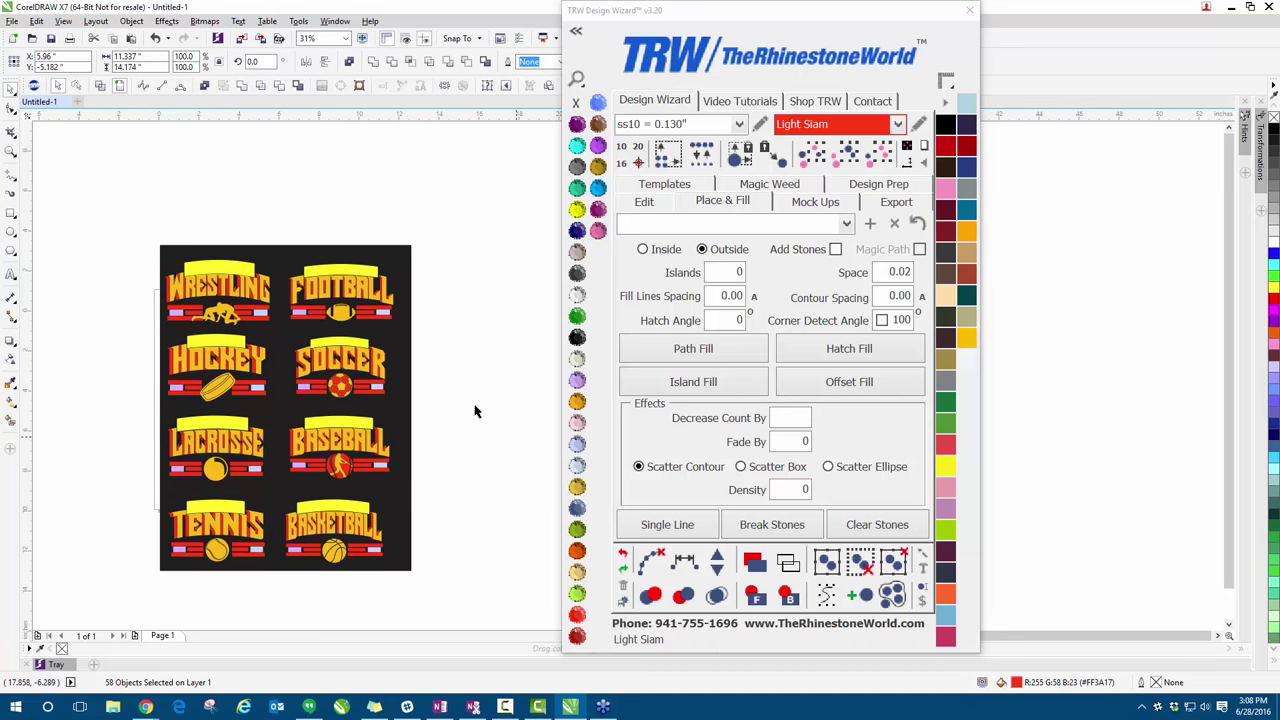
{"action": "scroll", "coordinate": [325, 291], "scroll_direction": "up", "scroll_amount": 4}
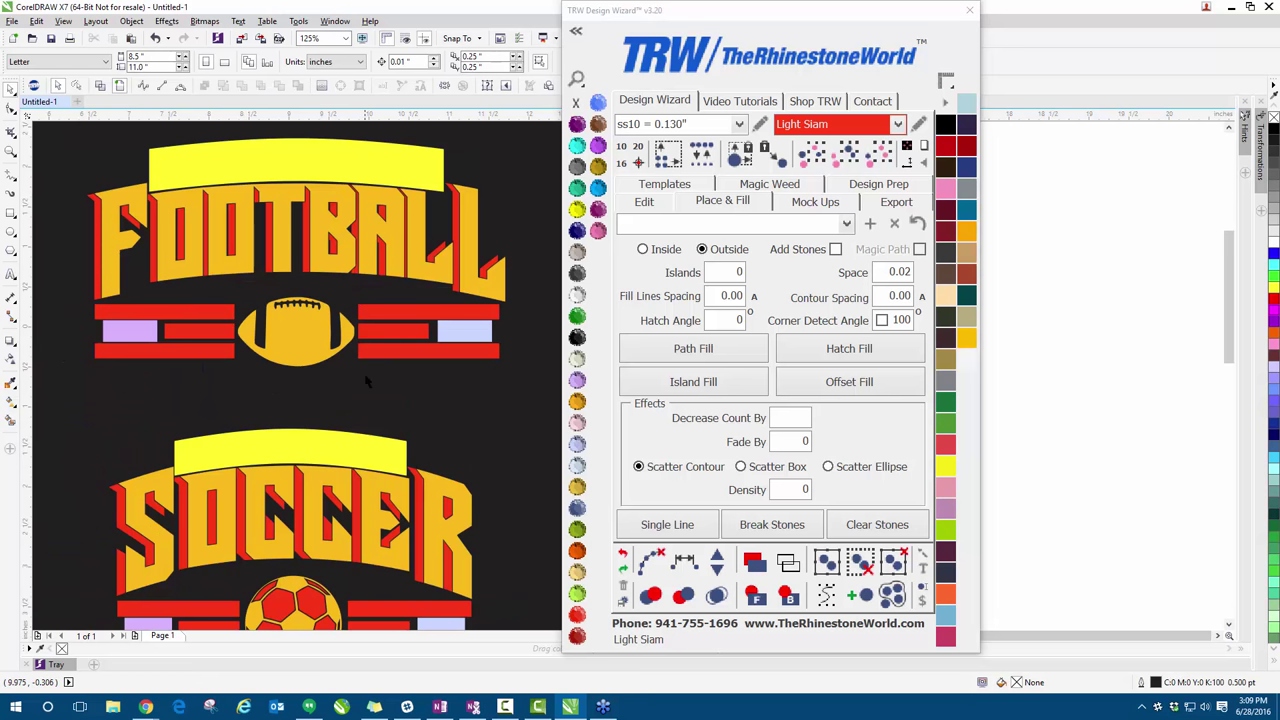
{"action": "scroll", "coordinate": [366, 374], "scroll_direction": "down", "scroll_amount": 2}
- Delete the black background shape from behind the designs
{"action": "left_click", "coordinate": [461, 260]}
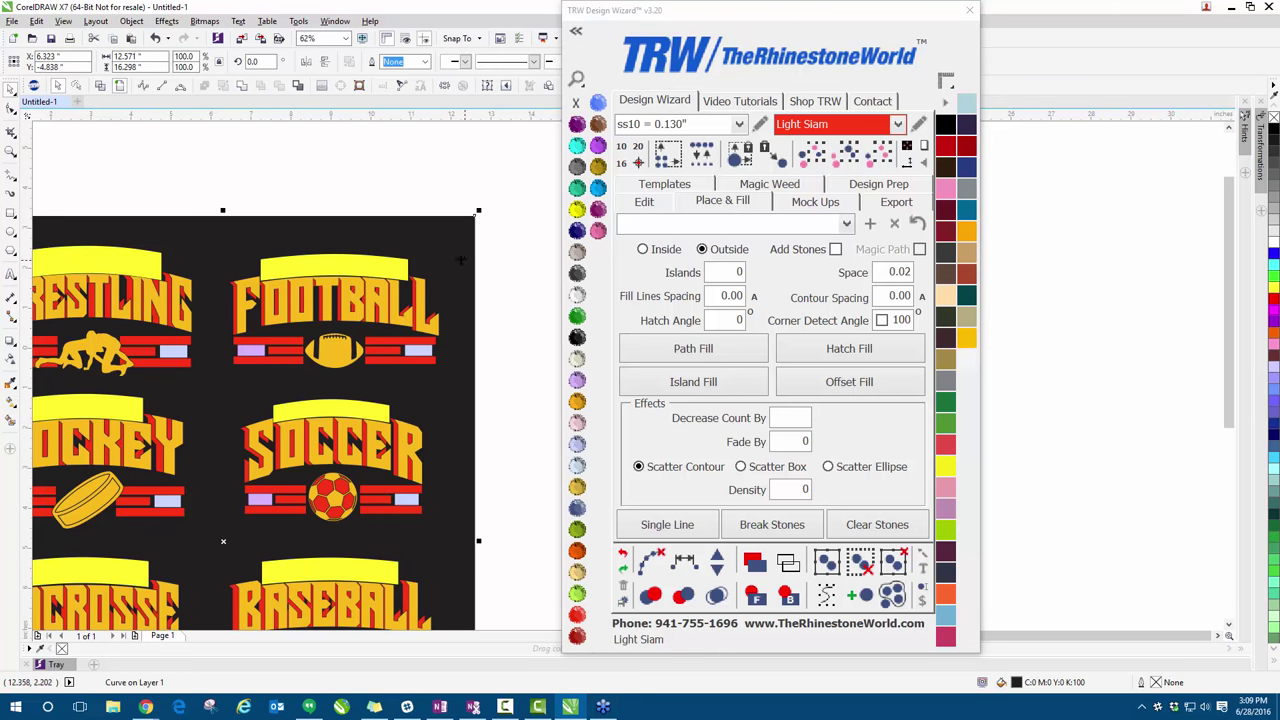
{"action": "key", "text": "Delete"}
{"action": "scroll", "coordinate": [386, 257], "scroll_direction": "down", "scroll_amount": 1}
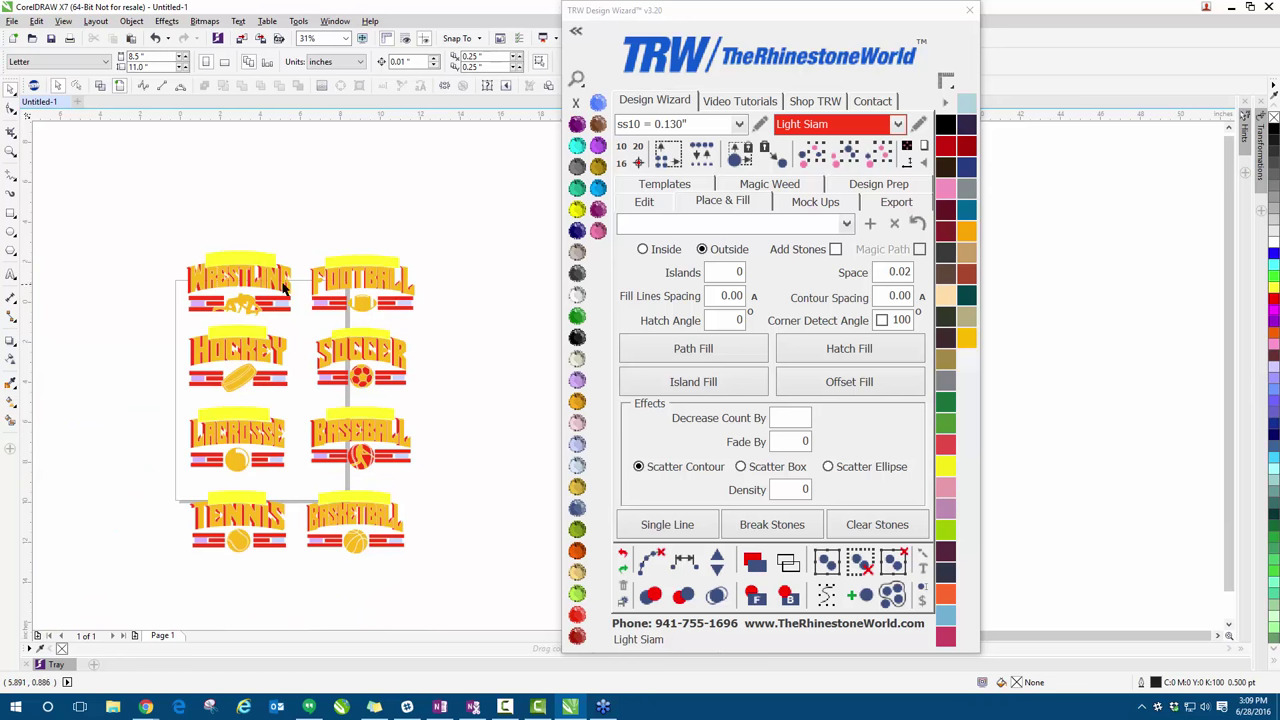
- Select everything matching the yellow WRESTLING lettering and recolour it Jet Black
{"action": "scroll", "coordinate": [261, 284], "scroll_direction": "up", "scroll_amount": 1}
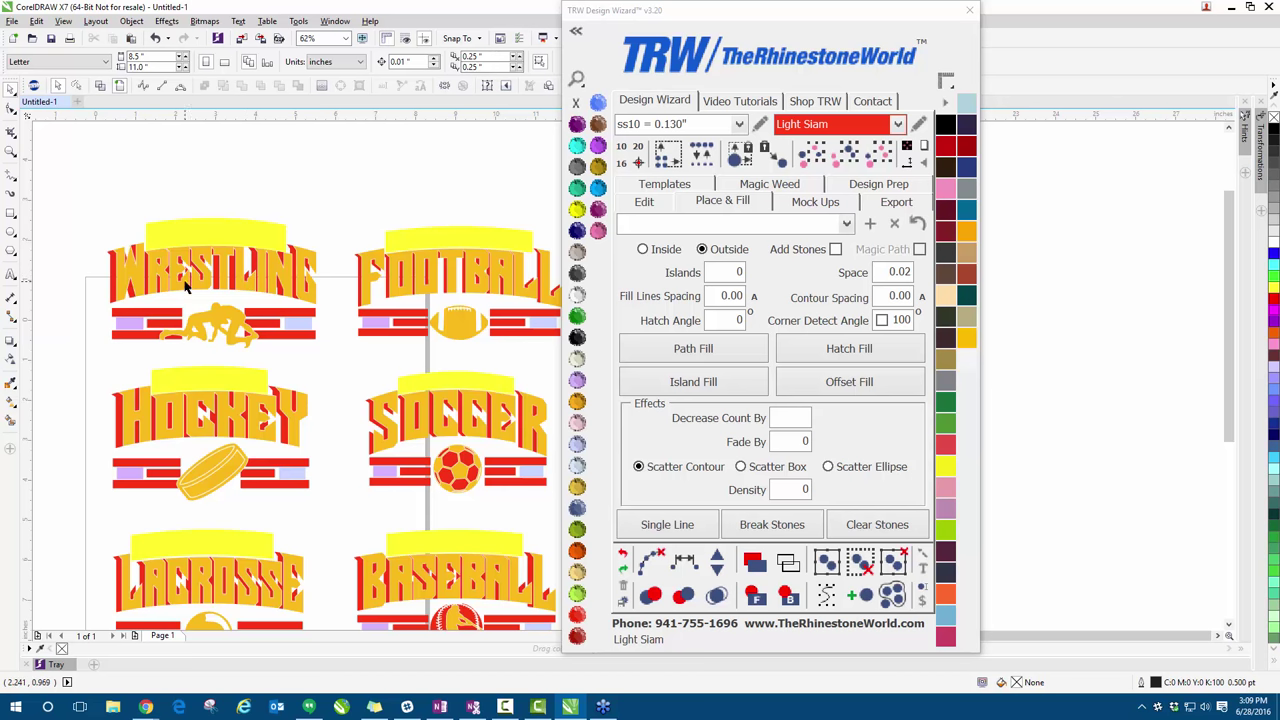
{"action": "left_click", "coordinate": [222, 283]}
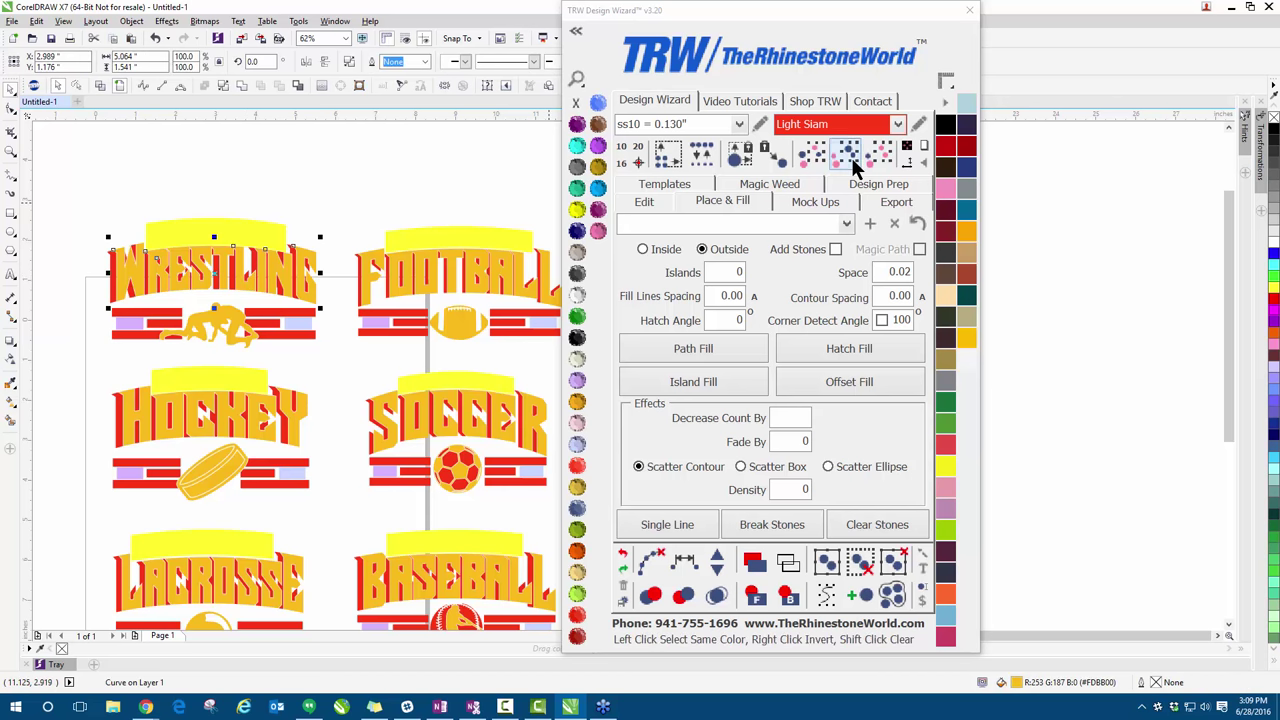
{"action": "left_click", "coordinate": [849, 155]}
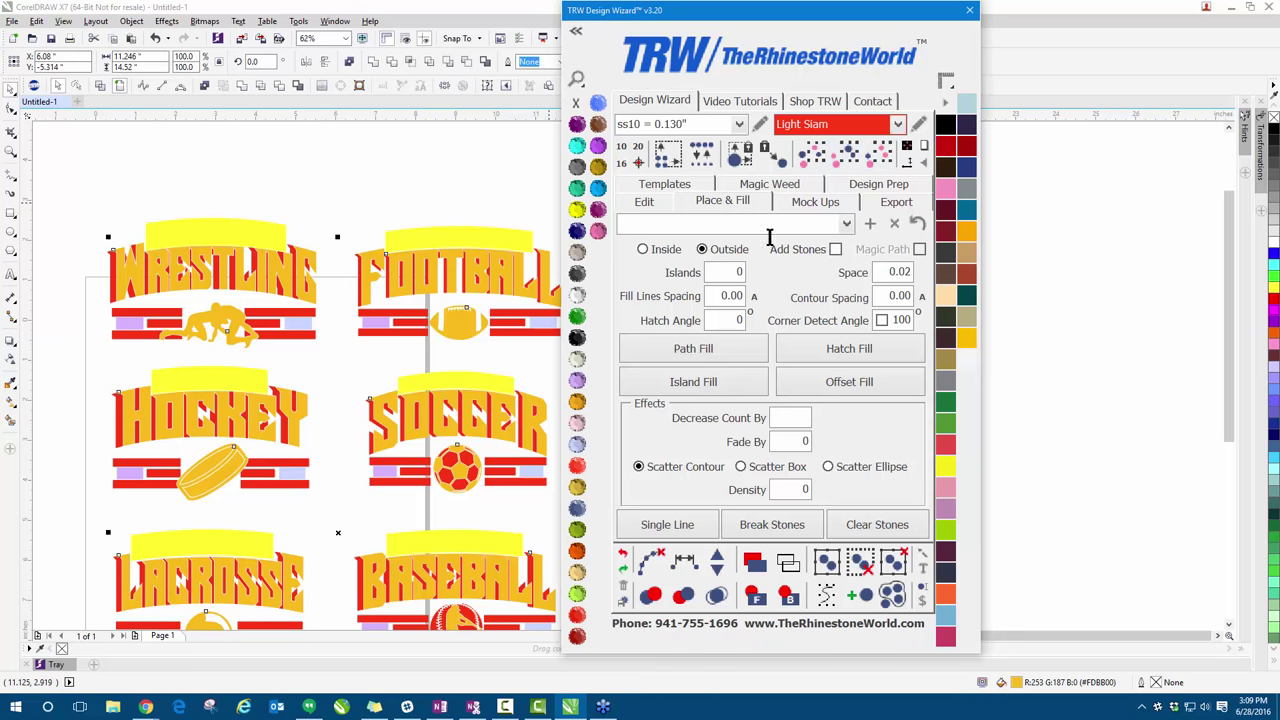
{"action": "left_click", "coordinate": [577, 337]}
{"action": "left_click", "coordinate": [254, 216]}
{"action": "scroll", "coordinate": [207, 240], "scroll_direction": "down", "scroll_amount": 2}
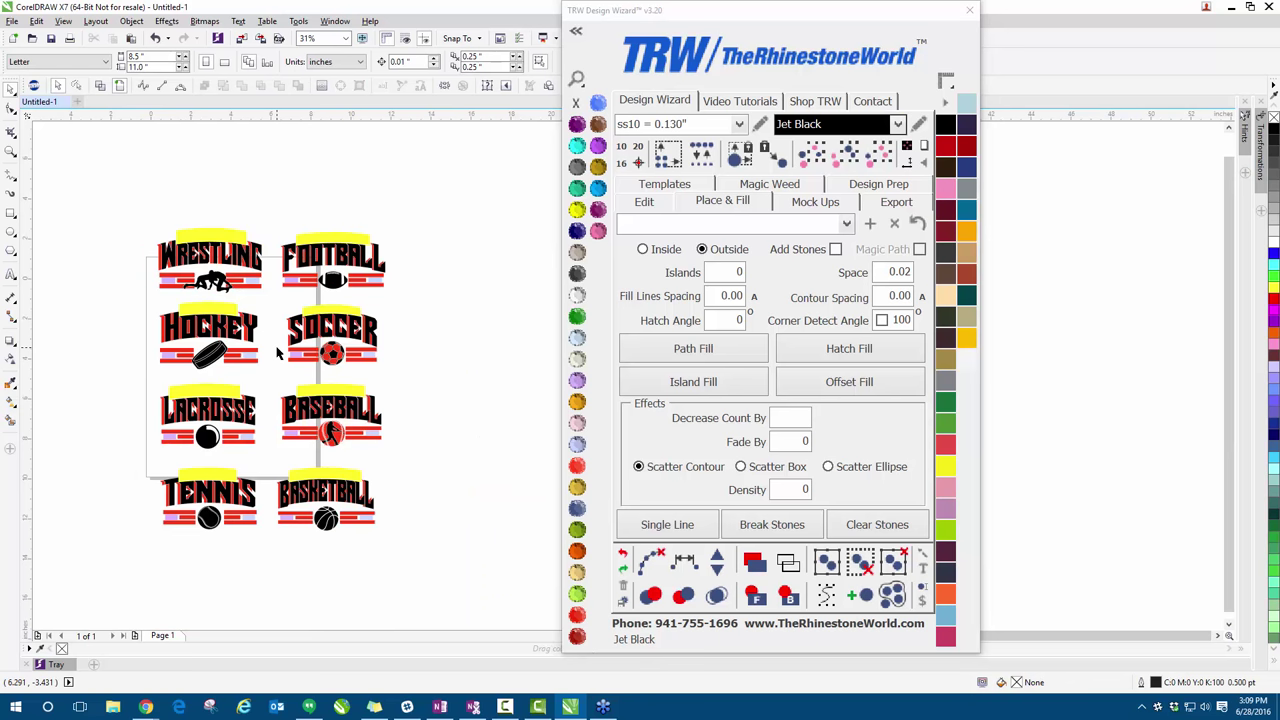
{"action": "scroll", "coordinate": [277, 352], "scroll_direction": "up", "scroll_amount": 2}
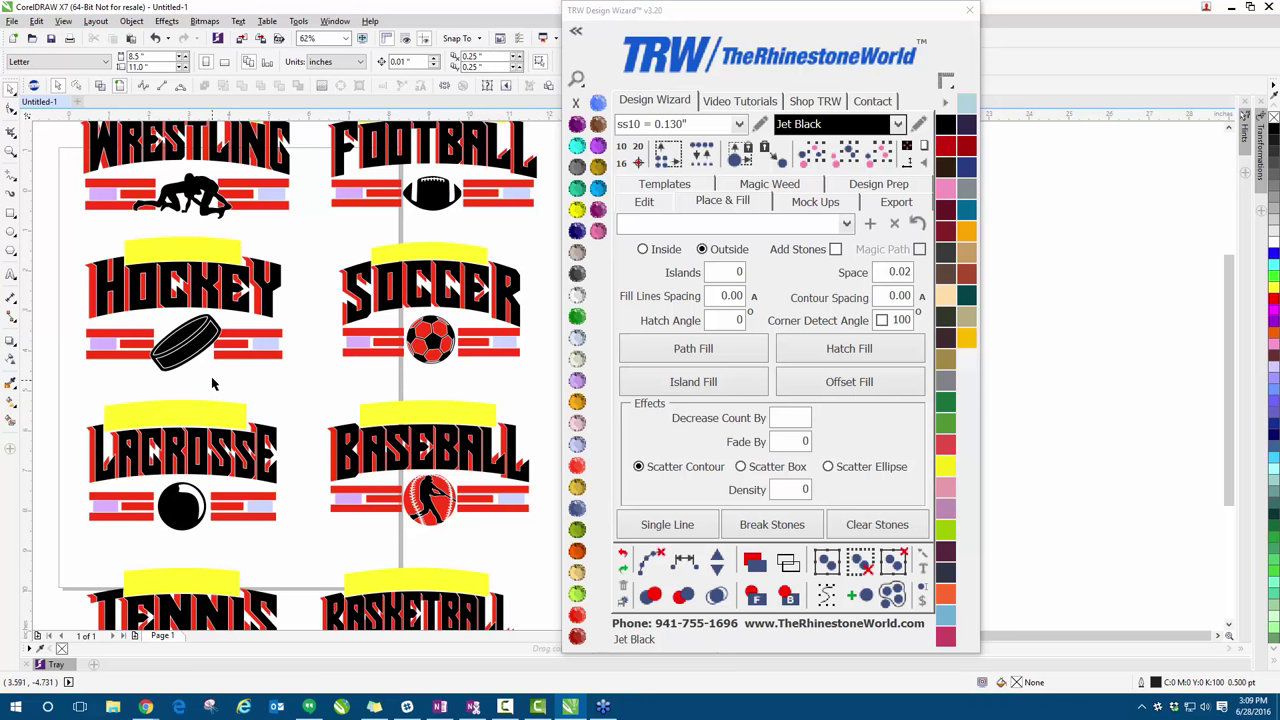
{"action": "scroll", "coordinate": [212, 383], "scroll_direction": "down", "scroll_amount": 2}
{"action": "scroll", "coordinate": [212, 383], "scroll_direction": "up", "scroll_amount": 4}
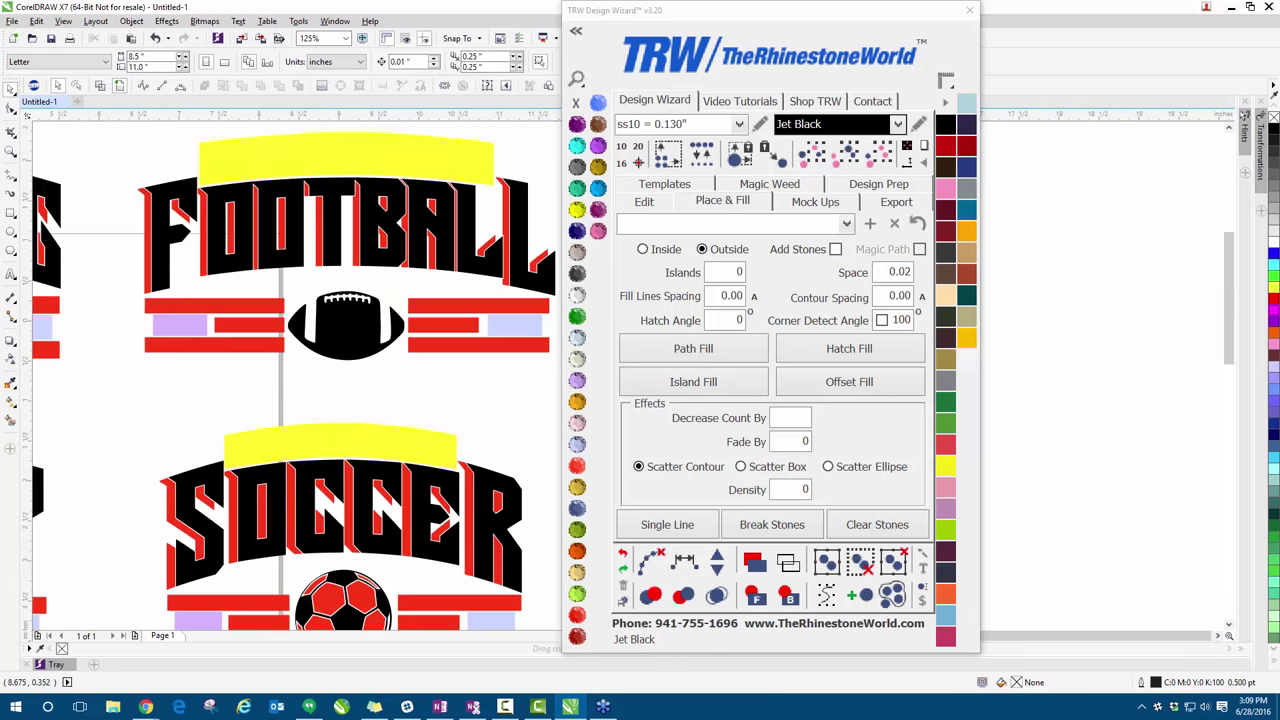
{"action": "left_click_drag", "start_coordinate": [346, 325], "coordinate": [340, 367]}
{"action": "key", "text": "ctrl+z"}
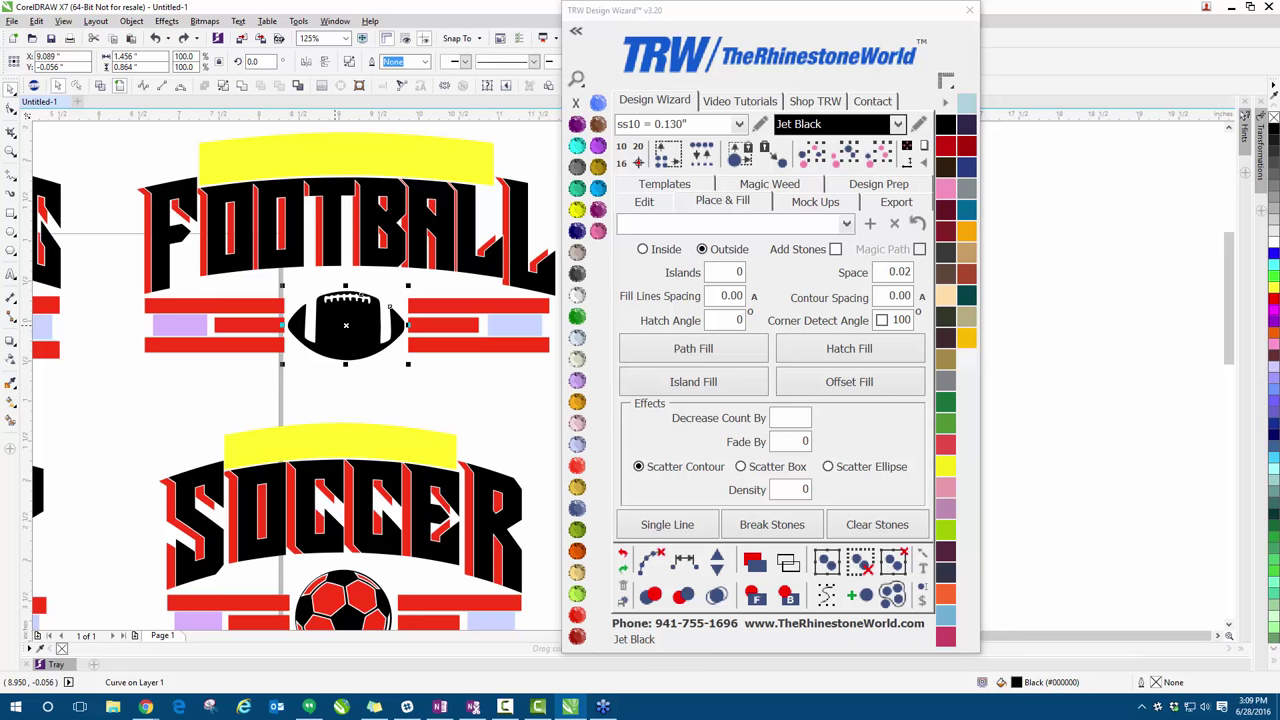
{"action": "left_click_drag", "start_coordinate": [345, 325], "coordinate": [340, 358]}
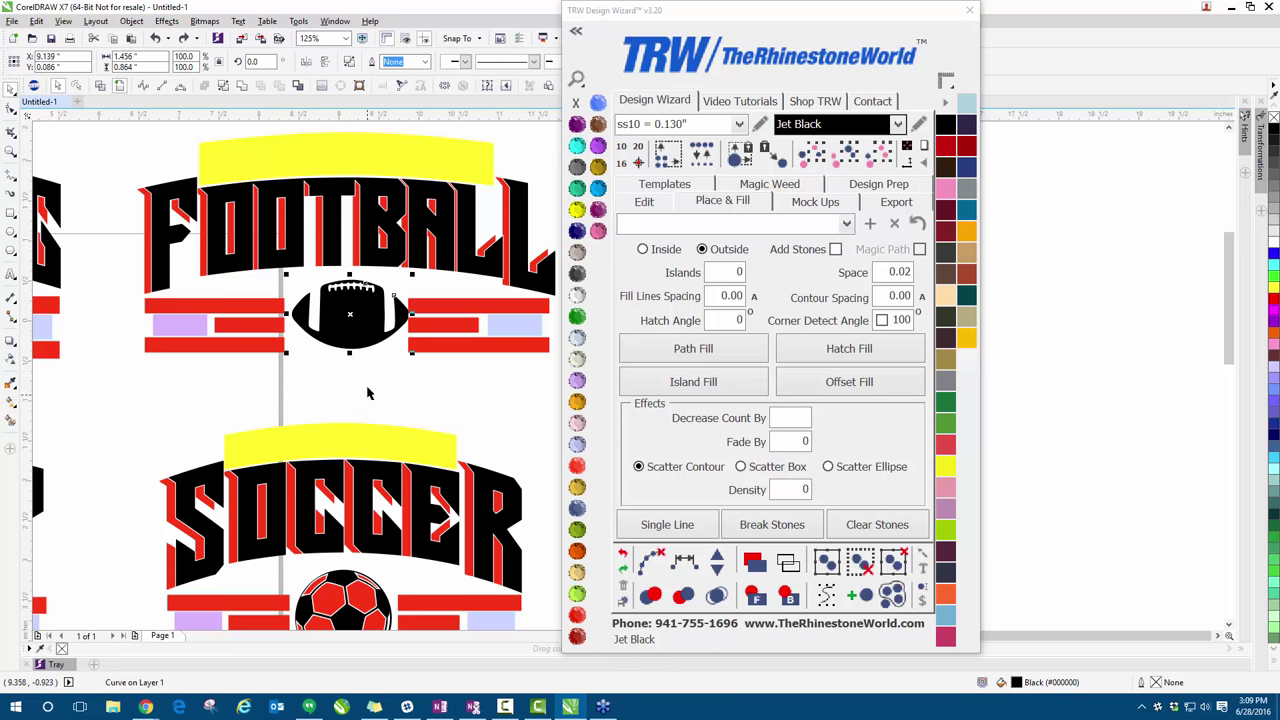
{"action": "key", "text": "ctrl+z"}
{"action": "left_click_drag", "start_coordinate": [375, 367], "coordinate": [391, 311]}
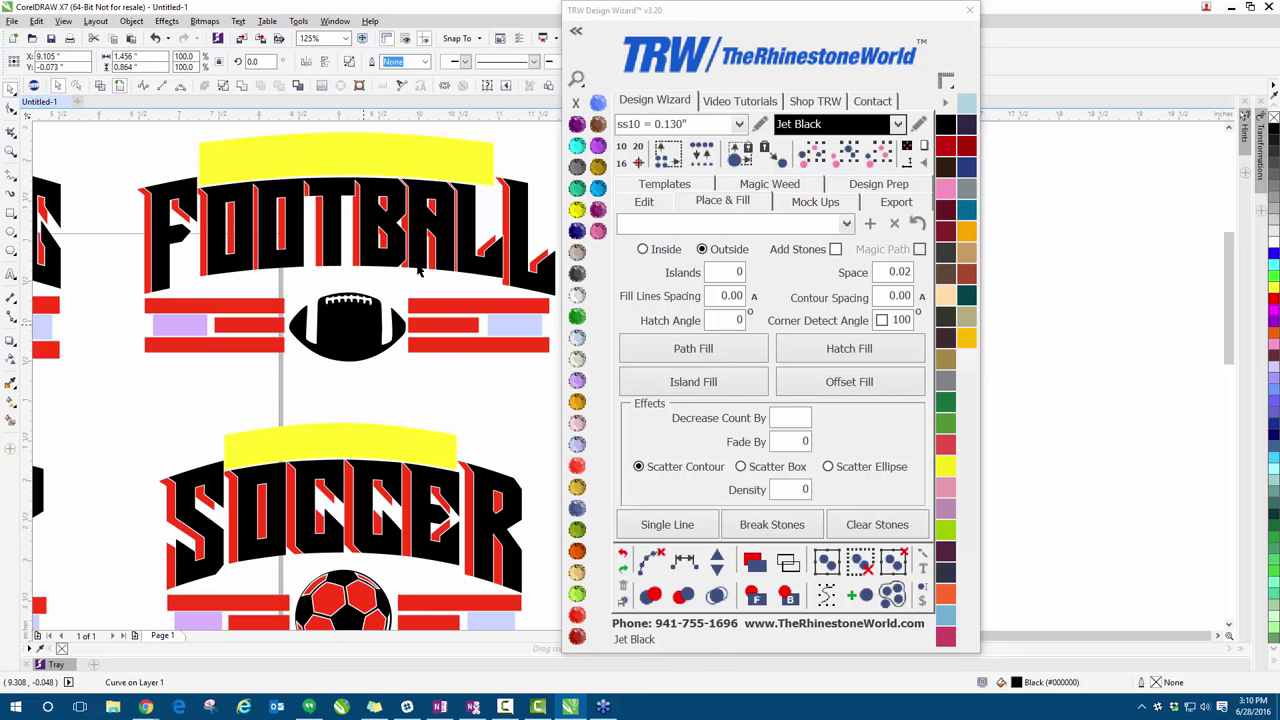
{"action": "left_click_drag", "start_coordinate": [720, 10], "coordinate": [803, 17]}
{"action": "scroll", "coordinate": [300, 300], "scroll_direction": "down", "scroll_amount": 1}
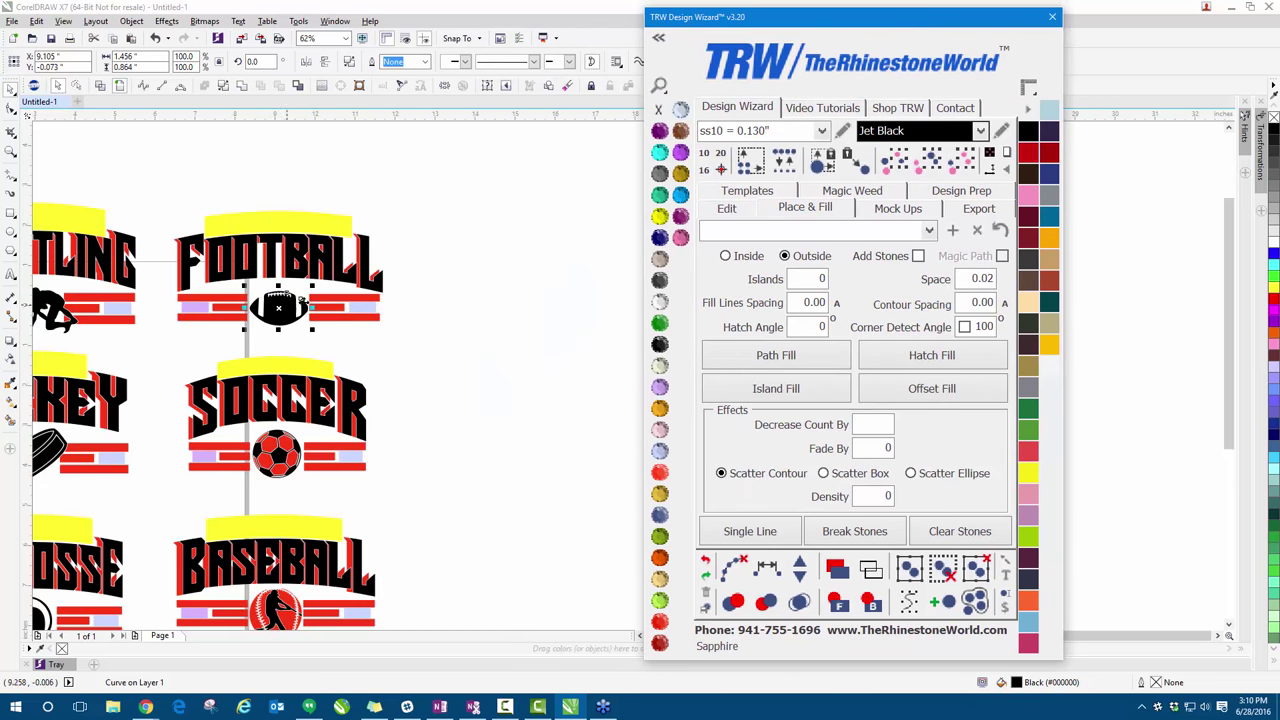
{"action": "scroll", "coordinate": [310, 290], "scroll_direction": "down", "scroll_amount": 1}
{"action": "scroll", "coordinate": [236, 268], "scroll_direction": "up", "scroll_amount": 1}
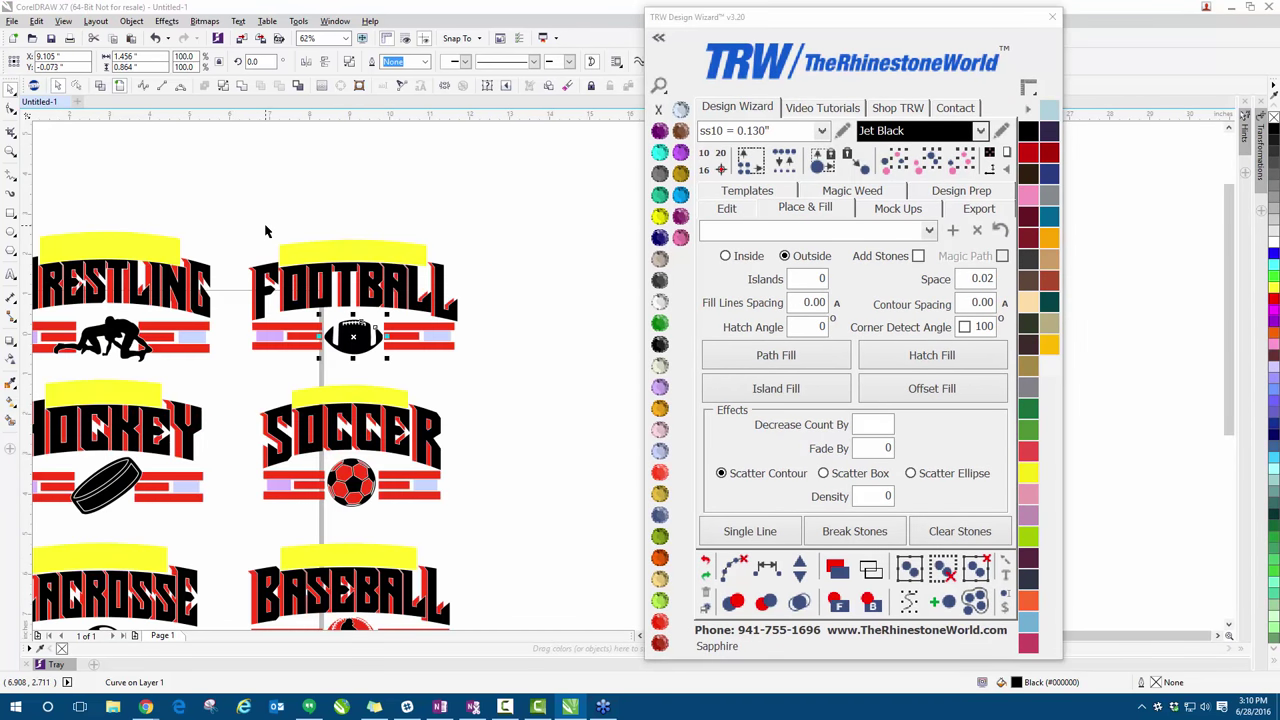
{"action": "left_click", "coordinate": [265, 231]}
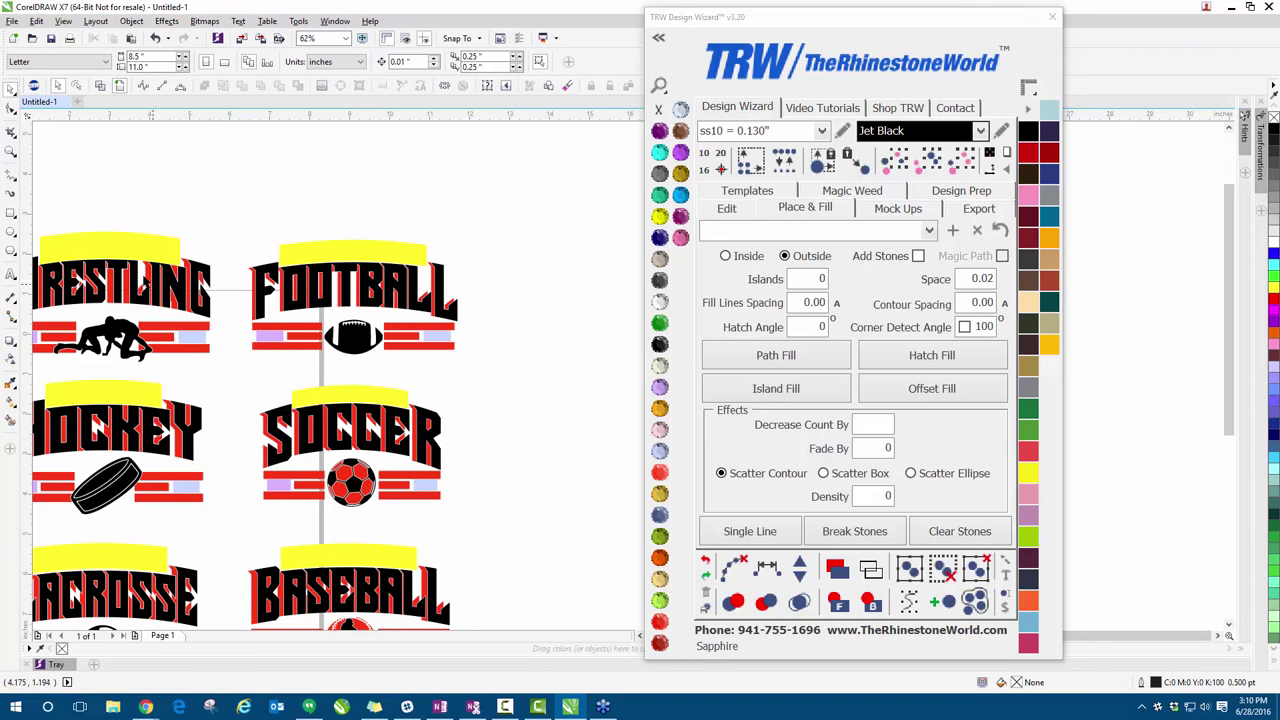
{"action": "scroll", "coordinate": [145, 245], "scroll_direction": "up", "scroll_amount": 2}
{"action": "scroll", "coordinate": [179, 260], "scroll_direction": "down", "scroll_amount": 2}
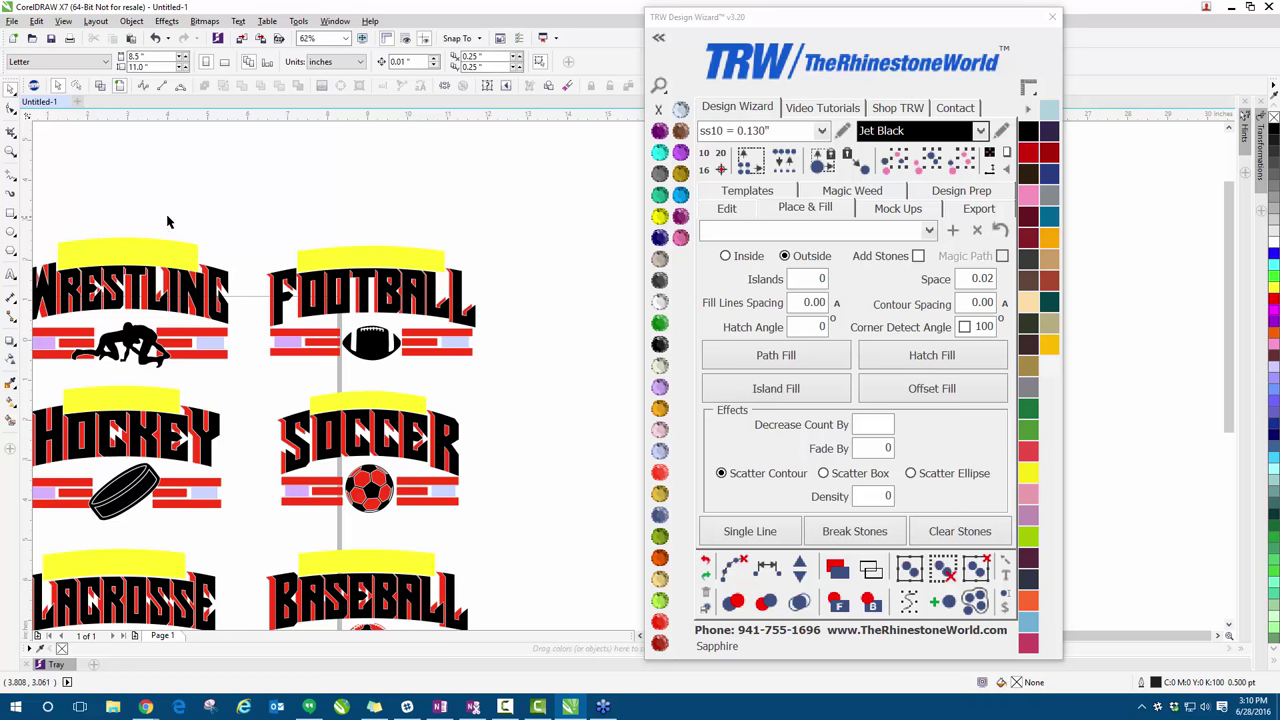
{"action": "scroll", "coordinate": [163, 222], "scroll_direction": "down", "scroll_amount": 2}
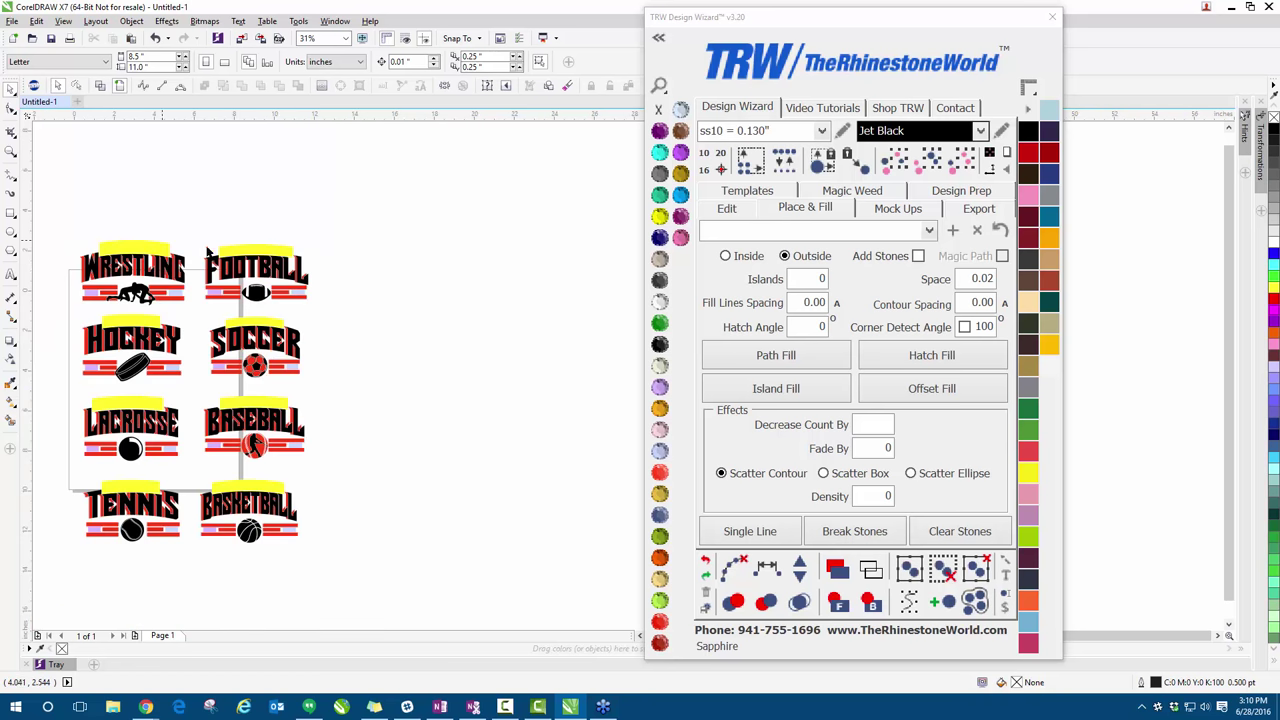
- Choose the Text tool (F8) and zoom to 125% beside the FOOTBALL design
{"action": "left_click", "coordinate": [11, 276]}
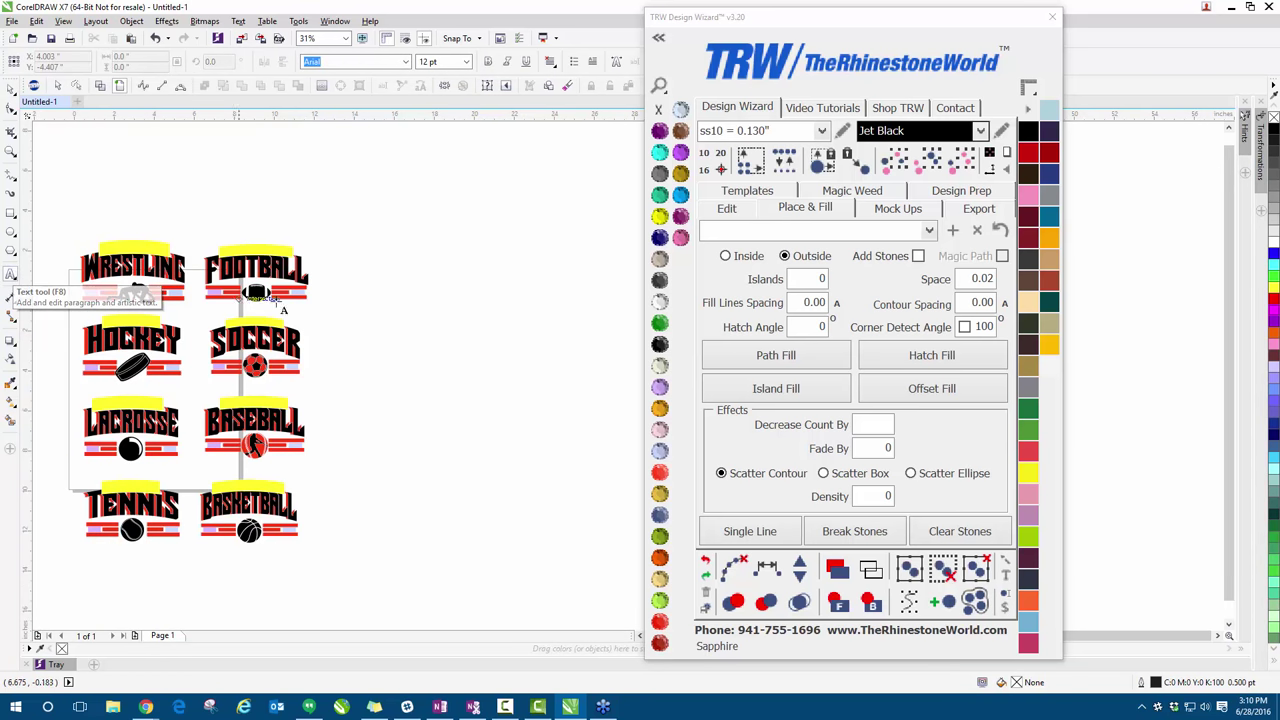
{"action": "scroll", "coordinate": [336, 293], "scroll_direction": "up", "scroll_amount": 2}
{"action": "scroll", "coordinate": [336, 293], "scroll_direction": "up", "scroll_amount": 2}
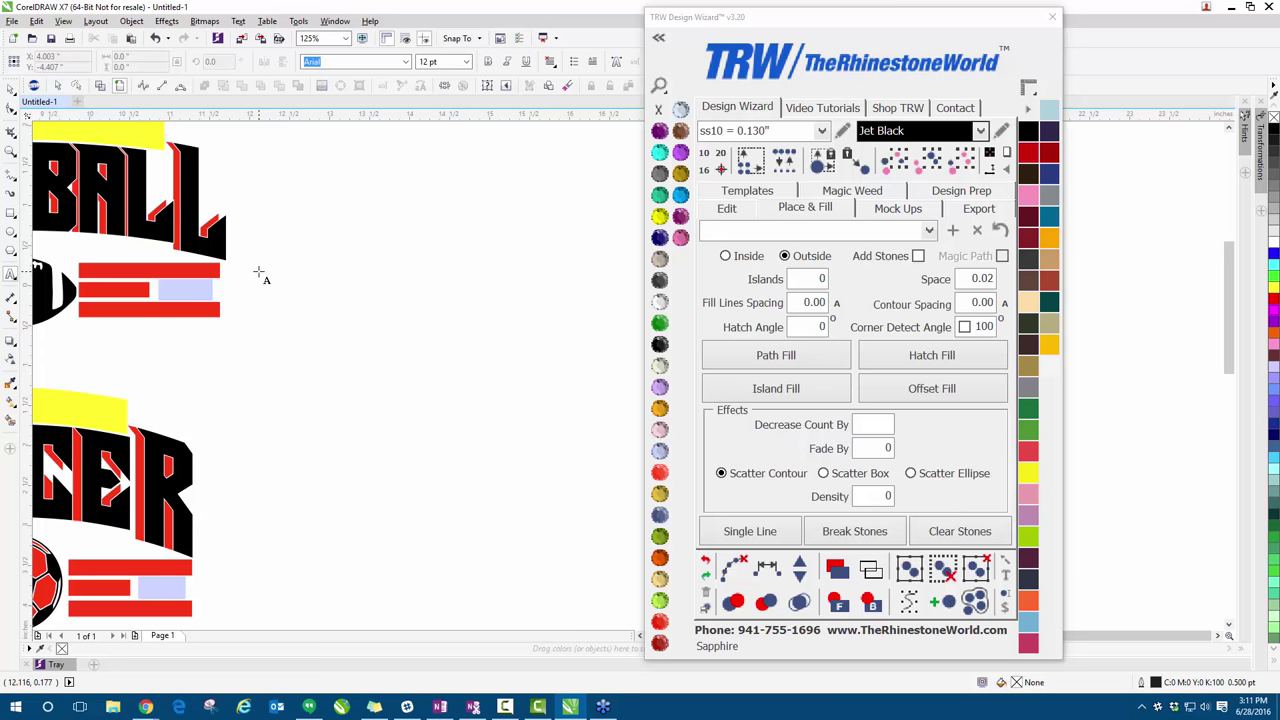
- Type the word panthers as new text to the right of the FOOTBALL design
{"action": "left_click", "coordinate": [338, 222]}
{"action": "type", "text": "panthers"}
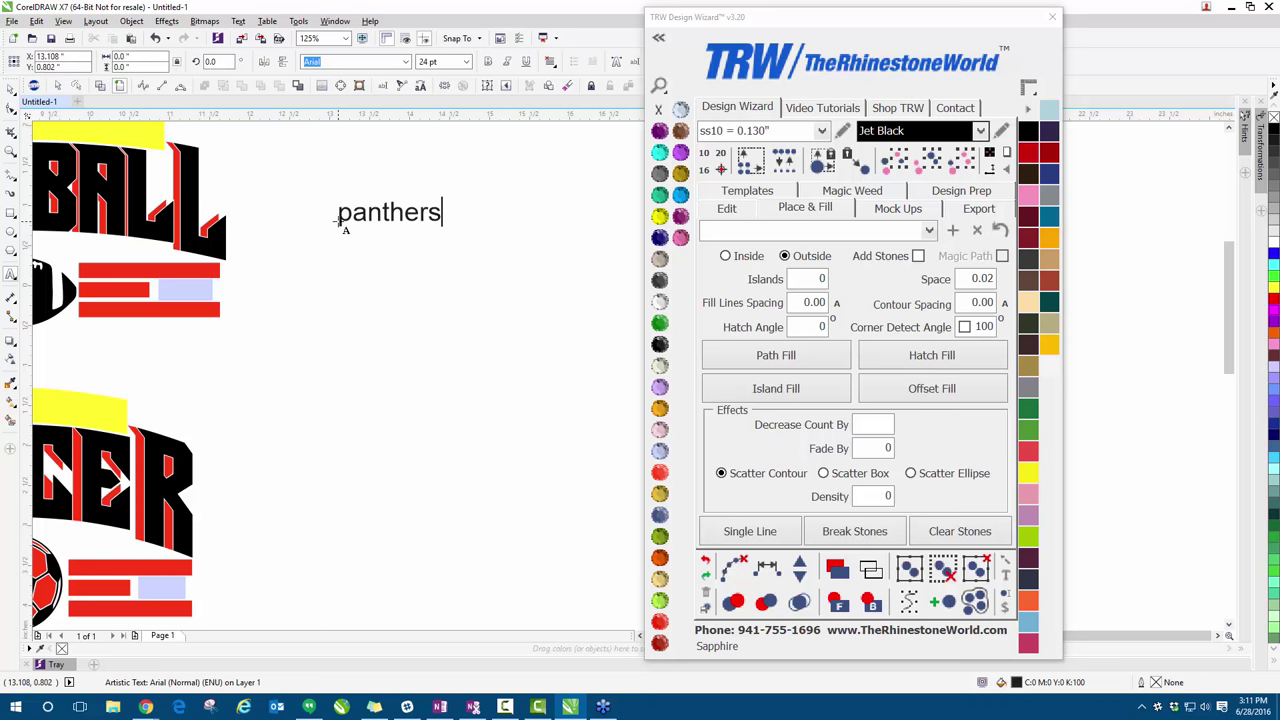
{"action": "key", "text": "Escape"}
{"action": "left_click", "coordinate": [658, 37]}
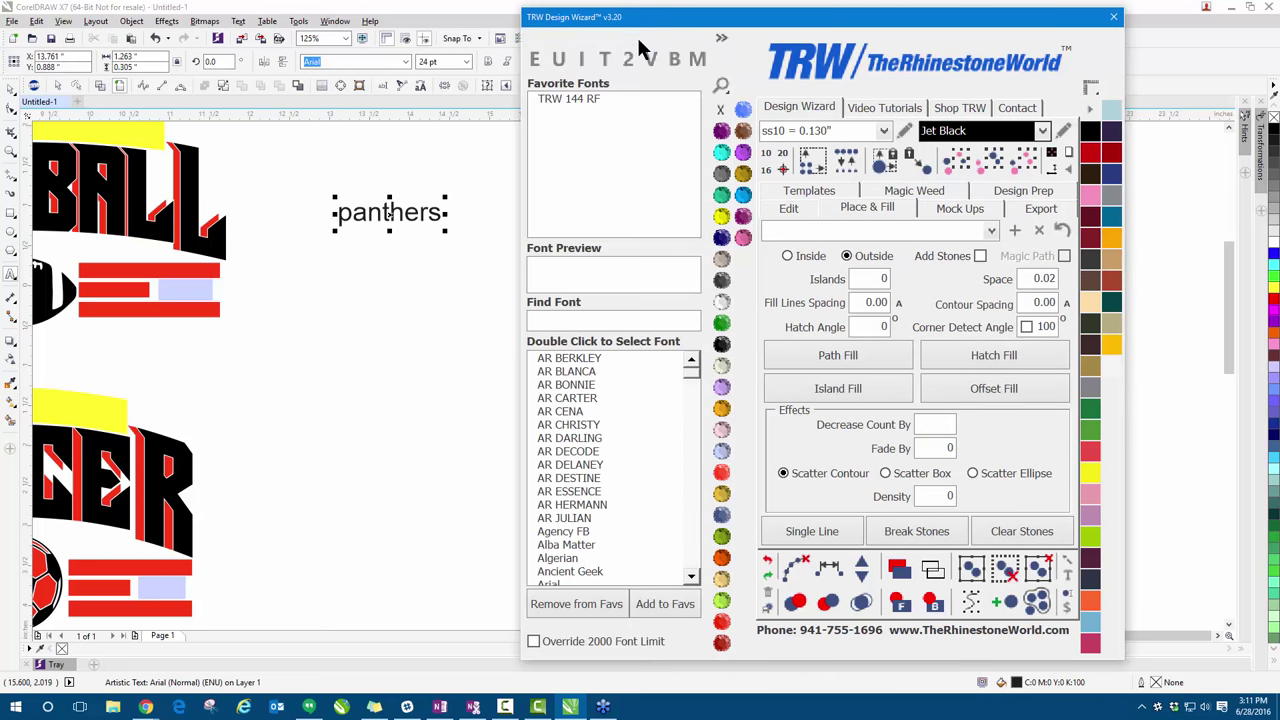
{"action": "left_click_drag", "start_coordinate": [605, 22], "coordinate": [619, 19]}
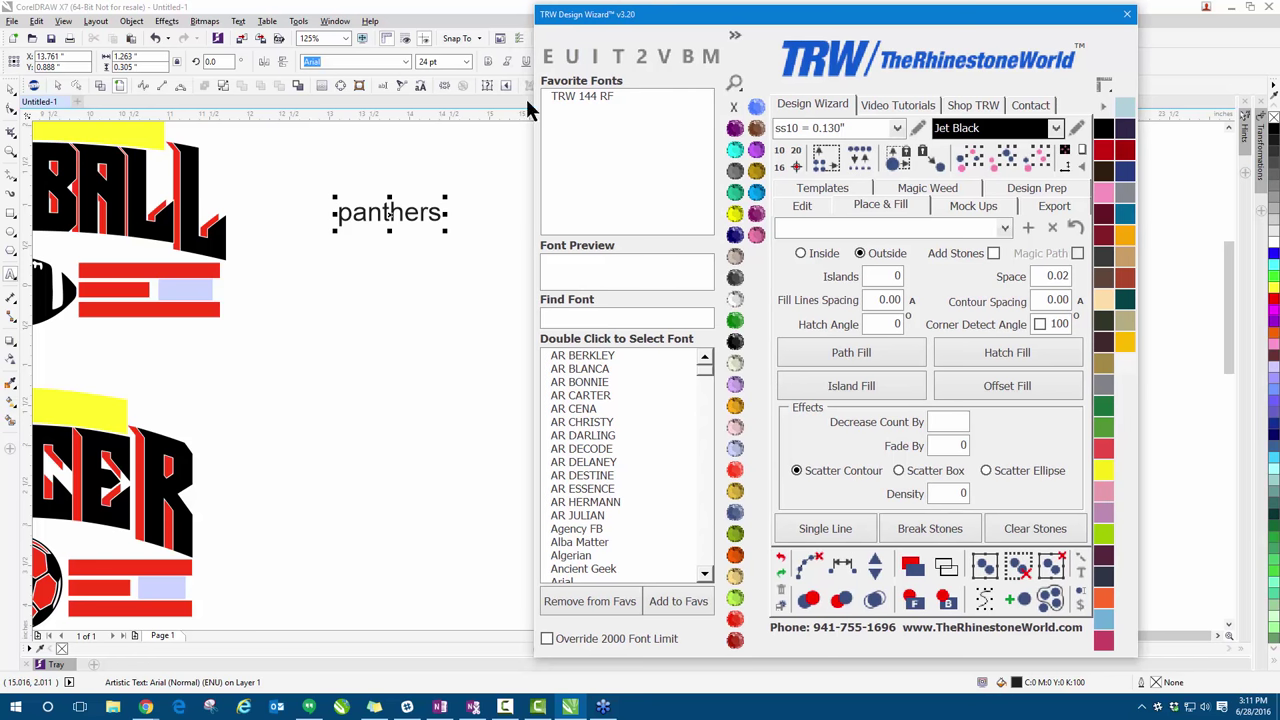
- Make it uppercase PANTHERS in Impact, then switch to the TRW Sports Shadow store page
{"action": "left_click", "coordinate": [573, 57]}
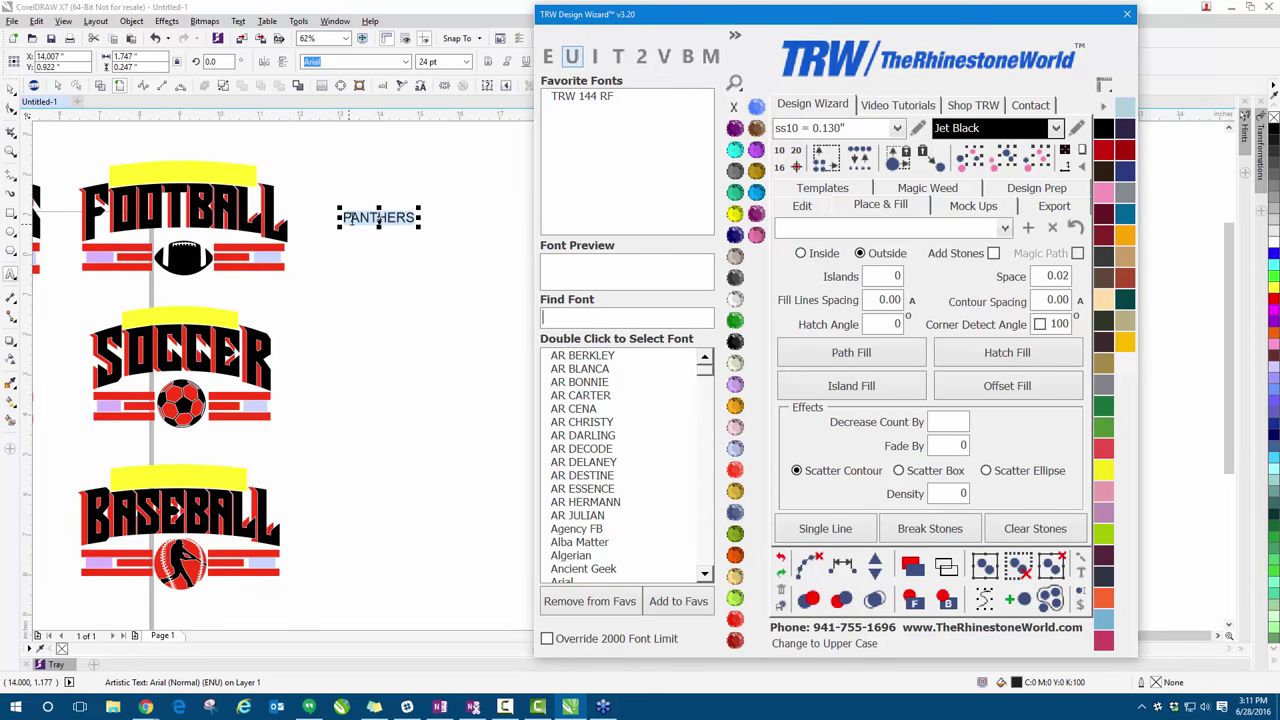
{"action": "scroll", "coordinate": [360, 212], "scroll_direction": "down", "scroll_amount": 2}
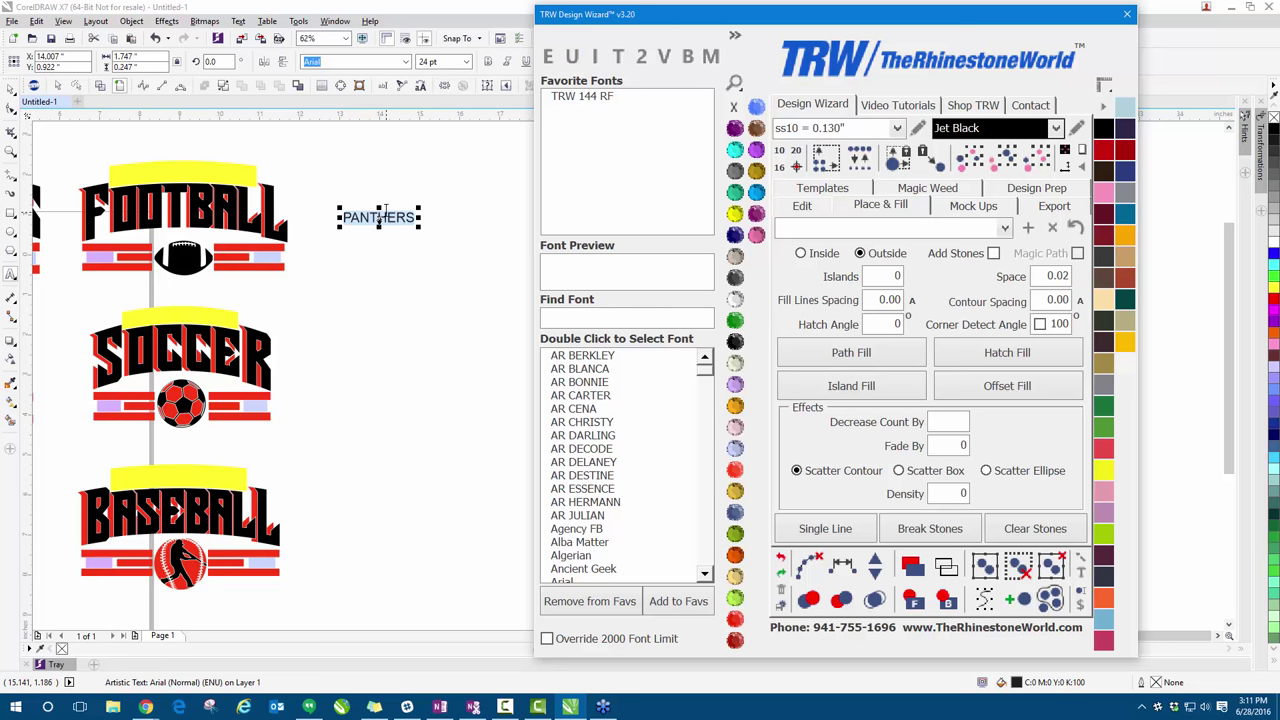
{"action": "type", "text": "impa"}
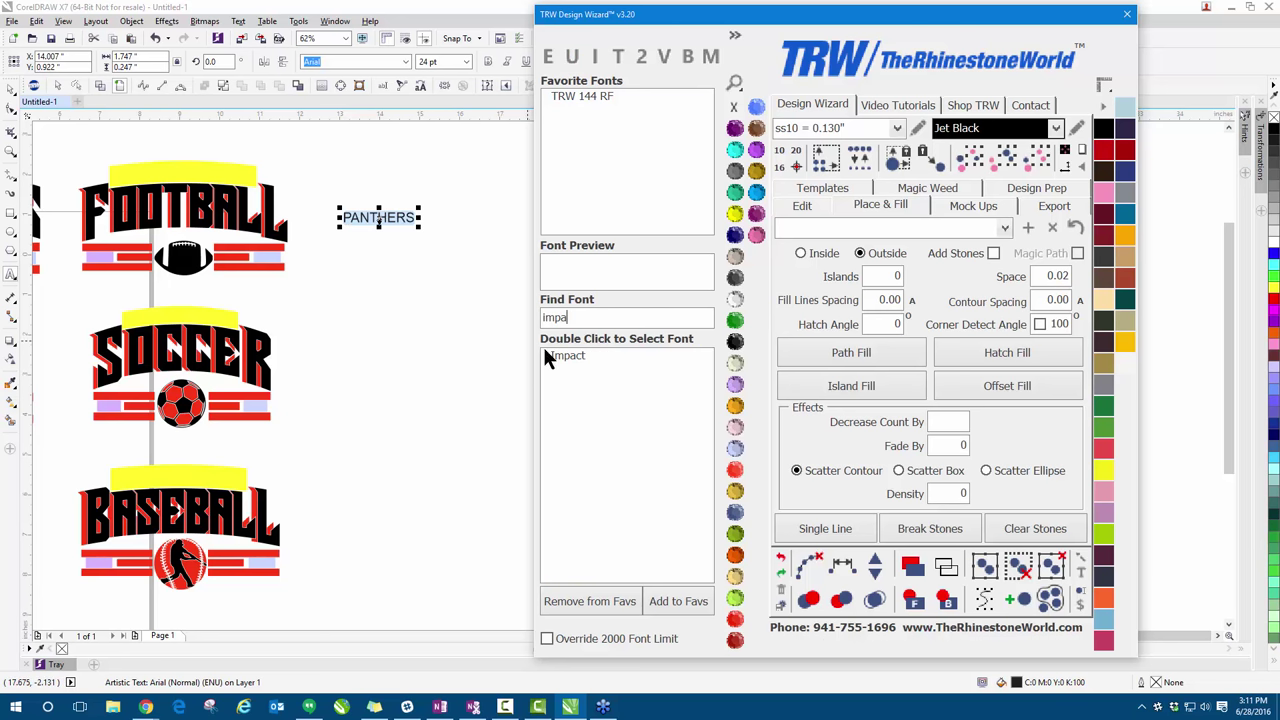
{"action": "double_click", "coordinate": [546, 358]}
{"action": "scroll", "coordinate": [362, 200], "scroll_direction": "up", "scroll_amount": 2}
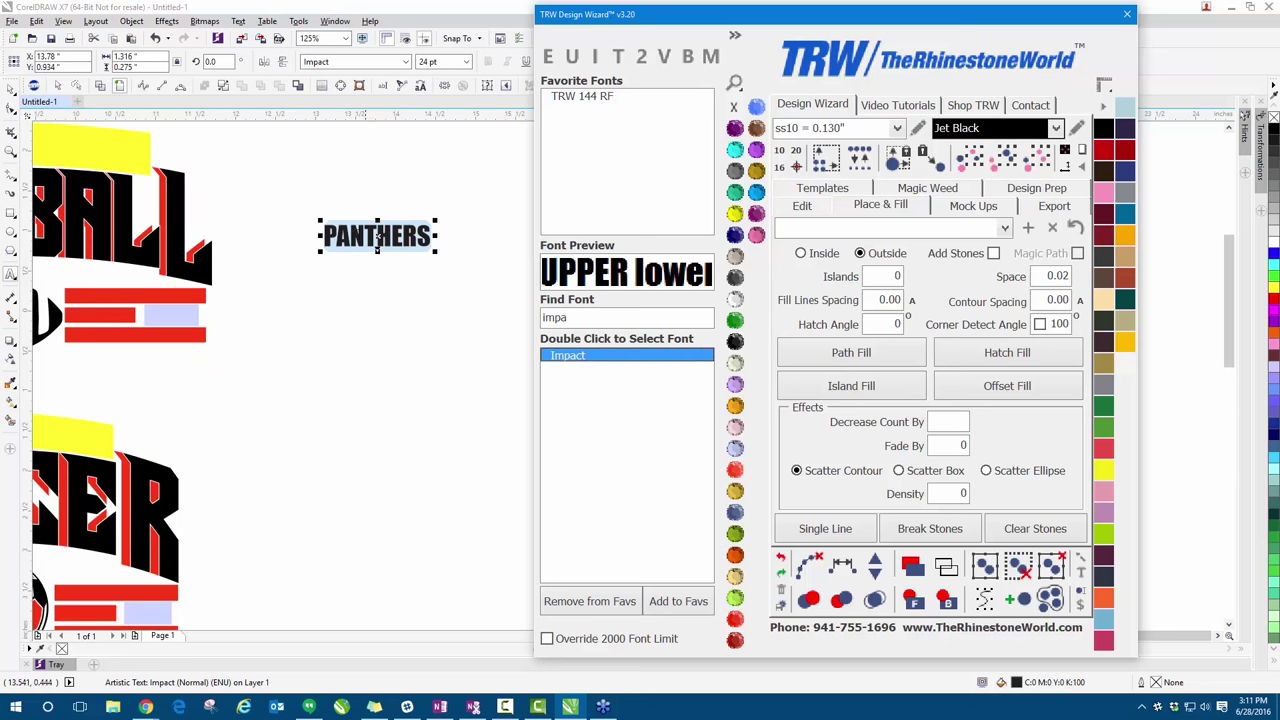
{"action": "scroll", "coordinate": [376, 332], "scroll_direction": "down", "scroll_amount": 2}
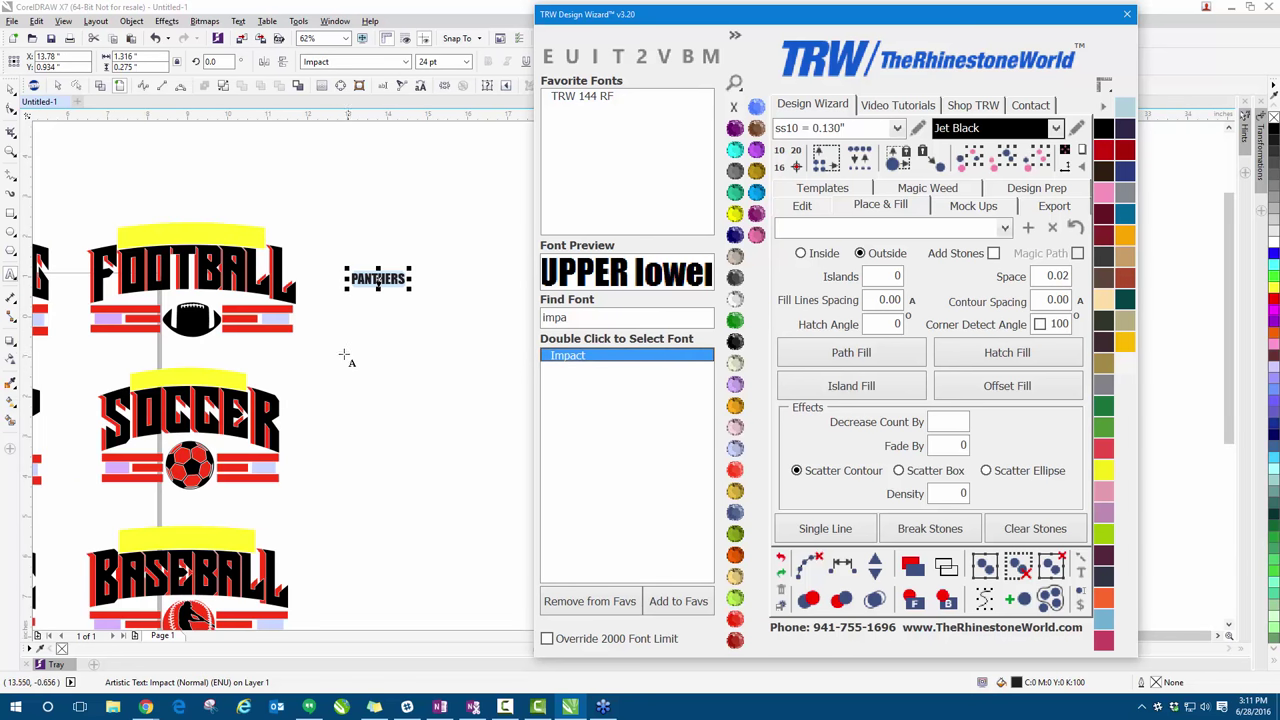
{"action": "scroll", "coordinate": [222, 468], "scroll_direction": "down", "scroll_amount": 2}
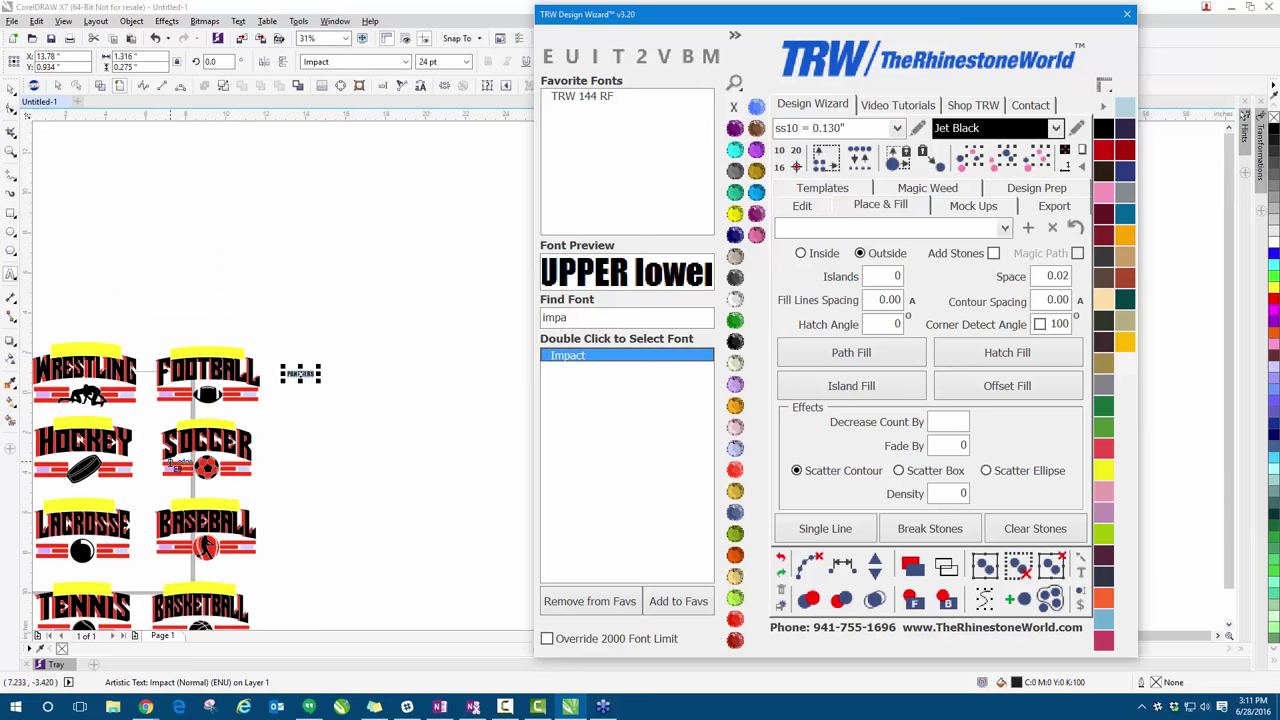
{"action": "scroll", "coordinate": [124, 490], "scroll_direction": "up", "scroll_amount": 2}
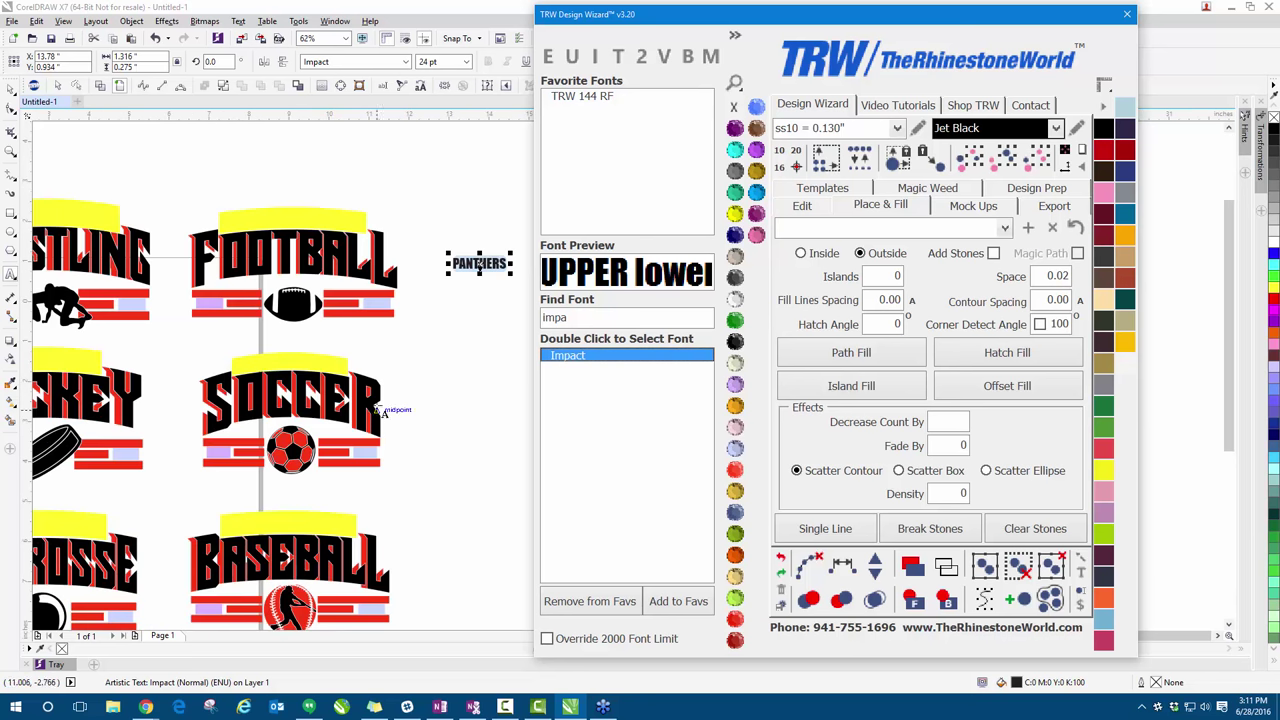
{"action": "scroll", "coordinate": [330, 445], "scroll_direction": "up", "scroll_amount": 2}
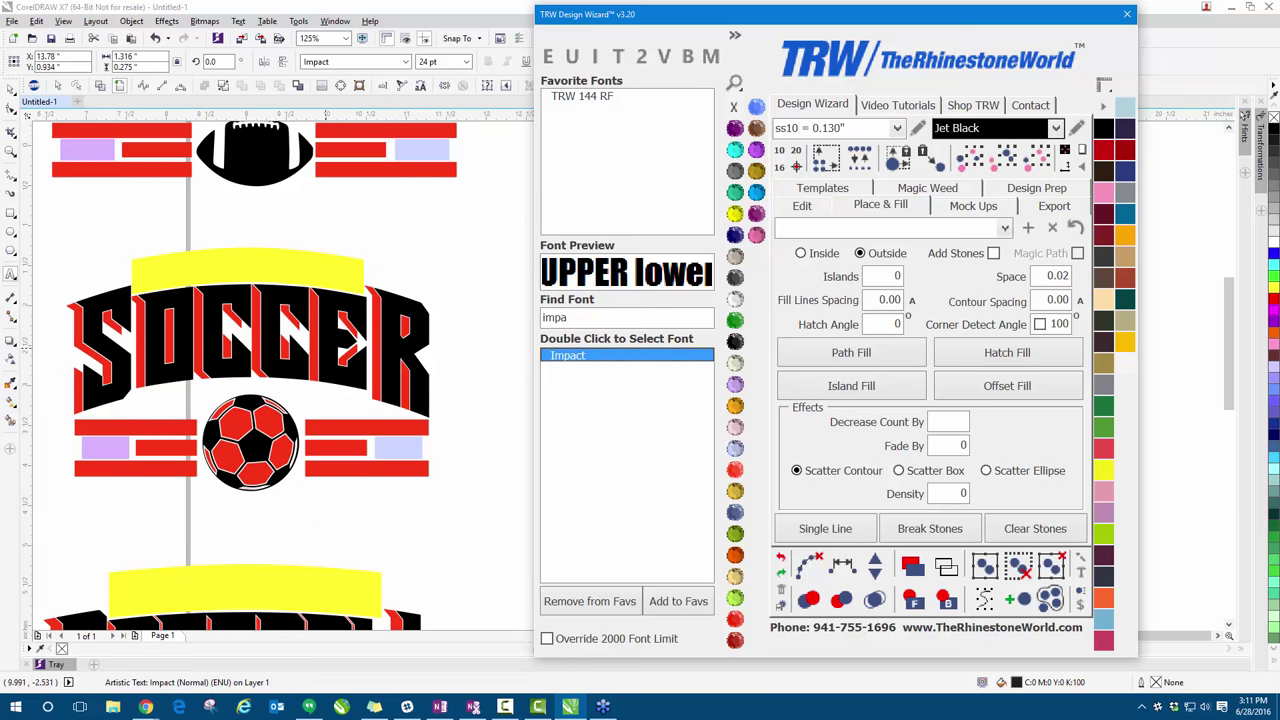
{"action": "mouse_move", "coordinate": [146, 706]}
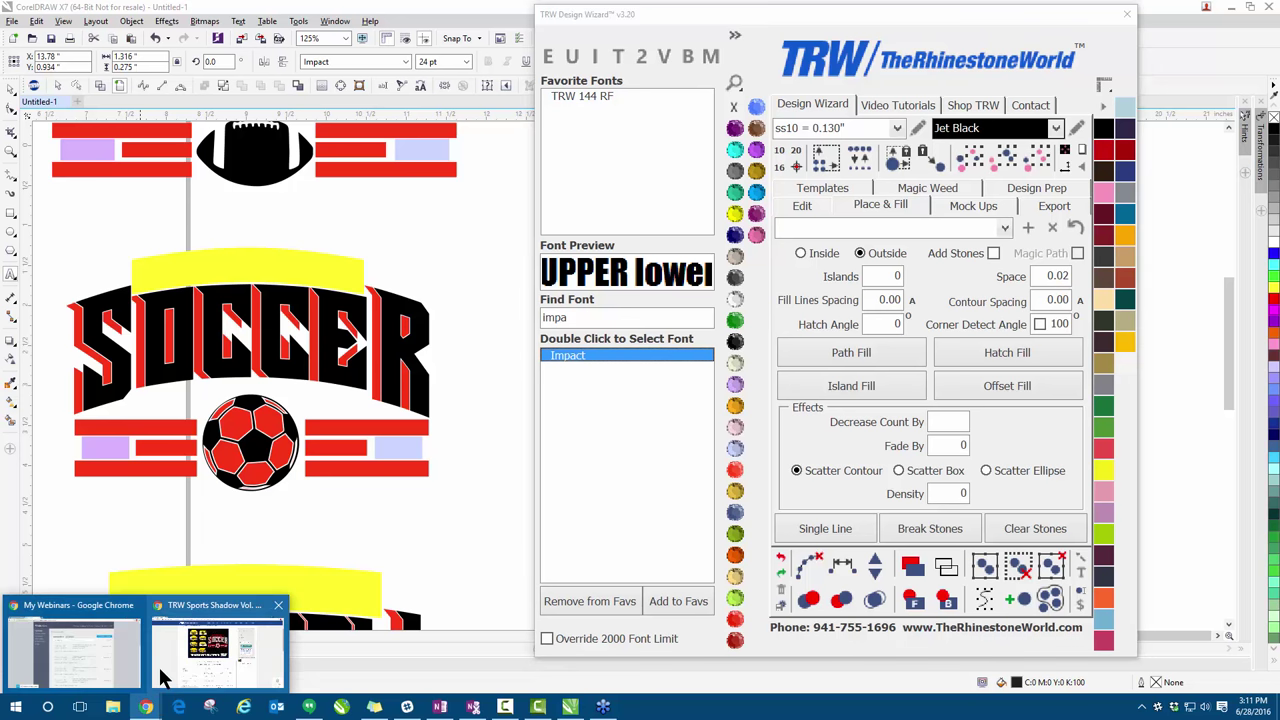
{"action": "left_click", "coordinate": [160, 678]}
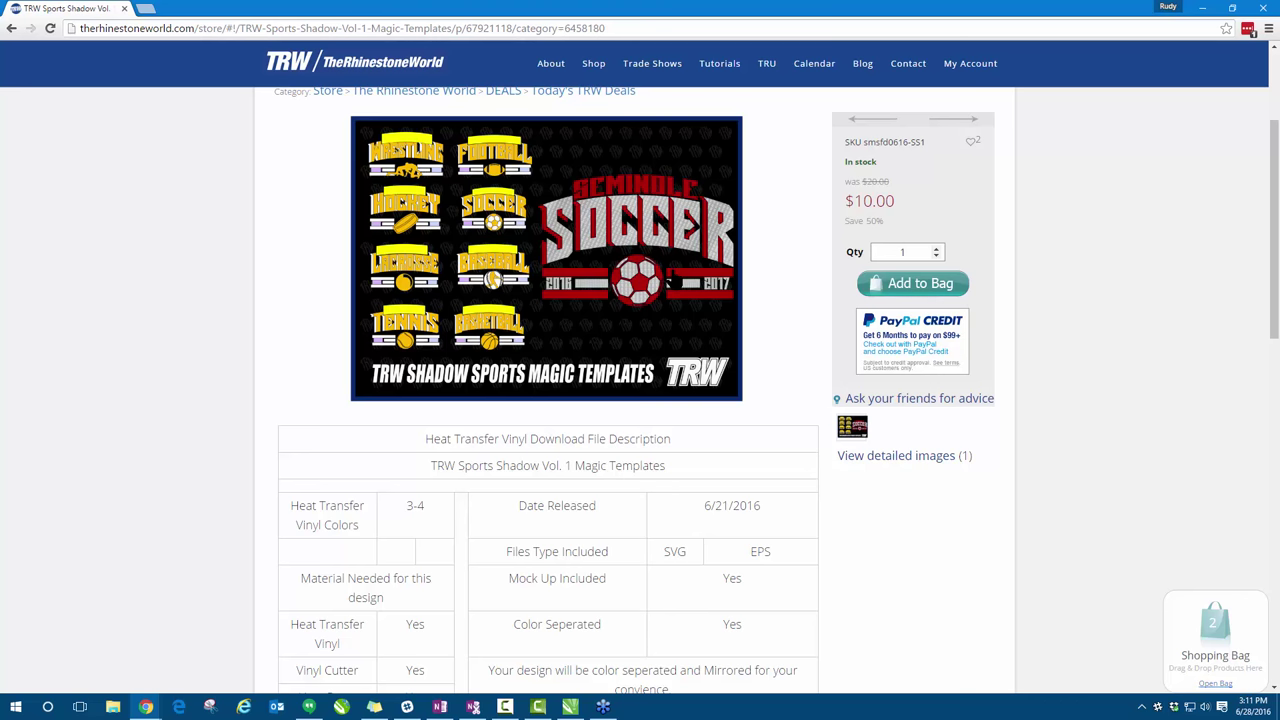
- Enlarge the Sports Shadow Vol. 1 product image in the full-screen lightbox
{"action": "left_click", "coordinate": [664, 269]}
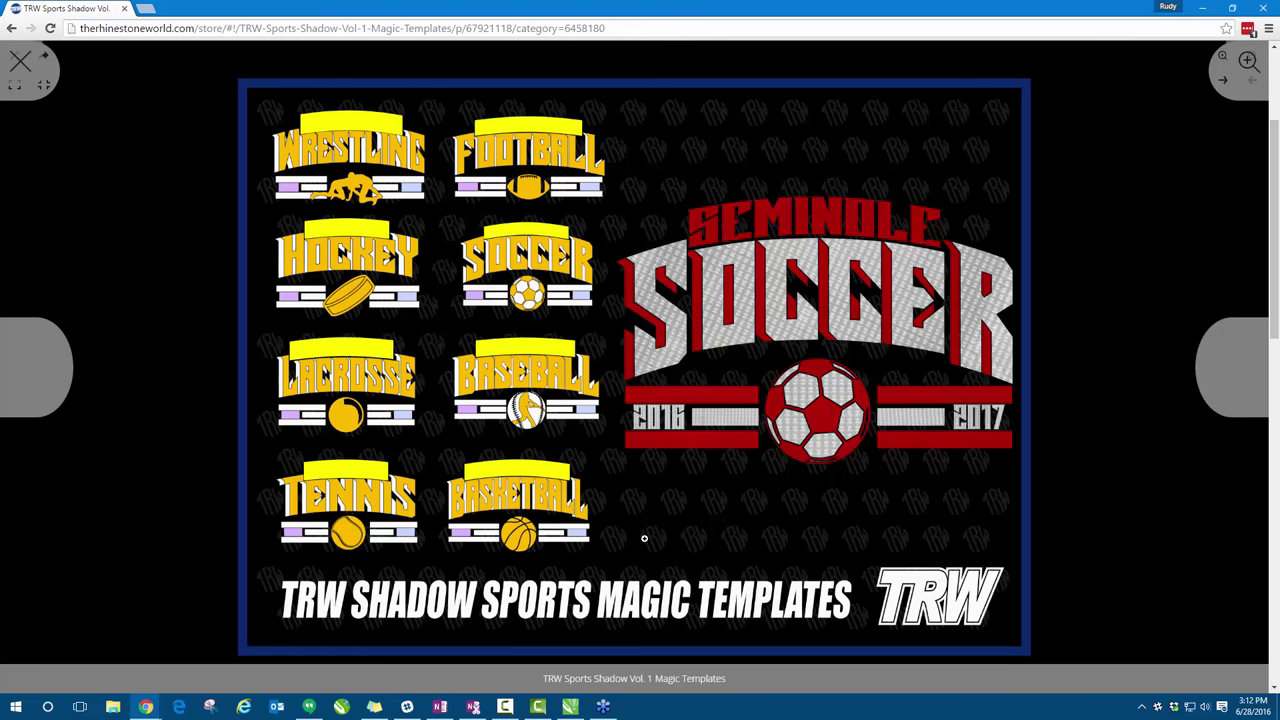
- Return to CorelDRAW and deselect PANTHERS beside the FOOTBALL, SOCCER and BASEBALL badges
{"action": "left_click", "coordinate": [570, 706]}
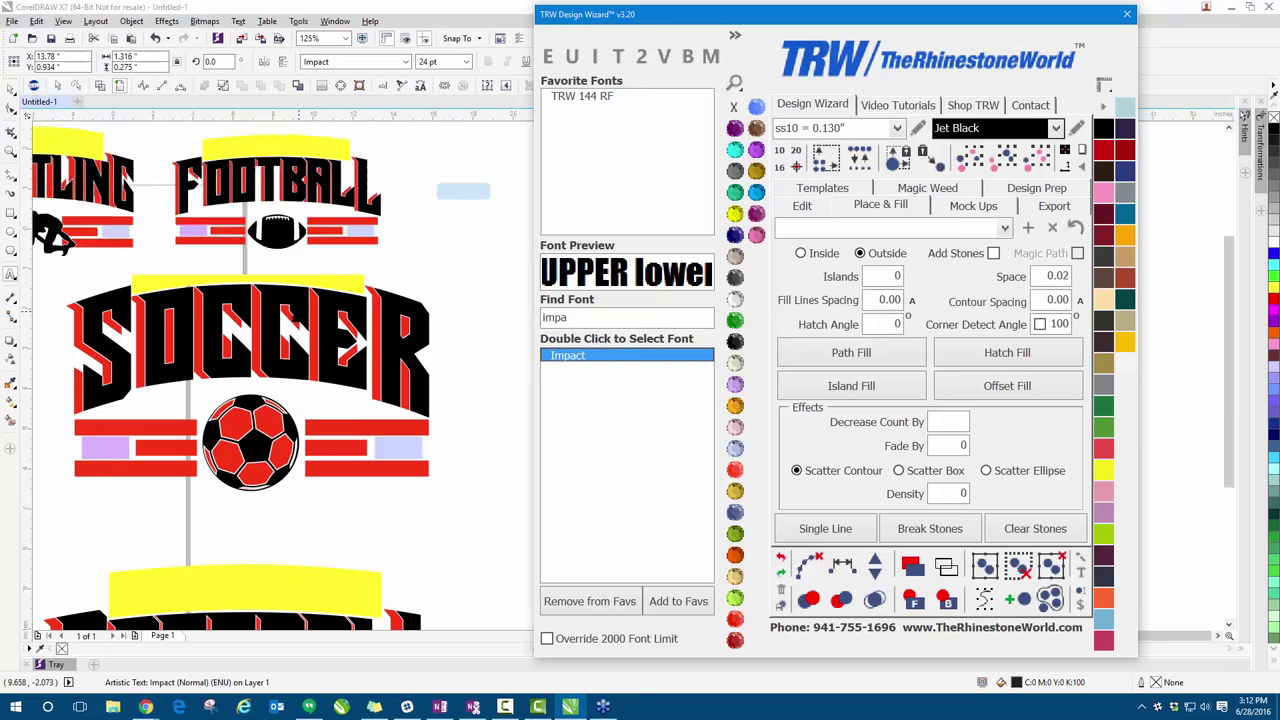
{"action": "scroll", "coordinate": [289, 275], "scroll_direction": "down", "scroll_amount": 3}
{"action": "scroll", "coordinate": [385, 242], "scroll_direction": "up", "scroll_amount": 1}
{"action": "left_click", "coordinate": [115, 318]}
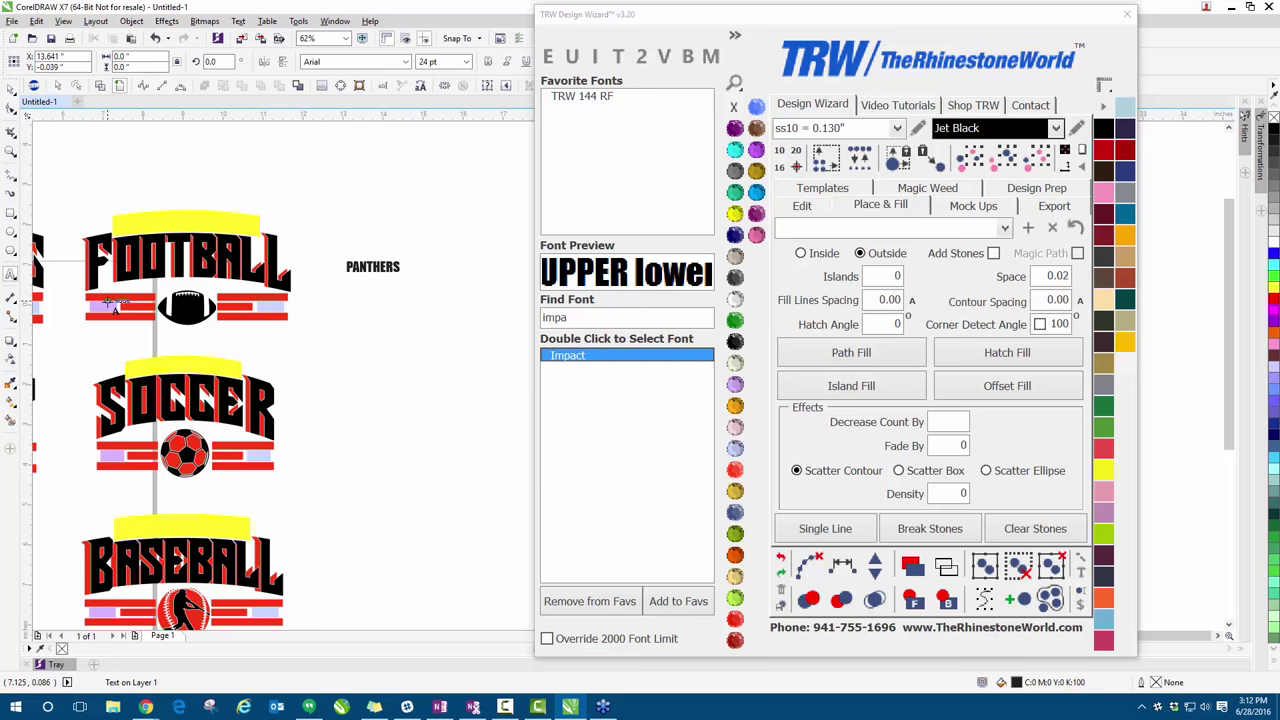
- Add the numbers 20 and 16 below PANTHERS, both set in Impact
{"action": "scroll", "coordinate": [378, 298], "scroll_direction": "up", "scroll_amount": 2}
{"action": "type", "text": "20"}
{"action": "left_click", "coordinate": [563, 357]}
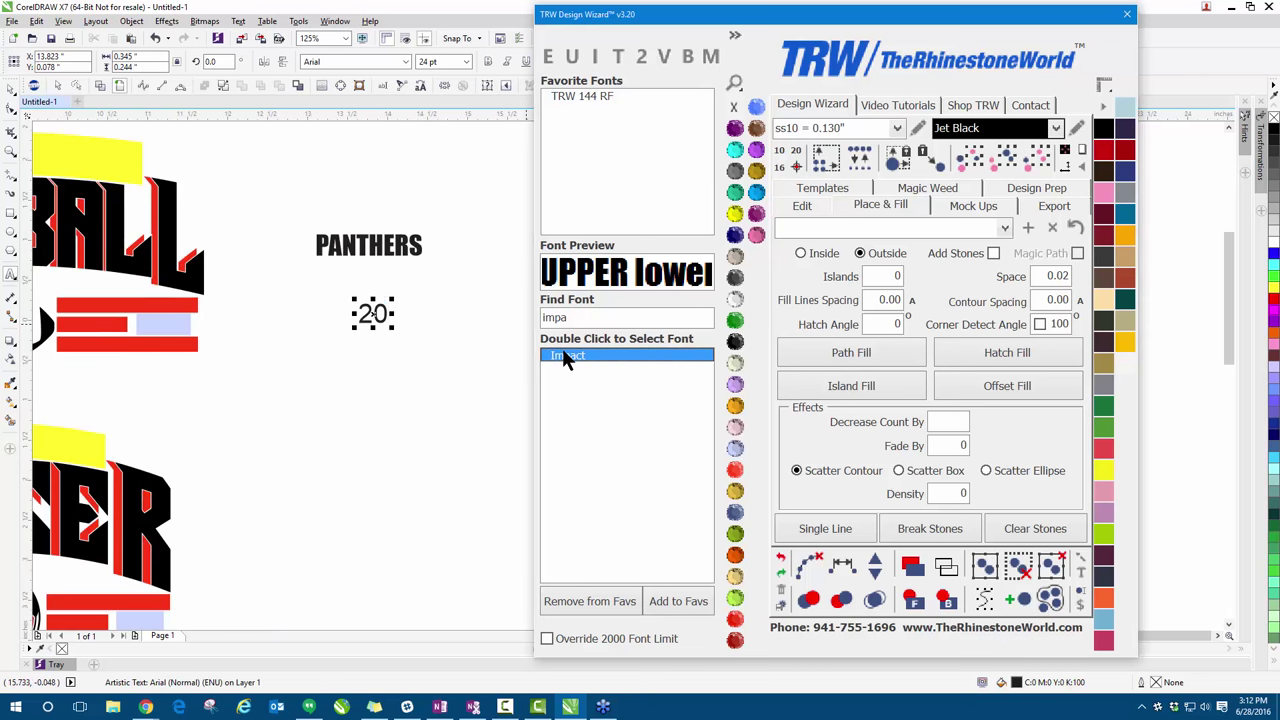
{"action": "left_click", "coordinate": [366, 362]}
{"action": "type", "text": "16"}
{"action": "double_click", "coordinate": [570, 352]}
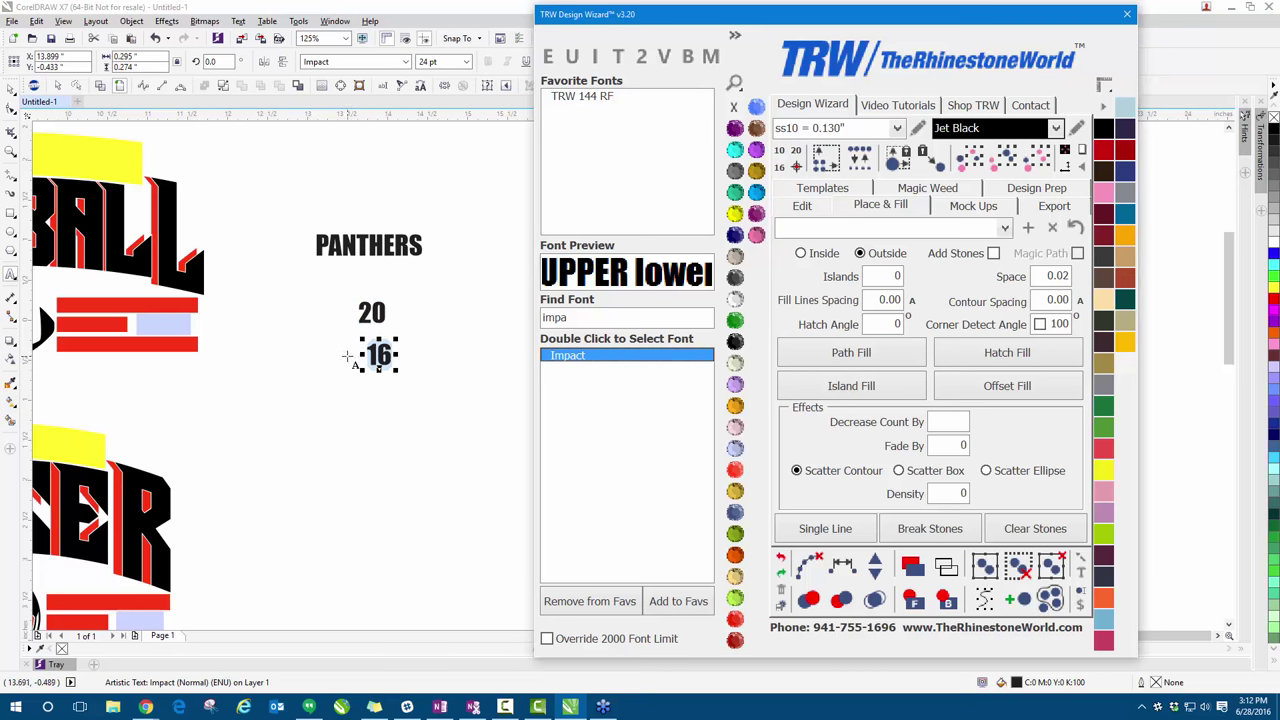
{"action": "left_click", "coordinate": [12, 90]}
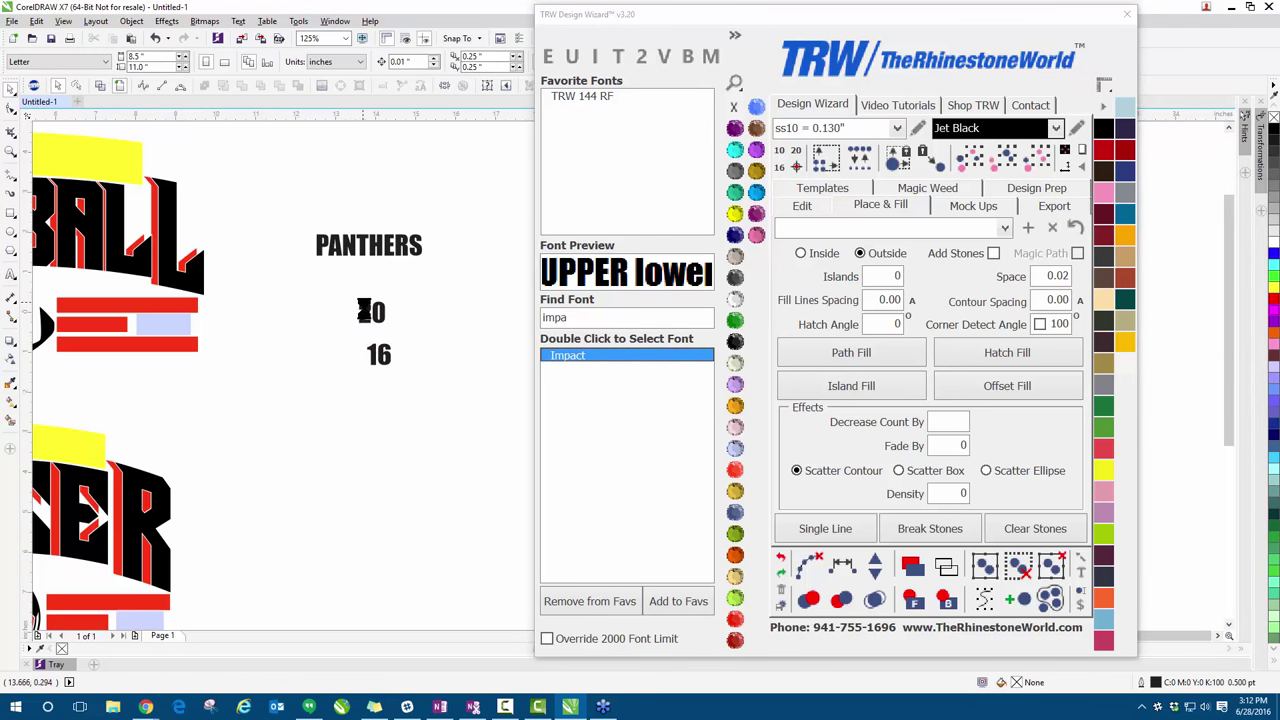
- Drop a second copy of 20 below the 16, delete the surplus copy, and bring up the wizard's Edit tab
{"action": "scroll", "coordinate": [363, 311], "scroll_direction": "down", "scroll_amount": 2}
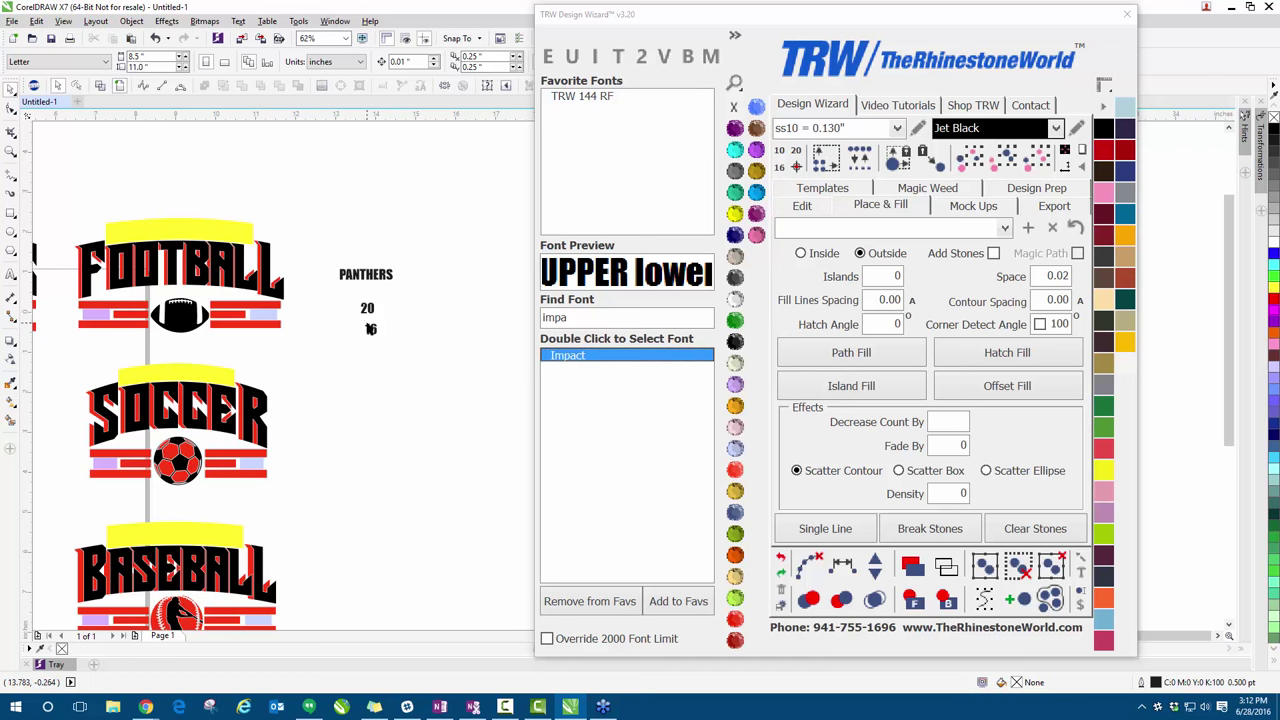
{"action": "scroll", "coordinate": [352, 324], "scroll_direction": "up", "scroll_amount": 2}
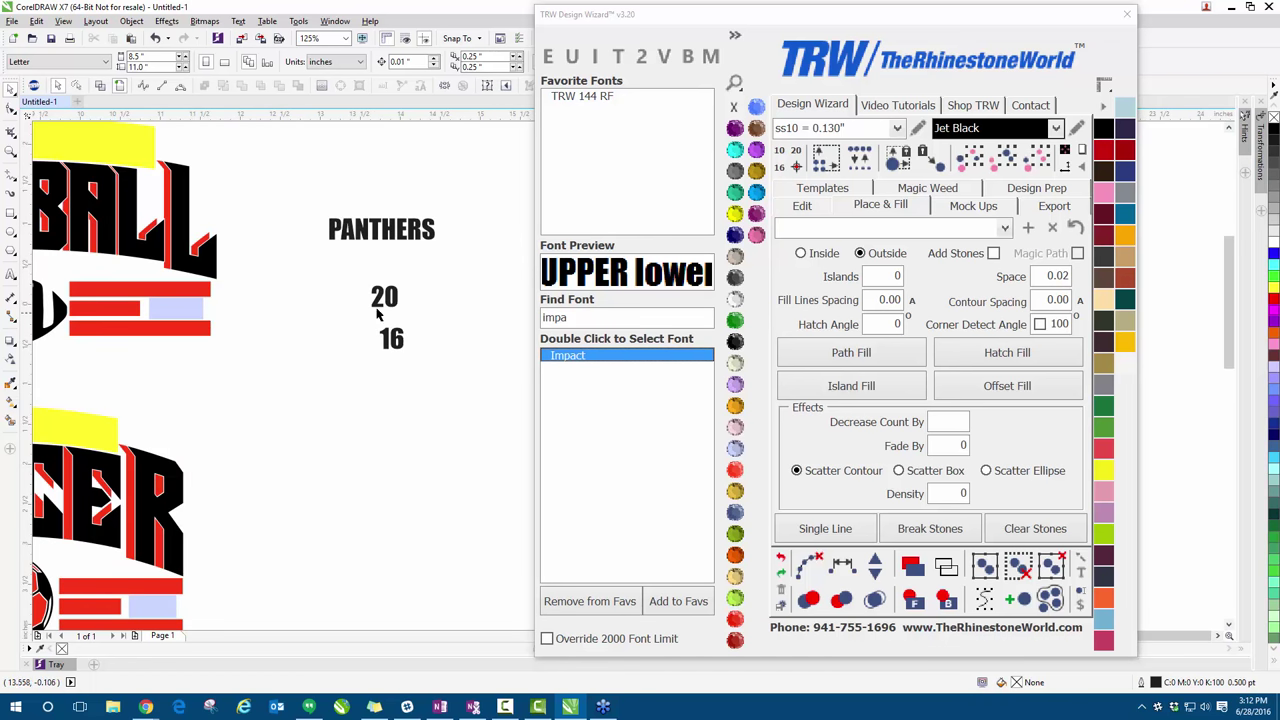
{"action": "left_click_drag", "start_coordinate": [372, 302], "coordinate": [291, 322]}
{"action": "right_click", "coordinate": [343, 420]}
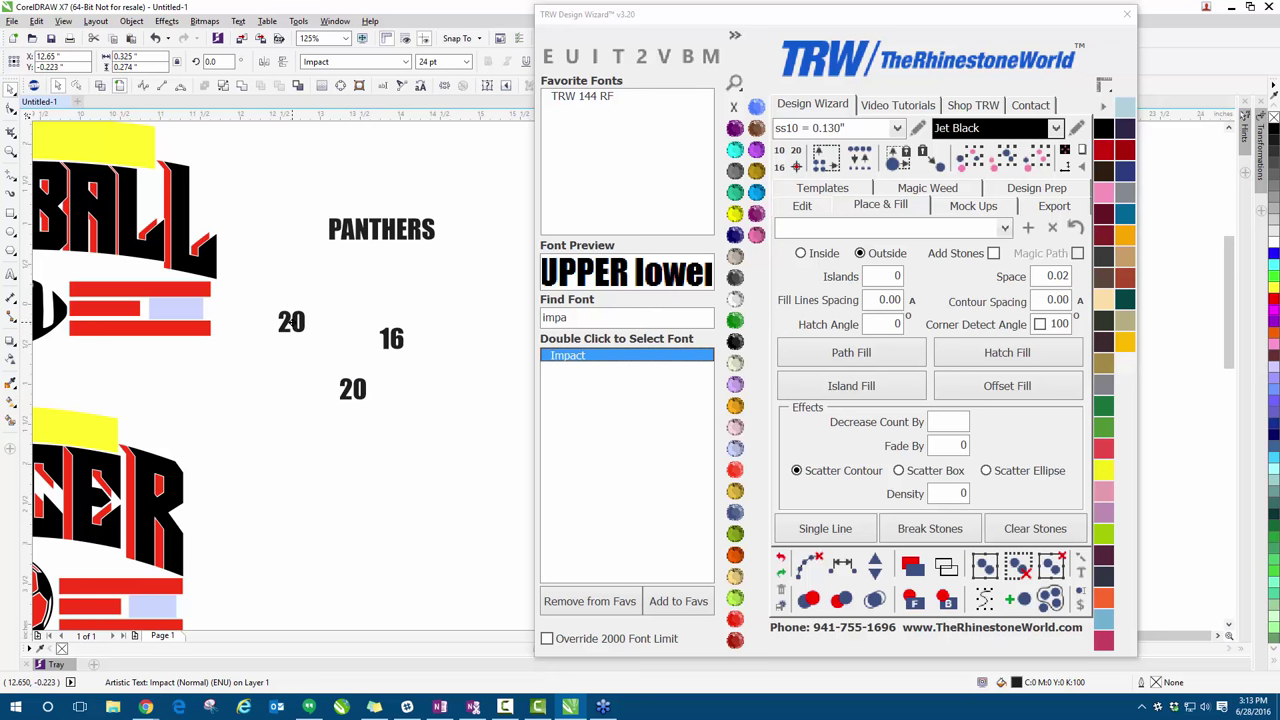
{"action": "left_click_drag", "start_coordinate": [291, 323], "coordinate": [291, 323]}
{"action": "right_click", "coordinate": [291, 323]}
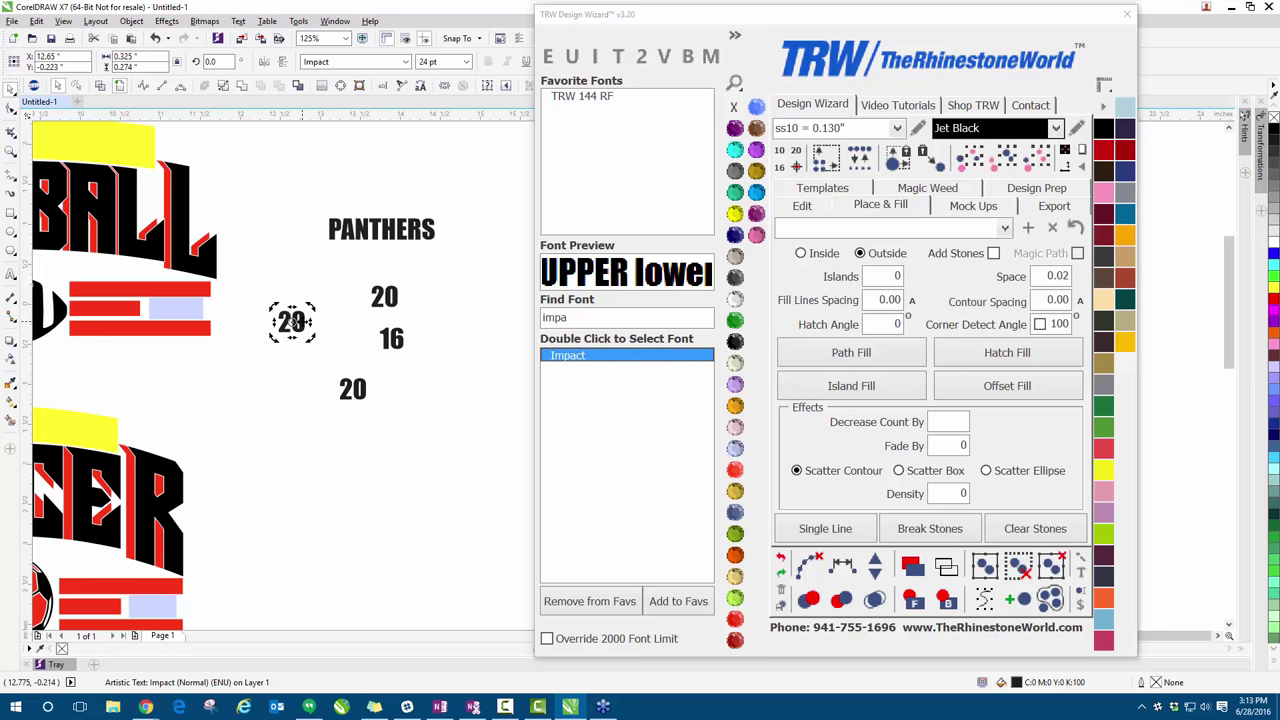
{"action": "key", "text": "Delete"}
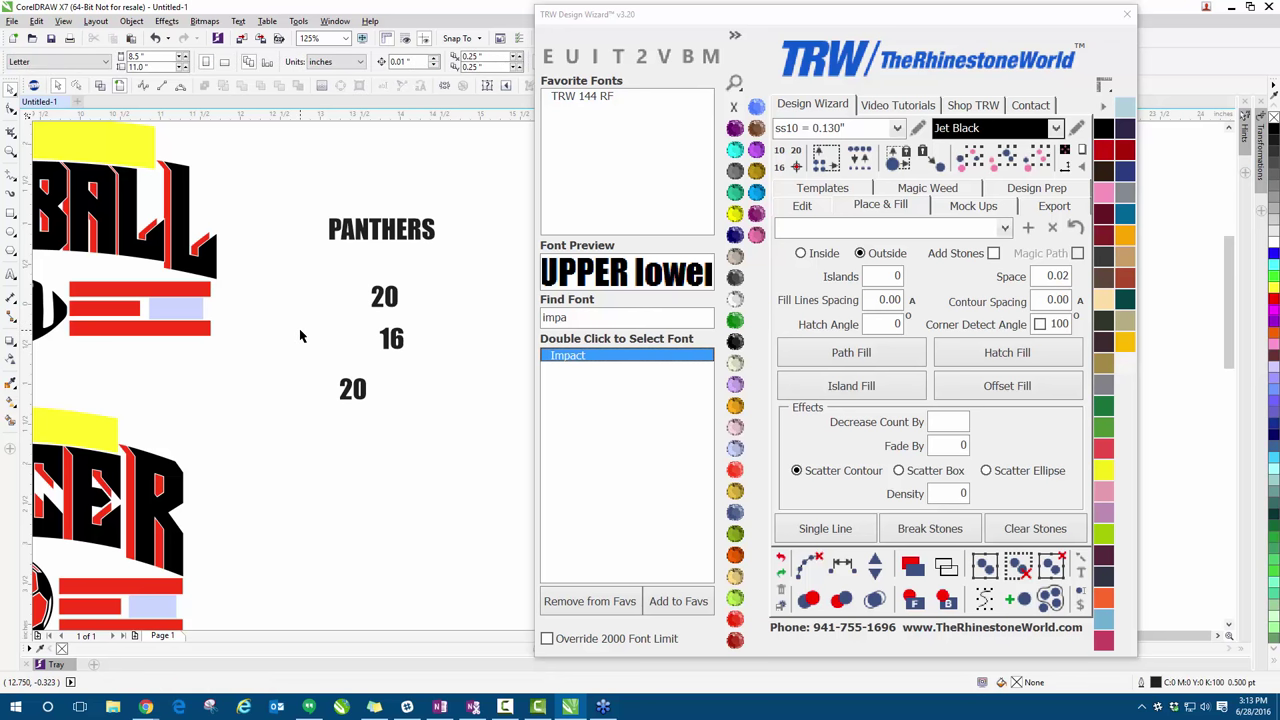
{"action": "left_click", "coordinate": [790, 208]}
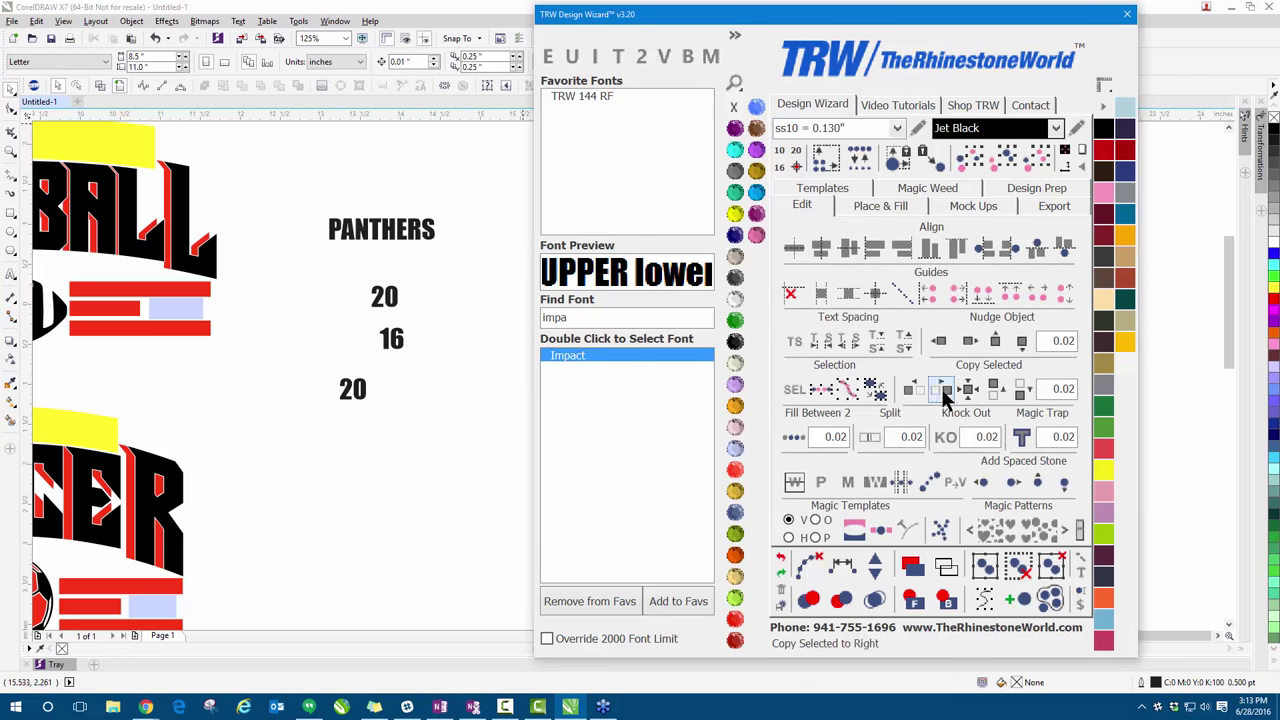
- Shift the 20 under PANTHERS left, then duplicate it and delete the test copy
{"action": "left_click", "coordinate": [736, 37]}
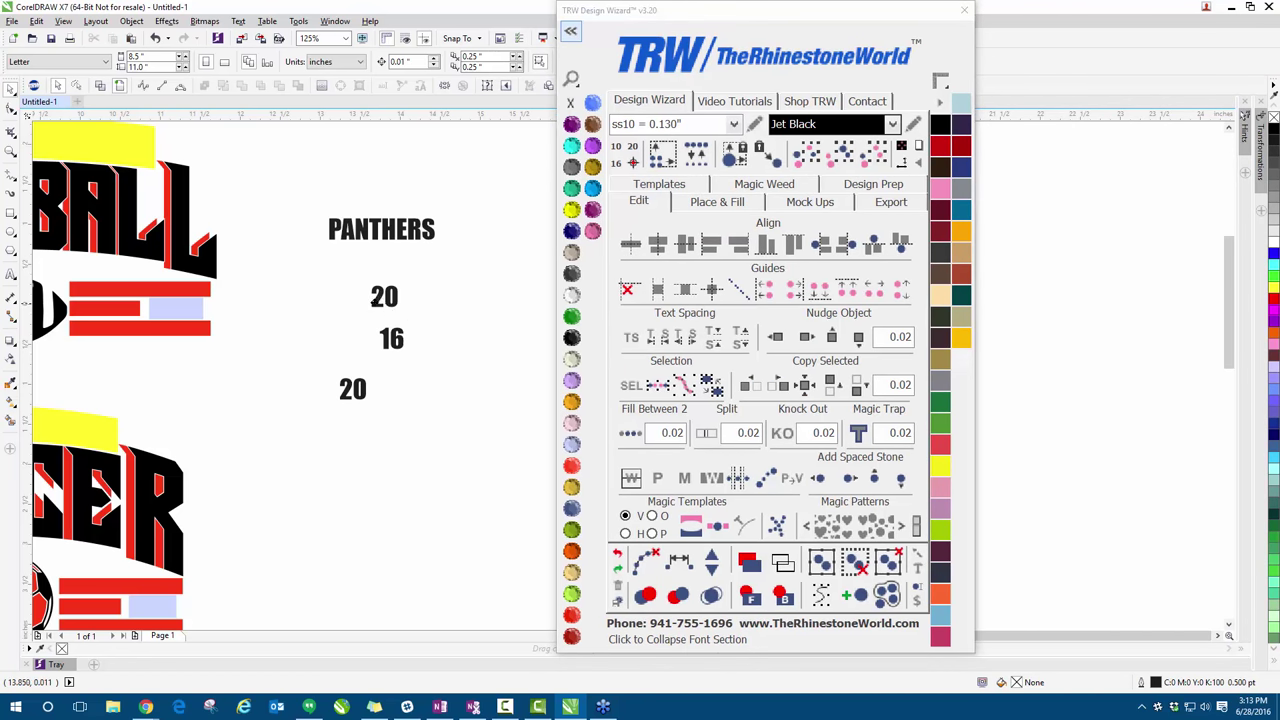
{"action": "left_click_drag", "start_coordinate": [374, 300], "coordinate": [337, 298]}
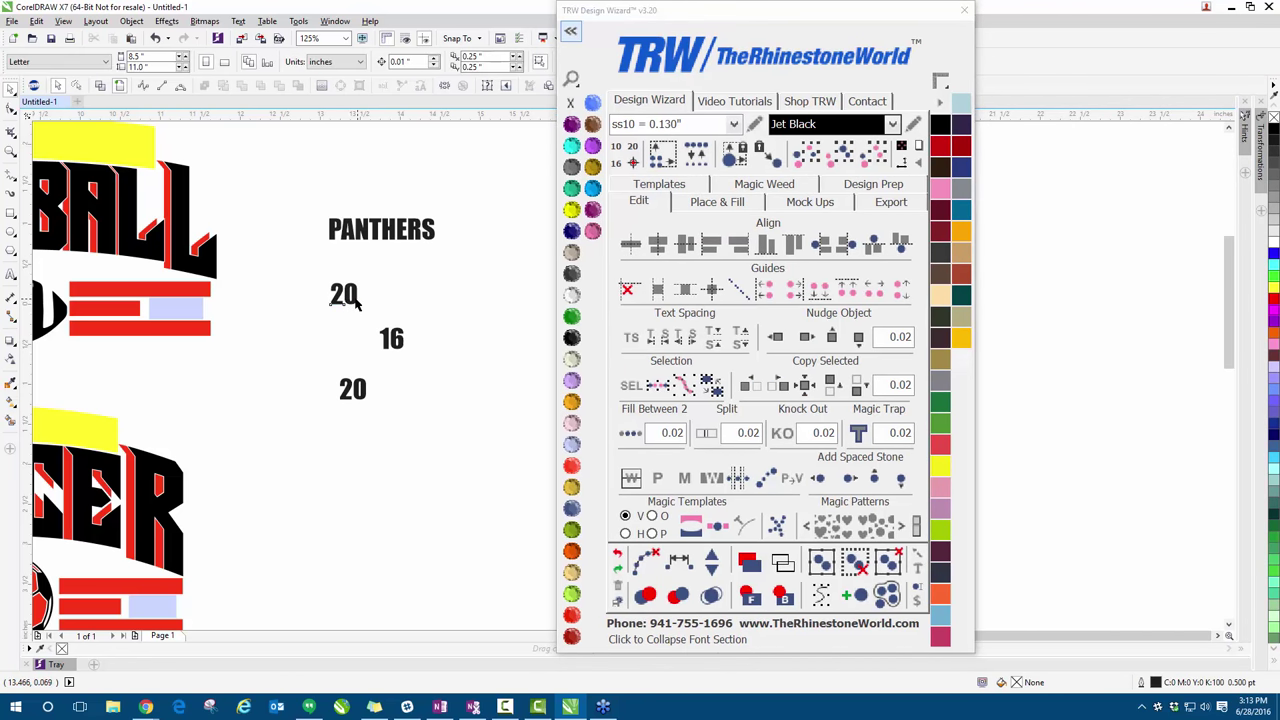
{"action": "left_click", "coordinate": [348, 297]}
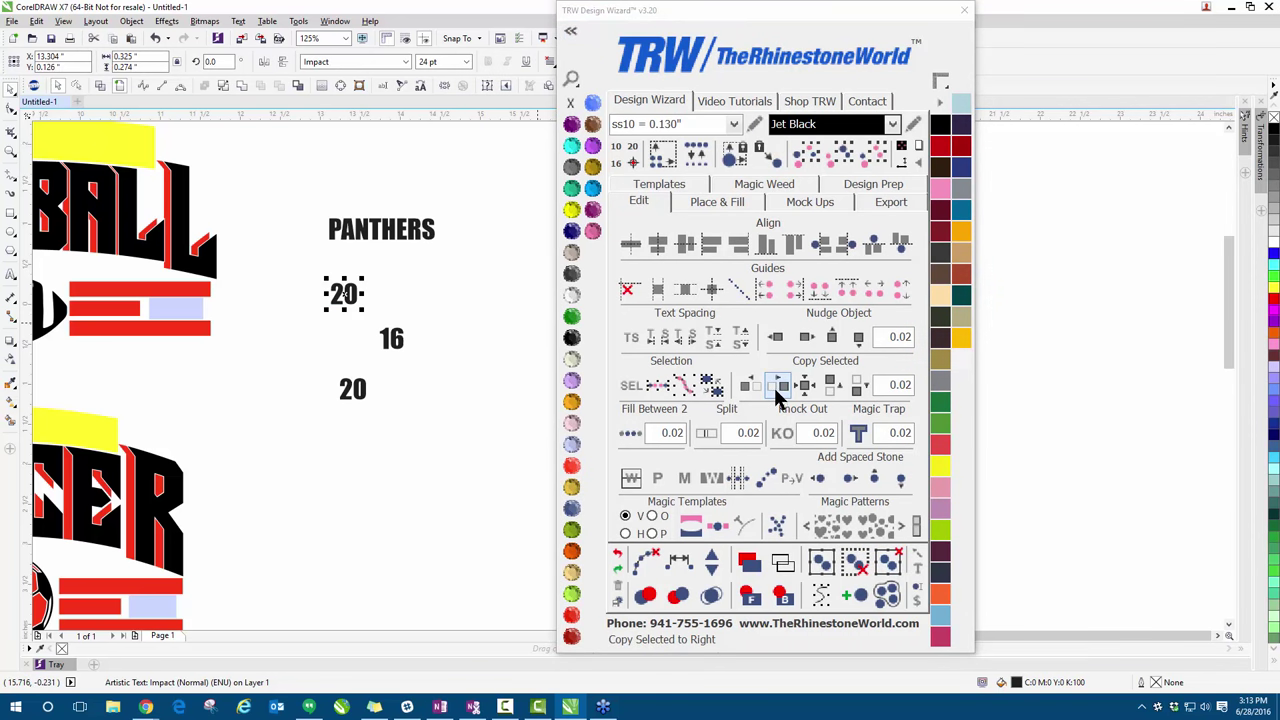
{"action": "left_click", "coordinate": [778, 384]}
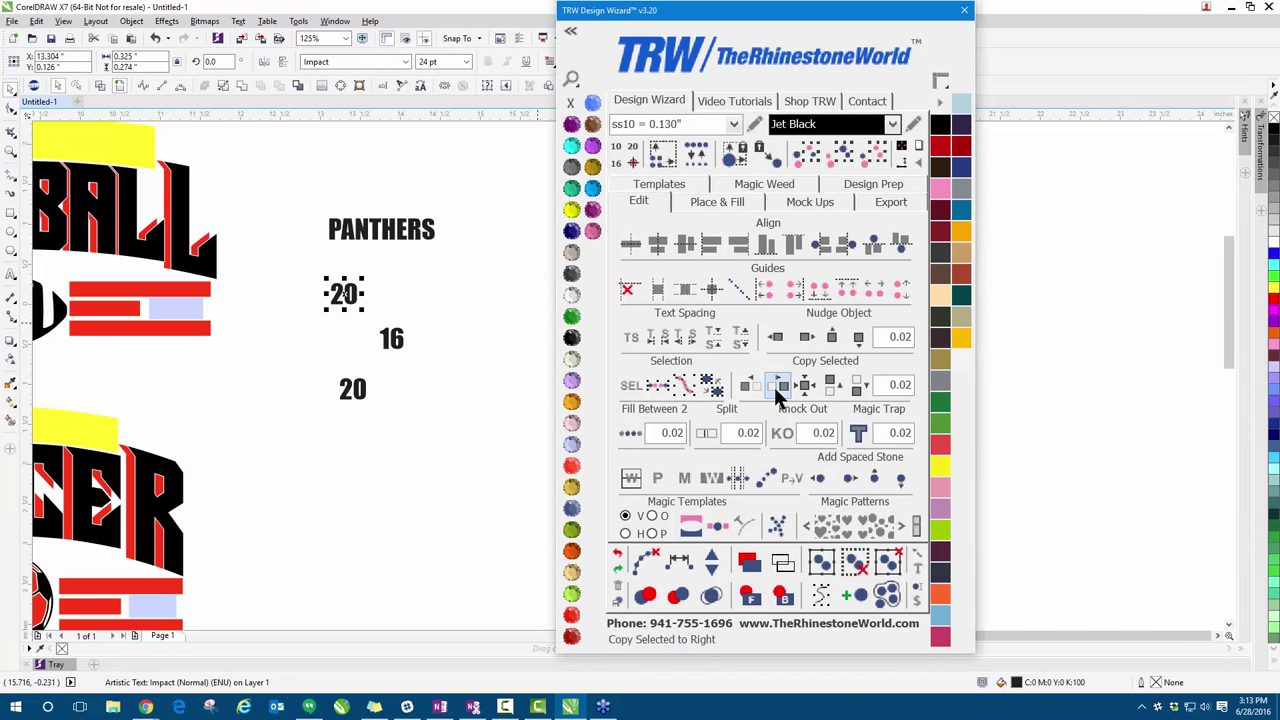
{"action": "mouse_move", "coordinate": [378, 305]}
{"action": "left_mouse_down"}
{"action": "mouse_move", "coordinate": [402, 302]}
{"action": "mouse_move", "coordinate": [390, 308]}
{"action": "left_mouse_up"}
{"action": "key", "text": "Delete"}
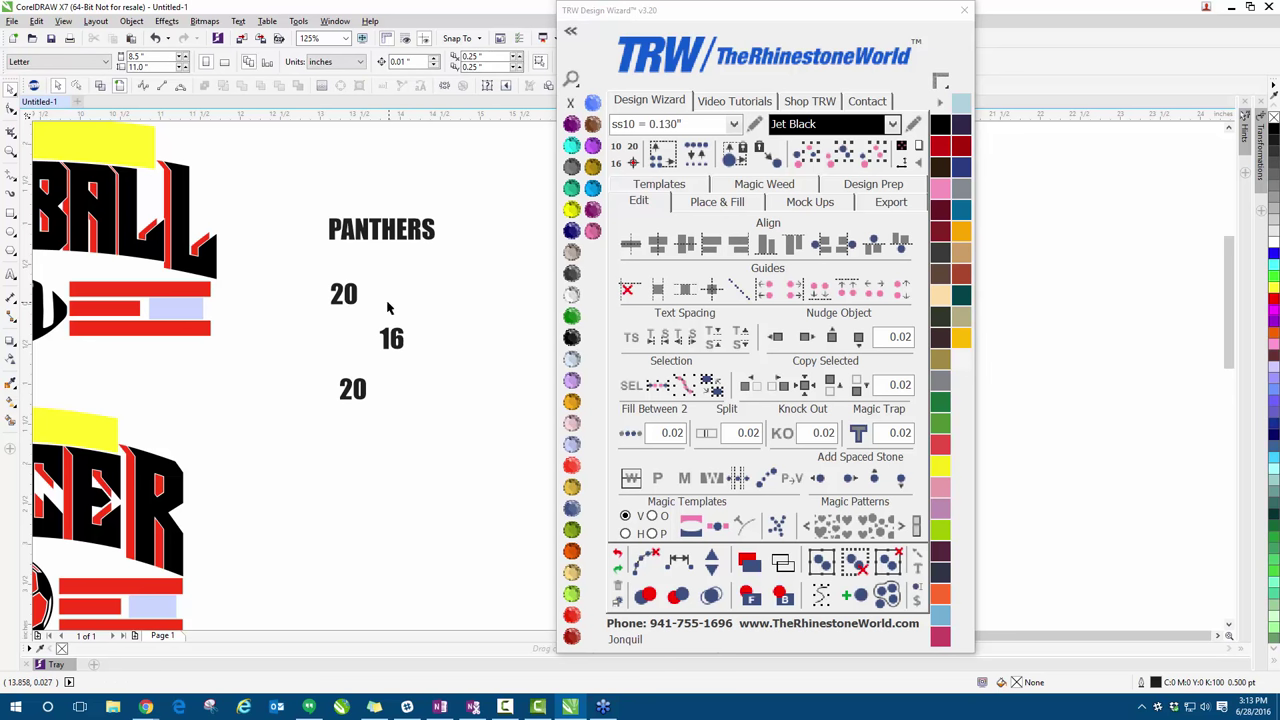
- Change the lower 20 to 7 using the TRW wizard's Edit Text
{"action": "left_click", "coordinate": [362, 390]}
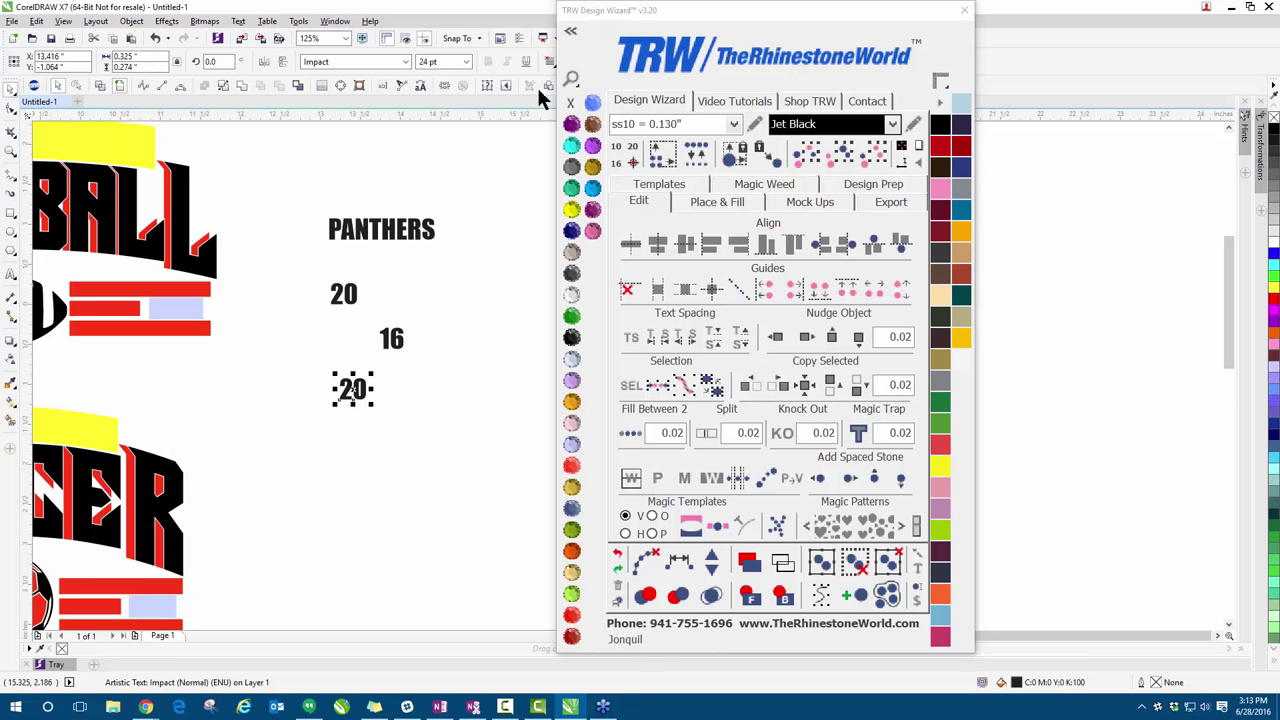
{"action": "left_click", "coordinate": [570, 31]}
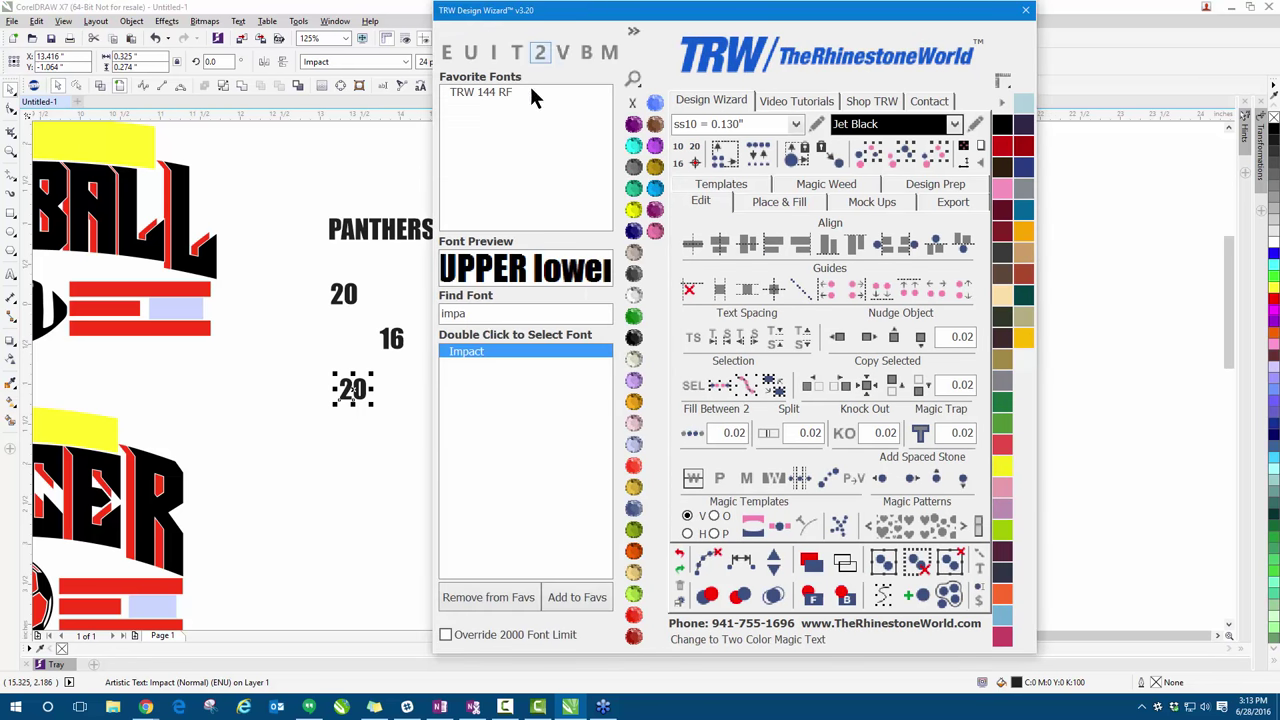
{"action": "left_click", "coordinate": [449, 54]}
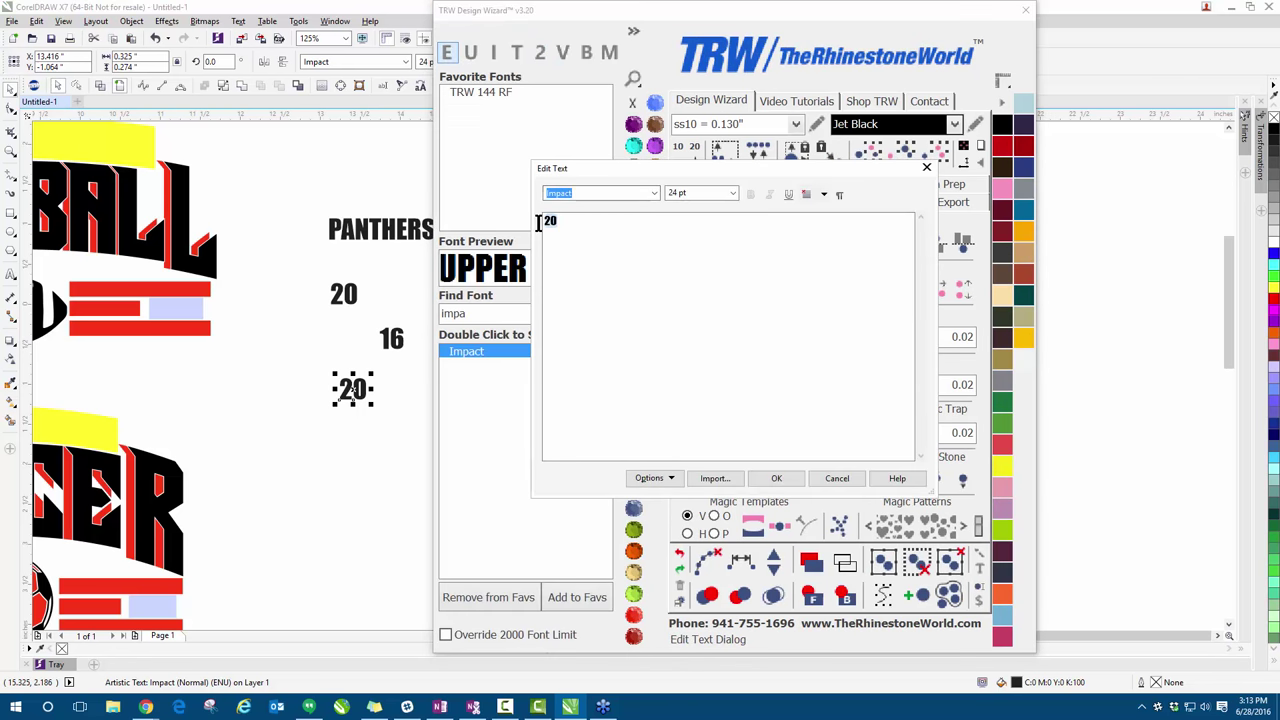
{"action": "left_click", "coordinate": [776, 478]}
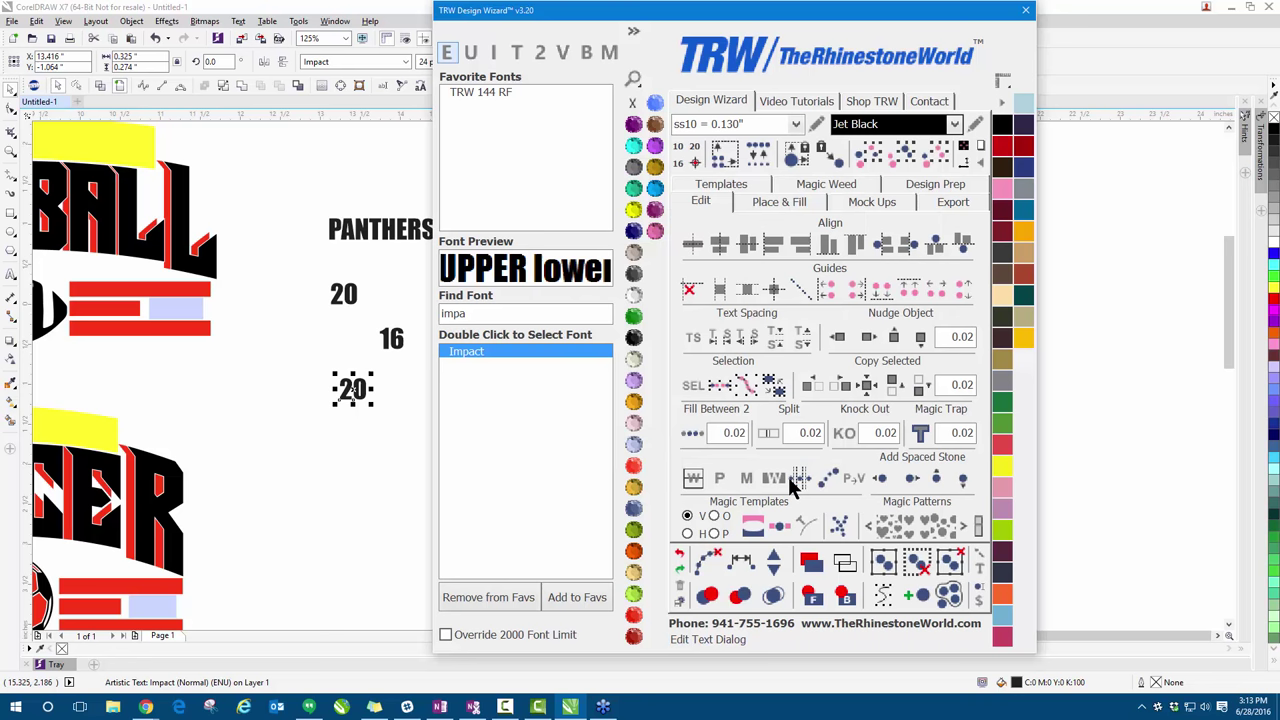
{"action": "left_click", "coordinate": [632, 34]}
{"action": "left_click", "coordinate": [423, 409]}
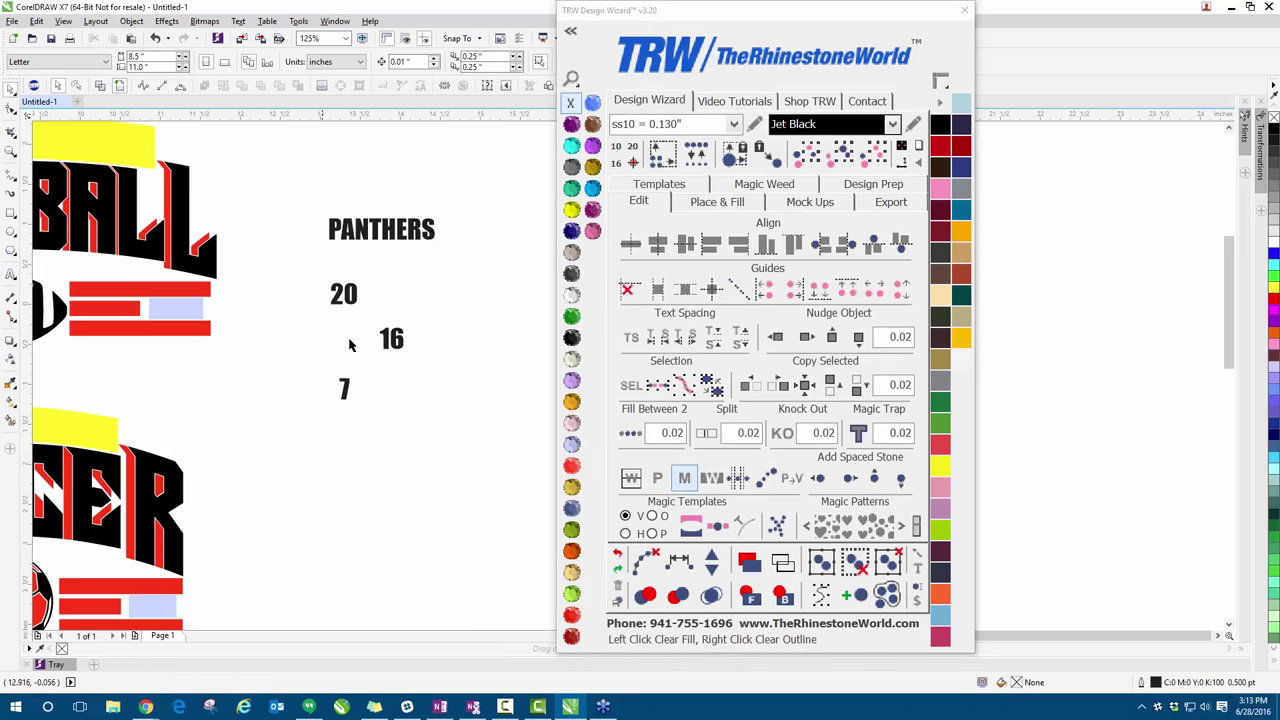
{"action": "scroll", "coordinate": [351, 349], "scroll_direction": "down", "scroll_amount": 2}
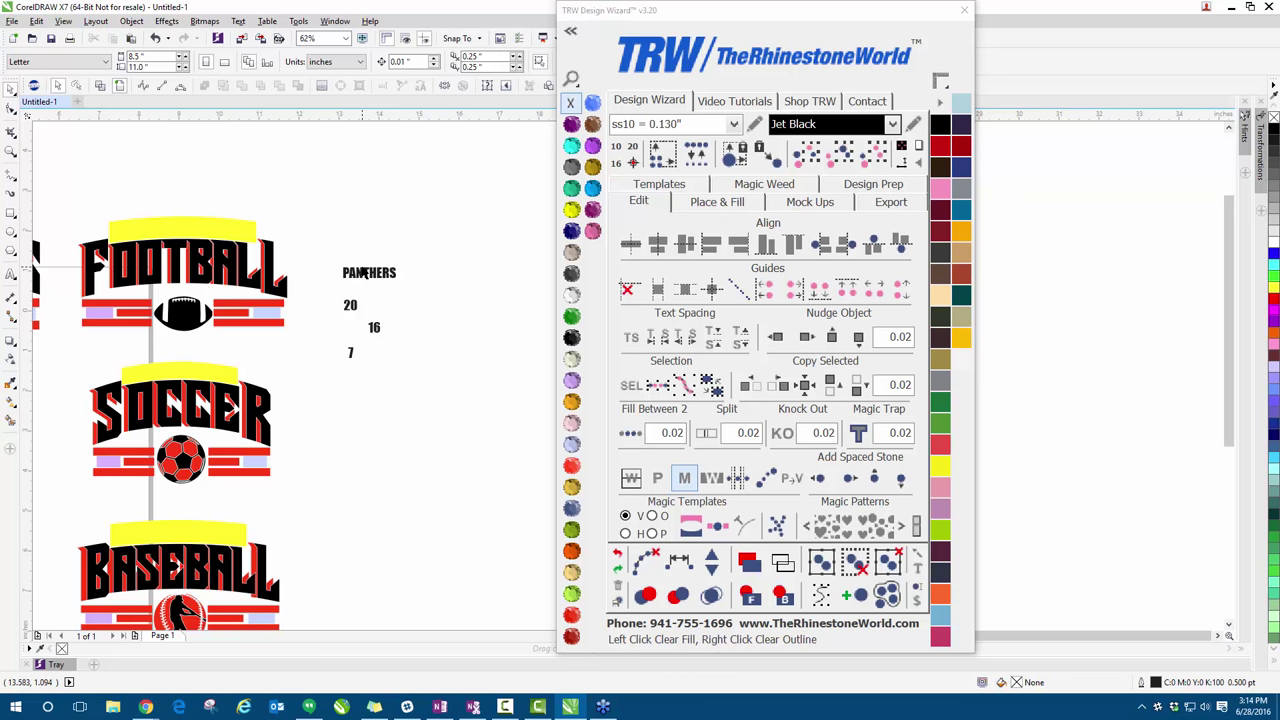
{"action": "scroll", "coordinate": [383, 243], "scroll_direction": "down", "scroll_amount": 1}
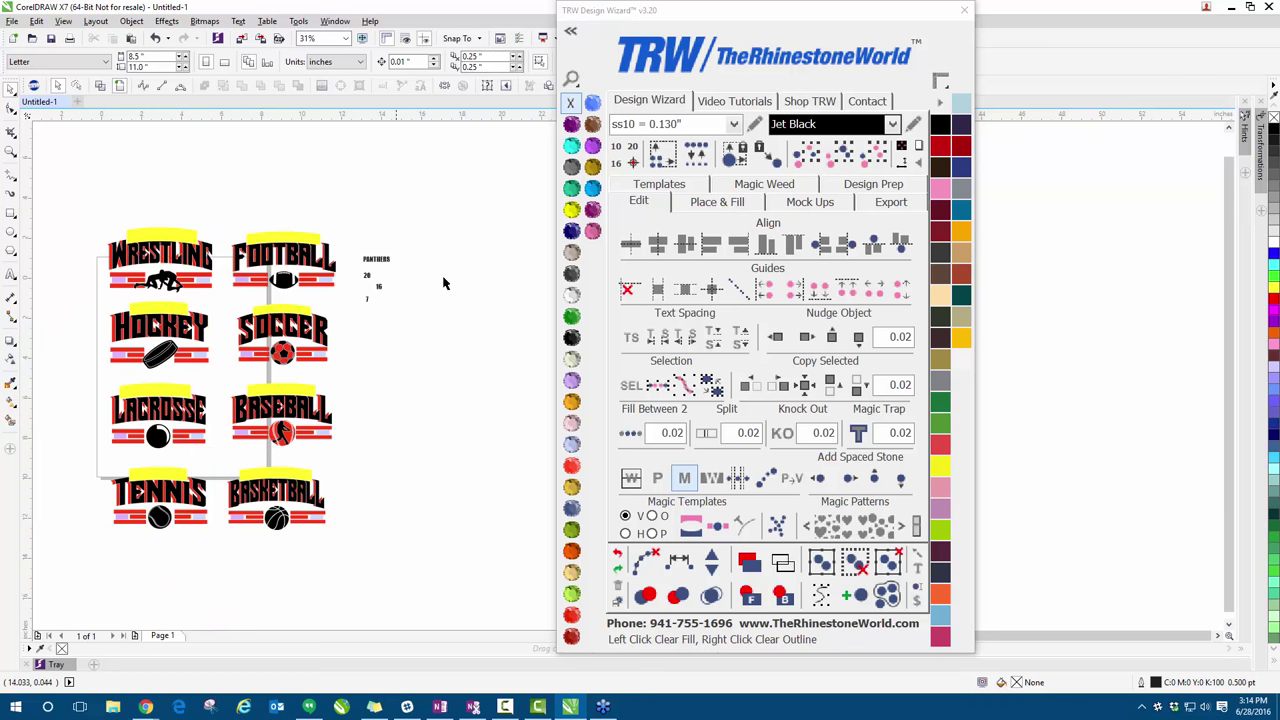
{"action": "left_click", "coordinate": [724, 12]}
{"action": "left_click_drag", "start_coordinate": [724, 12], "coordinate": [613, 12]}
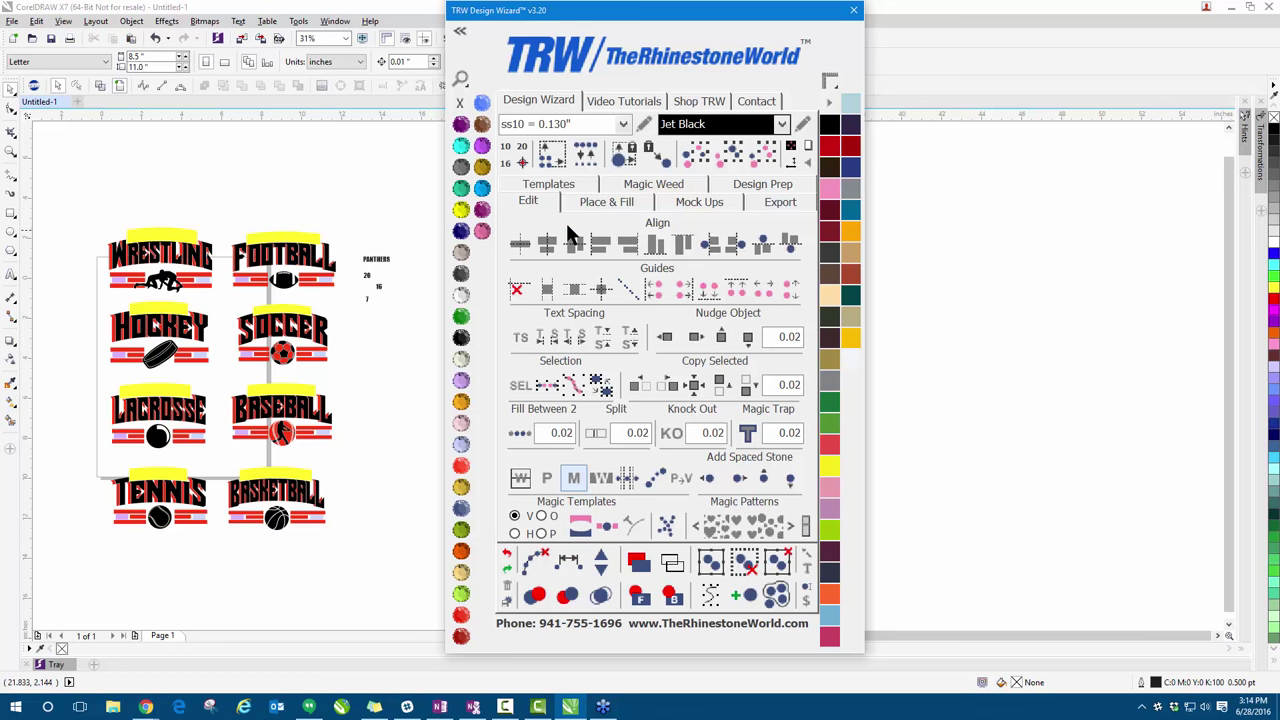
{"action": "left_click", "coordinate": [575, 190]}
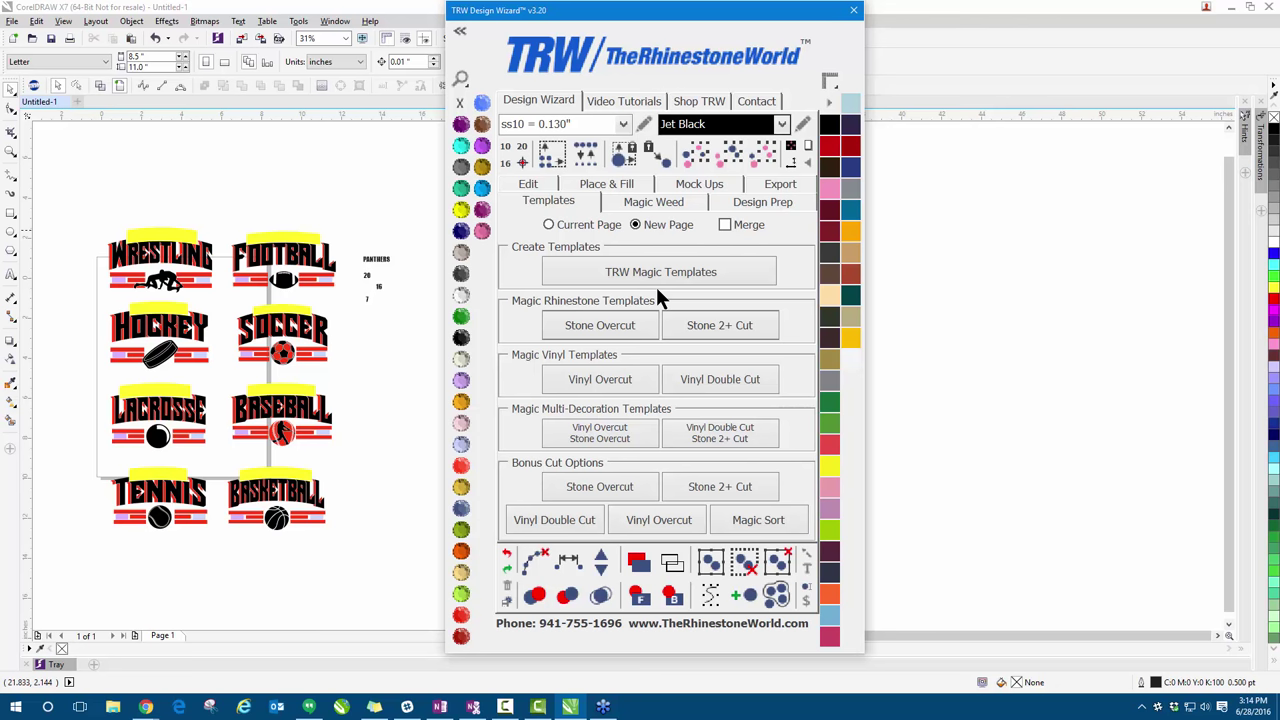
{"action": "left_click", "coordinate": [537, 187]}
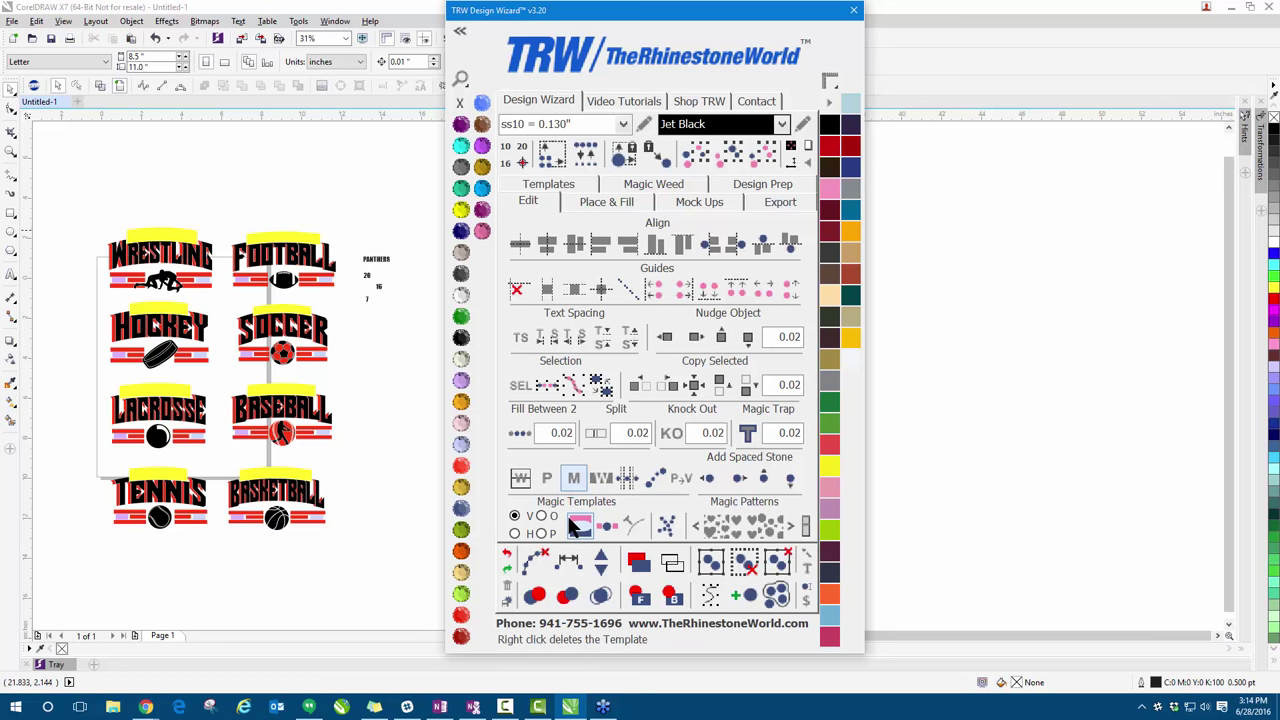
{"action": "left_click", "coordinate": [575, 182]}
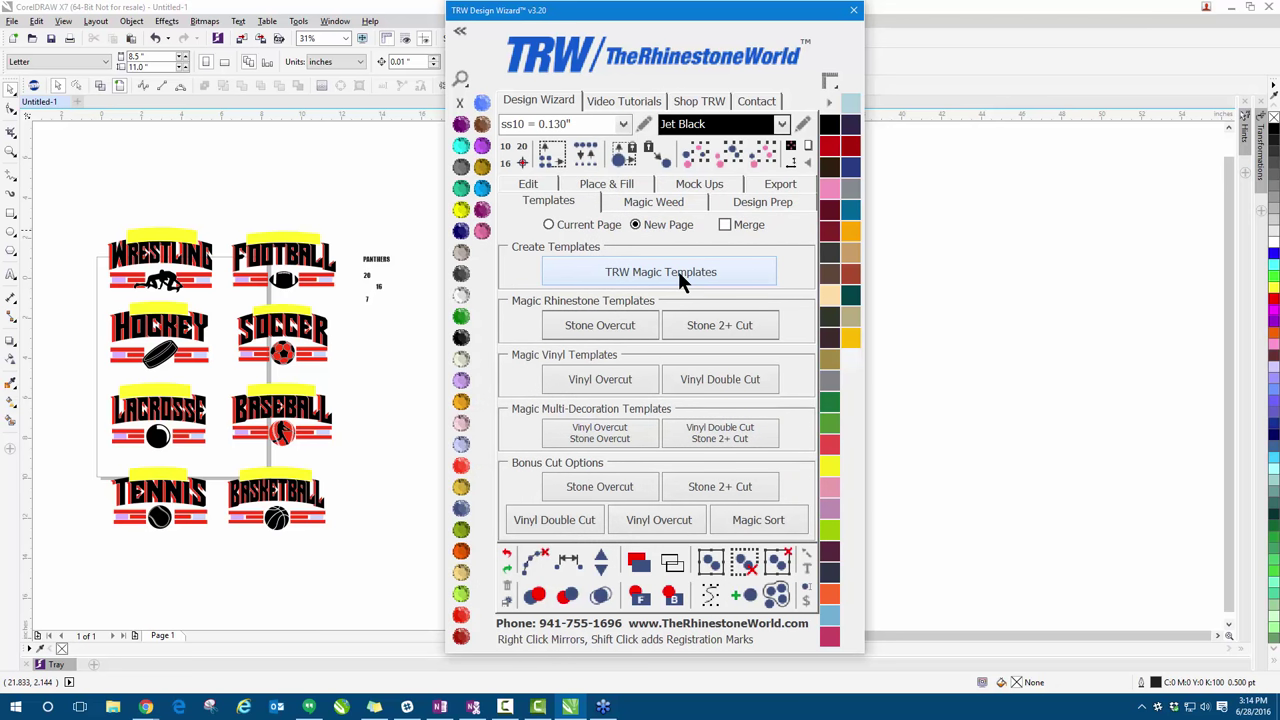
{"action": "left_click", "coordinate": [530, 185]}
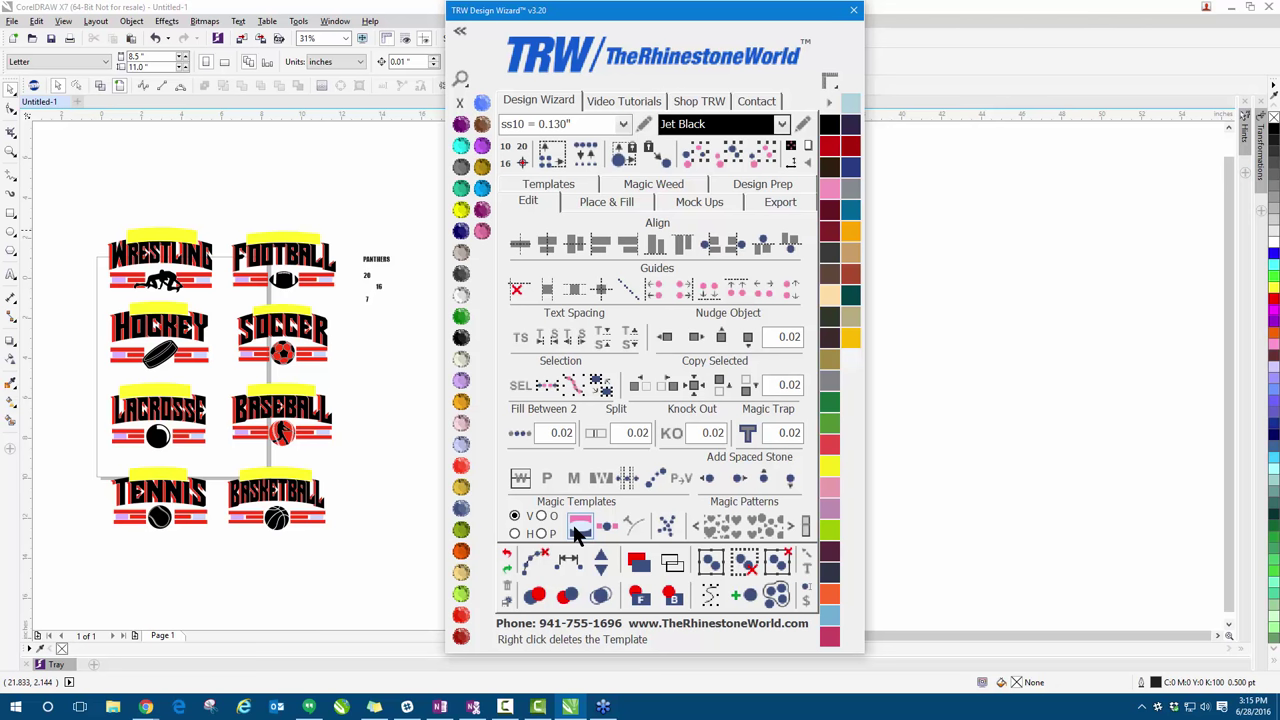
{"action": "left_click", "coordinate": [364, 328]}
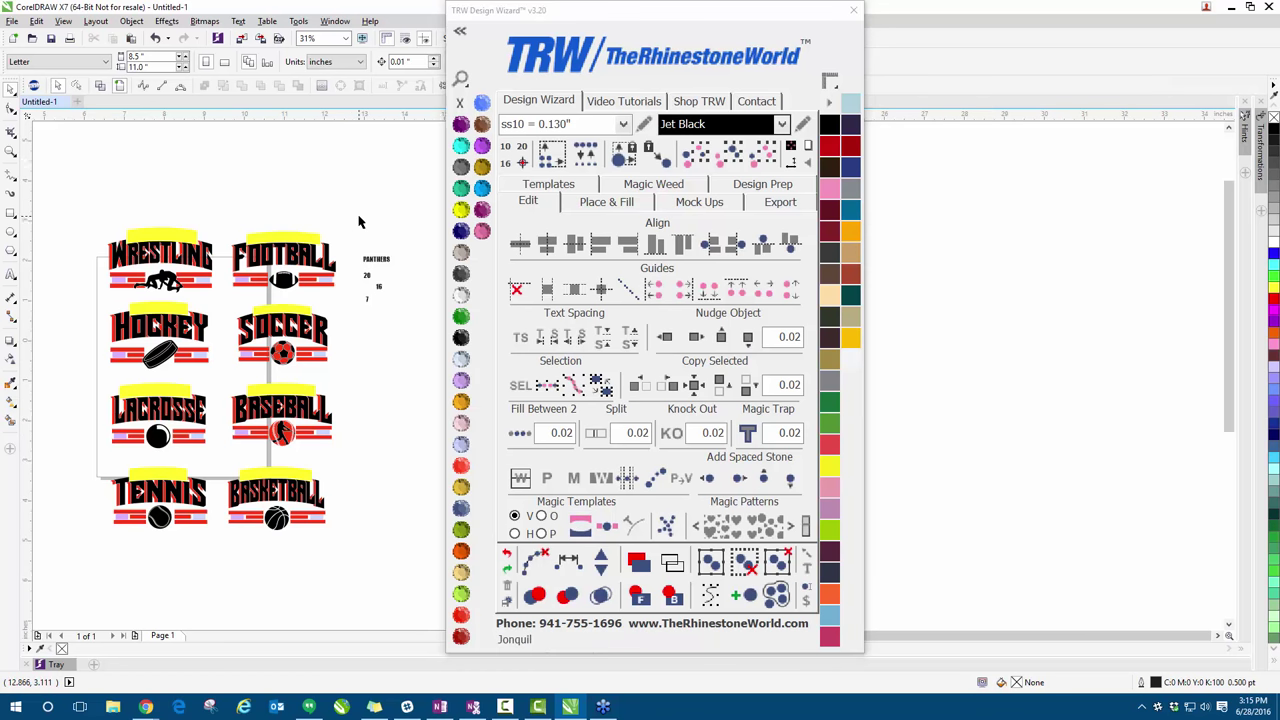
{"action": "scroll", "coordinate": [360, 220], "scroll_direction": "up", "scroll_amount": 1}
{"action": "left_click_drag", "start_coordinate": [660, 12], "coordinate": [830, 36]}
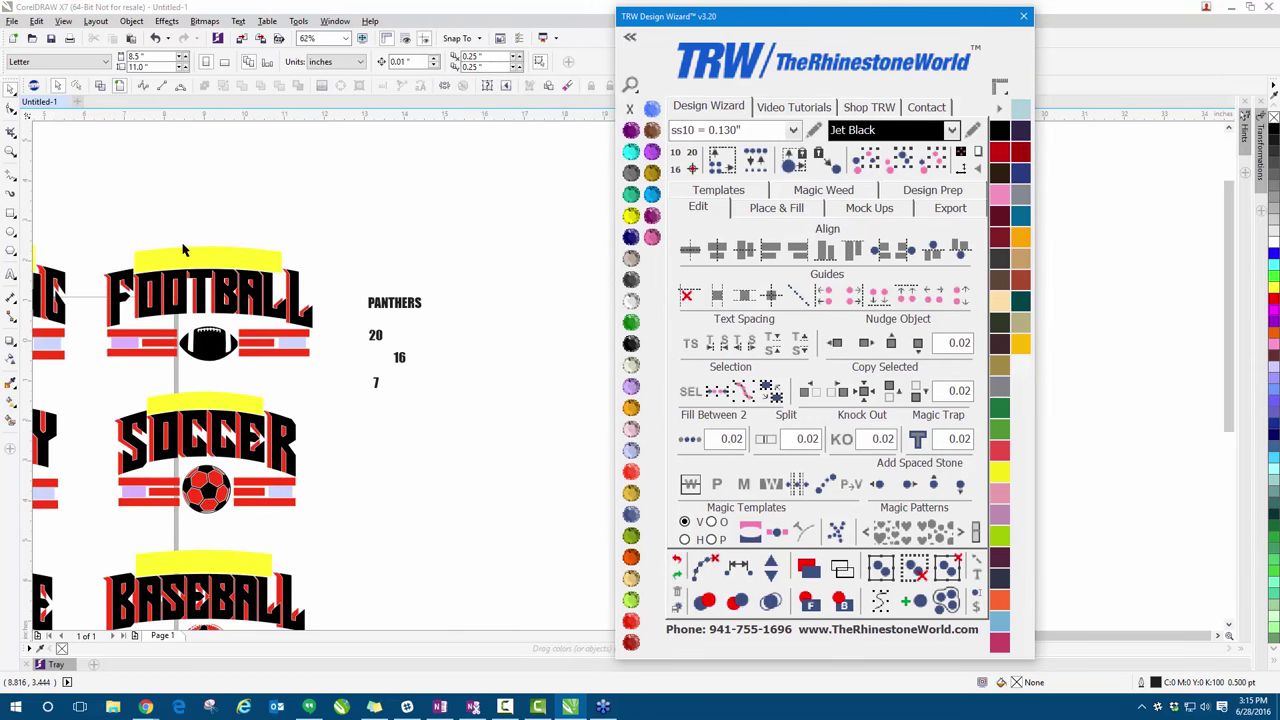
- Select the FOOTBALL yellow banner and all same-coloured banners, undoing an accidental move
{"action": "left_click", "coordinate": [230, 263]}
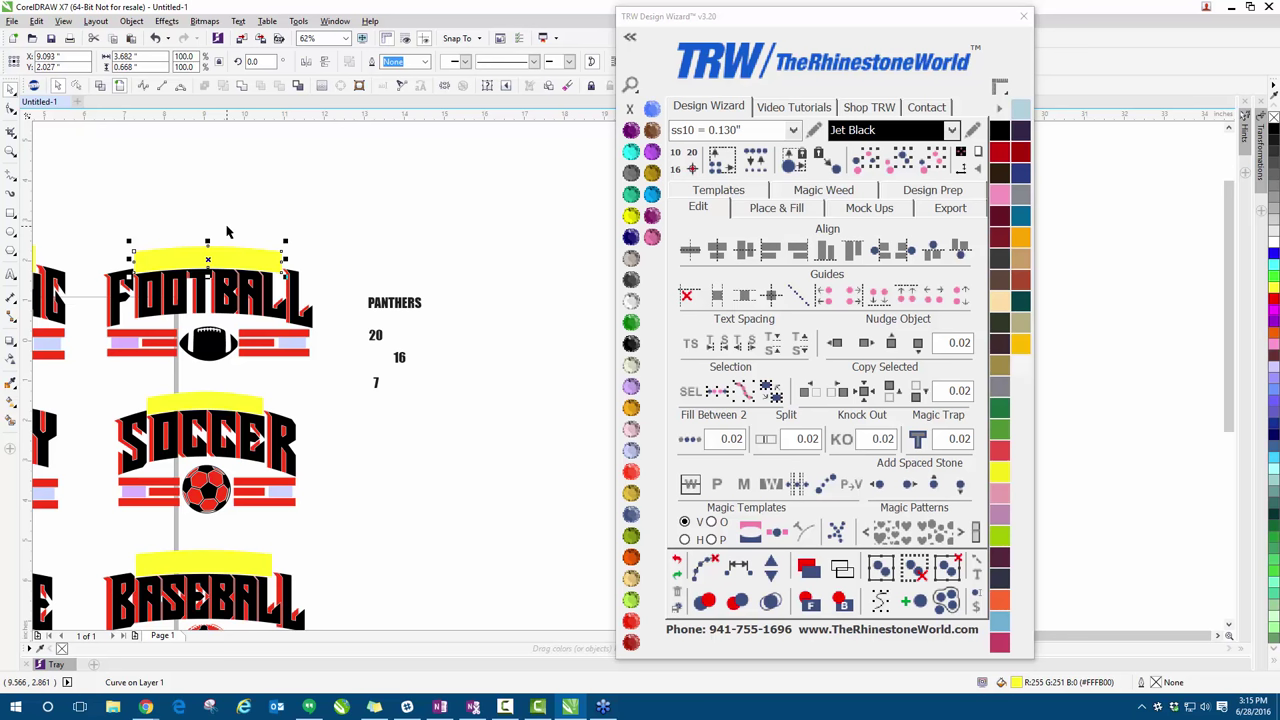
{"action": "left_click_drag", "start_coordinate": [834, 24], "coordinate": [660, 22]}
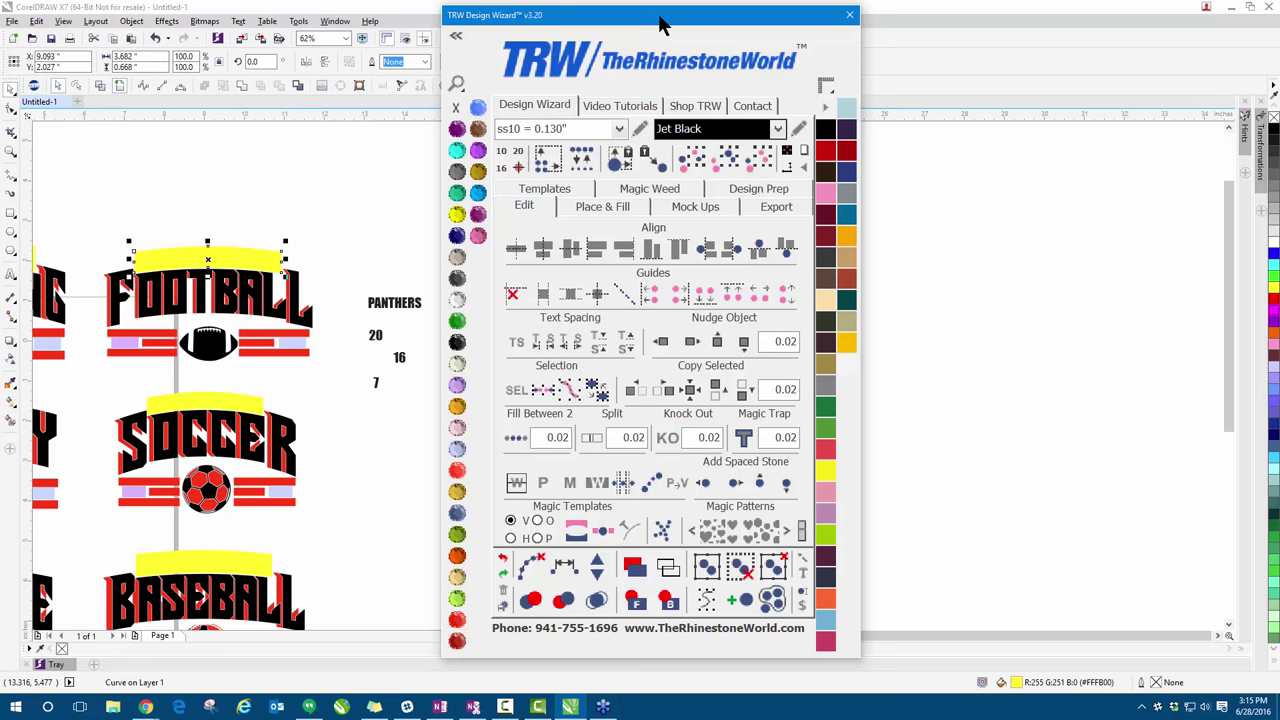
{"action": "left_click", "coordinate": [727, 163]}
{"action": "scroll", "coordinate": [281, 263], "scroll_direction": "down", "scroll_amount": 2}
{"action": "left_click_drag", "start_coordinate": [281, 263], "coordinate": [266, 192]}
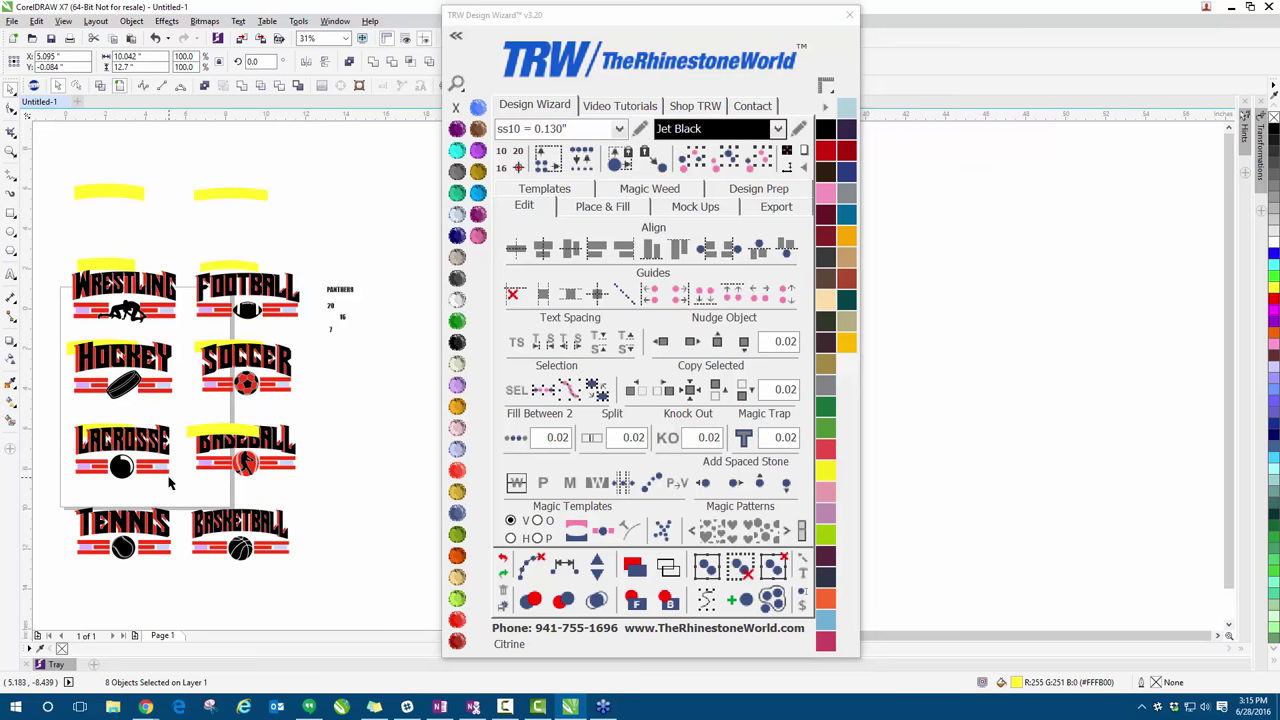
{"action": "key", "text": "ctrl+z"}
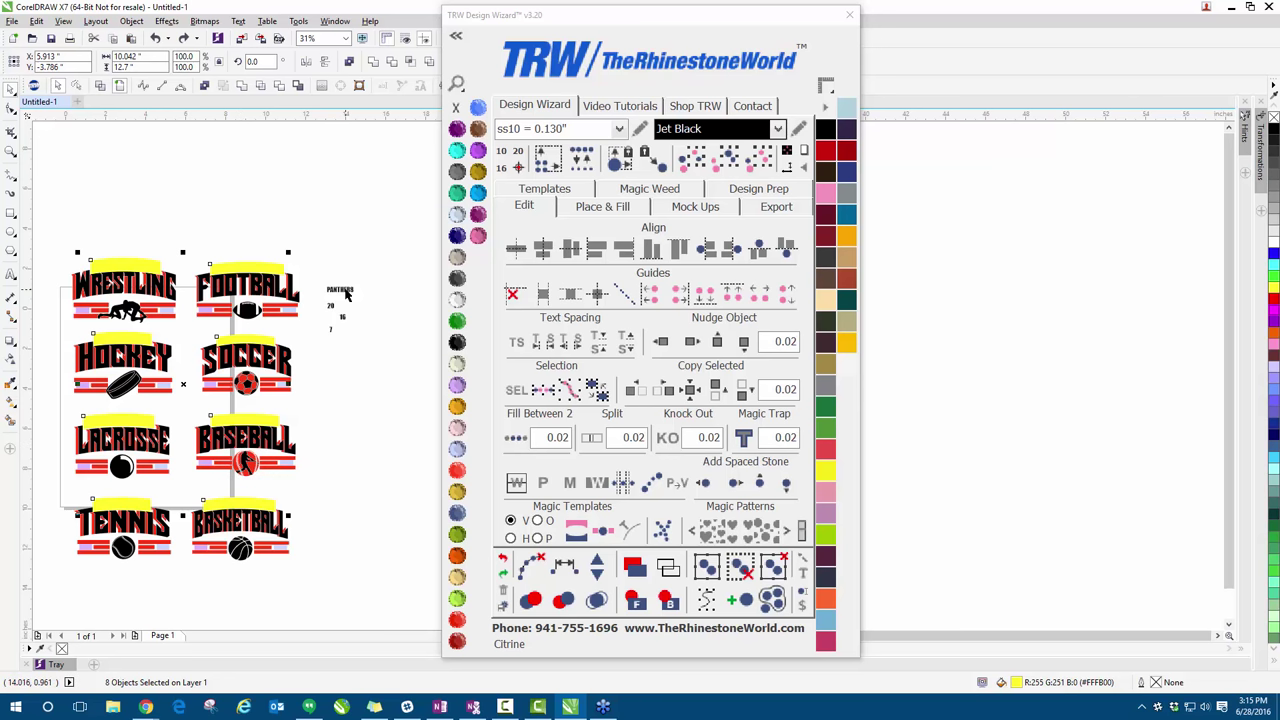
- Add the PANTHERS text to the eight-banner selection
{"action": "left_click_drag", "start_coordinate": [620, 12], "coordinate": [694, 15]}
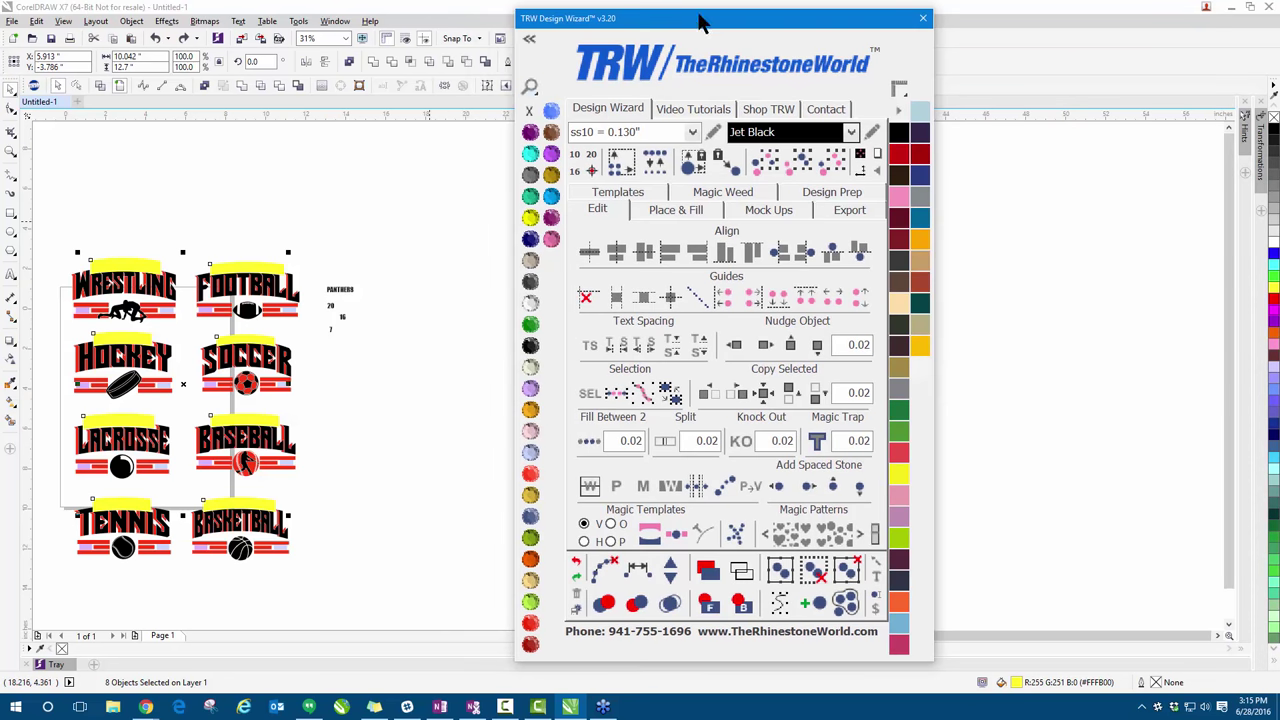
{"action": "scroll", "coordinate": [300, 276], "scroll_direction": "up", "scroll_amount": 2}
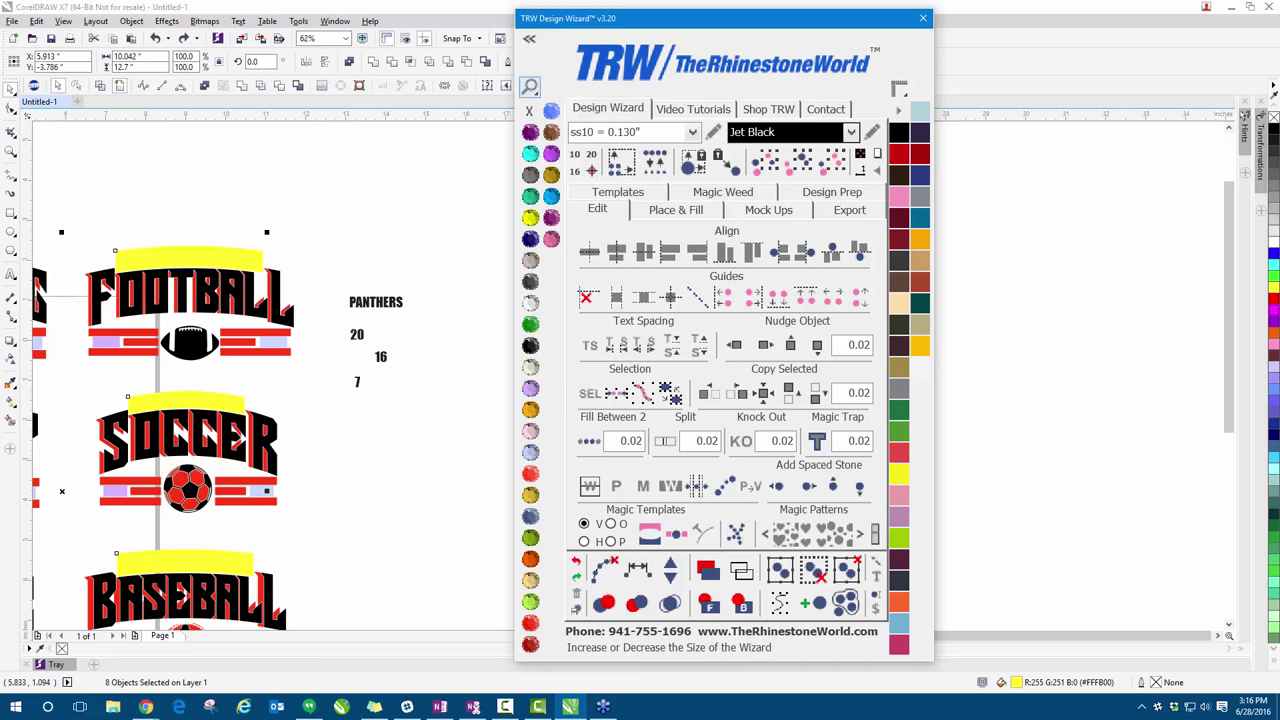
{"action": "left_click", "coordinate": [383, 308]}
{"action": "left_click", "coordinate": [380, 306], "text": "shift"}
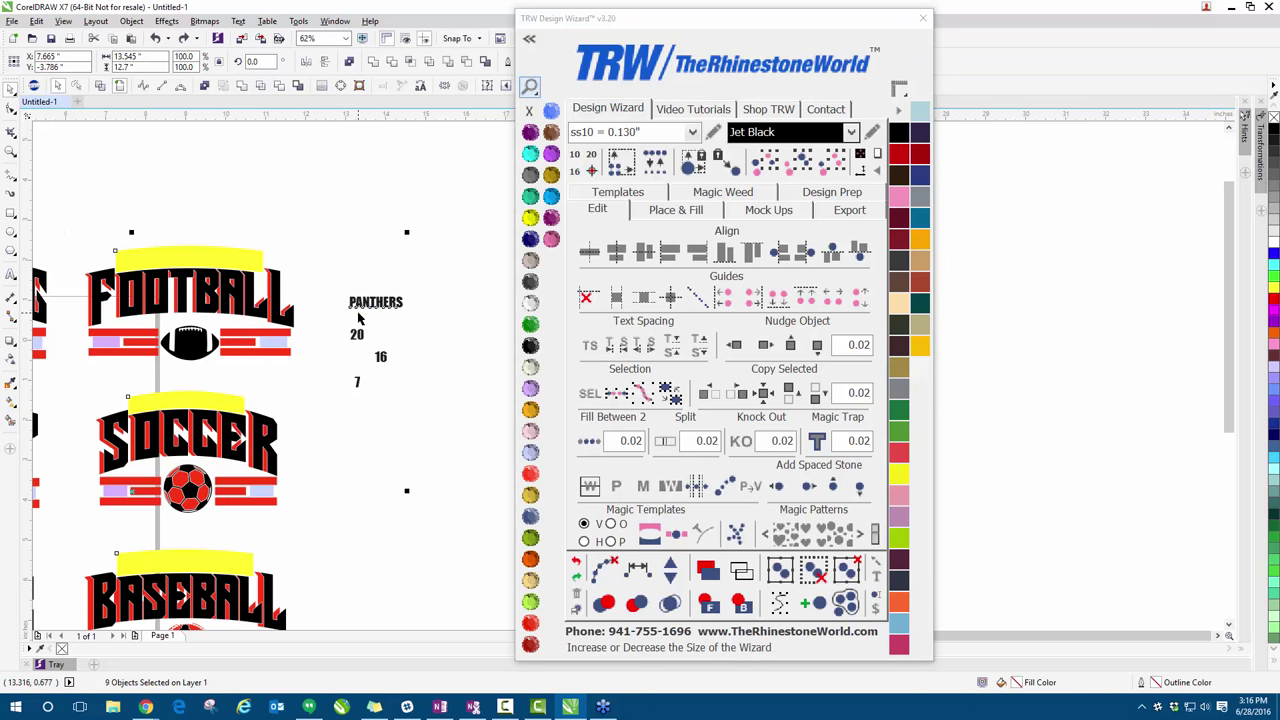
{"action": "scroll", "coordinate": [358, 318], "scroll_direction": "down", "scroll_amount": 2}
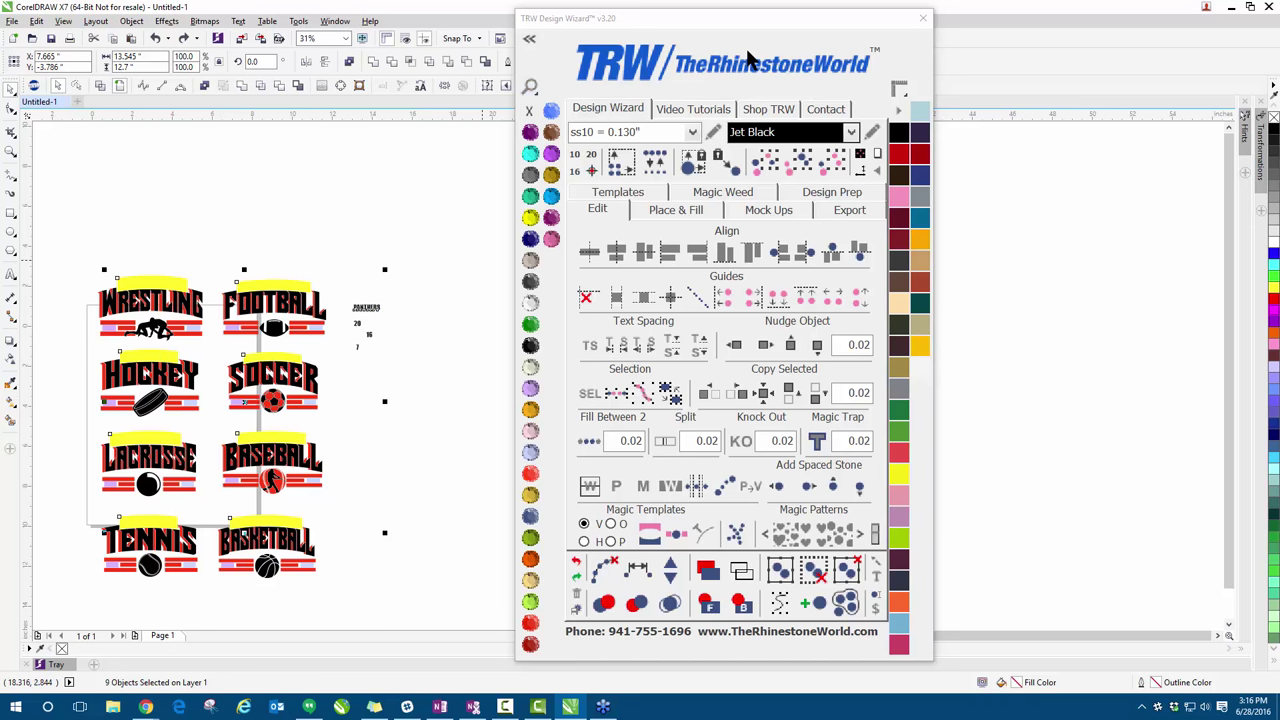
{"action": "scroll", "coordinate": [340, 340], "scroll_direction": "down", "scroll_amount": 1}
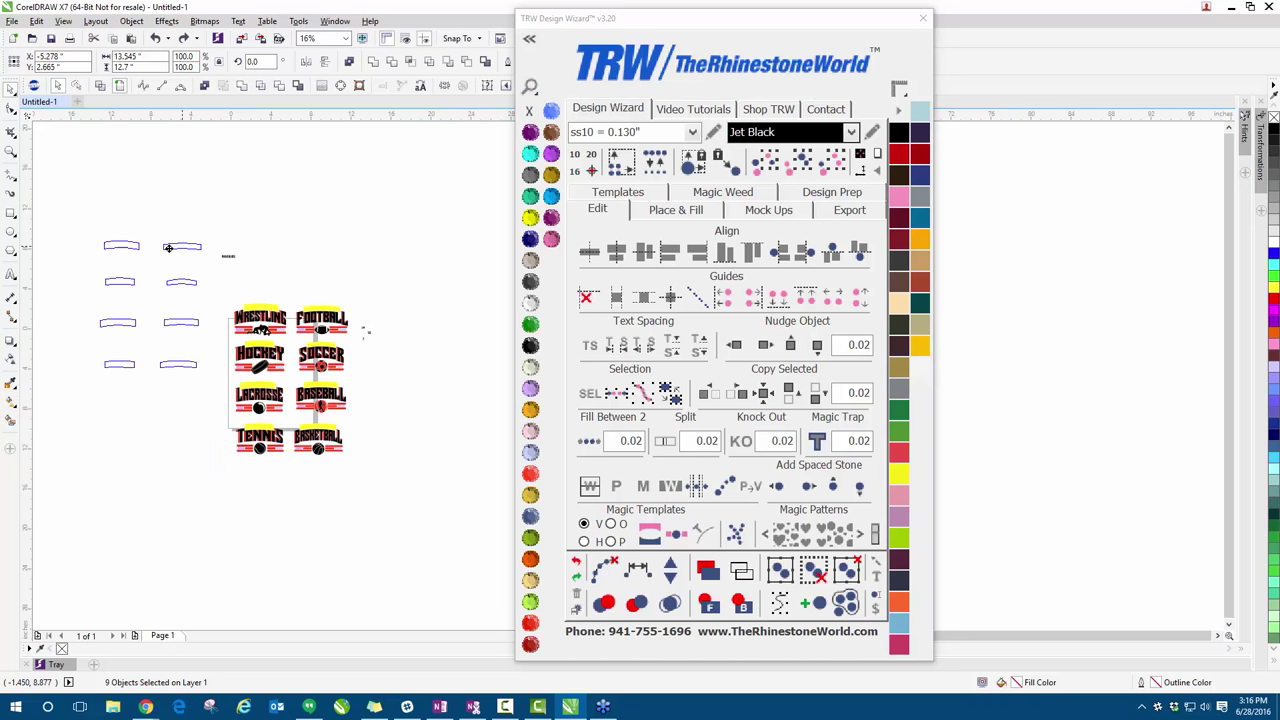
{"action": "left_click_drag", "start_coordinate": [168, 247], "coordinate": [154, 250]}
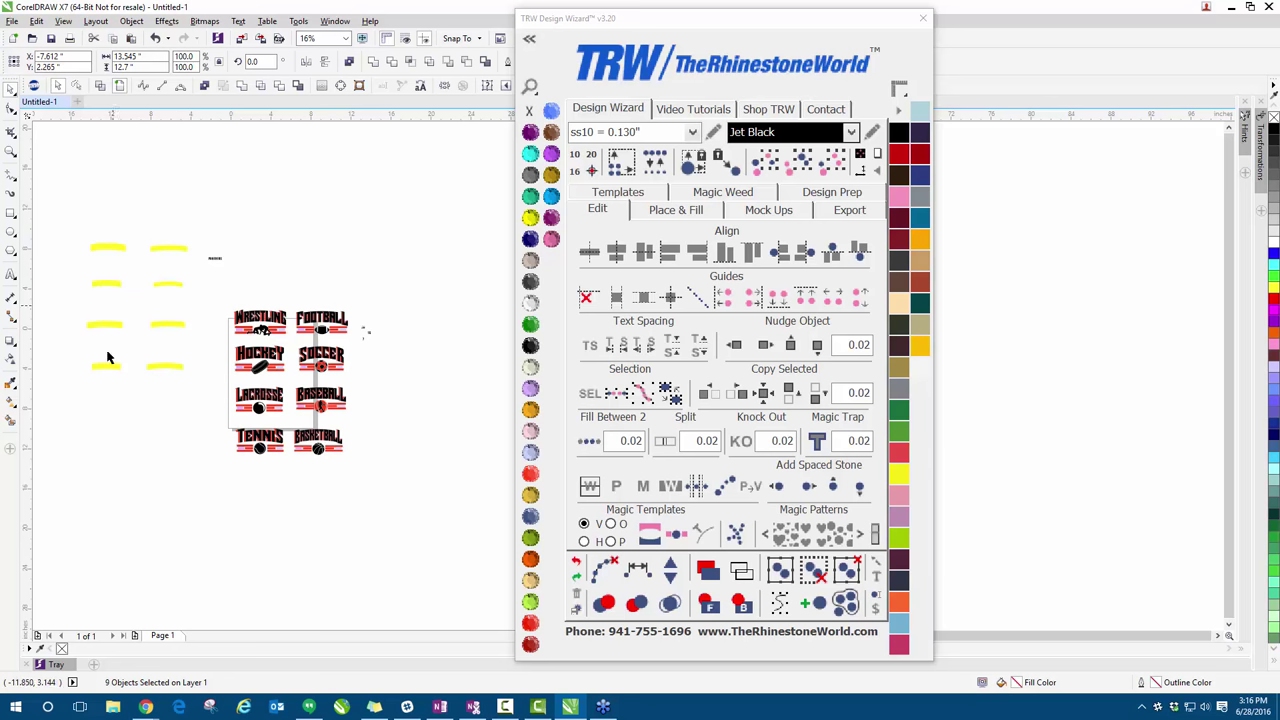
{"action": "scroll", "coordinate": [216, 258], "scroll_direction": "up", "scroll_amount": 2}
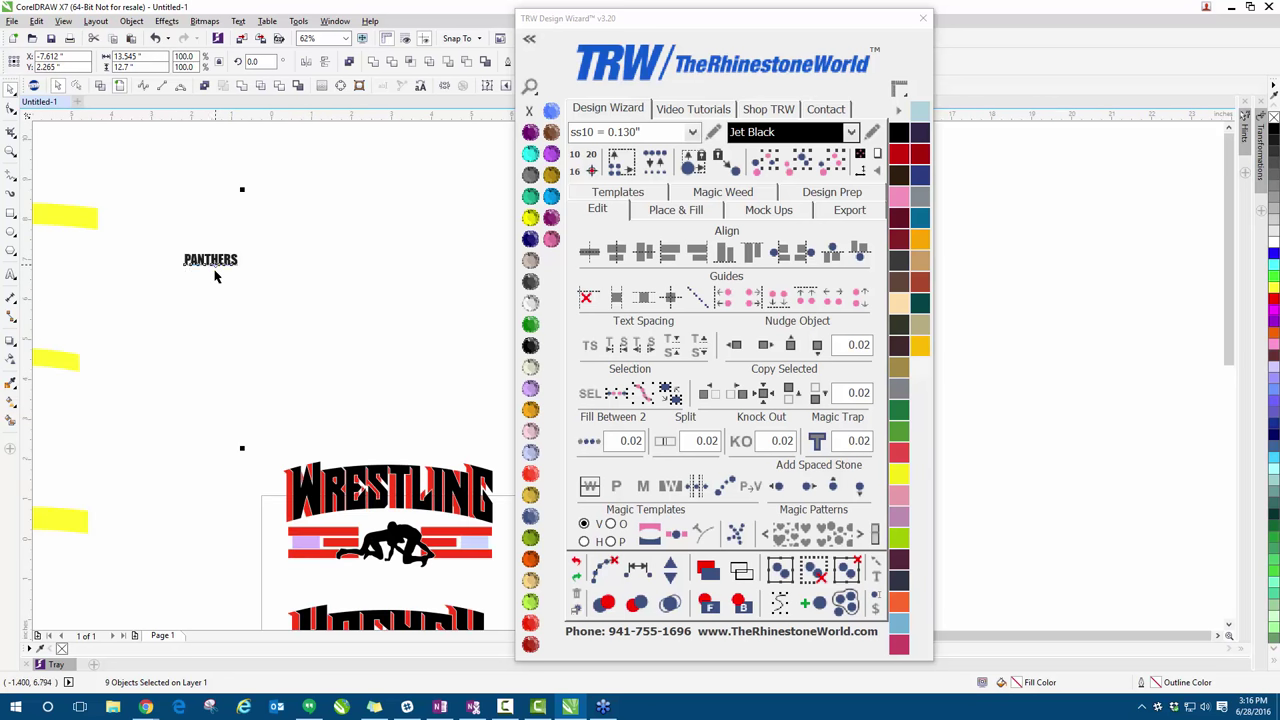
{"action": "scroll", "coordinate": [215, 275], "scroll_direction": "down", "scroll_amount": 1}
{"action": "scroll", "coordinate": [215, 275], "scroll_direction": "down", "scroll_amount": 1}
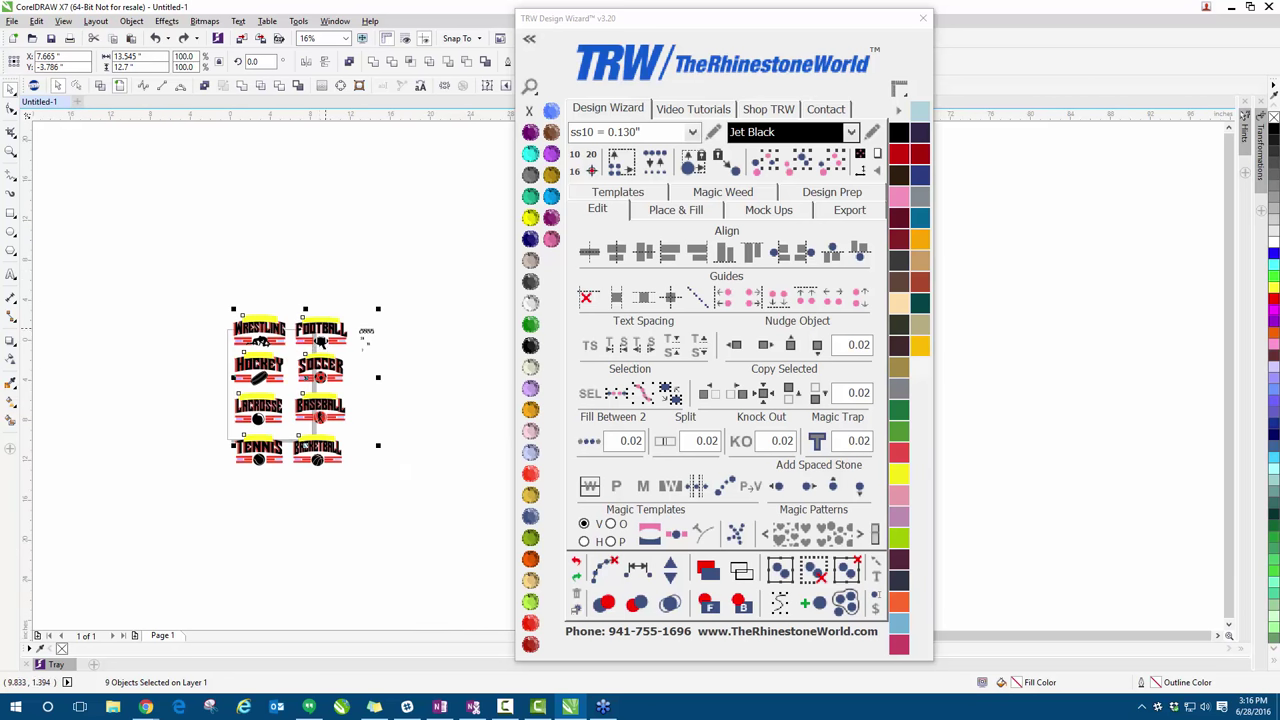
{"action": "scroll", "coordinate": [324, 378], "scroll_direction": "up", "scroll_amount": 1}
{"action": "mouse_move", "coordinate": [660, 22]}
{"action": "left_mouse_down"}
{"action": "mouse_move", "coordinate": [665, 2]}
{"action": "mouse_move", "coordinate": [643, 22]}
{"action": "left_mouse_up"}
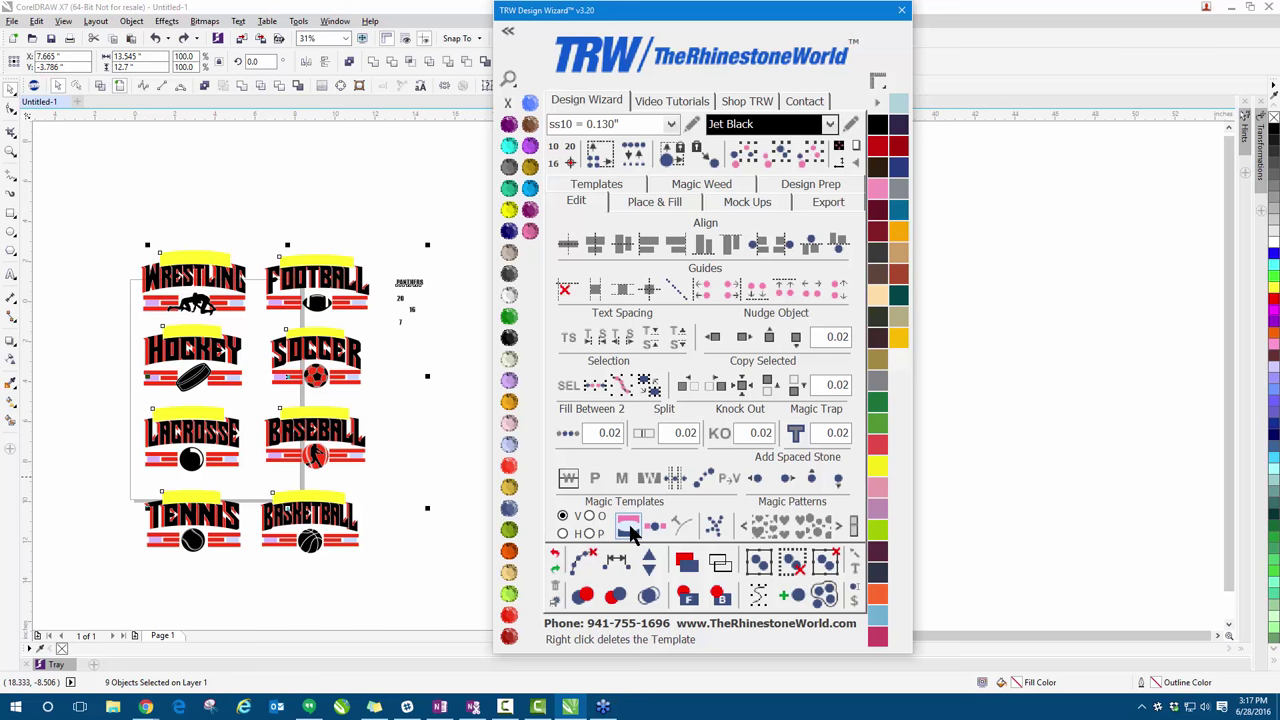
{"action": "left_click", "coordinate": [630, 530]}
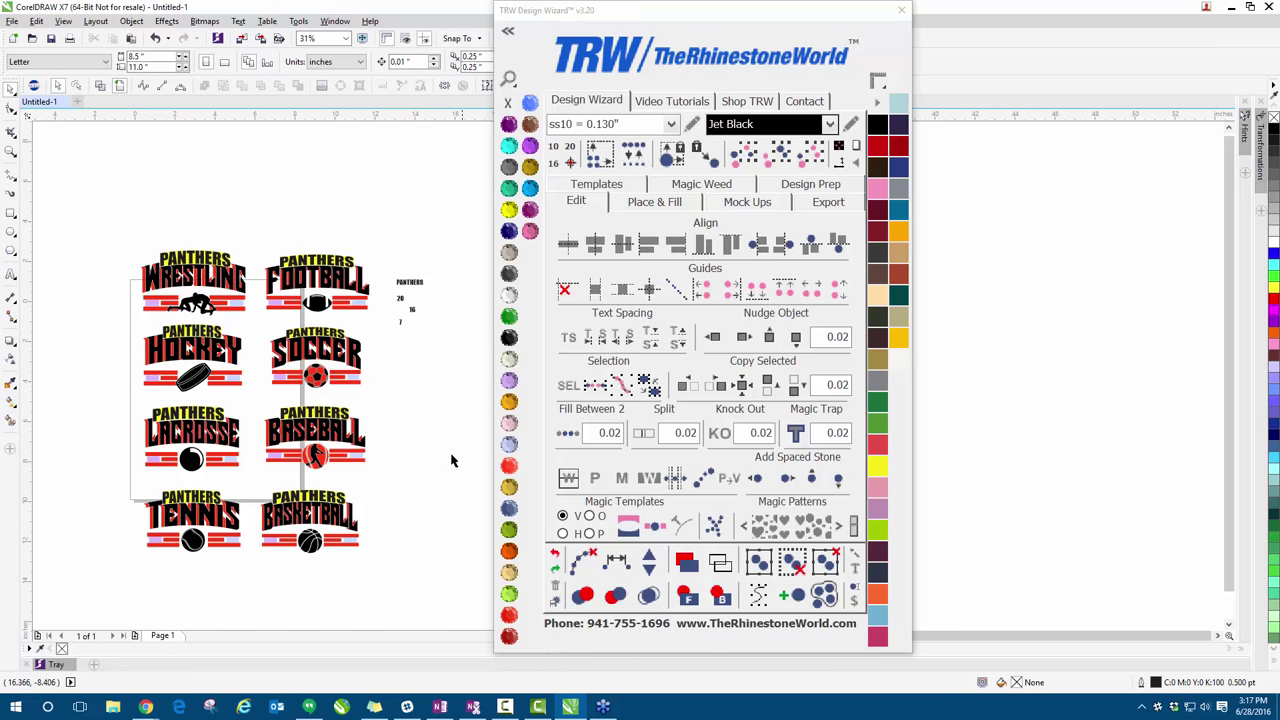
{"action": "scroll", "coordinate": [322, 290], "scroll_direction": "up", "scroll_amount": 2}
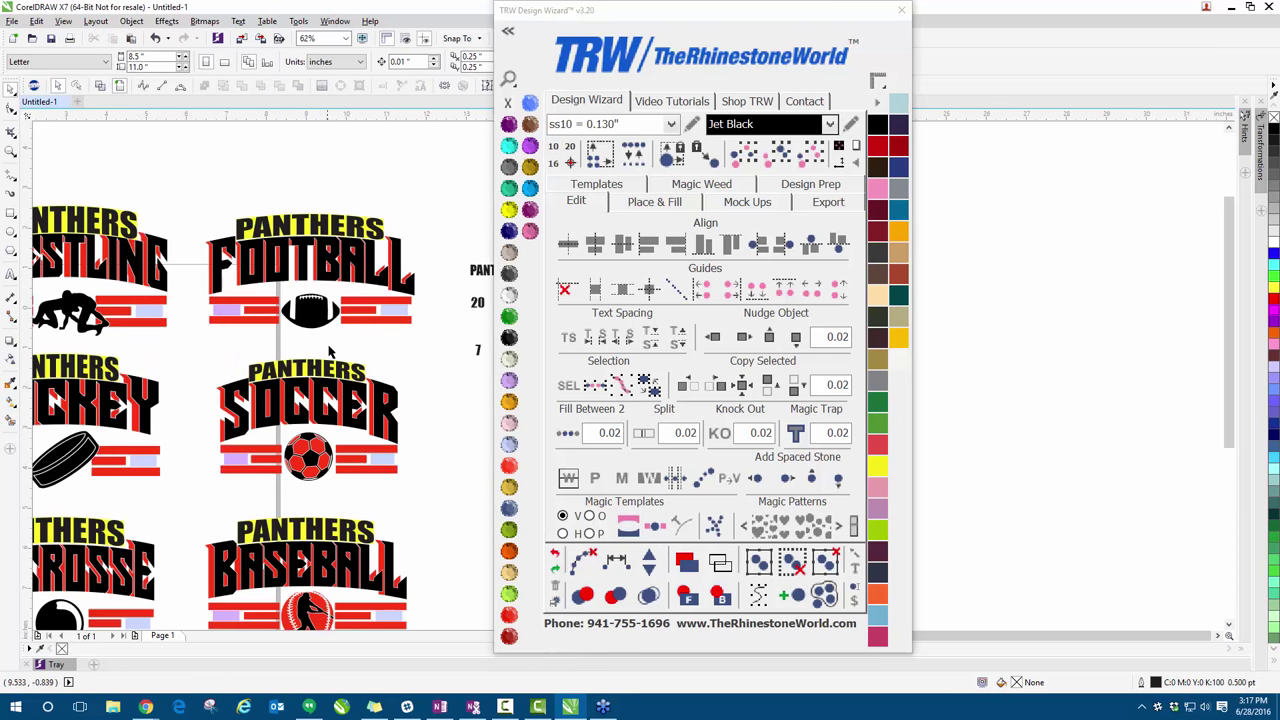
{"action": "scroll", "coordinate": [316, 338], "scroll_direction": "down", "scroll_amount": 2}
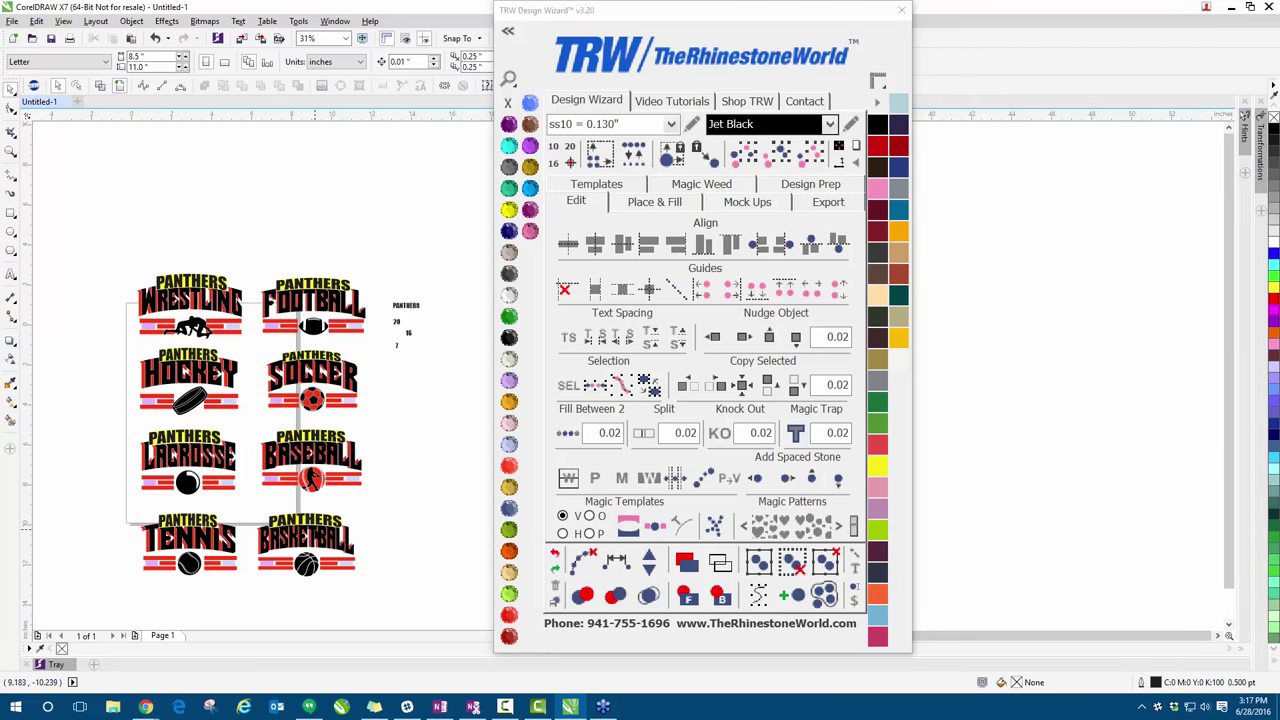
{"action": "scroll", "coordinate": [300, 340], "scroll_direction": "up", "scroll_amount": 4}
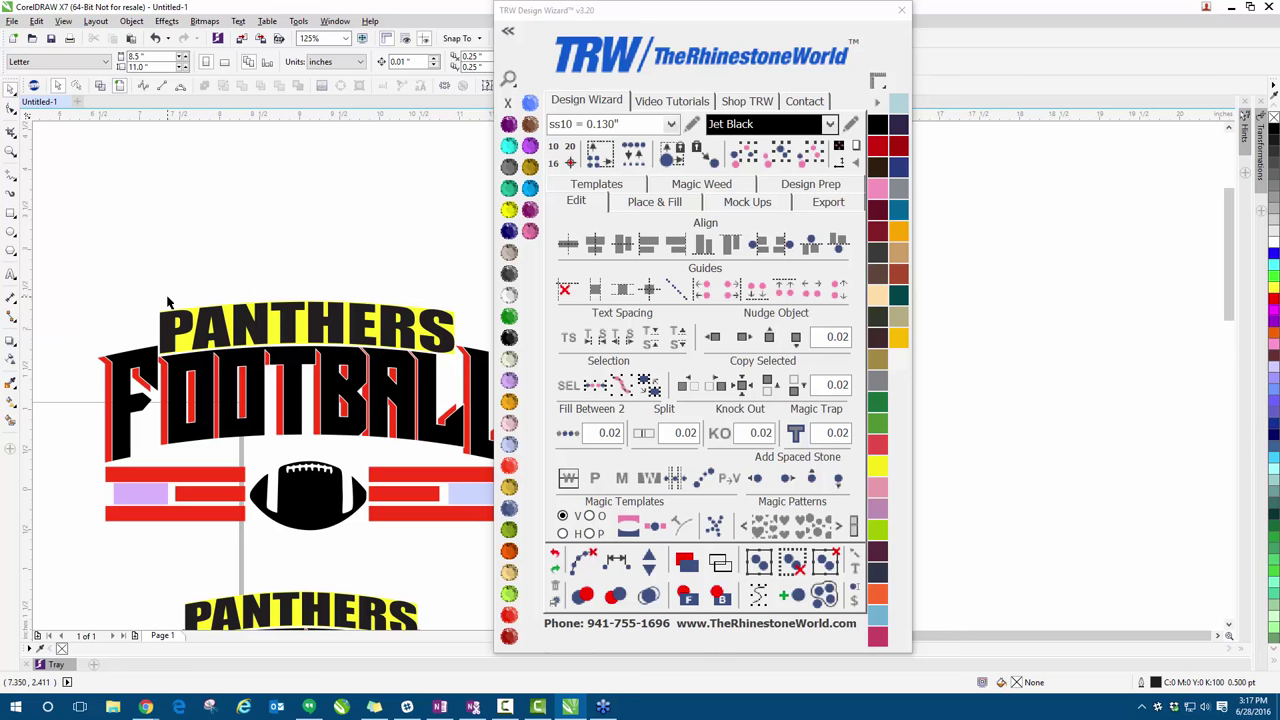
- Select the yellow PANTHERS backing and all same-coloured objects, then clear the selection
{"action": "left_click", "coordinate": [302, 328]}
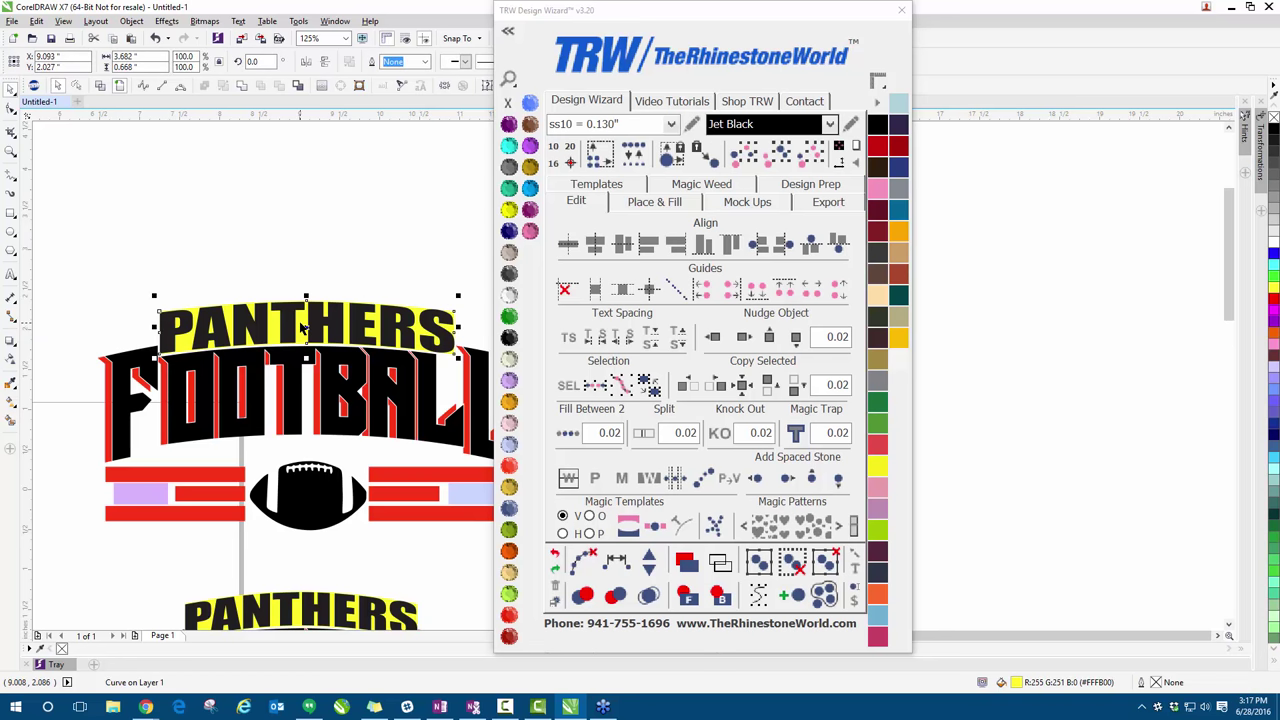
{"action": "left_click", "coordinate": [778, 160]}
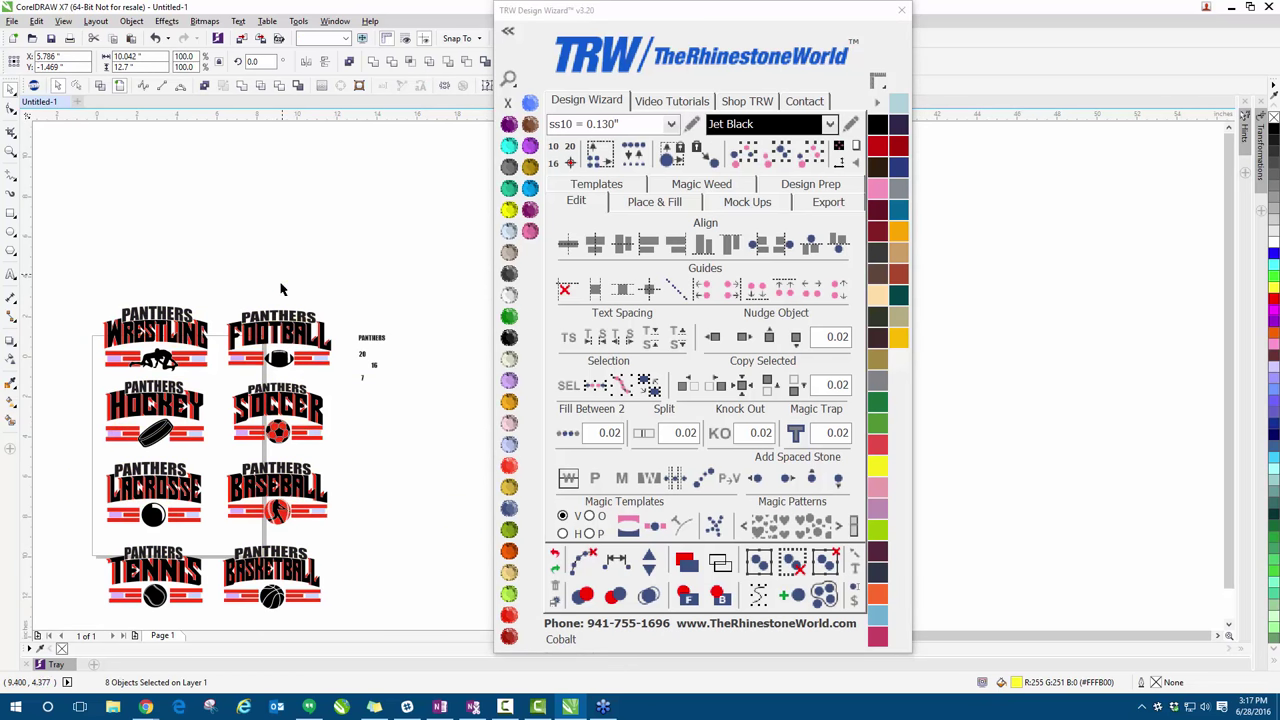
{"action": "left_click", "coordinate": [248, 352]}
{"action": "scroll", "coordinate": [248, 352], "scroll_direction": "up", "scroll_amount": 2}
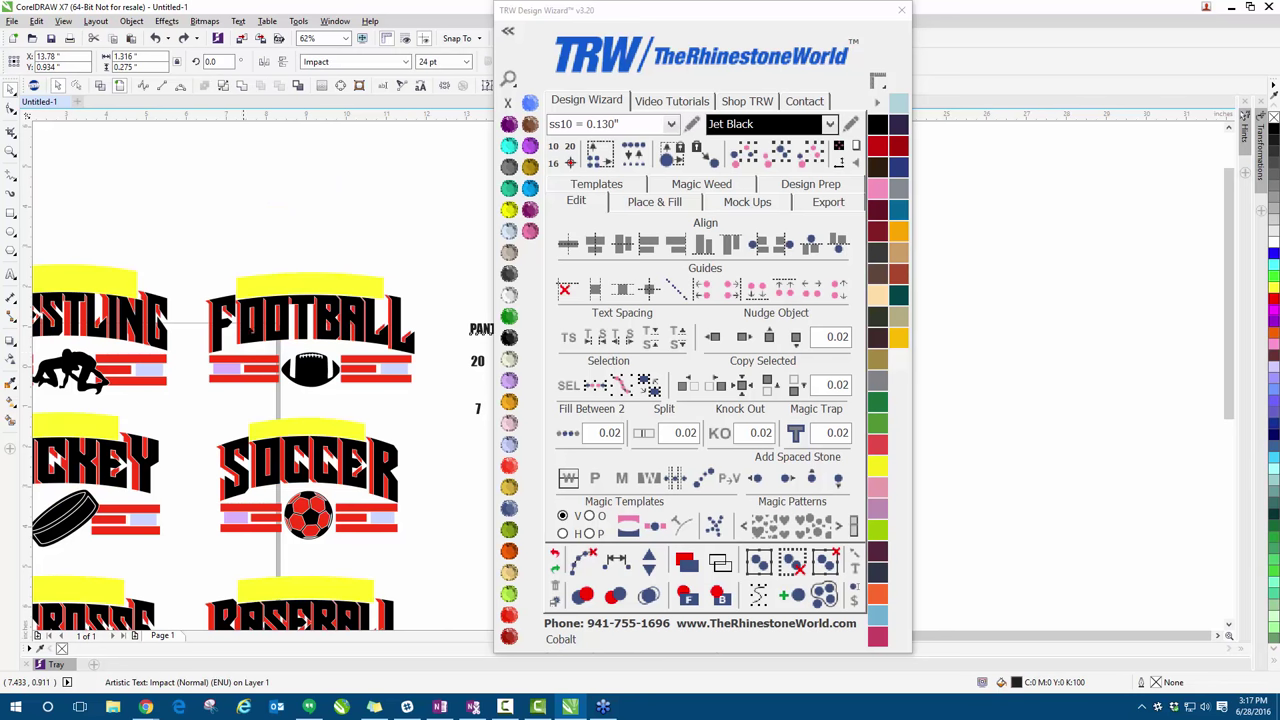
{"action": "left_click", "coordinate": [327, 202]}
- Reselect all the yellow banners and add the standalone PANTHERS text
{"action": "left_click_drag", "start_coordinate": [617, 20], "coordinate": [808, 24]}
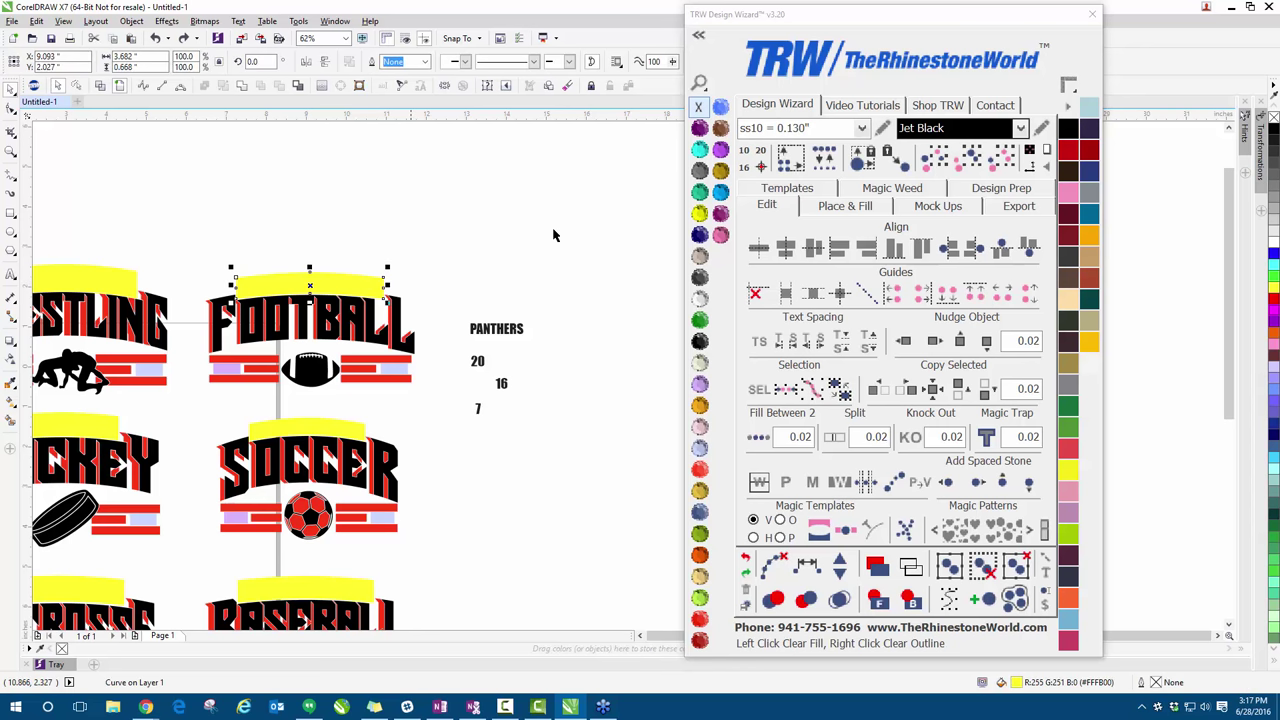
{"action": "left_click", "coordinate": [970, 157]}
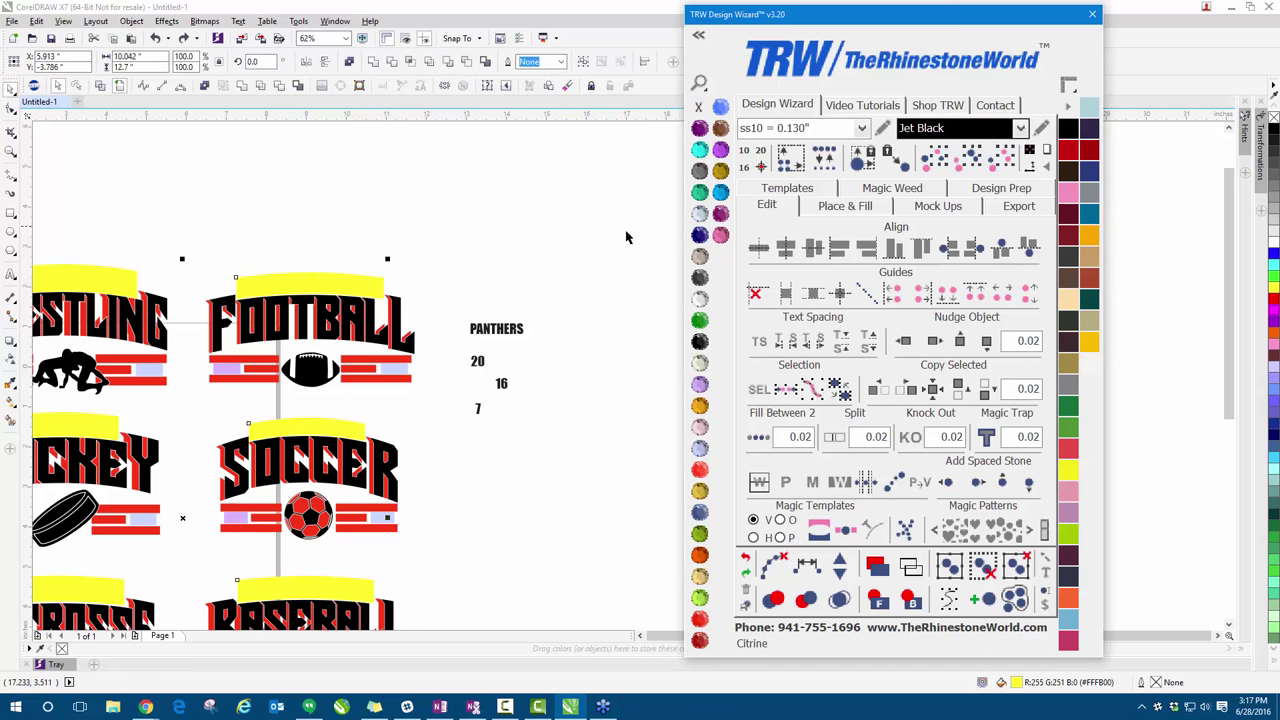
{"action": "left_click", "coordinate": [511, 338], "text": "shift"}
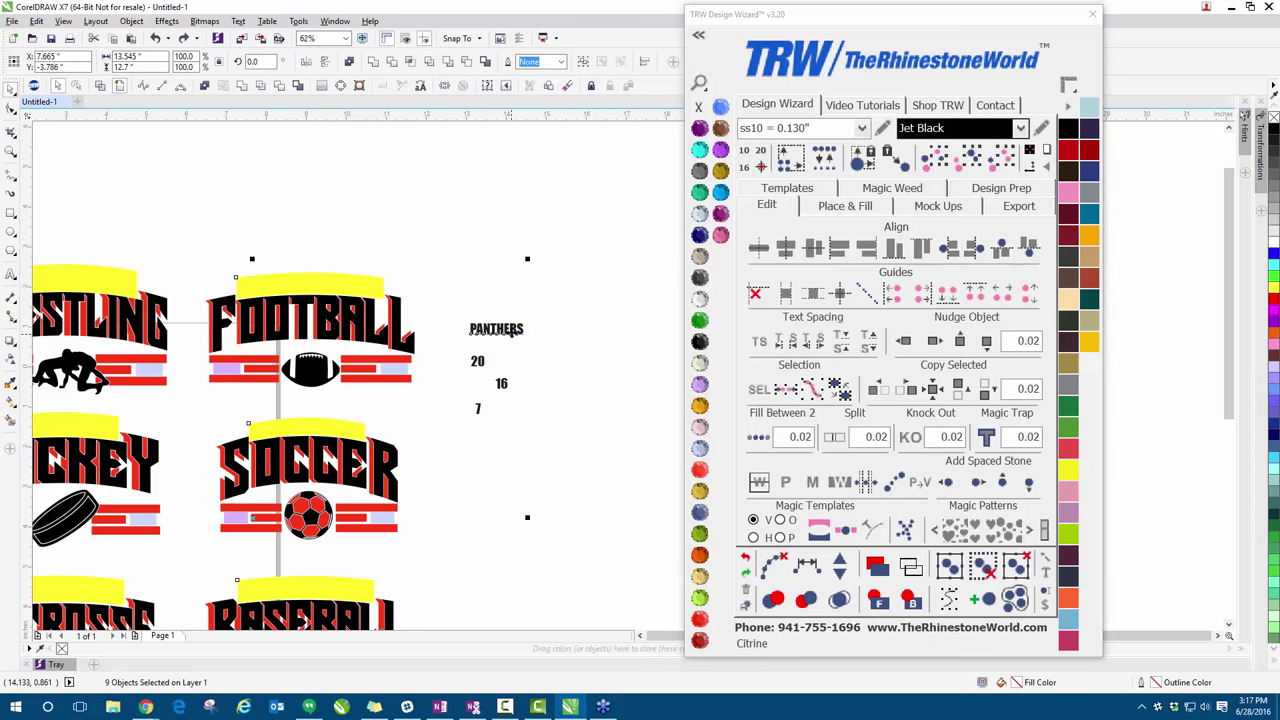
{"action": "left_click_drag", "start_coordinate": [846, 9], "coordinate": [766, 6]}
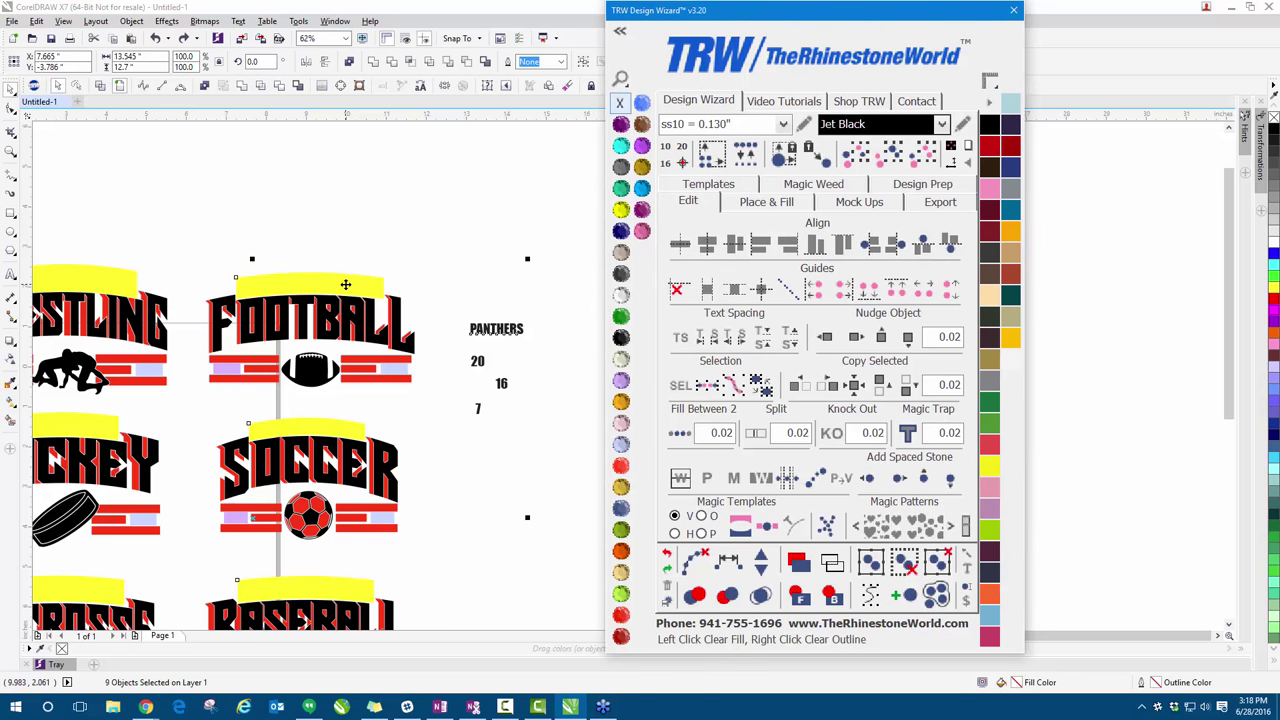
{"action": "left_click", "coordinate": [738, 530]}
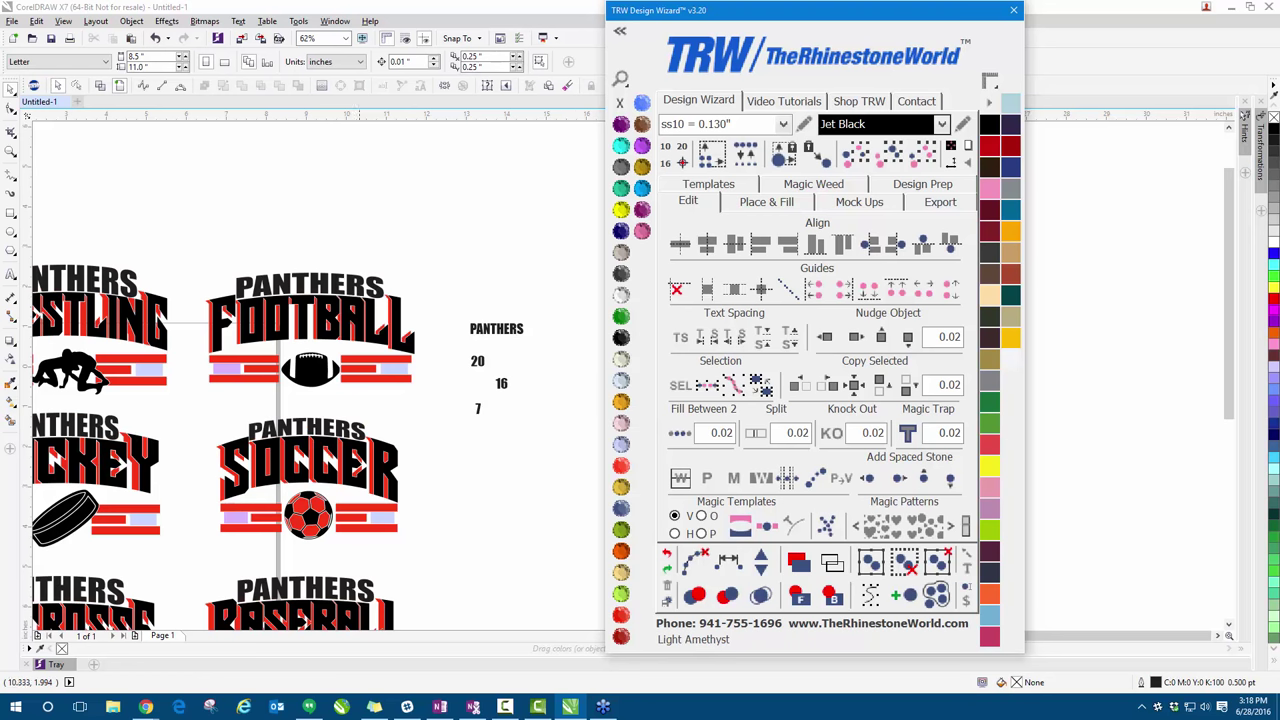
{"action": "scroll", "coordinate": [306, 430], "scroll_direction": "down", "scroll_amount": 1}
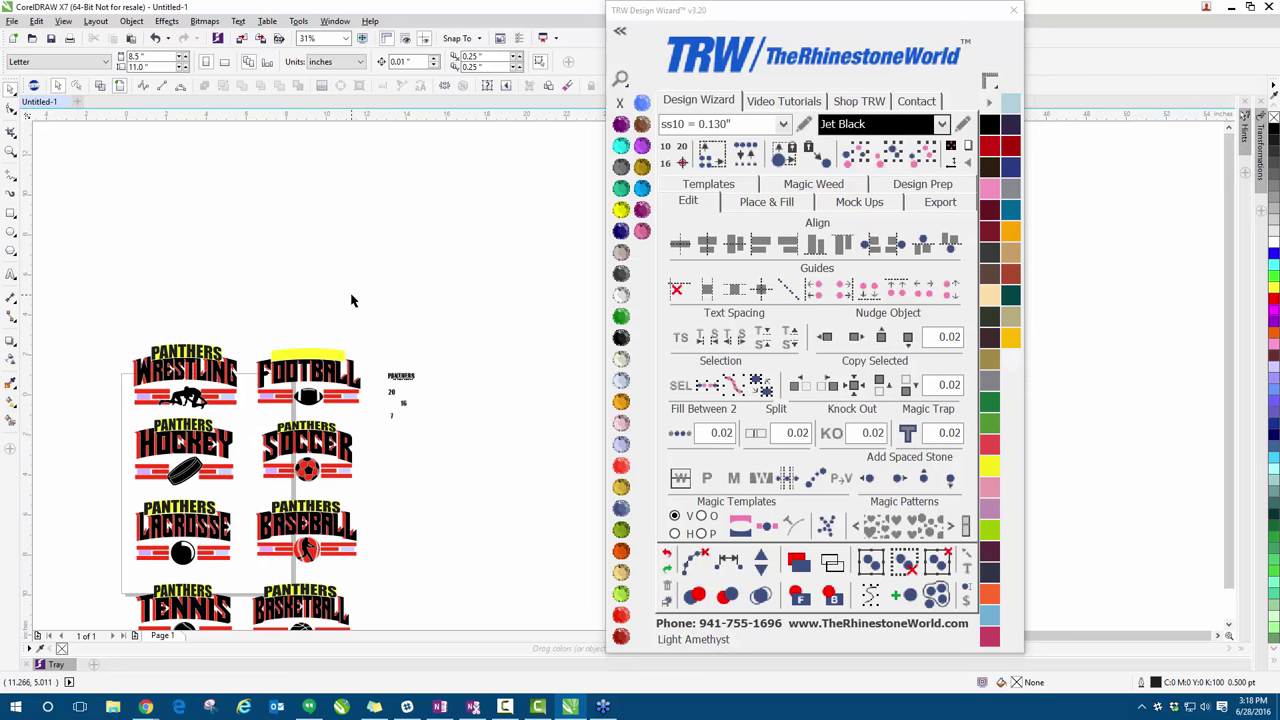
- Select all yellow banners plus PANTHERS and apply Magic Templates to fill each banner
{"action": "left_click", "coordinate": [420, 300]}
{"action": "scroll", "coordinate": [322, 345], "scroll_direction": "up", "scroll_amount": 1}
{"action": "left_click", "coordinate": [327, 365]}
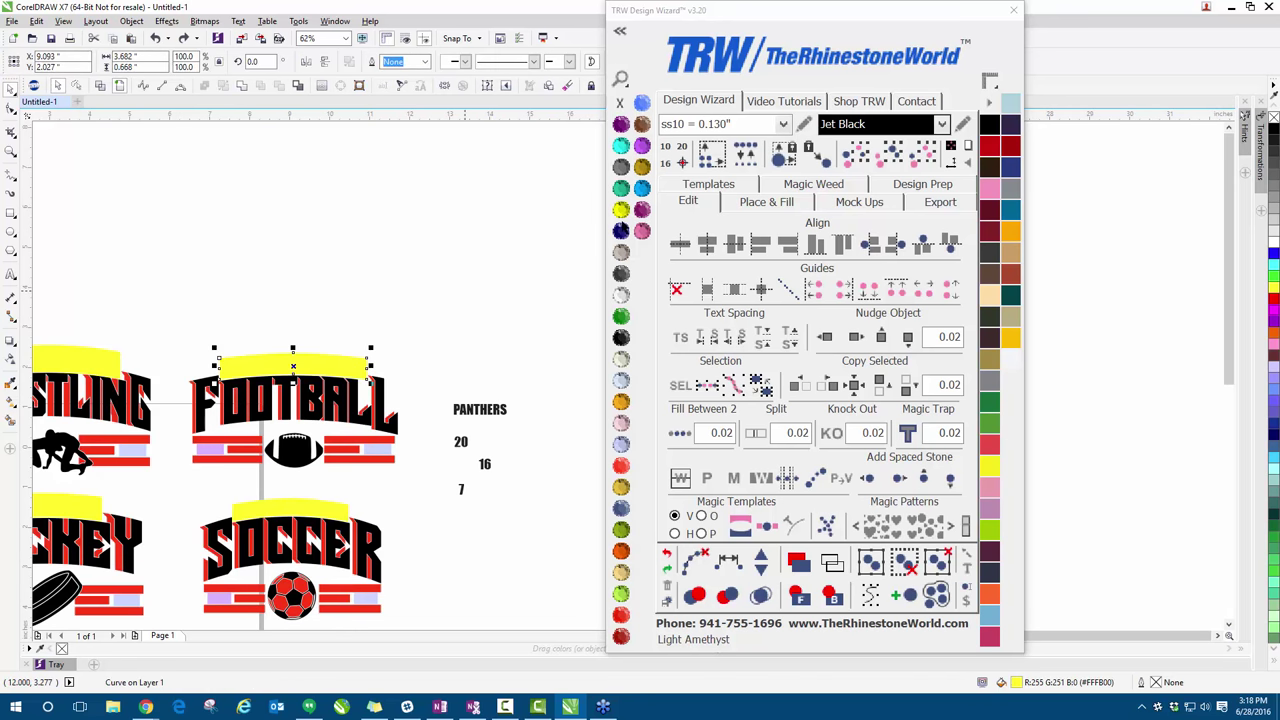
{"action": "left_click", "coordinate": [866, 160]}
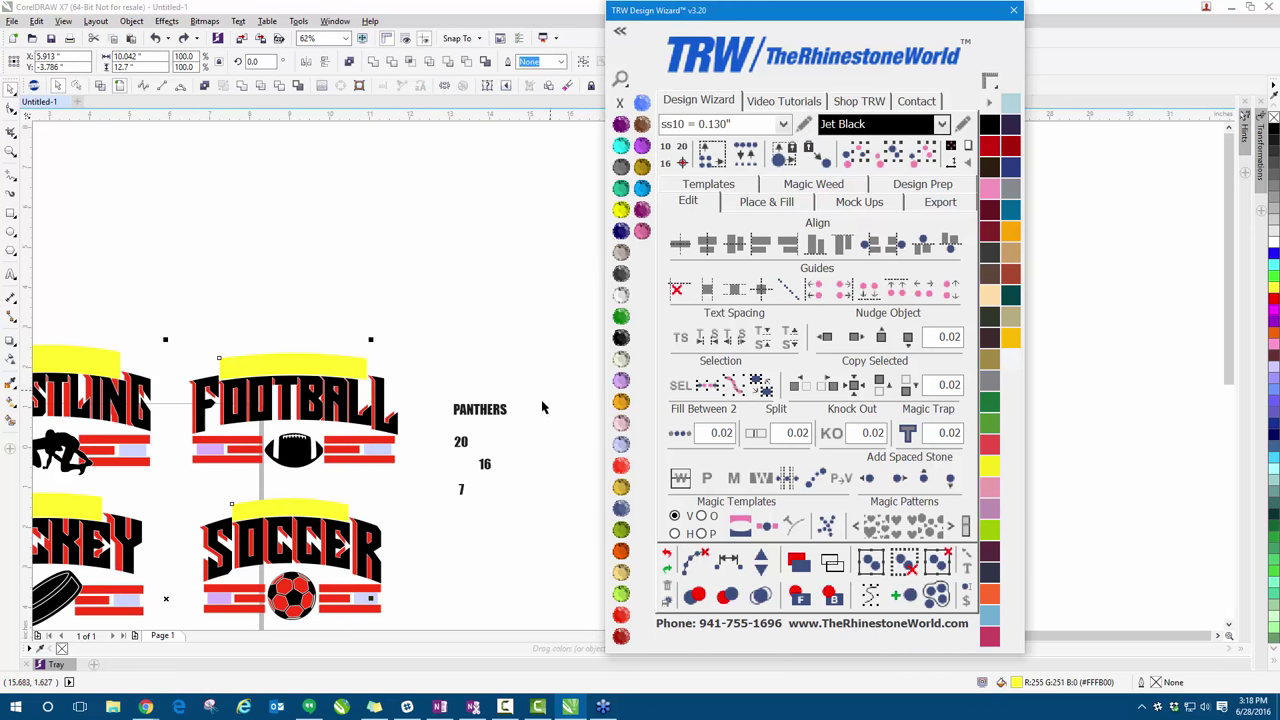
{"action": "left_click", "coordinate": [499, 416]}
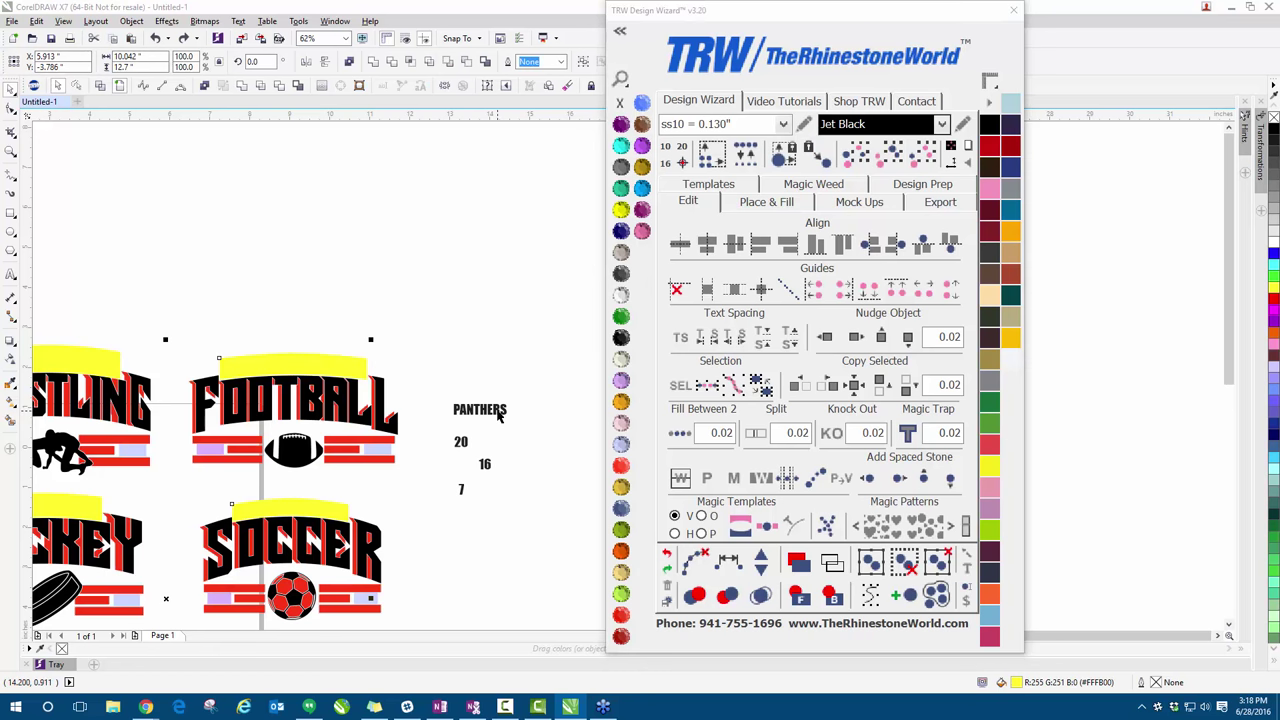
{"action": "left_click", "coordinate": [739, 525]}
- Marquee-select PANTHERS with its yellow backing on the FOOTBALL design
{"action": "scroll", "coordinate": [347, 338], "scroll_direction": "up", "scroll_amount": 2}
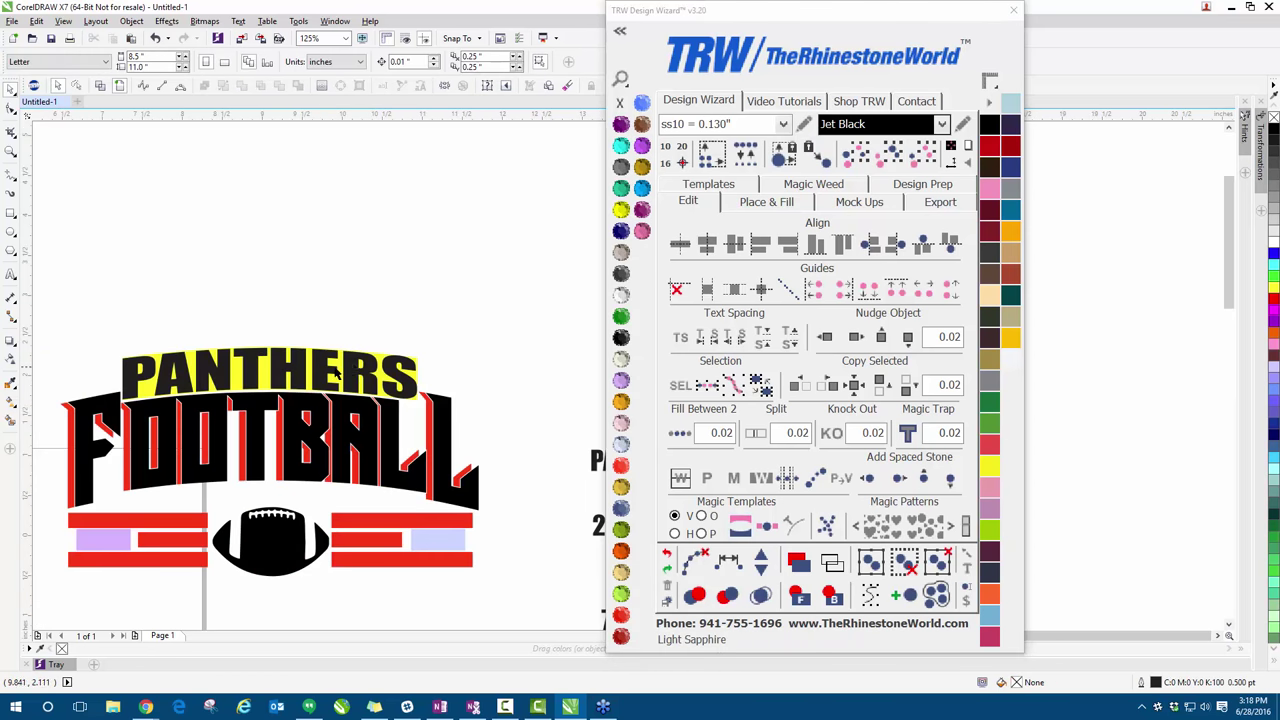
{"action": "left_click", "coordinate": [346, 376]}
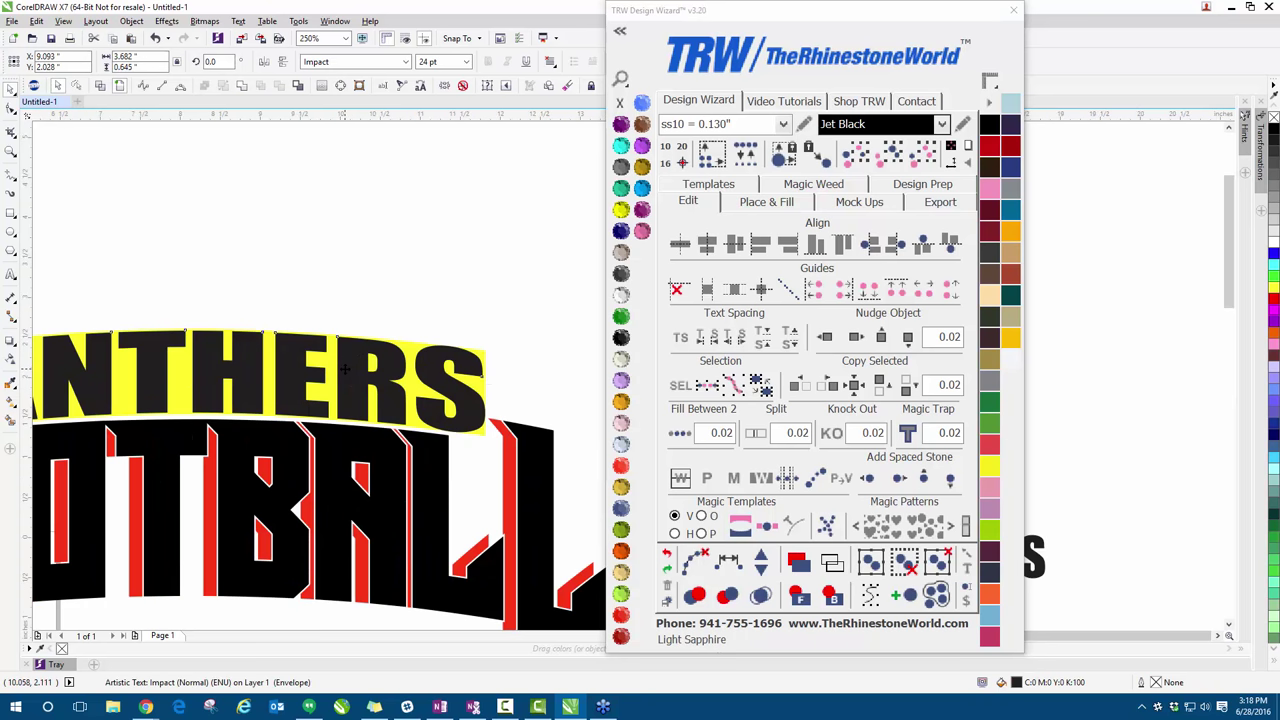
{"action": "scroll", "coordinate": [347, 373], "scroll_direction": "down", "scroll_amount": 1}
{"action": "left_click_drag", "start_coordinate": [104, 308], "coordinate": [422, 405]}
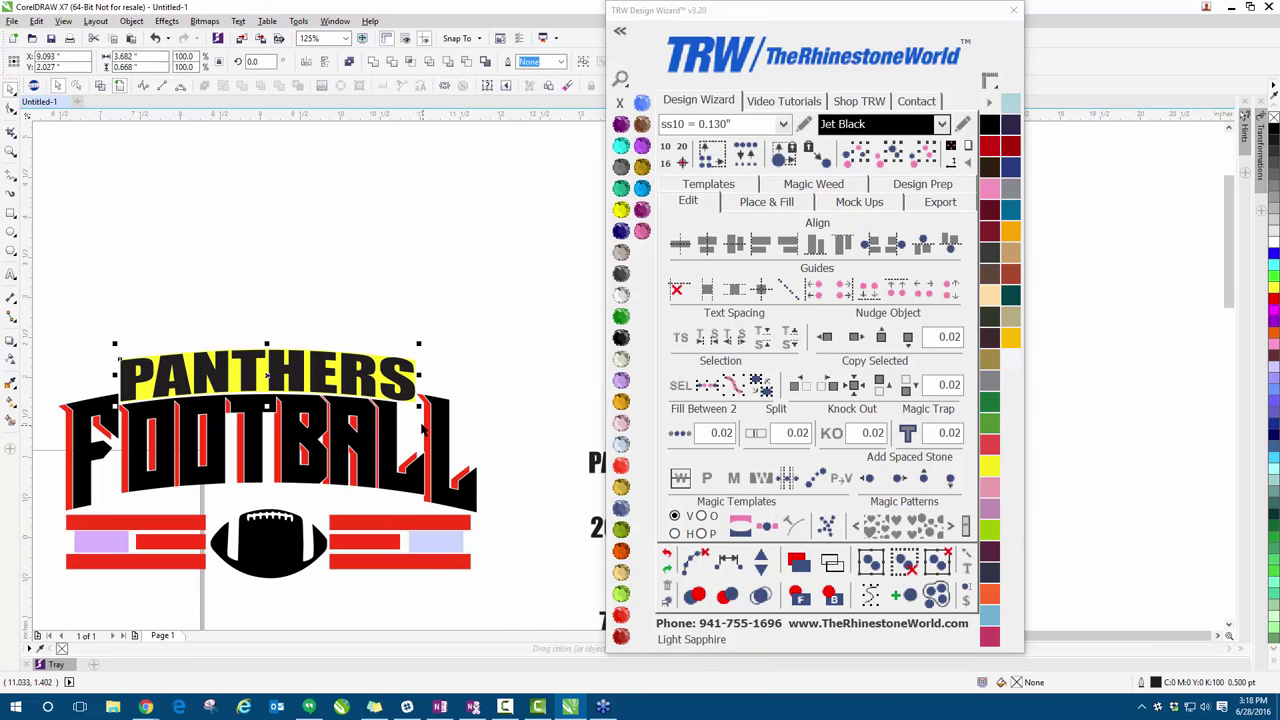
{"action": "left_click", "coordinate": [466, 61]}
{"action": "left_click", "coordinate": [283, 368]}
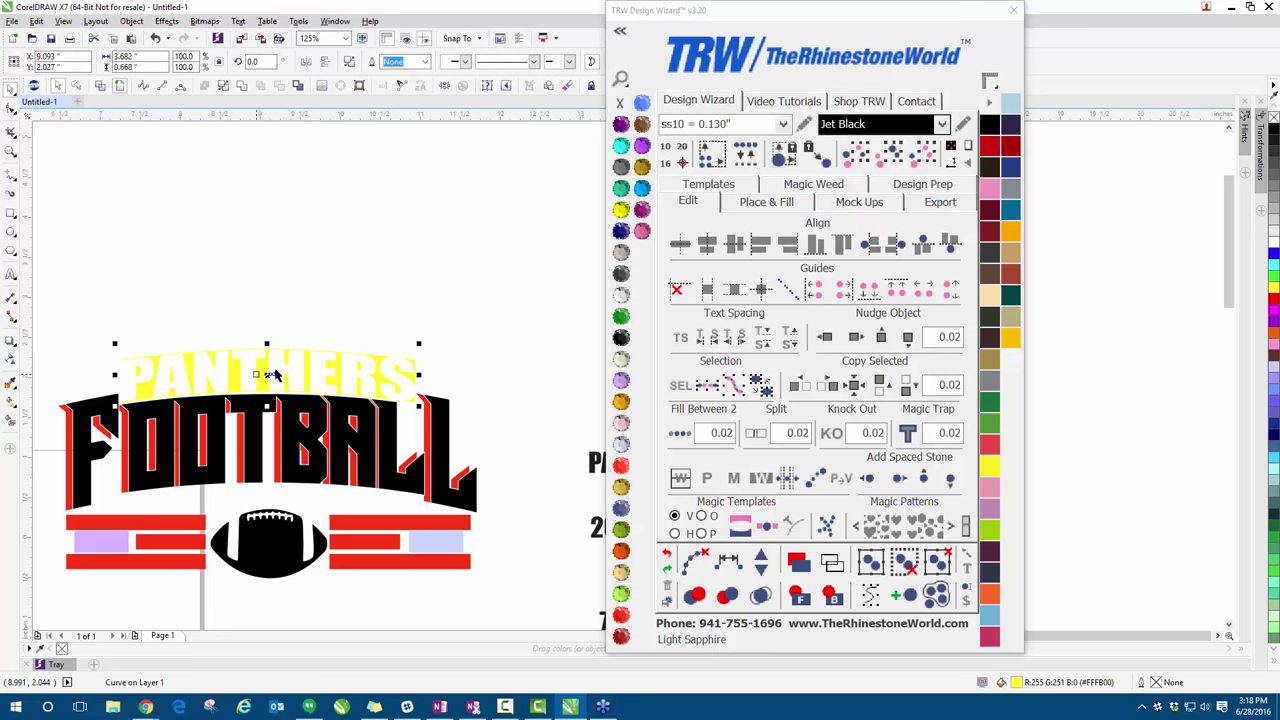
{"action": "left_click", "coordinate": [621, 337]}
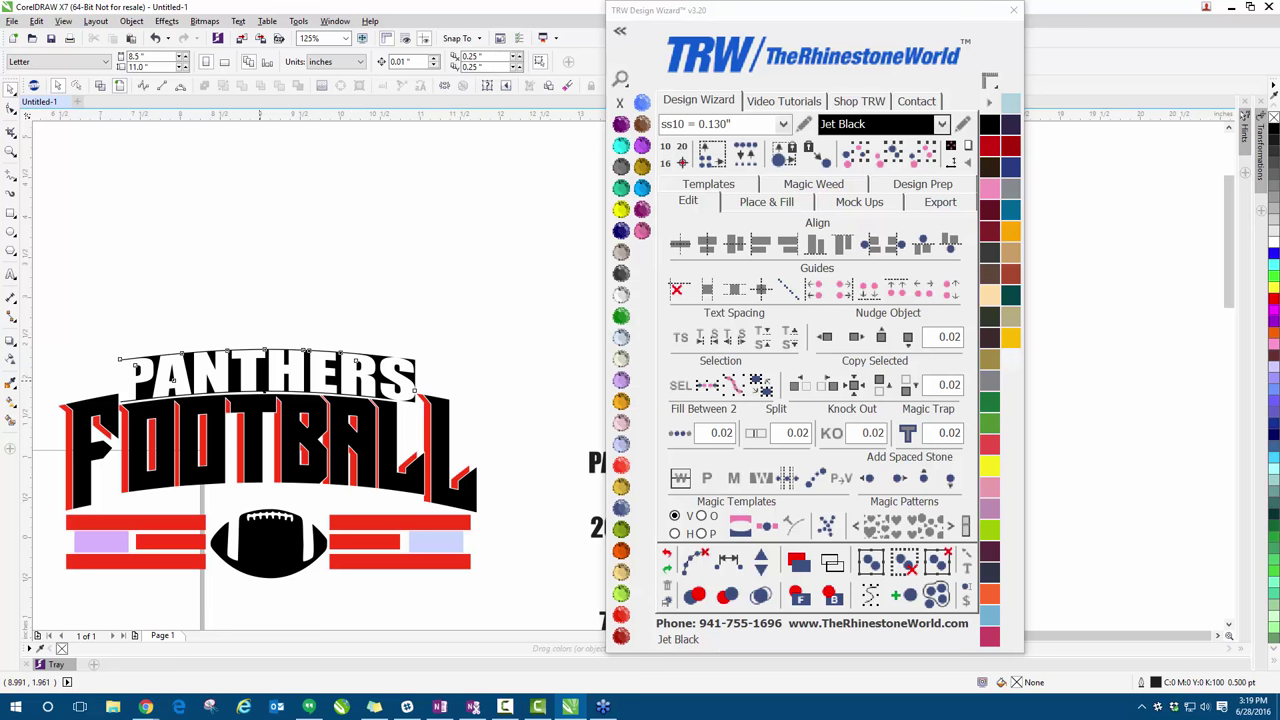
{"action": "left_click_drag", "start_coordinate": [255, 385], "coordinate": [266, 304]}
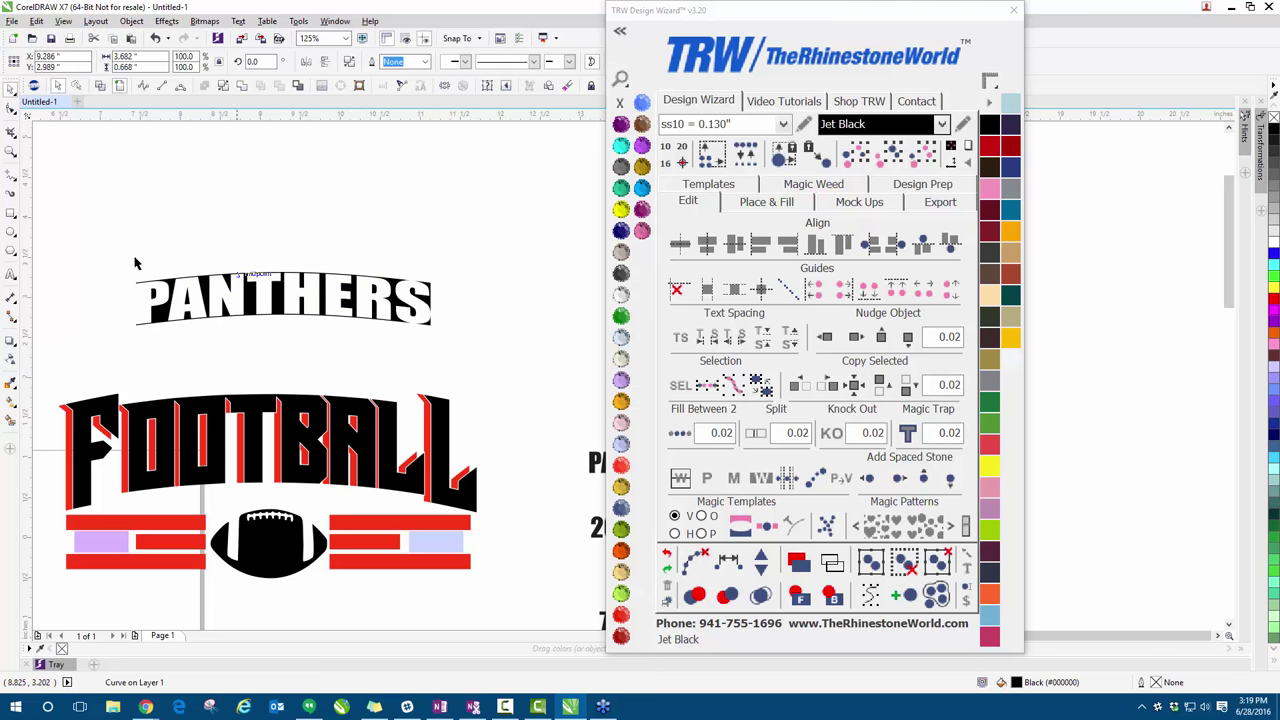
{"action": "key", "text": "ctrl+z"}
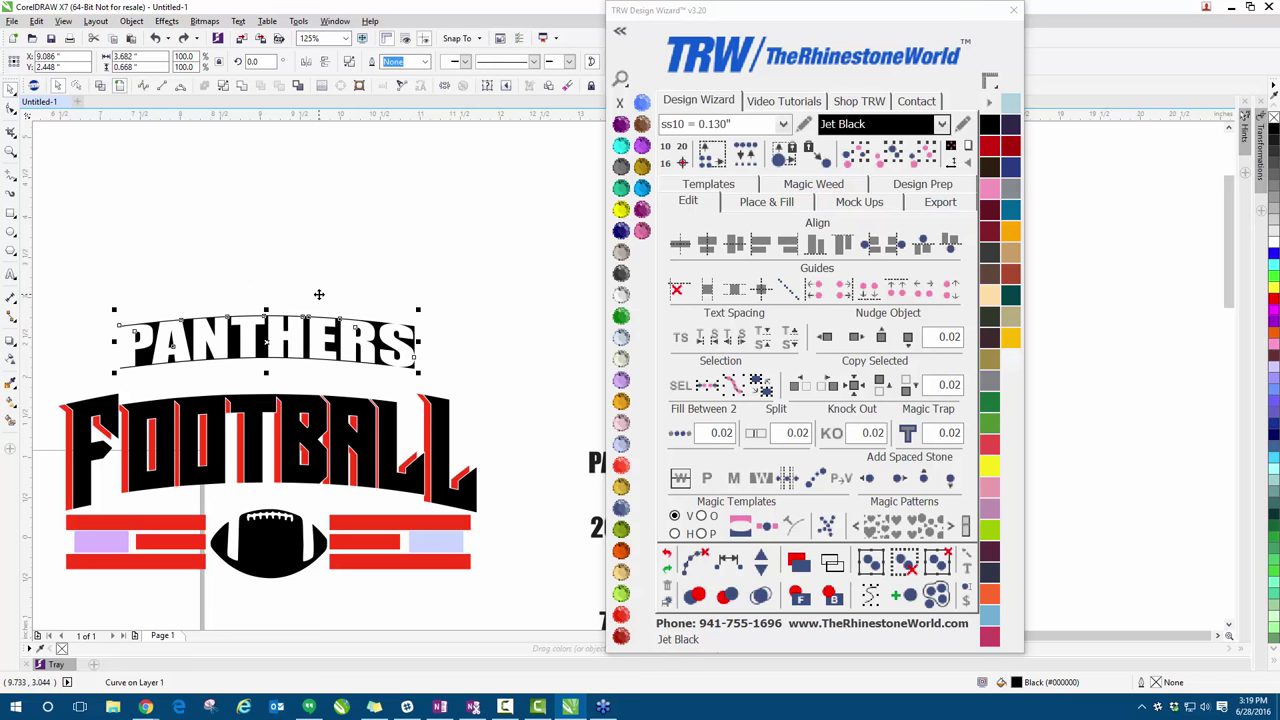
{"action": "key", "text": "ctrl+z"}
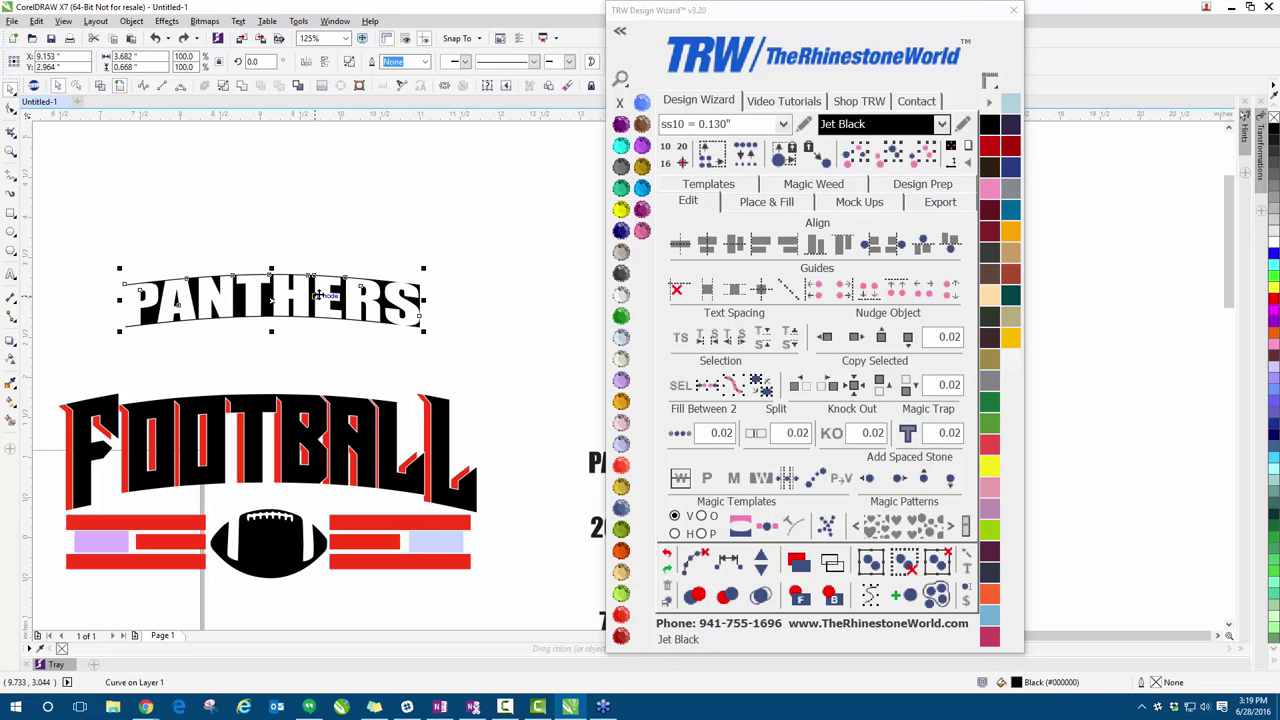
{"action": "key", "text": "ctrl+z"}
{"action": "left_click", "coordinate": [336, 330]}
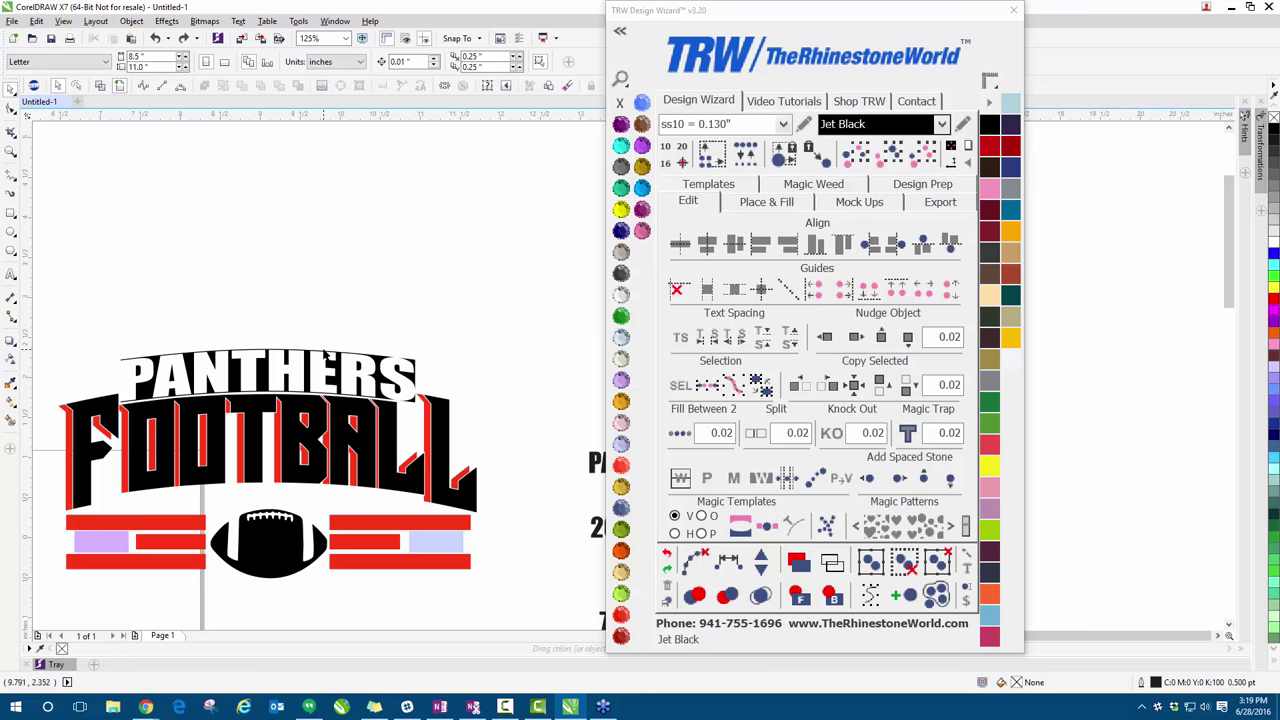
{"action": "key", "text": "ctrl+z"}
{"action": "key", "text": "ctrl+z"}
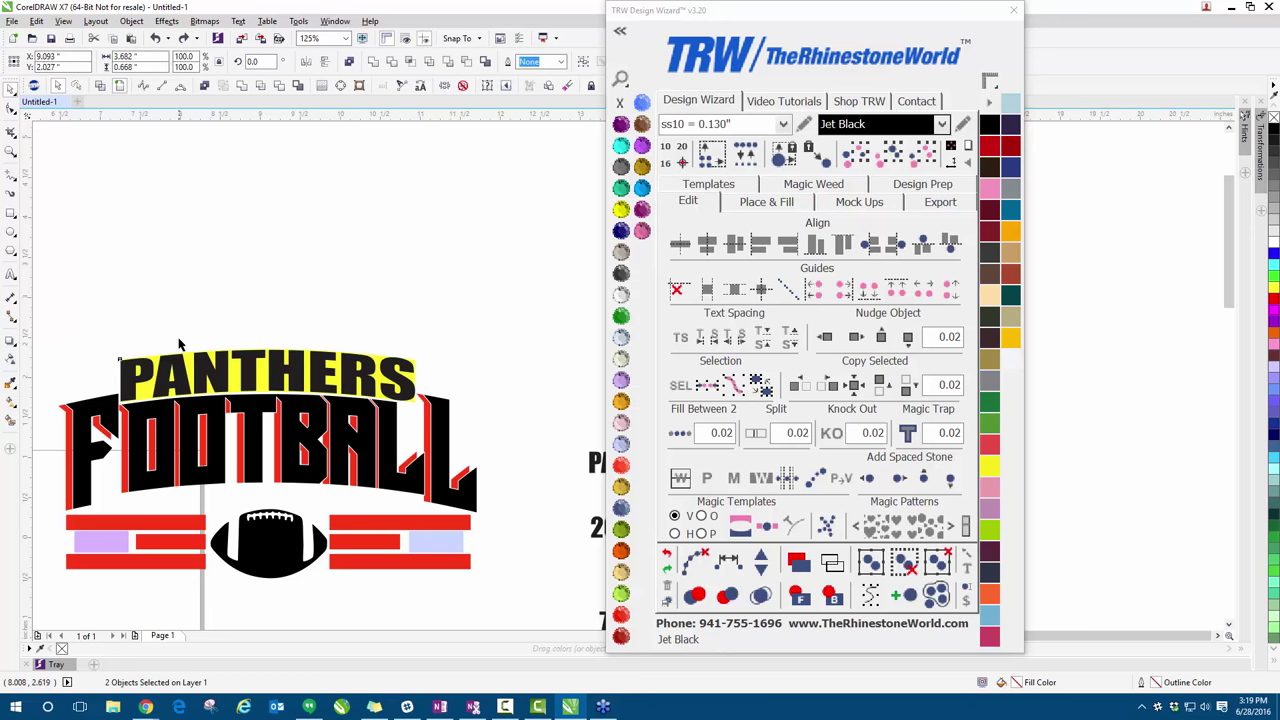
- Narrow PANTHERS by pulling its left edge inward, from 3.682 to 3.667 inches wide
{"action": "scroll", "coordinate": [119, 359], "scroll_direction": "up", "scroll_amount": 4}
{"action": "left_click", "coordinate": [112, 340]}
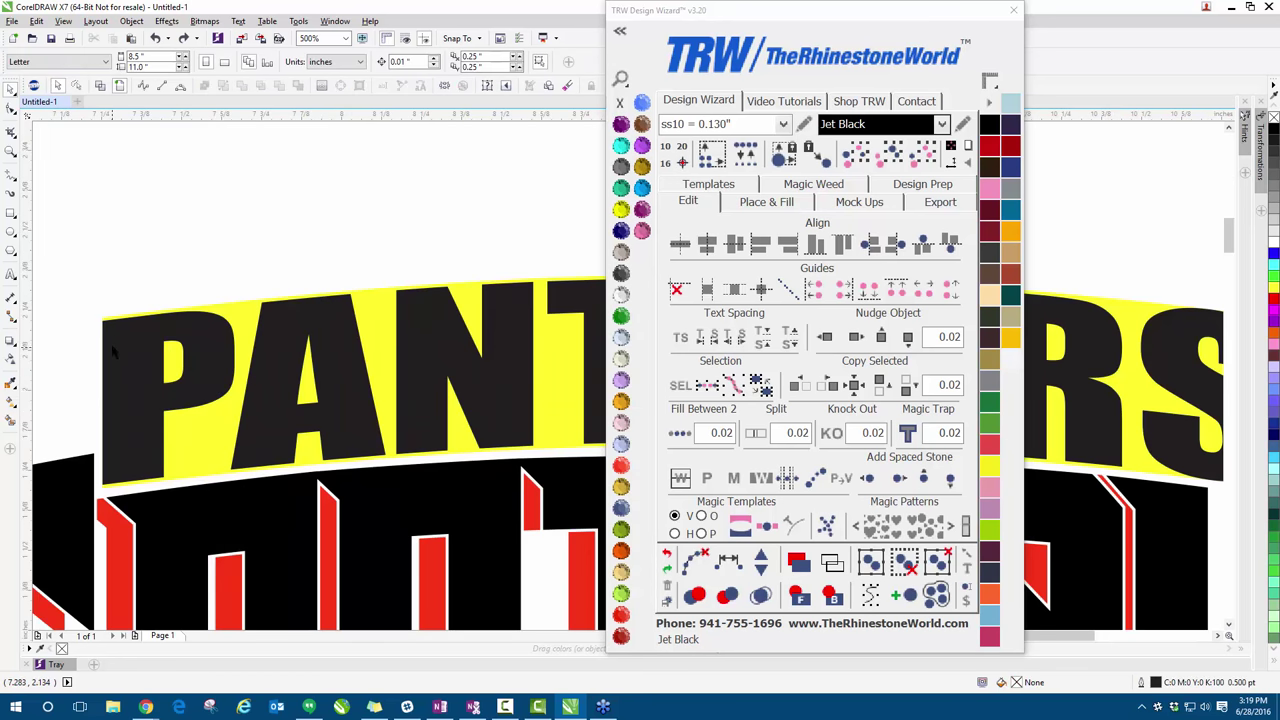
{"action": "scroll", "coordinate": [112, 340], "scroll_direction": "down", "scroll_amount": 4}
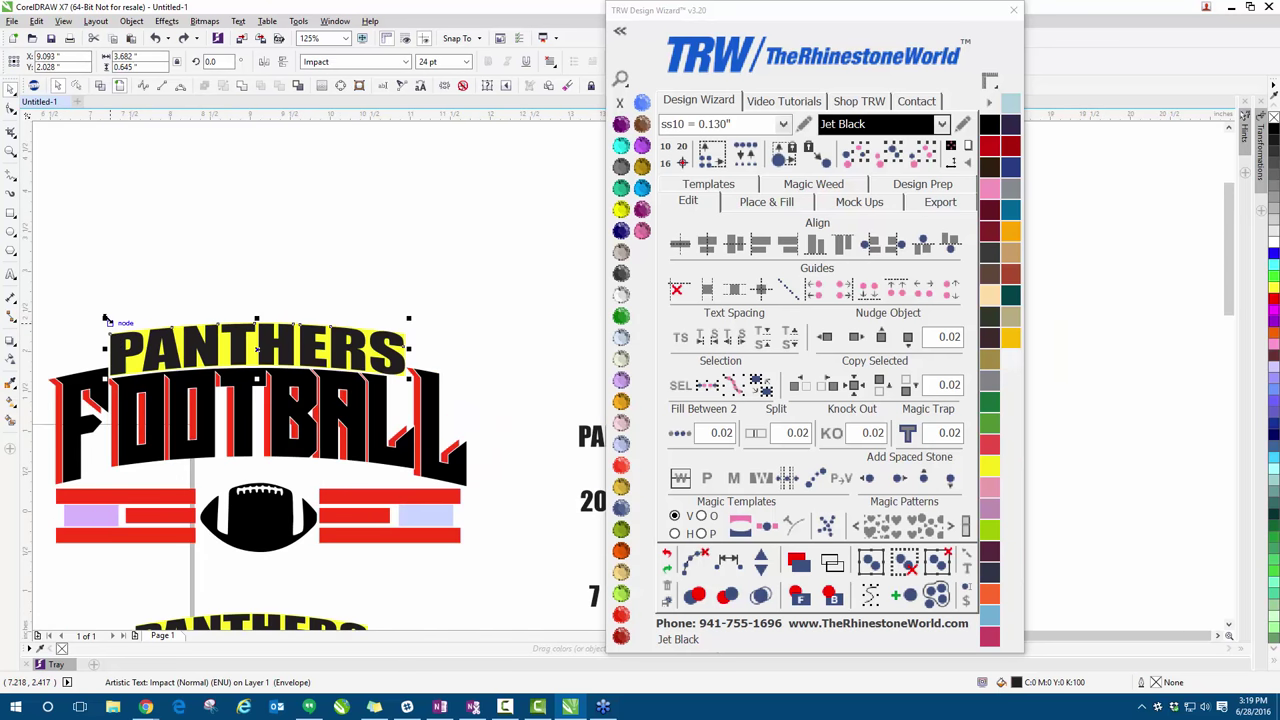
{"action": "left_click_drag", "start_coordinate": [108, 318], "coordinate": [103, 309]}
{"action": "scroll", "coordinate": [110, 334], "scroll_direction": "up", "scroll_amount": 2}
{"action": "scroll", "coordinate": [110, 339], "scroll_direction": "up", "scroll_amount": 4}
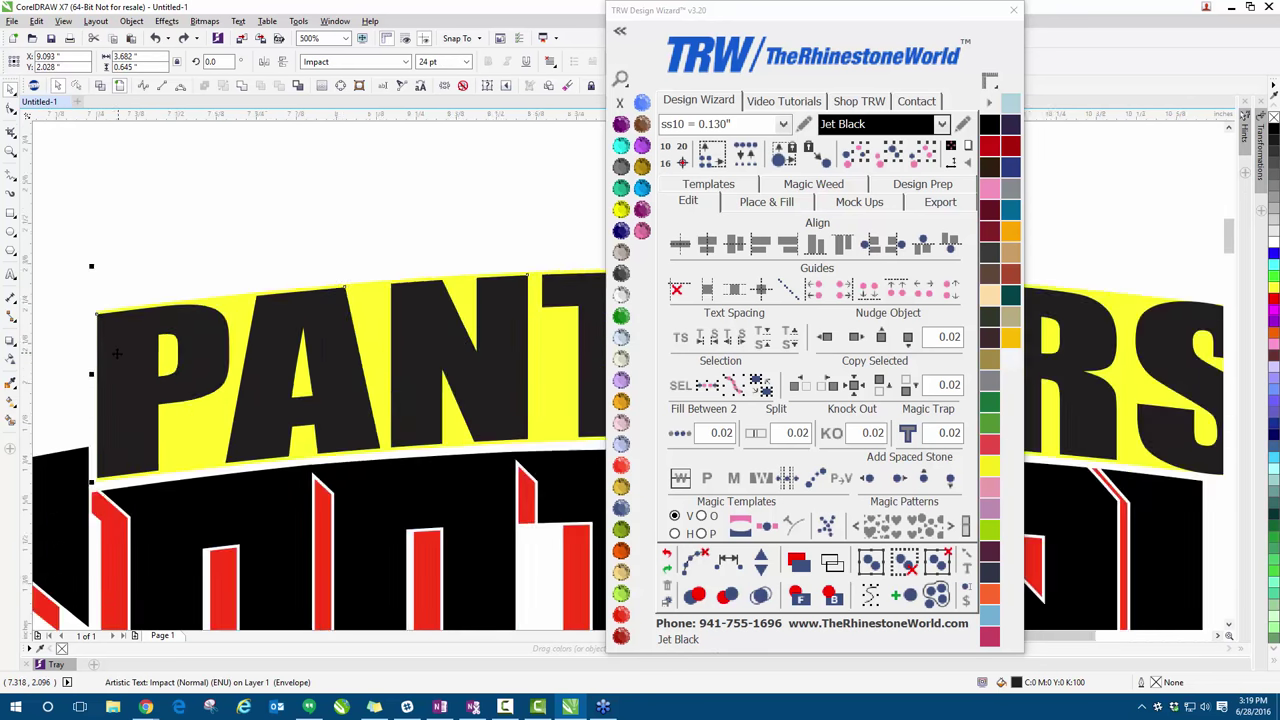
{"action": "left_click_drag", "start_coordinate": [72, 393], "coordinate": [82, 393]}
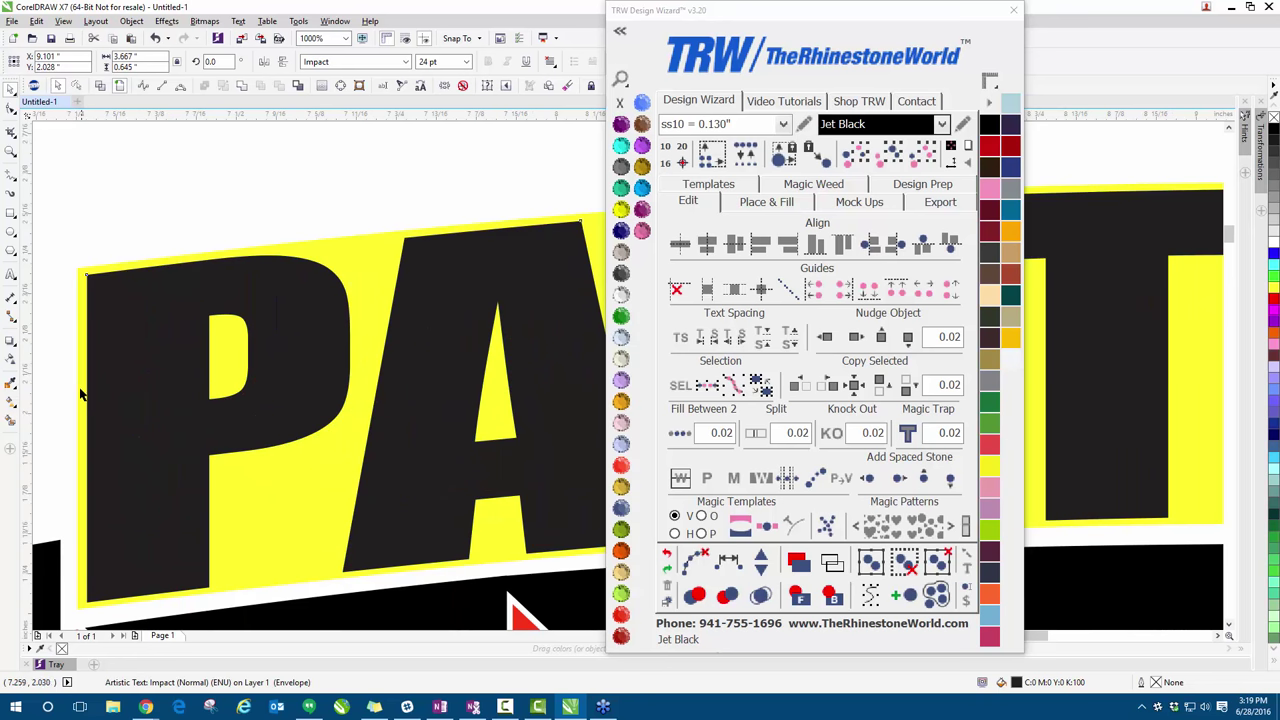
- Zoom out and marquee-select PANTHERS together with its yellow backing
{"action": "scroll", "coordinate": [80, 302], "scroll_direction": "down", "scroll_amount": 4}
{"action": "key", "text": "Escape"}
{"action": "scroll", "coordinate": [88, 236], "scroll_direction": "down", "scroll_amount": 2}
{"action": "left_click_drag", "start_coordinate": [55, 230], "coordinate": [386, 322]}
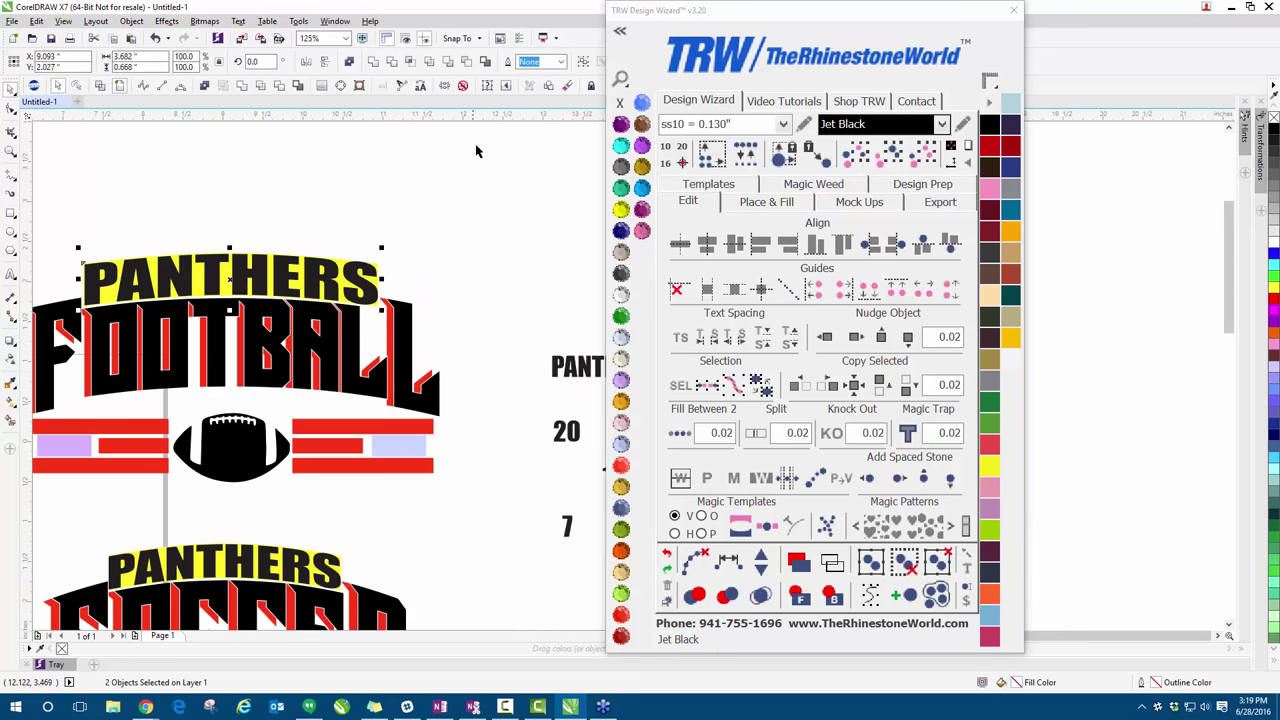
- Cut PANTHERS out of its backing with Back Minus Front and fill the backing black
{"action": "left_click", "coordinate": [468, 62]}
{"action": "scroll", "coordinate": [112, 288], "scroll_direction": "up", "scroll_amount": 2}
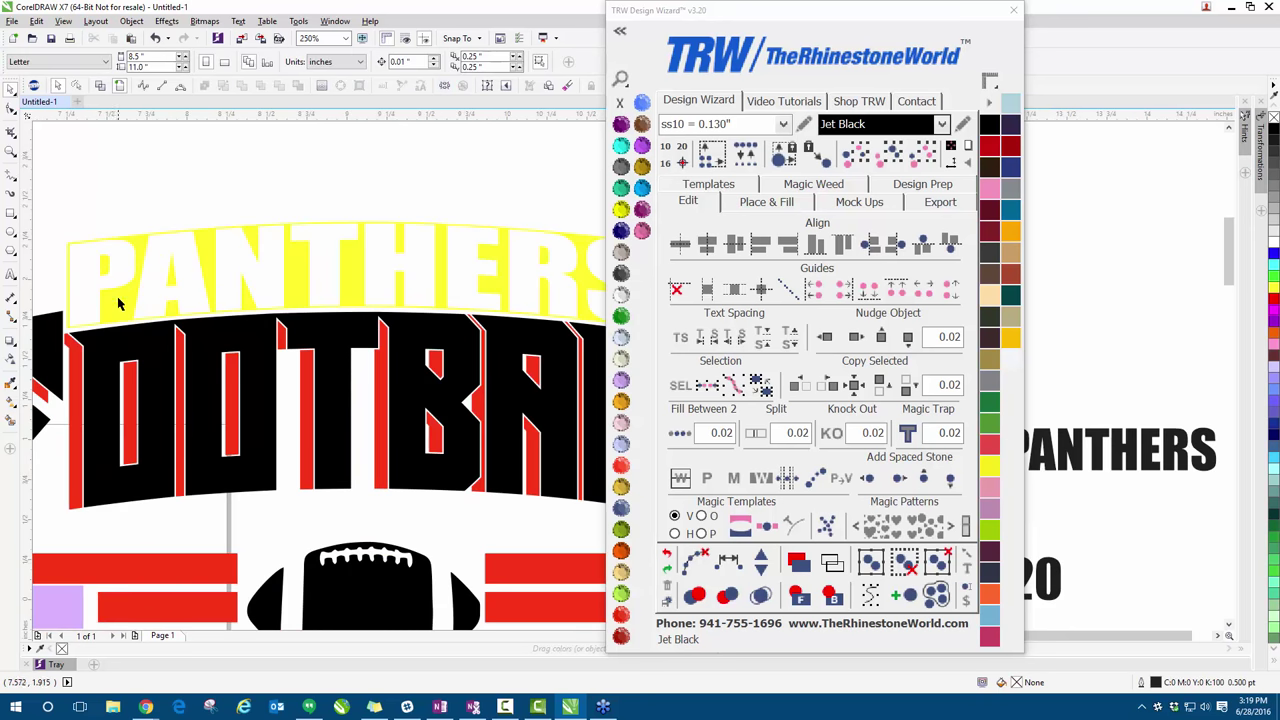
{"action": "left_click", "coordinate": [620, 272]}
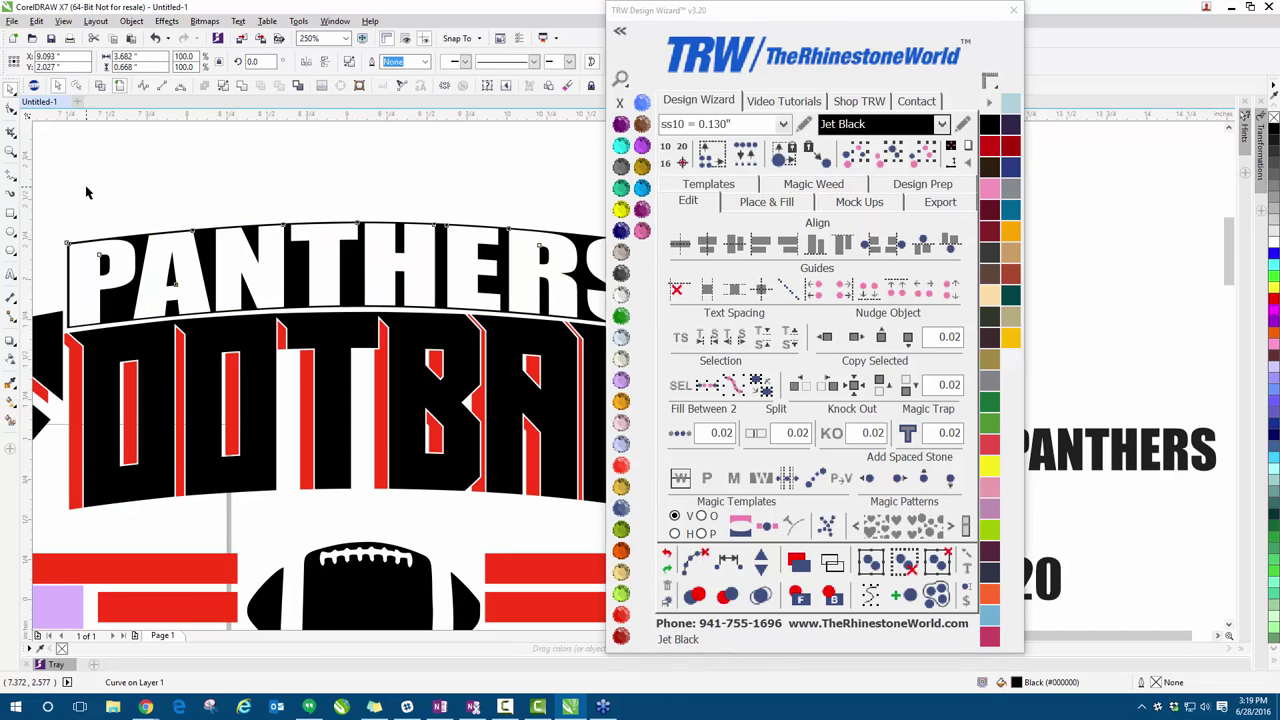
{"action": "left_click", "coordinate": [55, 248]}
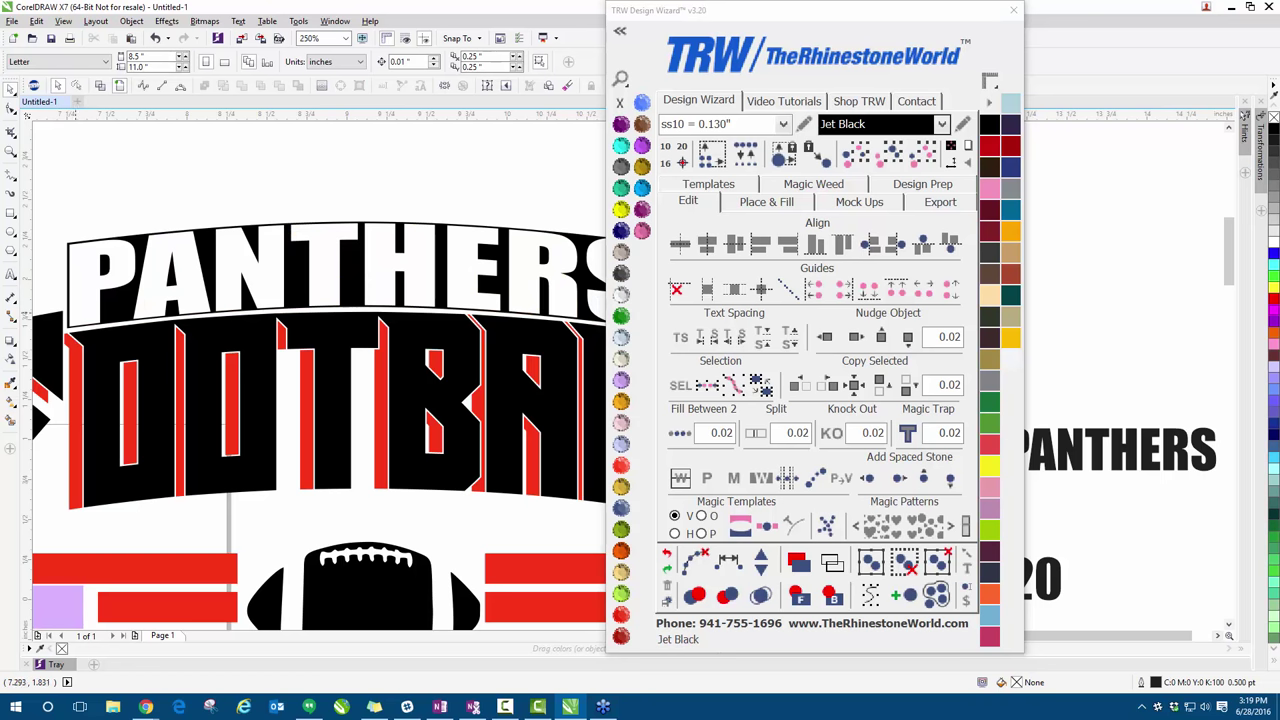
{"action": "scroll", "coordinate": [376, 290], "scroll_direction": "down", "scroll_amount": 2}
{"action": "scroll", "coordinate": [376, 290], "scroll_direction": "up", "scroll_amount": 4}
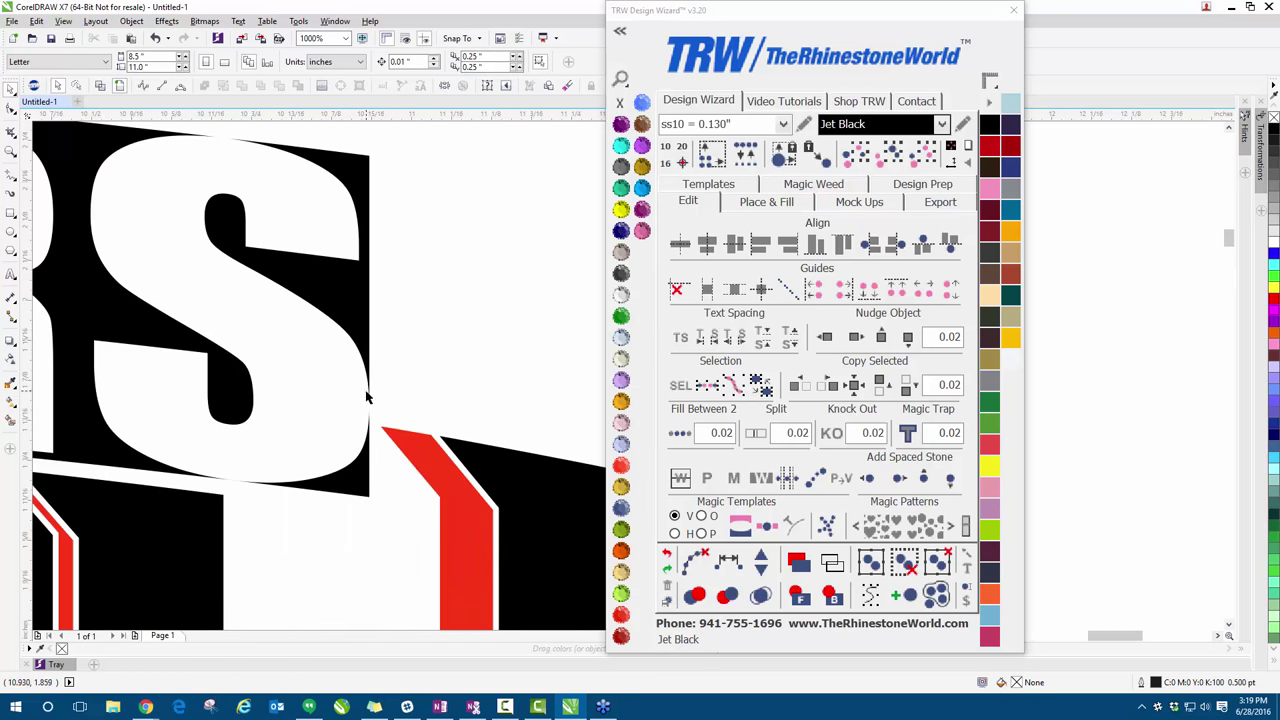
{"action": "scroll", "coordinate": [370, 393], "scroll_direction": "down", "scroll_amount": 6}
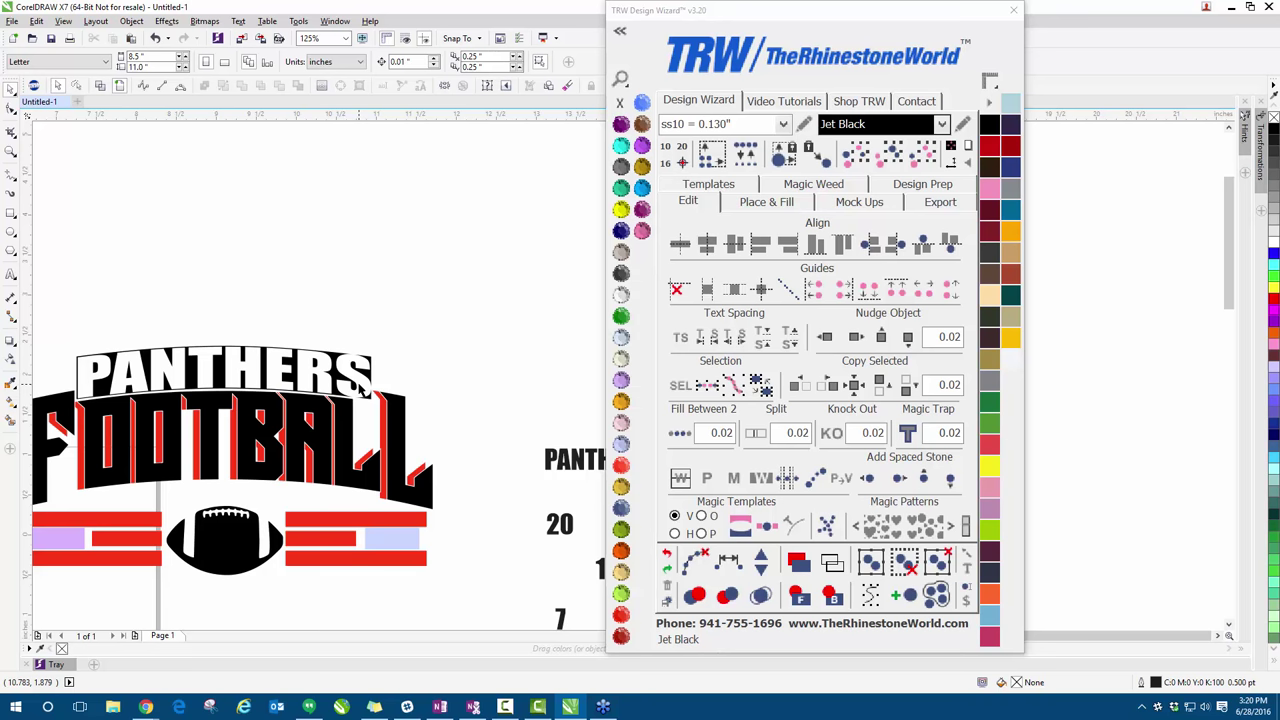
- Undo the last template fill so the yellow placeholder banners above each sport badge reappear empty
{"action": "scroll", "coordinate": [295, 385], "scroll_direction": "down", "scroll_amount": 5}
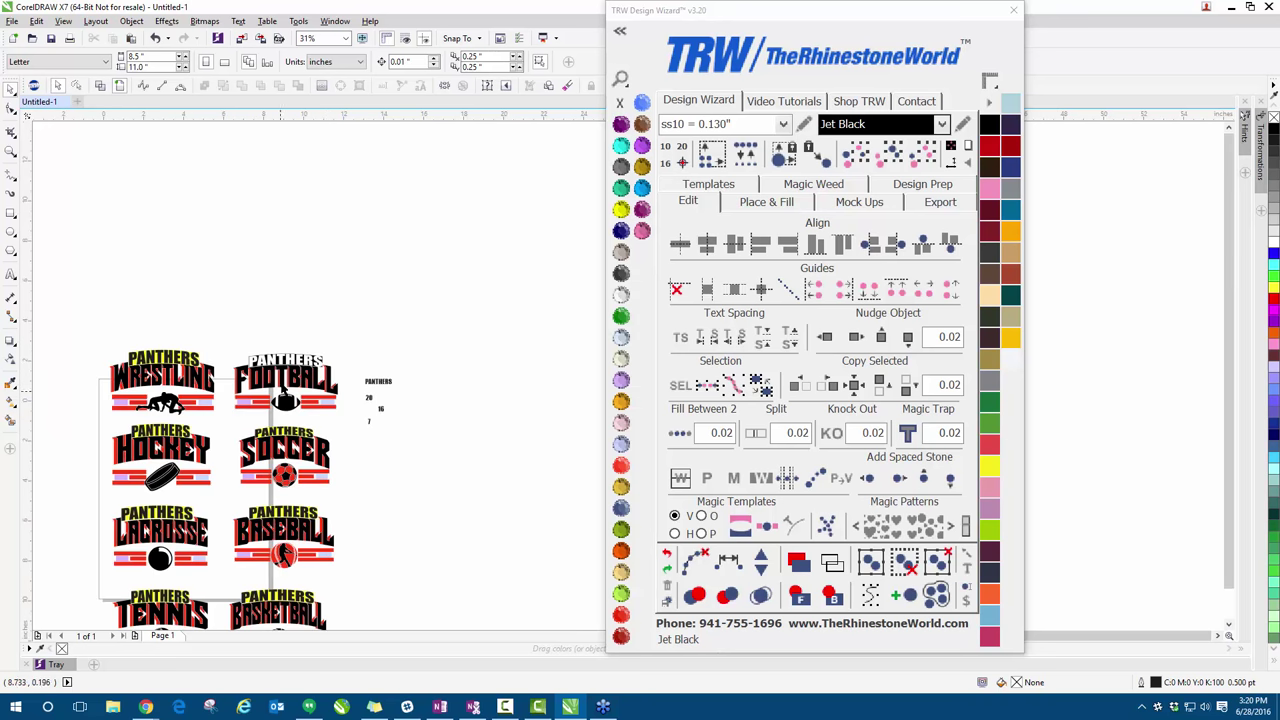
{"action": "left_click", "coordinate": [667, 562]}
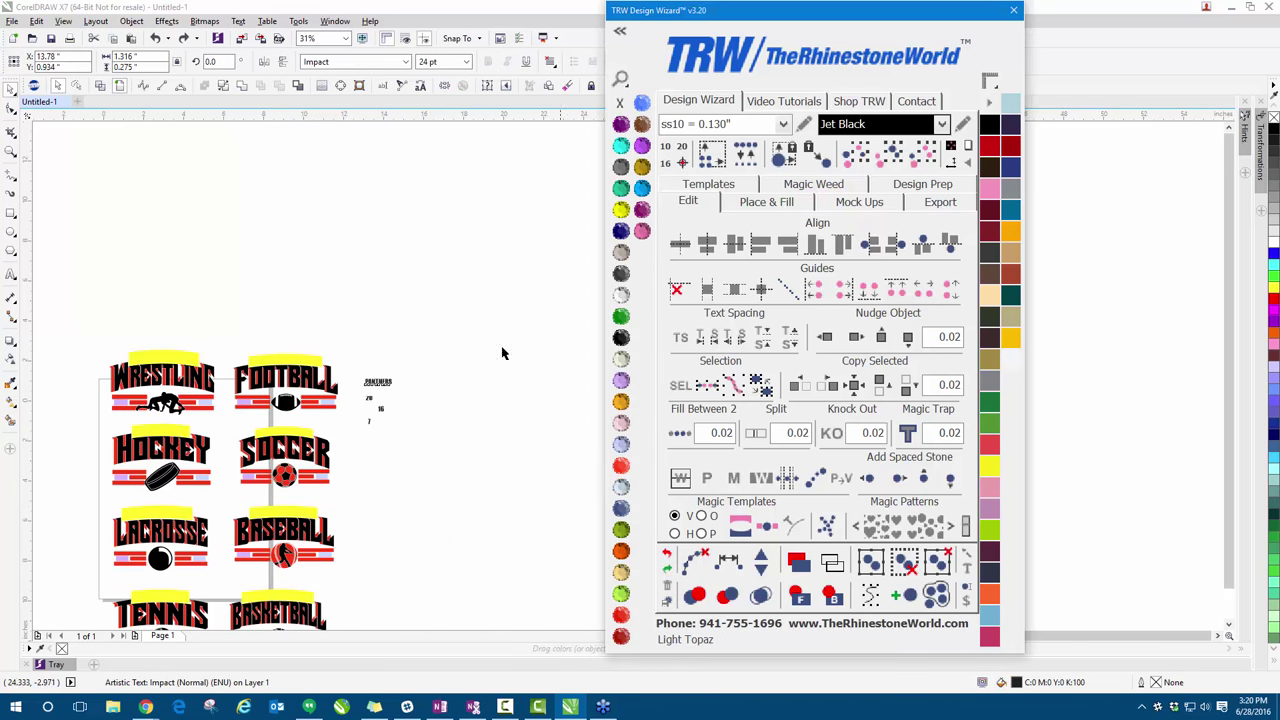
{"action": "left_click", "coordinate": [350, 352]}
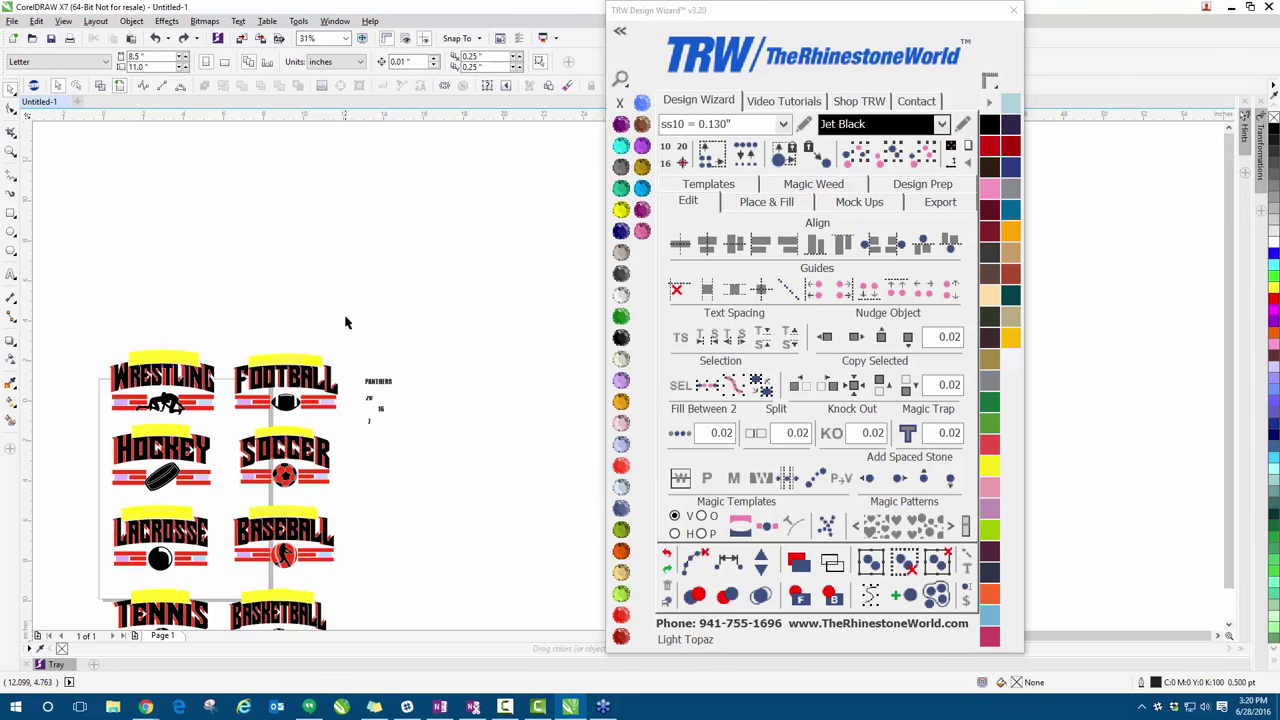
{"action": "scroll", "coordinate": [310, 392], "scroll_direction": "up", "scroll_amount": 2}
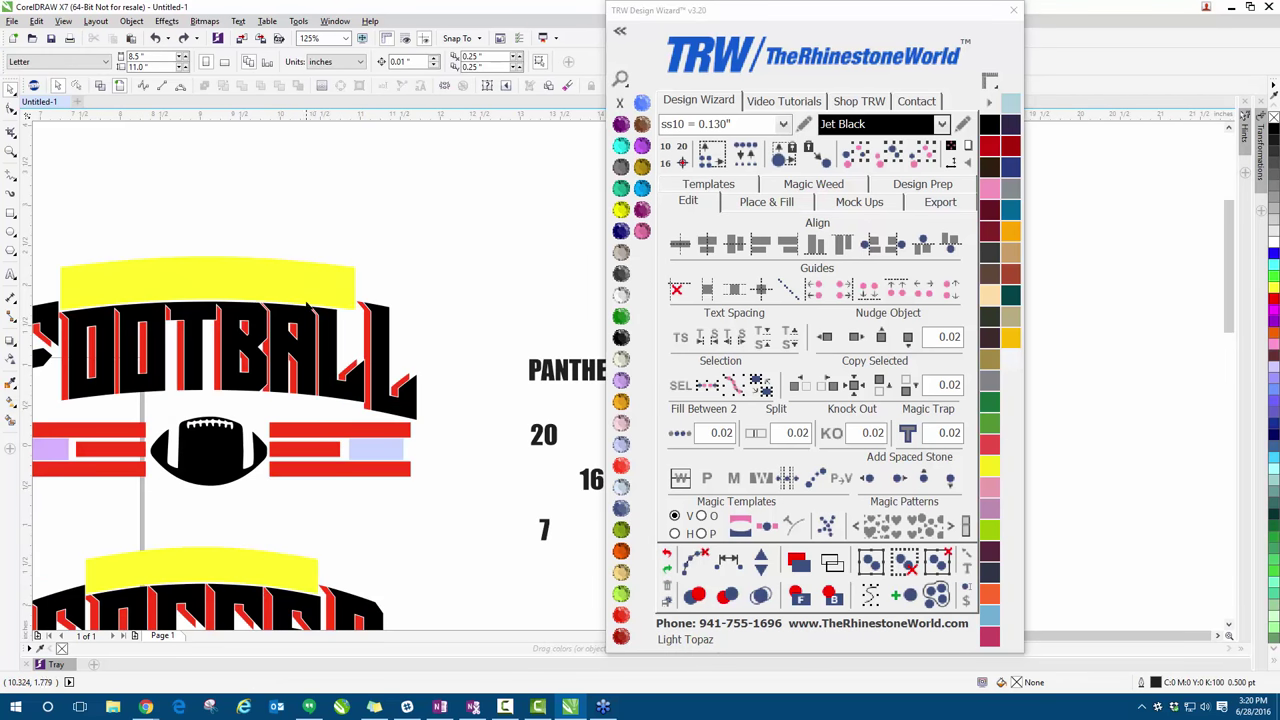
- Select all yellow placeholder bars by colour and add the PANTHERS text to the selection
{"action": "left_click", "coordinate": [297, 293]}
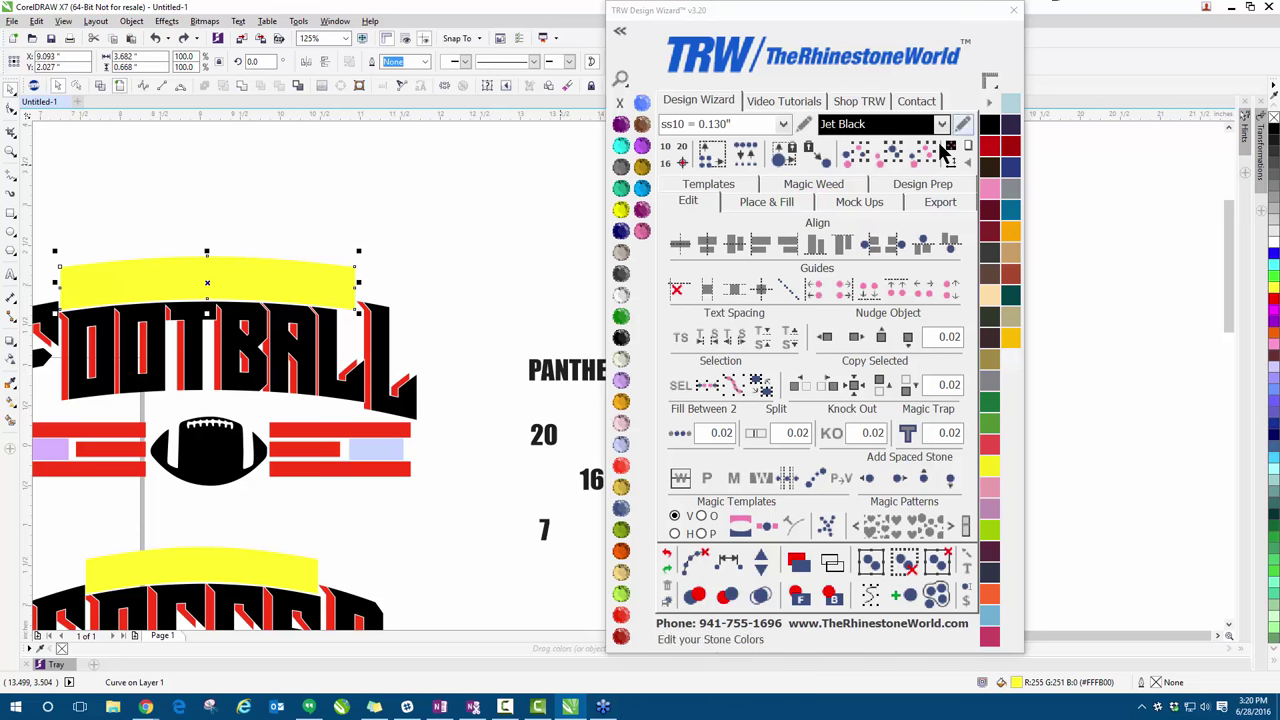
{"action": "left_click", "coordinate": [898, 160]}
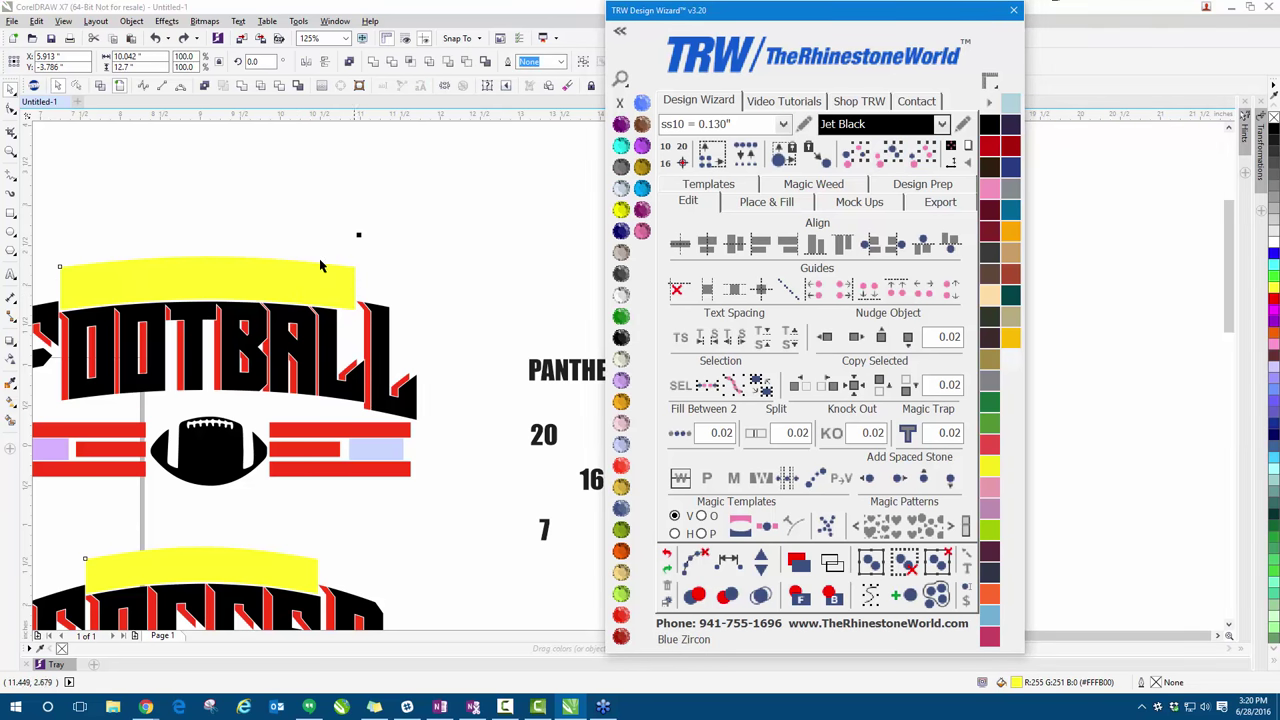
{"action": "scroll", "coordinate": [251, 280], "scroll_direction": "down", "scroll_amount": 1}
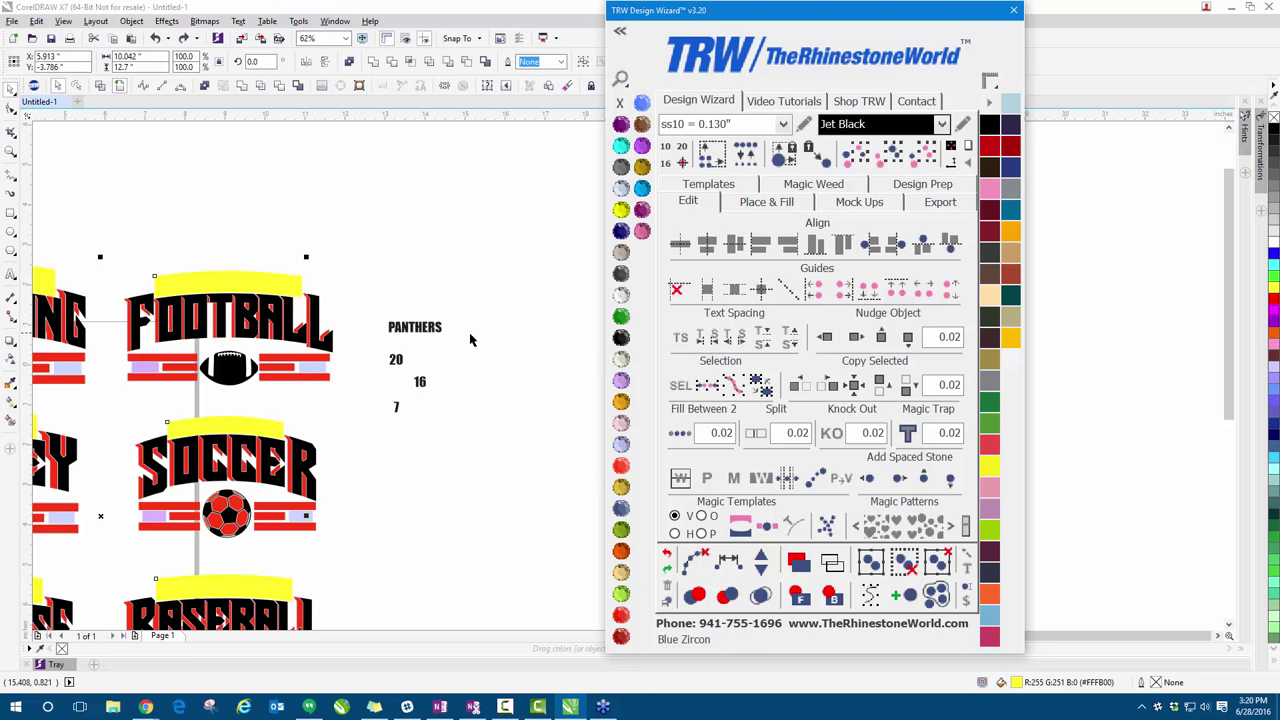
{"action": "scroll", "coordinate": [437, 338], "scroll_direction": "up", "scroll_amount": 1}
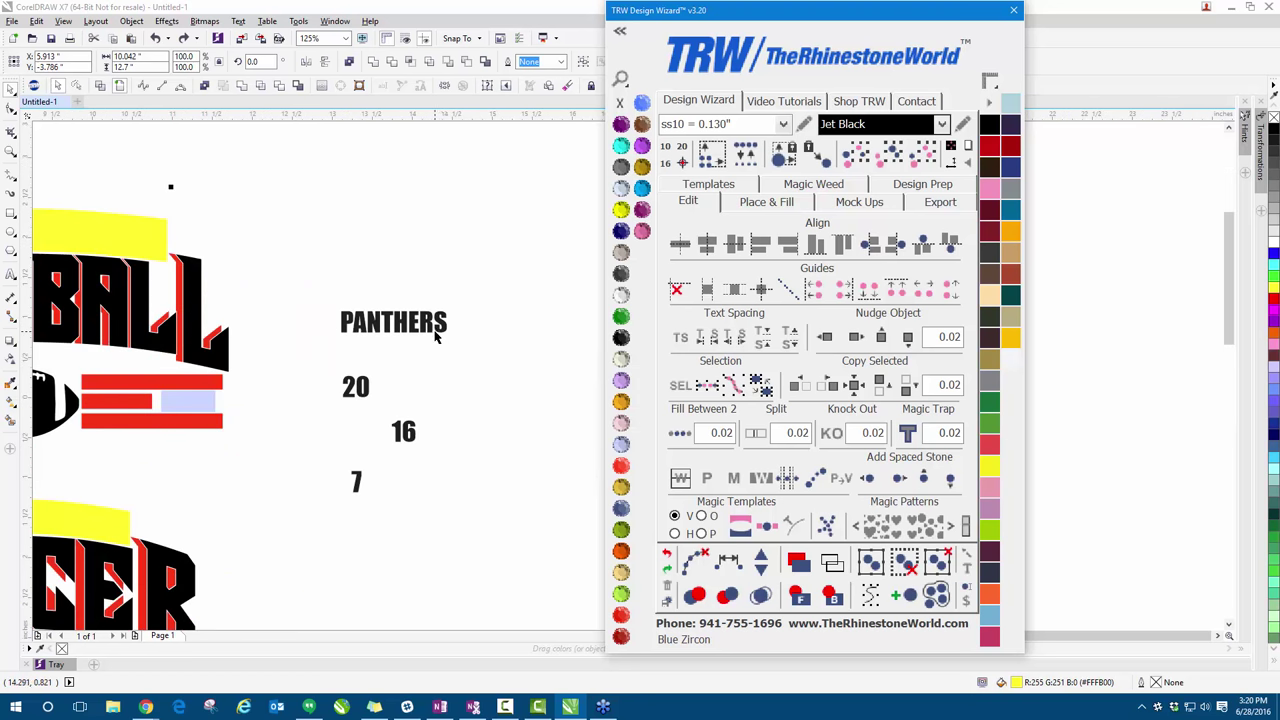
{"action": "left_click", "coordinate": [406, 331]}
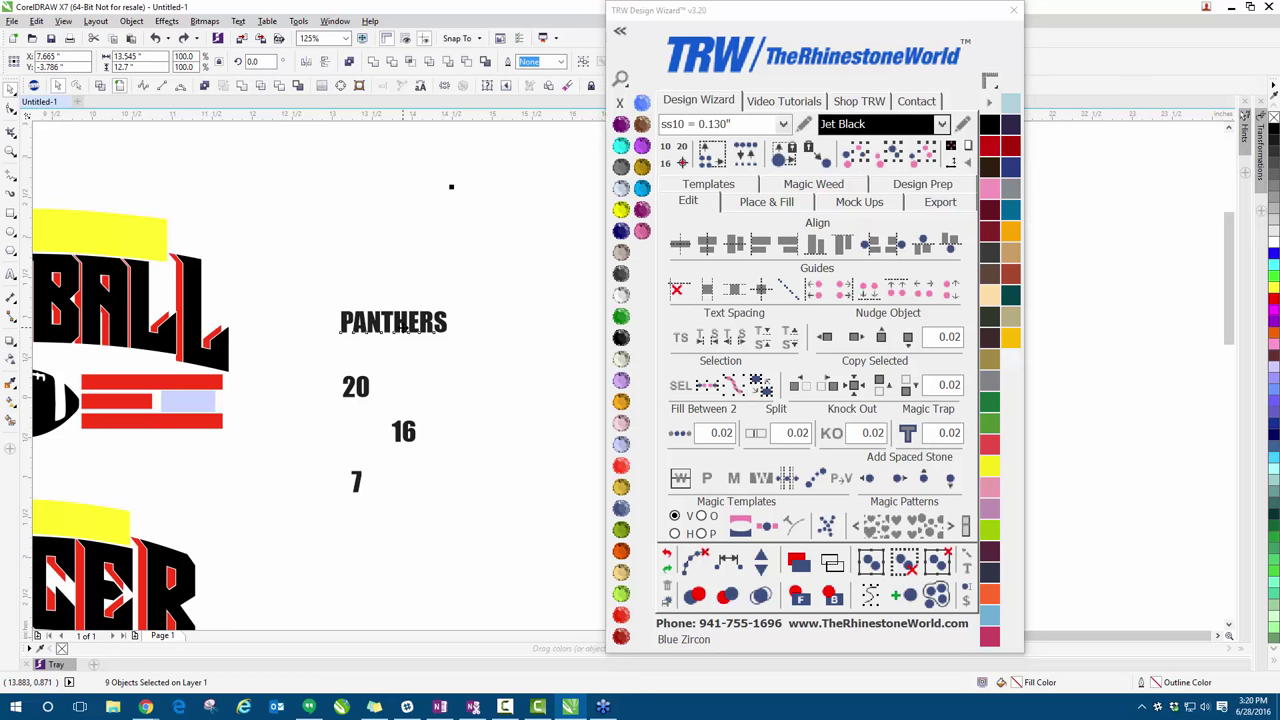
{"action": "scroll", "coordinate": [406, 331], "scroll_direction": "down", "scroll_amount": 1}
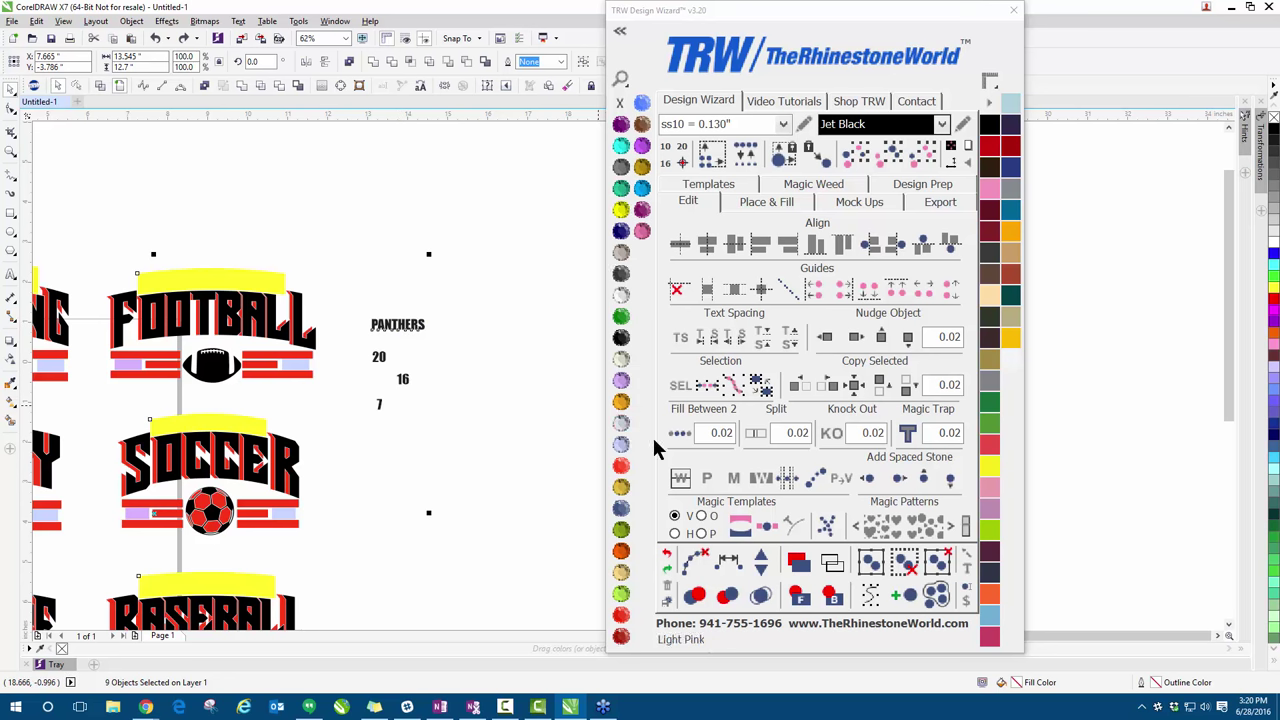
- Fill the yellow banners on FOOTBALL, SOCCER and BASEBALL with PANTHERS, then select a lilac bar
{"action": "left_click", "coordinate": [733, 524]}
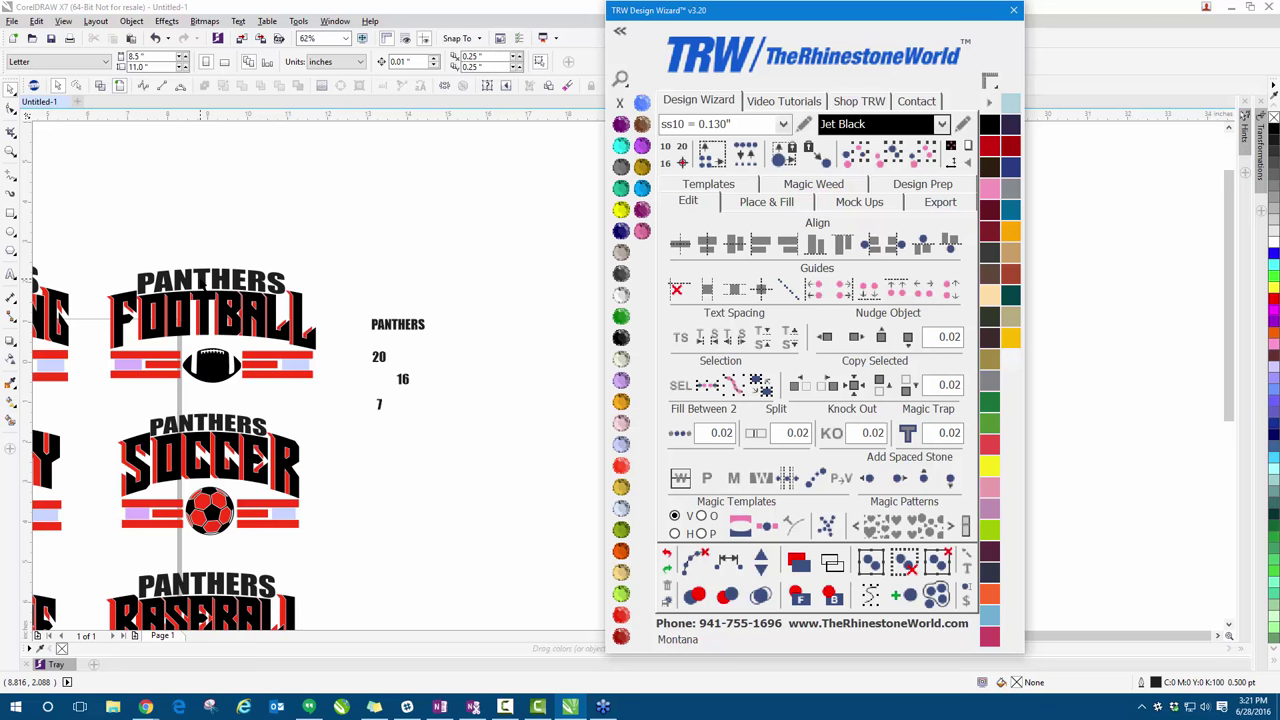
{"action": "scroll", "coordinate": [106, 398], "scroll_direction": "up", "scroll_amount": 2}
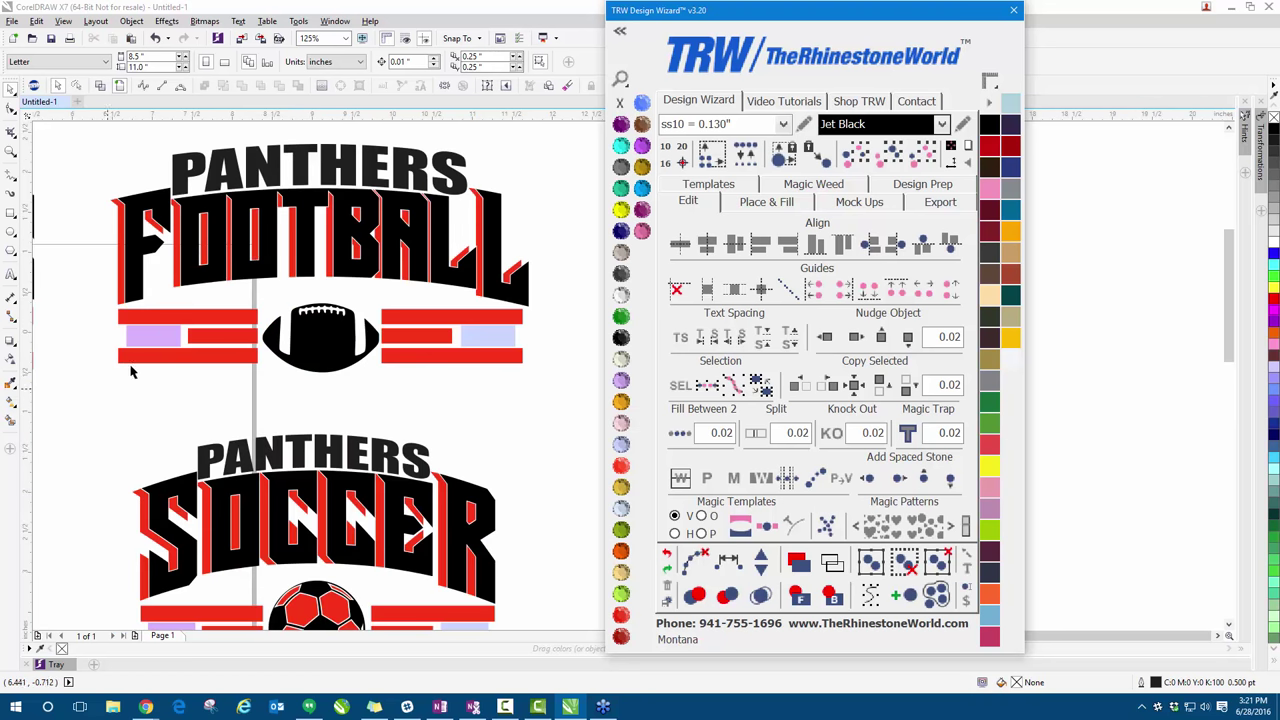
{"action": "scroll", "coordinate": [160, 334], "scroll_direction": "down", "scroll_amount": 2}
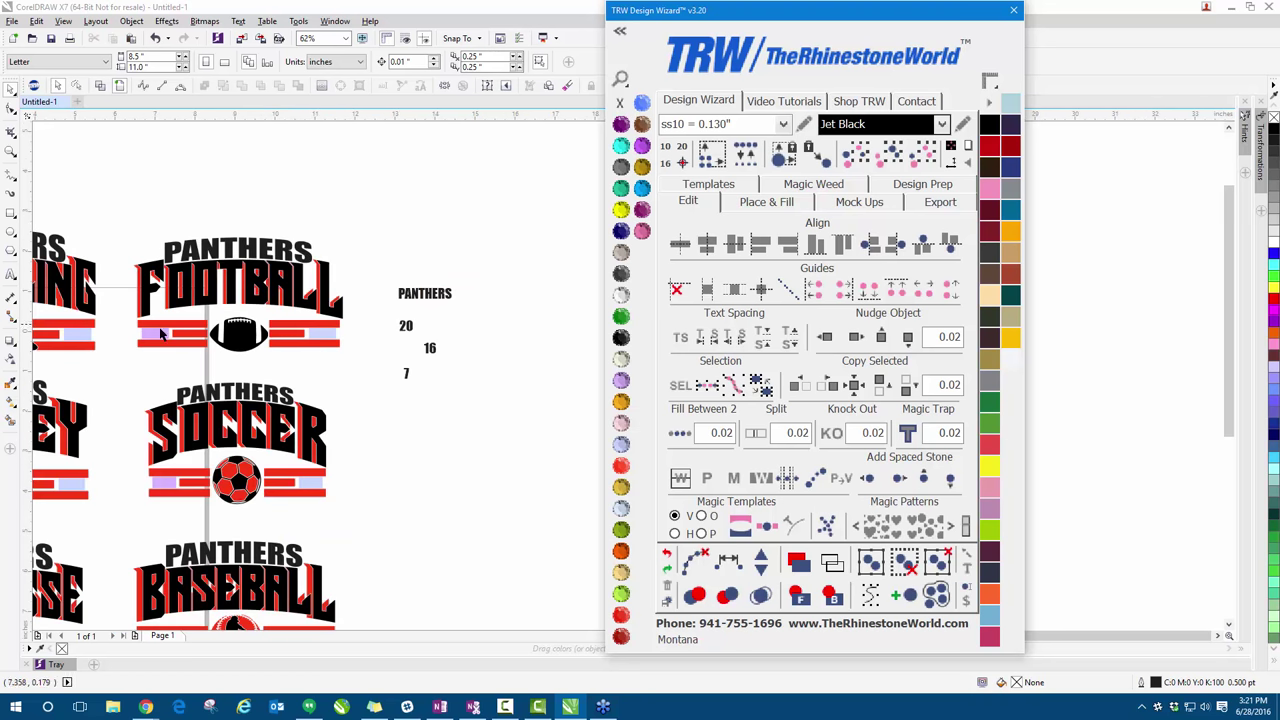
{"action": "scroll", "coordinate": [160, 334], "scroll_direction": "up", "scroll_amount": 2}
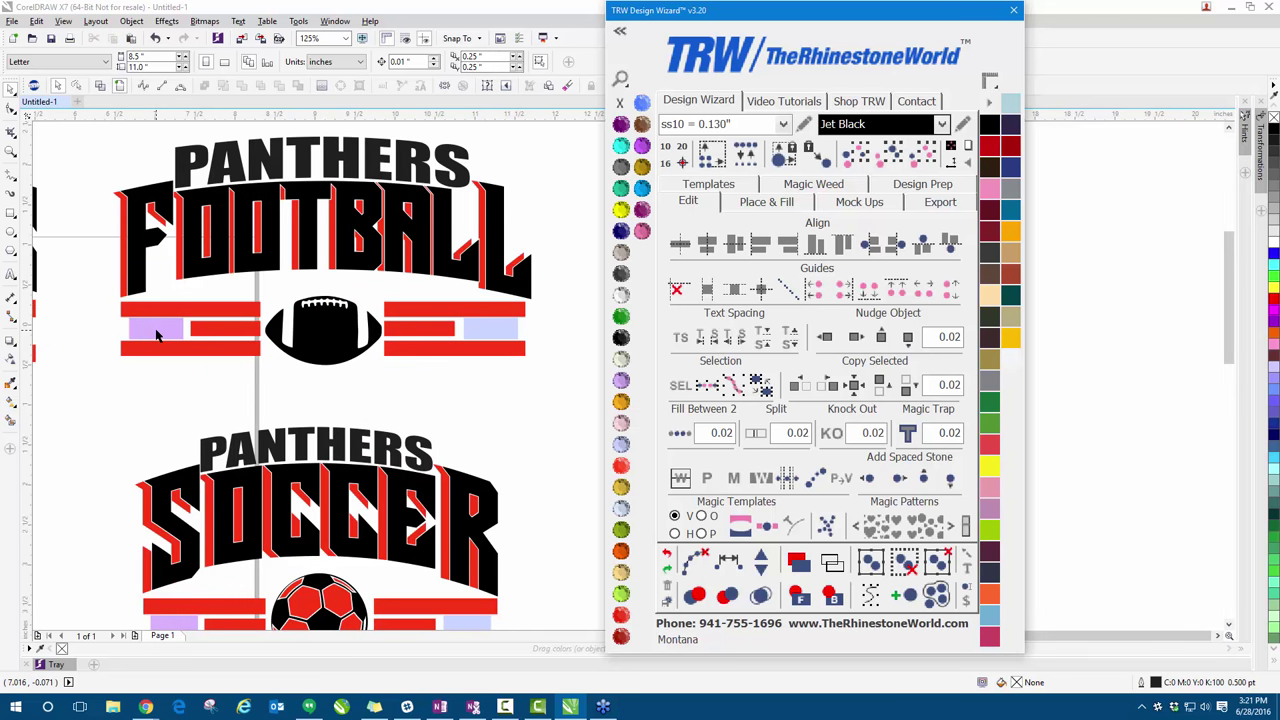
{"action": "left_click", "coordinate": [157, 334]}
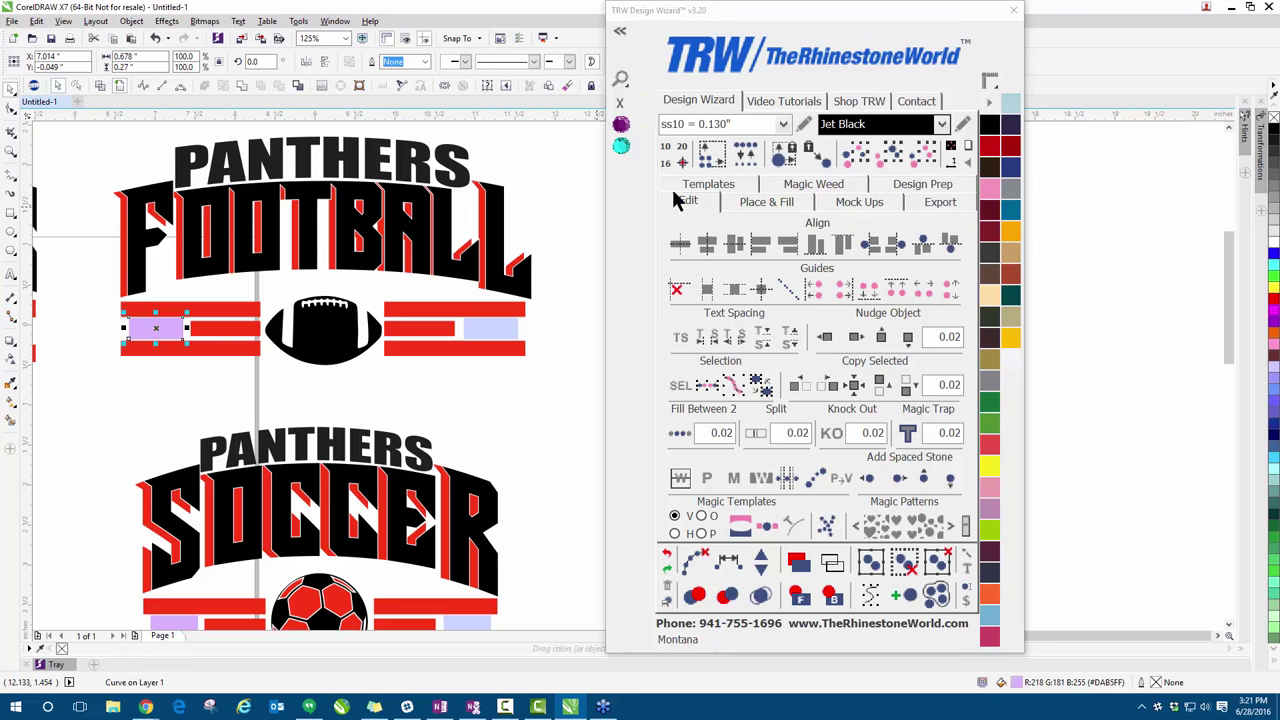
- Fill all lilac placeholders with the number 20 using Magic Templates
{"action": "left_click", "coordinate": [895, 160]}
{"action": "scroll", "coordinate": [130, 315], "scroll_direction": "down", "scroll_amount": 2}
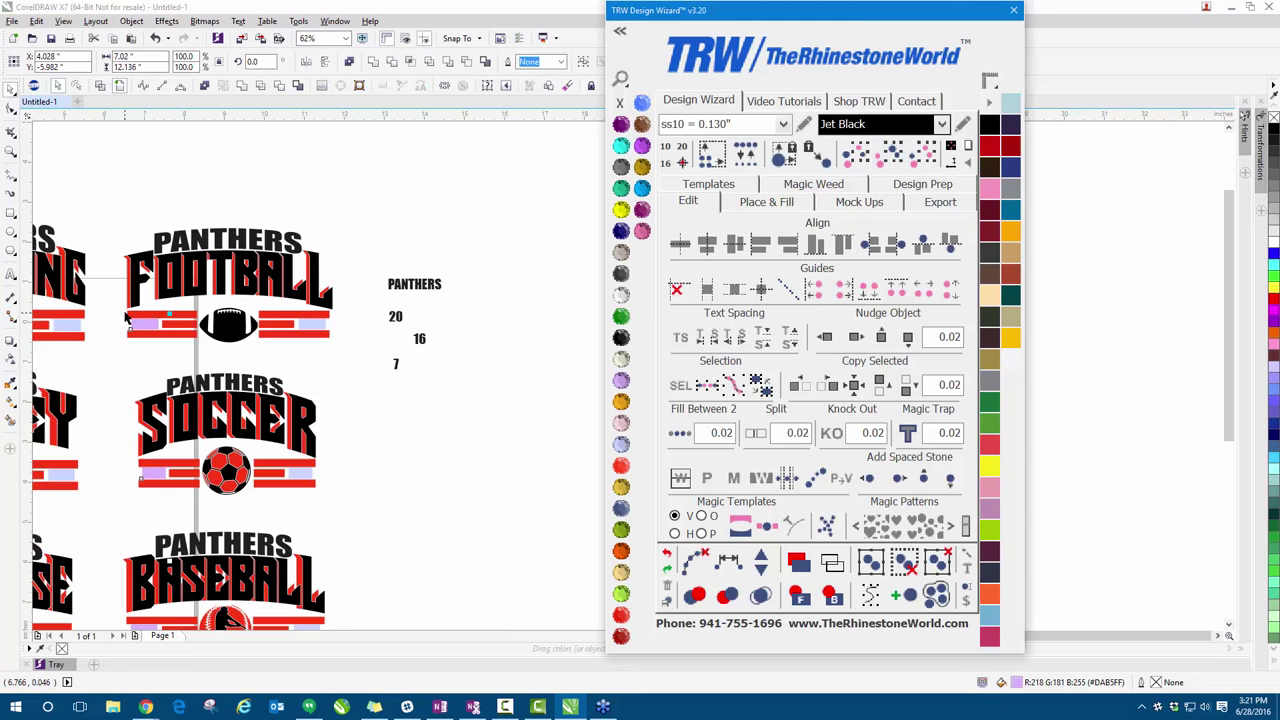
{"action": "scroll", "coordinate": [405, 318], "scroll_direction": "up", "scroll_amount": 2}
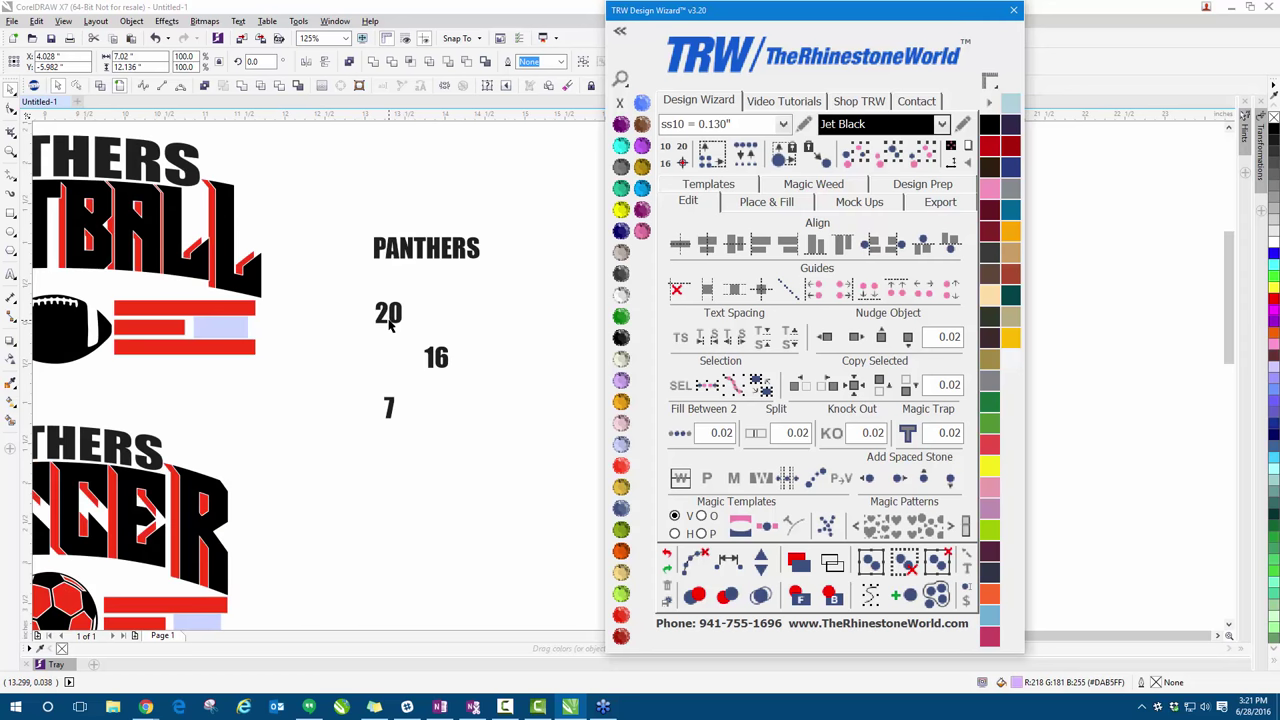
{"action": "left_click", "coordinate": [390, 320]}
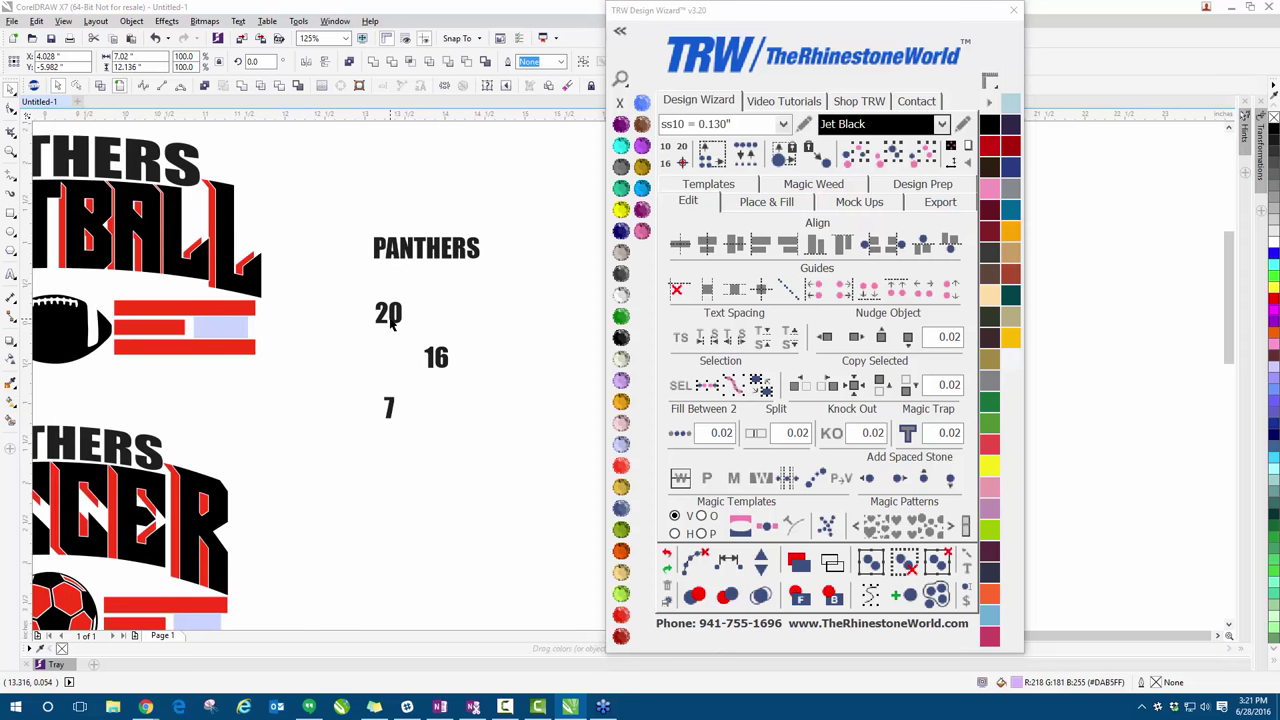
{"action": "left_click", "coordinate": [738, 525]}
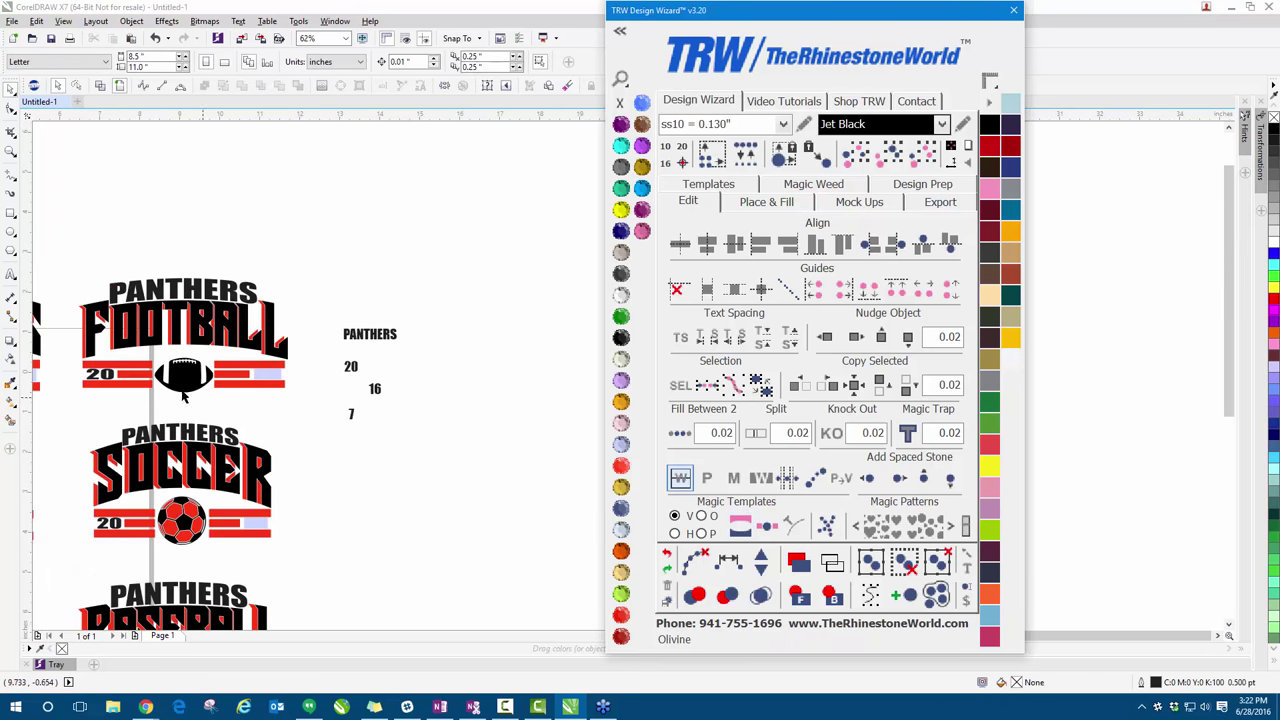
- Select every light-blue placeholder bar across the designs by colour
{"action": "left_click", "coordinate": [447, 380]}
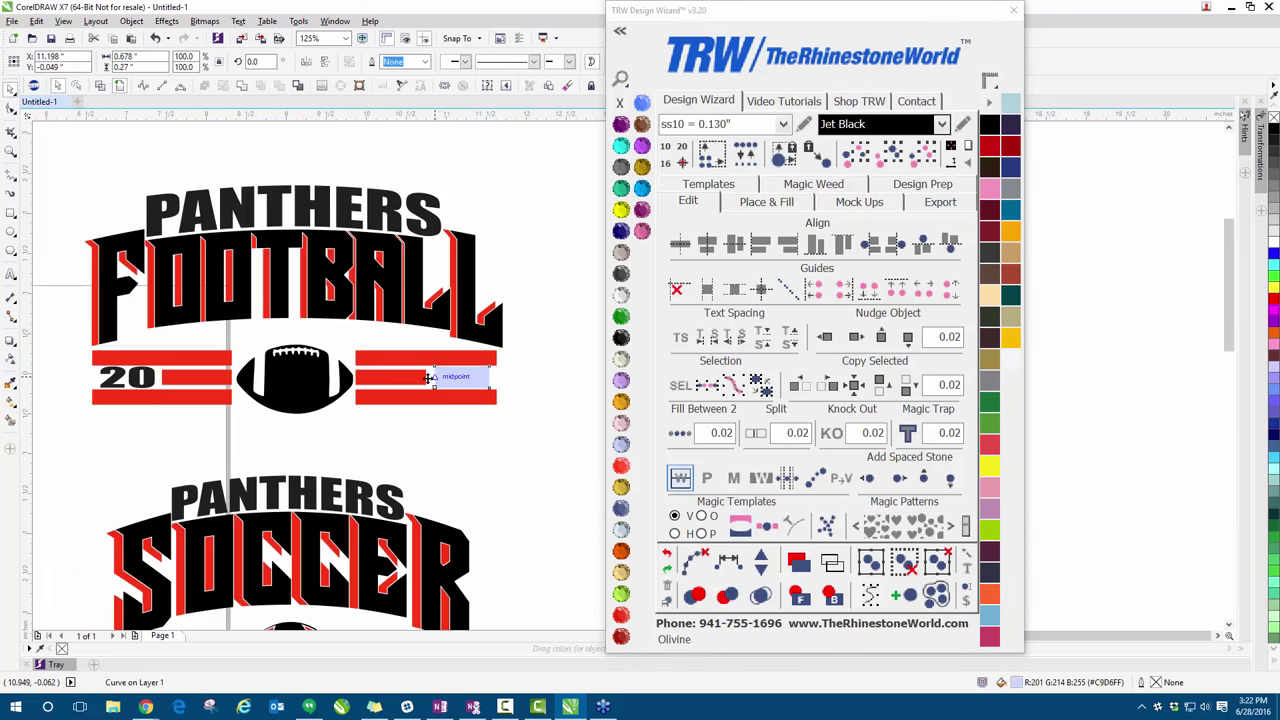
{"action": "scroll", "coordinate": [447, 380], "scroll_direction": "down", "scroll_amount": 1}
{"action": "left_click", "coordinate": [898, 160]}
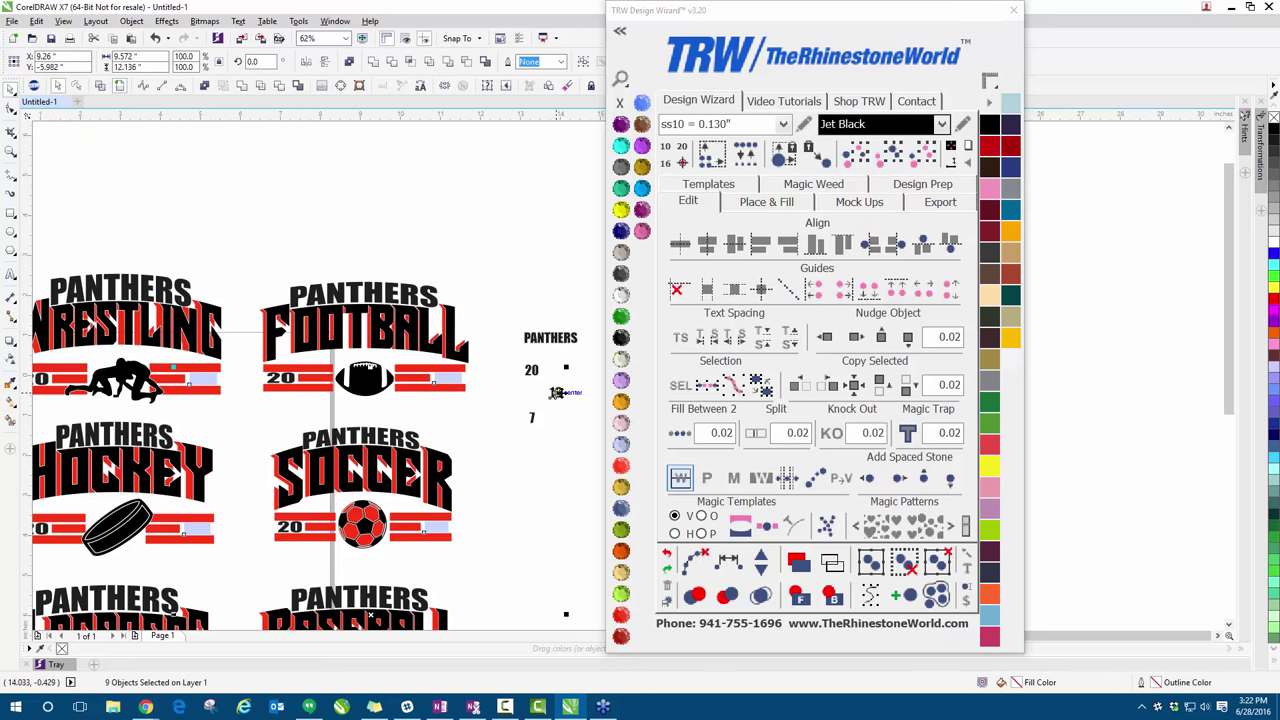
{"action": "scroll", "coordinate": [564, 394], "scroll_direction": "up", "scroll_amount": 1}
- Fill the light-blue placeholders with 16, then select the 7 text
{"action": "left_click", "coordinate": [738, 528]}
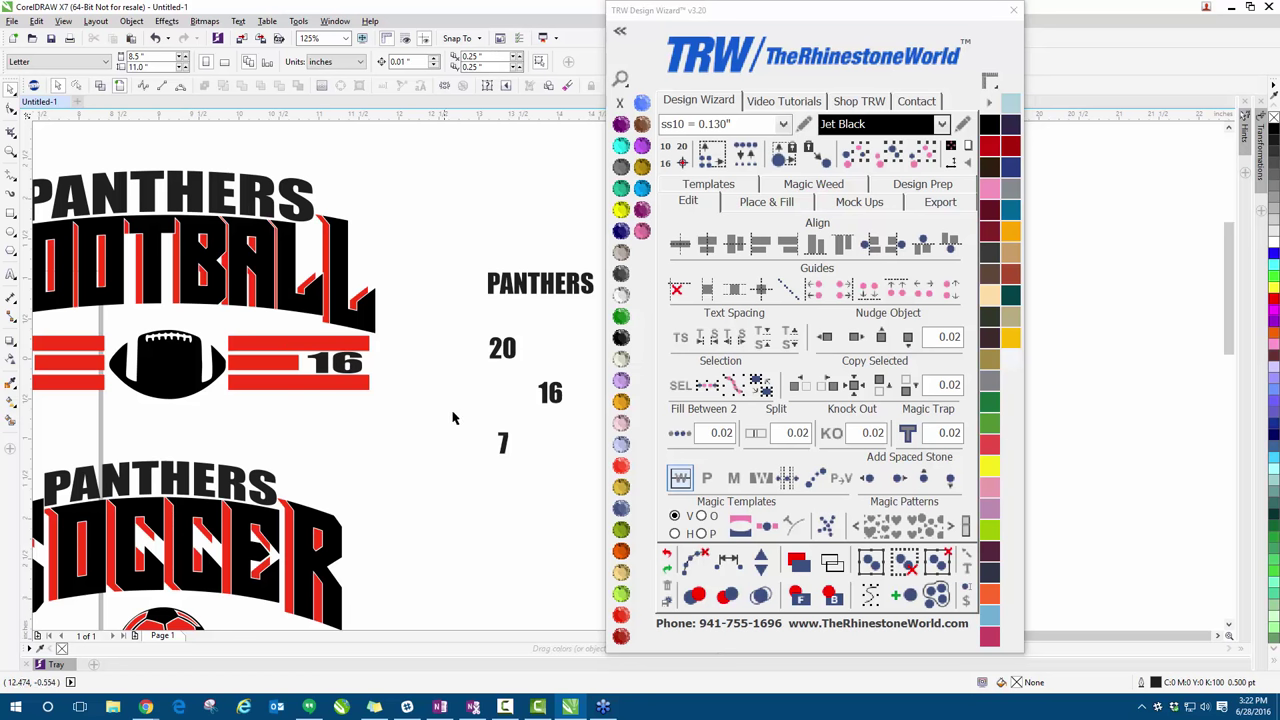
{"action": "left_click", "coordinate": [503, 445]}
{"action": "scroll", "coordinate": [290, 410], "scroll_direction": "down", "scroll_amount": 2}
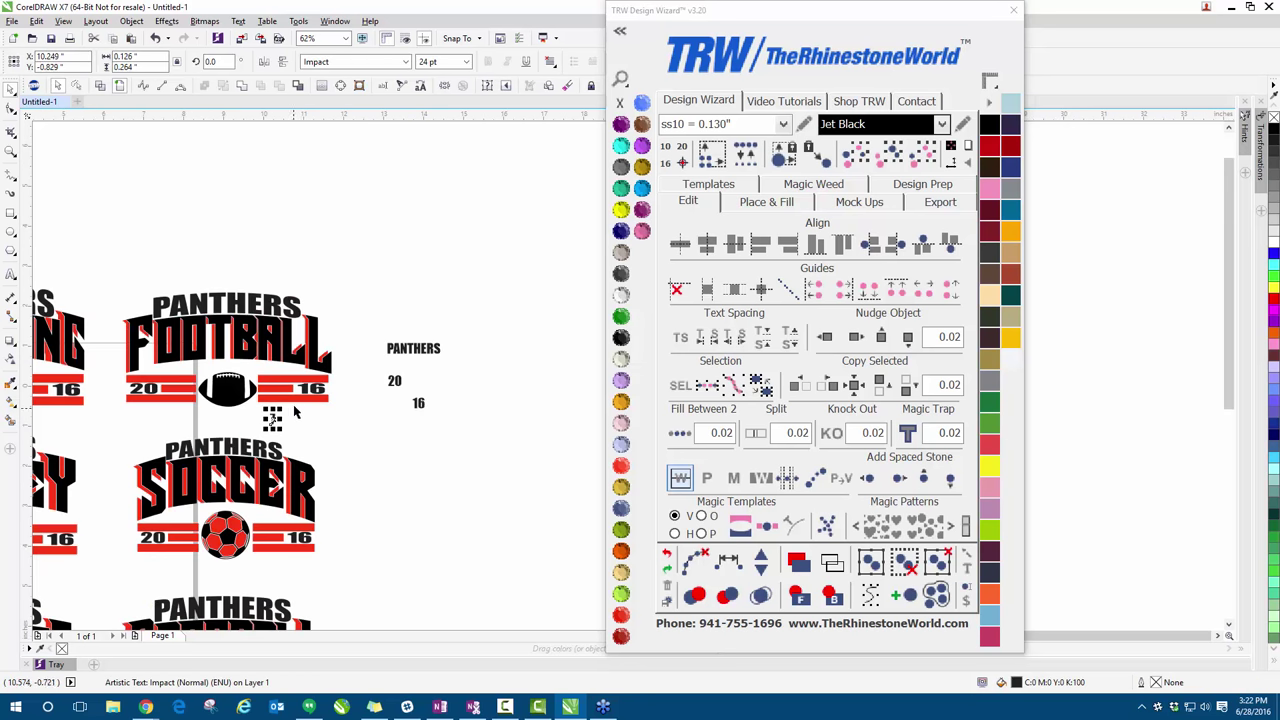
{"action": "scroll", "coordinate": [175, 525], "scroll_direction": "down", "scroll_amount": 2}
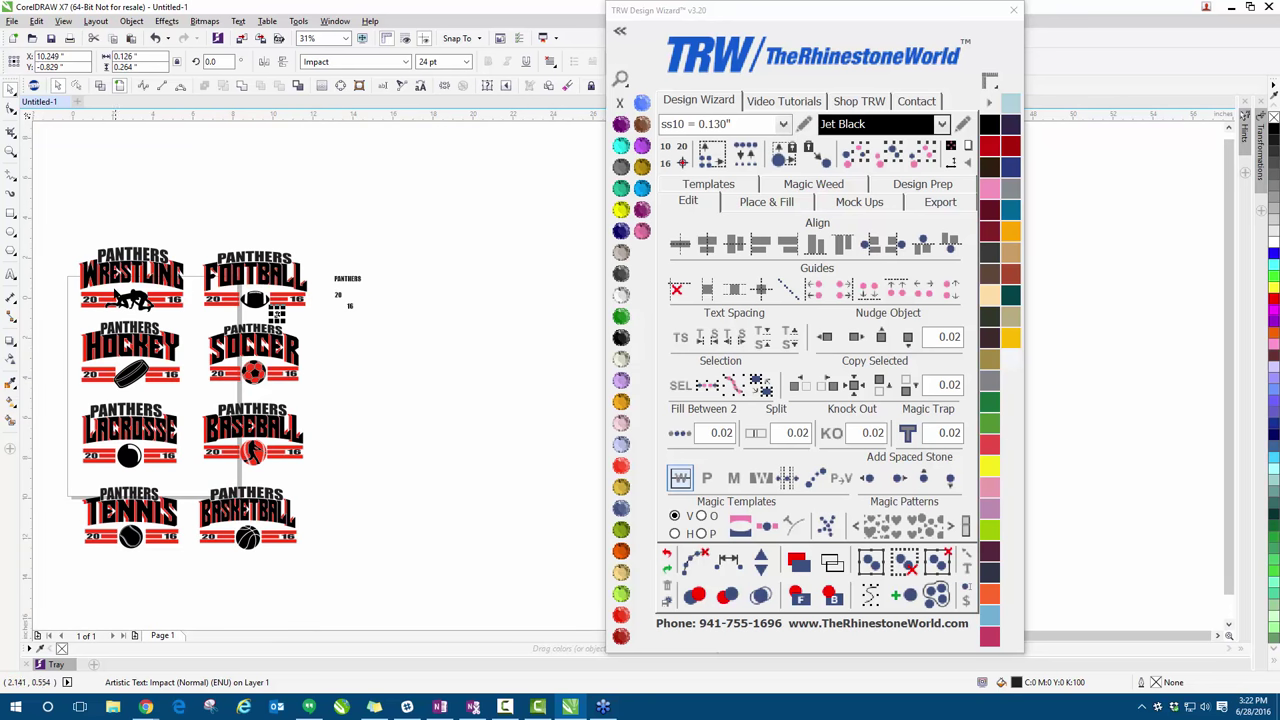
{"action": "scroll", "coordinate": [103, 333], "scroll_direction": "up", "scroll_amount": 1}
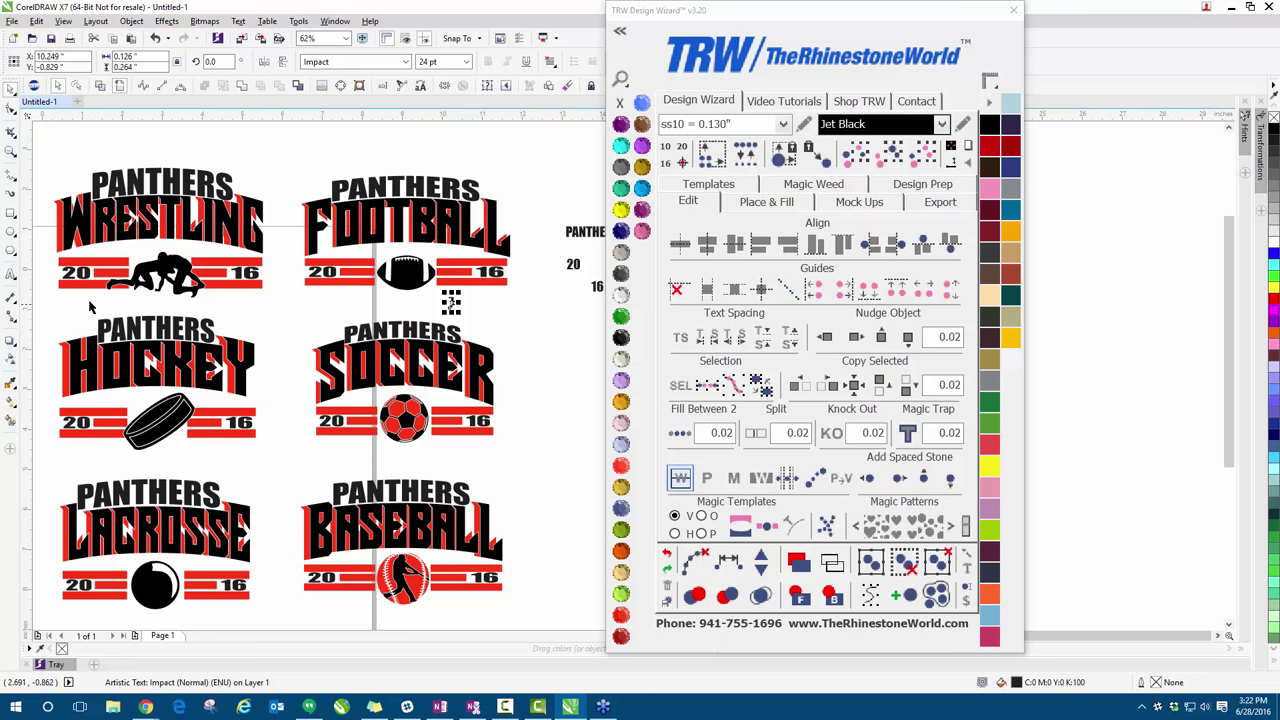
{"action": "scroll", "coordinate": [192, 272], "scroll_direction": "down", "scroll_amount": 1}
- Delete the left column and the Soccer, Baseball and Basketball designs, keeping only Football
{"action": "left_click", "coordinate": [107, 190]}
{"action": "left_click_drag", "start_coordinate": [98, 187], "coordinate": [231, 548]}
{"action": "key", "text": "Delete"}
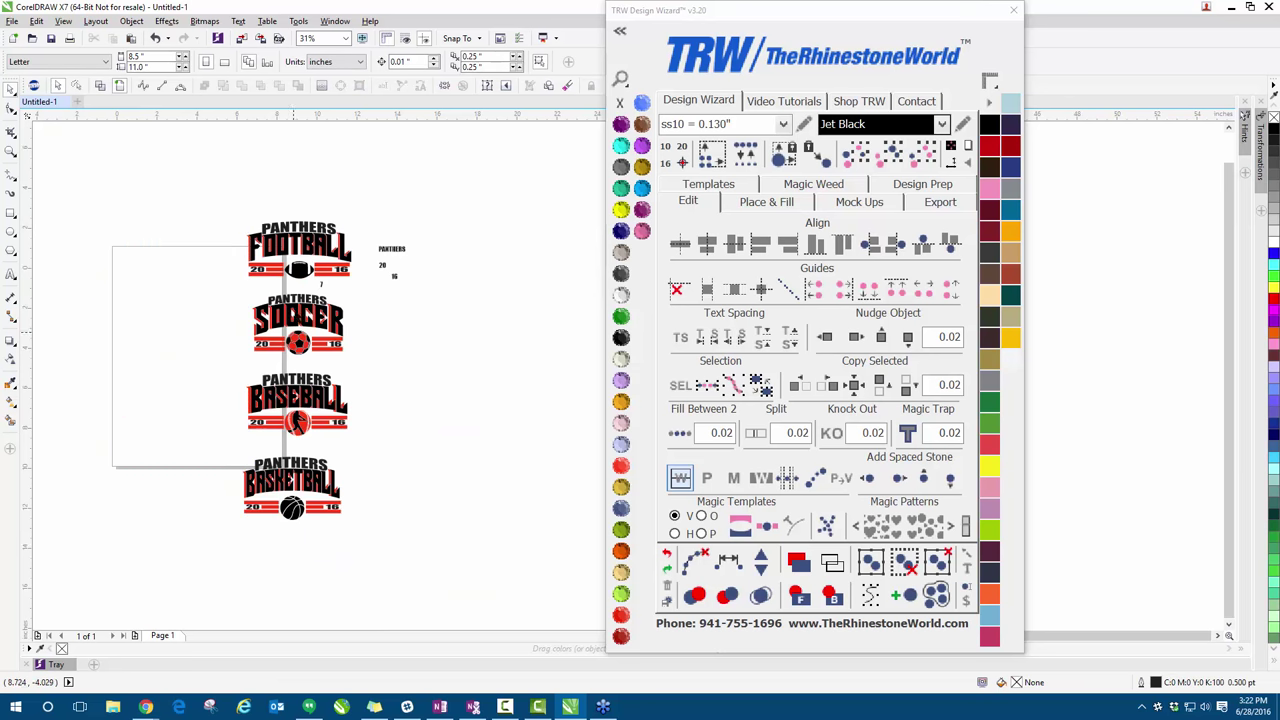
{"action": "left_click_drag", "start_coordinate": [216, 286], "coordinate": [378, 544]}
{"action": "key", "text": "Delete"}
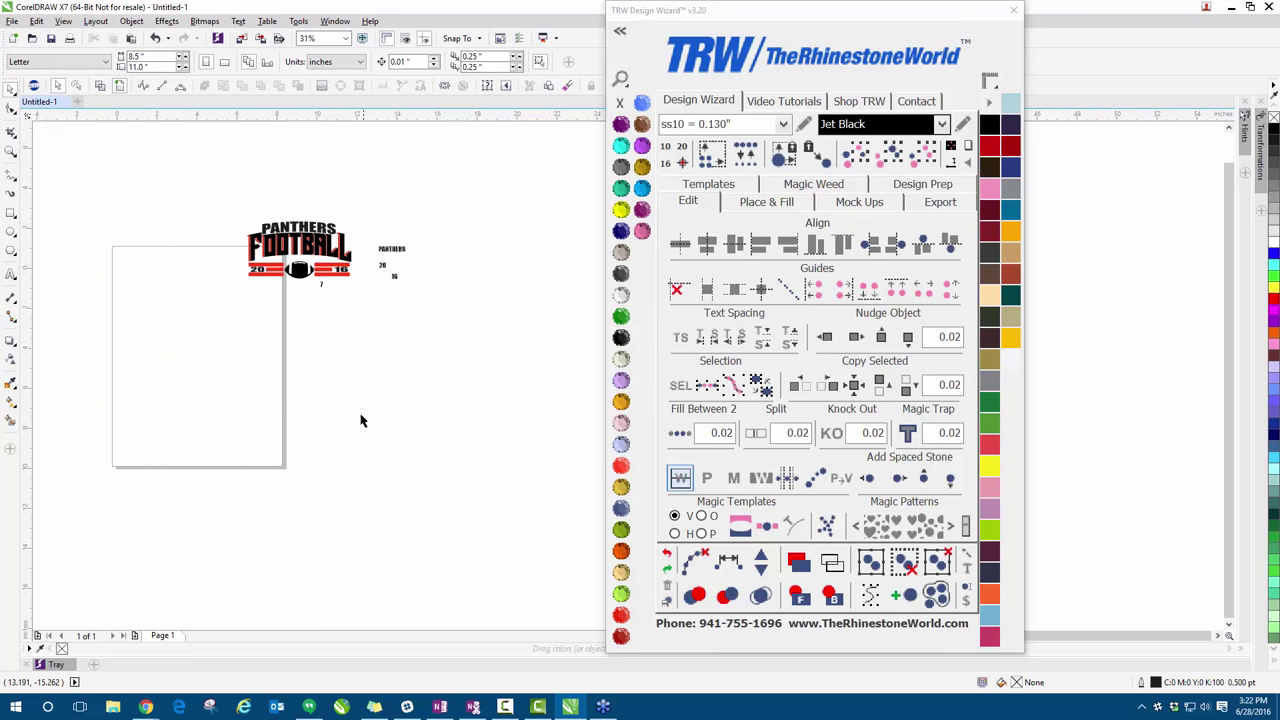
- Move the whole Football design onto the page
{"action": "left_click_drag", "start_coordinate": [208, 182], "coordinate": [346, 323]}
{"action": "left_click_drag", "start_coordinate": [346, 255], "coordinate": [258, 282]}
{"action": "left_click", "coordinate": [266, 314]}
{"action": "scroll", "coordinate": [266, 314], "scroll_direction": "up", "scroll_amount": 4}
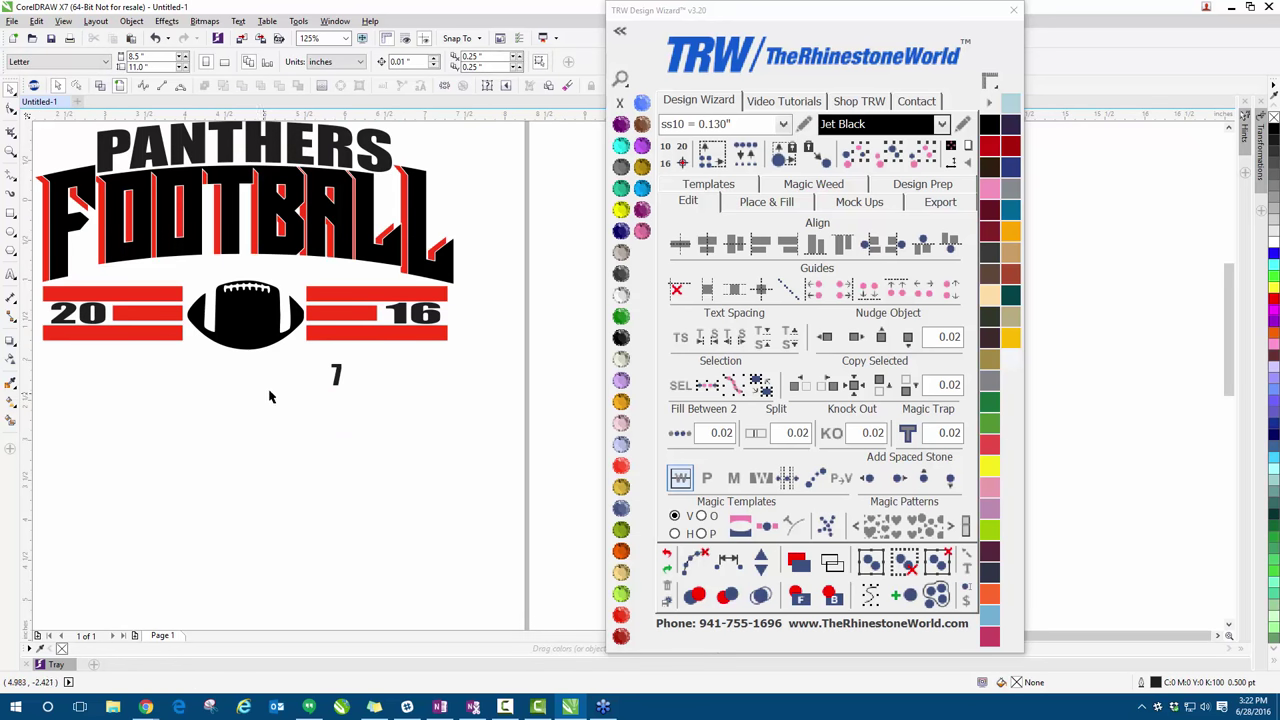
- Place the 7 centred beneath the Football badge and enlarge it
{"action": "left_click_drag", "start_coordinate": [336, 375], "coordinate": [251, 376]}
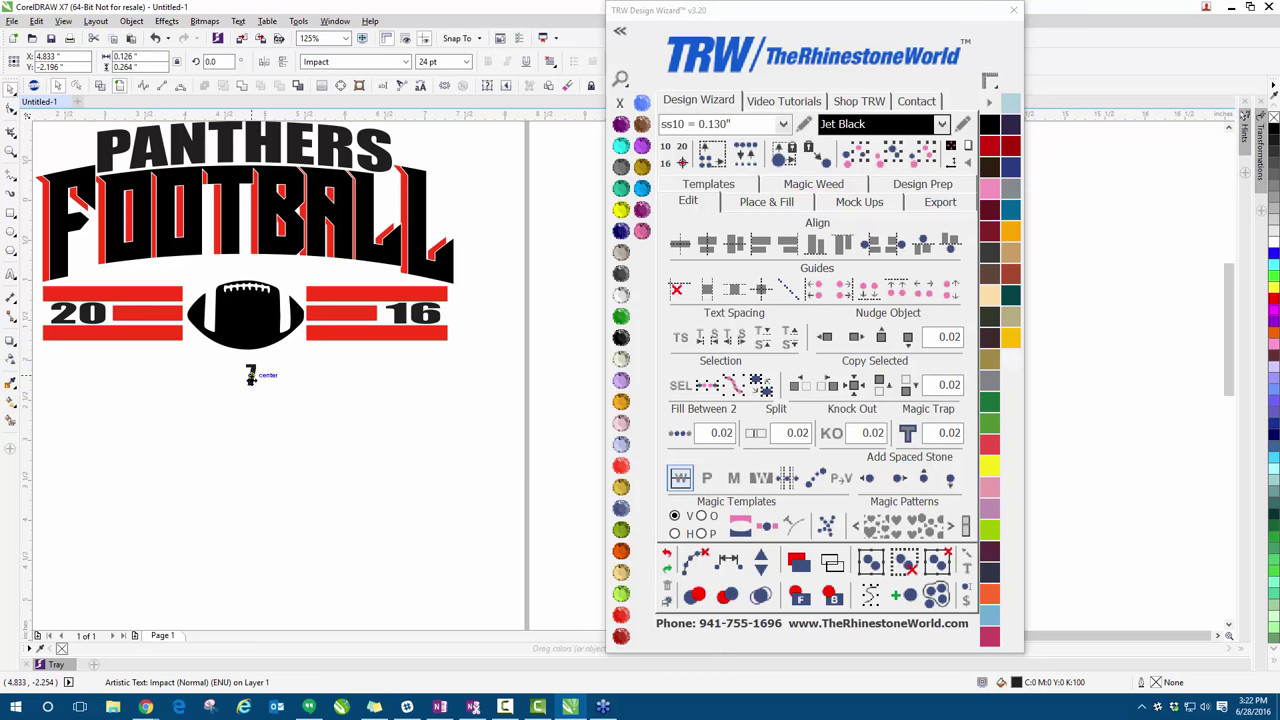
{"action": "left_click", "coordinate": [252, 376]}
{"action": "left_click", "coordinate": [252, 376]}
{"action": "mouse_move", "coordinate": [263, 395]}
{"action": "left_mouse_down"}
{"action": "mouse_move", "coordinate": [282, 416]}
{"action": "mouse_move", "coordinate": [272, 402]}
{"action": "left_mouse_up"}
{"action": "left_click", "coordinate": [286, 363]}
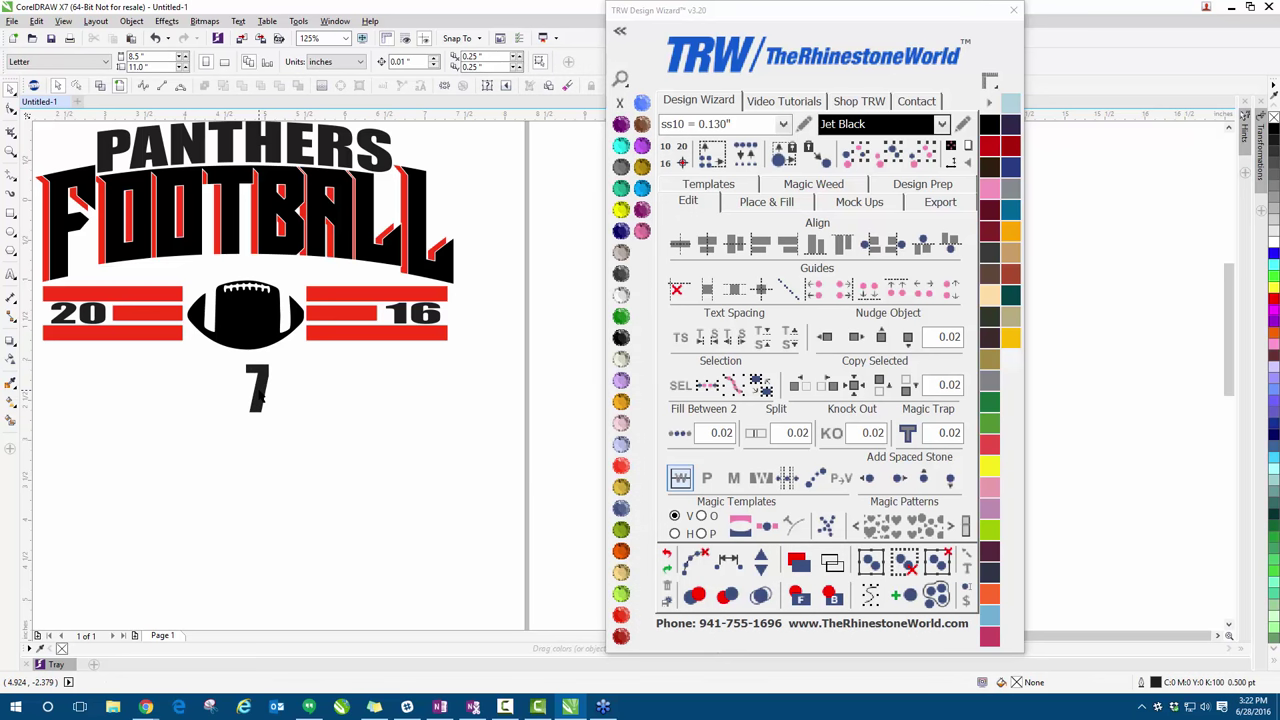
{"action": "left_click", "coordinate": [258, 396]}
{"action": "left_click", "coordinate": [275, 318], "text": "shift"}
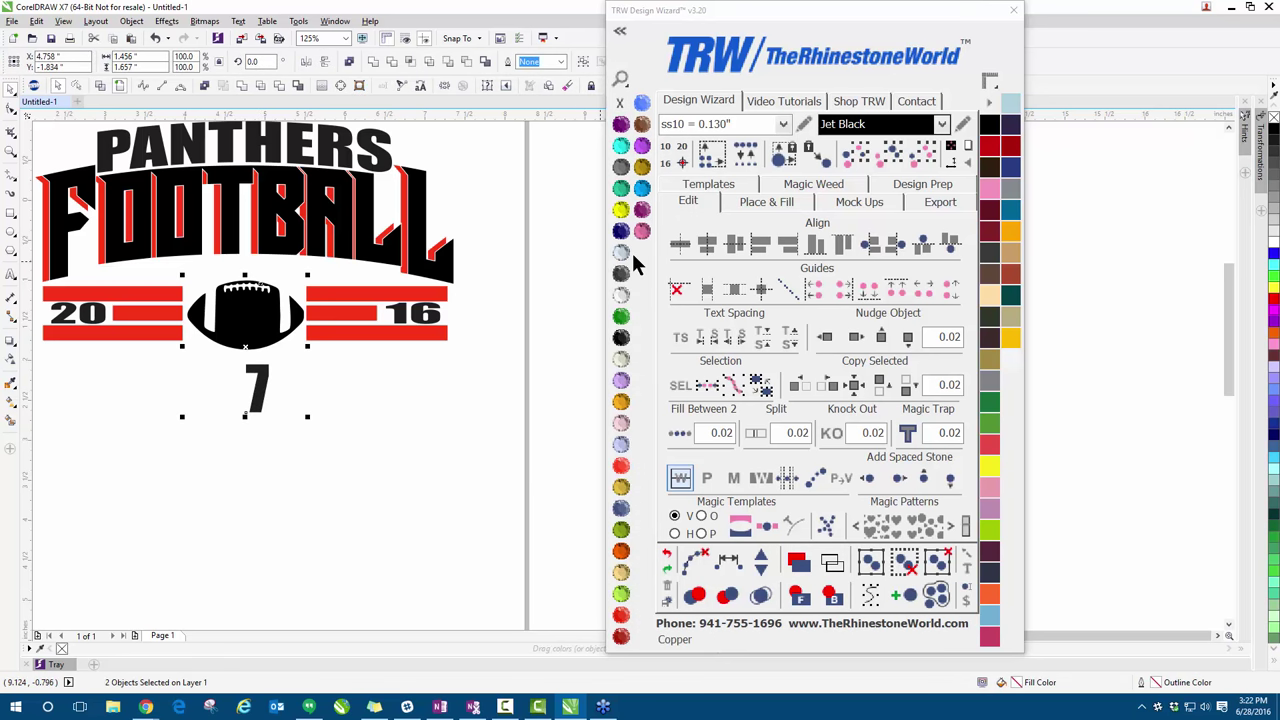
{"action": "left_click", "coordinate": [684, 244]}
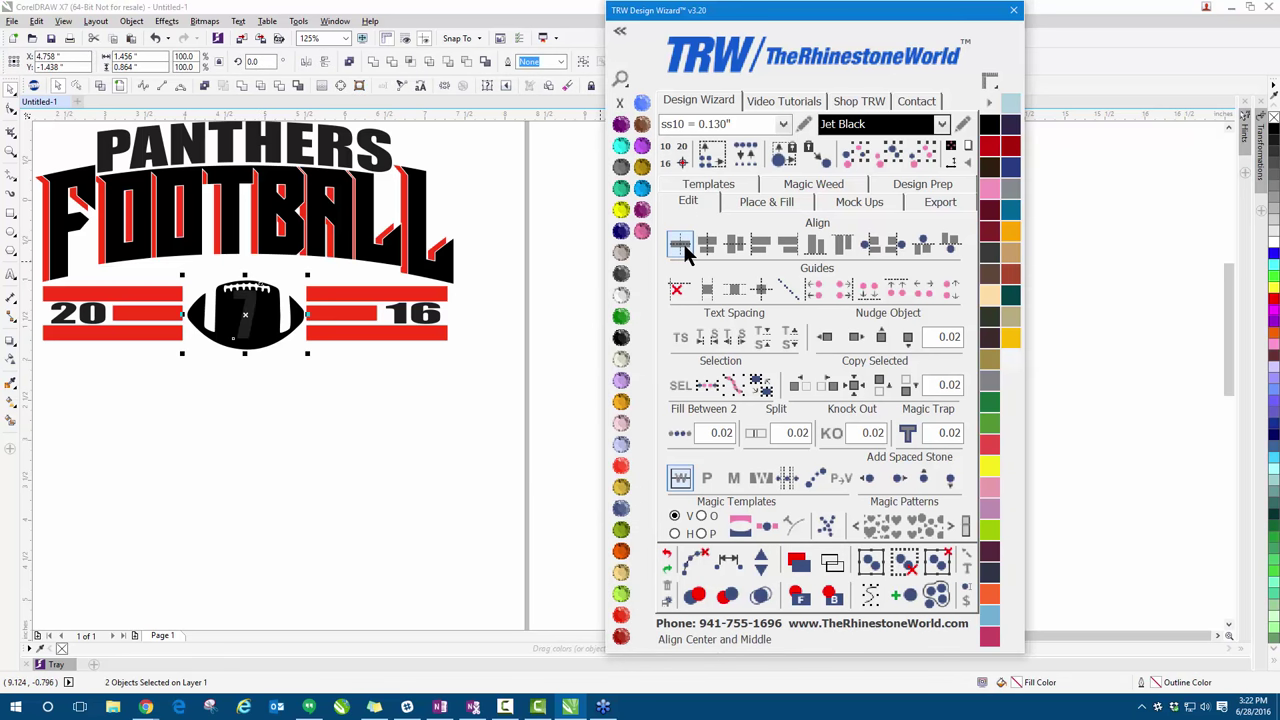
{"action": "scroll", "coordinate": [247, 307], "scroll_direction": "up", "scroll_amount": 2}
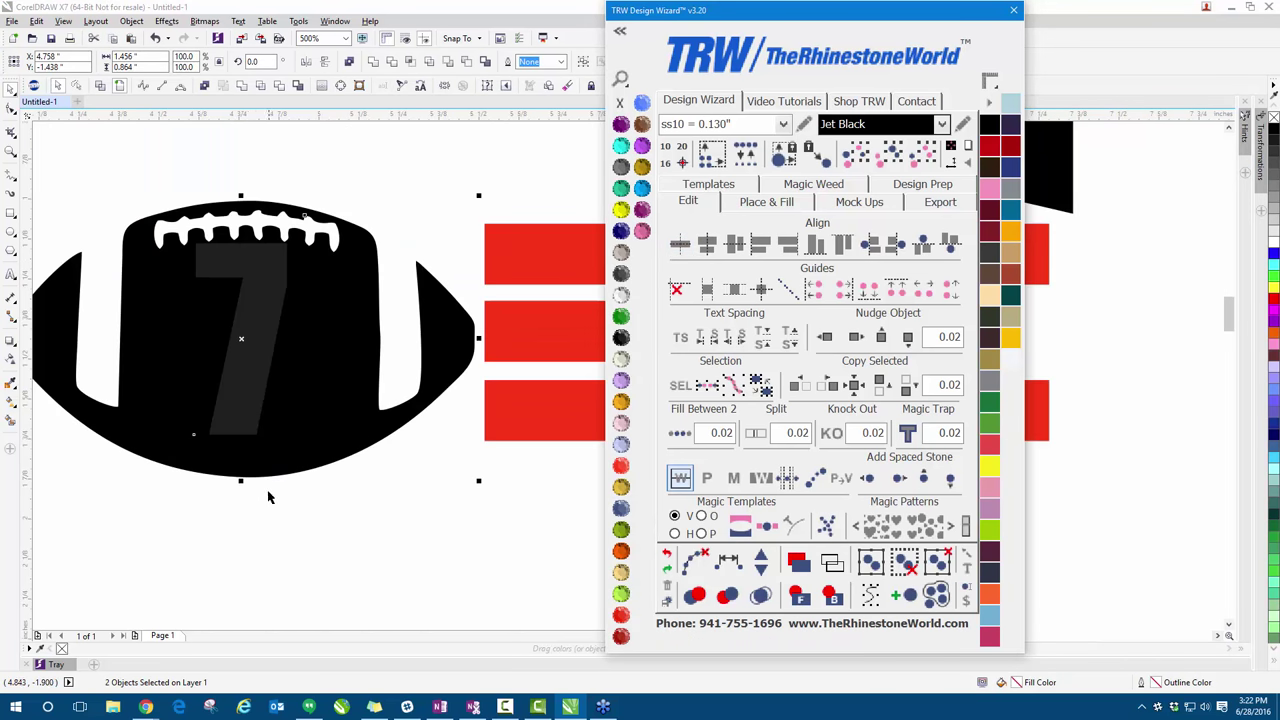
{"action": "left_click", "coordinate": [256, 514]}
{"action": "scroll", "coordinate": [230, 430], "scroll_direction": "down", "scroll_amount": 1}
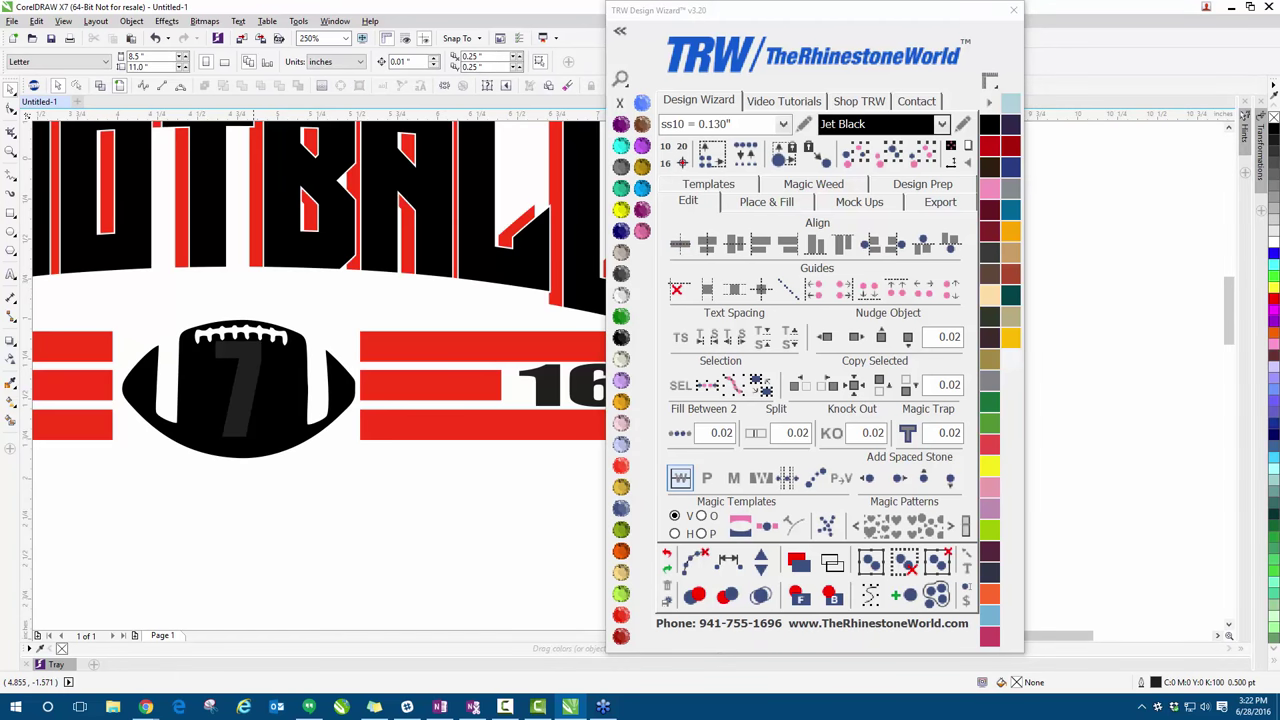
{"action": "left_click_drag", "start_coordinate": [260, 416], "coordinate": [254, 501]}
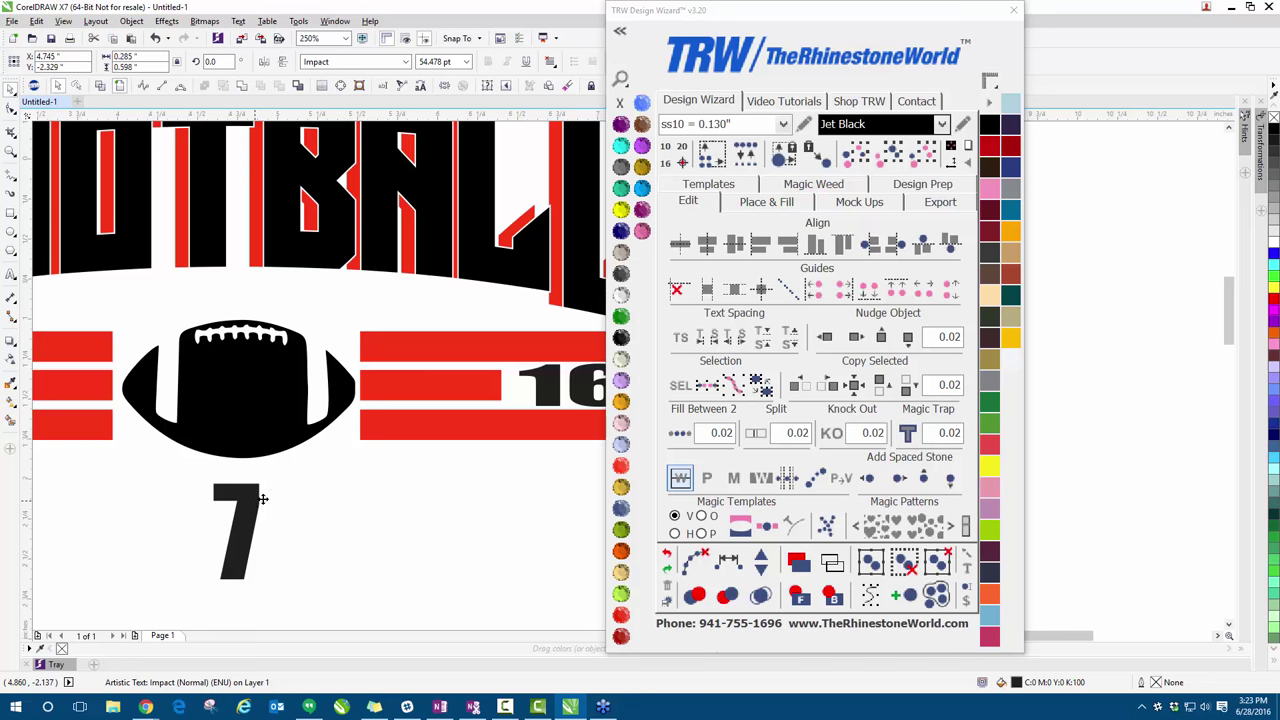
{"action": "scroll", "coordinate": [282, 497], "scroll_direction": "down", "scroll_amount": 1}
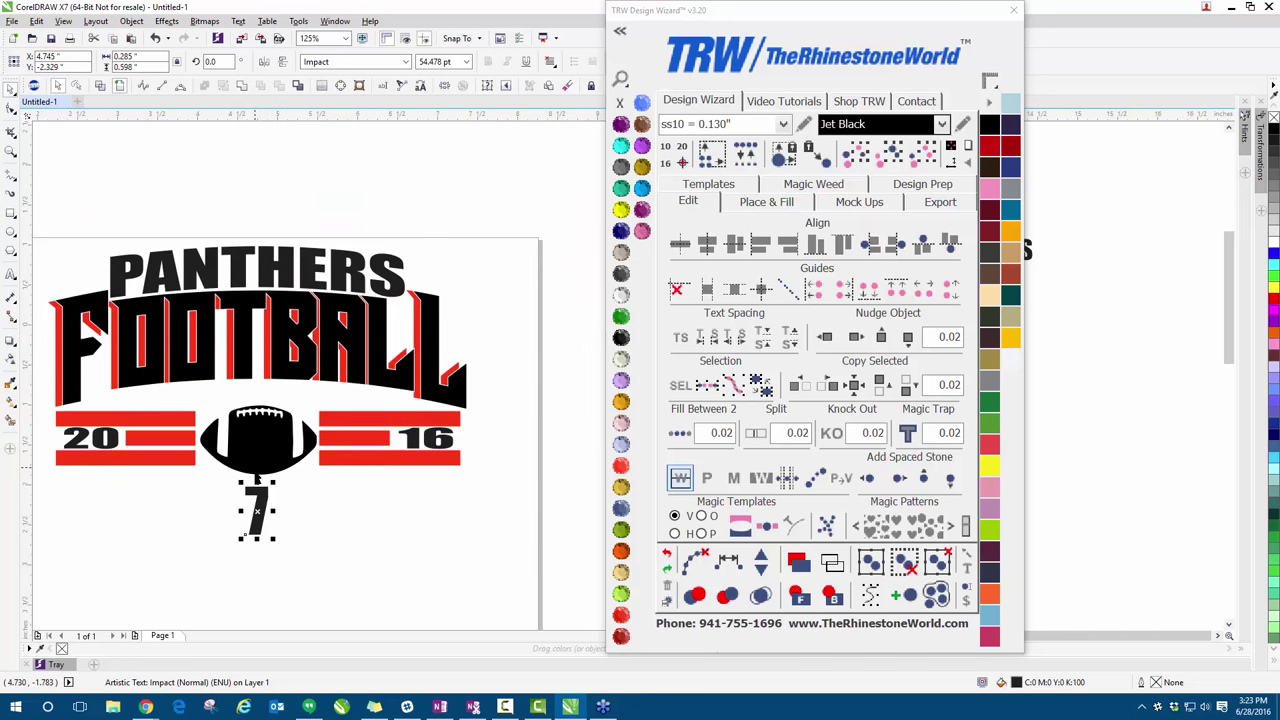
{"action": "scroll", "coordinate": [270, 485], "scroll_direction": "up", "scroll_amount": 1}
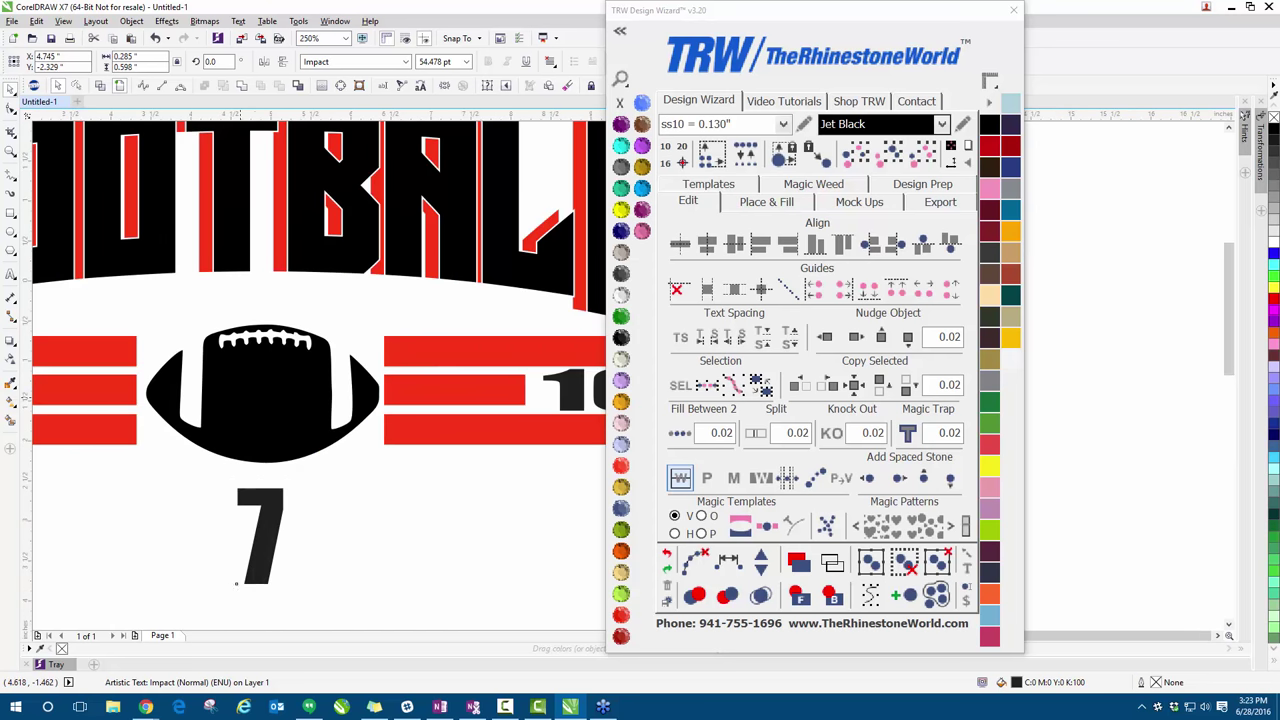
{"action": "scroll", "coordinate": [237, 583], "scroll_direction": "down", "scroll_amount": 1}
{"action": "scroll", "coordinate": [237, 585], "scroll_direction": "up", "scroll_amount": 1}
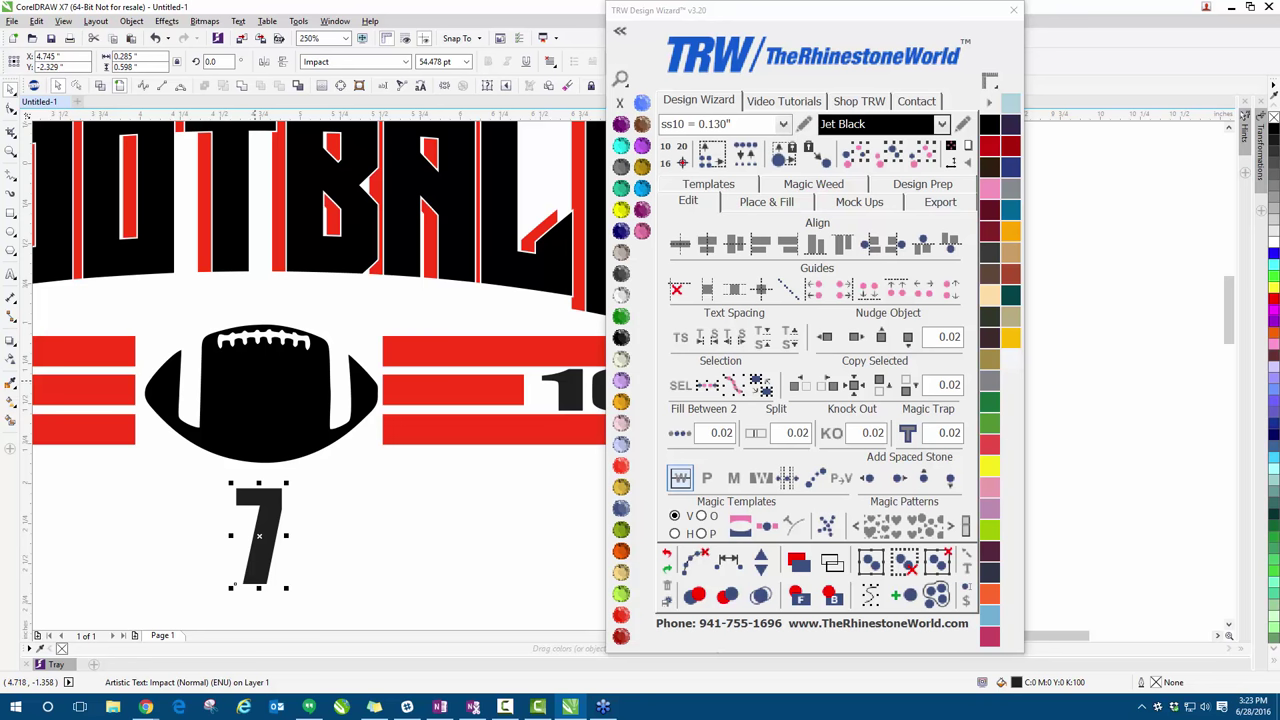
{"action": "scroll", "coordinate": [259, 536], "scroll_direction": "down", "scroll_amount": 1}
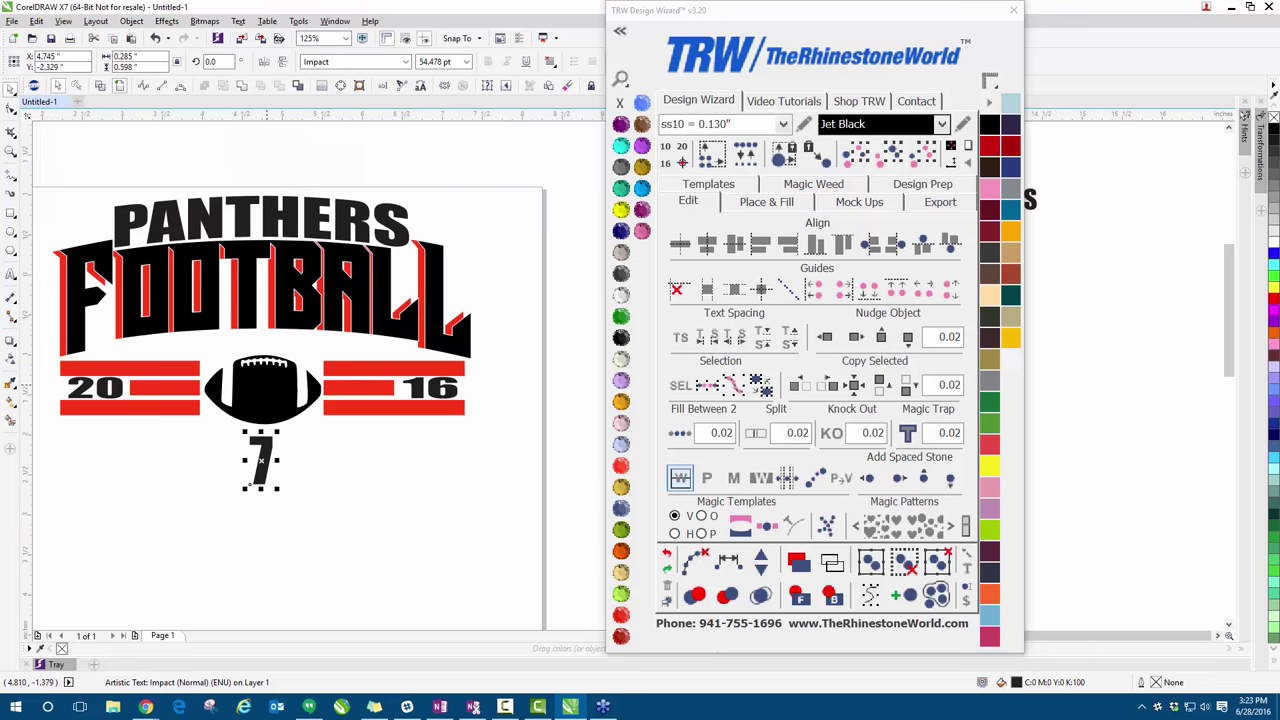
{"action": "scroll", "coordinate": [260, 395], "scroll_direction": "up", "scroll_amount": 1}
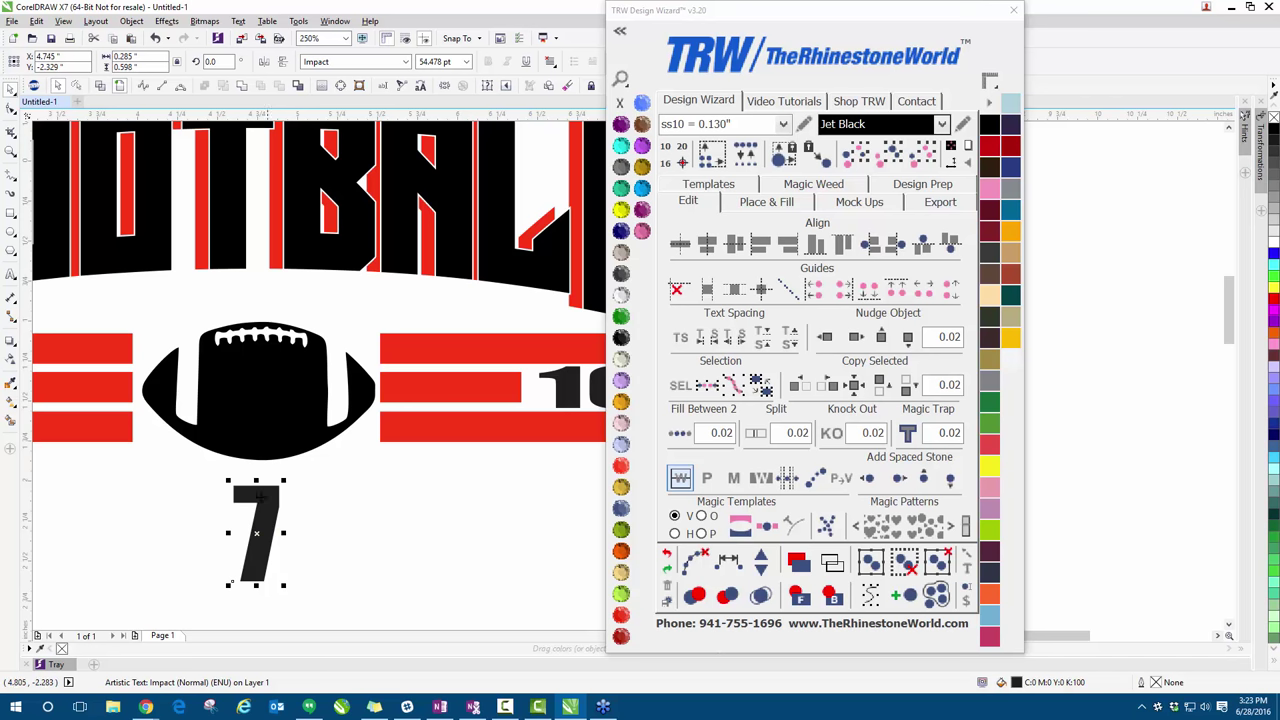
{"action": "left_click", "coordinate": [265, 462], "text": "shift"}
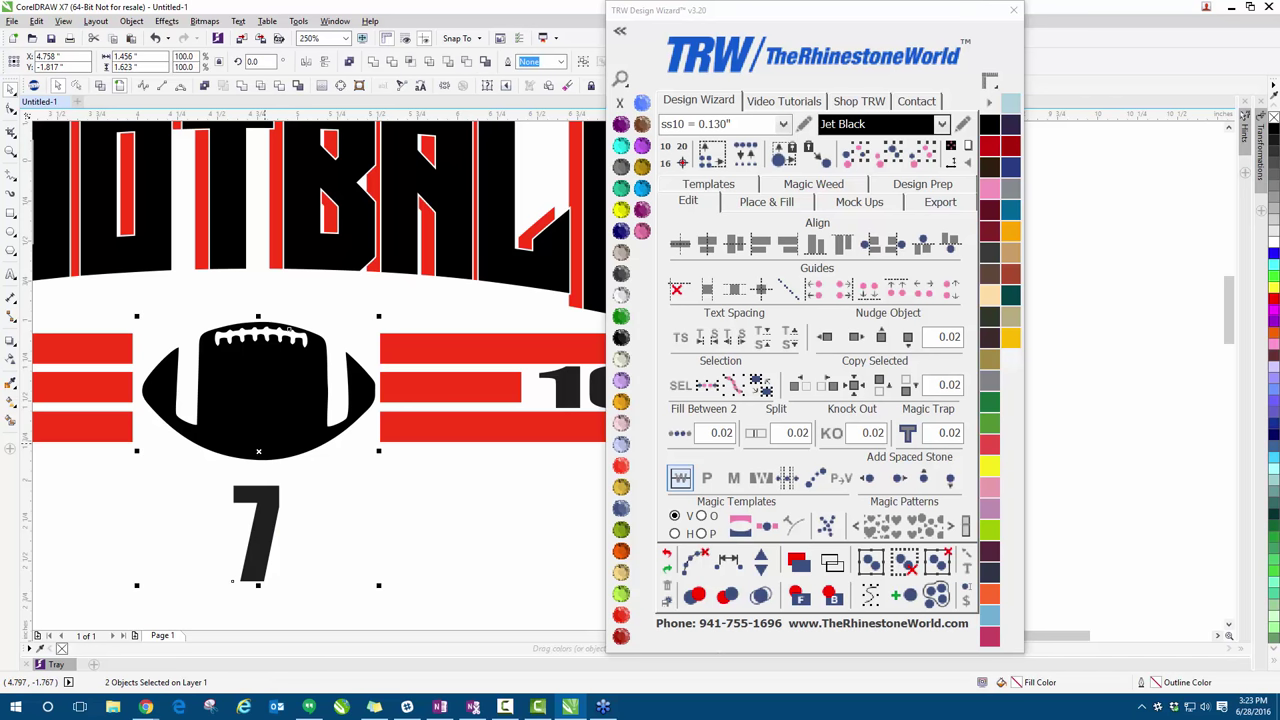
{"action": "left_click", "coordinate": [674, 243]}
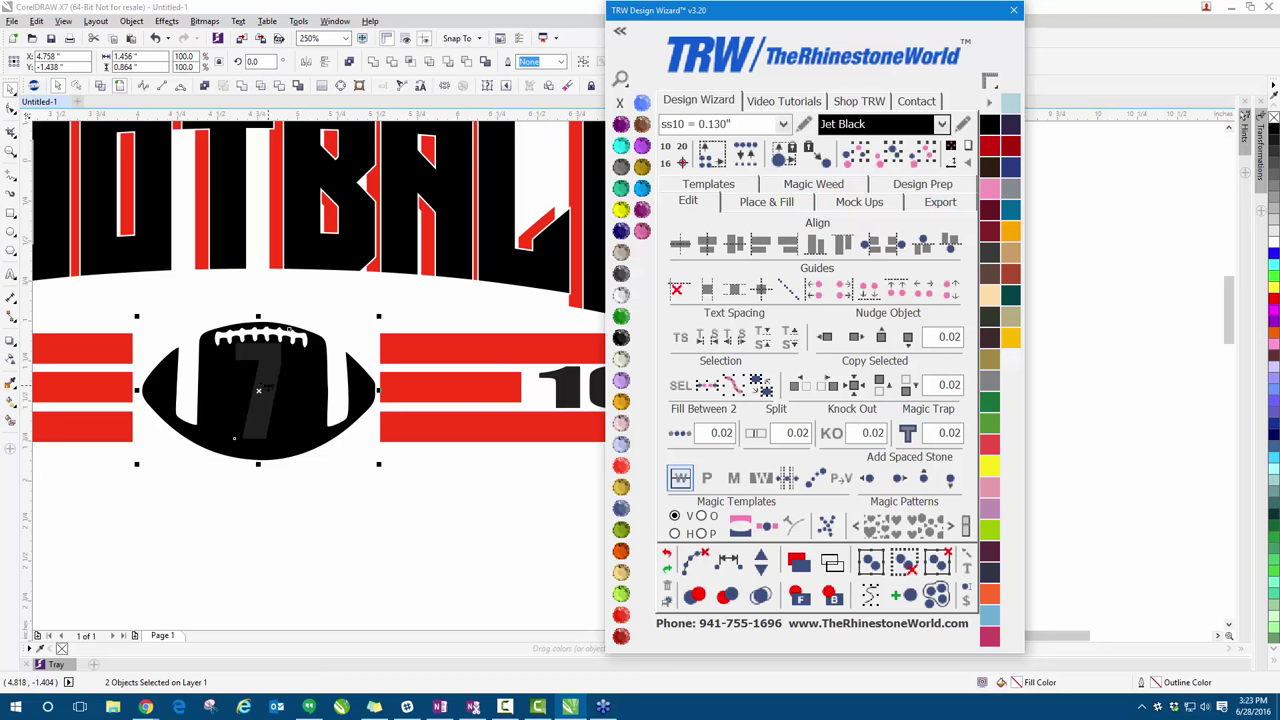
{"action": "left_click_drag", "start_coordinate": [270, 372], "coordinate": [278, 538]}
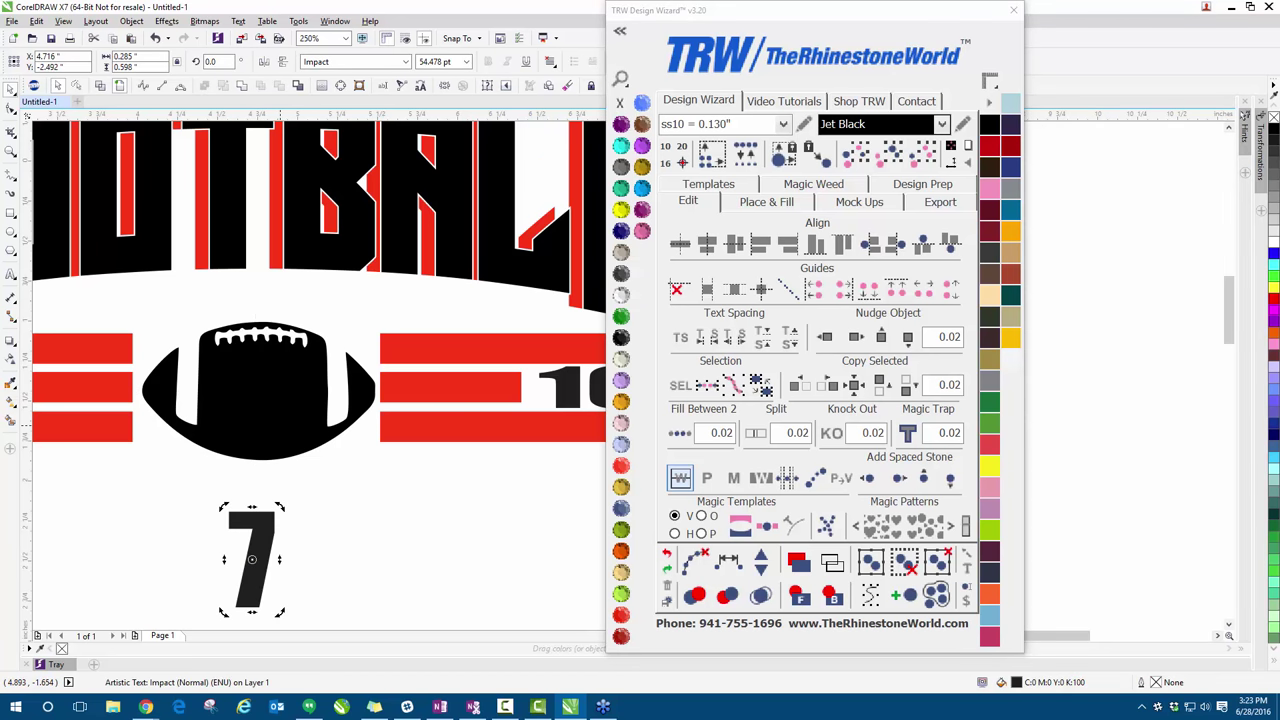
{"action": "left_click", "coordinate": [289, 328], "text": "shift"}
{"action": "left_click_drag", "start_coordinate": [800, 9], "coordinate": [543, 31]}
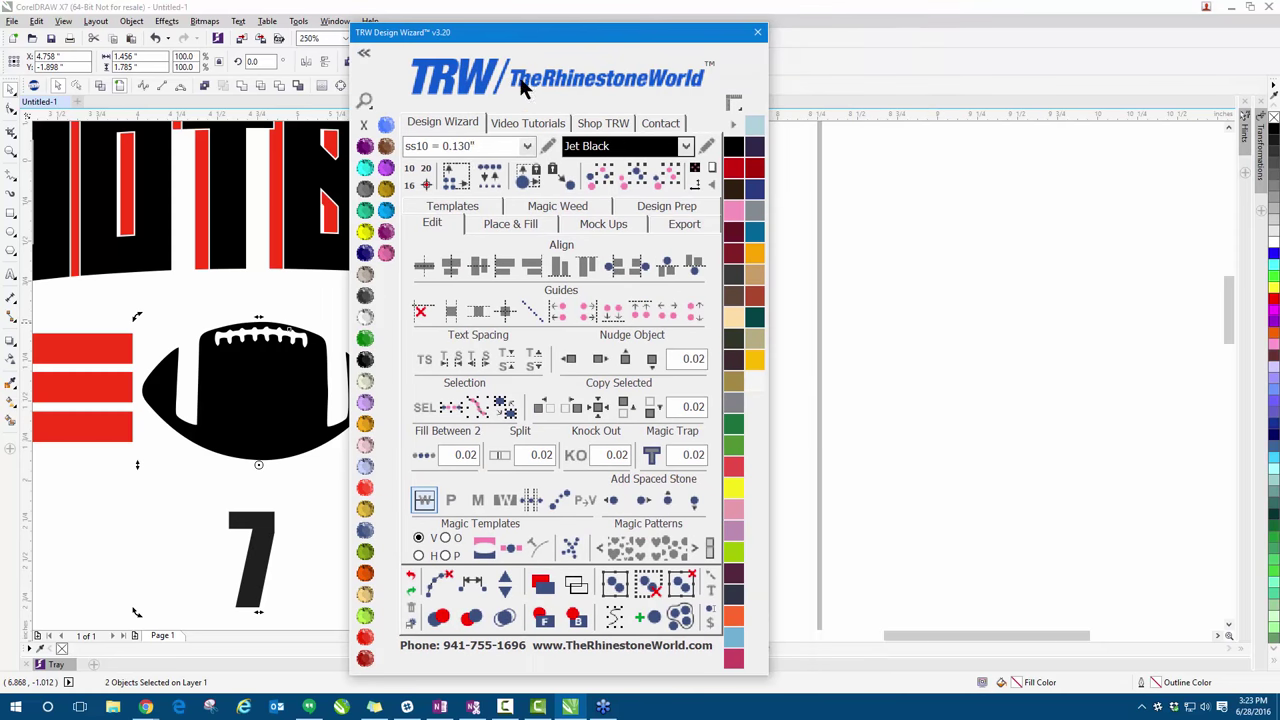
{"action": "left_click", "coordinate": [421, 266]}
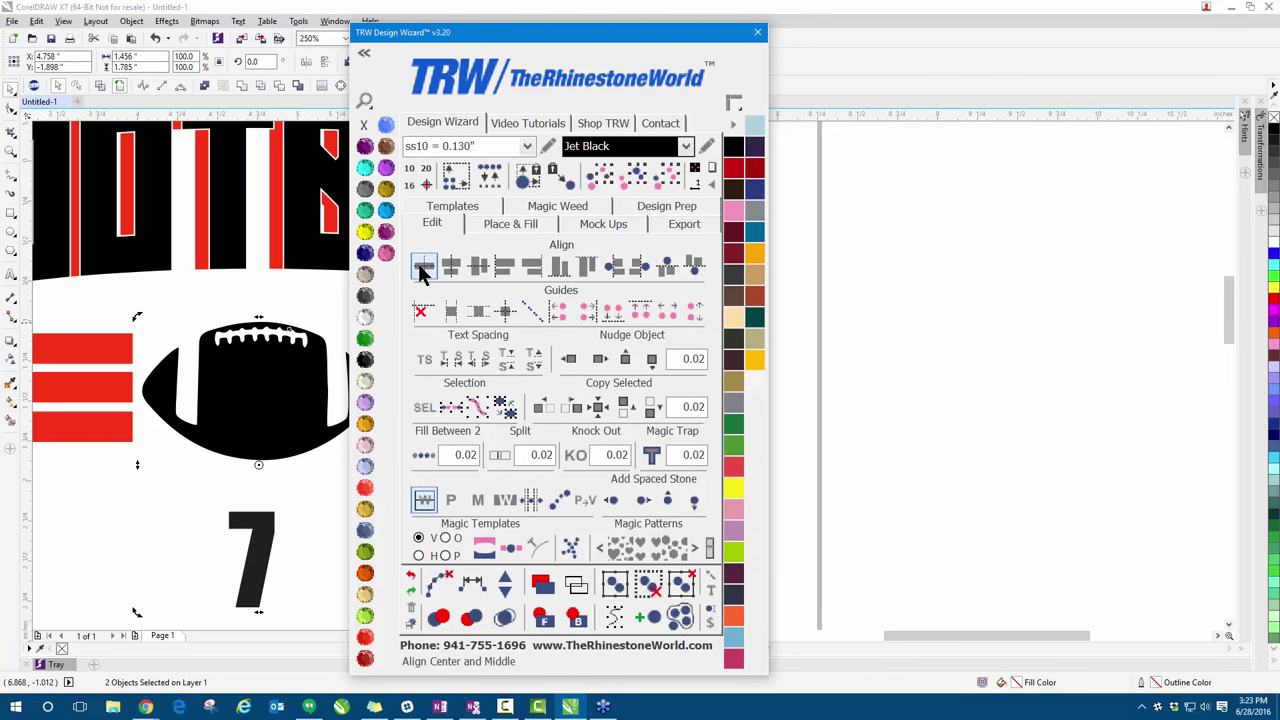
{"action": "left_click", "coordinate": [198, 536]}
{"action": "scroll", "coordinate": [198, 536], "scroll_direction": "down", "scroll_amount": 2}
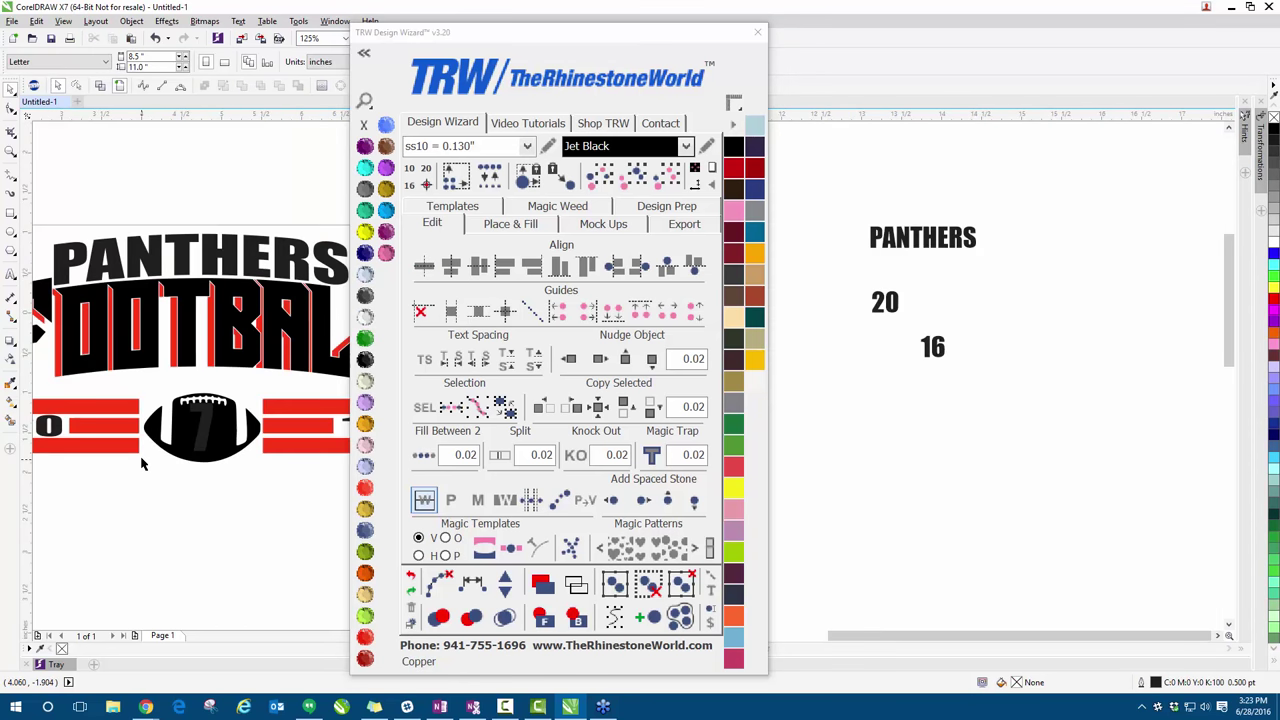
{"action": "left_click_drag", "start_coordinate": [486, 33], "coordinate": [756, 22]}
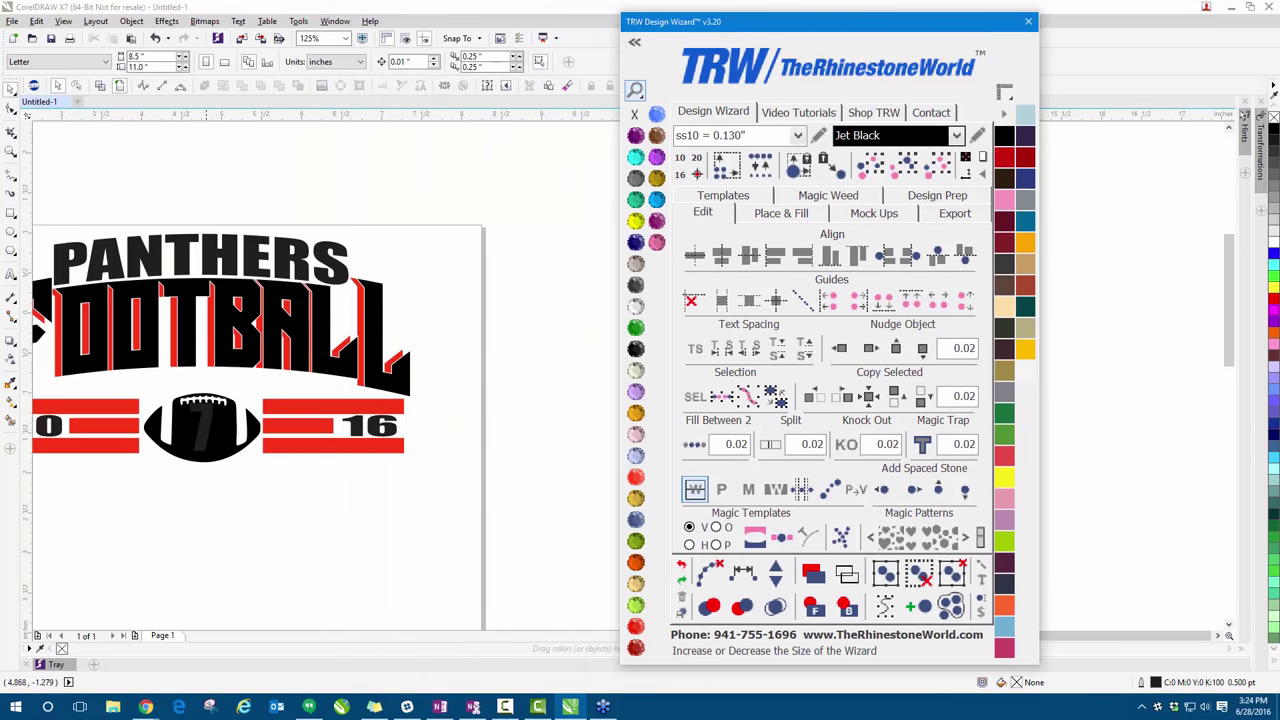
{"action": "scroll", "coordinate": [634, 90], "scroll_direction": "up", "scroll_amount": 2}
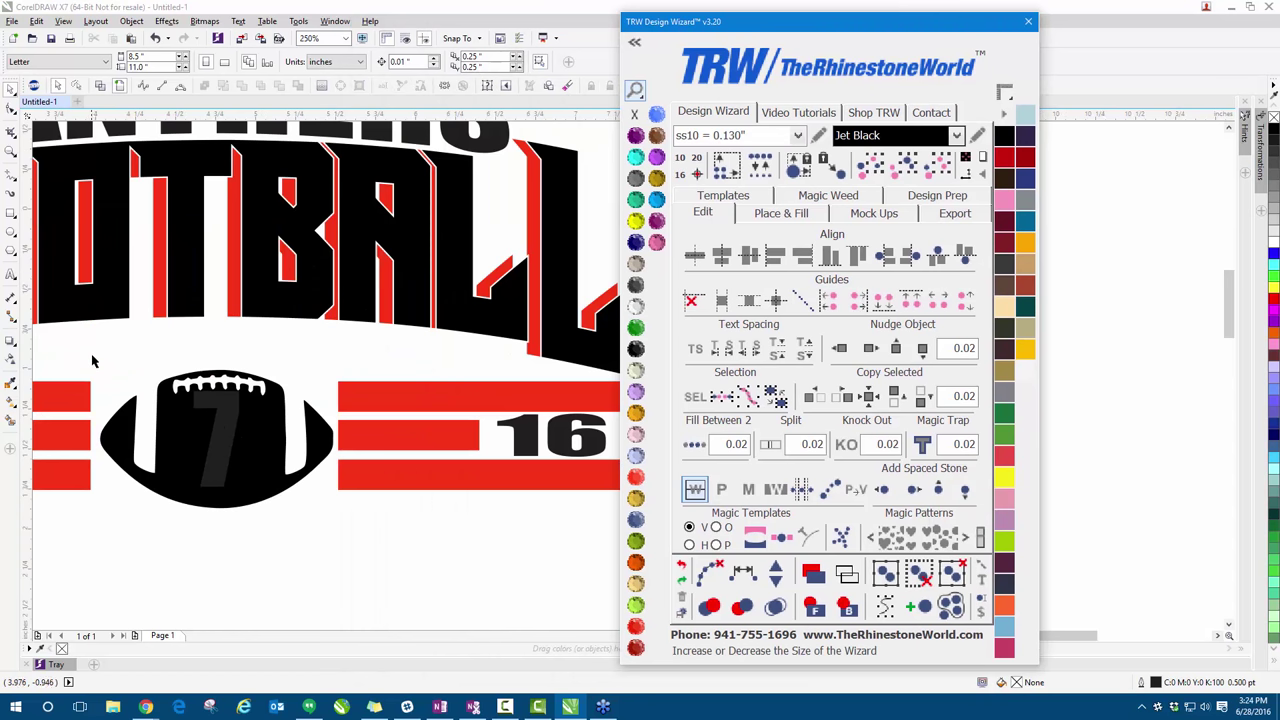
{"action": "left_click_drag", "start_coordinate": [92, 349], "coordinate": [338, 560]}
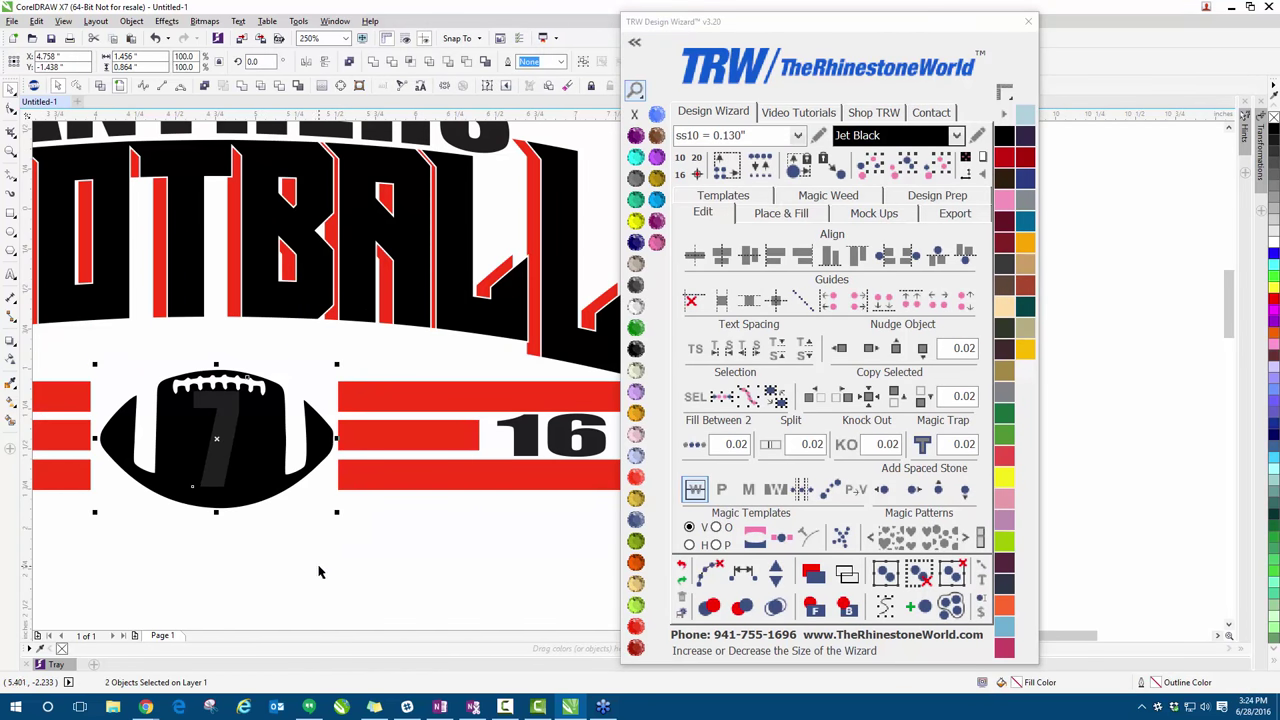
{"action": "scroll", "coordinate": [314, 550], "scroll_direction": "down", "scroll_amount": 2}
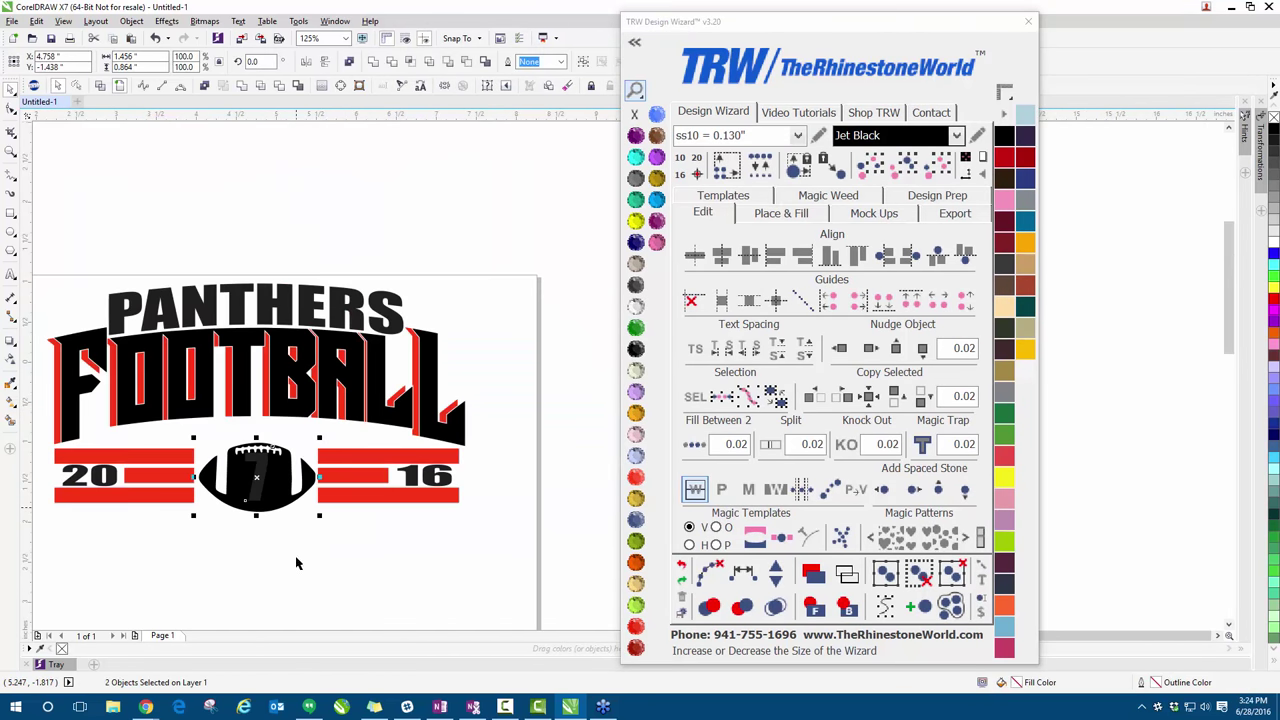
{"action": "left_click", "coordinate": [300, 562]}
- Drop a copy of the whole PANTHERS FOOTBALL design below the original
{"action": "scroll", "coordinate": [60, 310], "scroll_direction": "down", "scroll_amount": 2}
{"action": "left_click_drag", "start_coordinate": [40, 278], "coordinate": [352, 460]}
{"action": "left_click_drag", "start_coordinate": [200, 362], "coordinate": [200, 512]}
{"action": "key", "text": "Escape"}
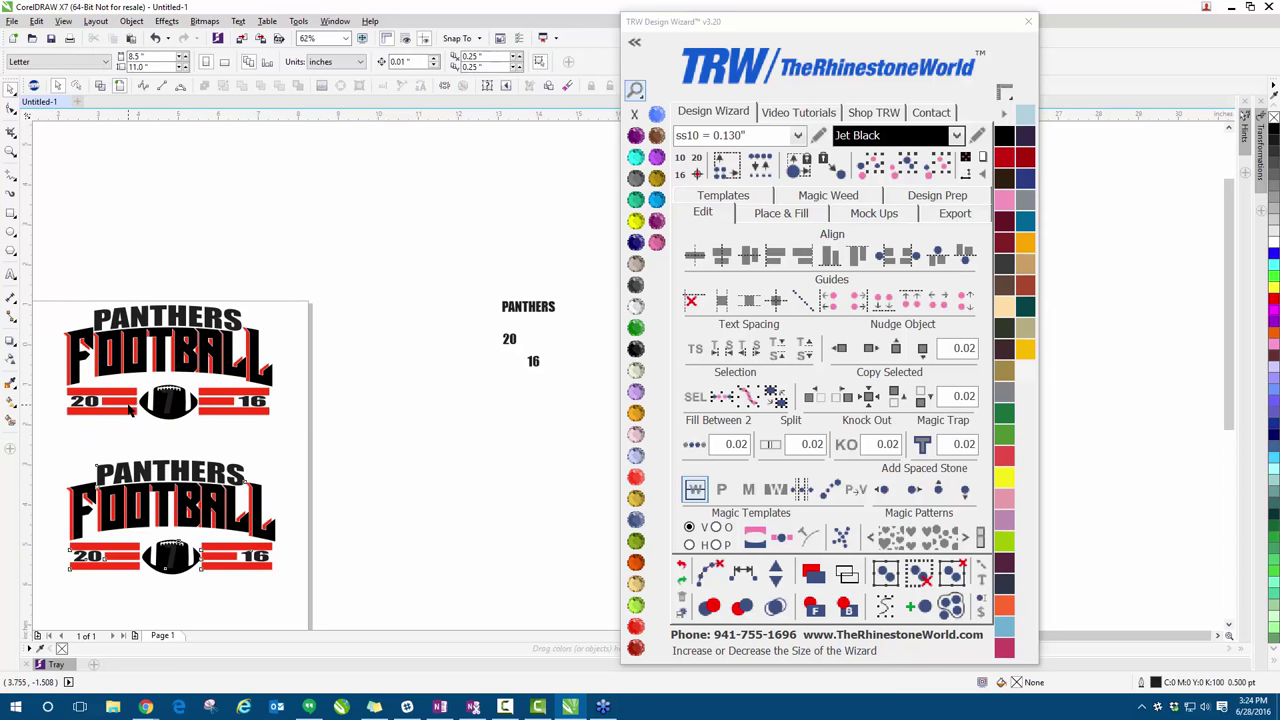
{"action": "scroll", "coordinate": [140, 405], "scroll_direction": "up", "scroll_amount": 2}
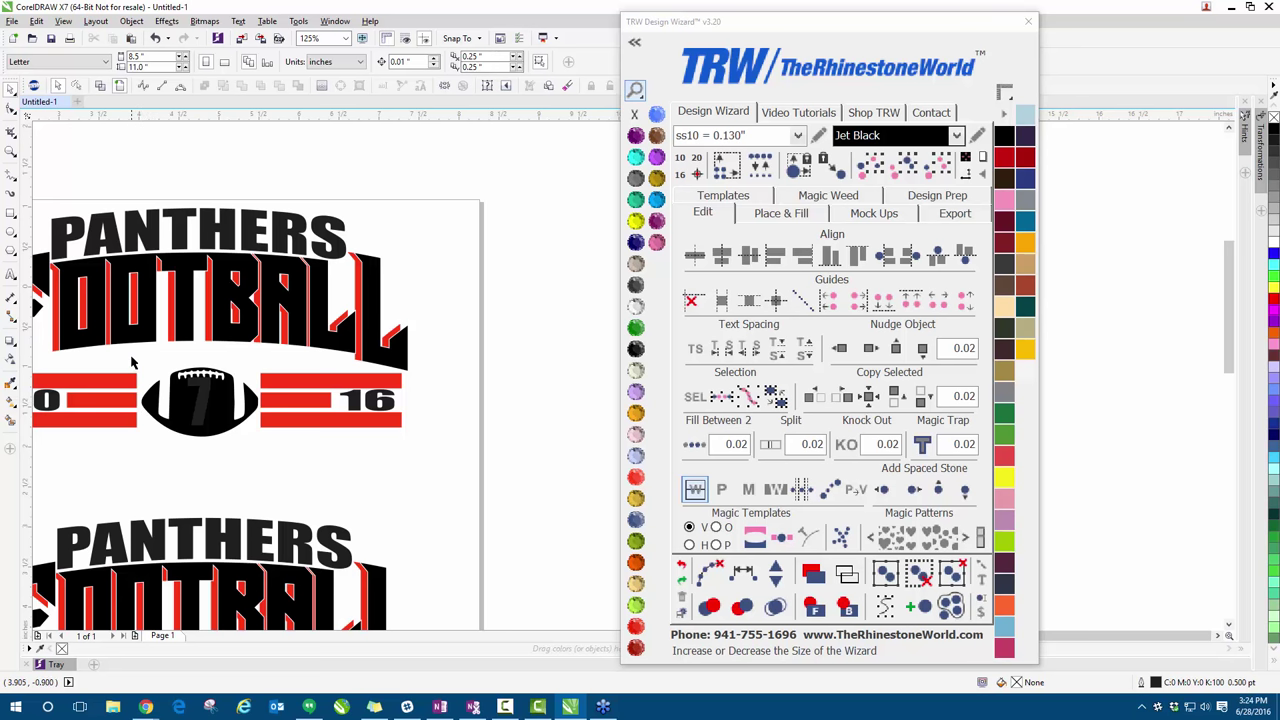
- Combine the upper design's football and 7 so the 7 is cut out
{"action": "left_click_drag", "start_coordinate": [131, 356], "coordinate": [265, 459]}
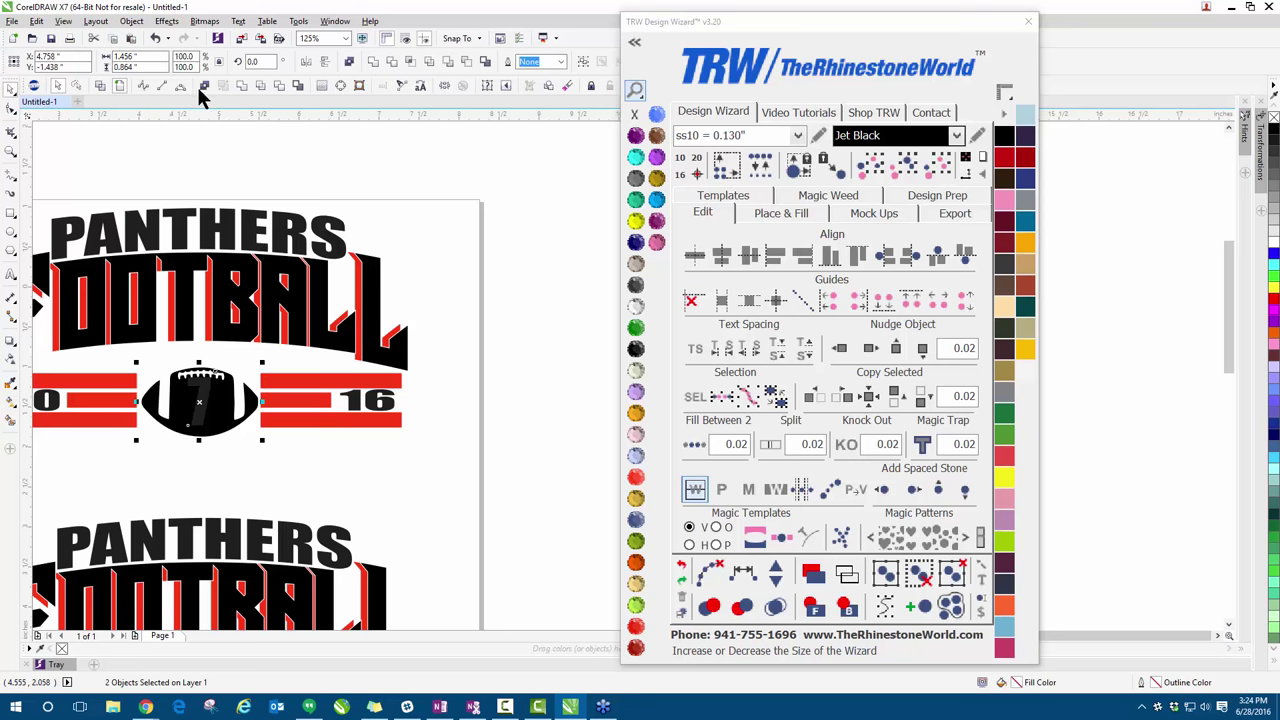
{"action": "left_click", "coordinate": [466, 61]}
{"action": "left_click", "coordinate": [493, 224]}
{"action": "scroll", "coordinate": [190, 405], "scroll_direction": "up", "scroll_amount": 2}
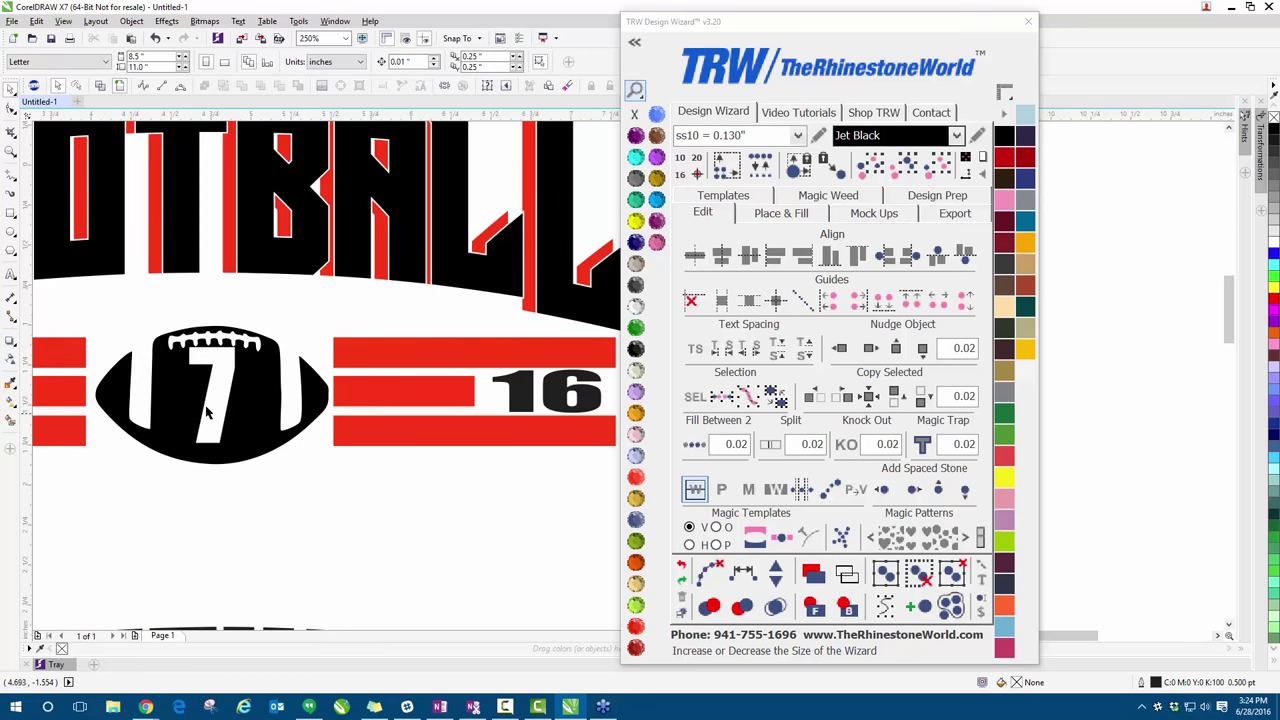
{"action": "scroll", "coordinate": [222, 375], "scroll_direction": "down", "scroll_amount": 4}
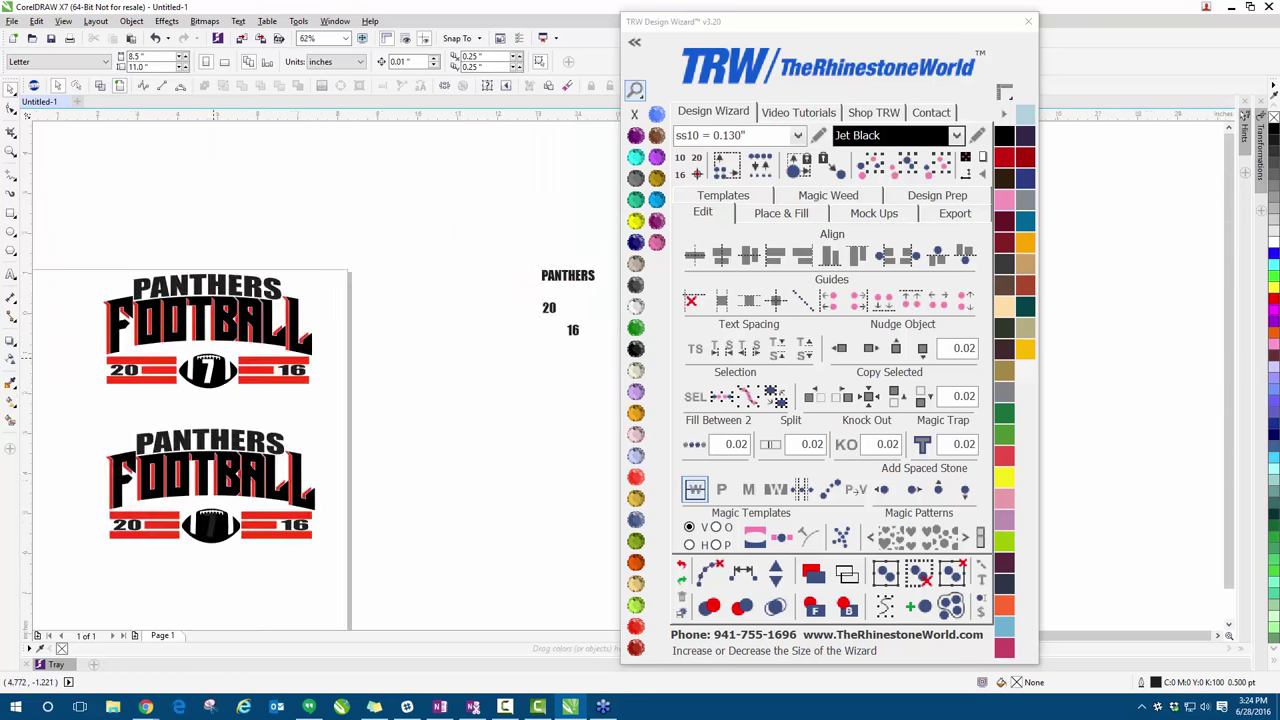
{"action": "scroll", "coordinate": [214, 440], "scroll_direction": "up", "scroll_amount": 4}
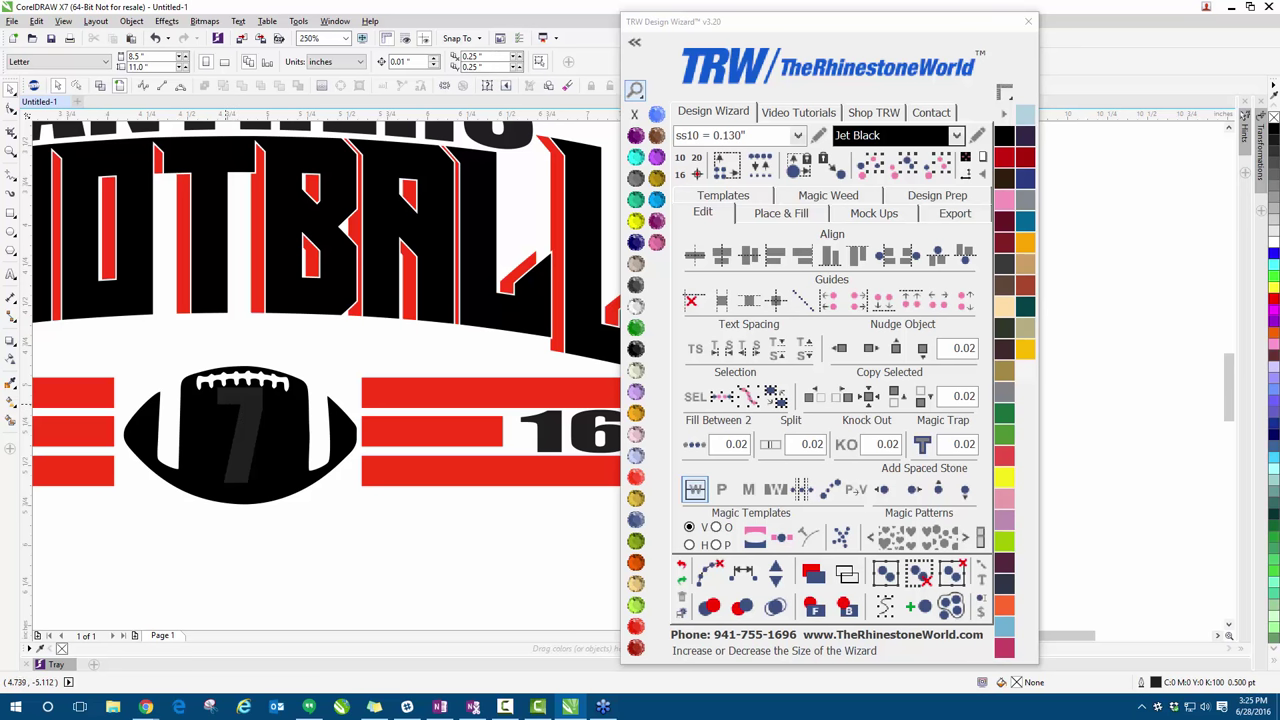
{"action": "left_click", "coordinate": [246, 405]}
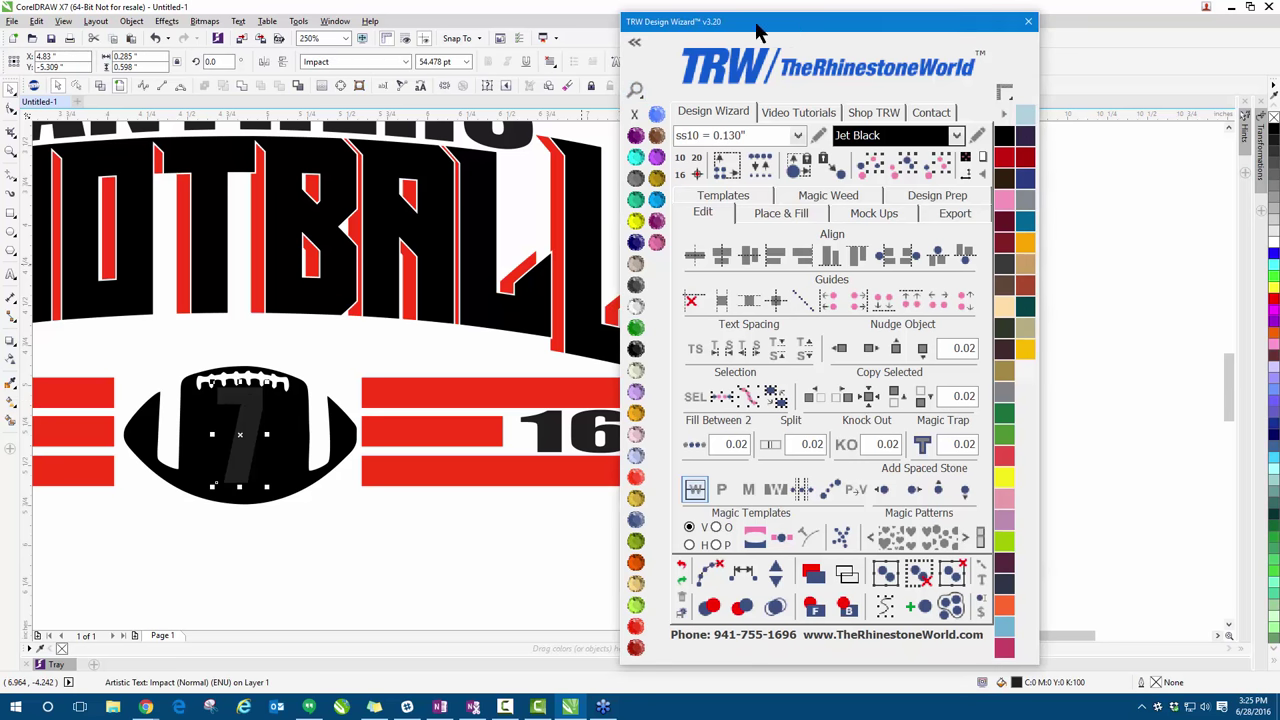
{"action": "left_click_drag", "start_coordinate": [796, 25], "coordinate": [619, 14]}
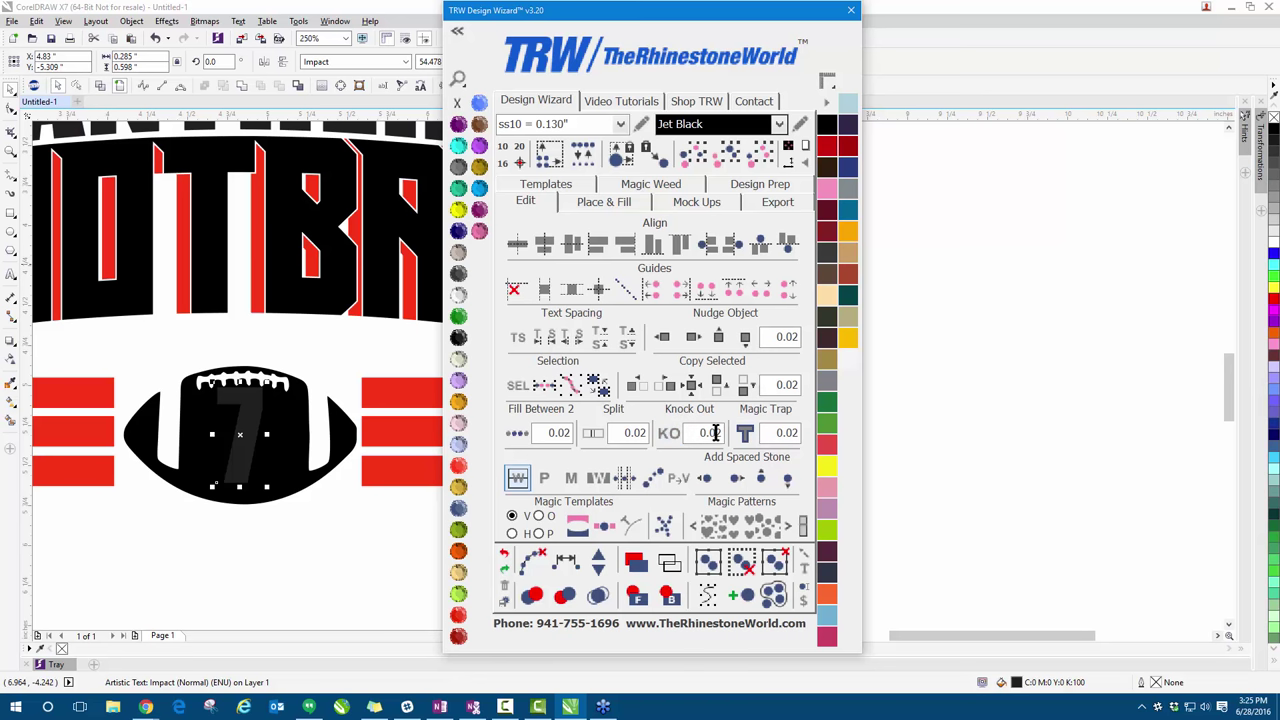
{"action": "left_click_drag", "start_coordinate": [713, 432], "coordinate": [722, 432]}
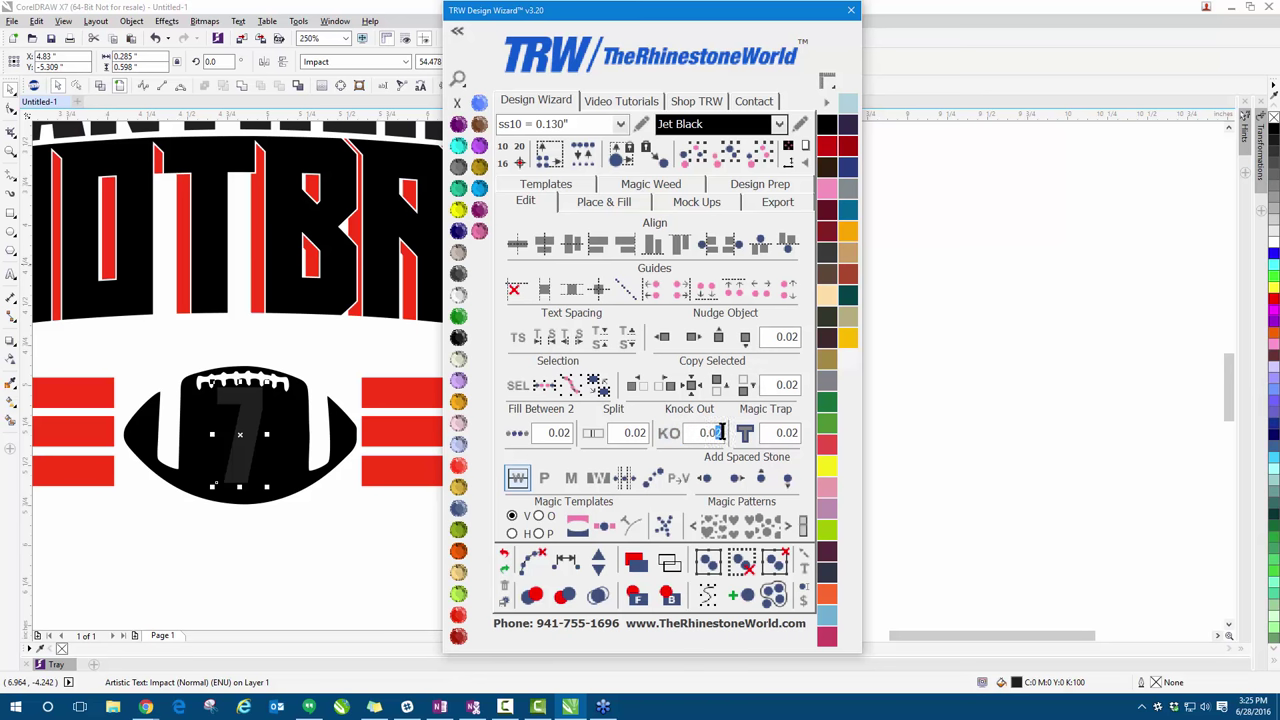
{"action": "left_click", "coordinate": [195, 365]}
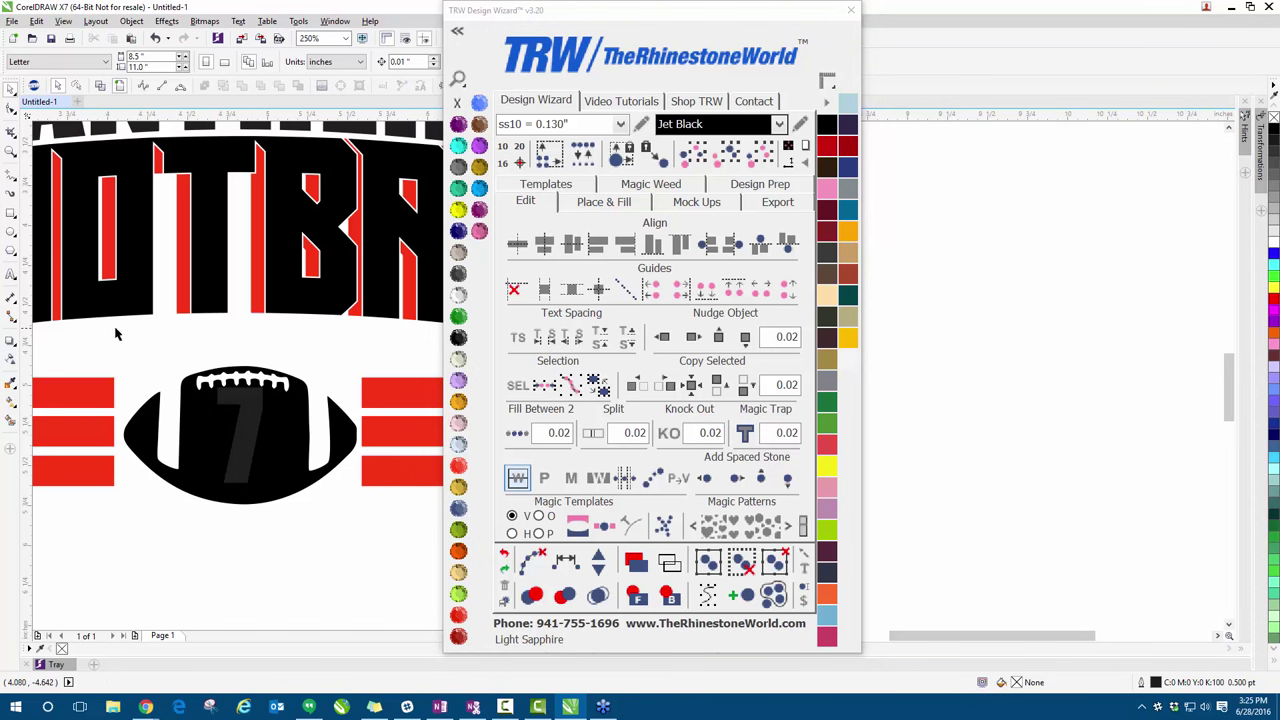
{"action": "left_click", "coordinate": [255, 413]}
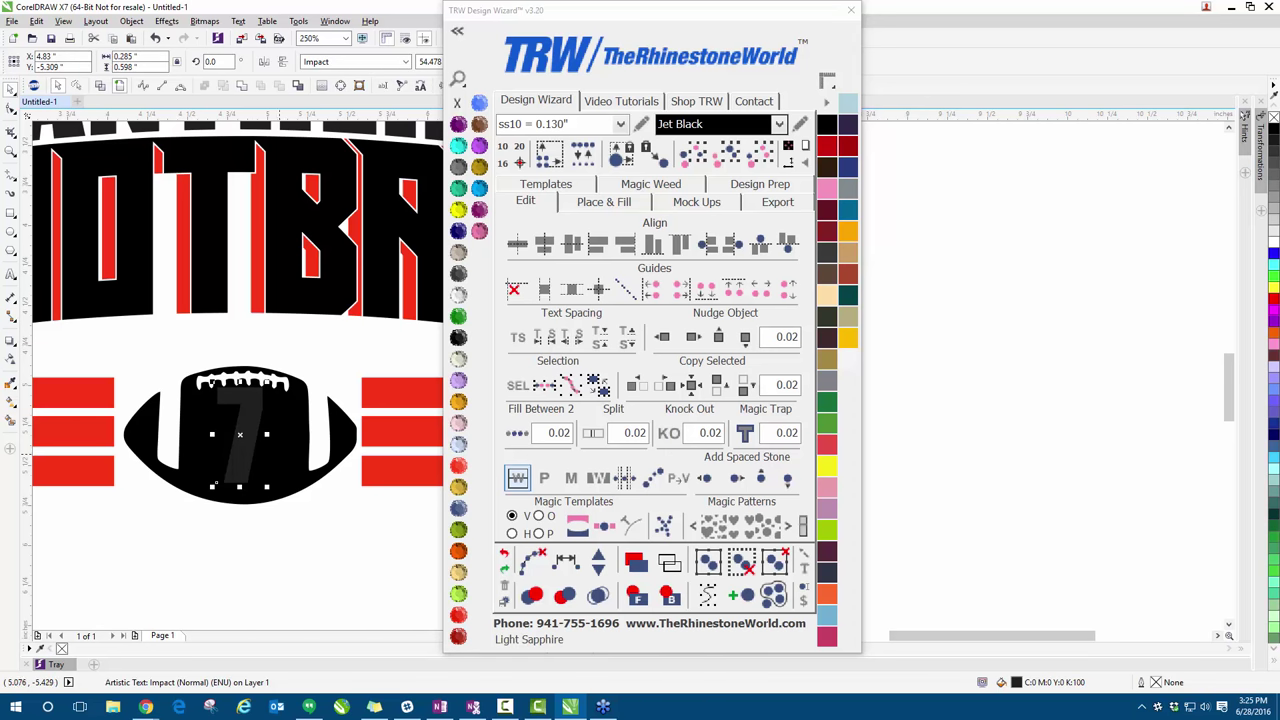
{"action": "left_click", "coordinate": [341, 376]}
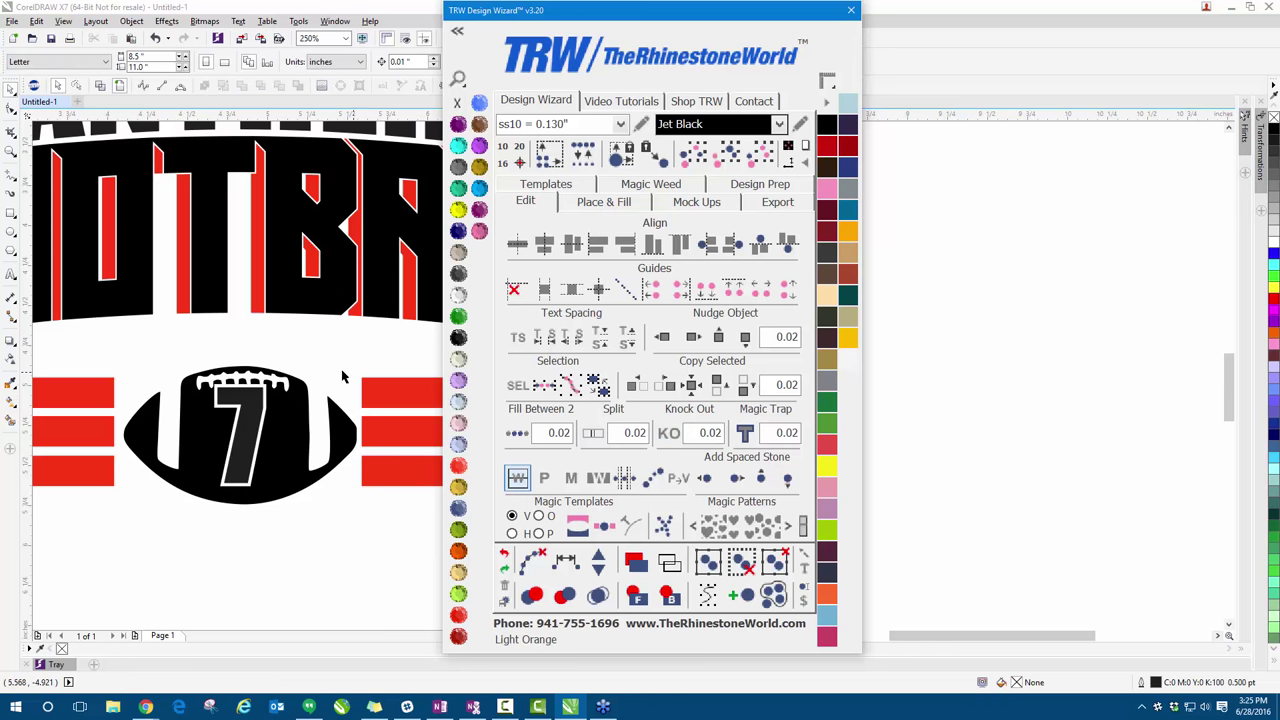
{"action": "scroll", "coordinate": [246, 400], "scroll_direction": "up", "scroll_amount": 4}
{"action": "left_click", "coordinate": [254, 408]}
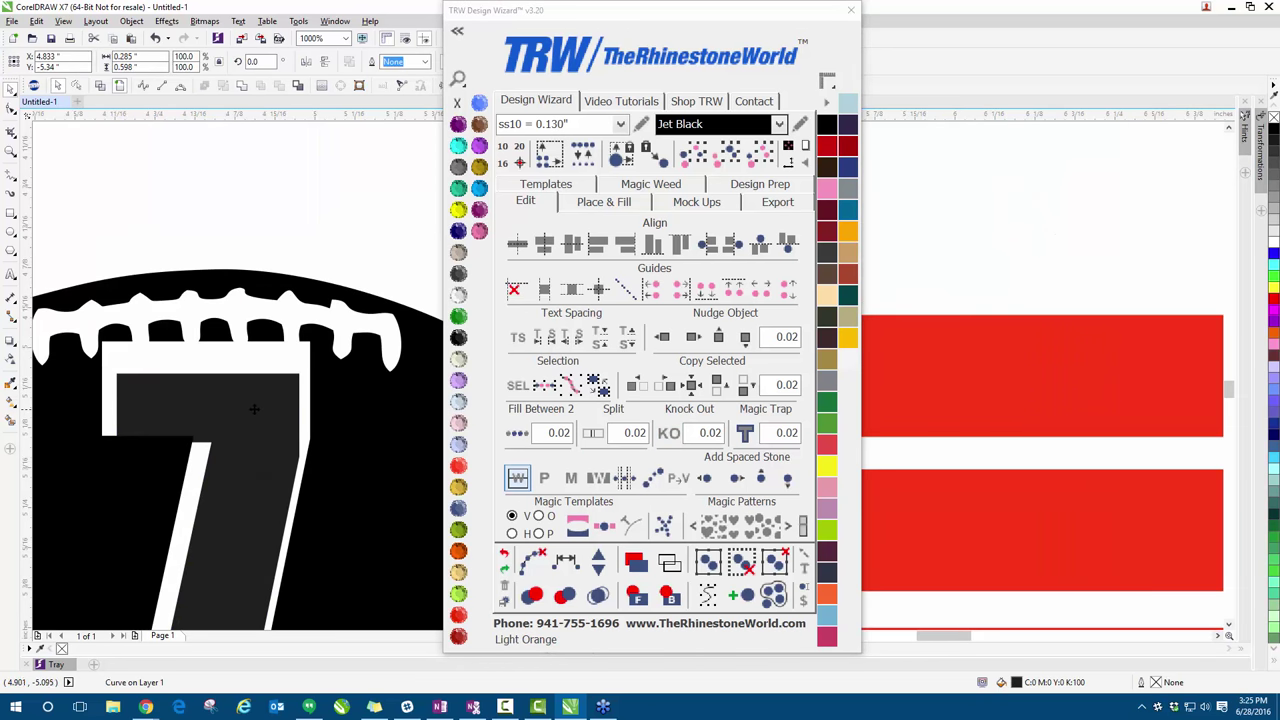
{"action": "scroll", "coordinate": [252, 400], "scroll_direction": "down", "scroll_amount": 4}
{"action": "key", "text": "Escape"}
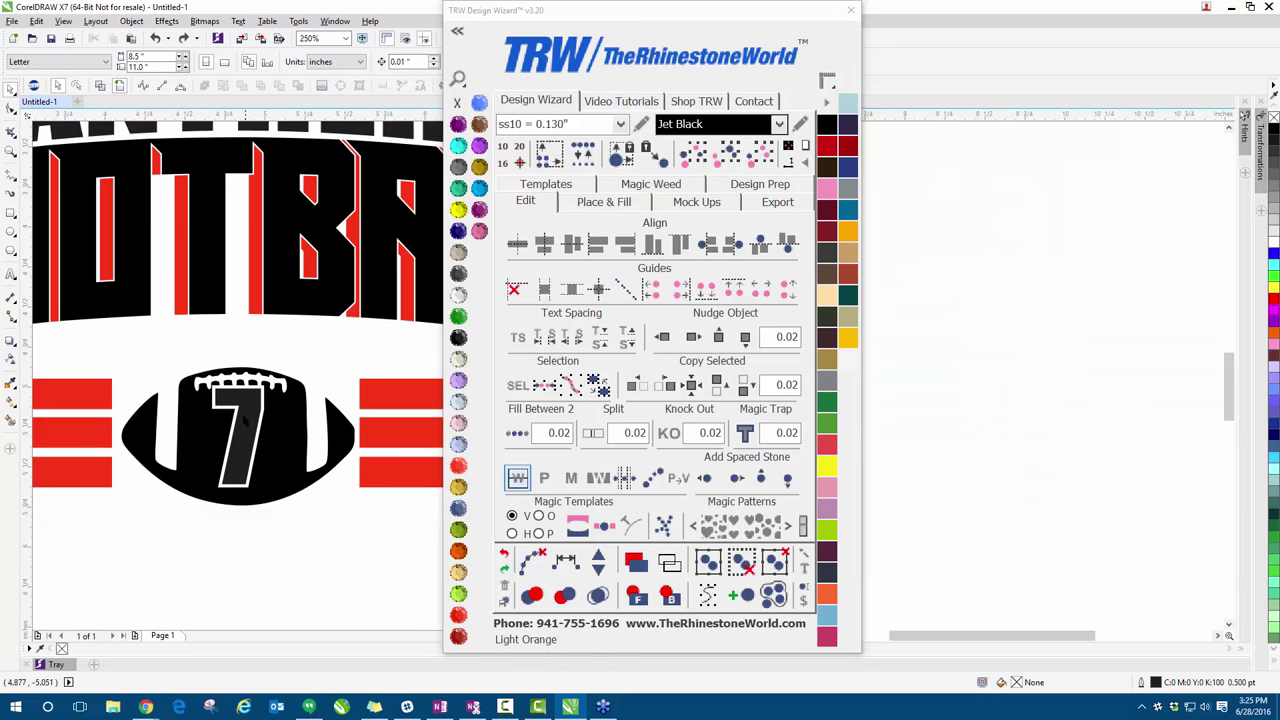
{"action": "left_click", "coordinate": [504, 554]}
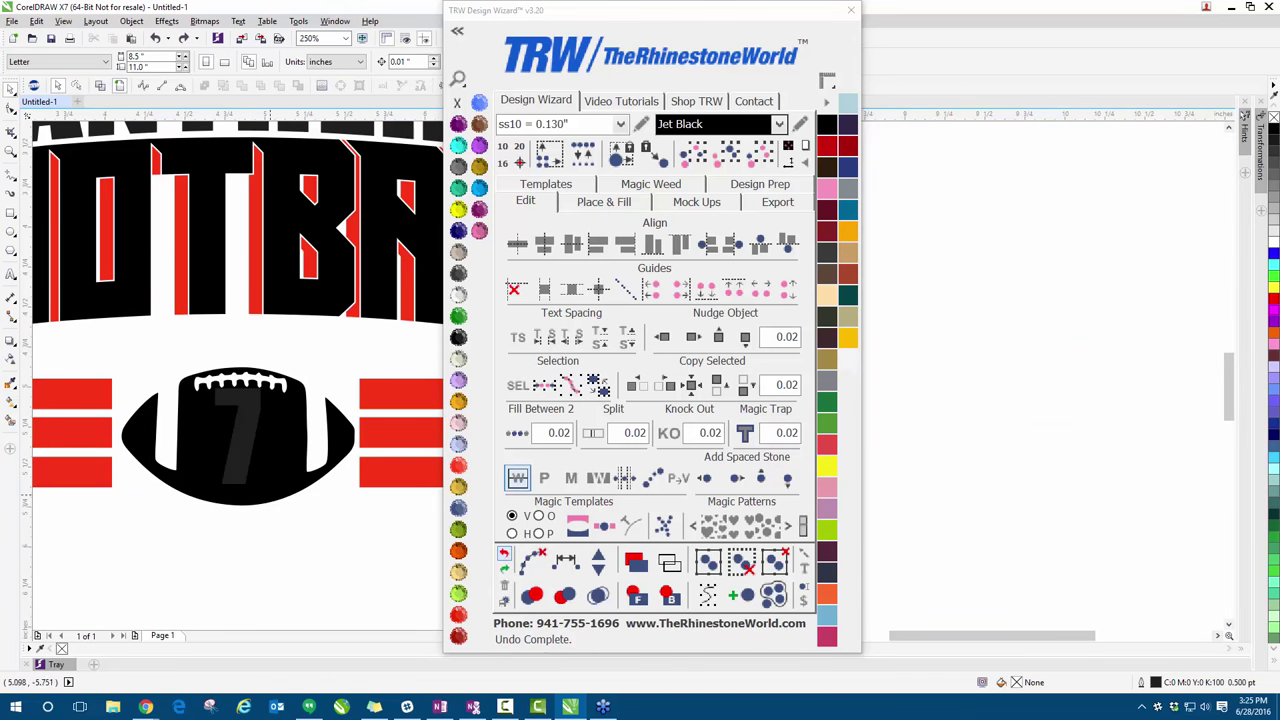
- Select the 7 and the football on the lower design and apply Knock Out
{"action": "left_click", "coordinate": [238, 440]}
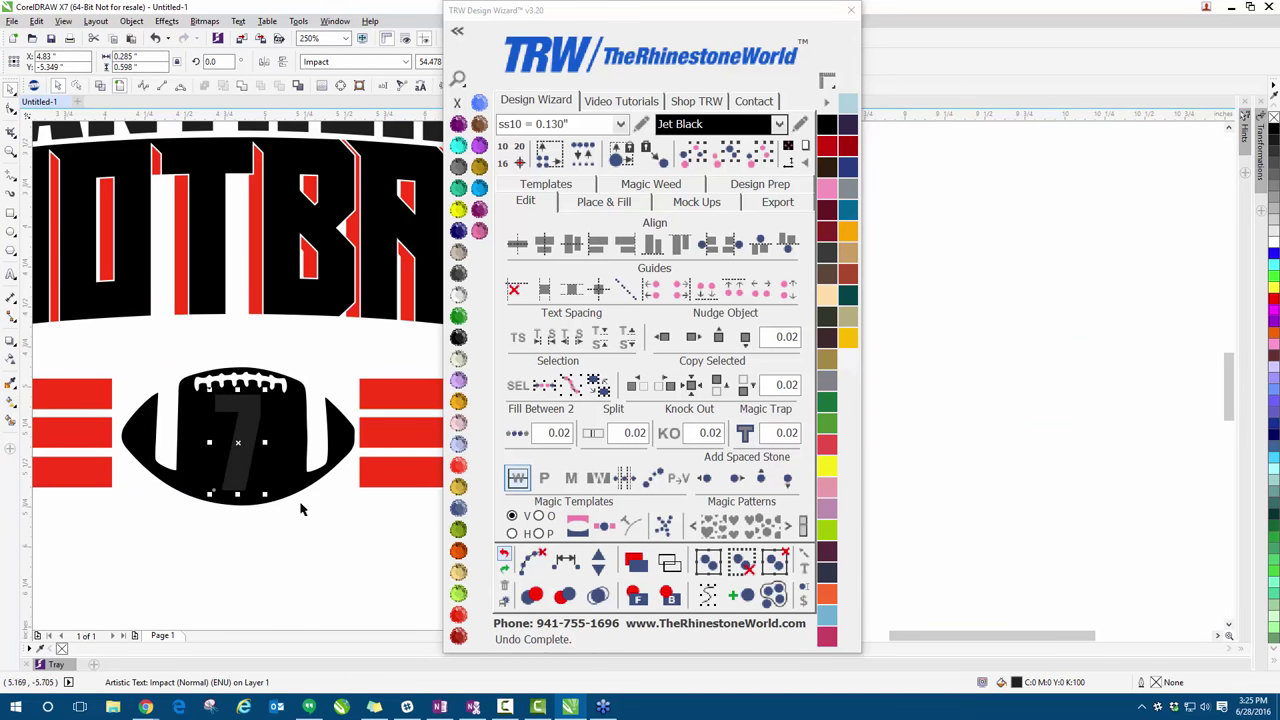
{"action": "left_click", "coordinate": [234, 531]}
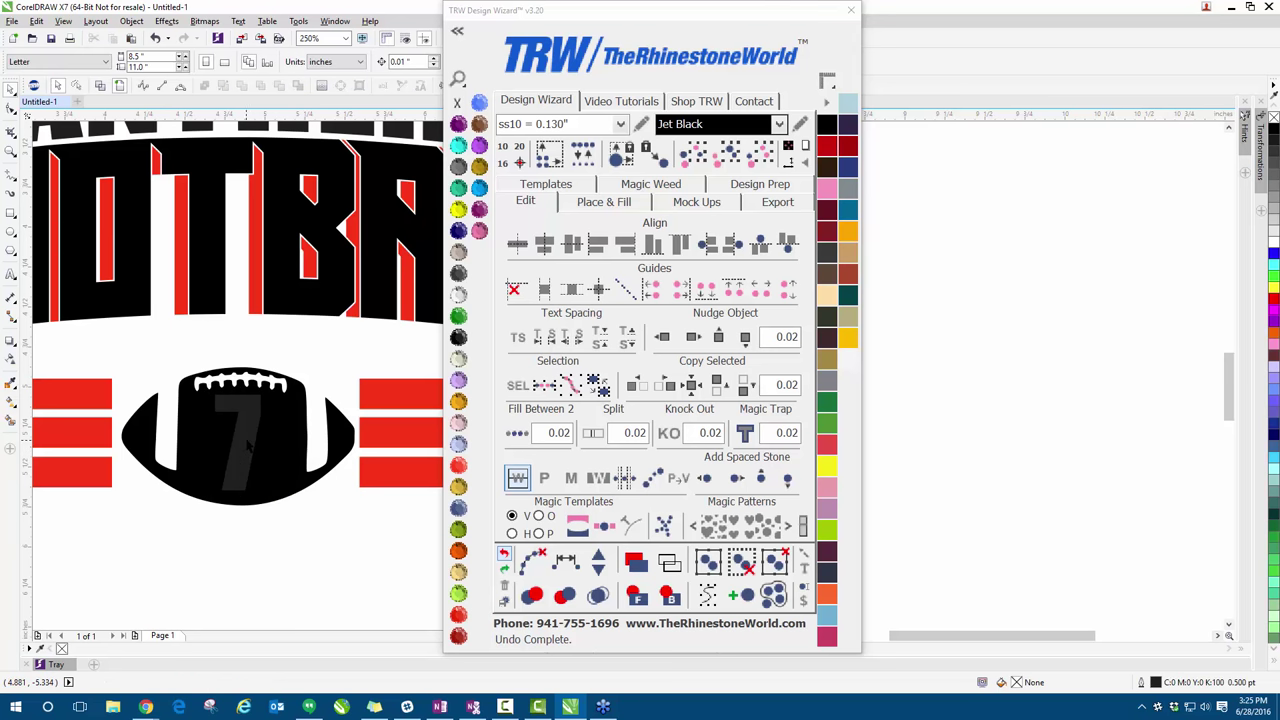
{"action": "left_click", "coordinate": [246, 450]}
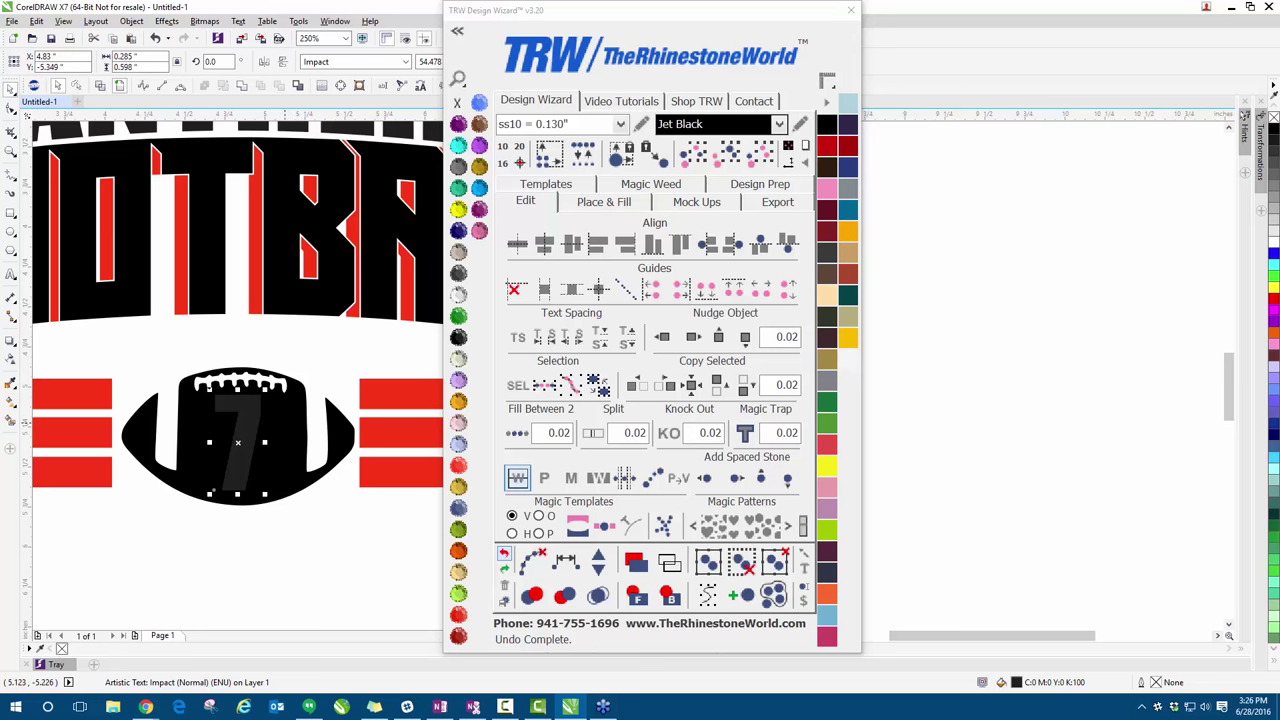
{"action": "left_click", "coordinate": [214, 491], "text": "shift"}
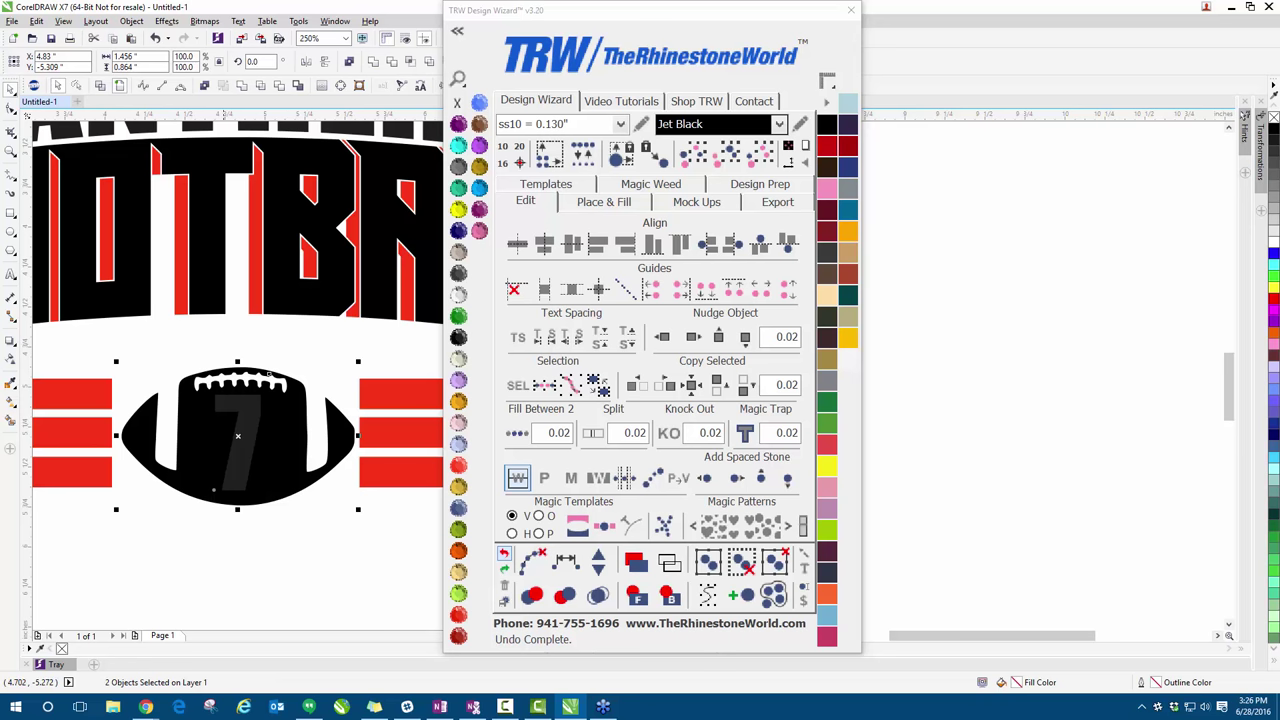
{"action": "scroll", "coordinate": [231, 413], "scroll_direction": "up", "scroll_amount": 2}
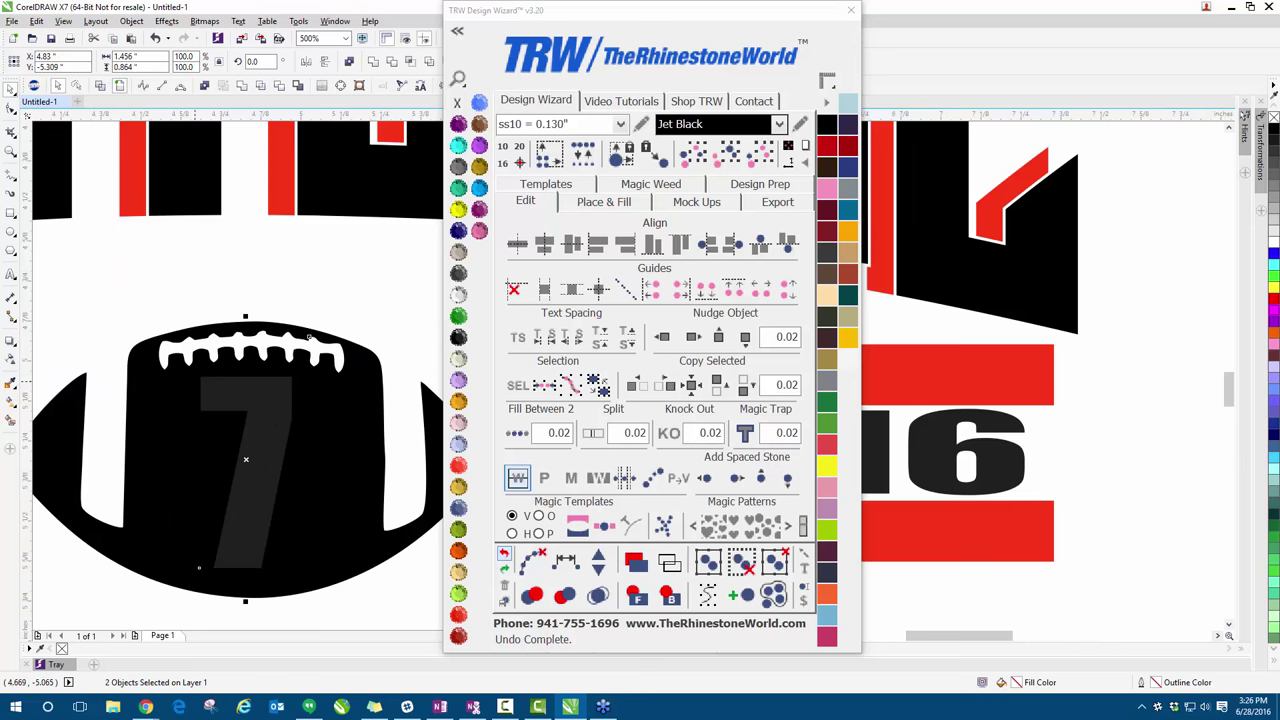
{"action": "scroll", "coordinate": [310, 337], "scroll_direction": "down", "scroll_amount": 3}
{"action": "scroll", "coordinate": [213, 405], "scroll_direction": "up", "scroll_amount": 2}
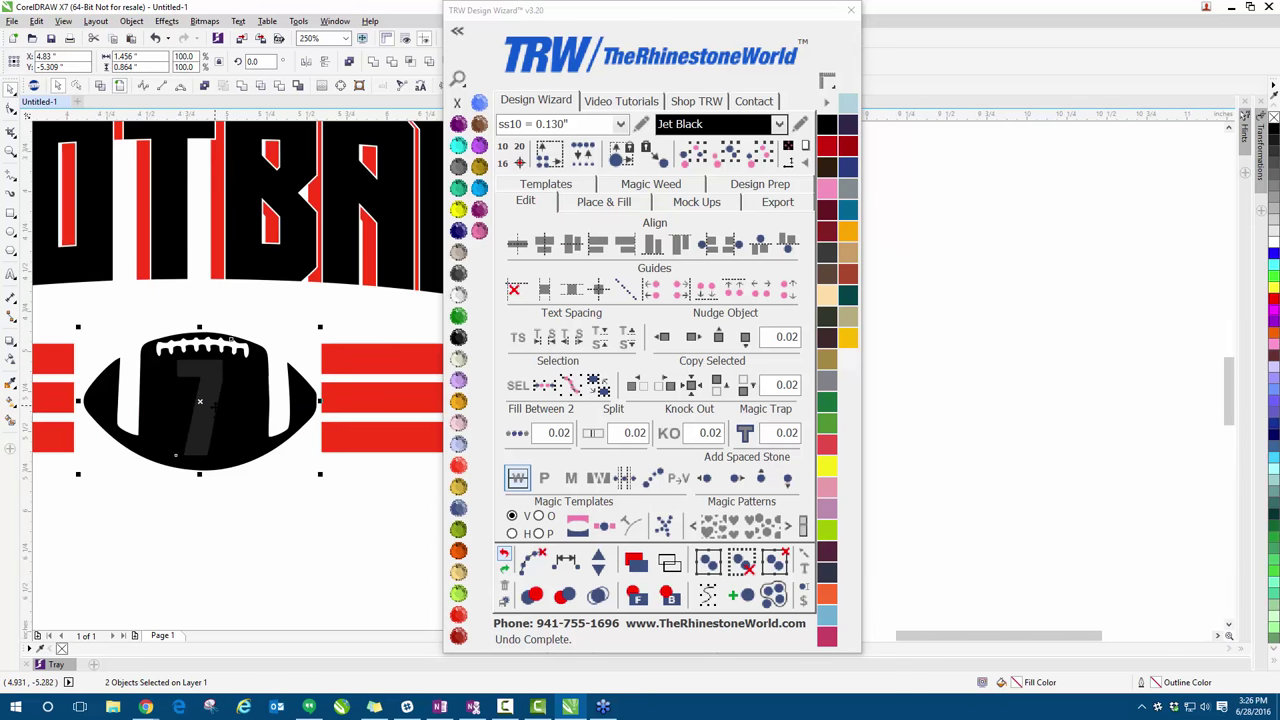
{"action": "left_click", "coordinate": [668, 437]}
{"action": "scroll", "coordinate": [230, 447], "scroll_direction": "down", "scroll_amount": 3}
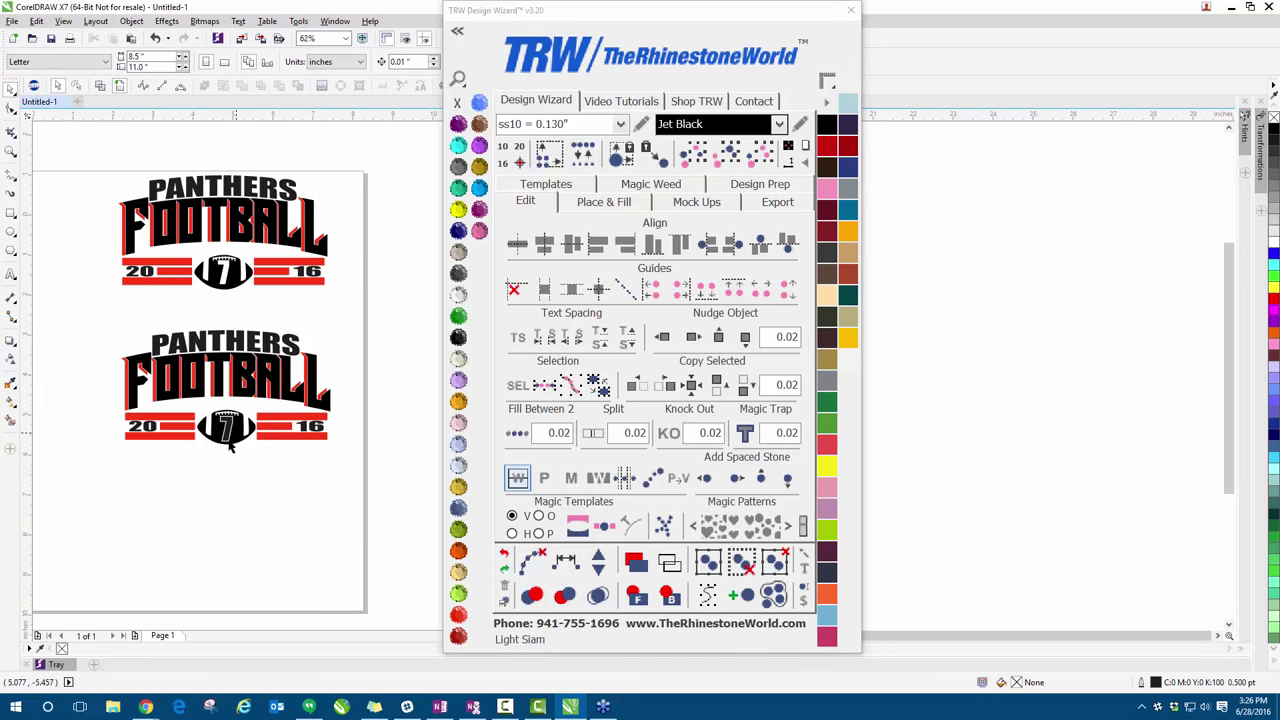
{"action": "scroll", "coordinate": [230, 447], "scroll_direction": "up", "scroll_amount": 2}
- Fill the knocked-out football with Jet Black
{"action": "left_click_drag", "start_coordinate": [302, 476], "coordinate": [155, 355]}
{"action": "left_click", "coordinate": [457, 337]}
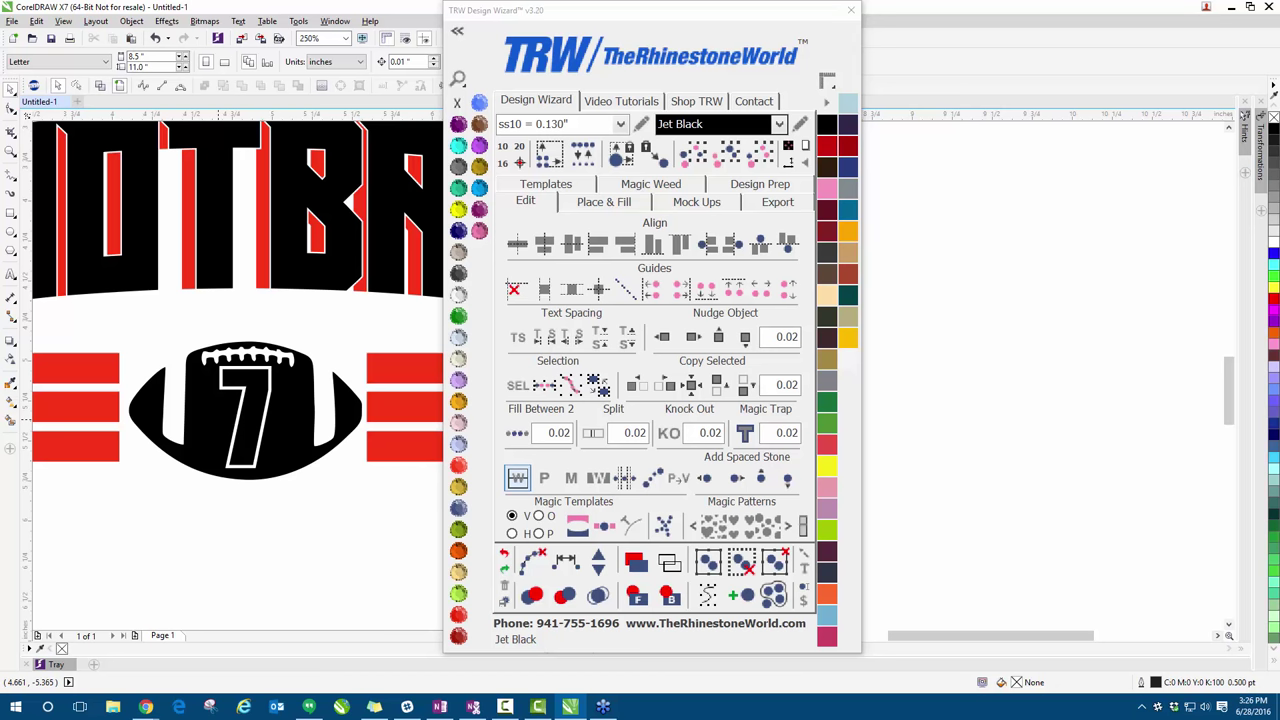
{"action": "scroll", "coordinate": [180, 368], "scroll_direction": "down", "scroll_amount": 4}
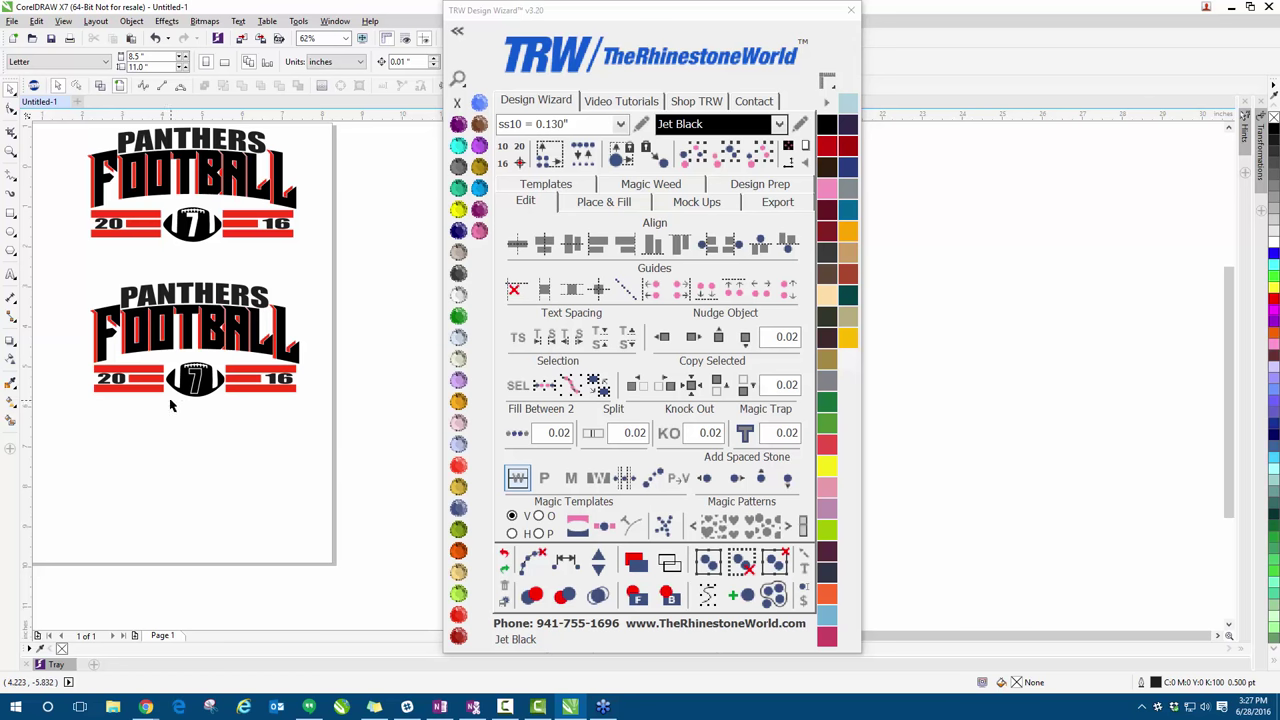
- Select every piece of the top design to remove it
{"action": "scroll", "coordinate": [174, 405], "scroll_direction": "up", "scroll_amount": 2}
{"action": "scroll", "coordinate": [174, 405], "scroll_direction": "down", "scroll_amount": 2}
{"action": "left_click_drag", "start_coordinate": [100, 242], "coordinate": [218, 322]}
{"action": "scroll", "coordinate": [168, 375], "scroll_direction": "up", "scroll_amount": 2}
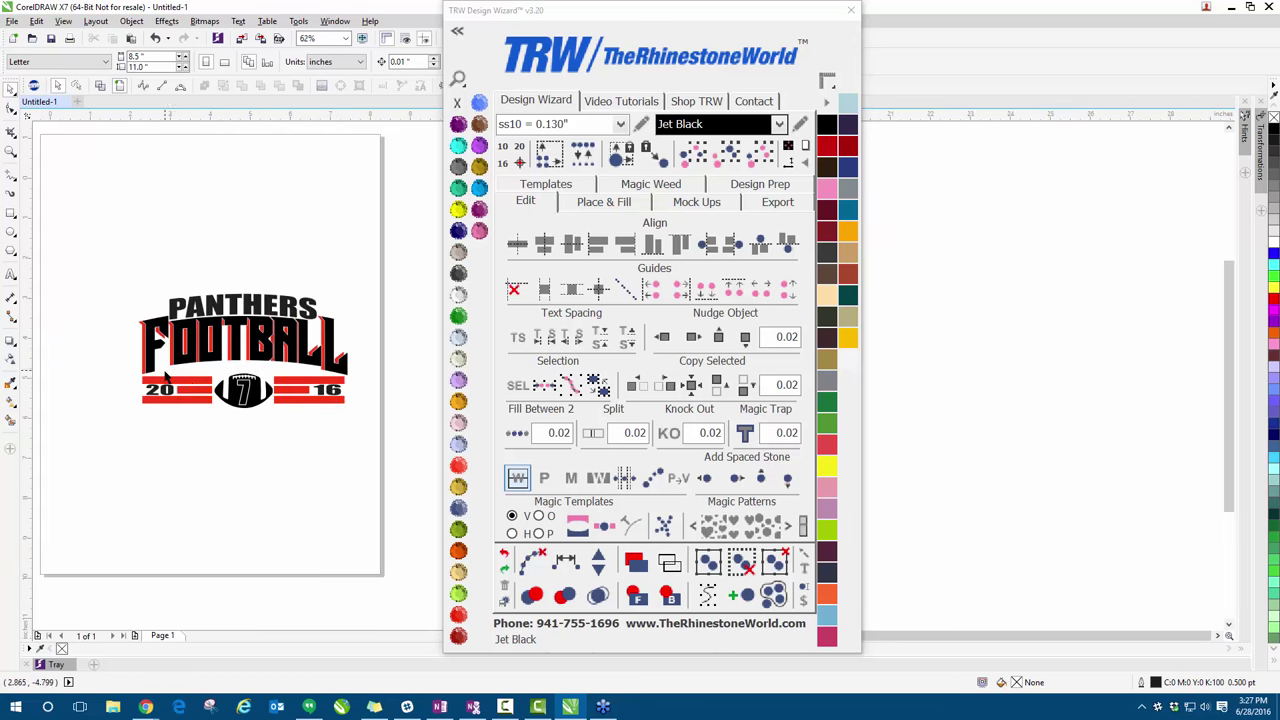
{"action": "scroll", "coordinate": [256, 373], "scroll_direction": "up", "scroll_amount": 2}
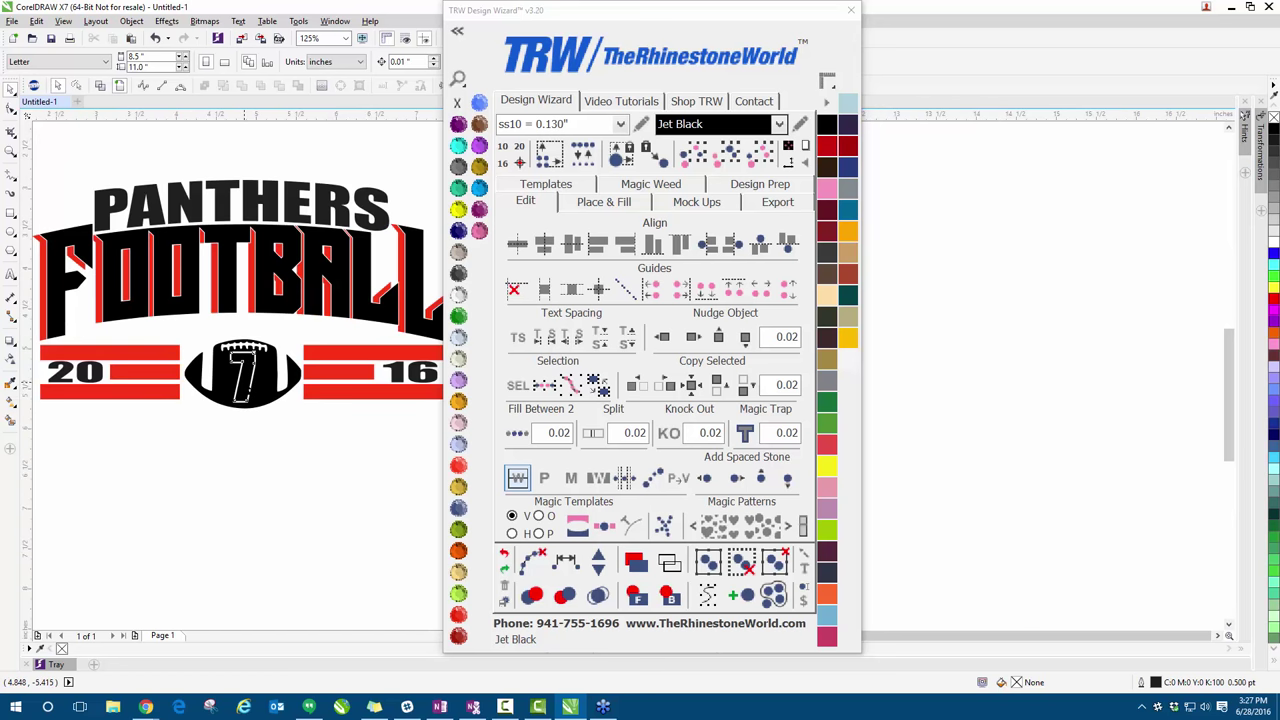
- Colour the 7, all red stripe pieces and the PANTHERS text Orange
{"action": "left_click", "coordinate": [256, 373]}
{"action": "left_click", "coordinate": [458, 553]}
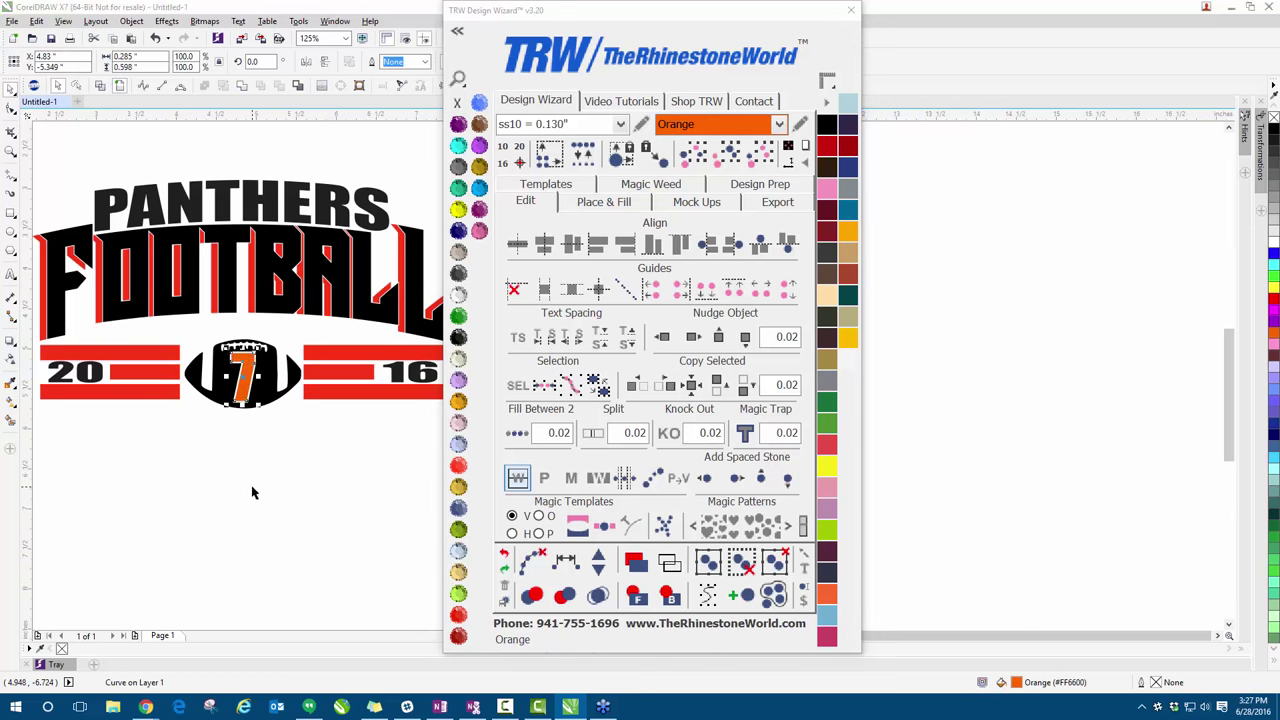
{"action": "left_click", "coordinate": [252, 492]}
{"action": "left_click", "coordinate": [340, 352]}
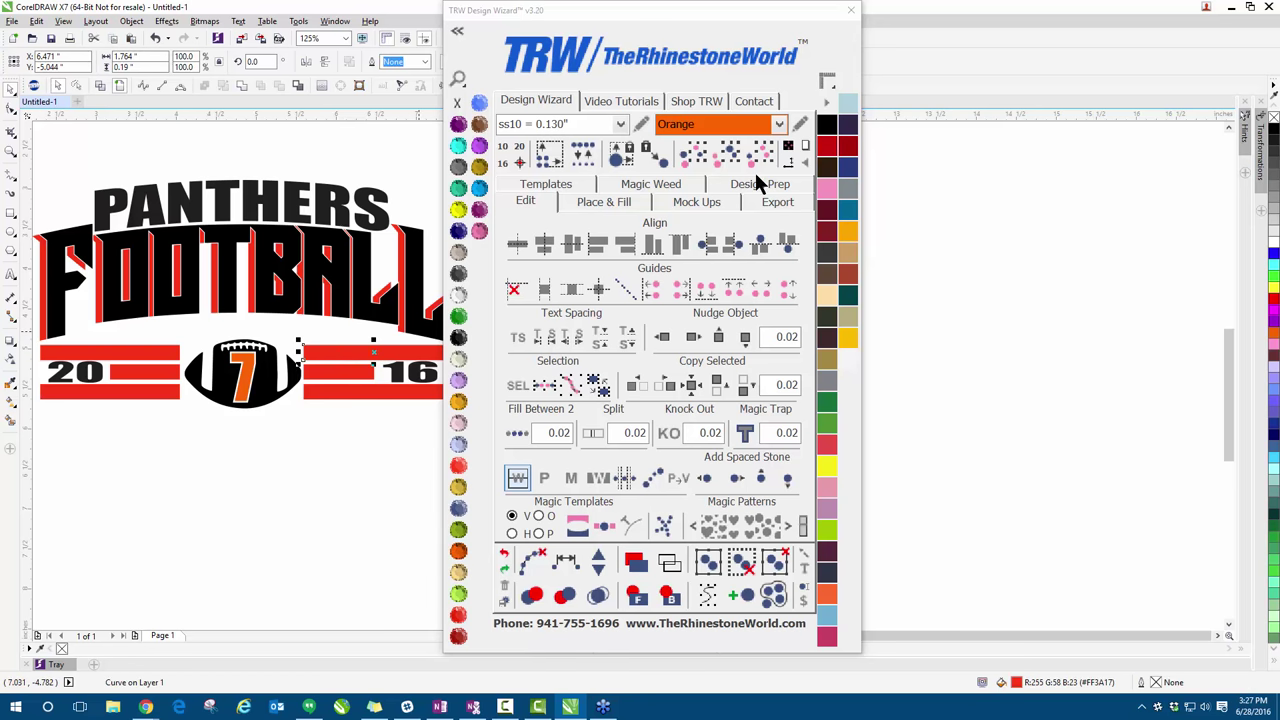
{"action": "left_click", "coordinate": [728, 155]}
{"action": "left_click", "coordinate": [458, 553]}
{"action": "left_click", "coordinate": [229, 430]}
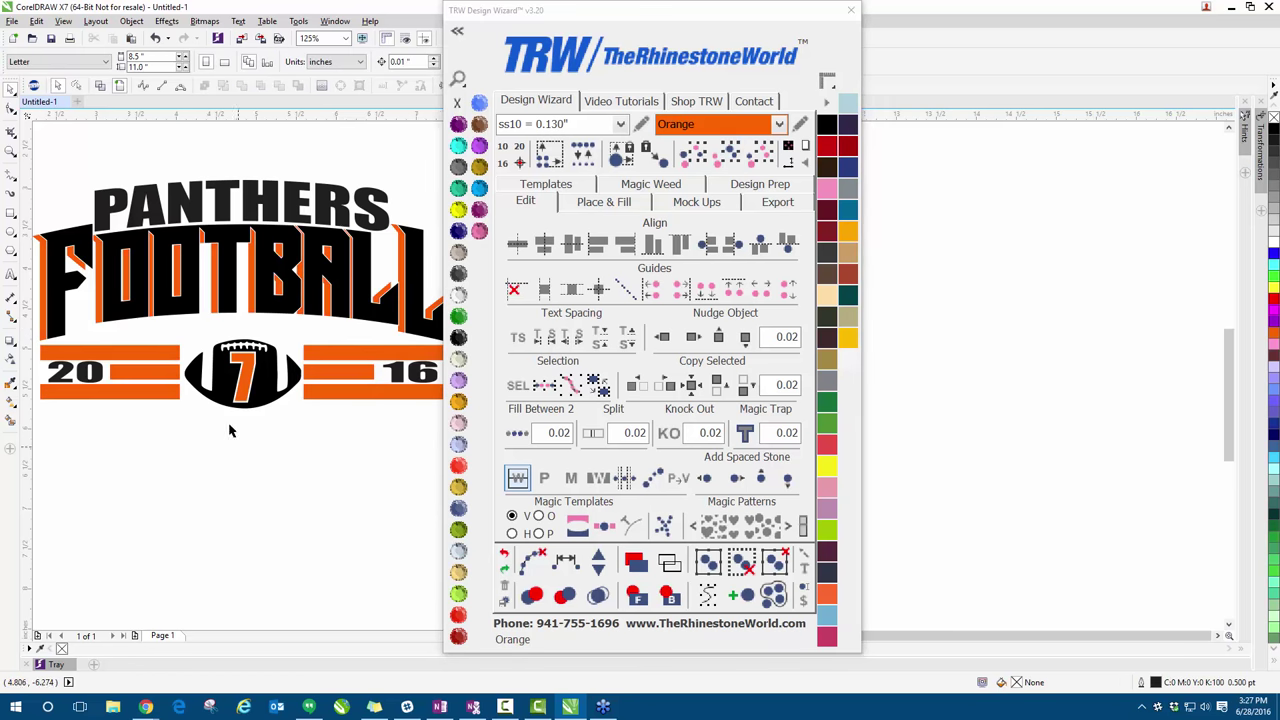
{"action": "scroll", "coordinate": [229, 430], "scroll_direction": "down", "scroll_amount": 2}
{"action": "left_click", "coordinate": [244, 308]}
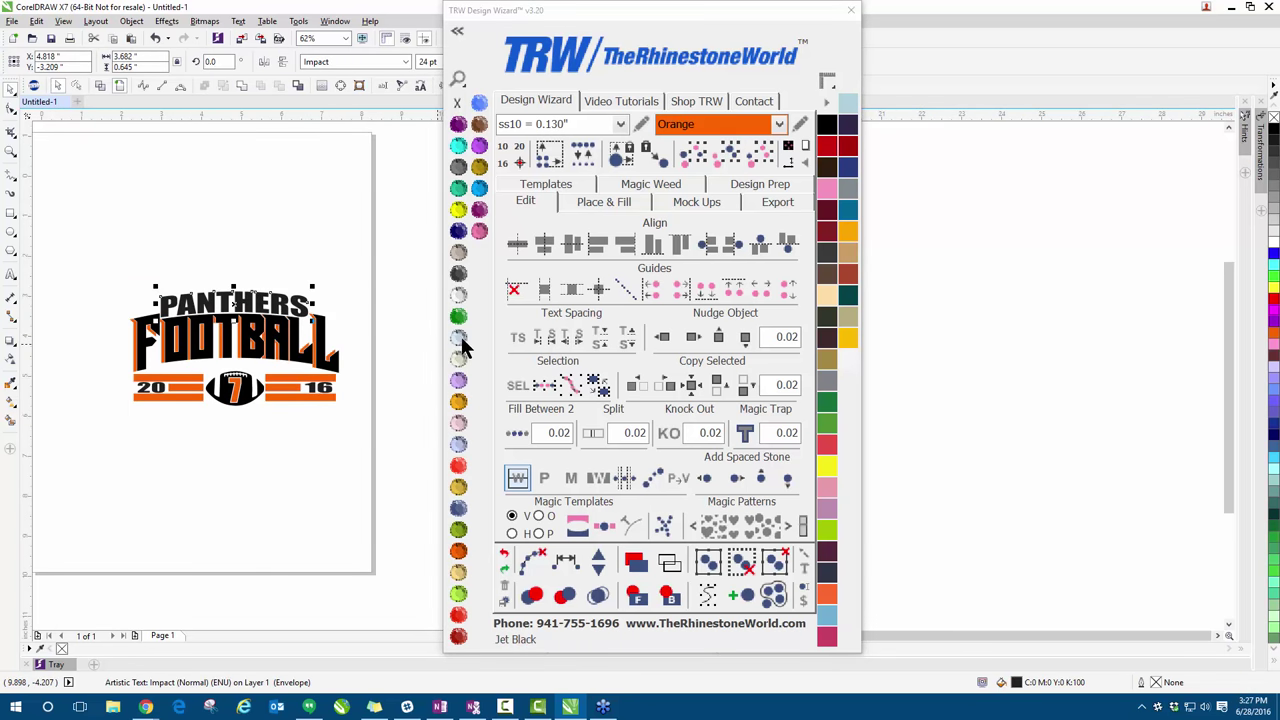
{"action": "left_click", "coordinate": [458, 551]}
{"action": "left_click", "coordinate": [289, 409]}
{"action": "scroll", "coordinate": [134, 394], "scroll_direction": "down", "scroll_amount": 1}
- Move the design to the page's upper left and select all its orange pieces
{"action": "left_click_drag", "start_coordinate": [133, 355], "coordinate": [110, 285]}
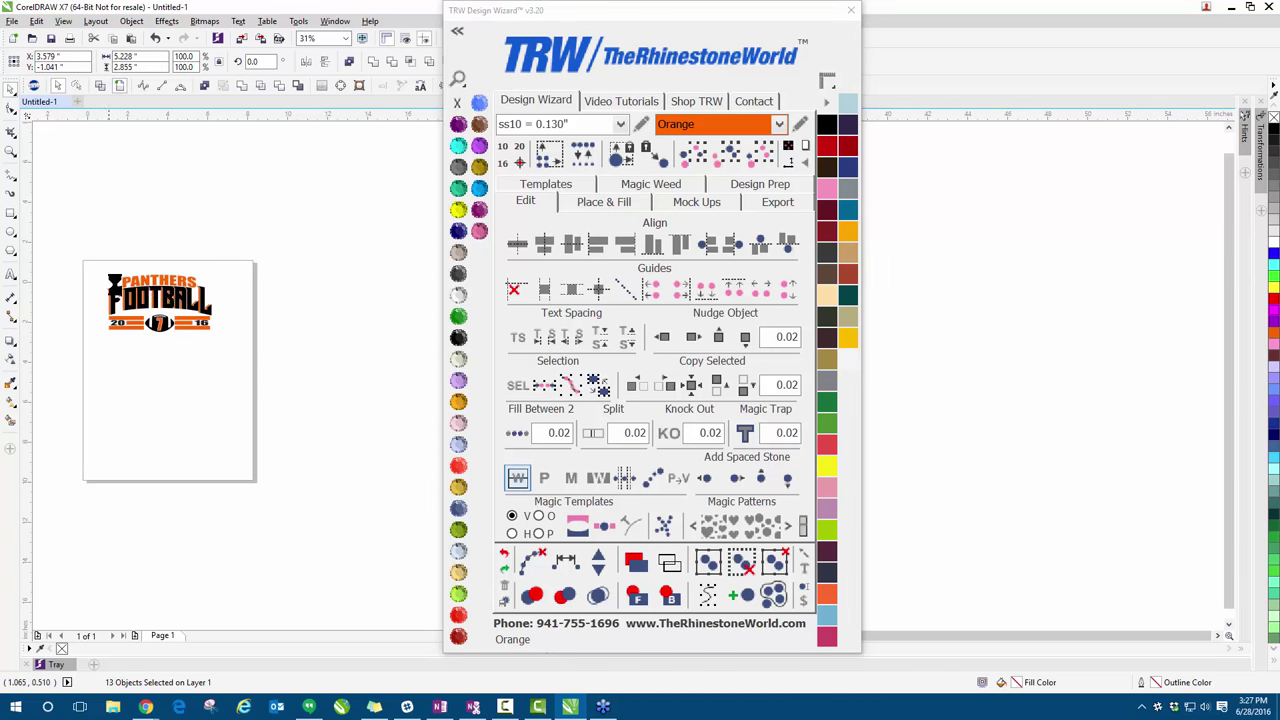
{"action": "scroll", "coordinate": [110, 285], "scroll_direction": "up", "scroll_amount": 1}
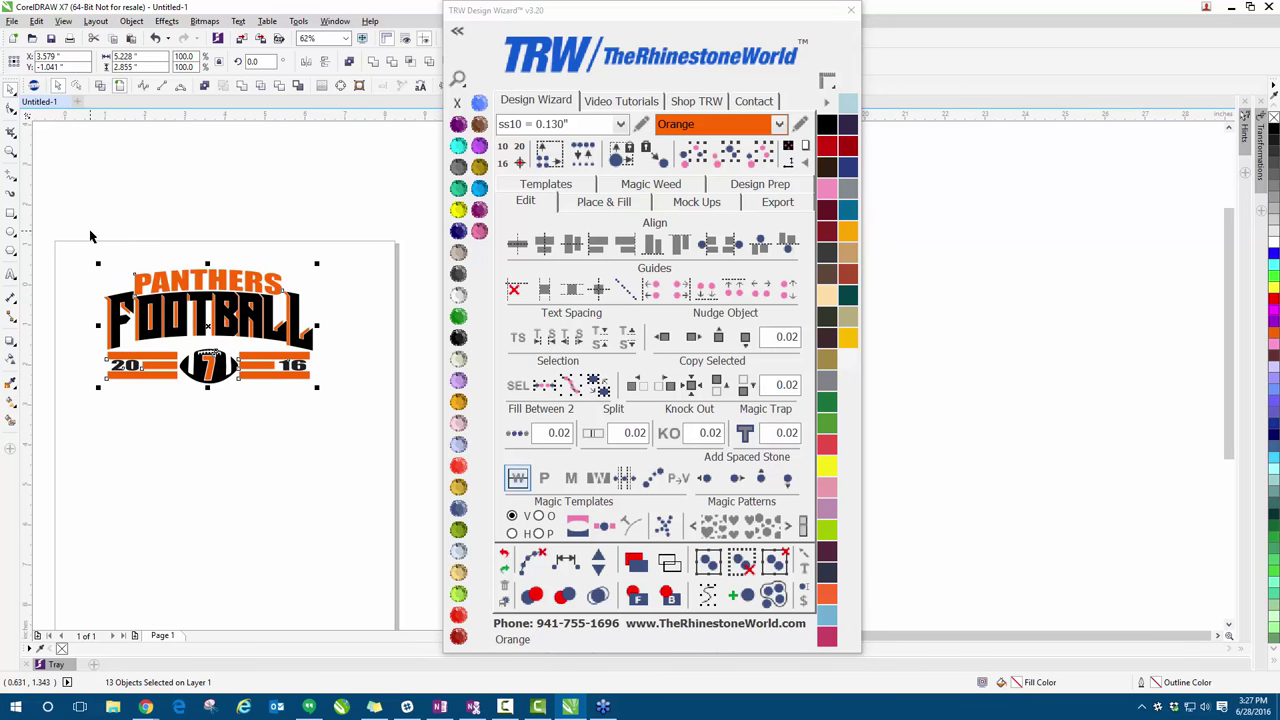
{"action": "left_click", "coordinate": [140, 206]}
{"action": "scroll", "coordinate": [178, 279], "scroll_direction": "up", "scroll_amount": 1}
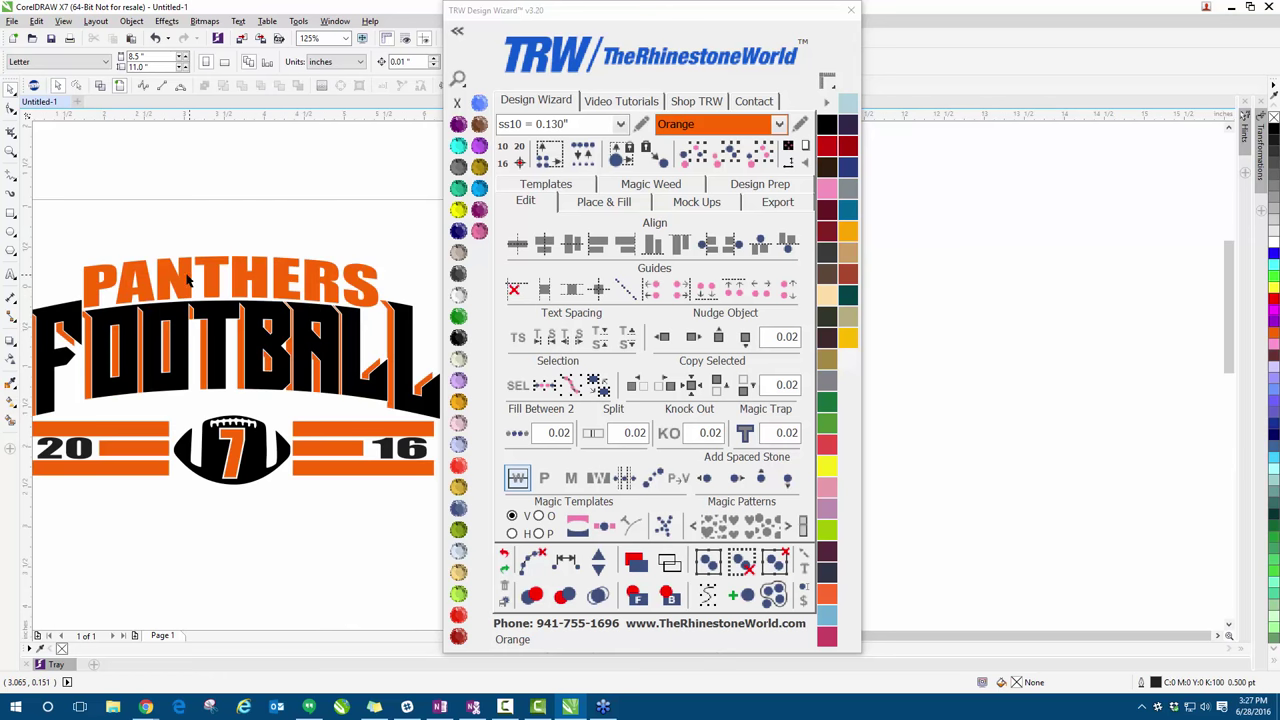
{"action": "left_click", "coordinate": [184, 283]}
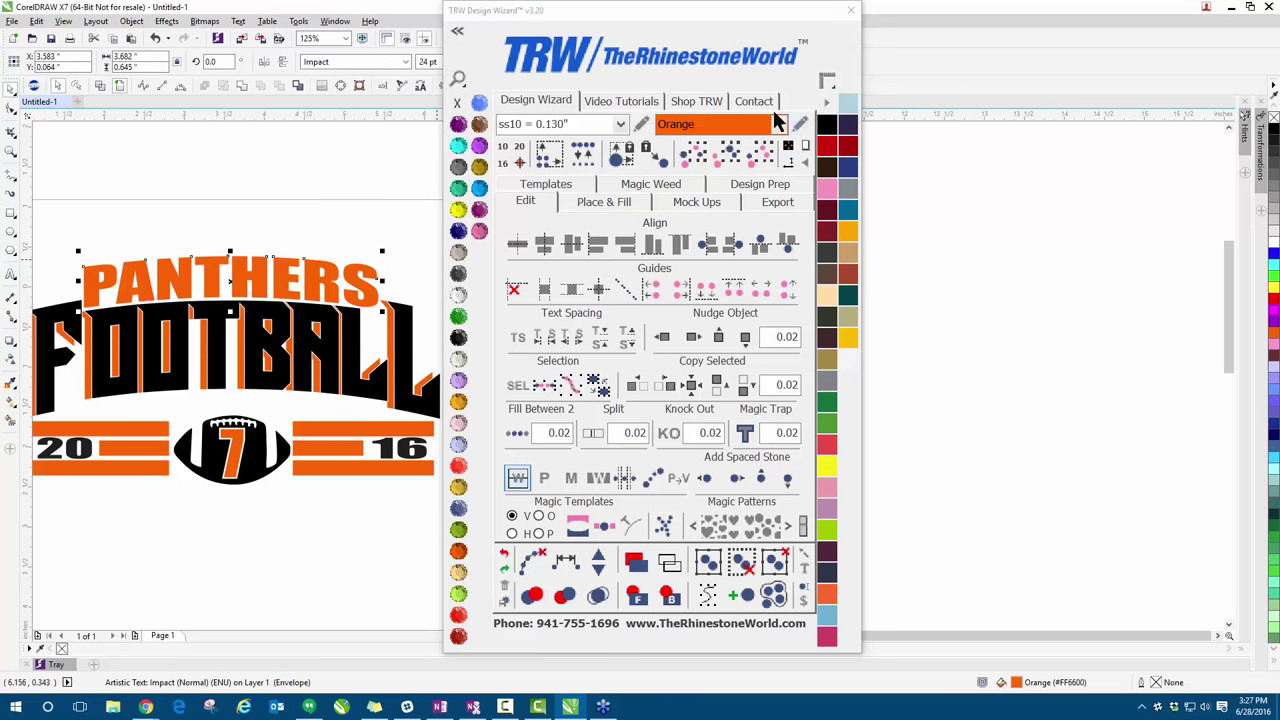
{"action": "left_click", "coordinate": [719, 160]}
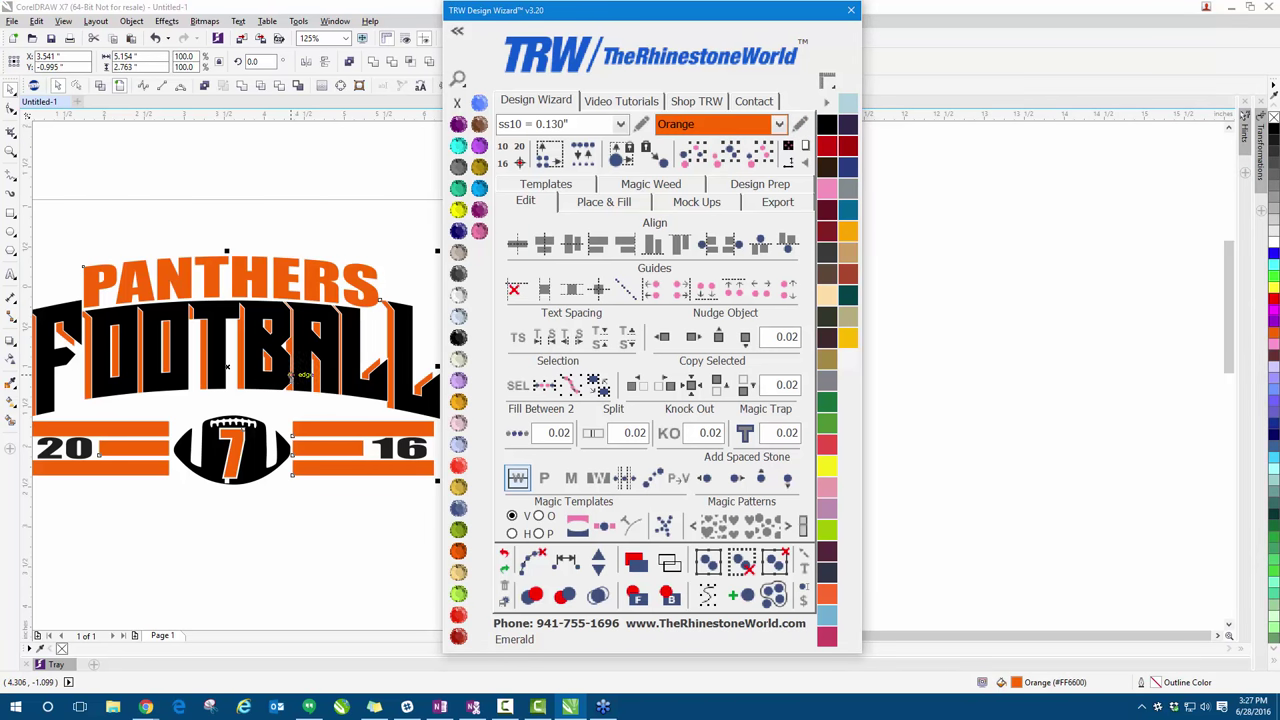
{"action": "left_click", "coordinate": [826, 102]}
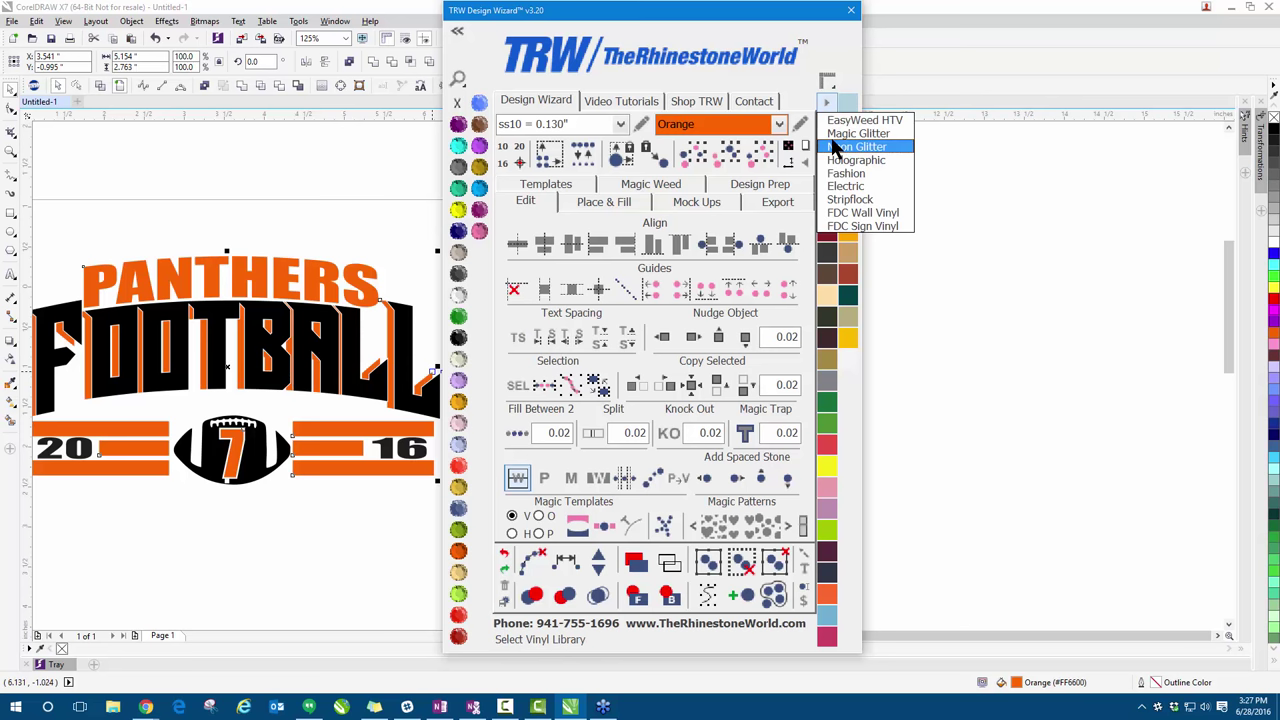
- Switch the colour palette to the Magic Glitter vinyl library
{"action": "left_click", "coordinate": [840, 134]}
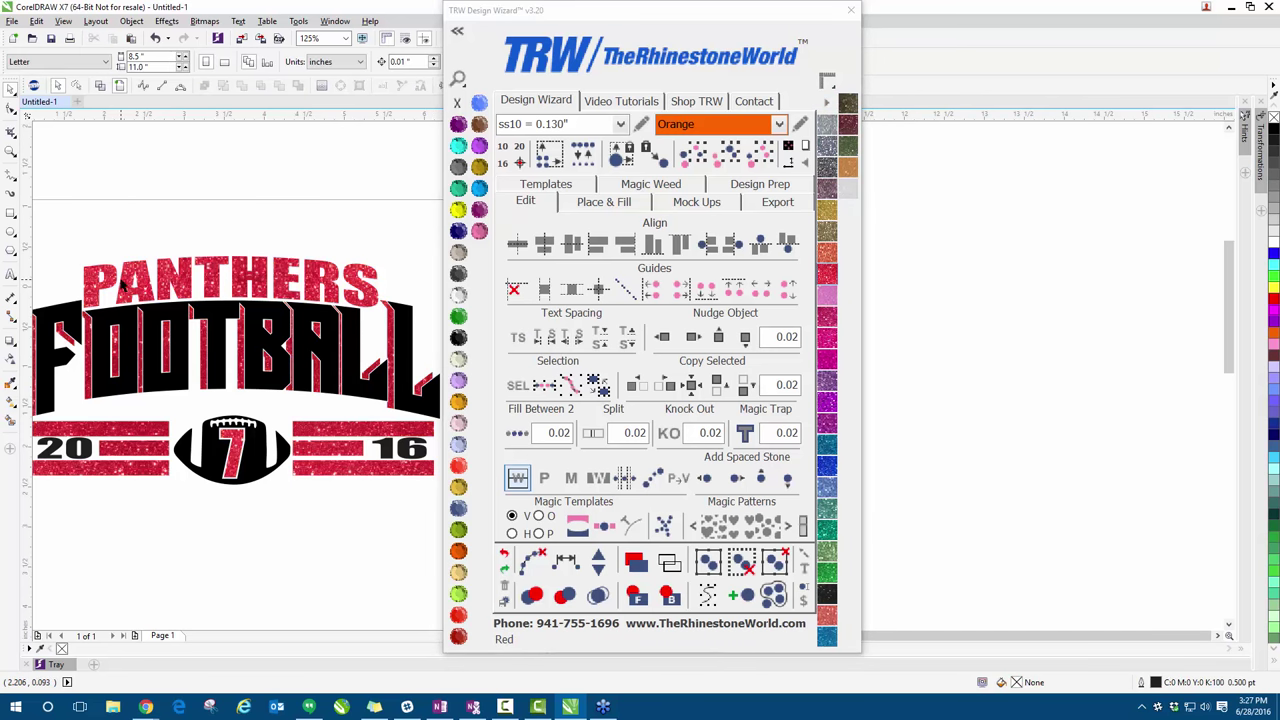
{"action": "scroll", "coordinate": [122, 284], "scroll_direction": "down", "scroll_amount": 1}
{"action": "scroll", "coordinate": [206, 320], "scroll_direction": "up", "scroll_amount": 1}
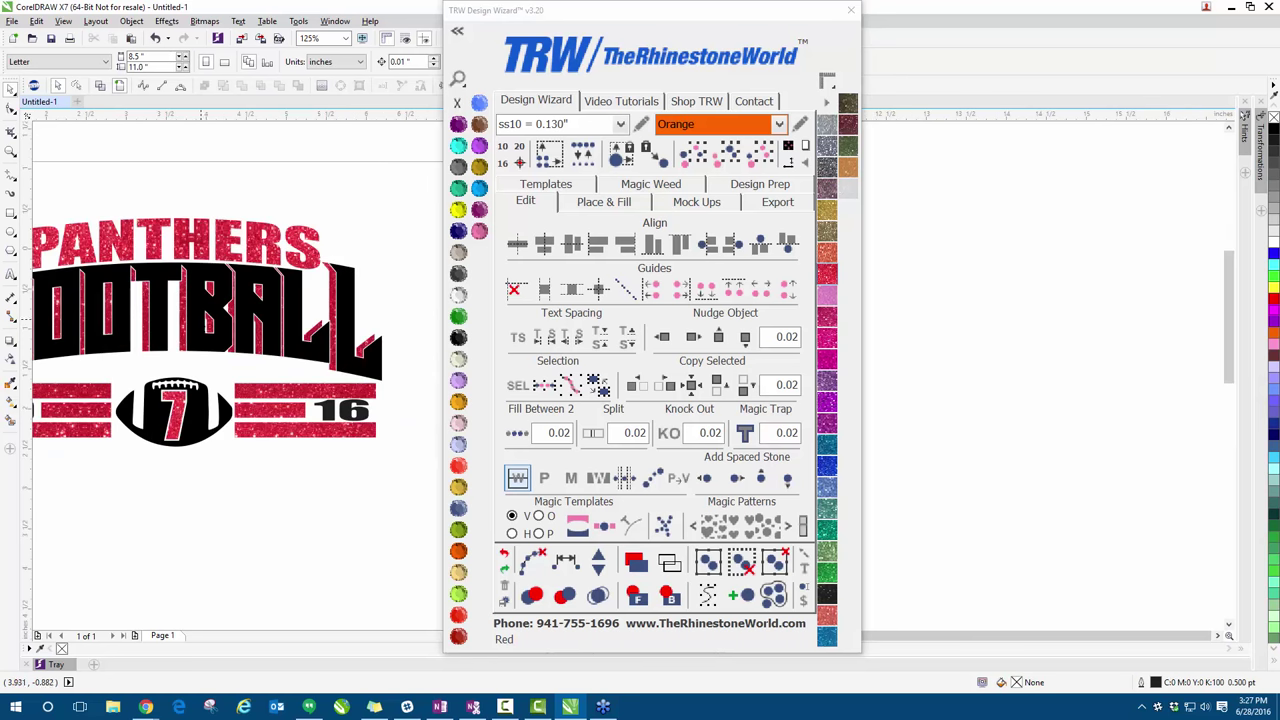
- Select the design's black parts, including the 20
{"action": "left_click", "coordinate": [206, 322]}
{"action": "left_click", "coordinate": [458, 340]}
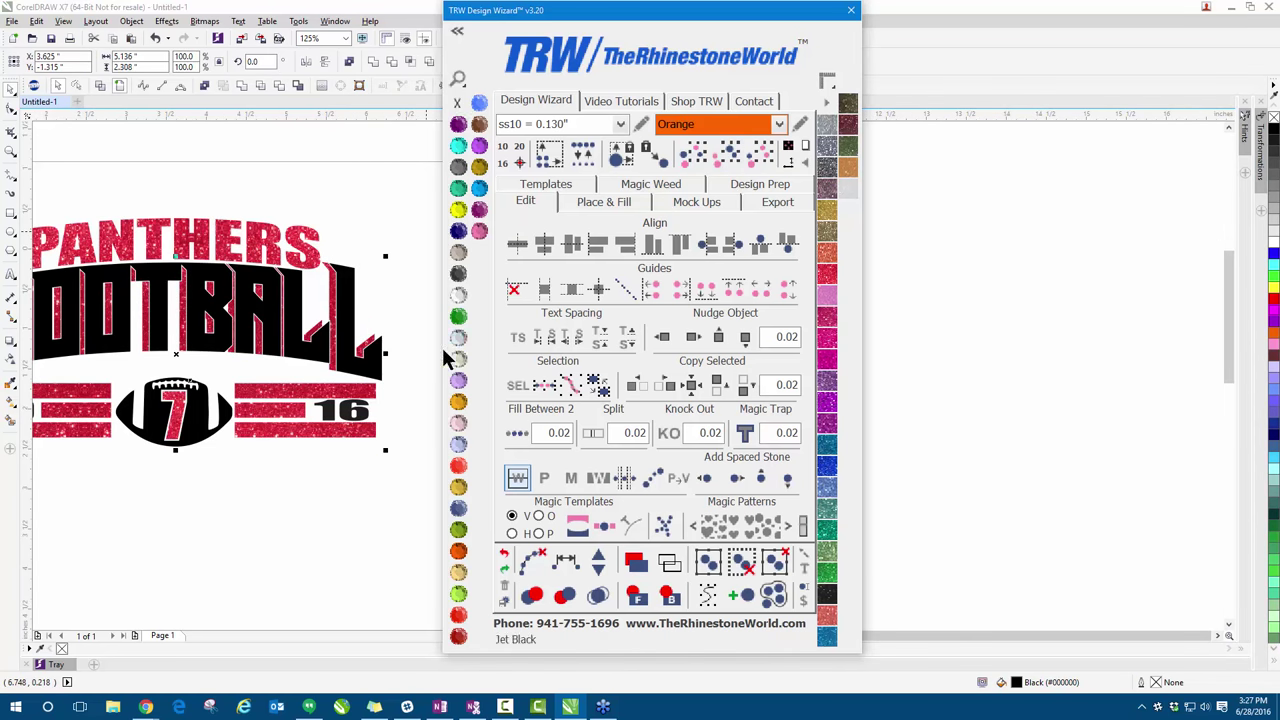
{"action": "scroll", "coordinate": [394, 420], "scroll_direction": "down", "scroll_amount": 1}
{"action": "scroll", "coordinate": [378, 428], "scroll_direction": "up", "scroll_amount": 1}
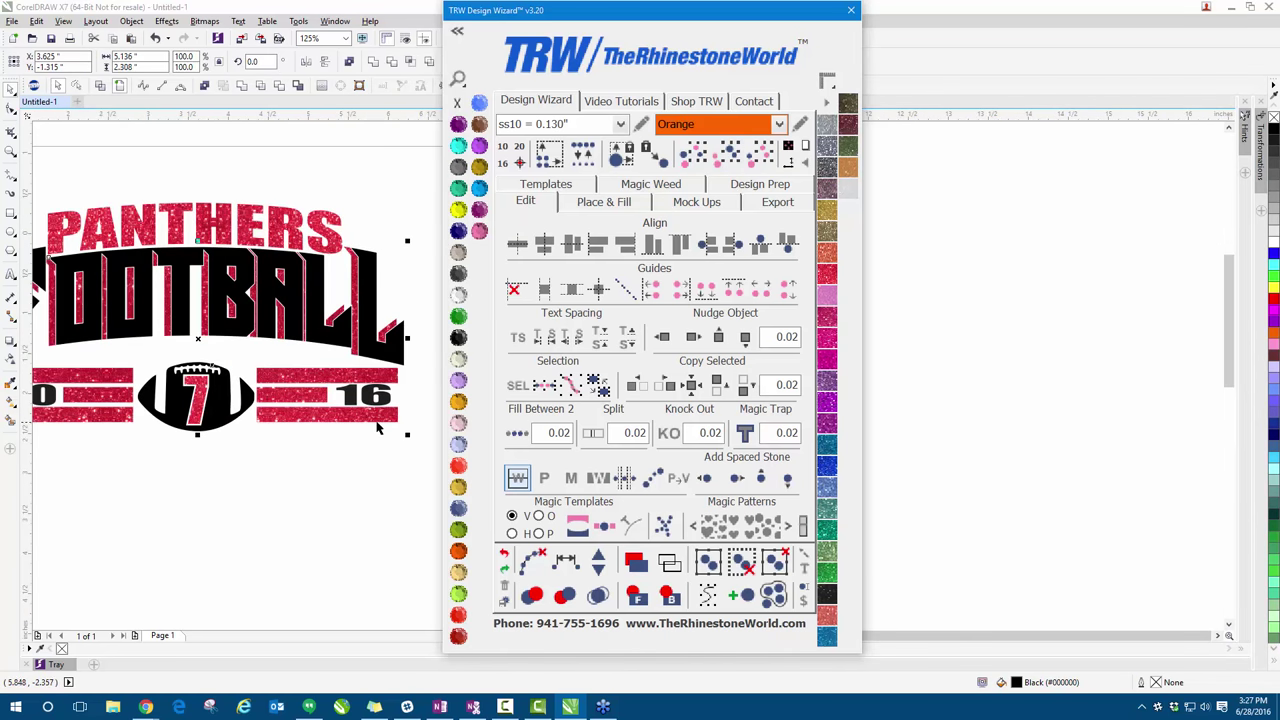
{"action": "left_click", "coordinate": [366, 402]}
{"action": "scroll", "coordinate": [362, 402], "scroll_direction": "down", "scroll_amount": 1}
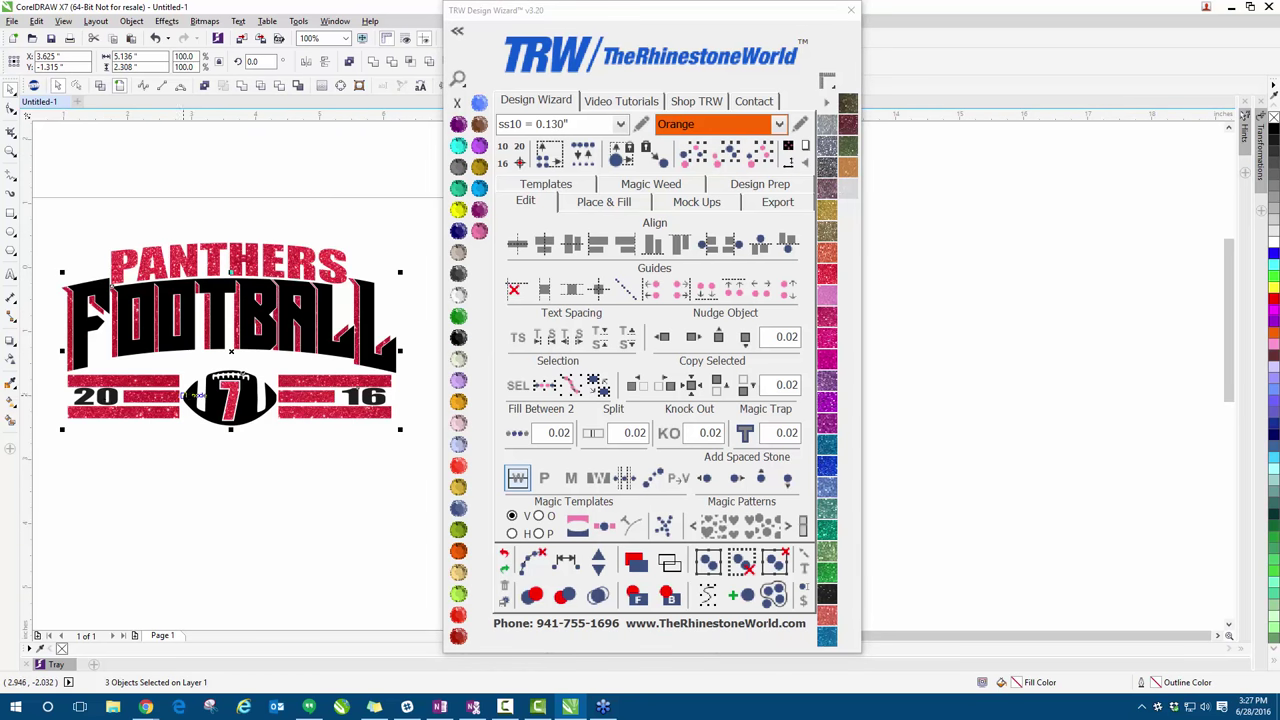
{"action": "left_click", "coordinate": [103, 396], "text": "shift"}
{"action": "left_click", "coordinate": [846, 192]}
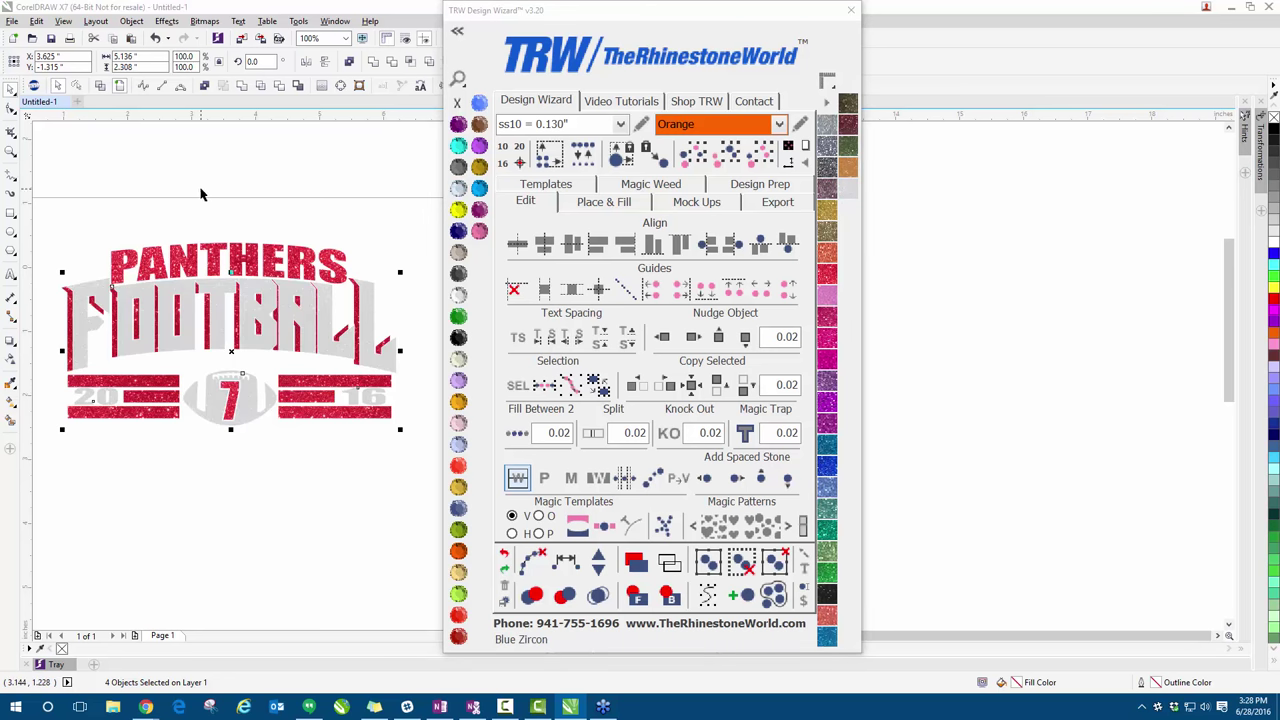
{"action": "left_click", "coordinate": [200, 193]}
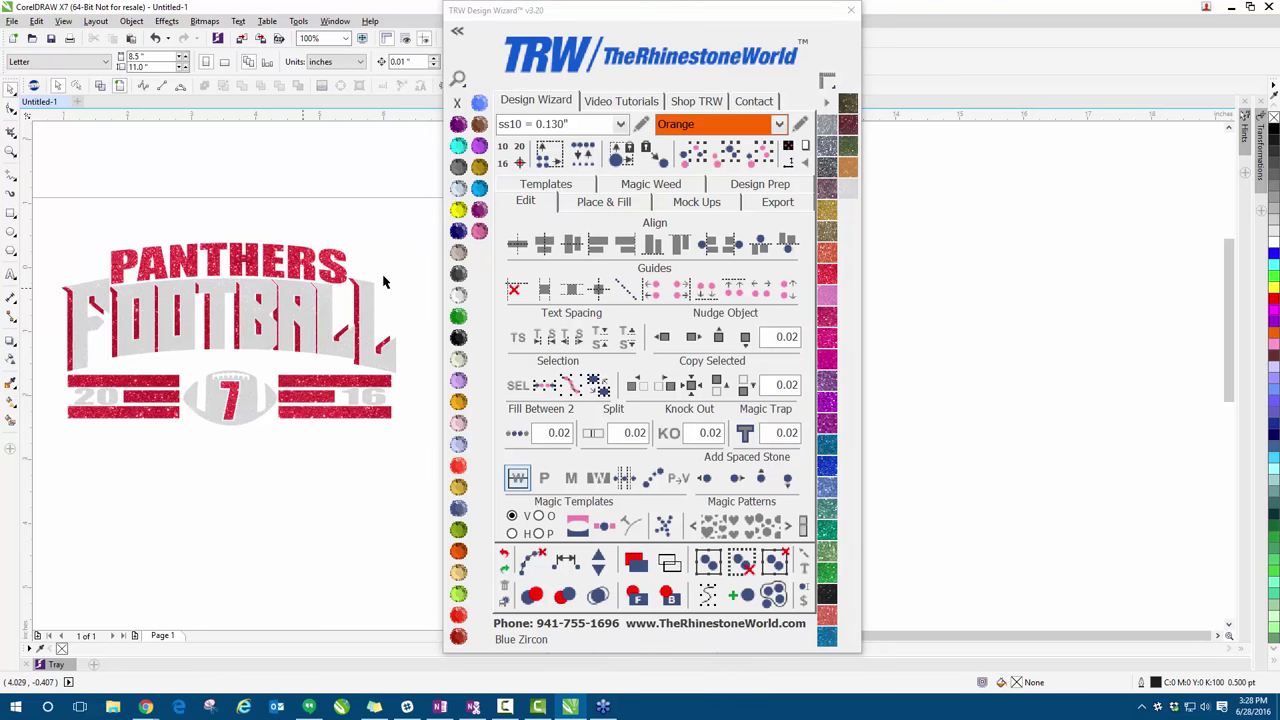
{"action": "left_click", "coordinate": [825, 102]}
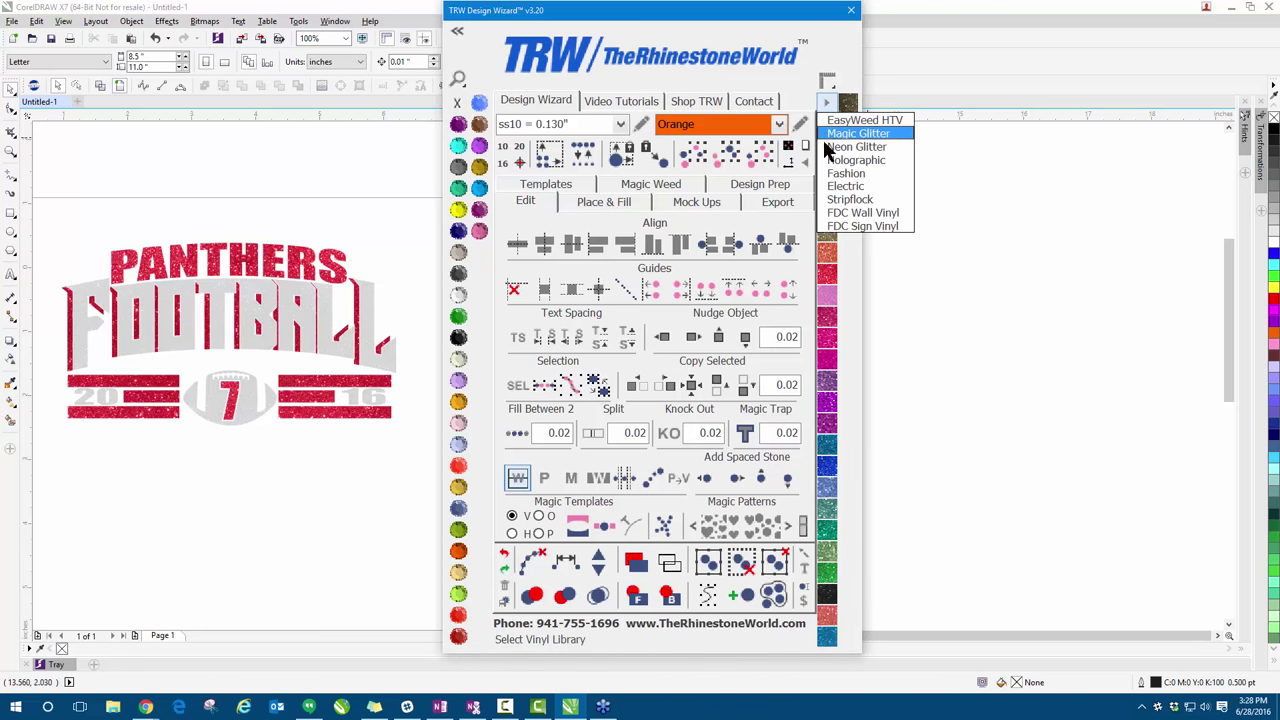
{"action": "left_click", "coordinate": [848, 199]}
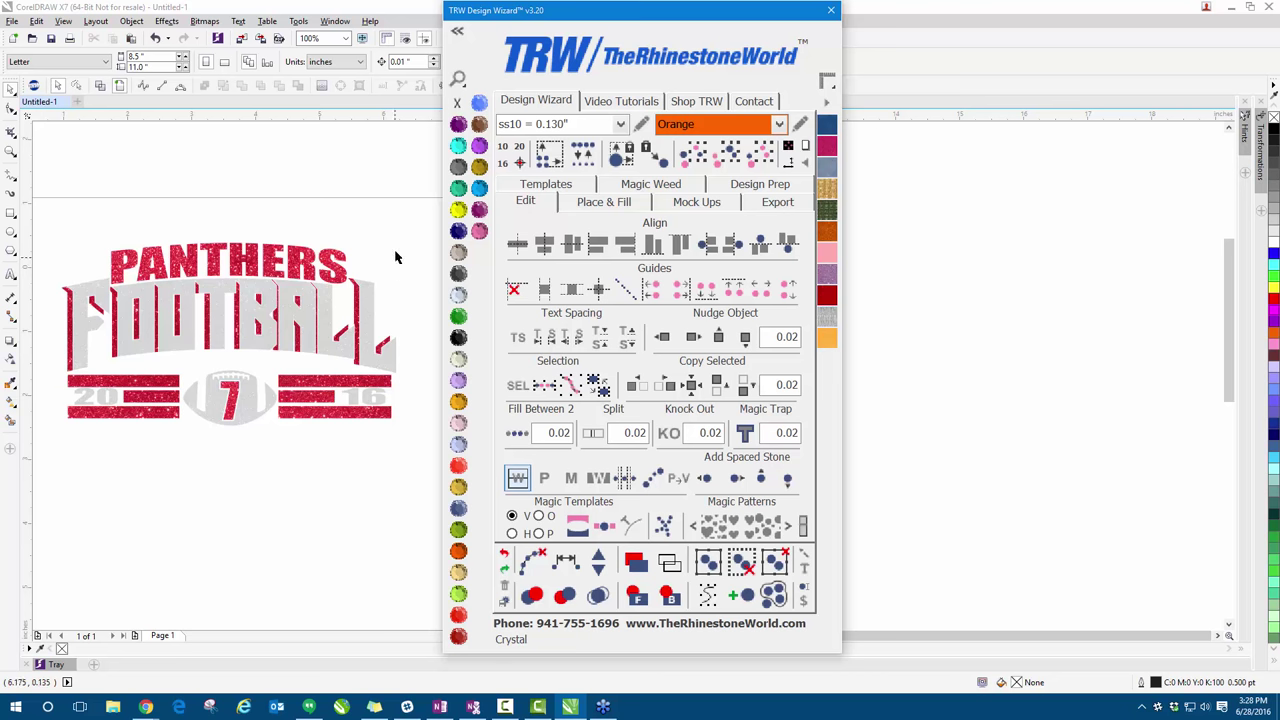
{"action": "left_click", "coordinate": [370, 326]}
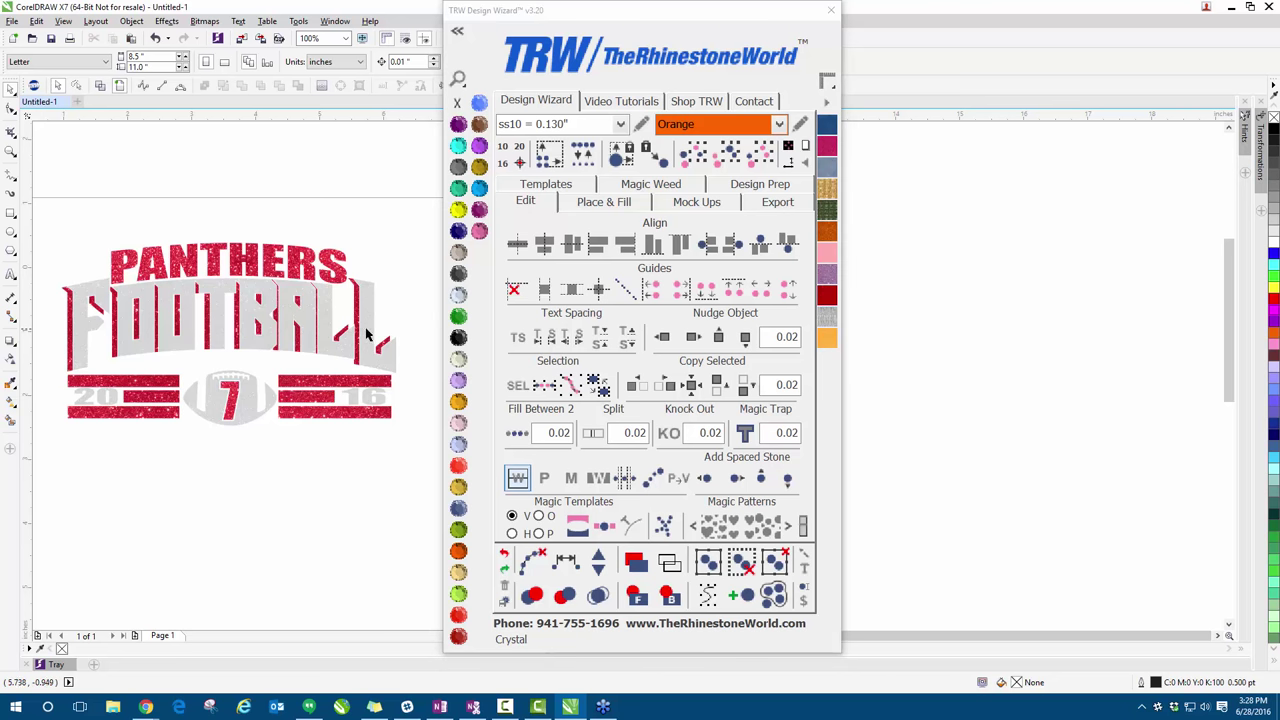
{"action": "left_click", "coordinate": [504, 555]}
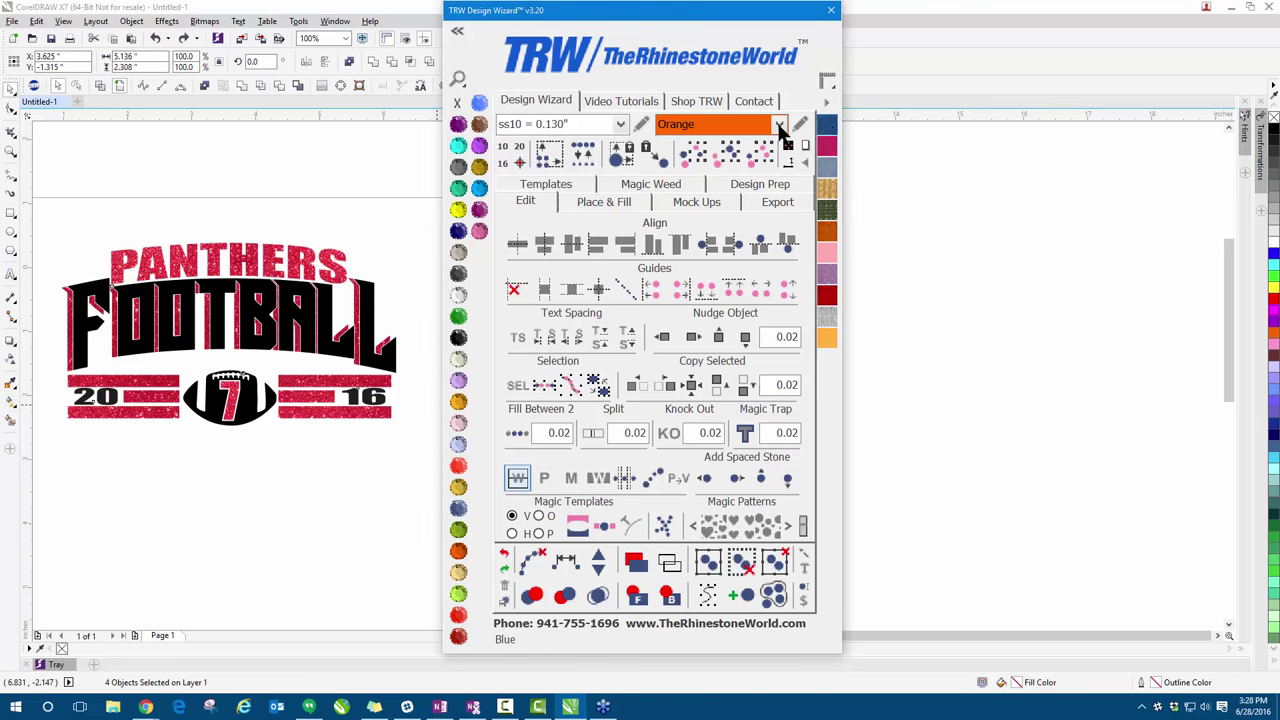
{"action": "left_click", "coordinate": [826, 124]}
{"action": "left_click", "coordinate": [315, 300]}
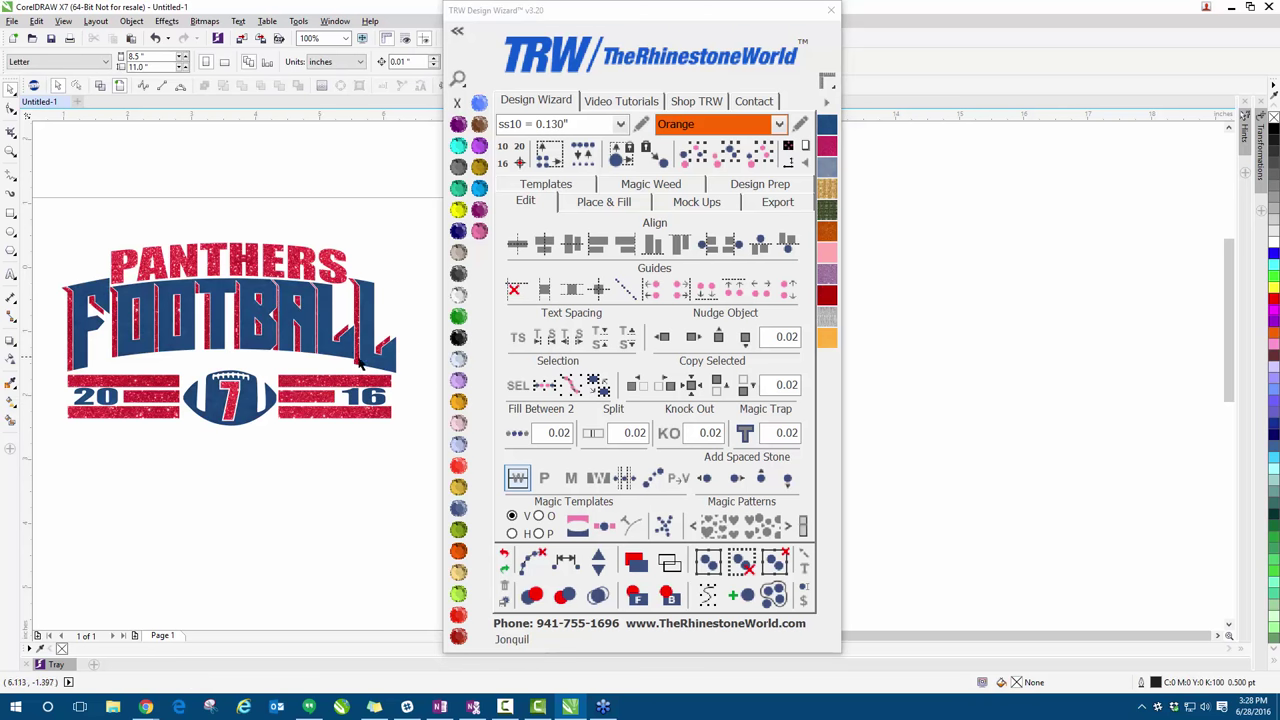
{"action": "scroll", "coordinate": [154, 358], "scroll_direction": "down", "scroll_amount": 1}
{"action": "scroll", "coordinate": [160, 355], "scroll_direction": "up", "scroll_amount": 1}
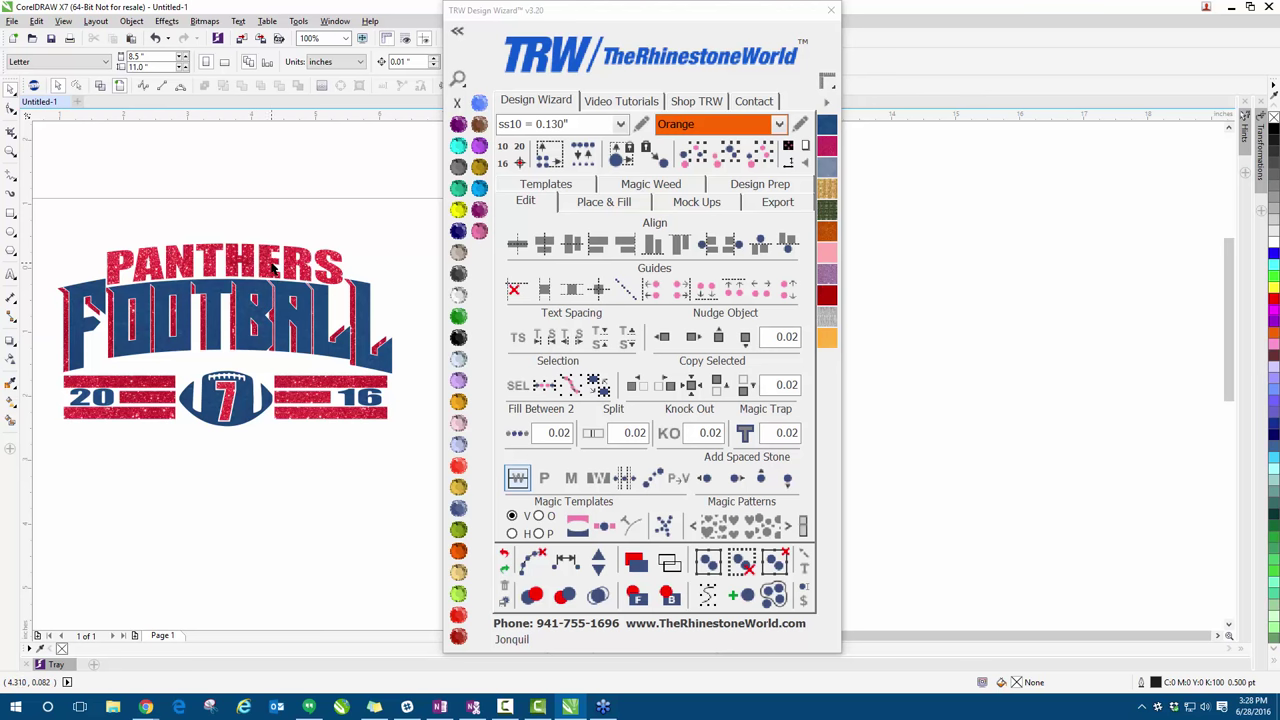
{"action": "left_click", "coordinate": [272, 266]}
{"action": "left_click", "coordinate": [866, 251]}
{"action": "left_click", "coordinate": [504, 557]}
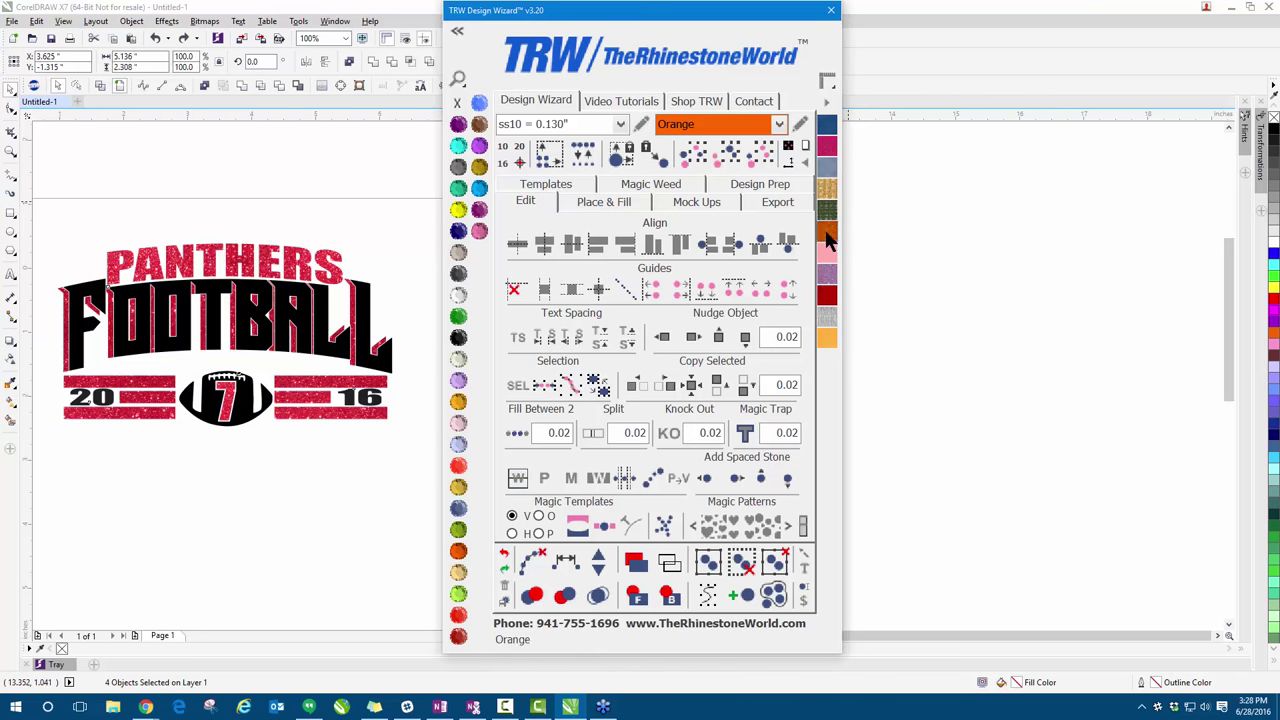
{"action": "left_click", "coordinate": [826, 102]}
- Turn the black parts into white Magic Glitter, scale the whole design to 9.5" wide, and size the page to it
{"action": "left_click", "coordinate": [832, 135]}
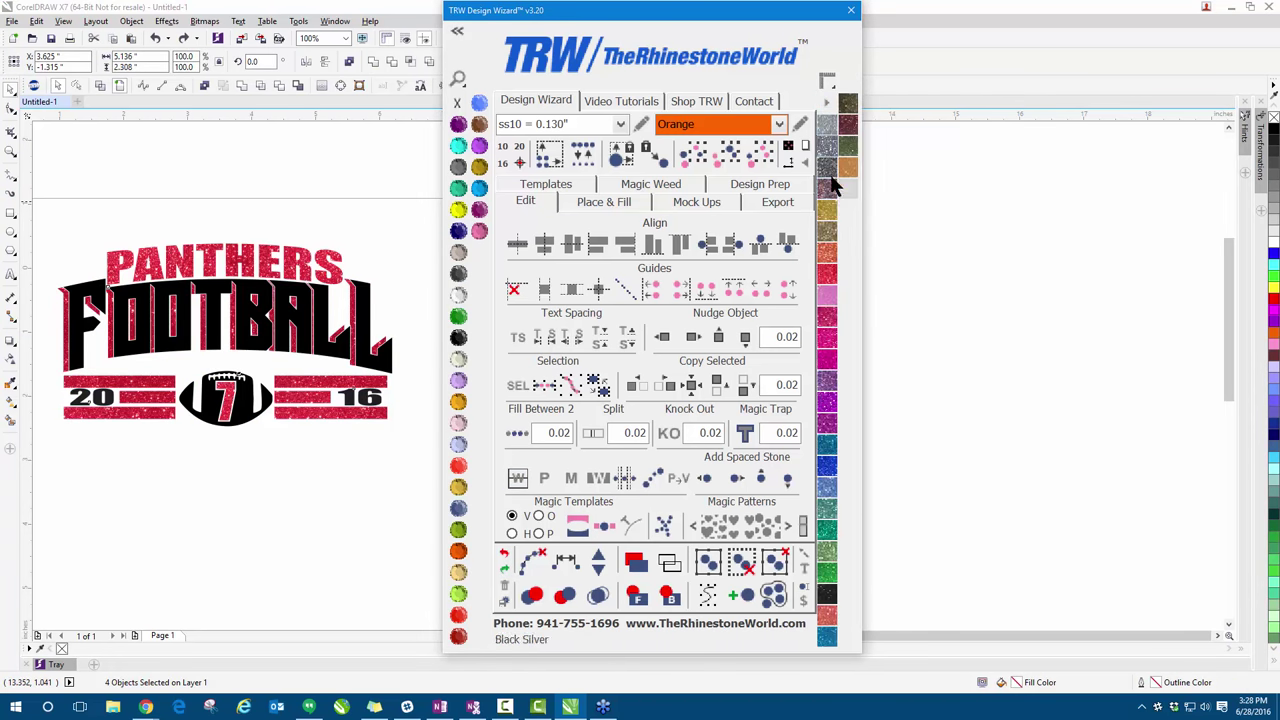
{"action": "left_click", "coordinate": [836, 199]}
{"action": "left_click_drag", "start_coordinate": [110, 197], "coordinate": [416, 402]}
{"action": "left_click", "coordinate": [133, 57]}
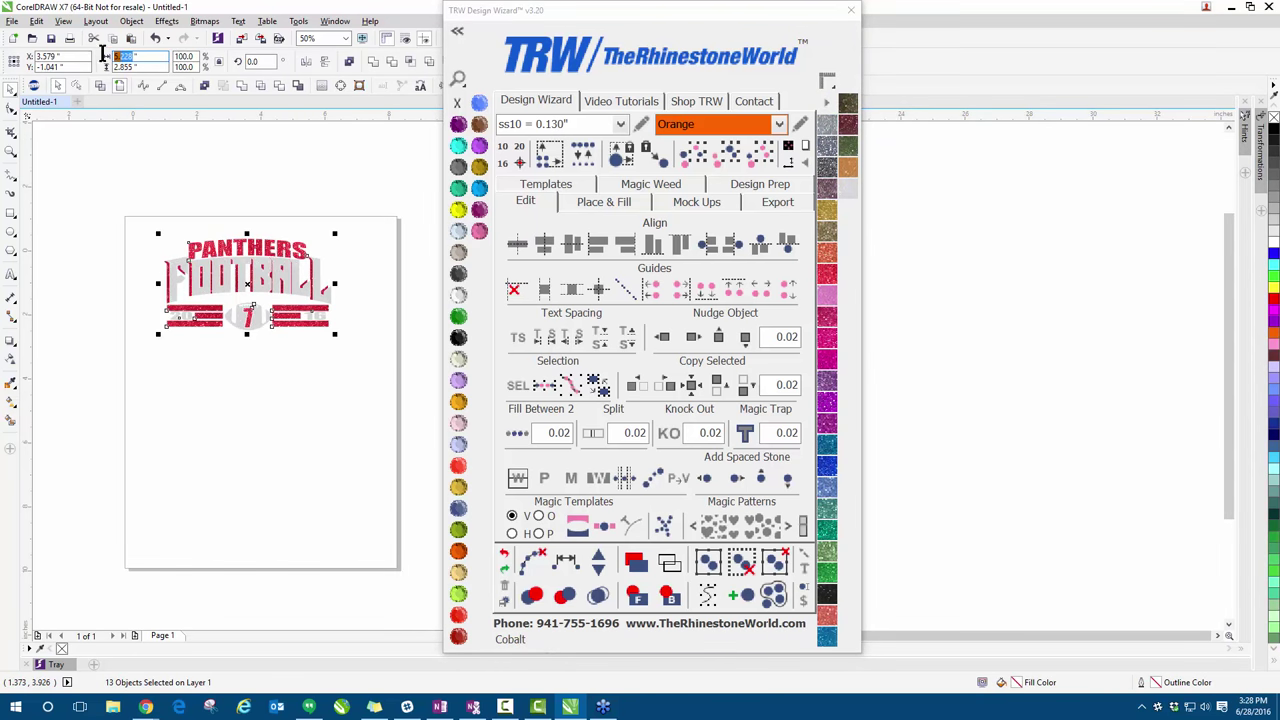
{"action": "type", "text": "9.5"}
{"action": "key", "text": "Return"}
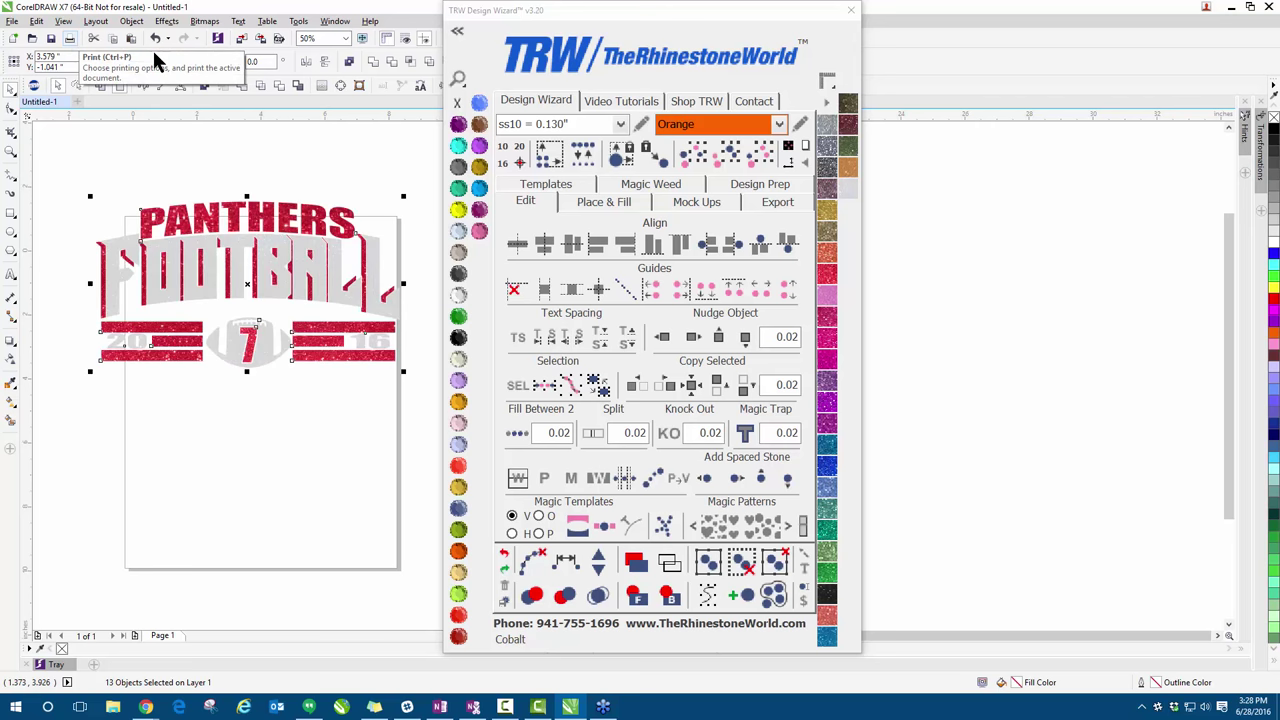
{"action": "left_click", "coordinate": [728, 150]}
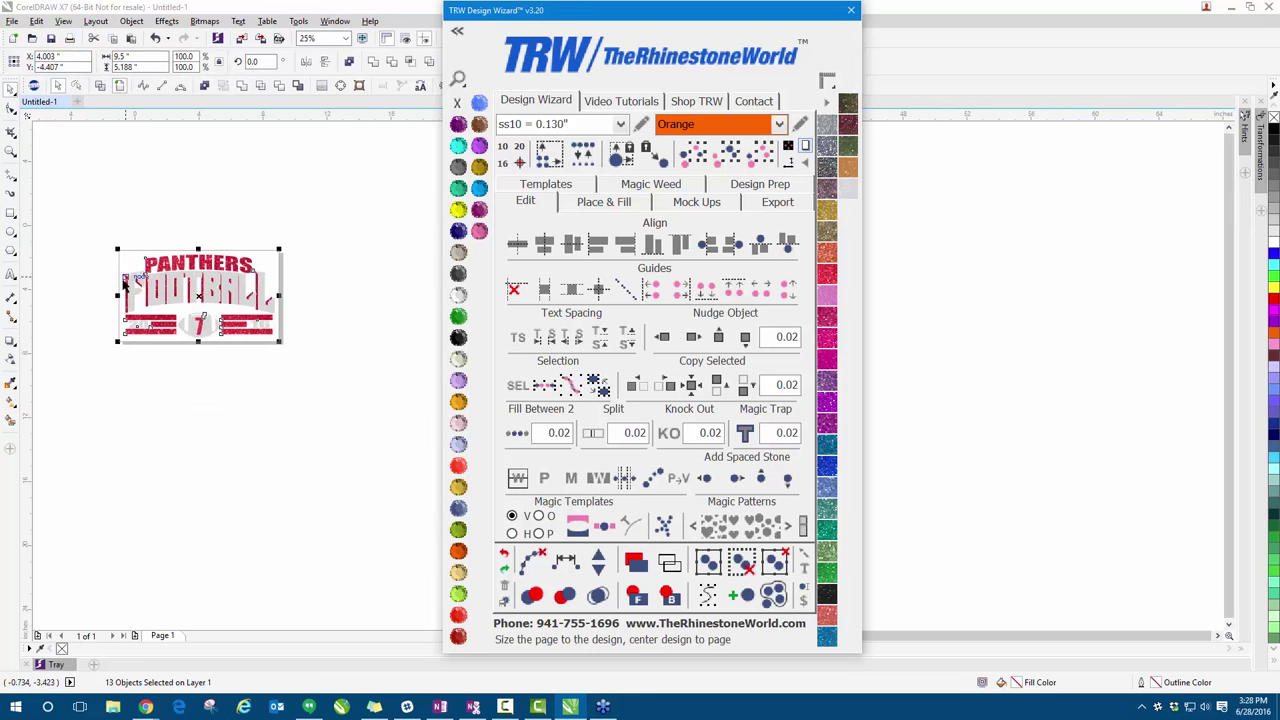
{"action": "left_click_drag", "start_coordinate": [580, 12], "coordinate": [652, 10]}
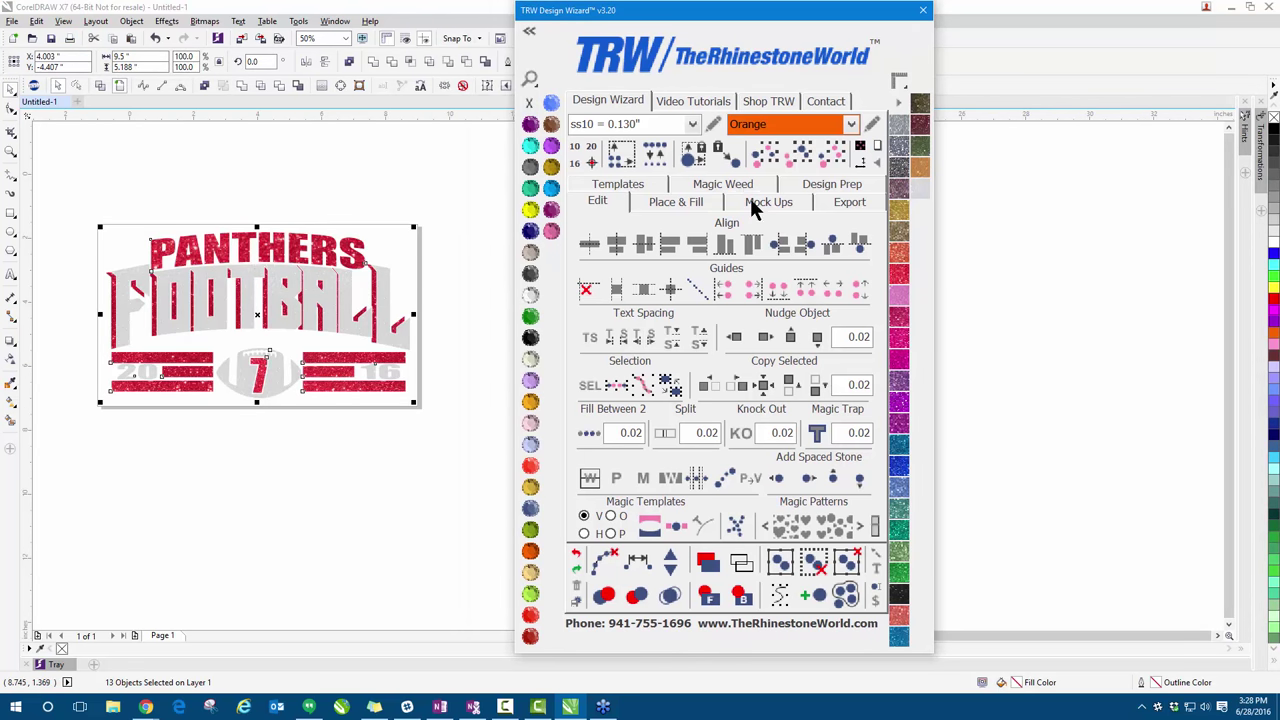
- Save a Basic Quick Product mockup of the Womens Burn Out Shirt front
{"action": "left_click", "coordinate": [750, 199]}
{"action": "left_click", "coordinate": [690, 223]}
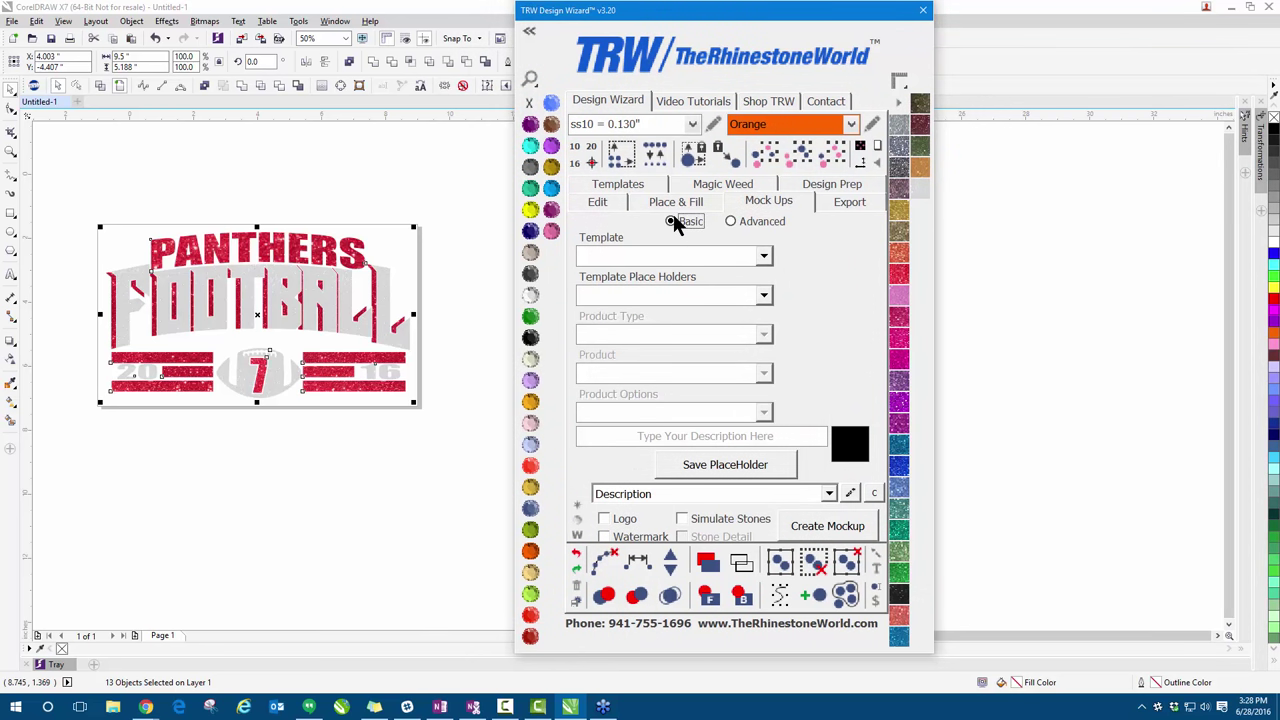
{"action": "left_click", "coordinate": [765, 255]}
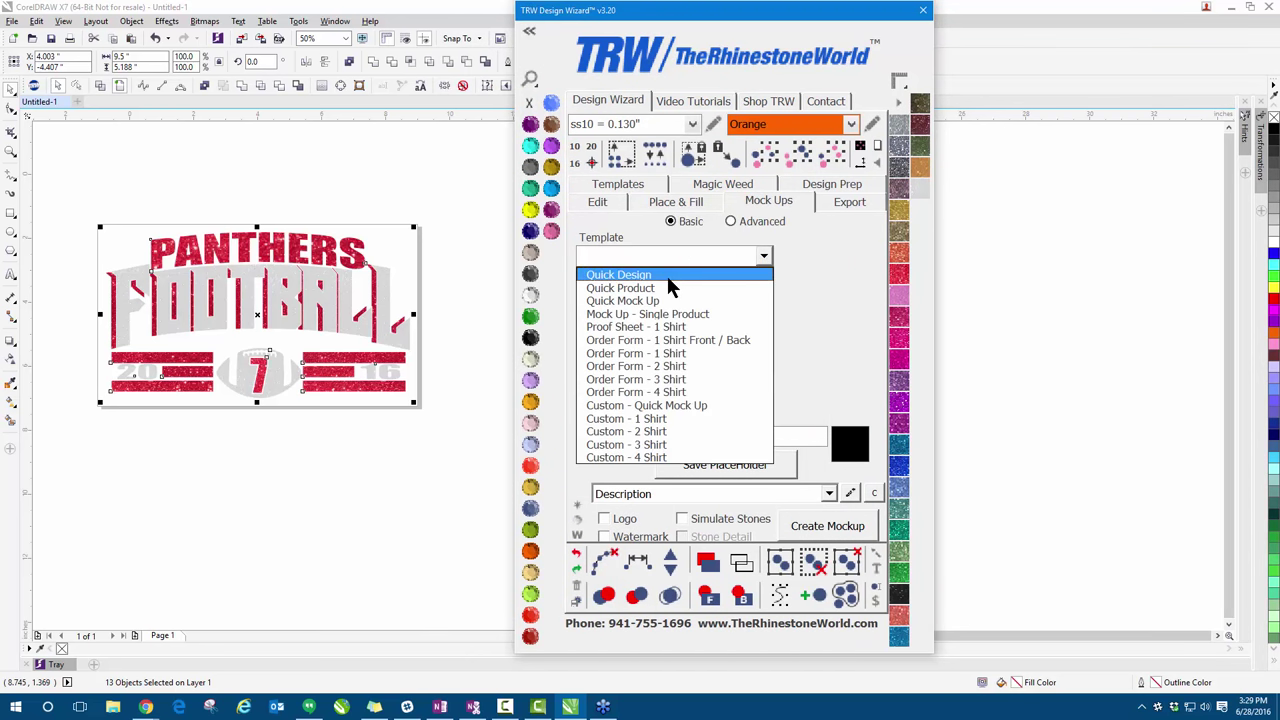
{"action": "left_click", "coordinate": [641, 289]}
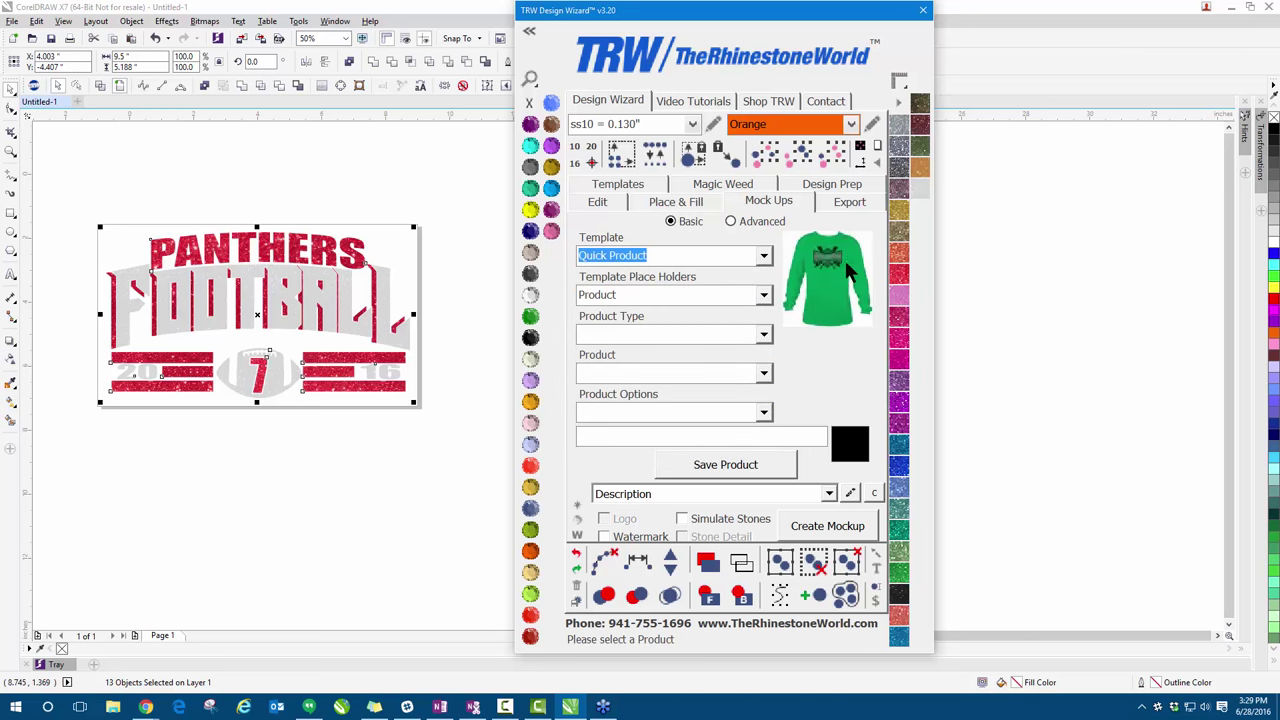
{"action": "left_click", "coordinate": [764, 334]}
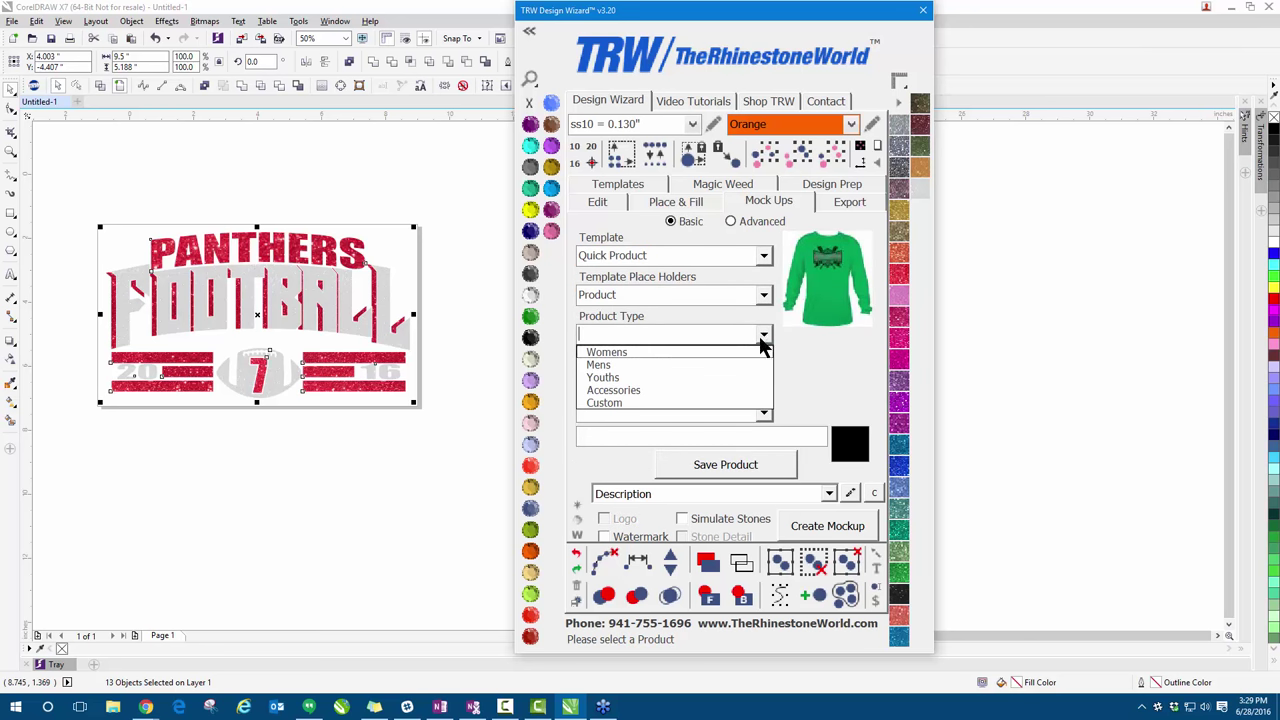
{"action": "left_click", "coordinate": [706, 347]}
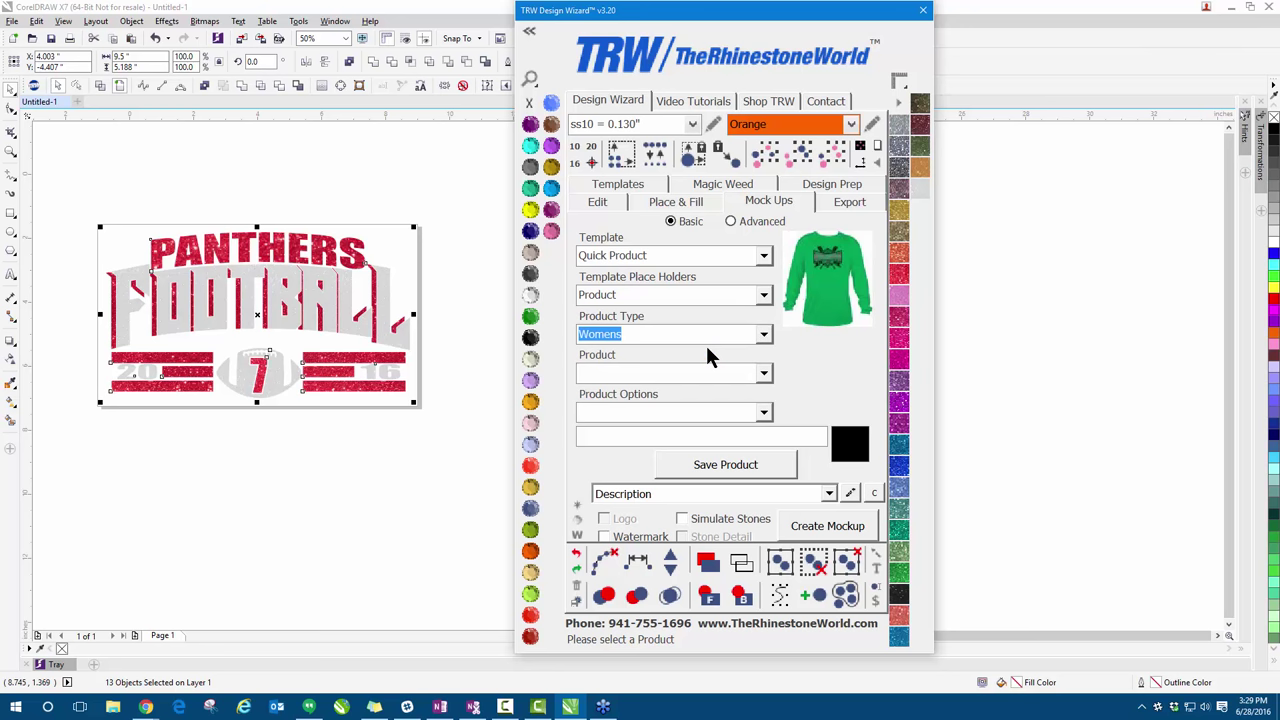
{"action": "left_click", "coordinate": [762, 376]}
{"action": "left_click", "coordinate": [628, 391]}
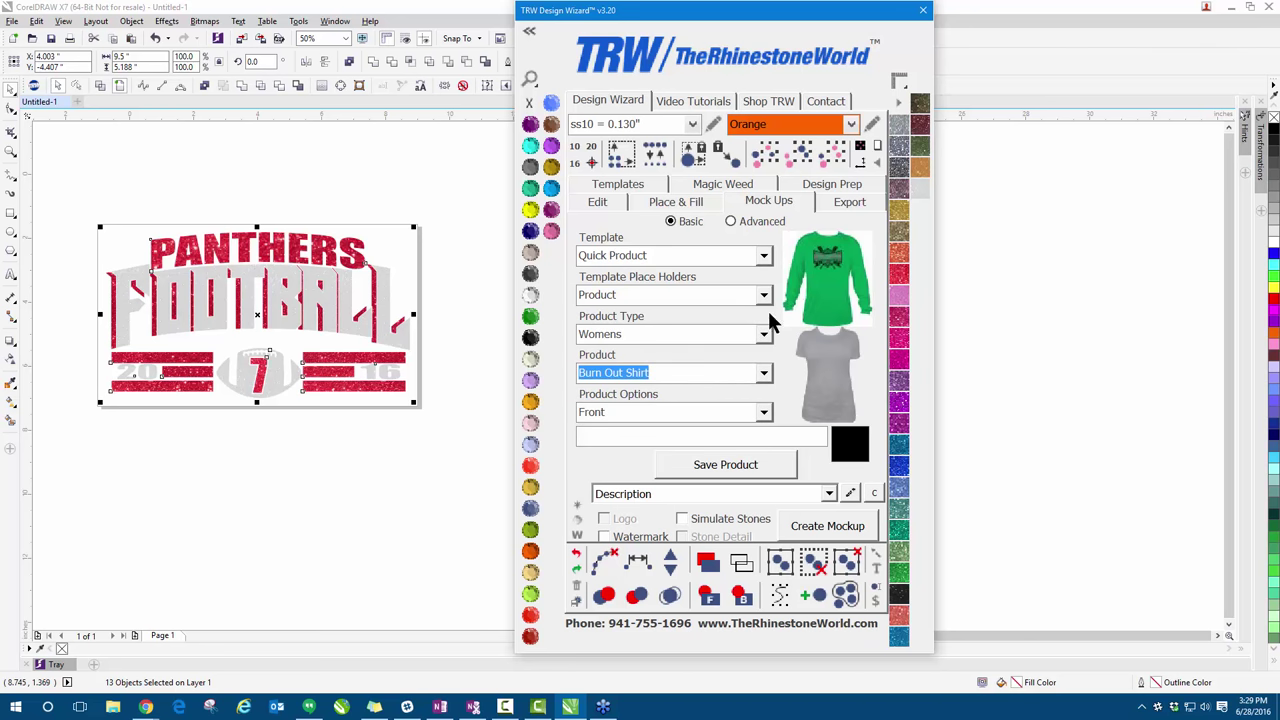
{"action": "left_click", "coordinate": [740, 463]}
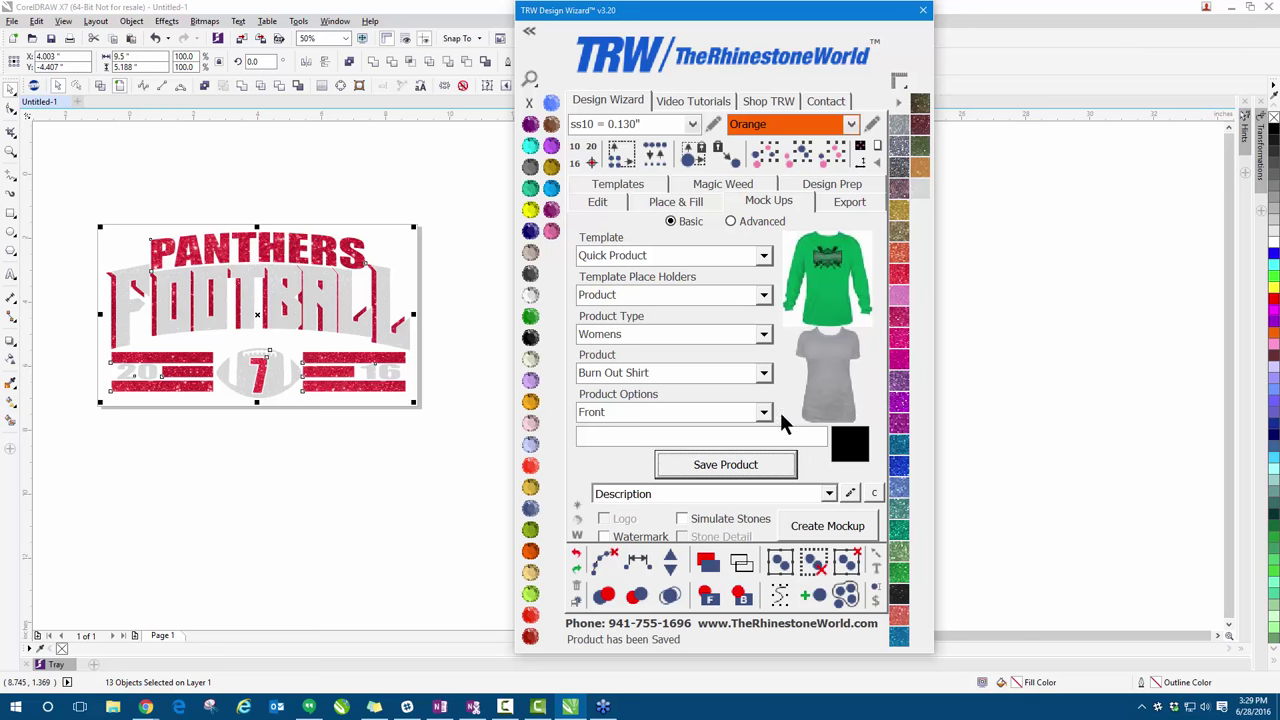
- Save the current design as the Design placeholder
{"action": "left_click", "coordinate": [763, 294]}
{"action": "left_click", "coordinate": [620, 326]}
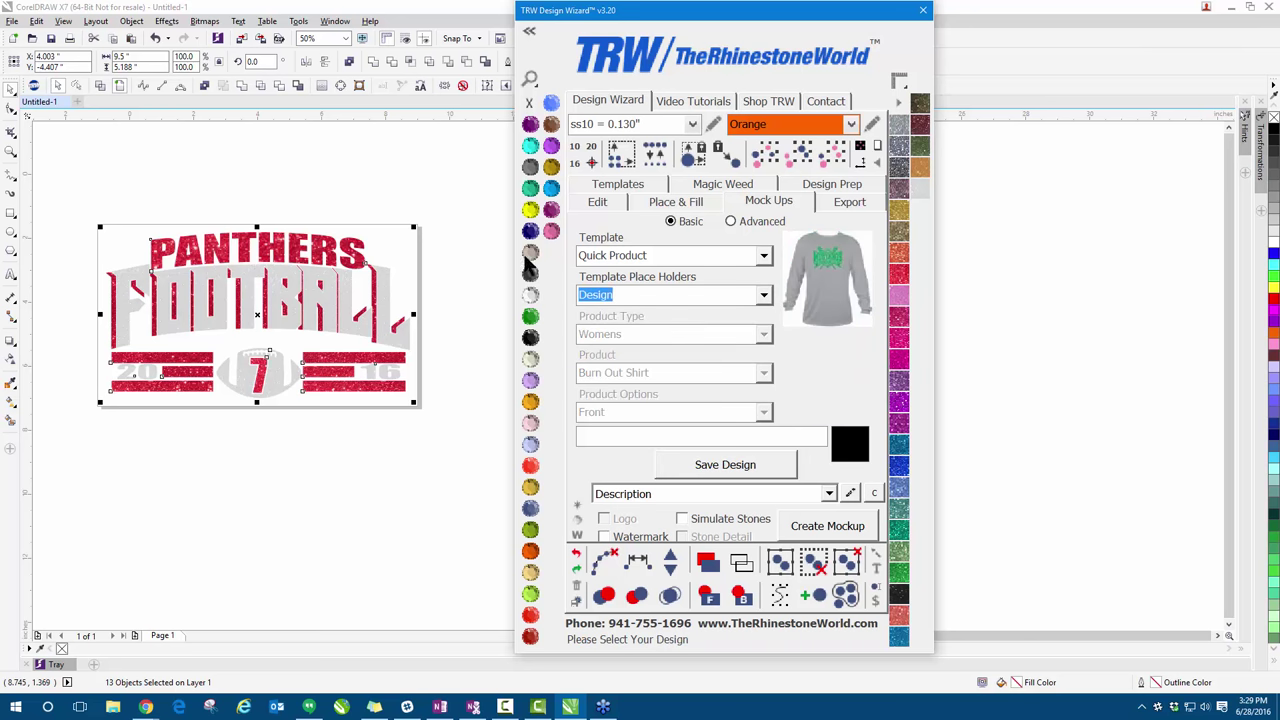
{"action": "left_click", "coordinate": [736, 474]}
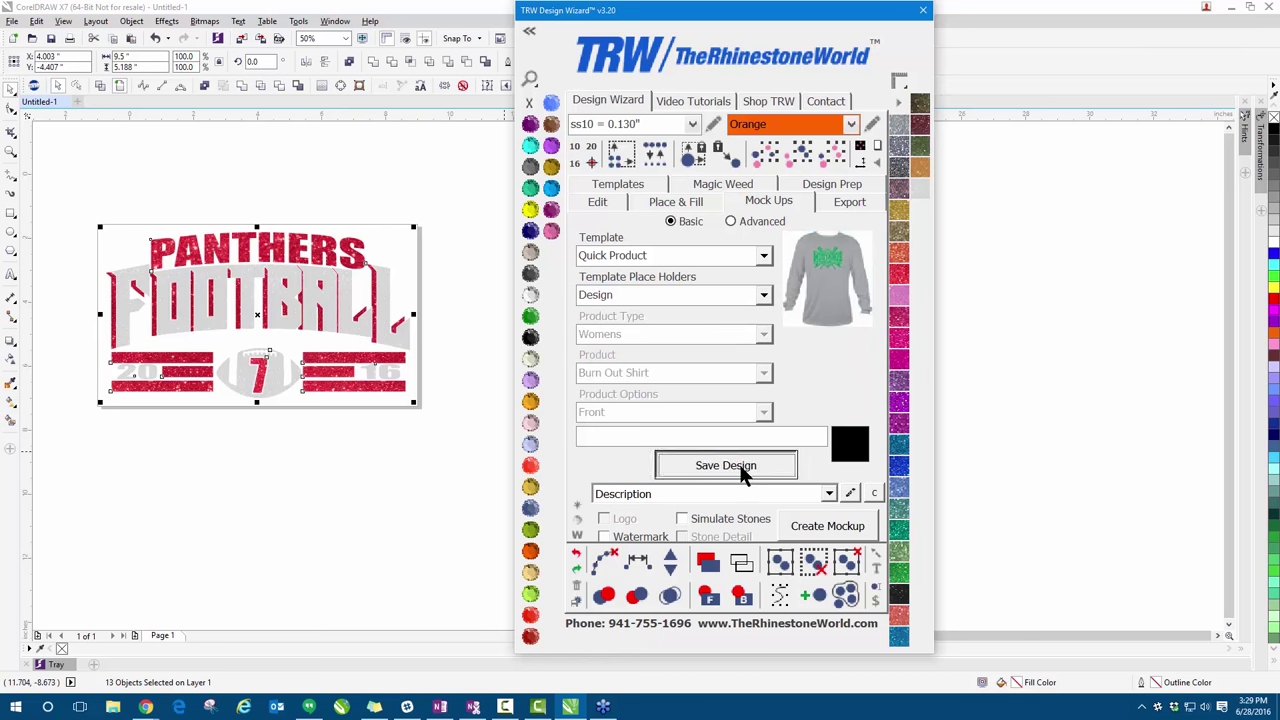
- Generate the MockUp page and fill the burnout T-shirt with Jet Black
{"action": "left_click", "coordinate": [808, 527]}
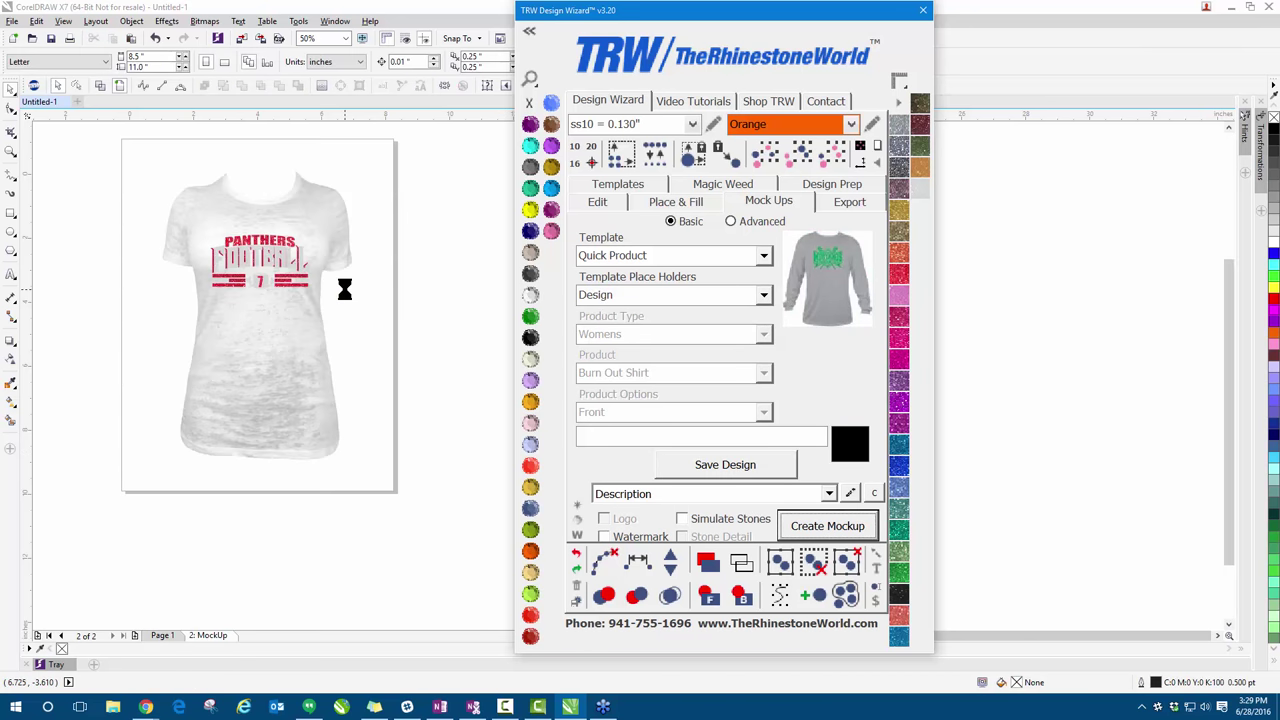
{"action": "scroll", "coordinate": [283, 236], "scroll_direction": "up", "scroll_amount": 2}
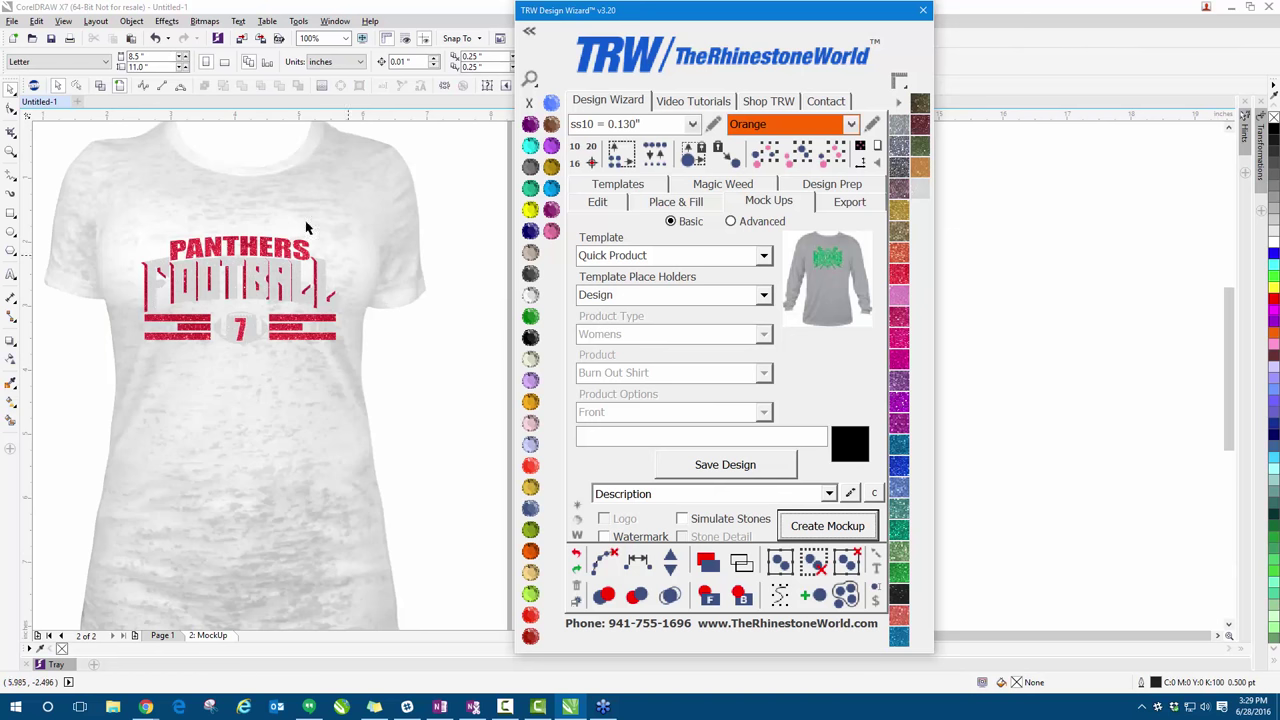
{"action": "left_click", "coordinate": [355, 225]}
{"action": "left_click", "coordinate": [530, 337]}
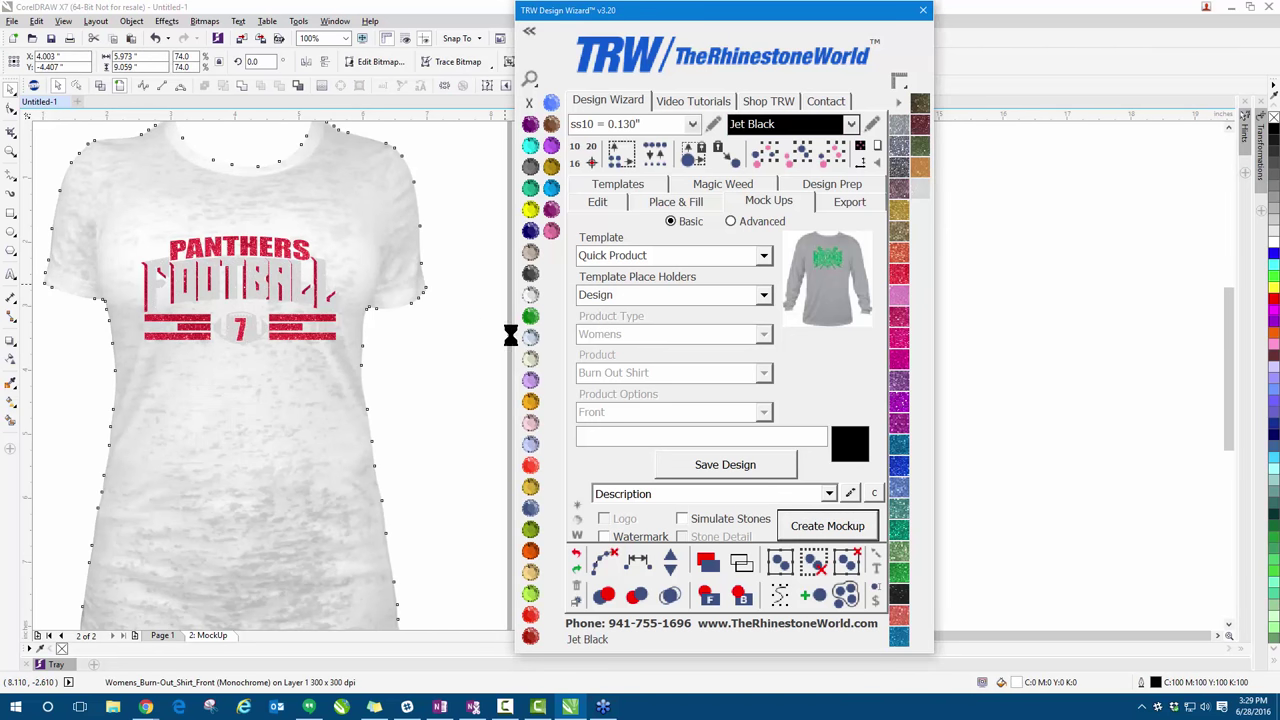
{"action": "scroll", "coordinate": [235, 338], "scroll_direction": "down", "scroll_amount": 2}
{"action": "scroll", "coordinate": [212, 311], "scroll_direction": "up", "scroll_amount": 2}
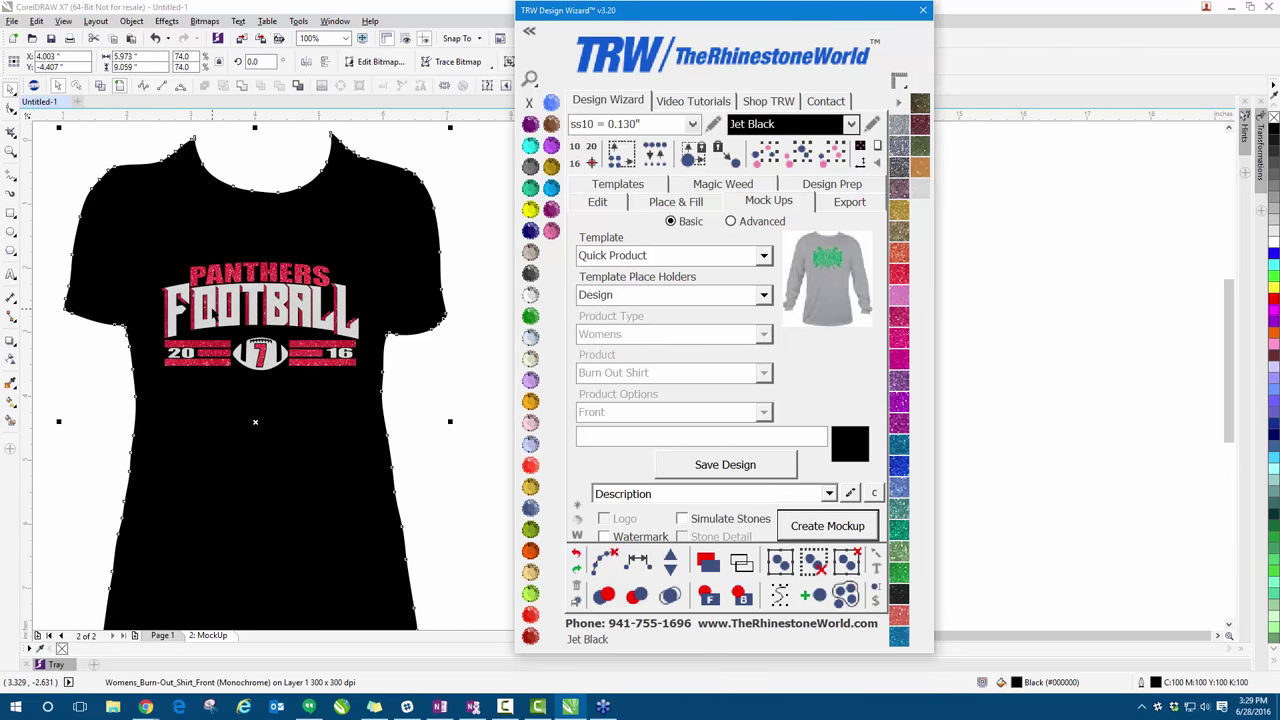
{"action": "scroll", "coordinate": [215, 313], "scroll_direction": "down", "scroll_amount": 2}
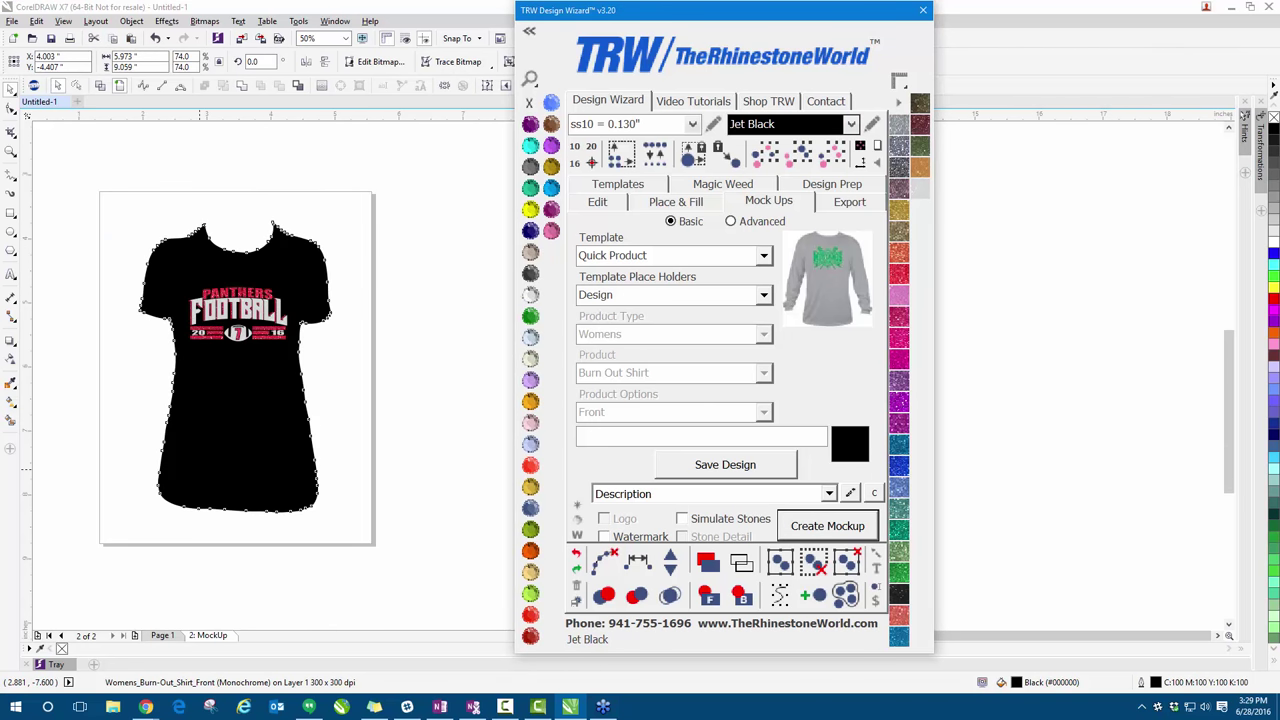
{"action": "scroll", "coordinate": [195, 505], "scroll_direction": "up", "scroll_amount": 2}
{"action": "scroll", "coordinate": [190, 504], "scroll_direction": "down", "scroll_amount": 2}
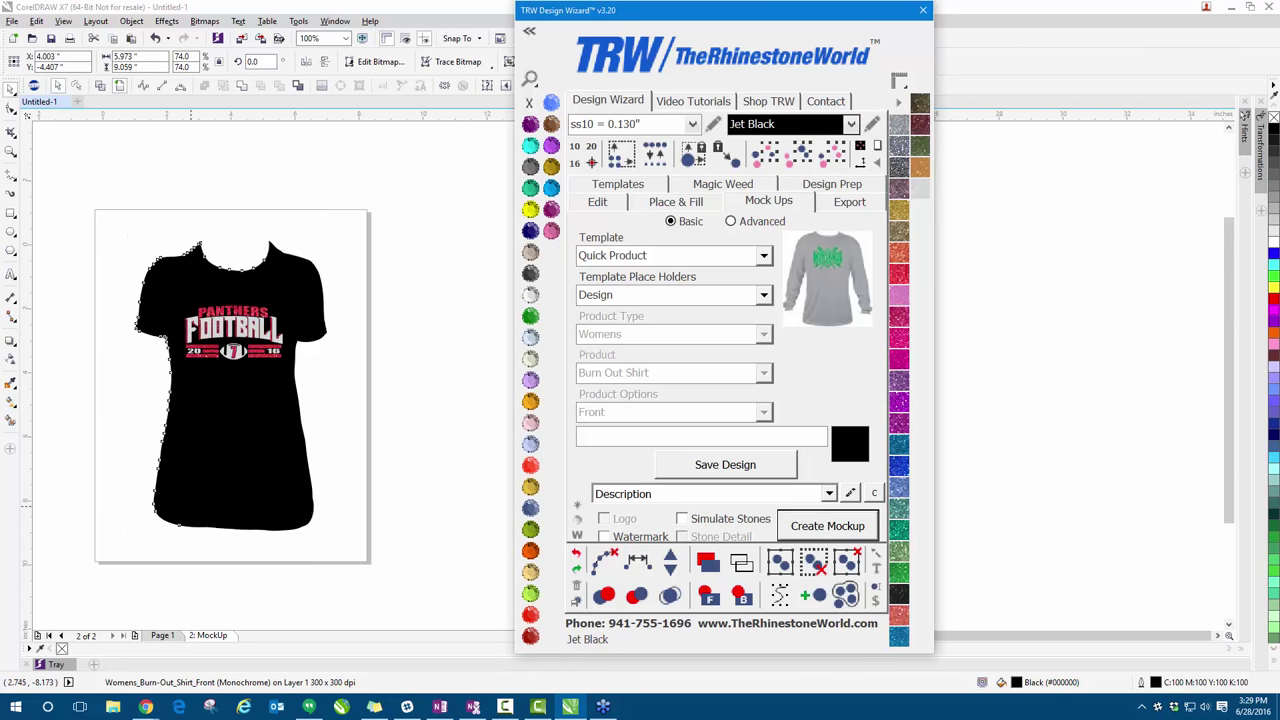
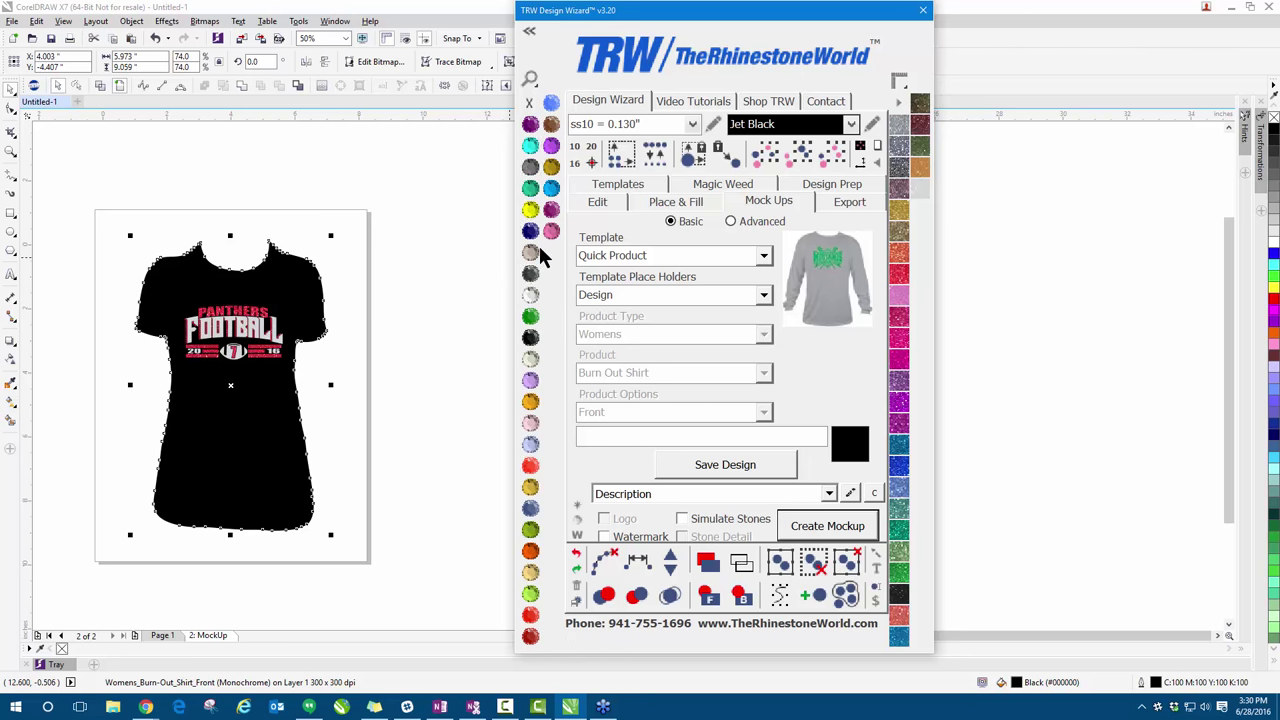
- Preview the shirt mockup in Citrine, Blue Zircon, Aquamarine and Crystal stones
{"action": "left_click", "coordinate": [530, 209]}
{"action": "scroll", "coordinate": [237, 468], "scroll_direction": "up", "scroll_amount": 1}
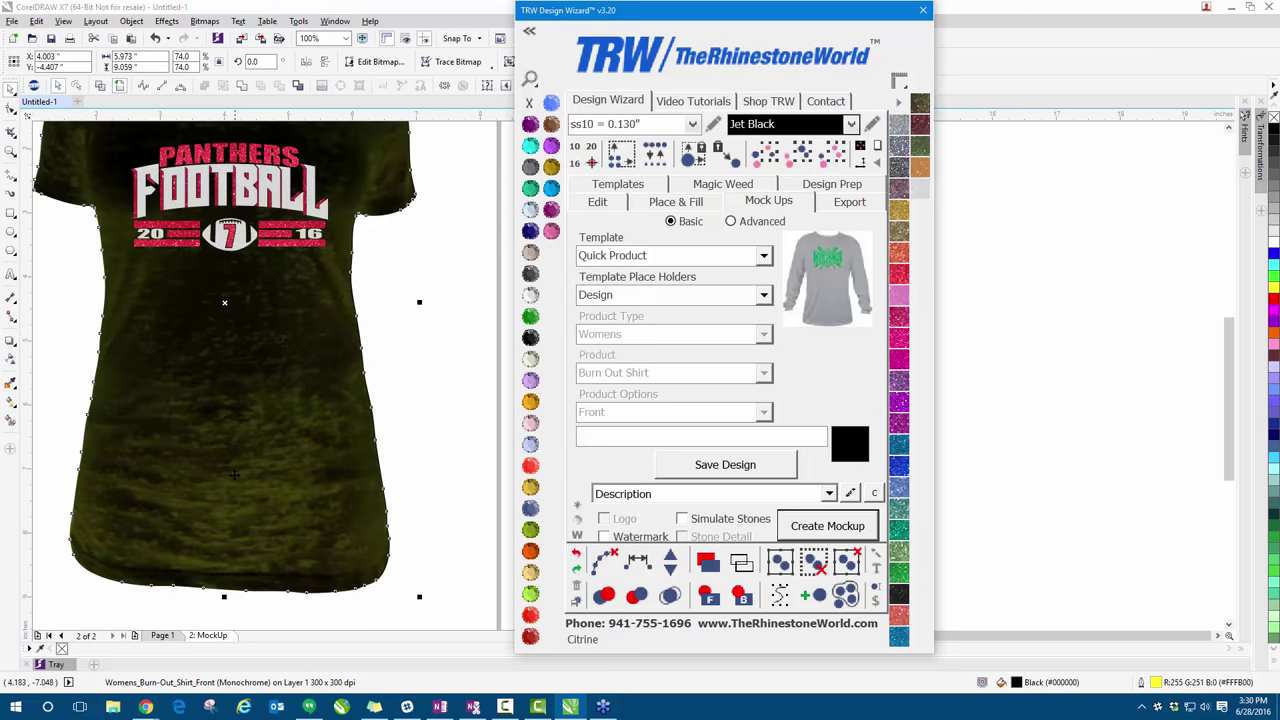
{"action": "left_click", "coordinate": [531, 192]}
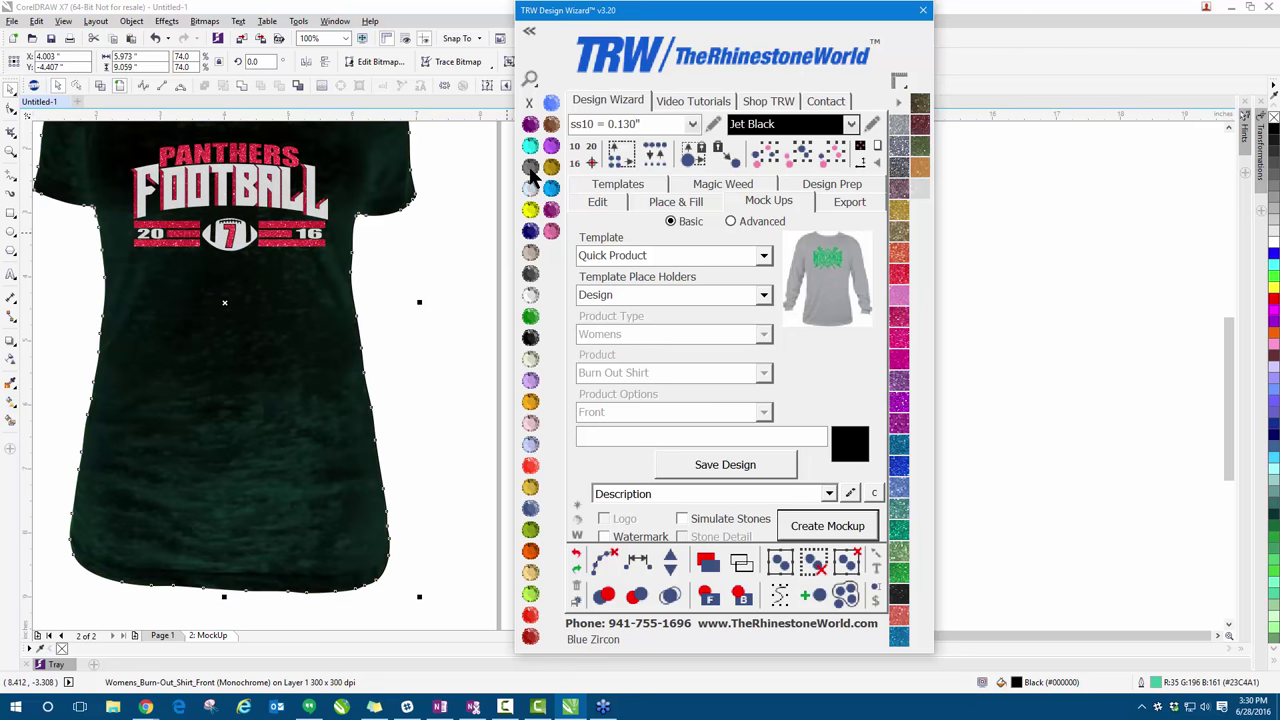
{"action": "left_click", "coordinate": [530, 147]}
{"action": "left_click", "coordinate": [530, 296]}
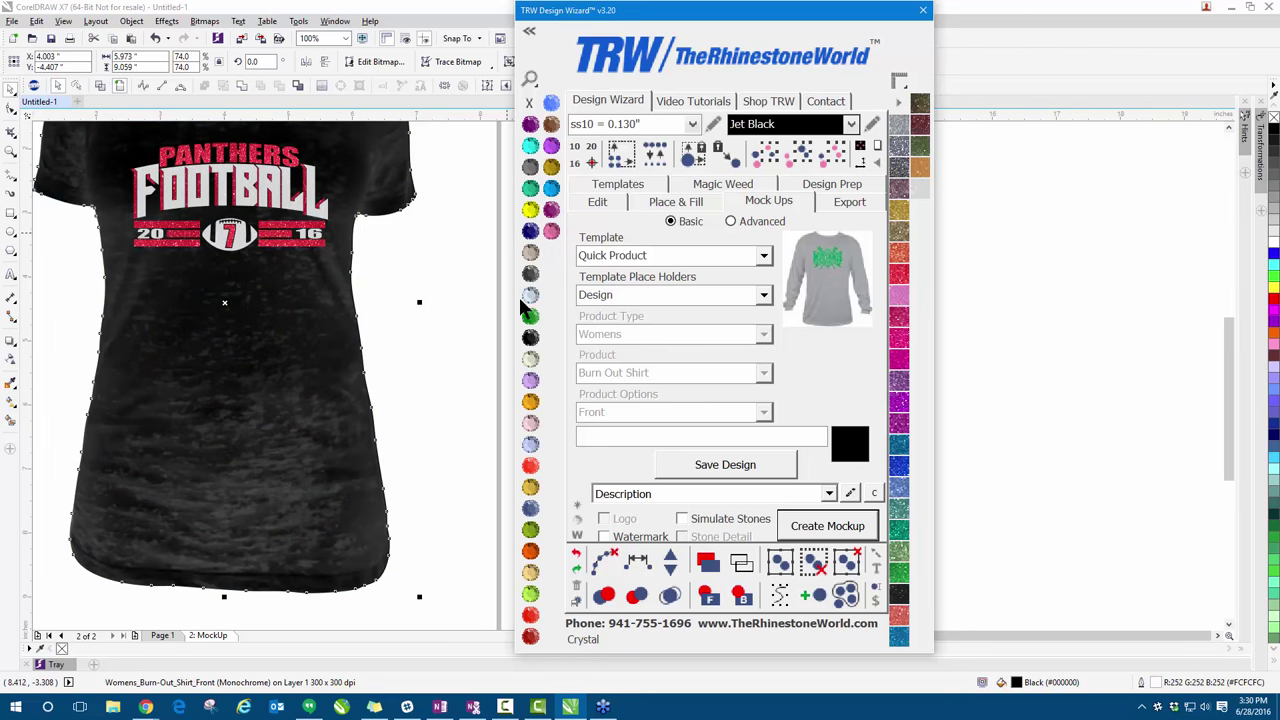
{"action": "scroll", "coordinate": [171, 437], "scroll_direction": "down", "scroll_amount": 1}
{"action": "scroll", "coordinate": [176, 437], "scroll_direction": "up", "scroll_amount": 1}
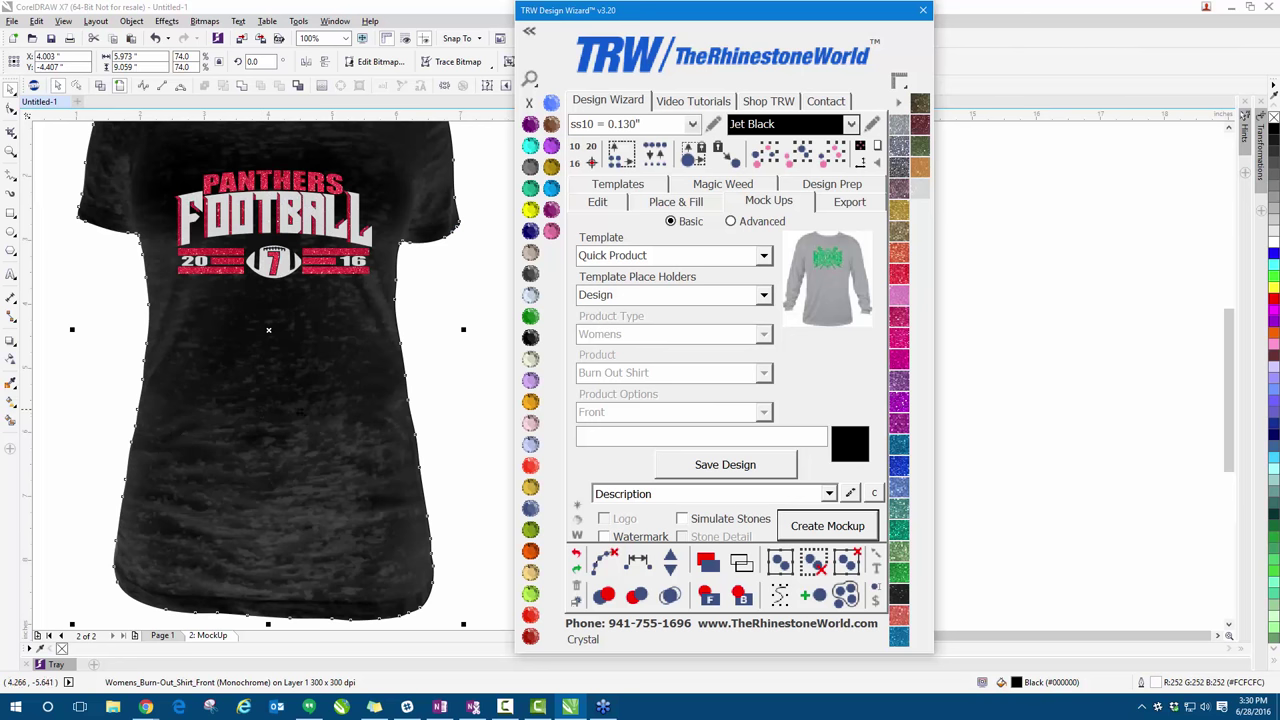
- Try Light Sapphire, red, gold, orange, black and yellow stones, then return to Blue Zircon
{"action": "left_click", "coordinate": [530, 400]}
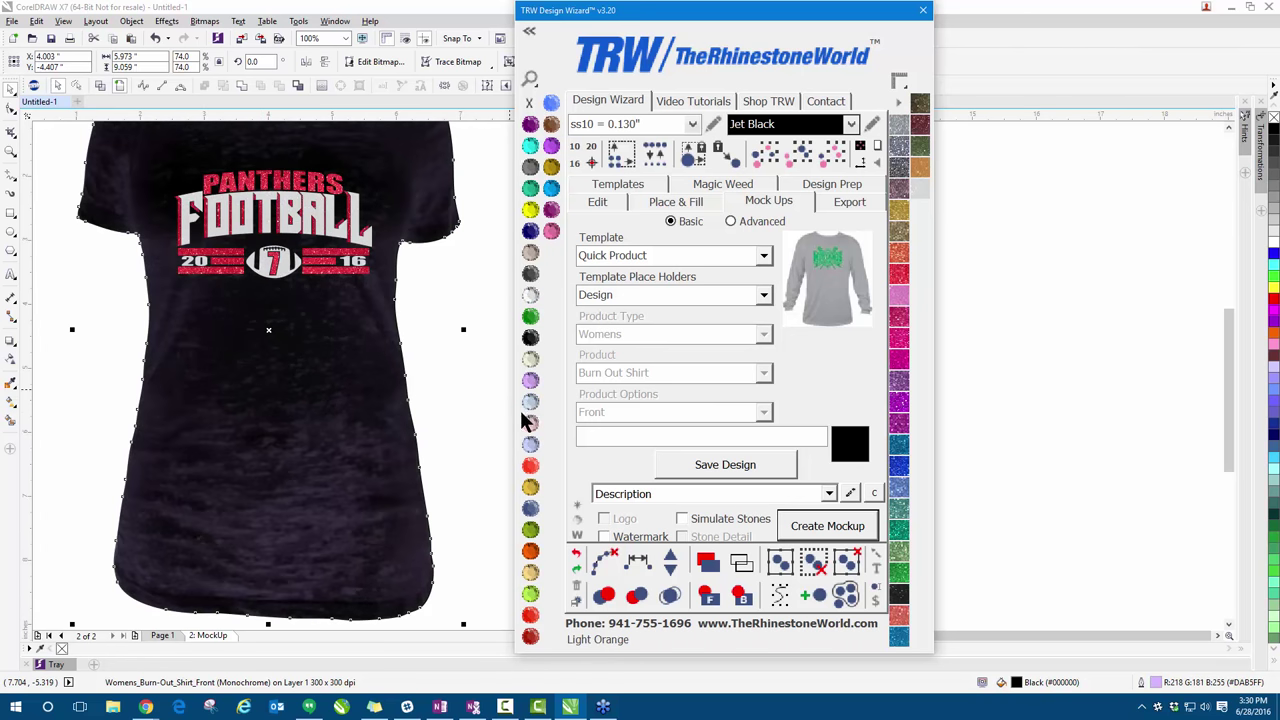
{"action": "left_click", "coordinate": [530, 465]}
{"action": "left_click", "coordinate": [530, 487]}
{"action": "left_click", "coordinate": [530, 526]}
{"action": "left_click", "coordinate": [530, 550]}
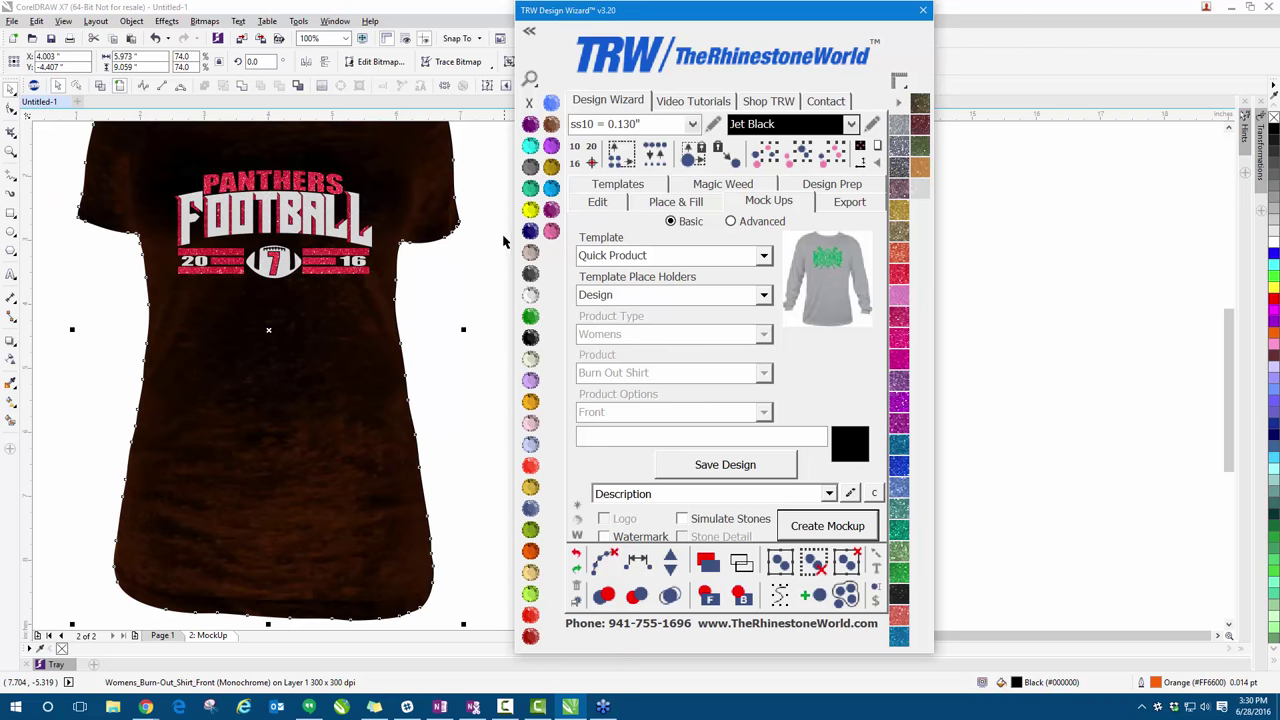
{"action": "left_click", "coordinate": [530, 252]}
{"action": "left_click", "coordinate": [530, 207]}
{"action": "left_click", "coordinate": [530, 145]}
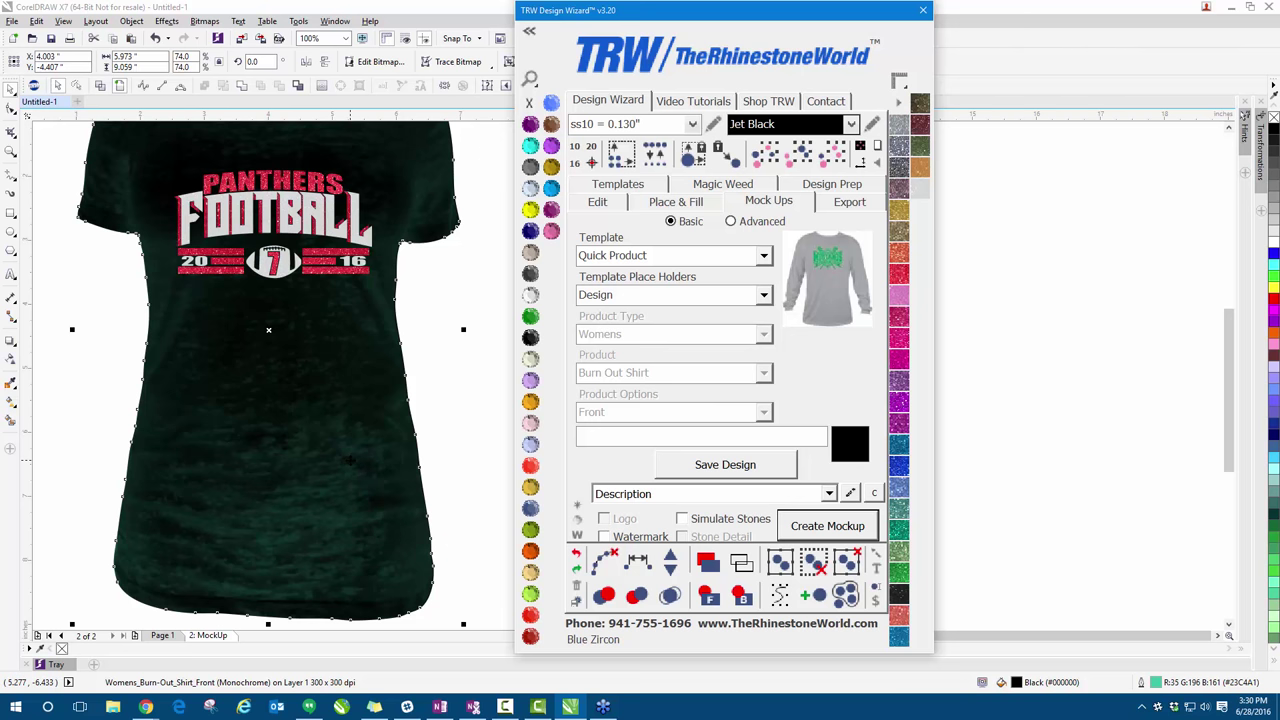
{"action": "scroll", "coordinate": [316, 400], "scroll_direction": "down", "scroll_amount": 2}
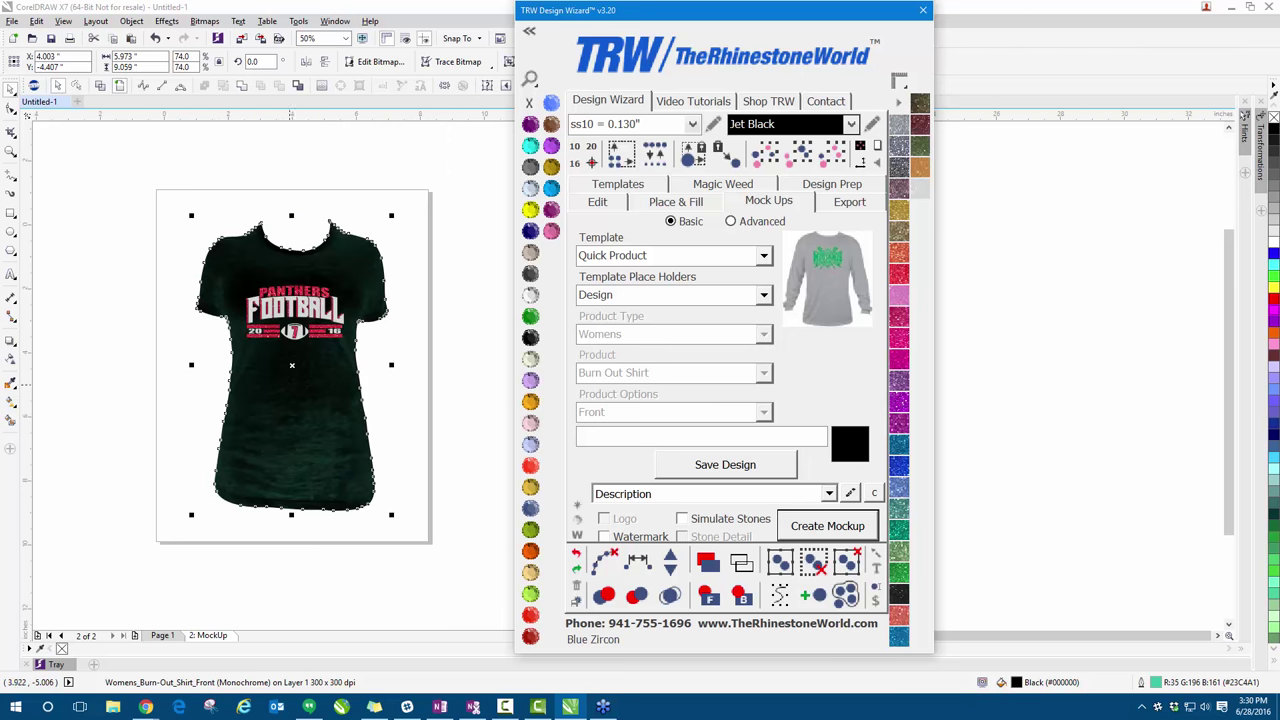
- On Page 1, select the Panthers design and undo the wizard steps until the mockup page disappears
{"action": "left_click", "coordinate": [855, 201]}
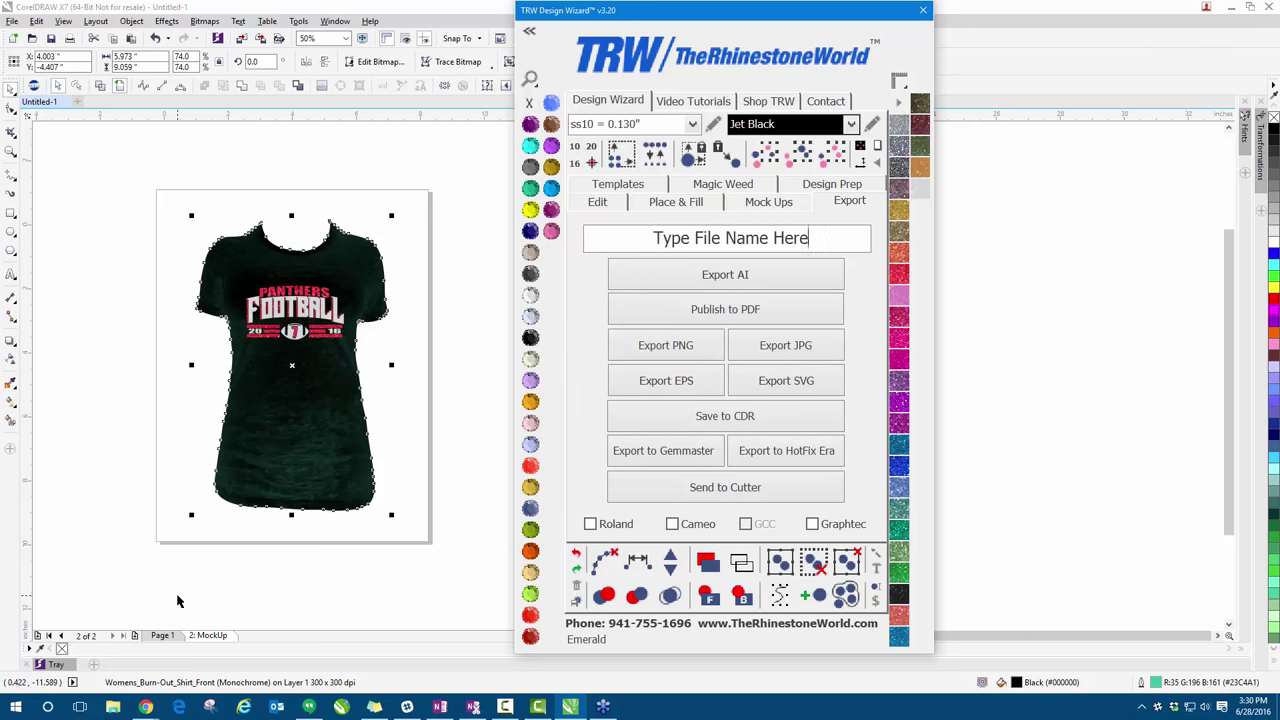
{"action": "left_click", "coordinate": [163, 635]}
{"action": "left_click_drag", "start_coordinate": [195, 388], "coordinate": [488, 520]}
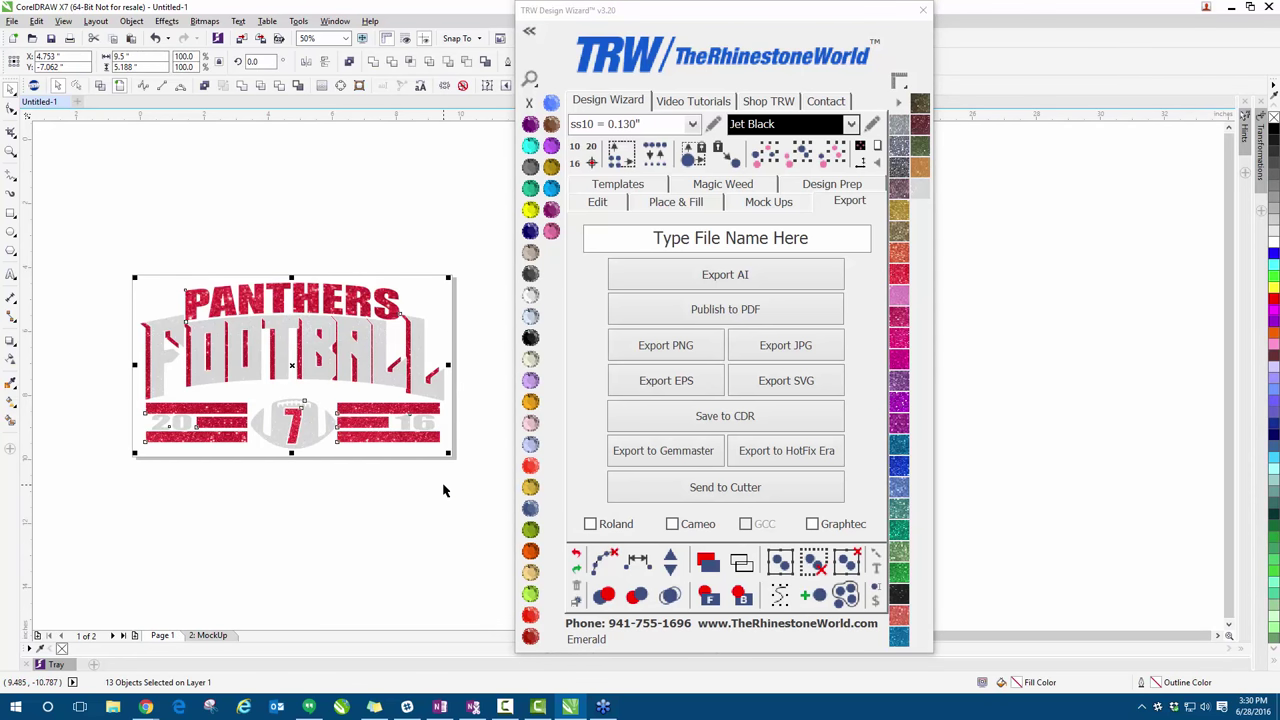
{"action": "left_click", "coordinate": [575, 562]}
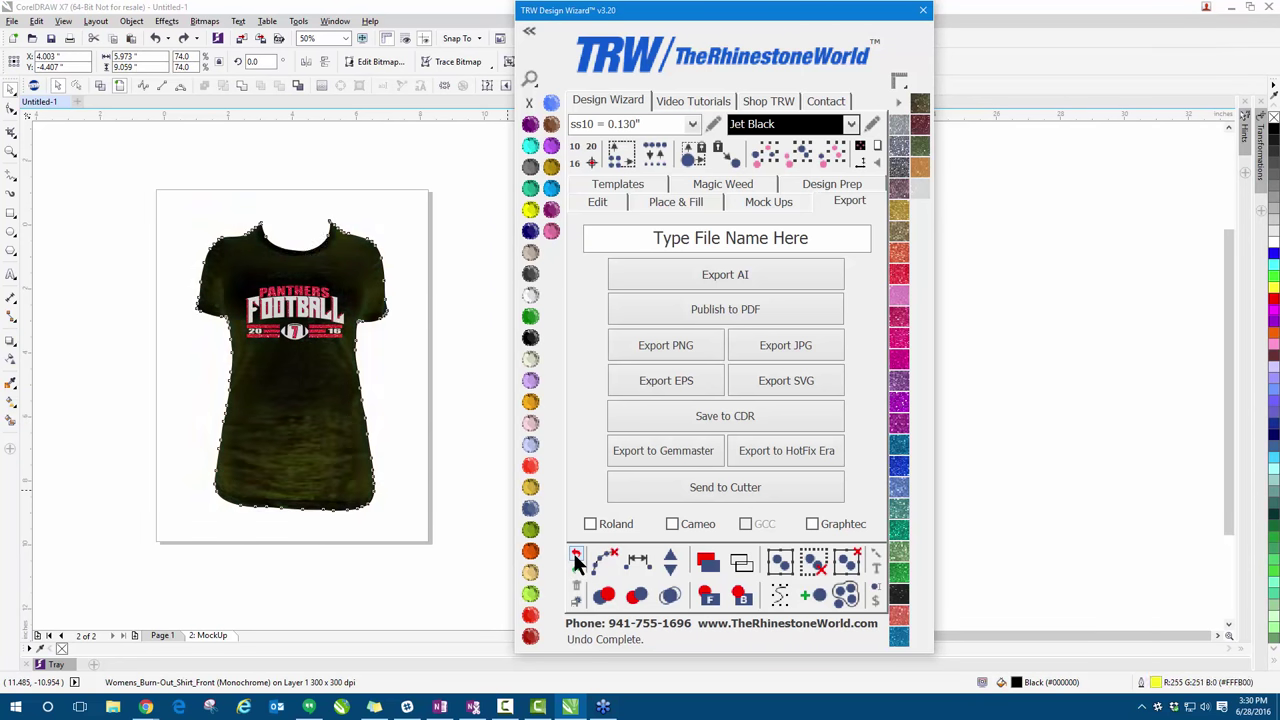
{"action": "left_click", "coordinate": [575, 562]}
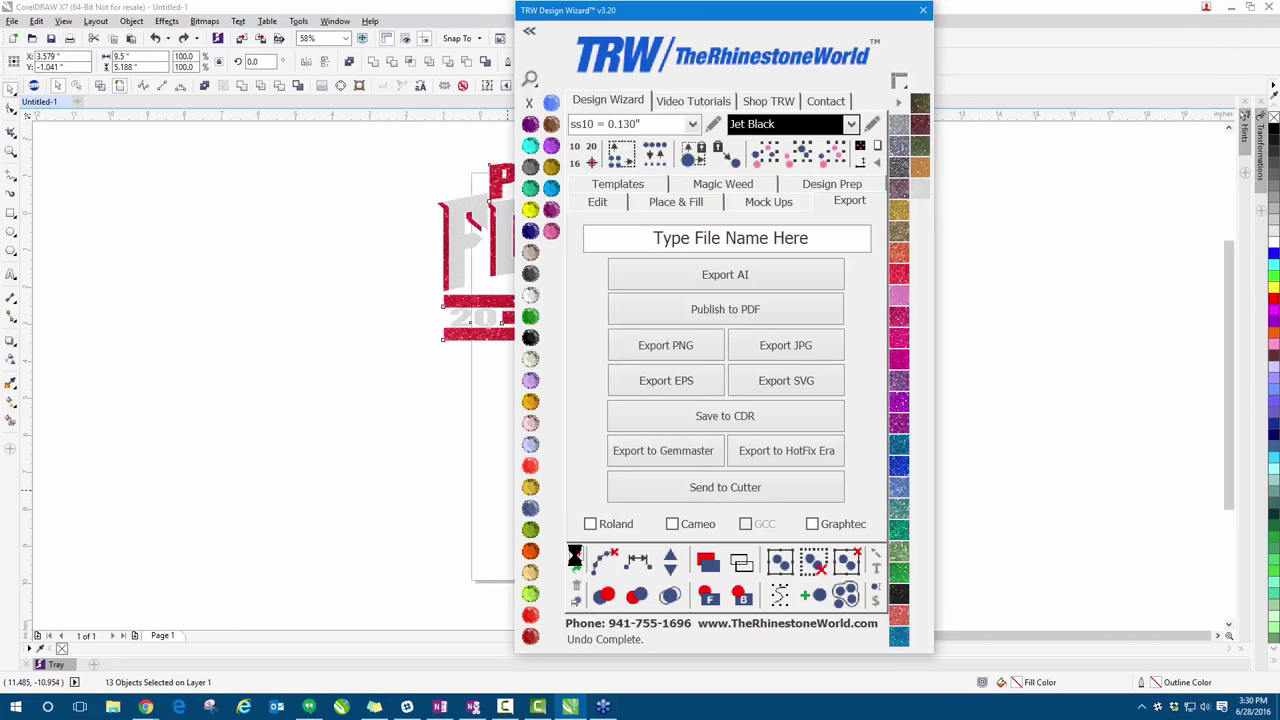
{"action": "left_click", "coordinate": [578, 563]}
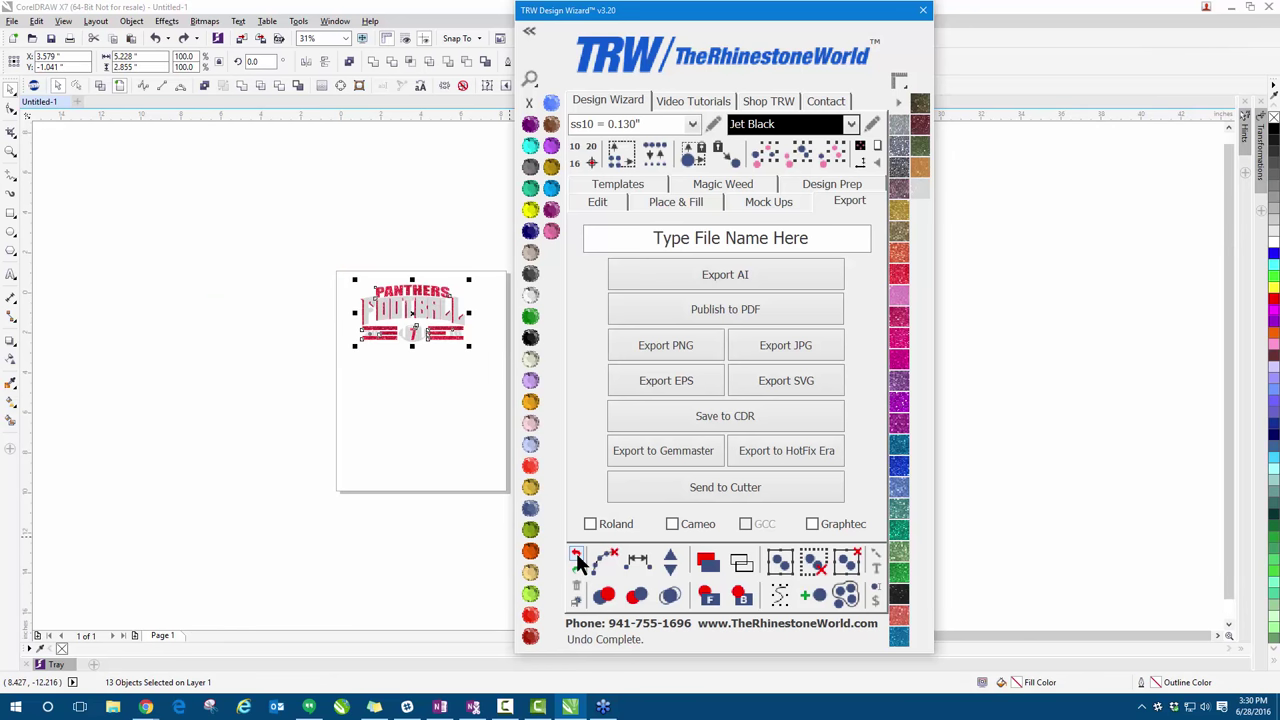
{"action": "left_click", "coordinate": [249, 346]}
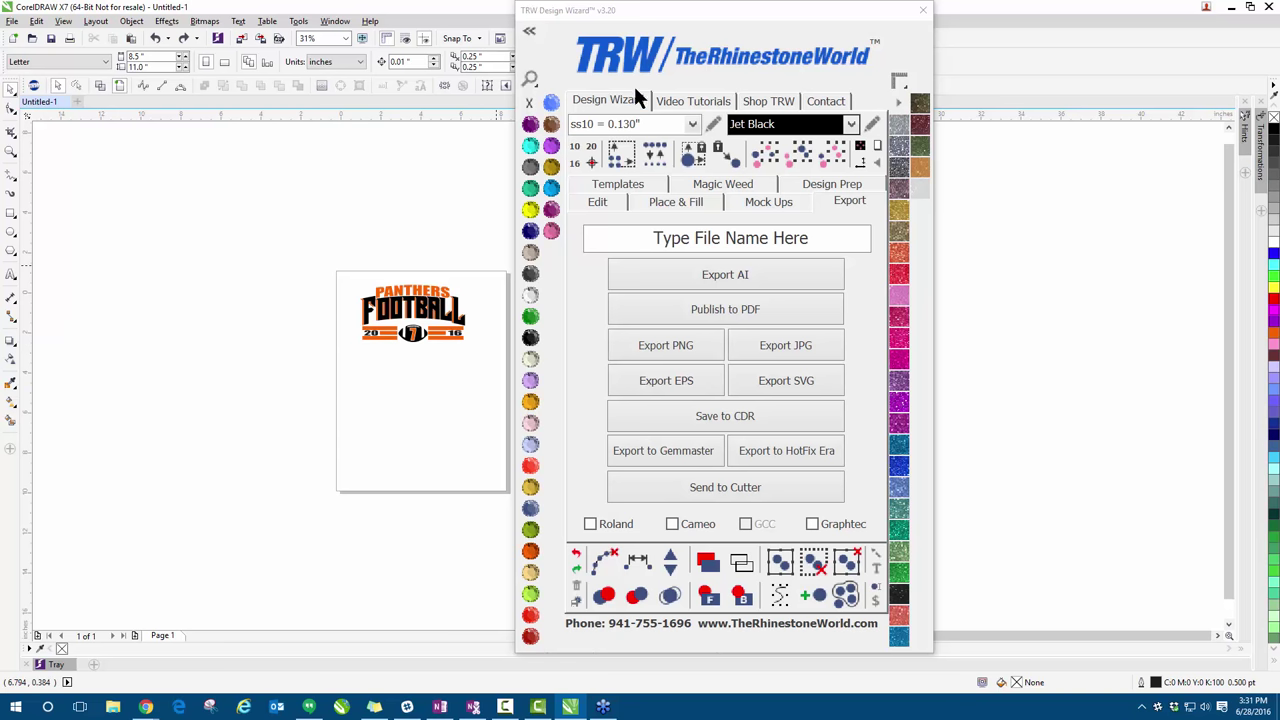
- Raise the football emblem slightly and island-fill it with stones at 0.07 contour spacing
{"action": "left_click_drag", "start_coordinate": [680, 23], "coordinate": [758, 27]}
{"action": "scroll", "coordinate": [427, 331], "scroll_direction": "up", "scroll_amount": 2}
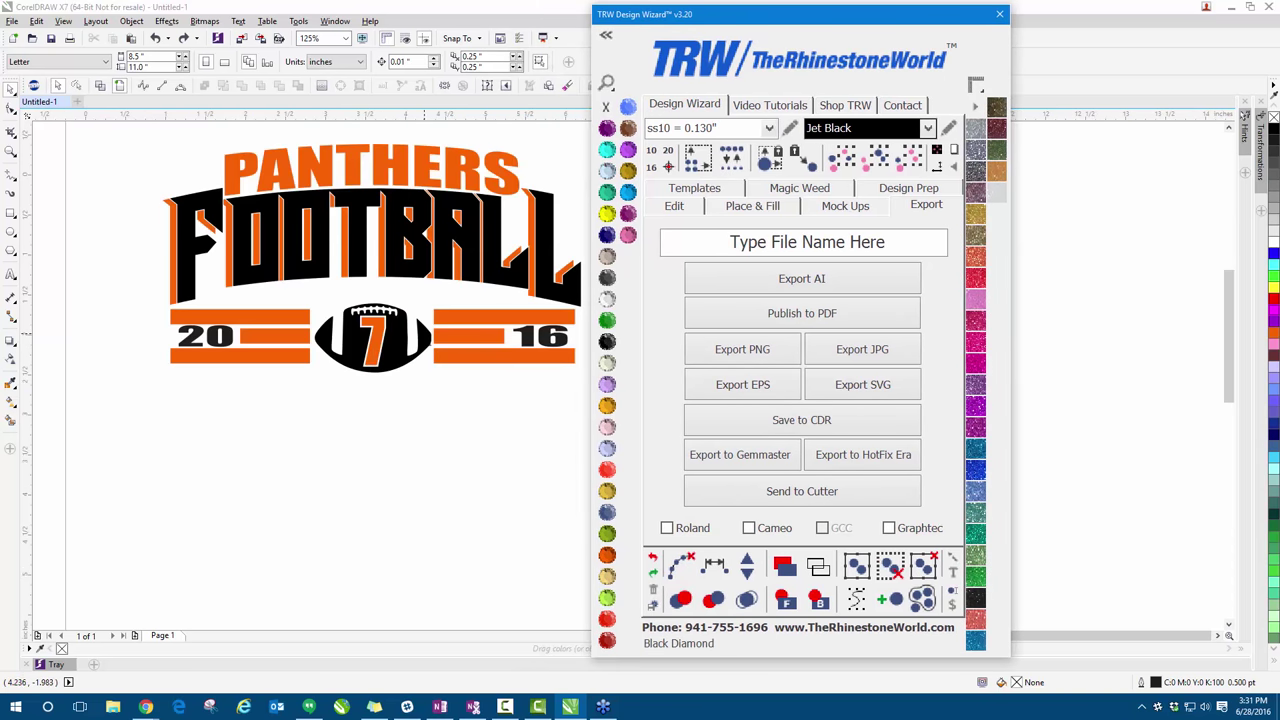
{"action": "scroll", "coordinate": [180, 380], "scroll_direction": "down", "scroll_amount": 1}
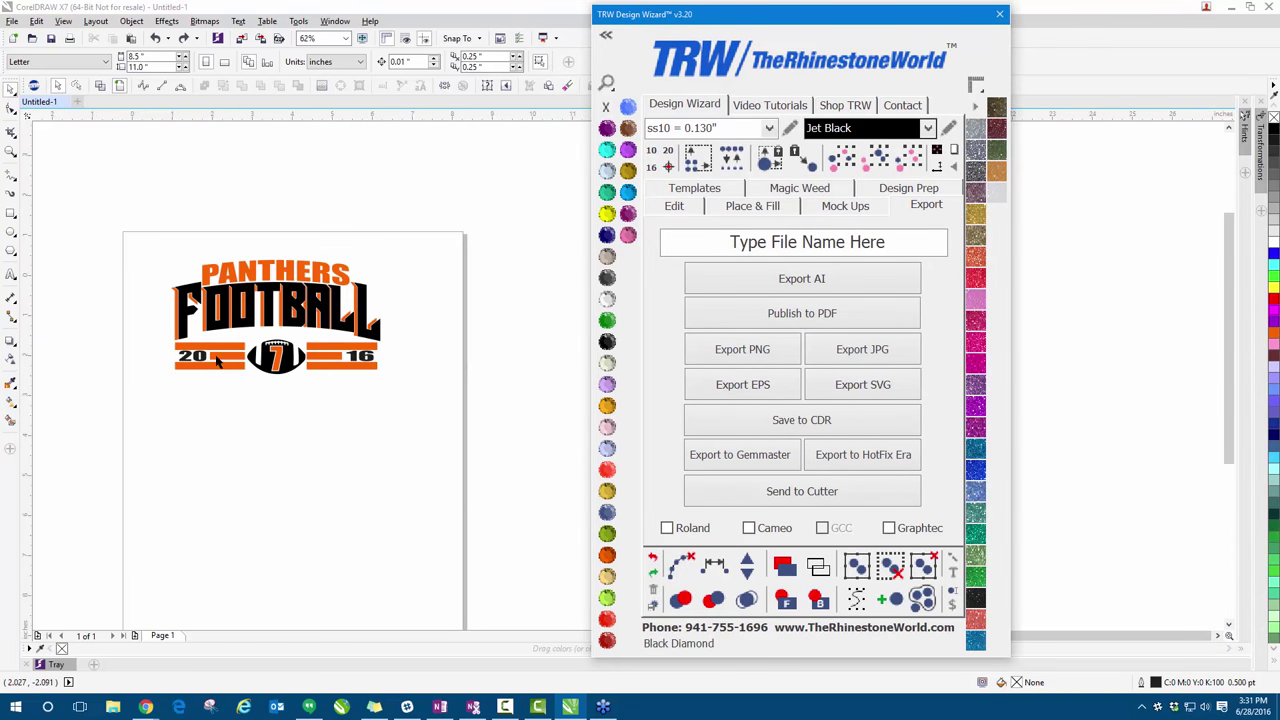
{"action": "scroll", "coordinate": [220, 362], "scroll_direction": "up", "scroll_amount": 1}
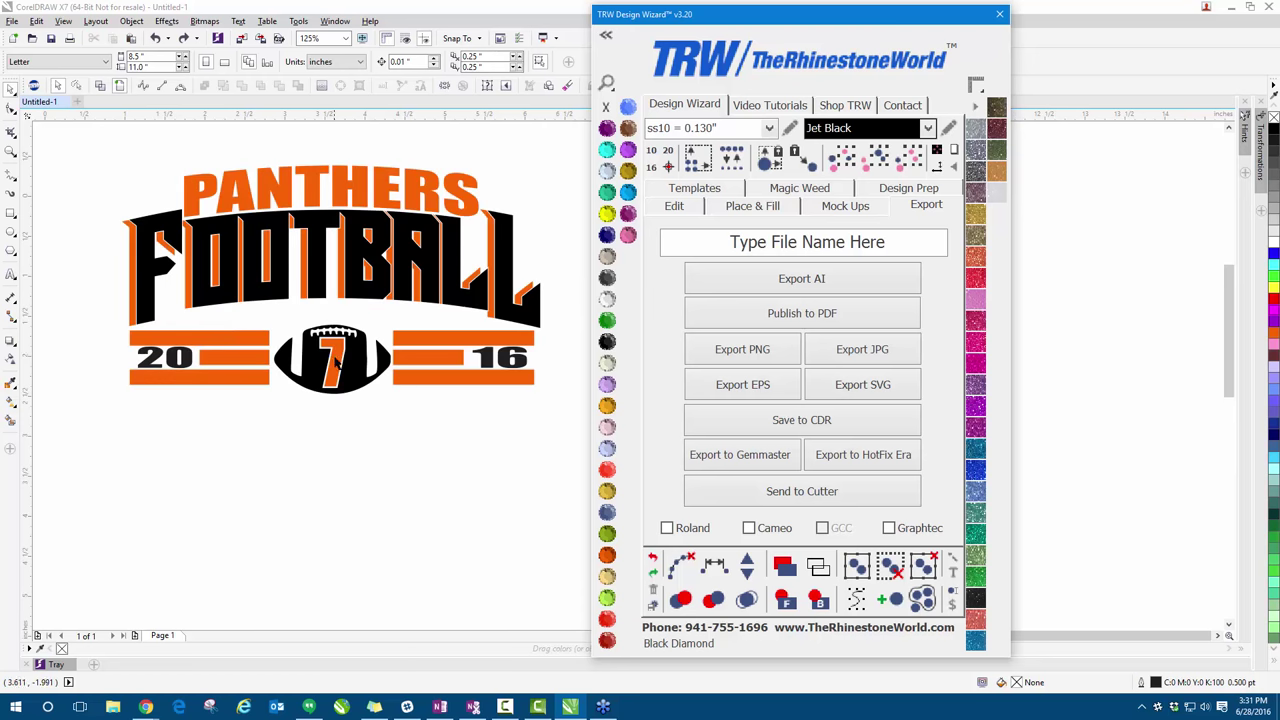
{"action": "left_click", "coordinate": [332, 360]}
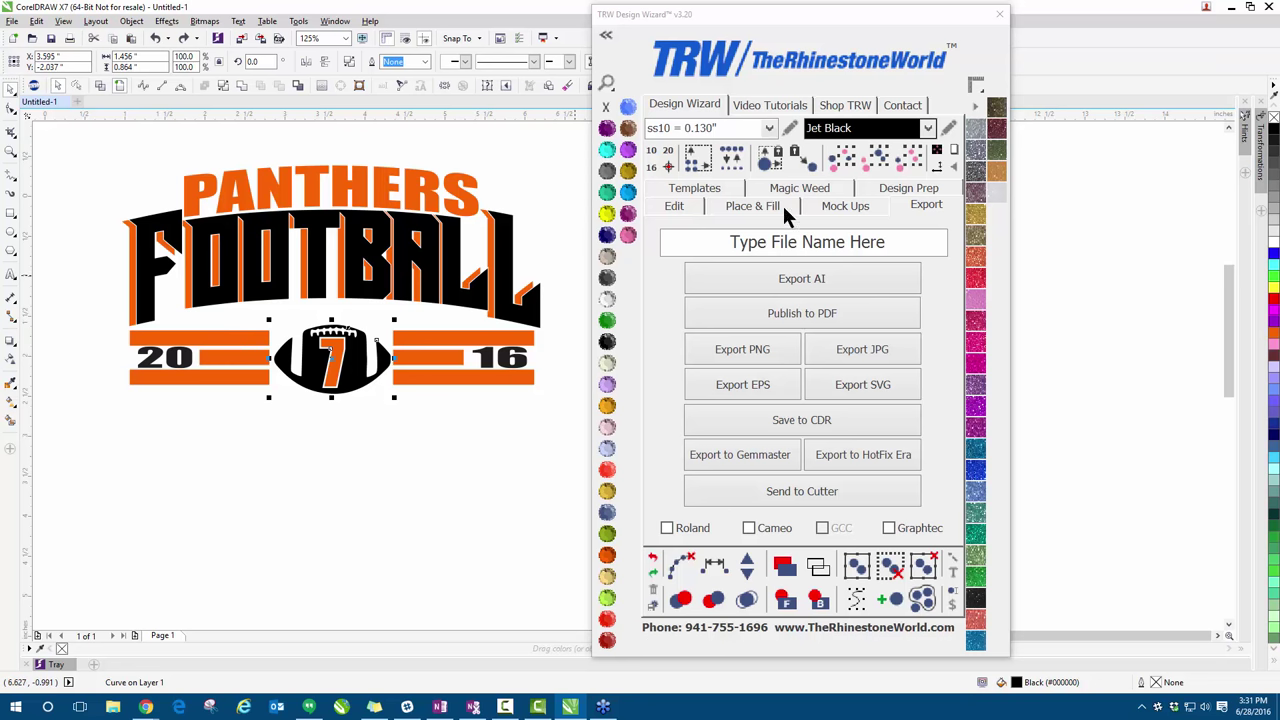
{"action": "left_click", "coordinate": [745, 210]}
{"action": "left_click_drag", "start_coordinate": [316, 362], "coordinate": [347, 366]}
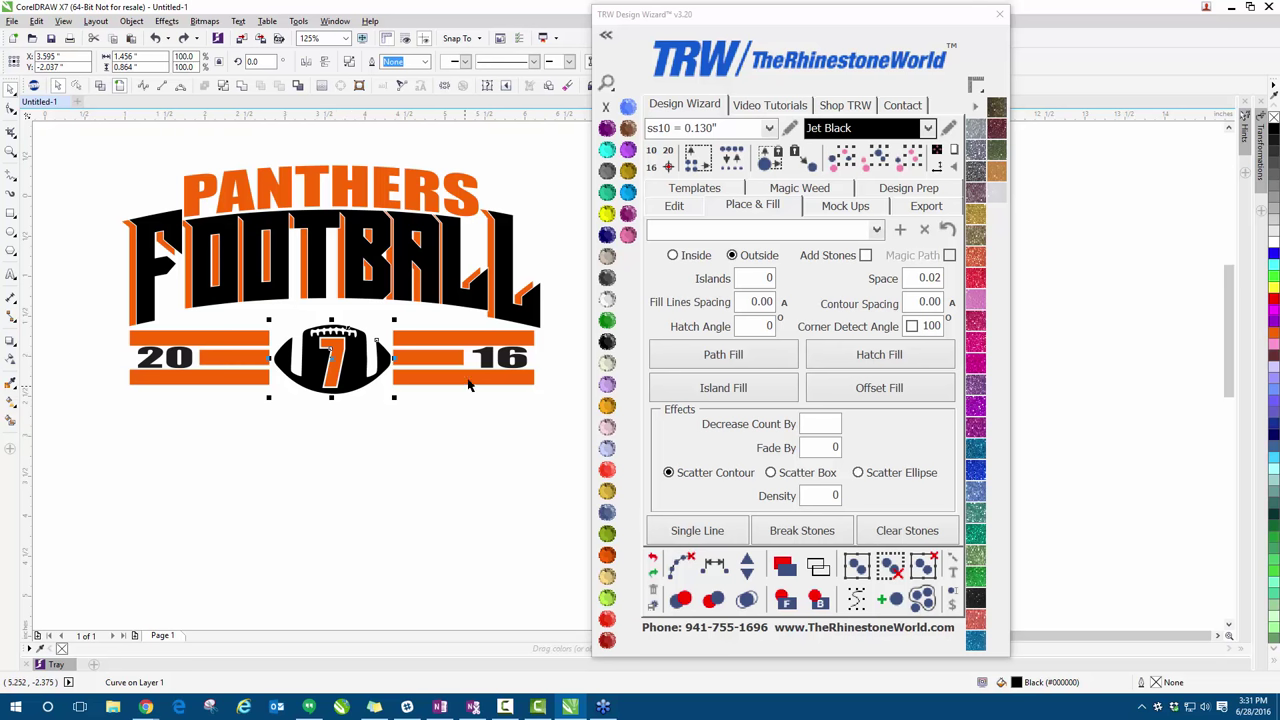
{"action": "left_click", "coordinate": [933, 300]}
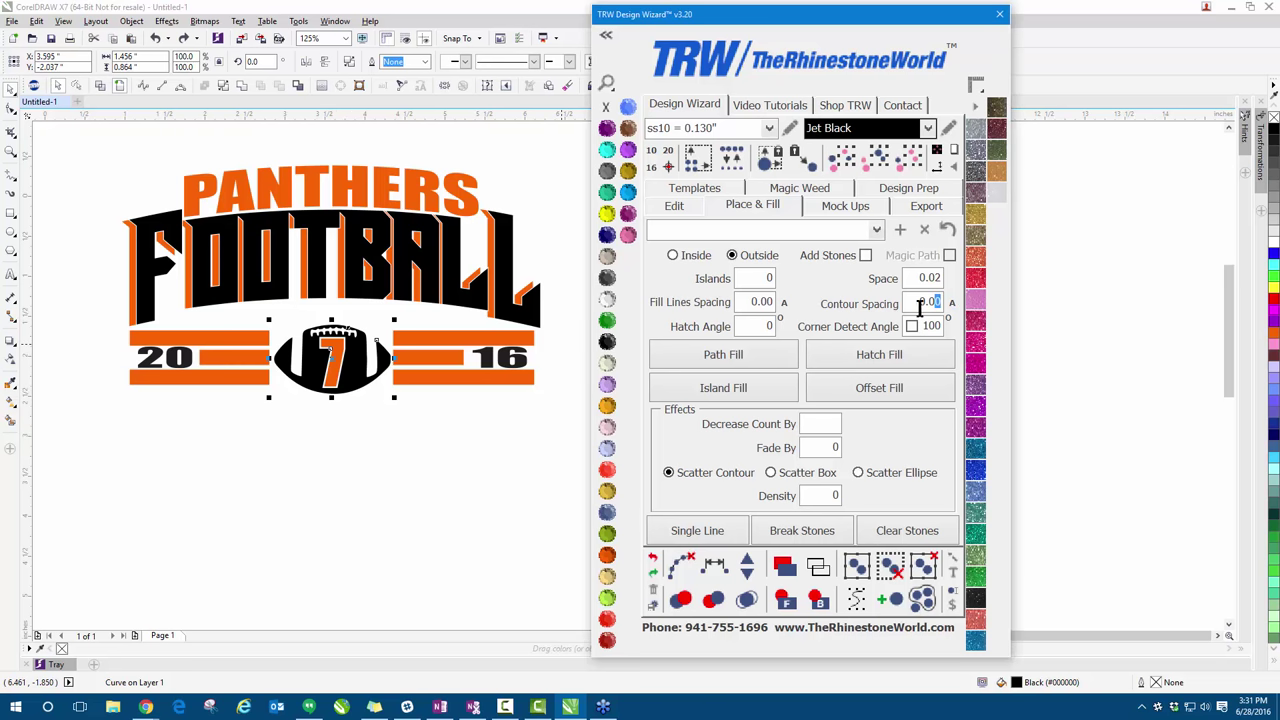
{"action": "left_click", "coordinate": [830, 253]}
{"action": "double_click", "coordinate": [772, 278]}
{"action": "type", "text": "7"}
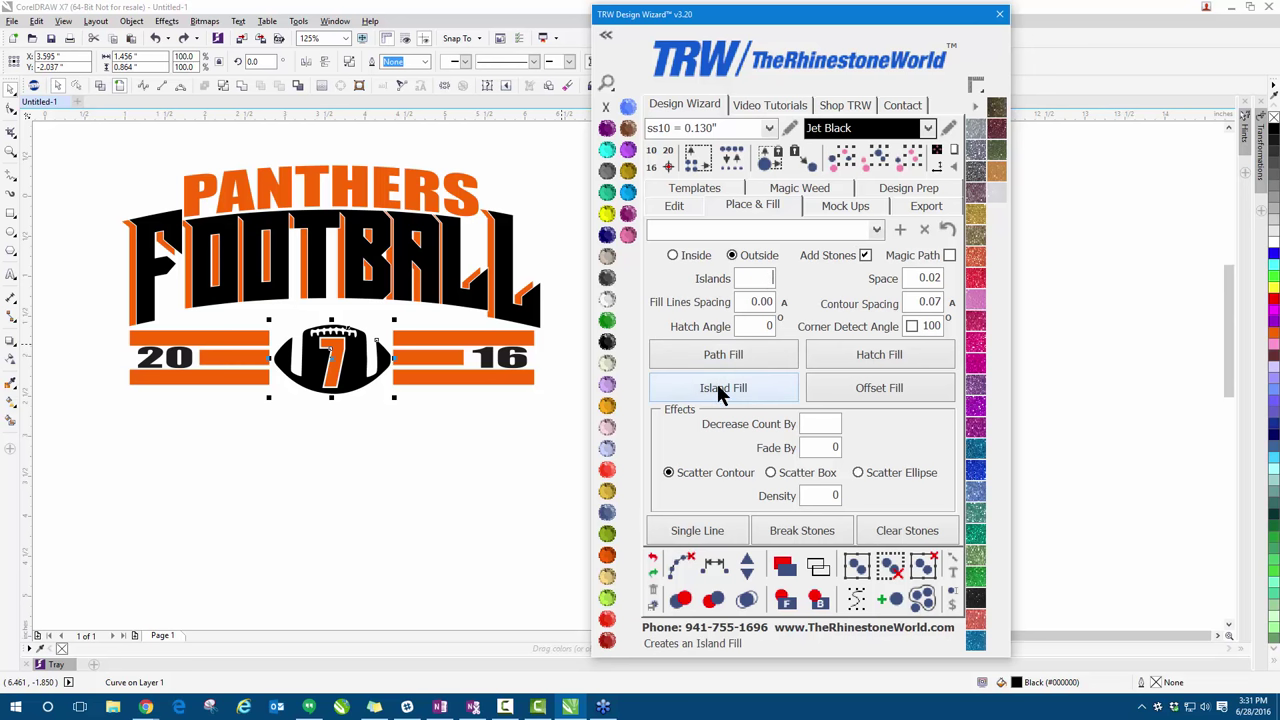
{"action": "left_click", "coordinate": [724, 389]}
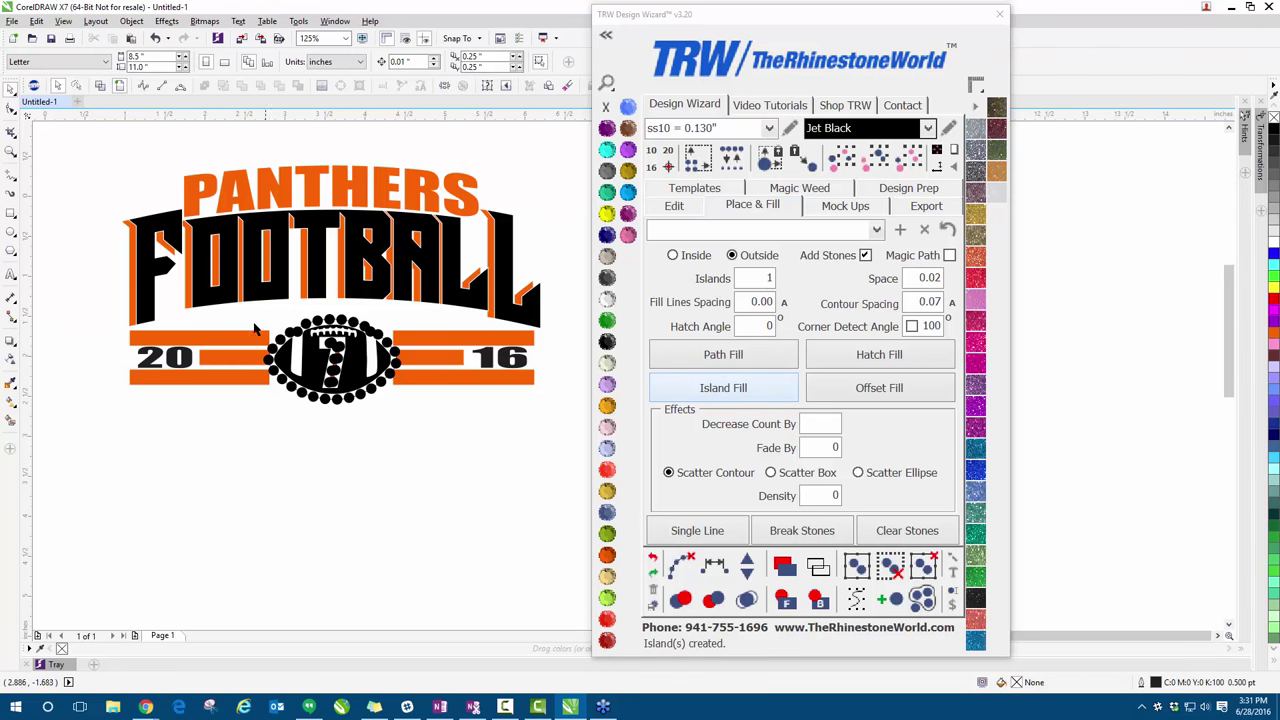
- Nudge the right stripes with the 16 and the left stripes with the 20 slightly right
{"action": "left_click_drag", "start_coordinate": [386, 315], "coordinate": [585, 427]}
{"action": "left_click_drag", "start_coordinate": [456, 363], "coordinate": [461, 365]}
{"action": "left_click_drag", "start_coordinate": [74, 318], "coordinate": [270, 426]}
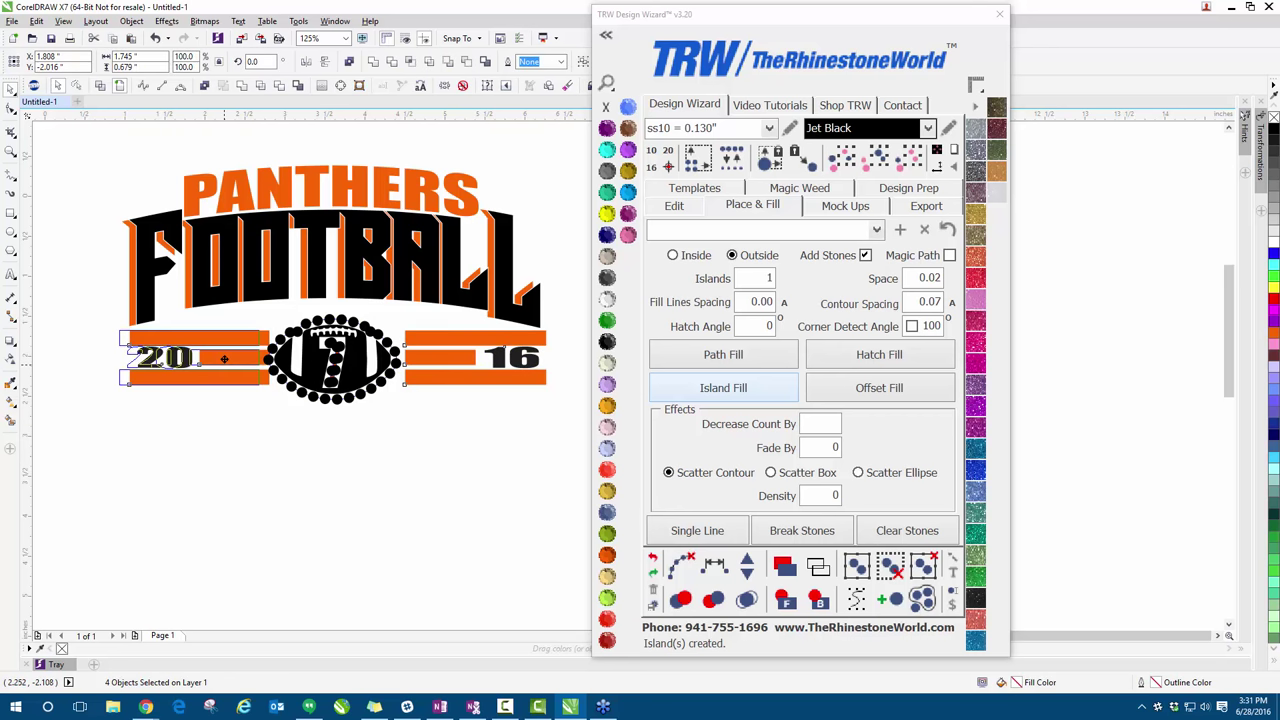
{"action": "left_click_drag", "start_coordinate": [225, 358], "coordinate": [227, 358]}
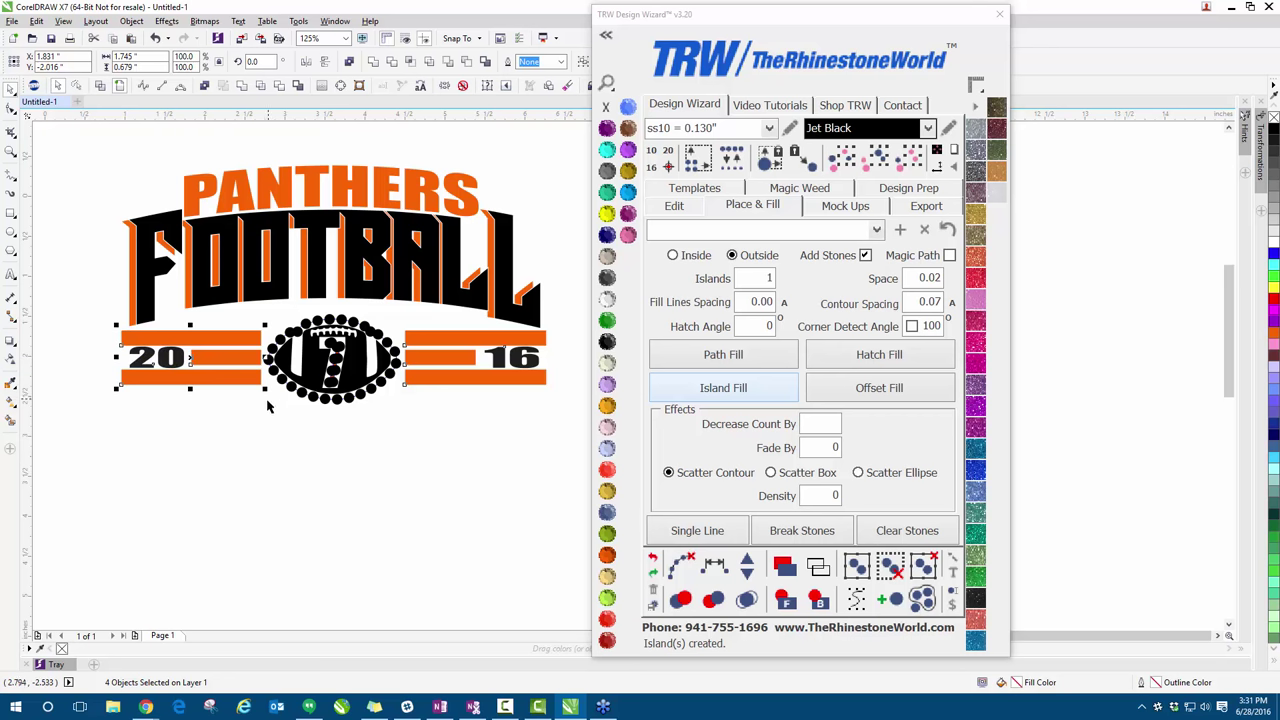
{"action": "left_click", "coordinate": [270, 388]}
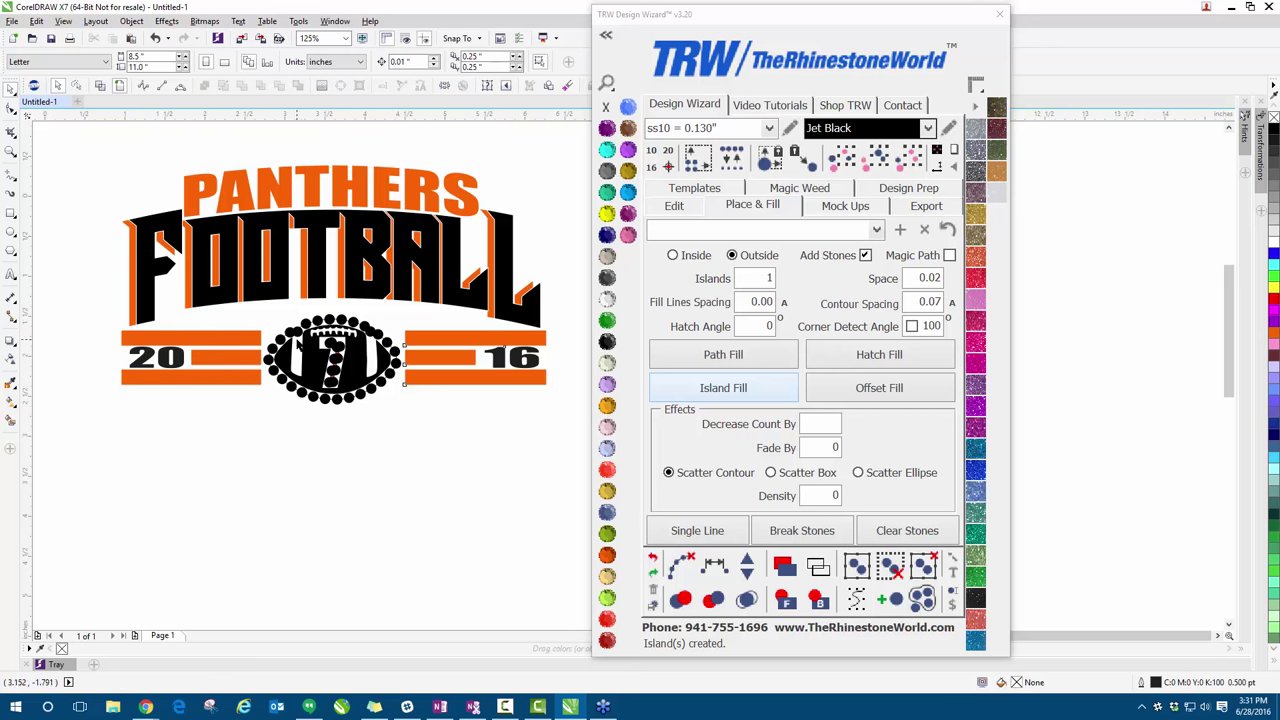
- Clear the stone paths from the football emblem and pick a stone on the 7
{"action": "left_click_drag", "start_coordinate": [255, 308], "coordinate": [404, 430]}
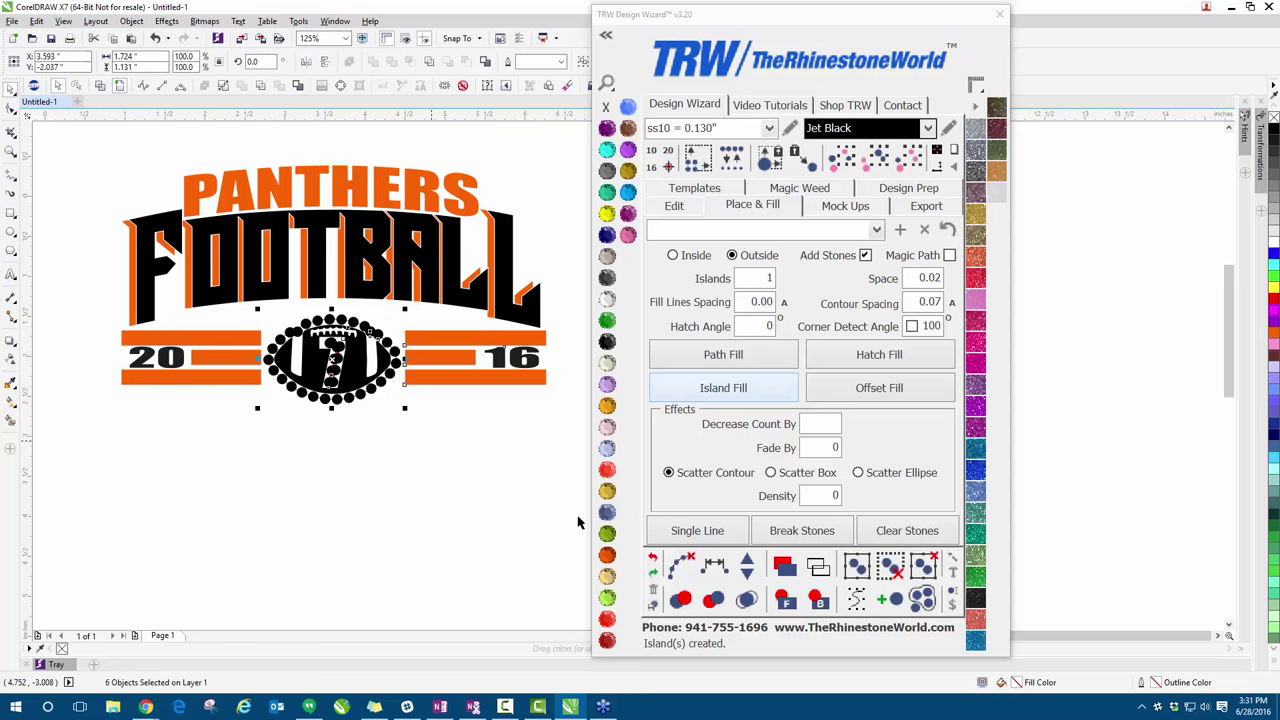
{"action": "left_click", "coordinate": [680, 566]}
{"action": "scroll", "coordinate": [349, 337], "scroll_direction": "up", "scroll_amount": 4}
{"action": "left_click", "coordinate": [296, 383]}
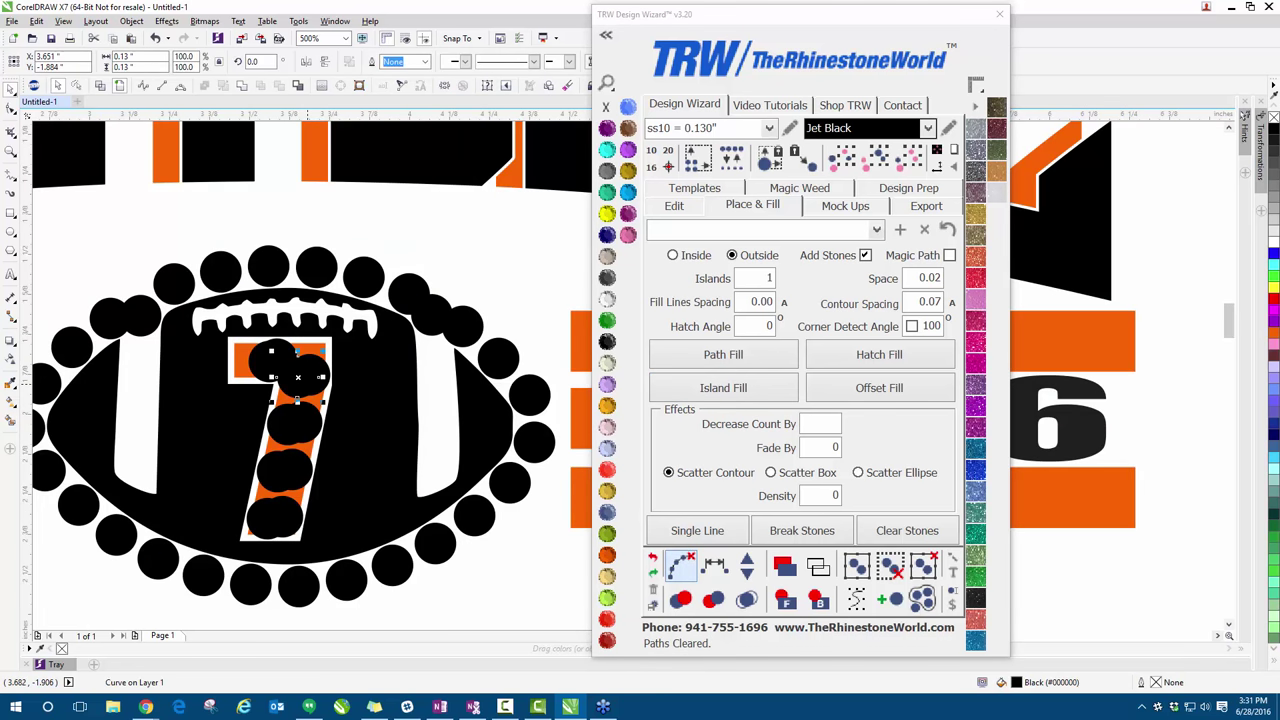
- Delete the stones running down the 7, one by one
{"action": "key", "text": "Delete"}
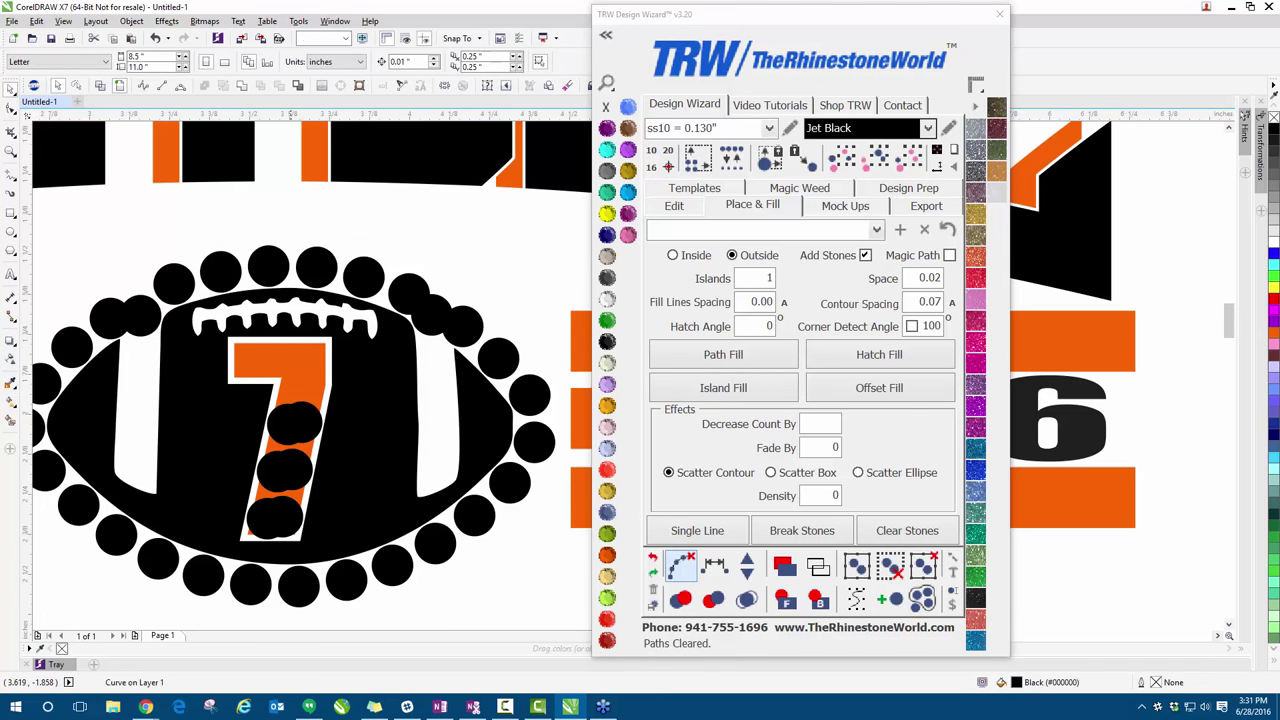
{"action": "left_click", "coordinate": [293, 425]}
{"action": "key", "text": "Delete"}
{"action": "left_click", "coordinate": [288, 460]}
{"action": "key", "text": "Delete"}
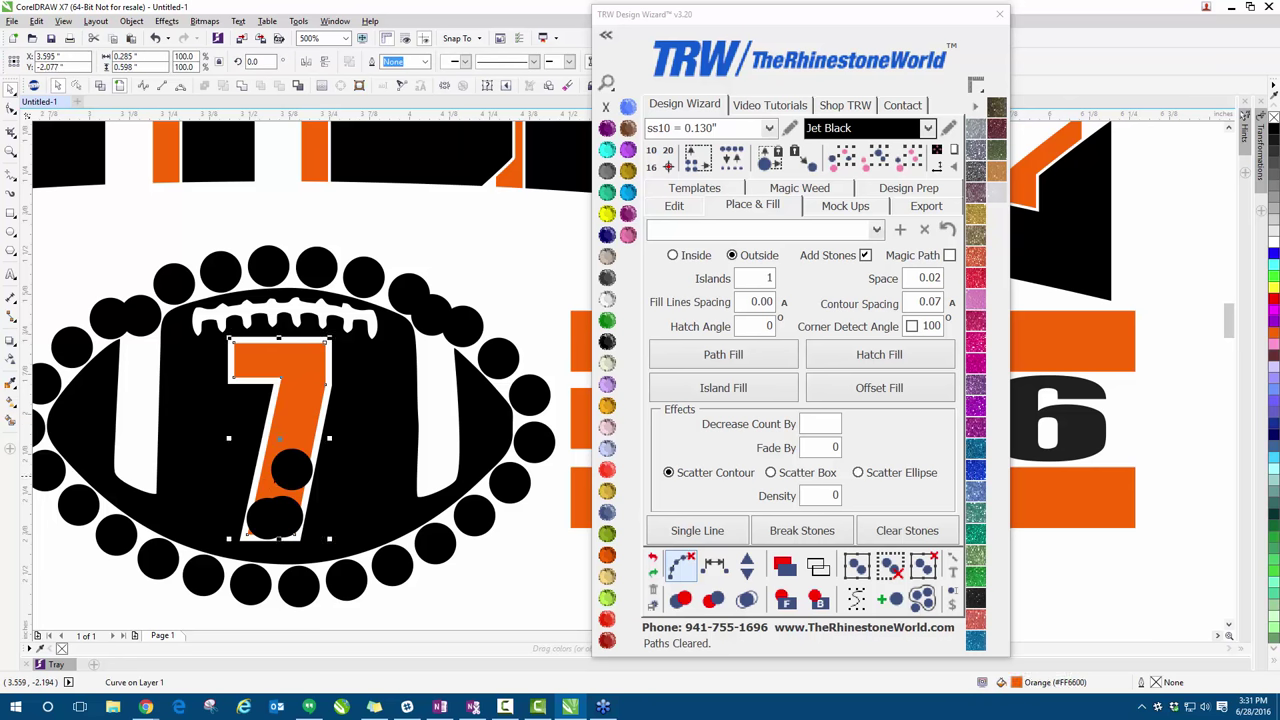
{"action": "left_click", "coordinate": [267, 518]}
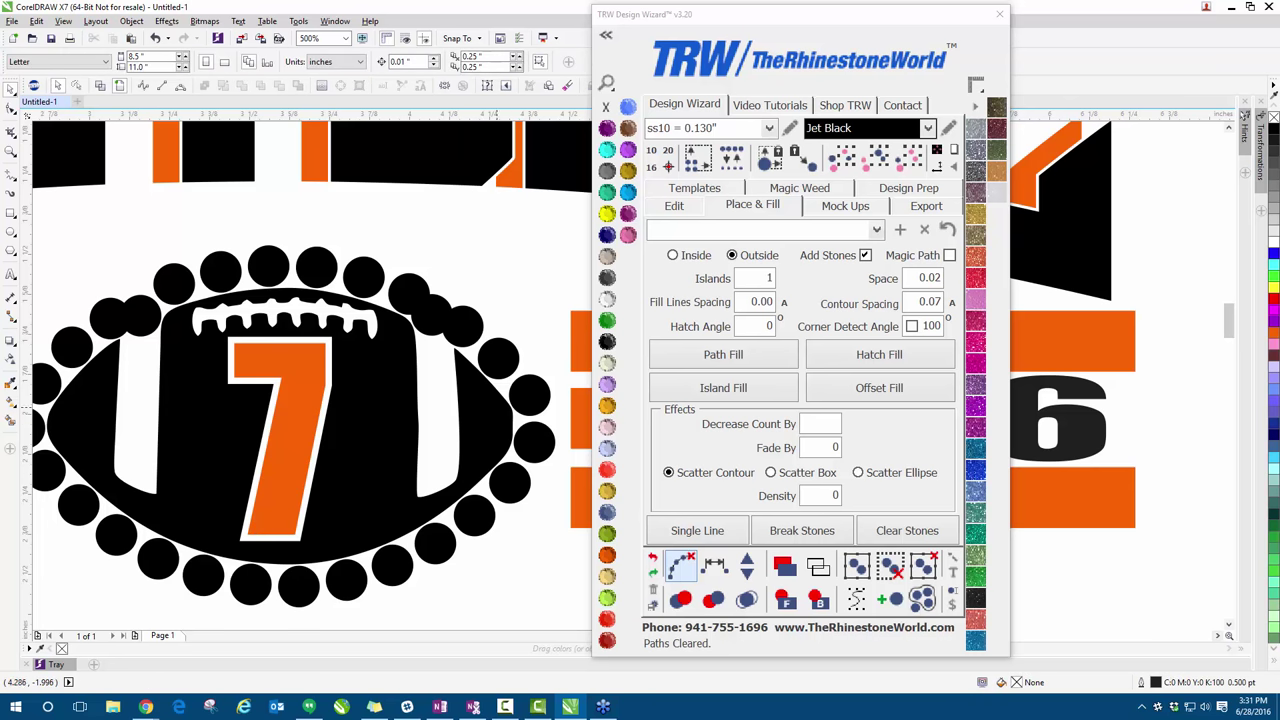
{"action": "scroll", "coordinate": [135, 305], "scroll_direction": "down", "scroll_amount": 2}
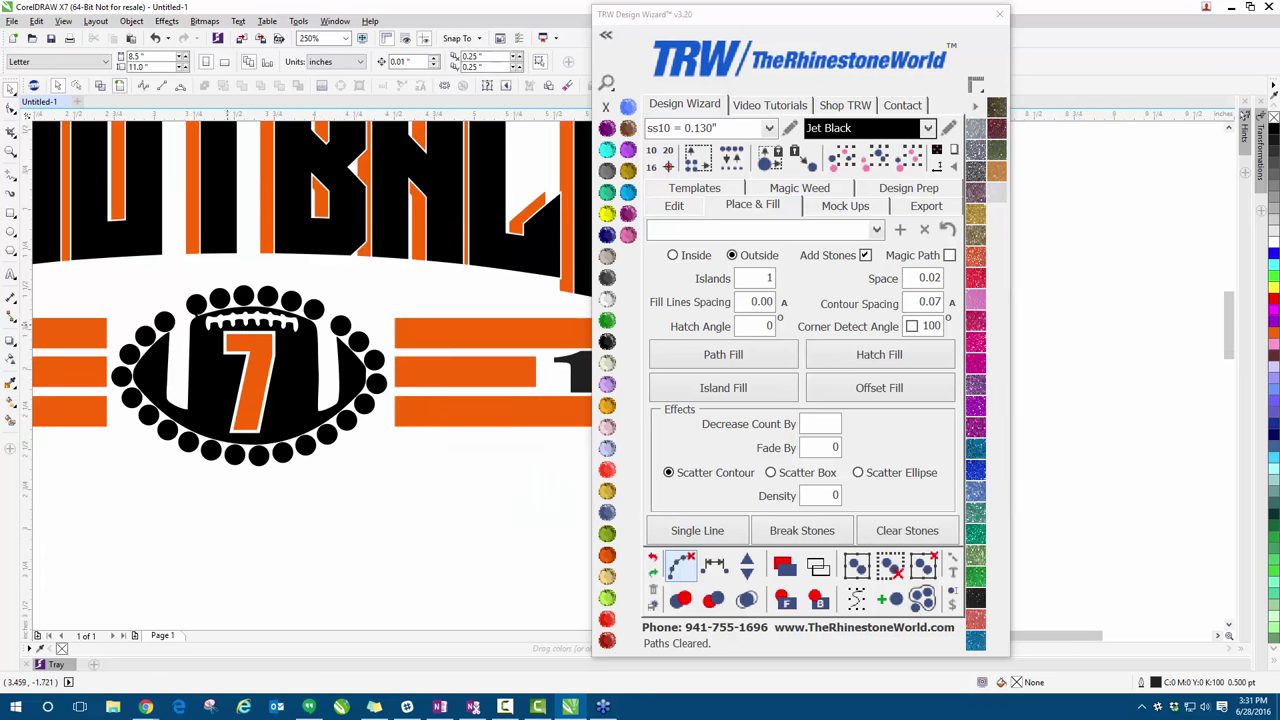
- Respace the stones ringing the football evenly and clear their paths
{"action": "left_click_drag", "start_coordinate": [112, 270], "coordinate": [398, 396]}
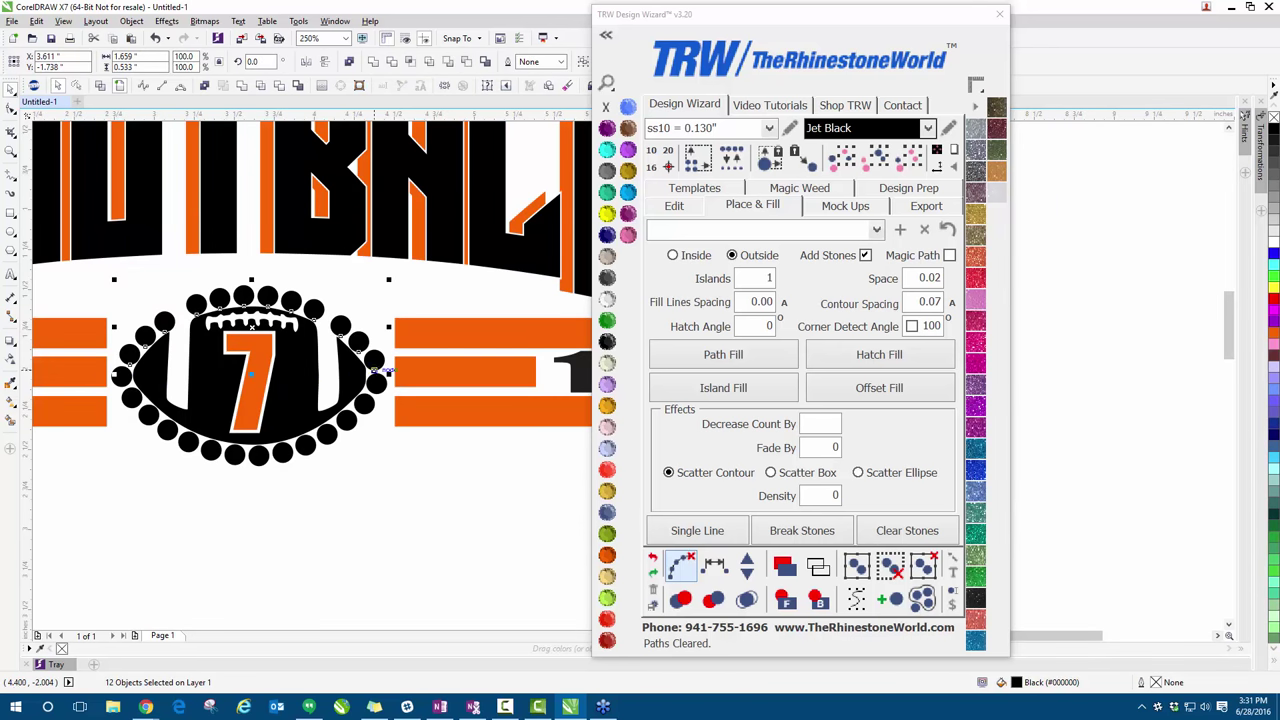
{"action": "left_click", "coordinate": [714, 566]}
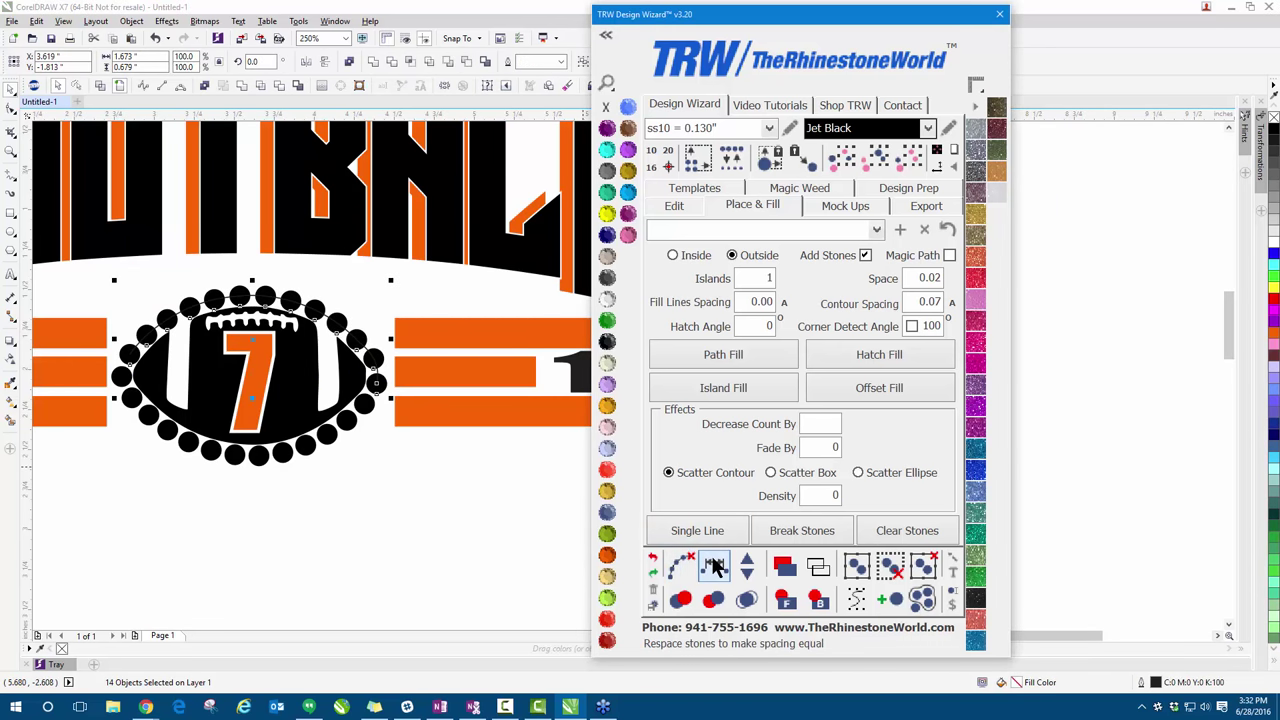
{"action": "left_click", "coordinate": [683, 568]}
{"action": "left_click", "coordinate": [389, 520]}
{"action": "scroll", "coordinate": [389, 520], "scroll_direction": "down", "scroll_amount": 2}
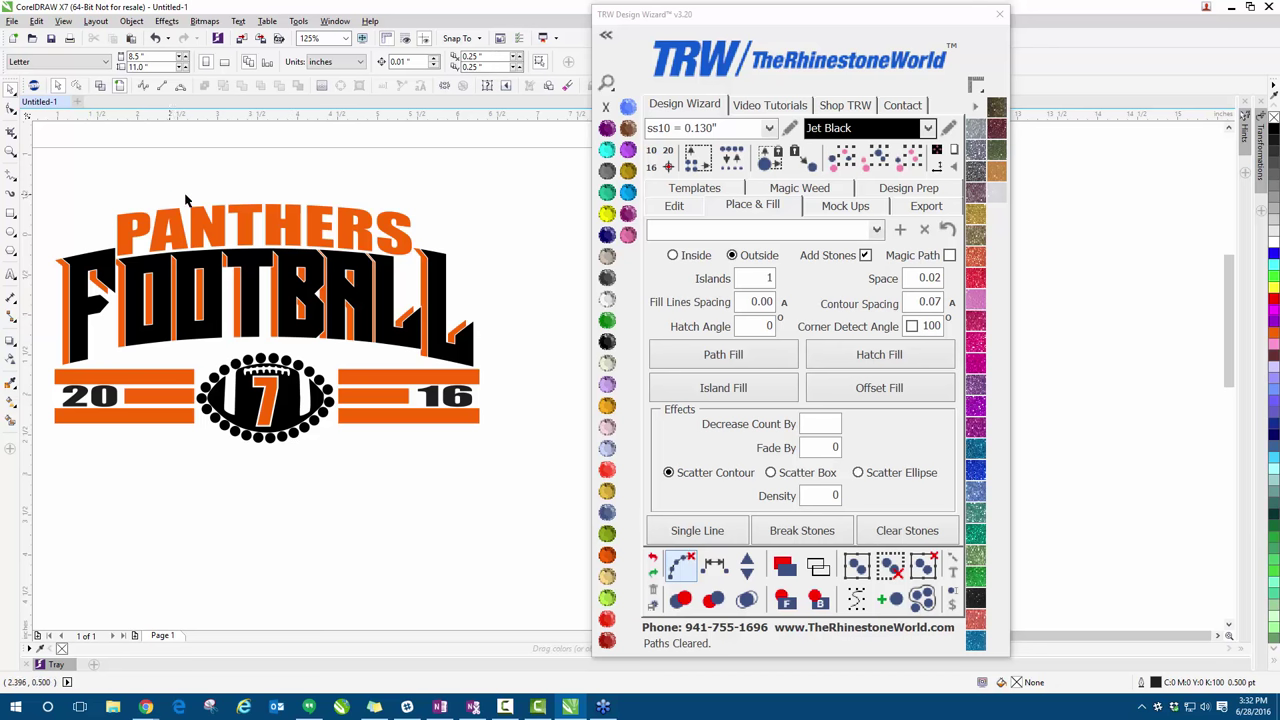
- Surround the PANTHERS lettering with an island of rhinestones
{"action": "left_click", "coordinate": [356, 220]}
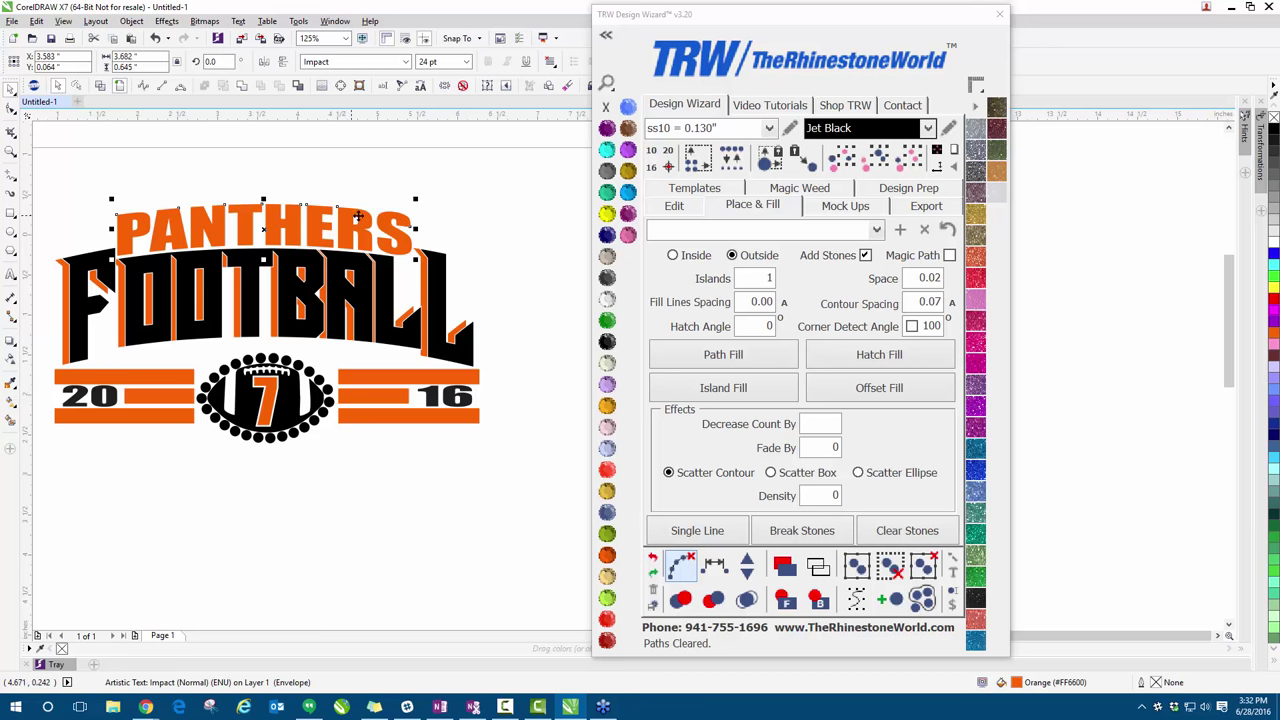
{"action": "left_click", "coordinate": [700, 392]}
{"action": "left_click", "coordinate": [548, 285]}
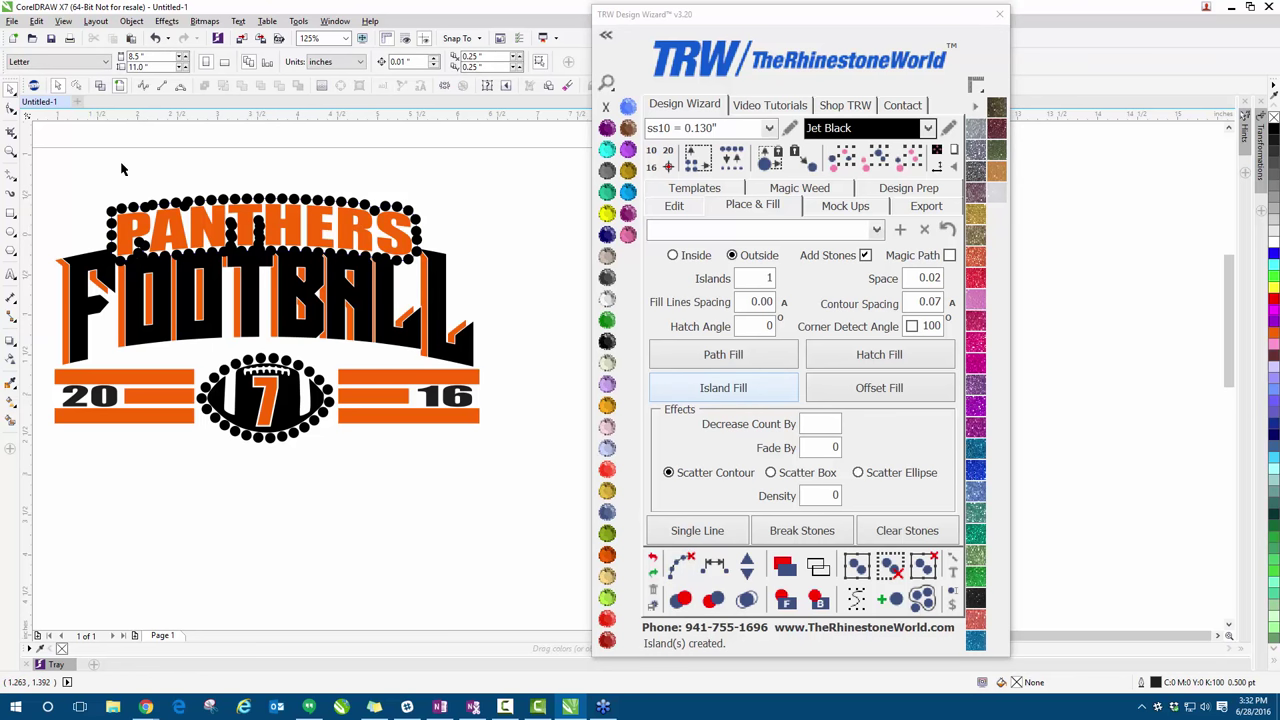
{"action": "scroll", "coordinate": [242, 219], "scroll_direction": "up", "scroll_amount": 2}
{"action": "scroll", "coordinate": [242, 219], "scroll_direction": "down", "scroll_amount": 2}
{"action": "left_click_drag", "start_coordinate": [92, 165], "coordinate": [455, 305]}
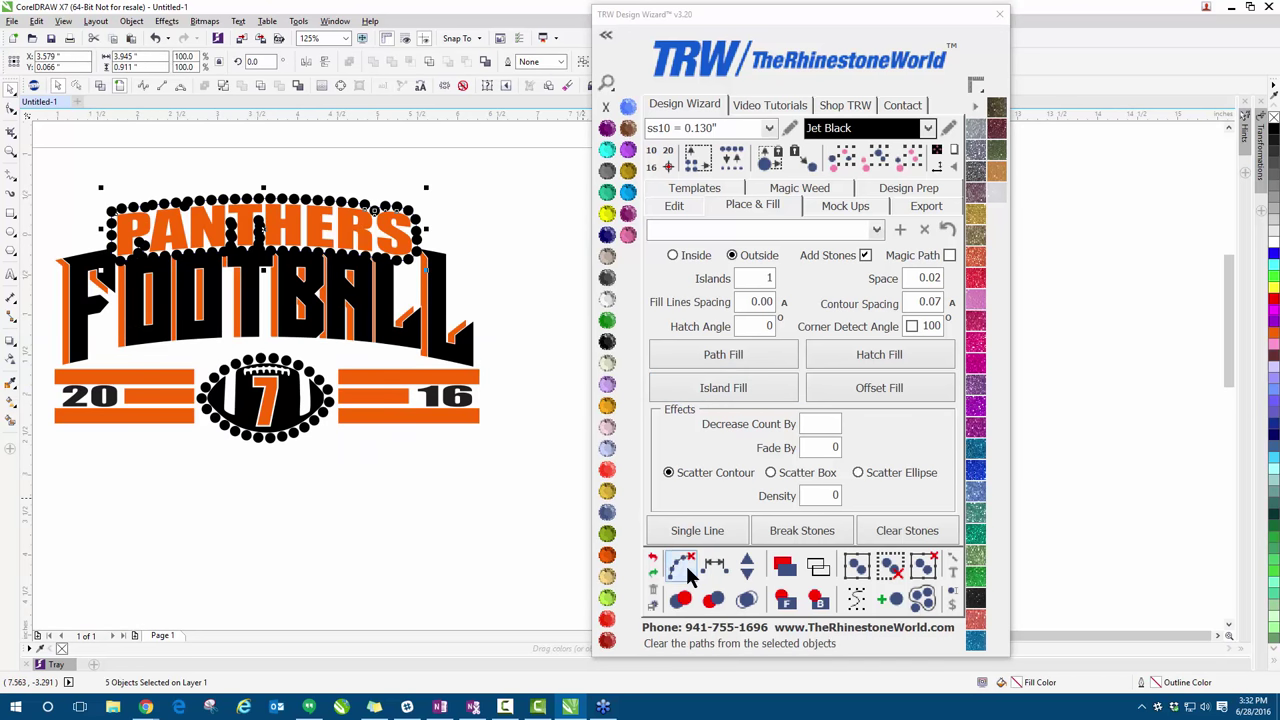
{"action": "left_click", "coordinate": [460, 505]}
- Delete the stray stones inside the N, T and H of PANTHERS
{"action": "scroll", "coordinate": [226, 235], "scroll_direction": "up", "scroll_amount": 2}
{"action": "left_click_drag", "start_coordinate": [152, 160], "coordinate": [408, 318]}
{"action": "key", "text": "Delete"}
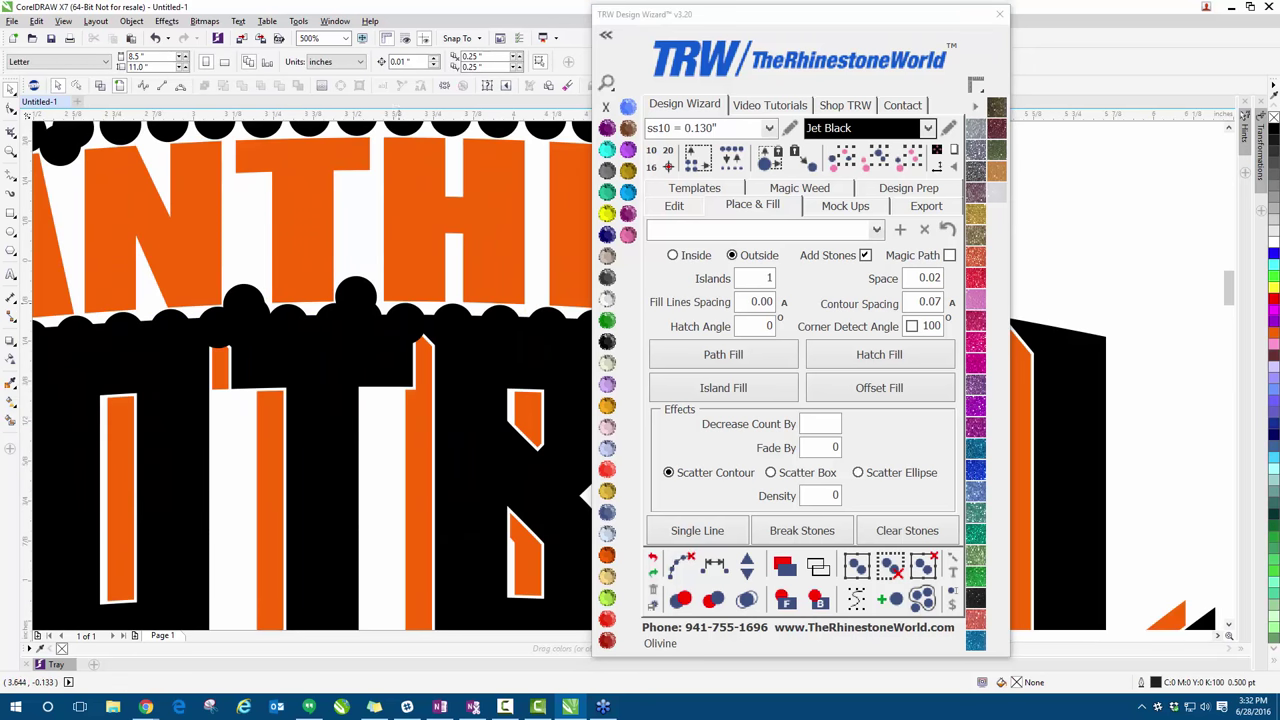
{"action": "scroll", "coordinate": [93, 288], "scroll_direction": "down", "scroll_amount": 2}
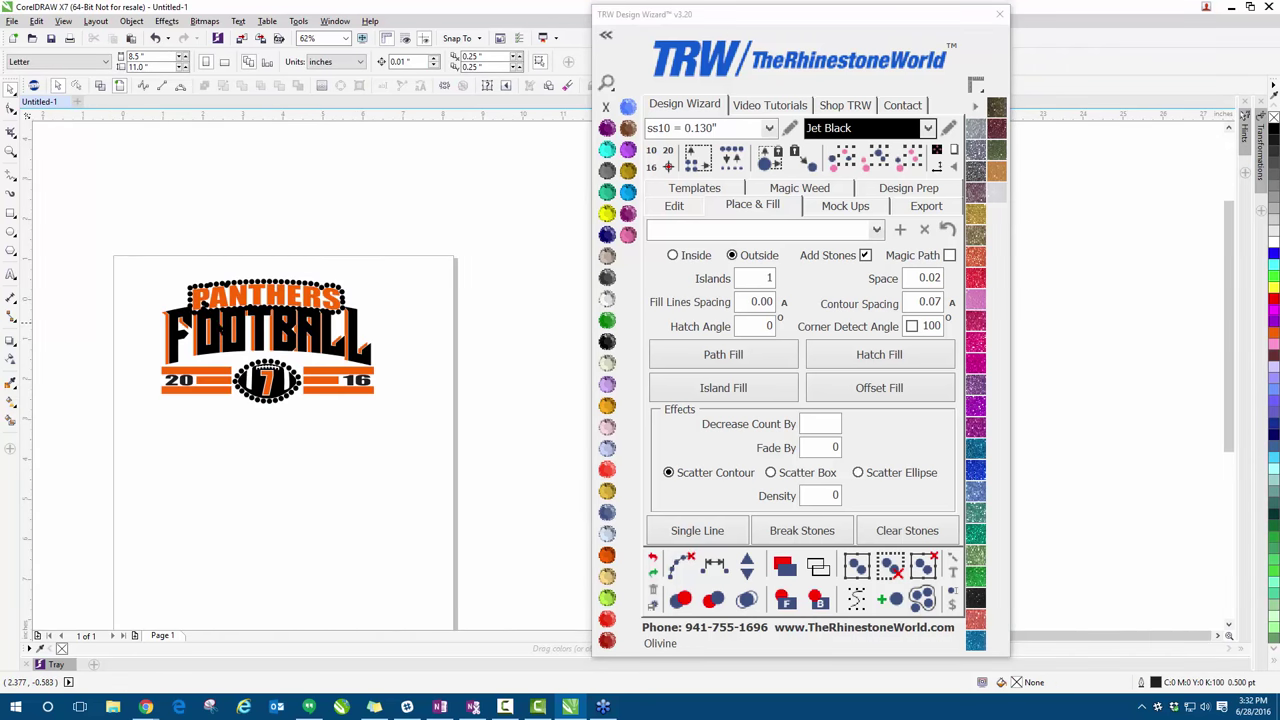
{"action": "left_click", "coordinate": [122, 306]}
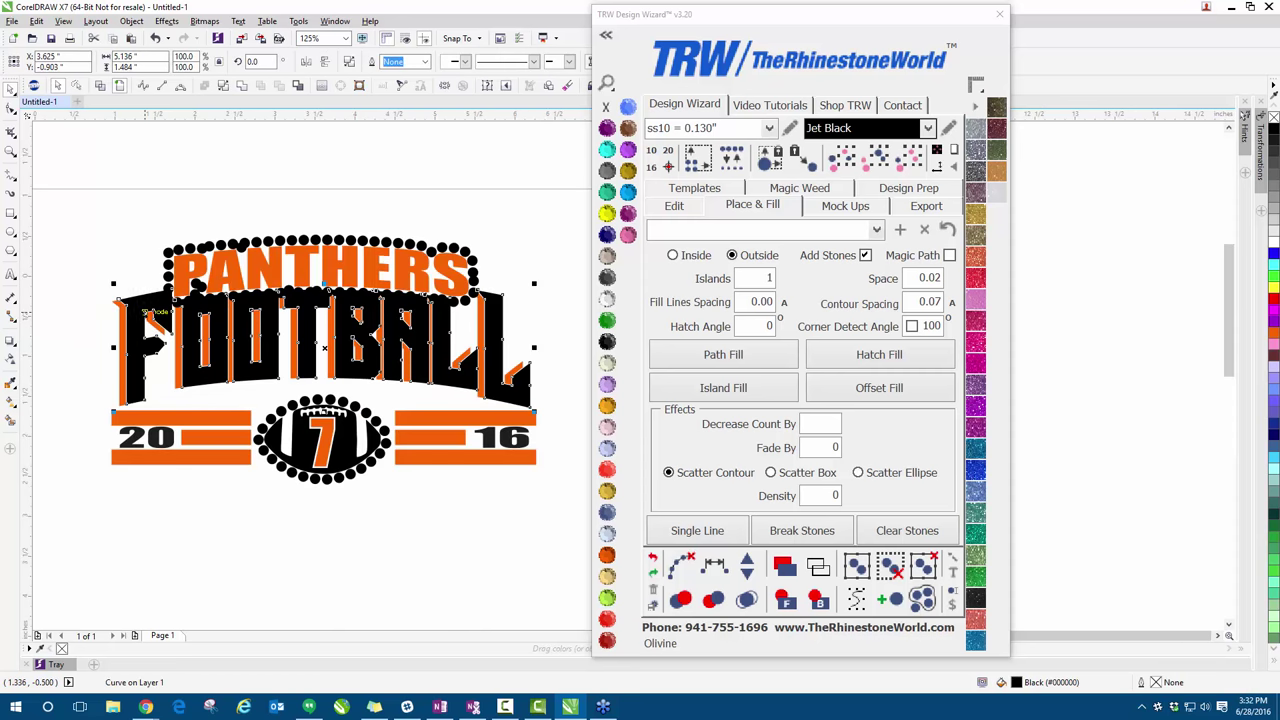
{"action": "key", "text": "Escape"}
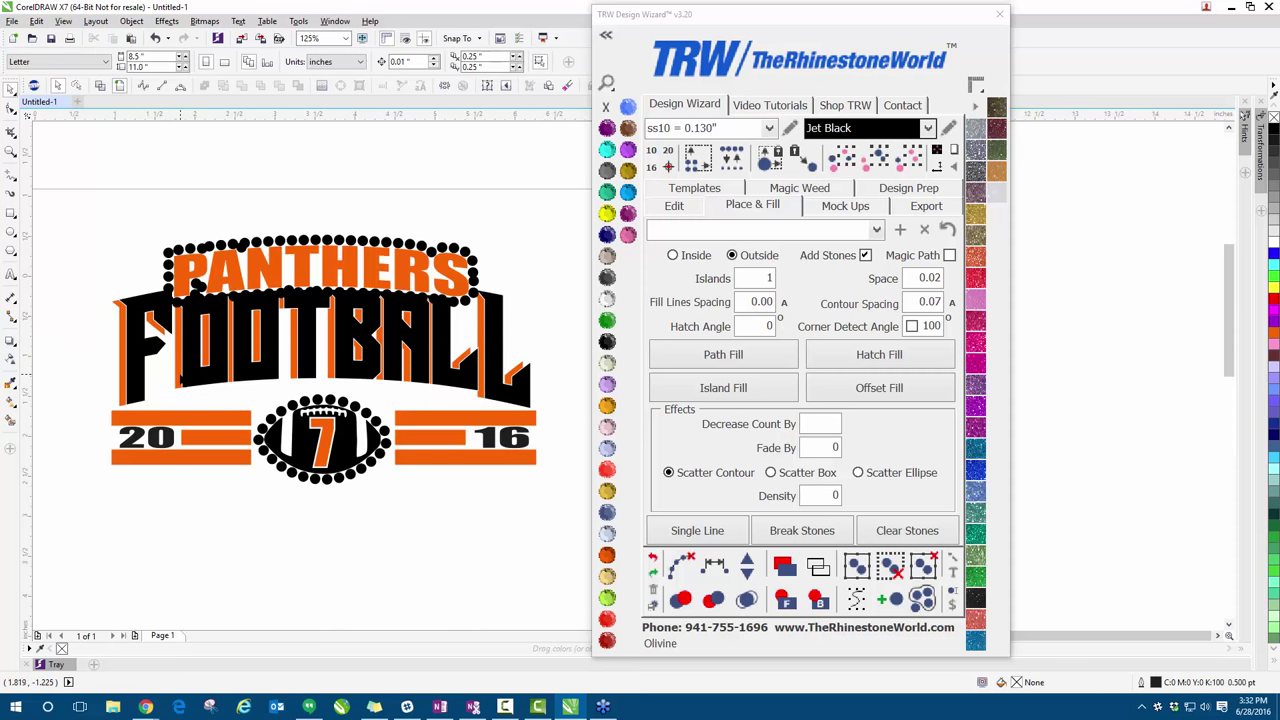
{"action": "left_click", "coordinate": [178, 380]}
{"action": "scroll", "coordinate": [184, 382], "scroll_direction": "up", "scroll_amount": 2}
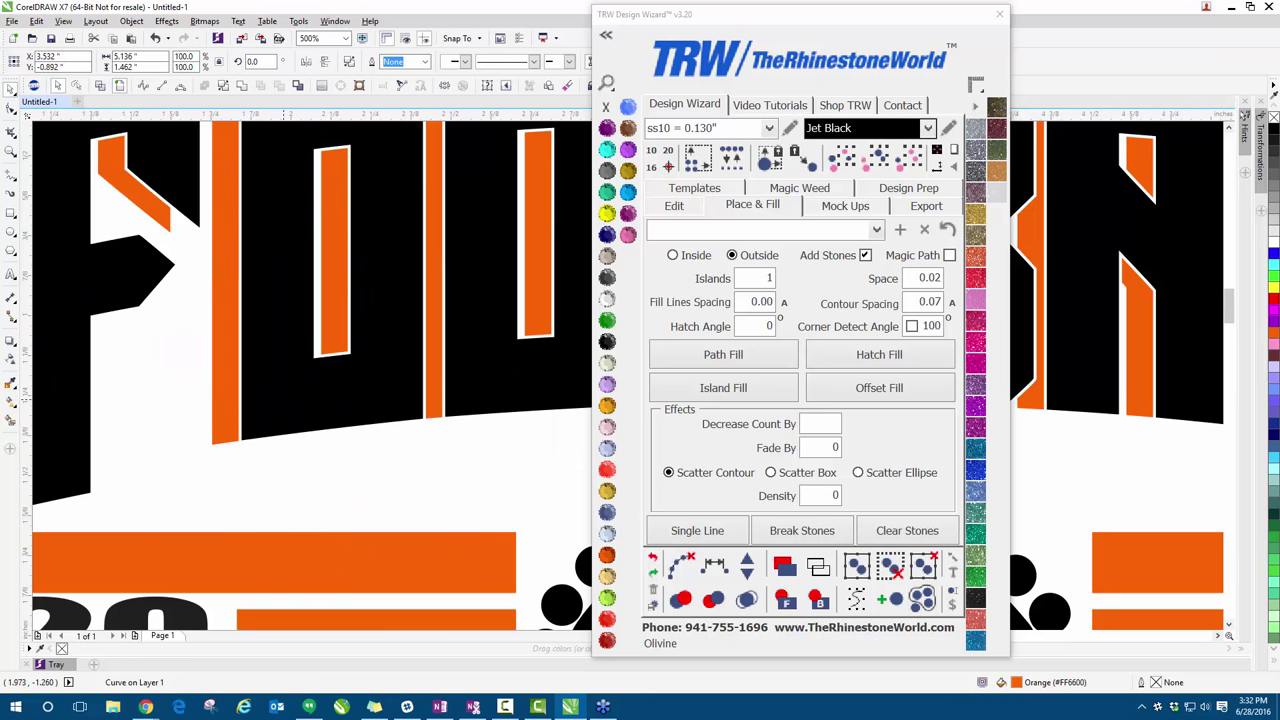
{"action": "scroll", "coordinate": [184, 382], "scroll_direction": "down", "scroll_amount": 2}
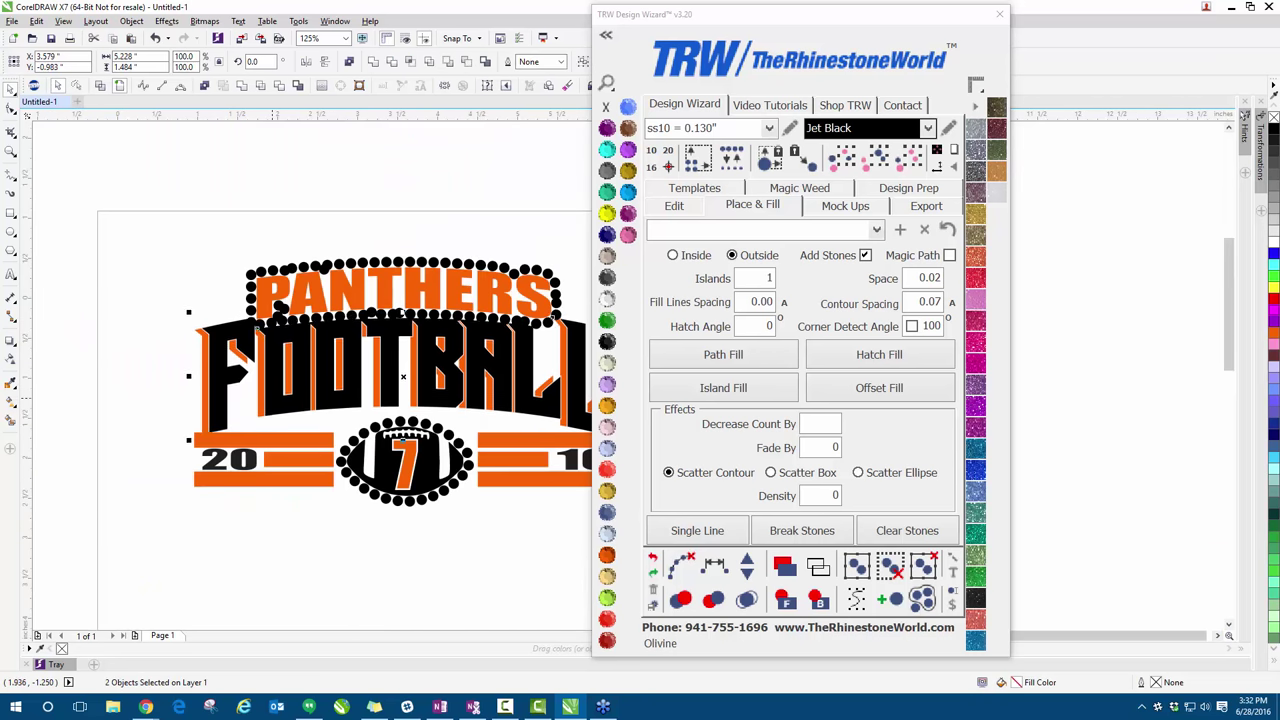
{"action": "scroll", "coordinate": [160, 345], "scroll_direction": "down", "scroll_amount": 1}
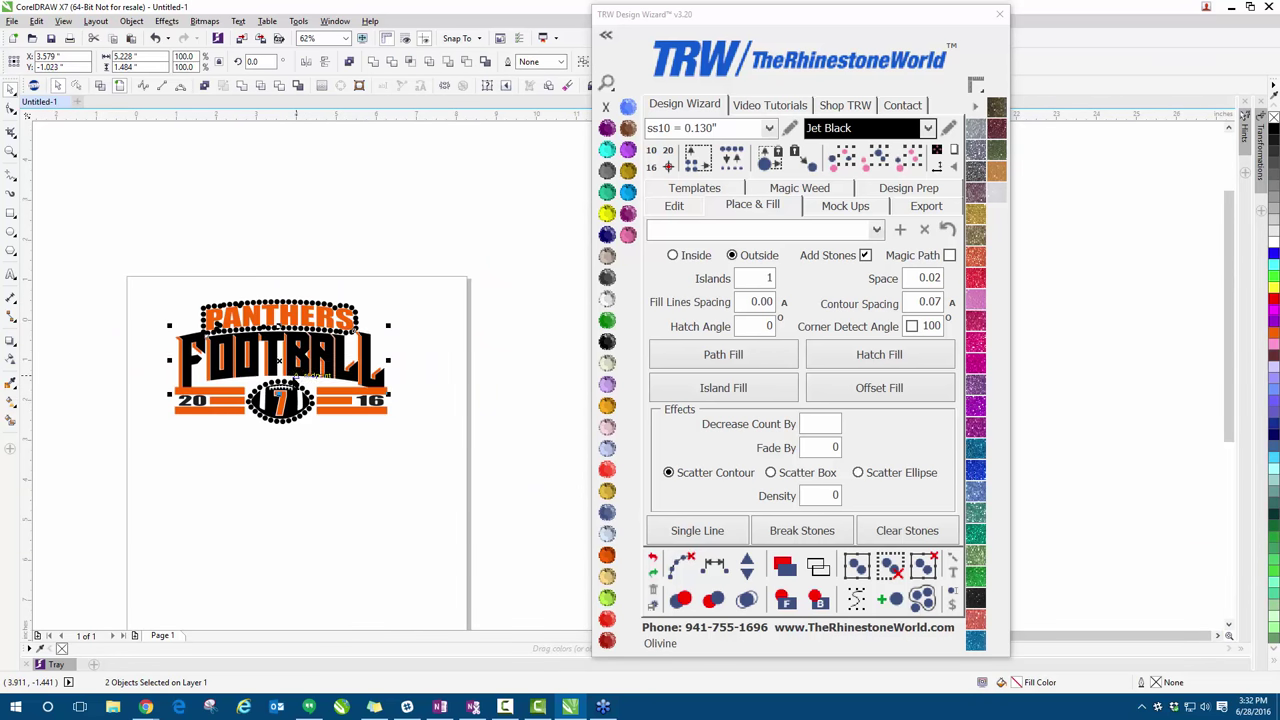
{"action": "scroll", "coordinate": [388, 432], "scroll_direction": "up", "scroll_amount": 1}
- Lower the 16 with its orange bars, the football, and the 20 group so they line up
{"action": "left_click_drag", "start_coordinate": [417, 455], "coordinate": [242, 325]}
{"action": "left_click_drag", "start_coordinate": [287, 369], "coordinate": [285, 383]}
{"action": "left_click_drag", "start_coordinate": [260, 442], "coordinate": [95, 310]}
{"action": "left_click_drag", "start_coordinate": [172, 362], "coordinate": [172, 378]}
{"action": "scroll", "coordinate": [225, 370], "scroll_direction": "down", "scroll_amount": 2}
{"action": "scroll", "coordinate": [85, 363], "scroll_direction": "up", "scroll_amount": 2}
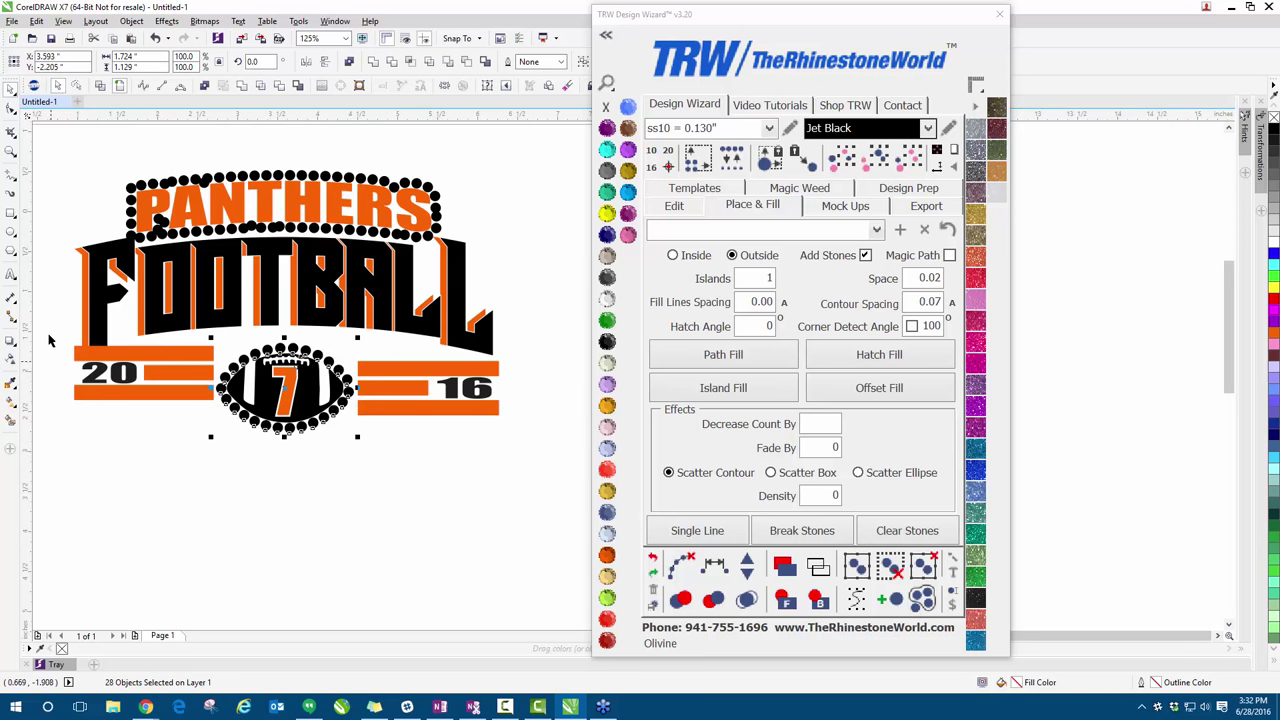
{"action": "left_click_drag", "start_coordinate": [48, 324], "coordinate": [220, 435]}
{"action": "left_click_drag", "start_coordinate": [167, 367], "coordinate": [167, 395]}
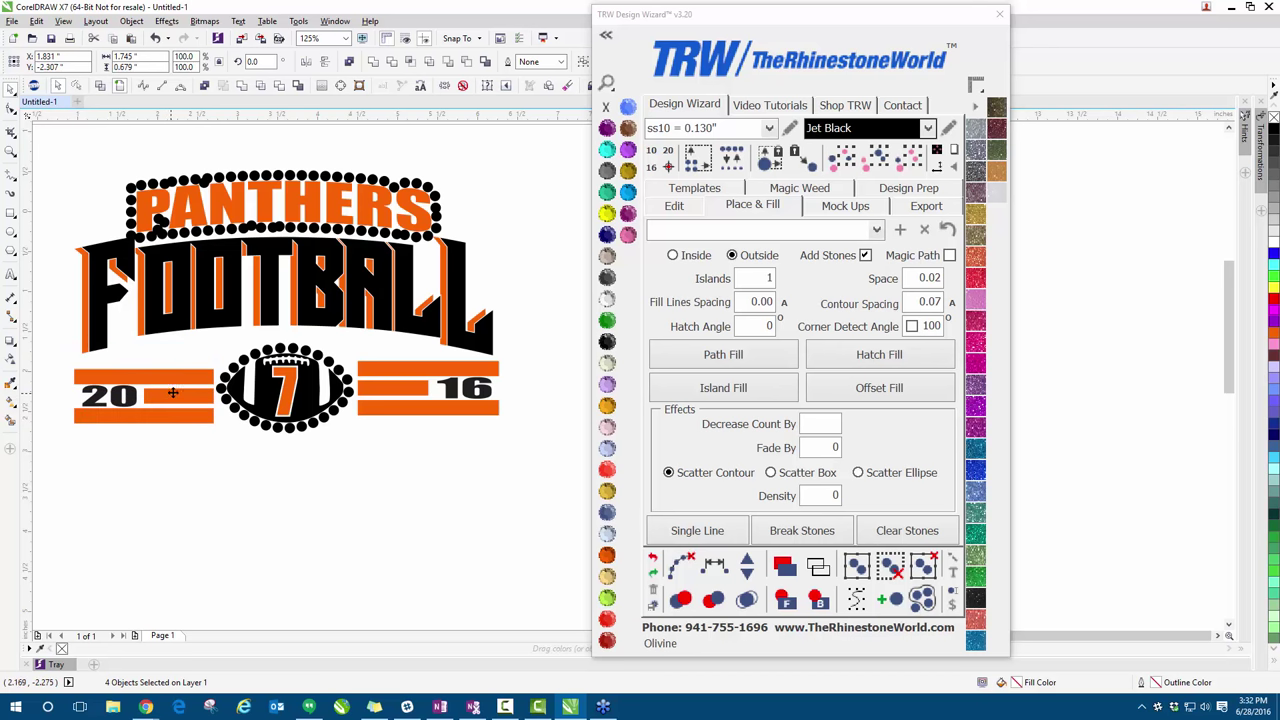
{"action": "left_click", "coordinate": [55, 242]}
- Move the FOOTBALL lettering slightly down
{"action": "left_click_drag", "start_coordinate": [55, 242], "coordinate": [520, 369]}
{"action": "left_click", "coordinate": [126, 310]}
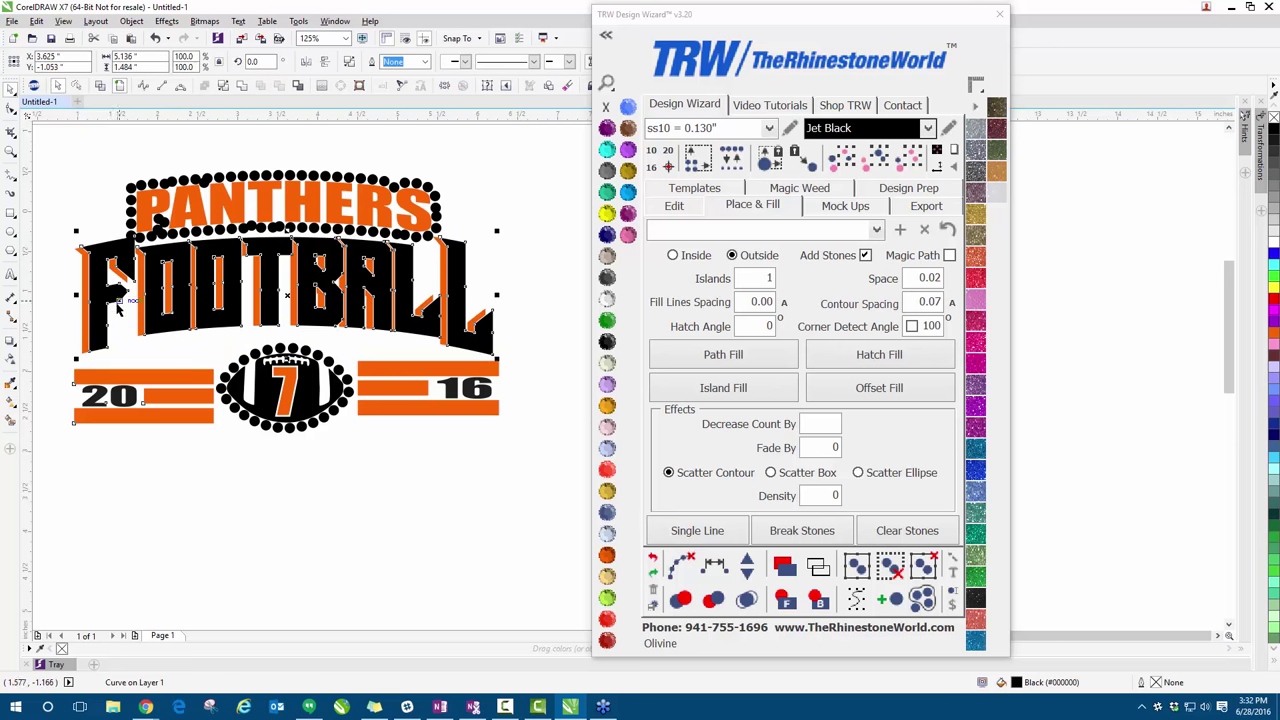
{"action": "left_click", "coordinate": [110, 327]}
{"action": "left_click_drag", "start_coordinate": [262, 314], "coordinate": [311, 327]}
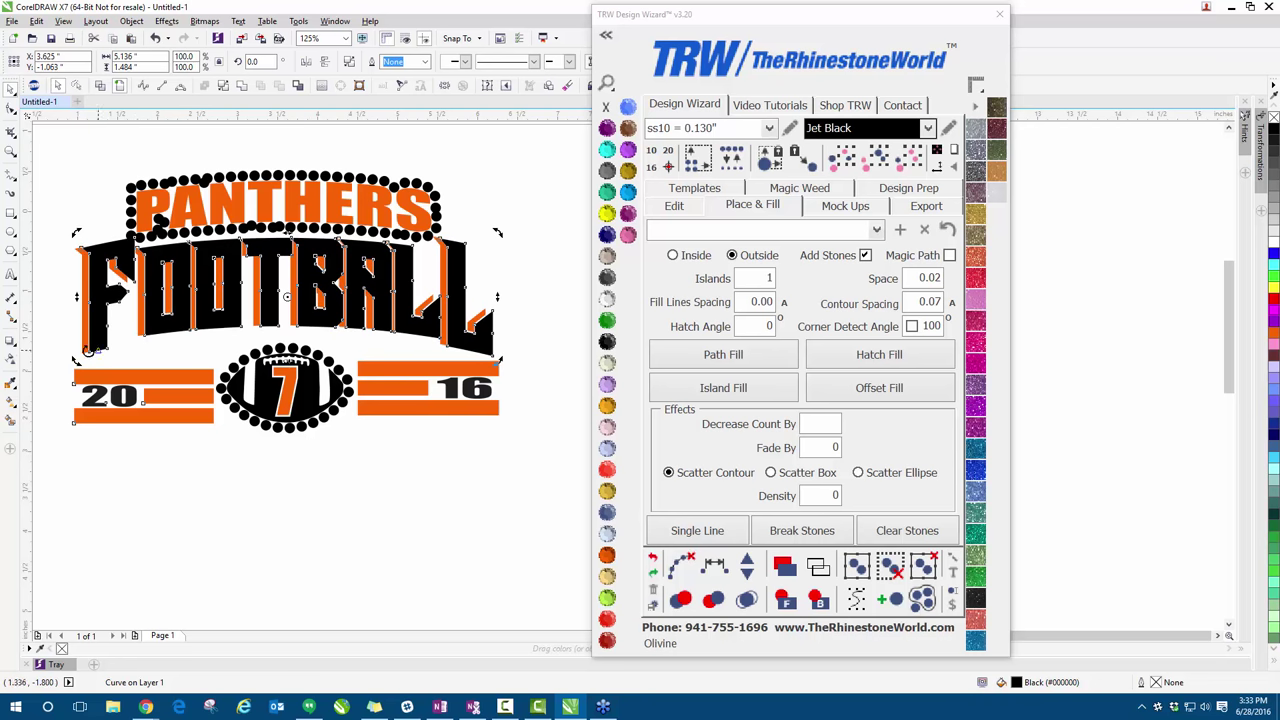
- Nudge the FOOTBALL objects slightly back up
{"action": "scroll", "coordinate": [89, 351], "scroll_direction": "up", "scroll_amount": 3}
{"action": "left_click", "coordinate": [85, 352], "text": "shift"}
{"action": "scroll", "coordinate": [85, 352], "scroll_direction": "down", "scroll_amount": 4}
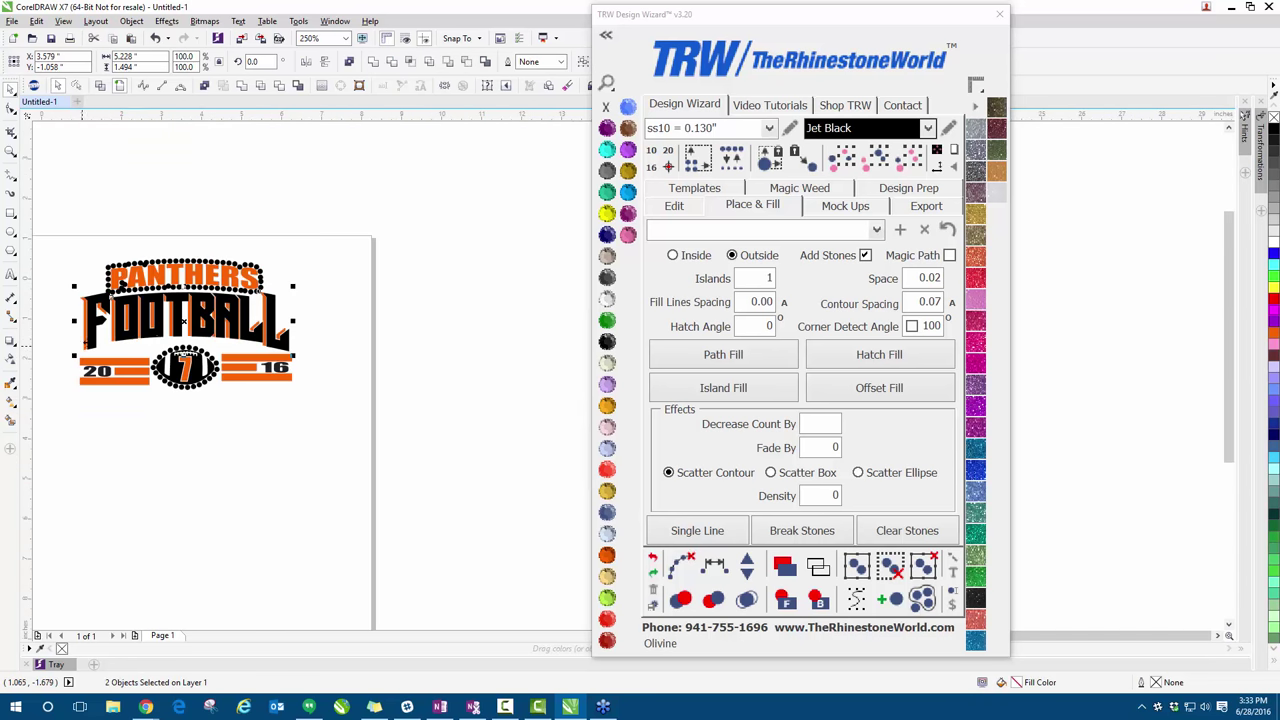
{"action": "scroll", "coordinate": [124, 340], "scroll_direction": "up", "scroll_amount": 2}
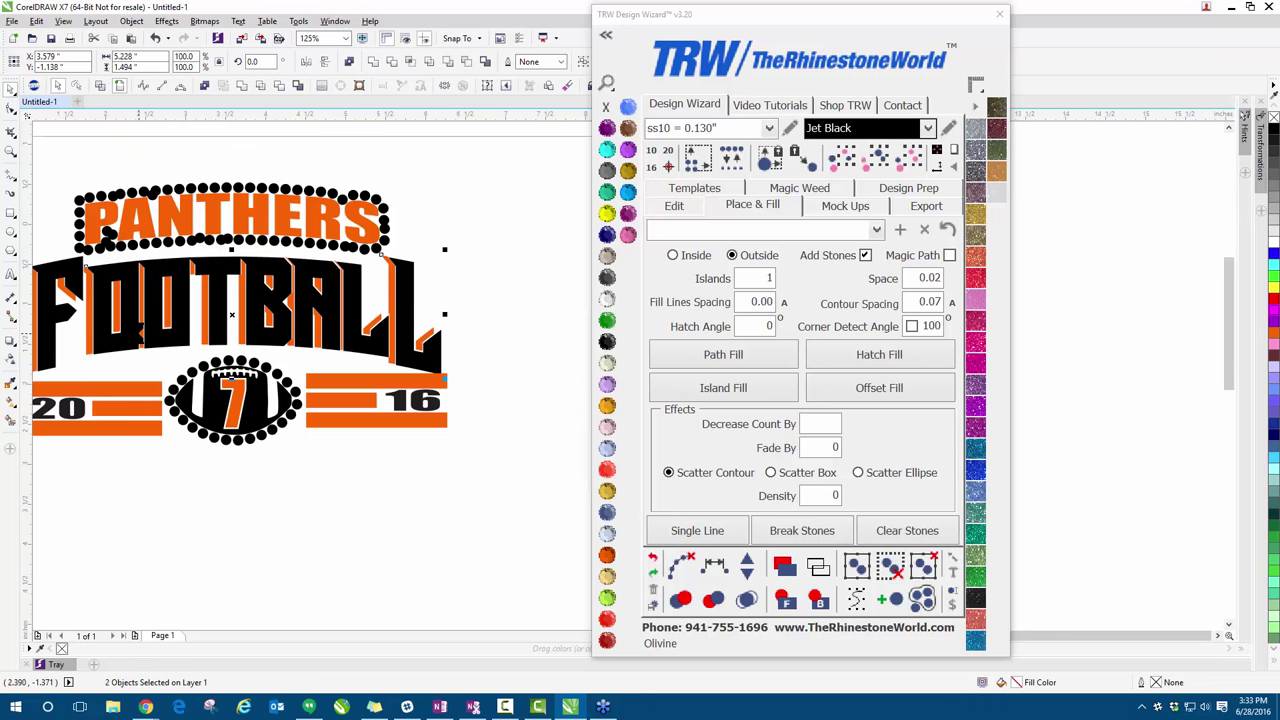
{"action": "left_click_drag", "start_coordinate": [141, 333], "coordinate": [140, 329]}
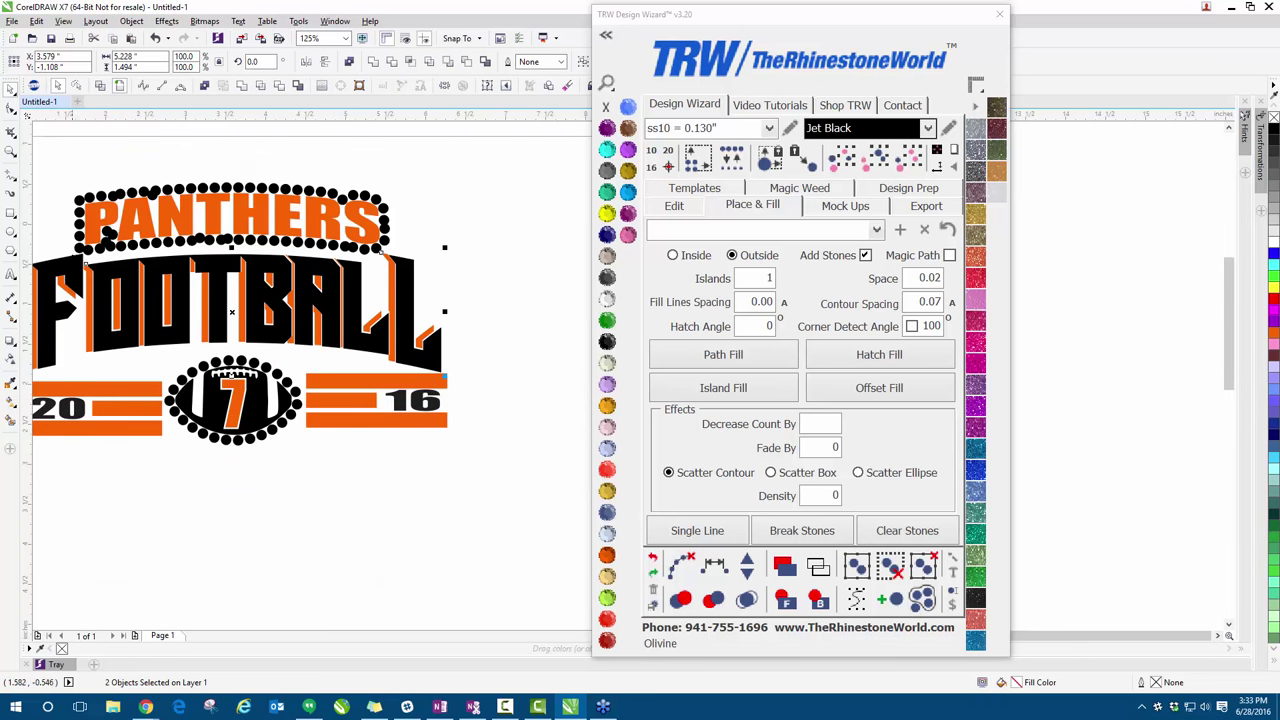
- Zoom in and marquee-select the row of stones along the bottom of PANTHERS
{"action": "scroll", "coordinate": [106, 232], "scroll_direction": "up", "scroll_amount": 2}
{"action": "scroll", "coordinate": [106, 232], "scroll_direction": "down", "scroll_amount": 2}
{"action": "scroll", "coordinate": [198, 212], "scroll_direction": "up", "scroll_amount": 2}
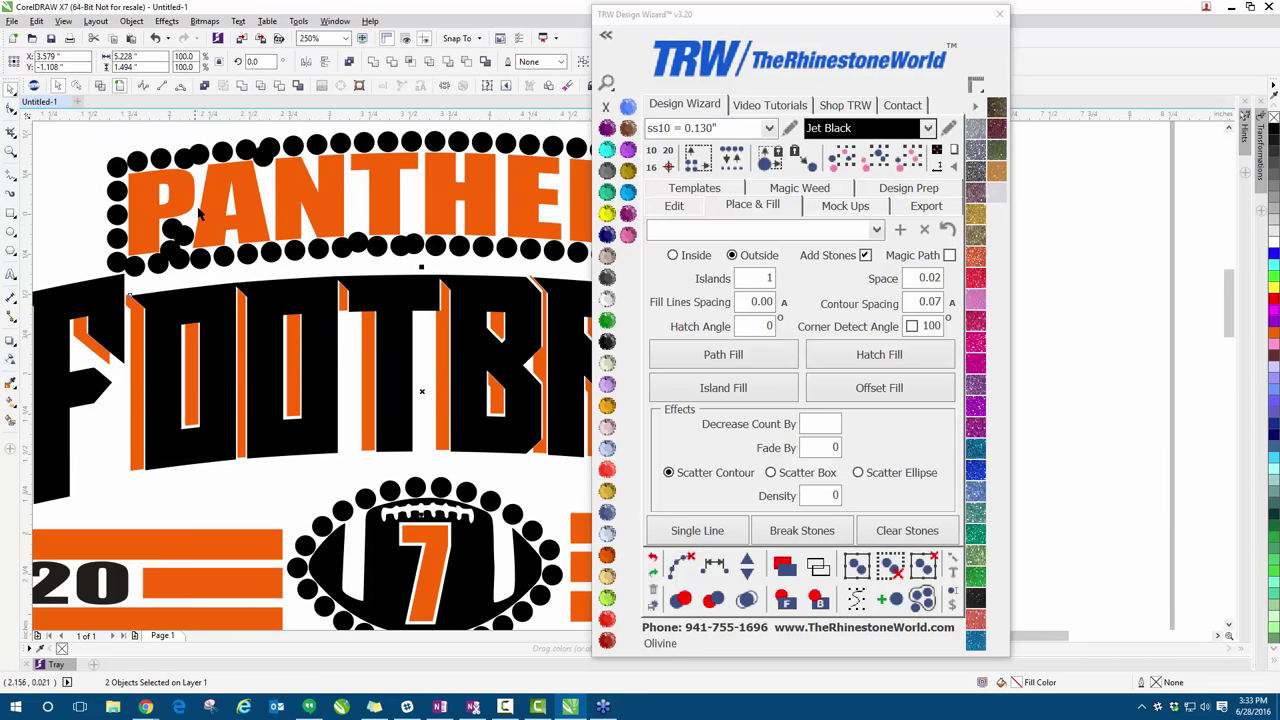
{"action": "left_click_drag", "start_coordinate": [203, 191], "coordinate": [150, 262]}
{"action": "scroll", "coordinate": [335, 268], "scroll_direction": "up", "scroll_amount": 2}
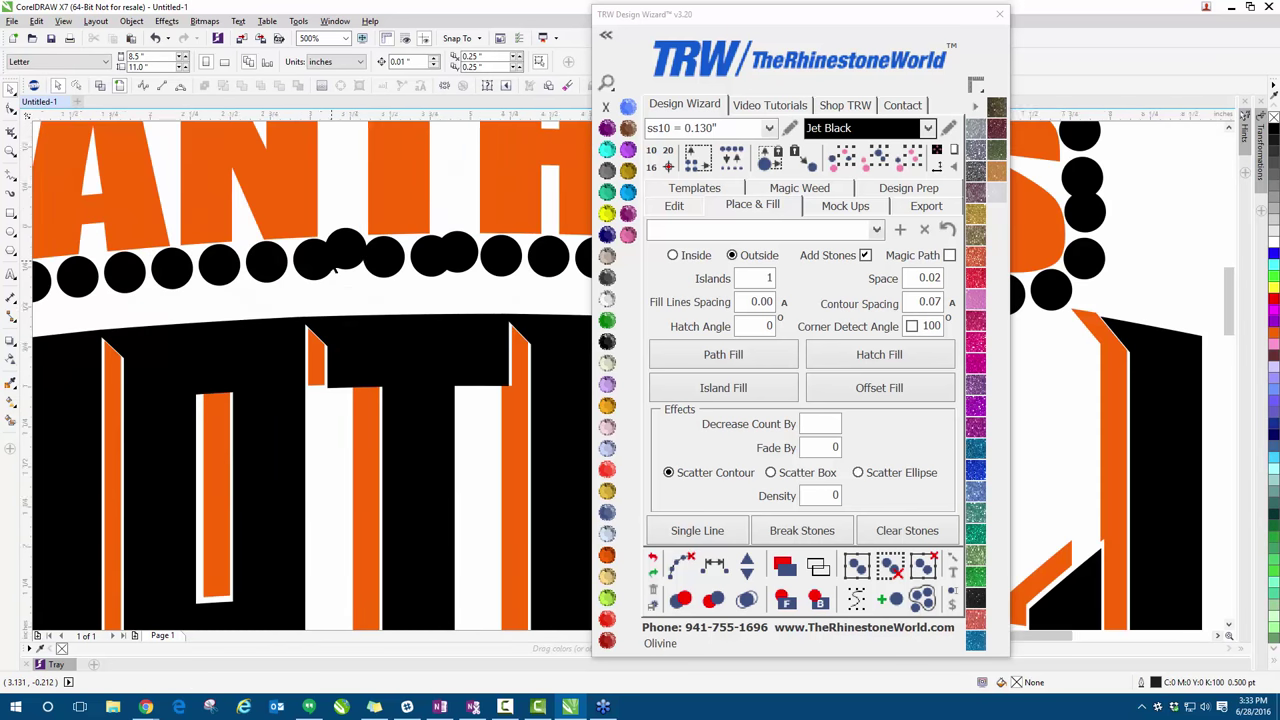
{"action": "scroll", "coordinate": [335, 268], "scroll_direction": "down", "scroll_amount": 2}
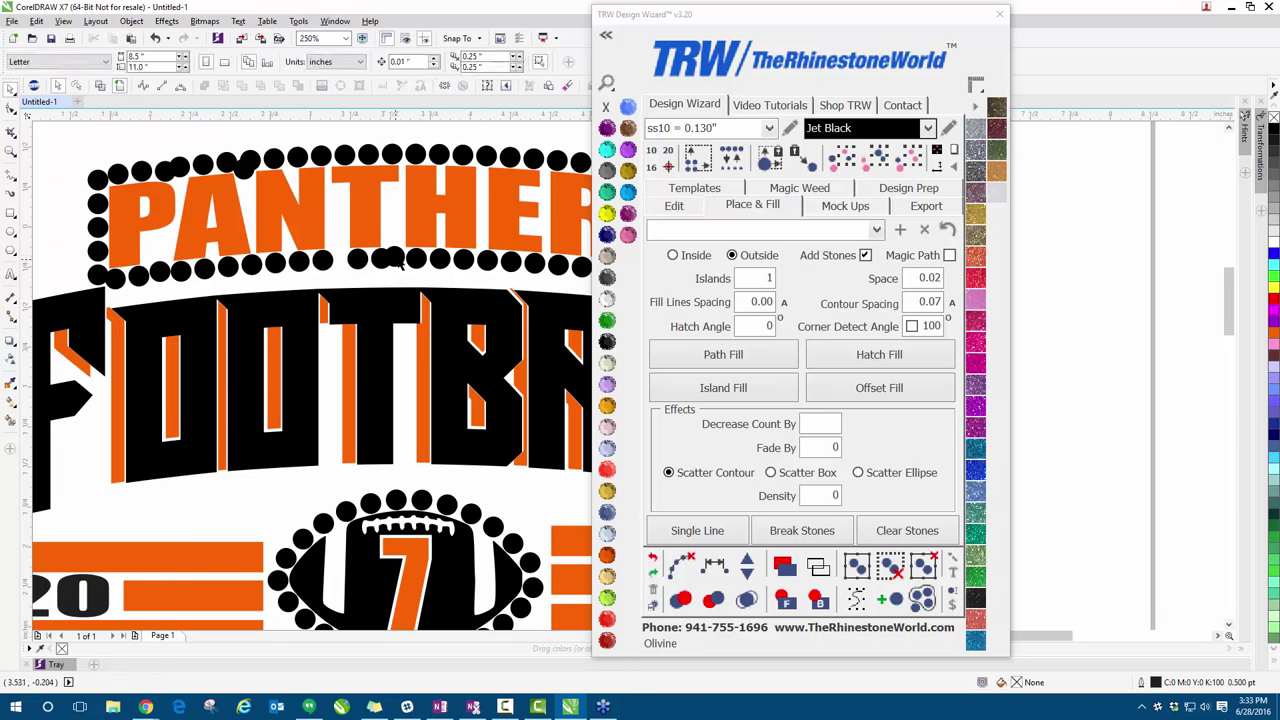
{"action": "scroll", "coordinate": [256, 268], "scroll_direction": "down", "scroll_amount": 2}
{"action": "scroll", "coordinate": [256, 268], "scroll_direction": "up", "scroll_amount": 2}
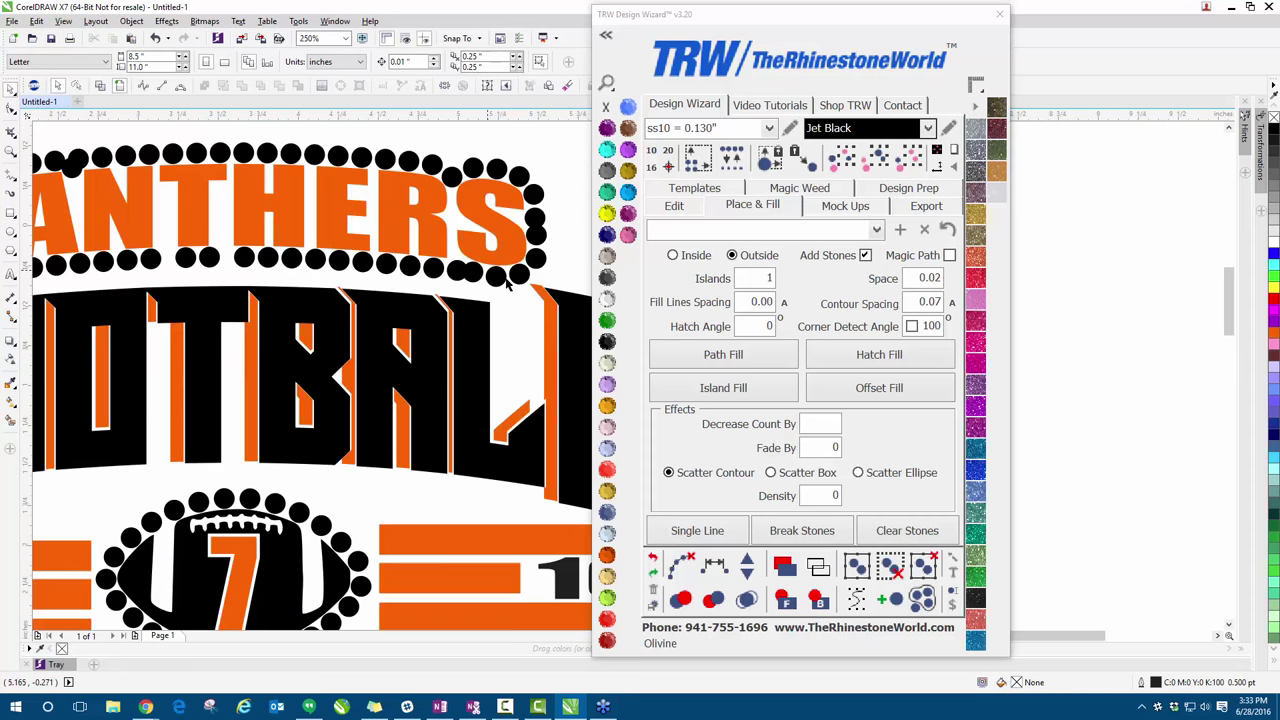
{"action": "left_click_drag", "start_coordinate": [510, 300], "coordinate": [148, 227]}
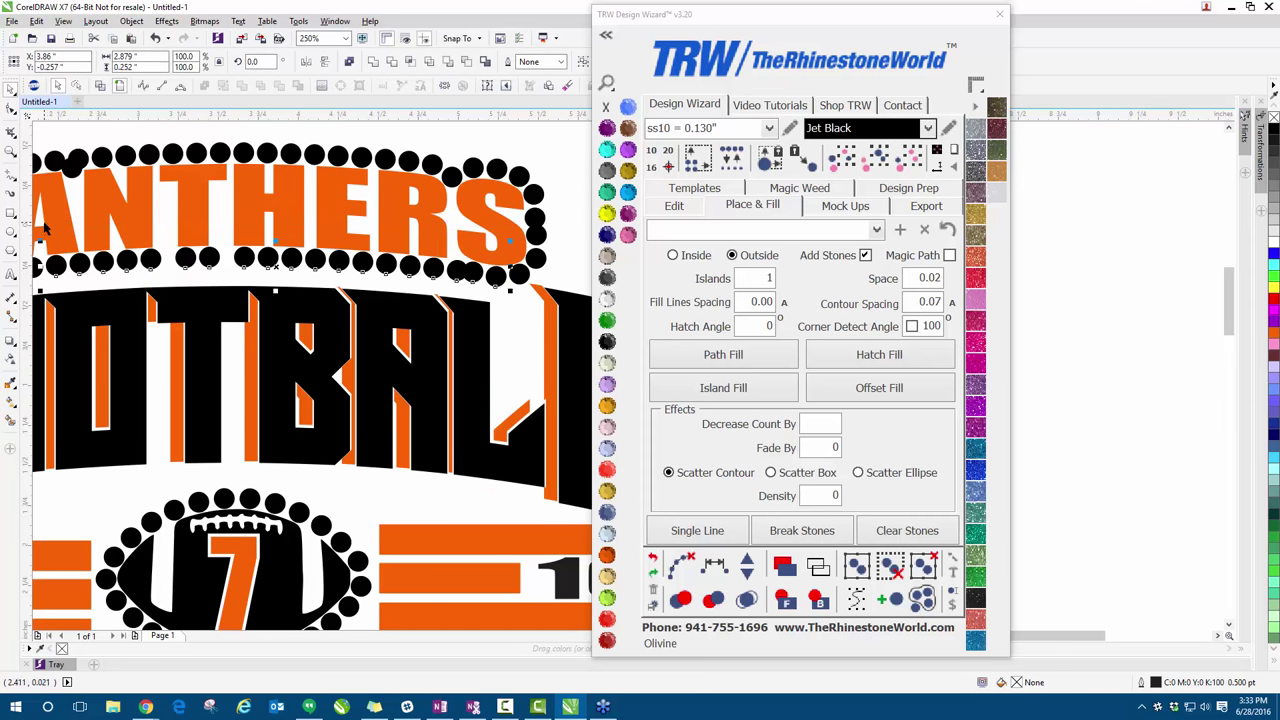
{"action": "scroll", "coordinate": [198, 252], "scroll_direction": "down", "scroll_amount": 2}
{"action": "scroll", "coordinate": [60, 258], "scroll_direction": "up", "scroll_amount": 2}
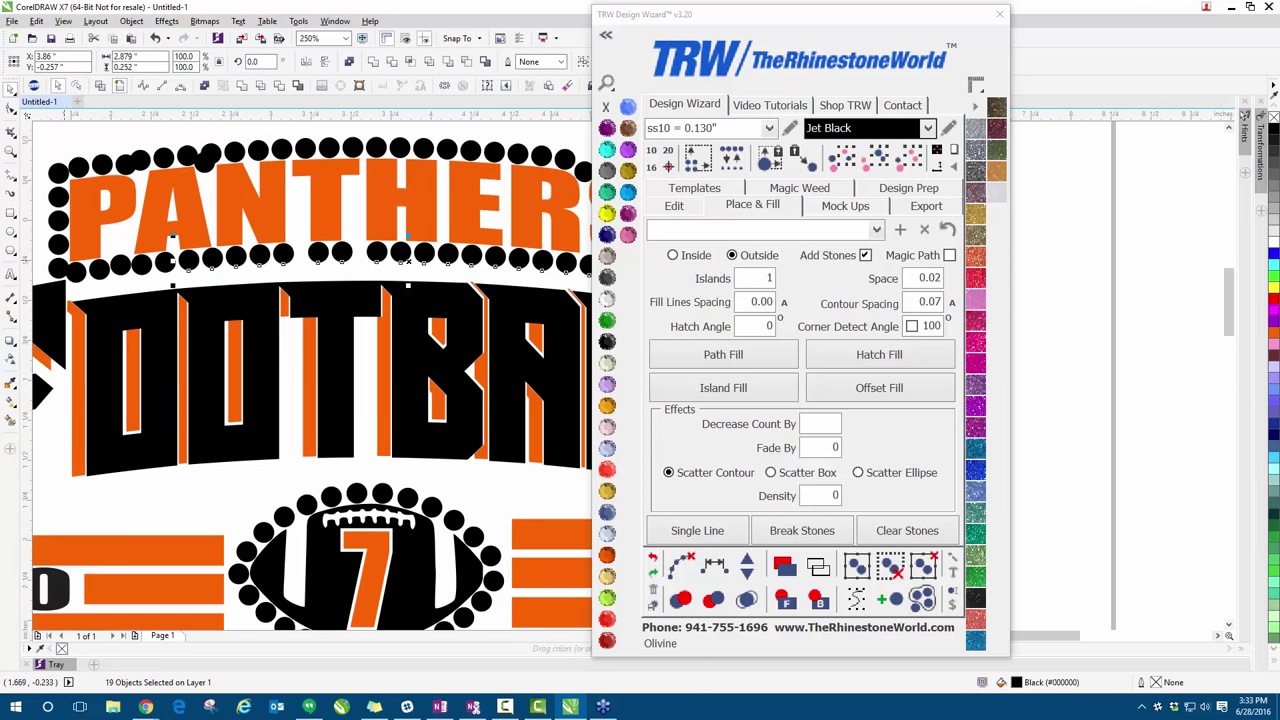
- Add the remaining bottom-row stones, respace them evenly, clear leftover paths, and deselect
{"action": "left_click", "coordinate": [152, 279], "text": "shift"}
{"action": "left_click", "coordinate": [77, 283], "text": "shift"}
{"action": "left_click", "coordinate": [714, 565]}
{"action": "left_click", "coordinate": [683, 565]}
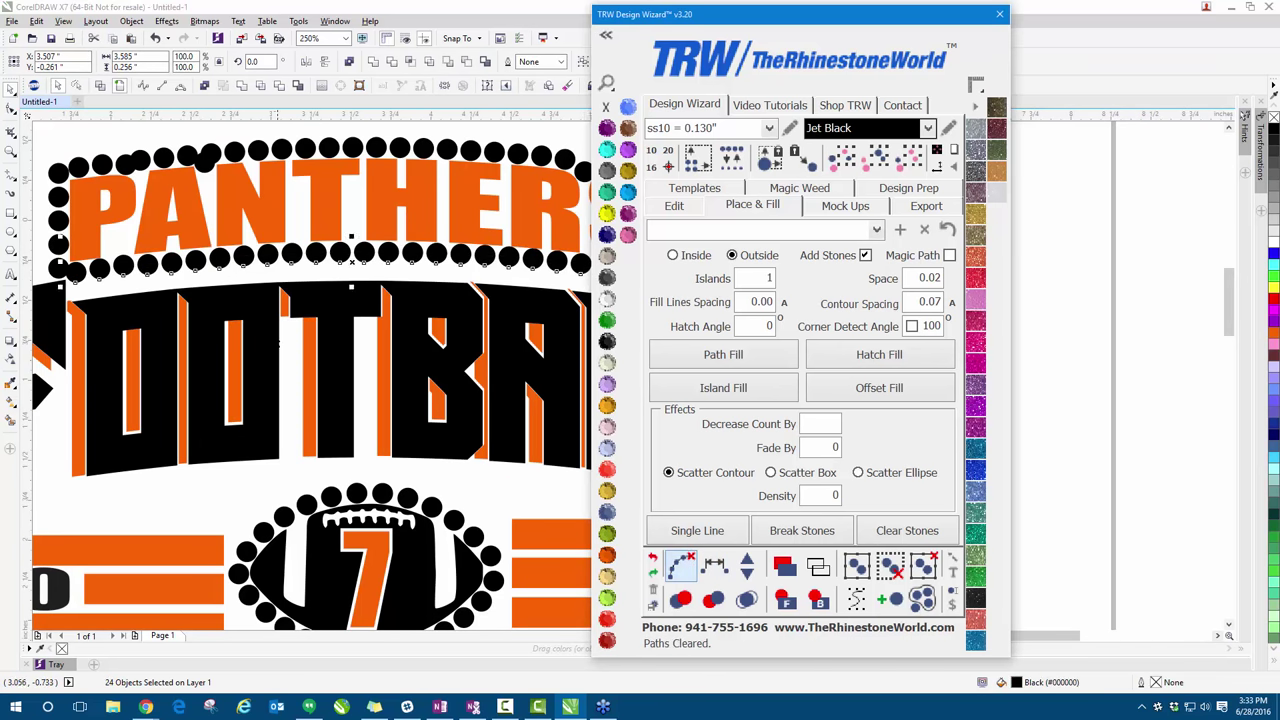
{"action": "scroll", "coordinate": [265, 345], "scroll_direction": "down", "scroll_amount": 2}
{"action": "left_click", "coordinate": [512, 318]}
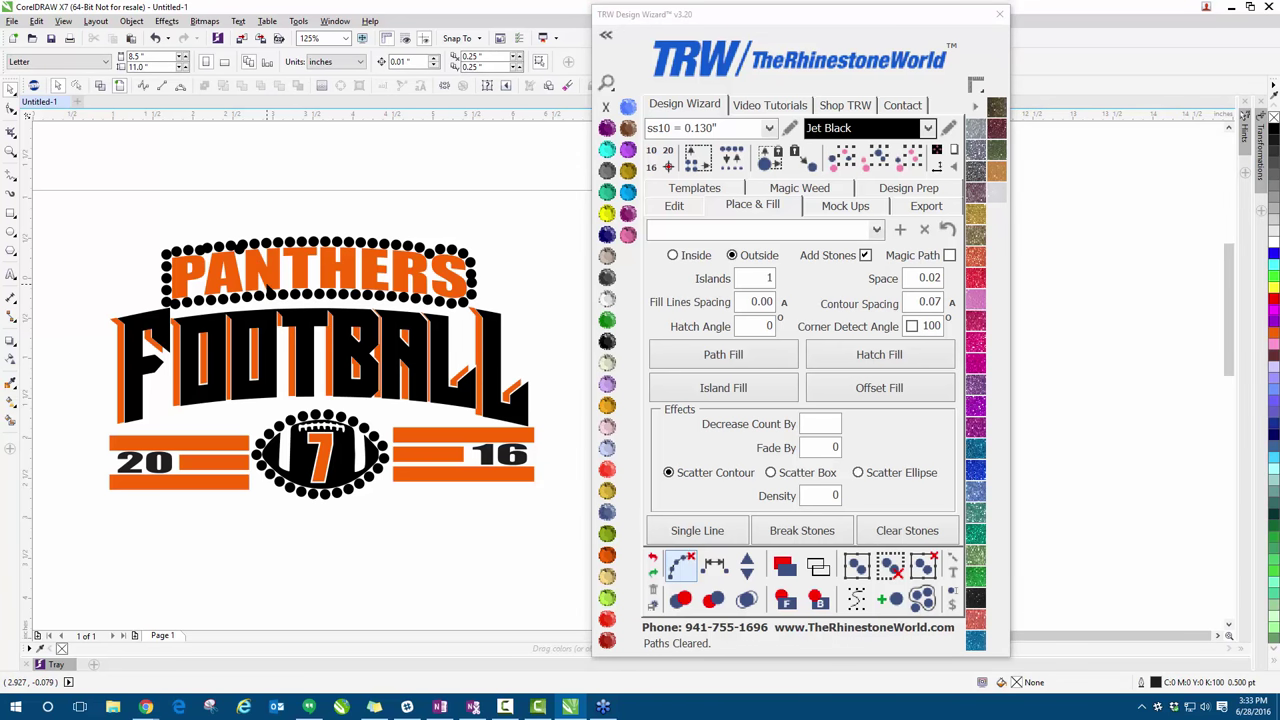
{"action": "left_click_drag", "start_coordinate": [86, 208], "coordinate": [600, 575]}
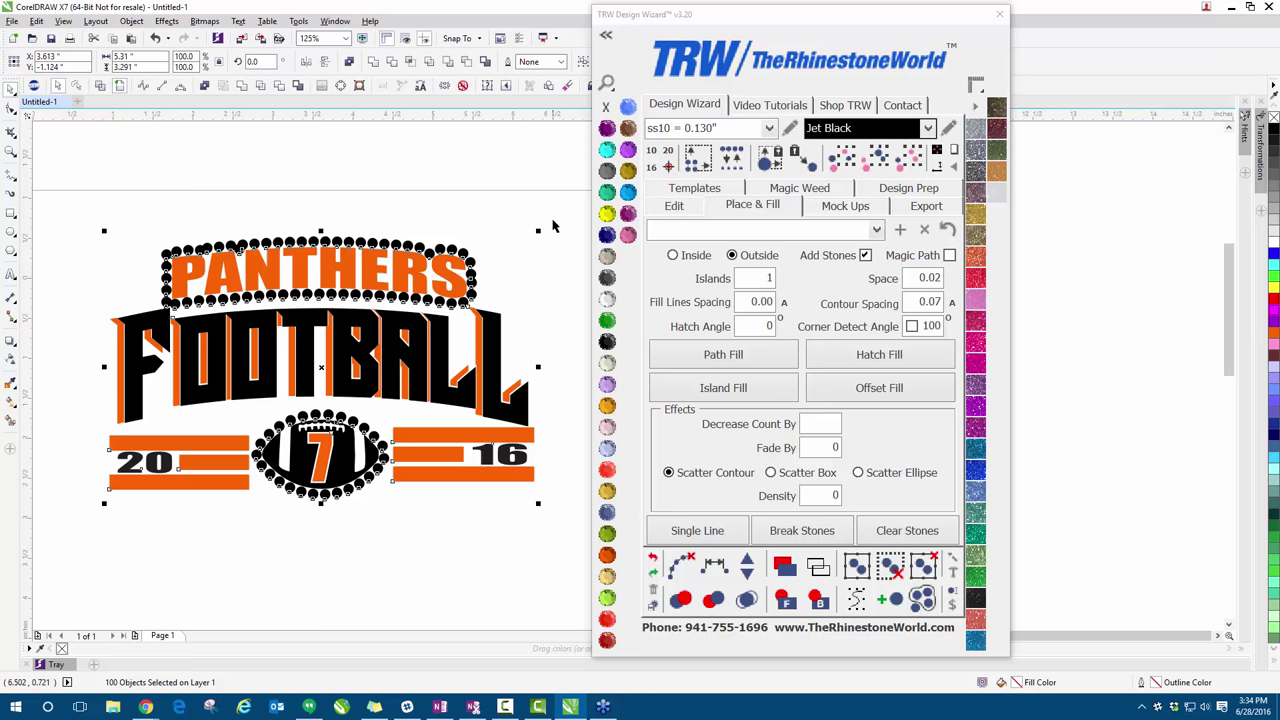
- Delete the whole Panthers design and import the anchor EPS file onto the page
{"action": "left_click", "coordinate": [526, 552]}
{"action": "scroll", "coordinate": [467, 247], "scroll_direction": "down", "scroll_amount": 2}
{"action": "key", "text": "ctrl+a"}
{"action": "key", "text": "Delete"}
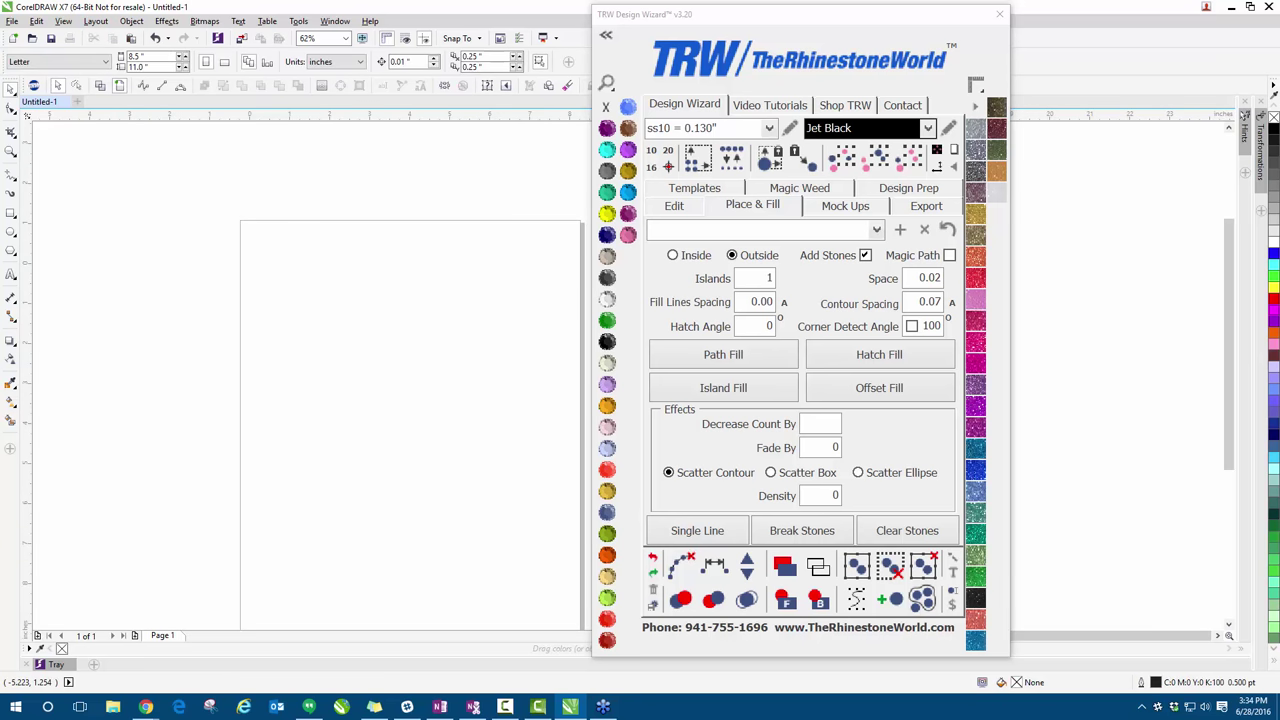
{"action": "left_click_drag", "start_coordinate": [106, 357], "coordinate": [324, 280]}
{"action": "left_click", "coordinate": [602, 414]}
- Ungroup all of the imported anchor artwork
{"action": "scroll", "coordinate": [327, 330], "scroll_direction": "up", "scroll_amount": 1}
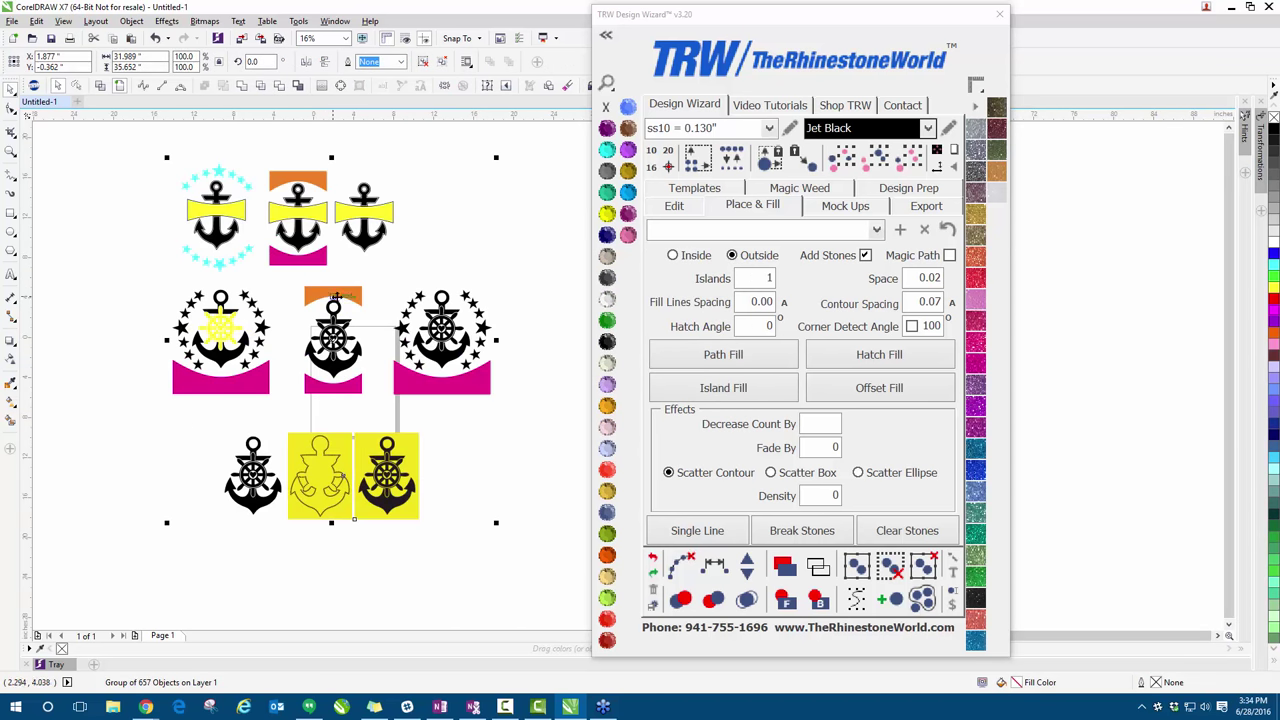
{"action": "left_click", "coordinate": [204, 263]}
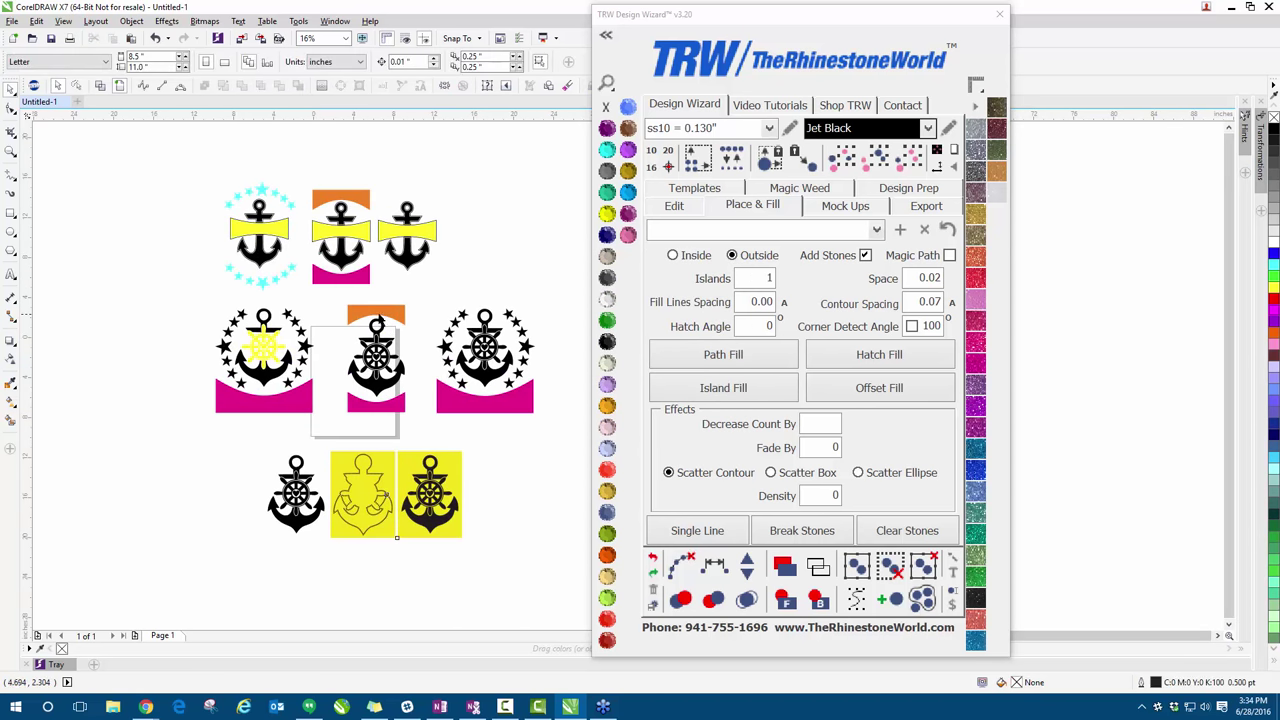
{"action": "scroll", "coordinate": [430, 507], "scroll_direction": "up", "scroll_amount": 1}
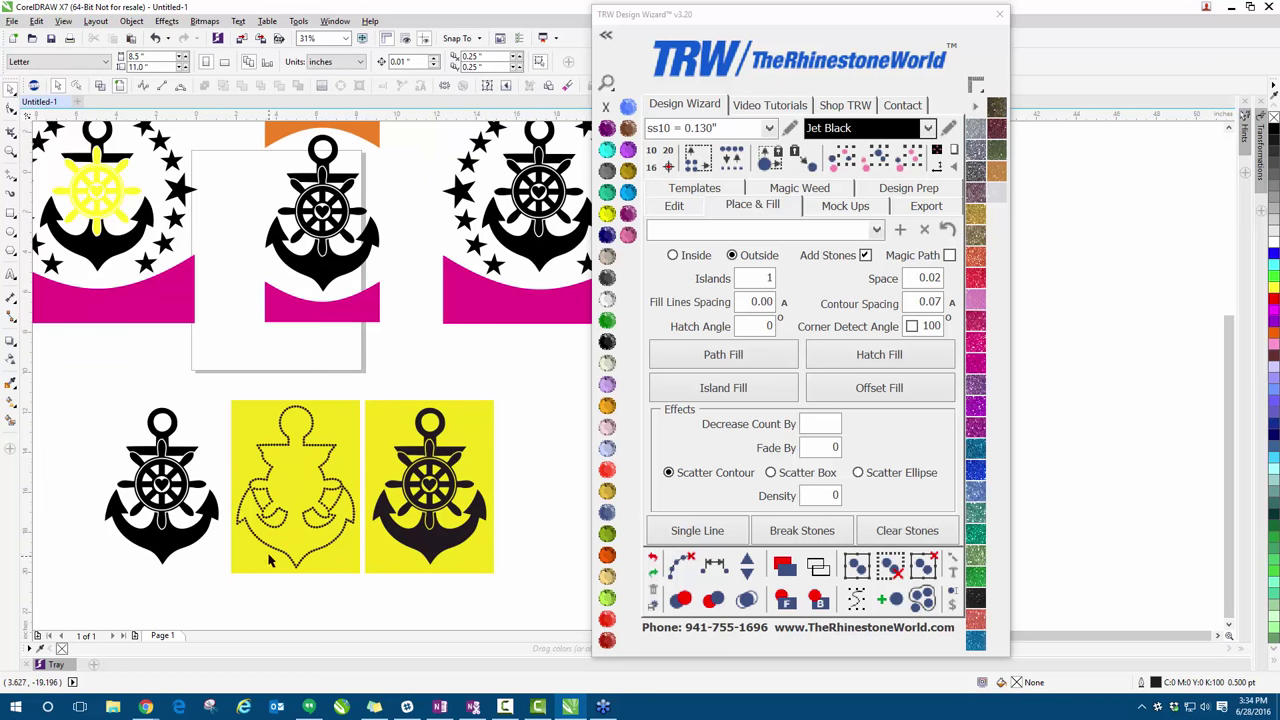
{"action": "left_click", "coordinate": [174, 437]}
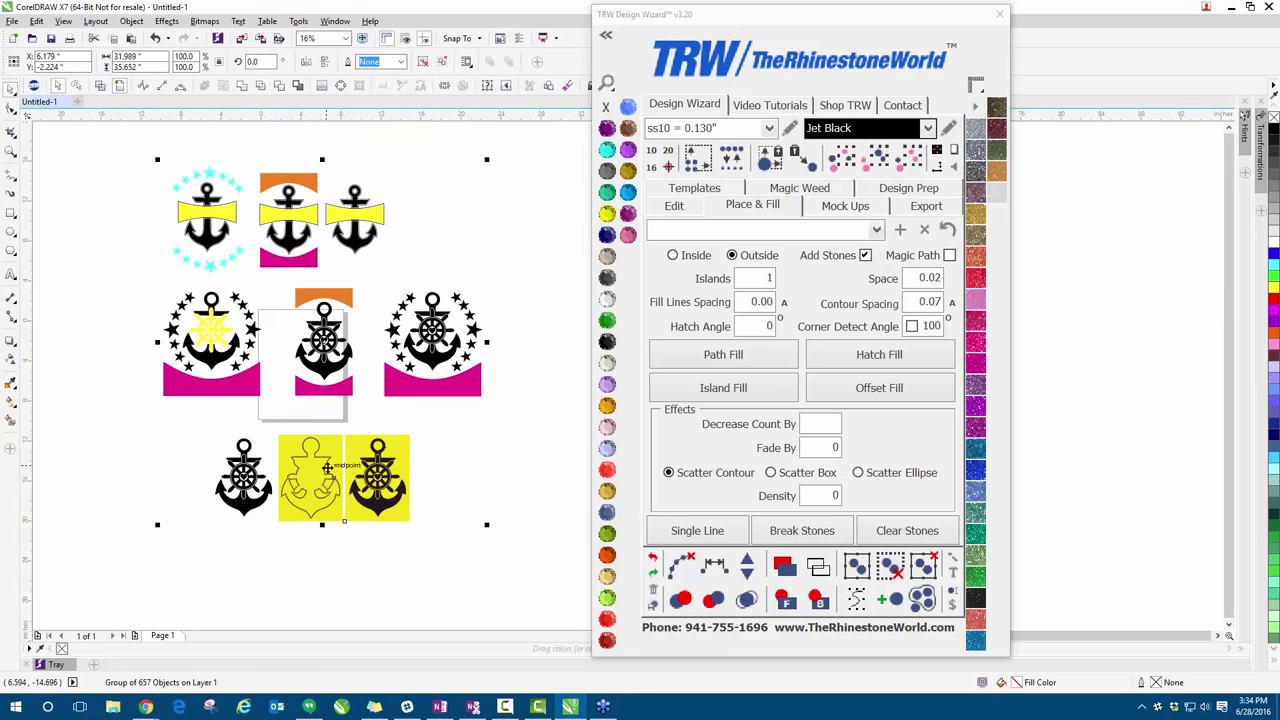
{"action": "scroll", "coordinate": [325, 470], "scroll_direction": "down", "scroll_amount": 1}
{"action": "left_click", "coordinate": [930, 578]}
- Delete the bottom and top rows of anchors, keeping the middle three
{"action": "left_click", "coordinate": [497, 428]}
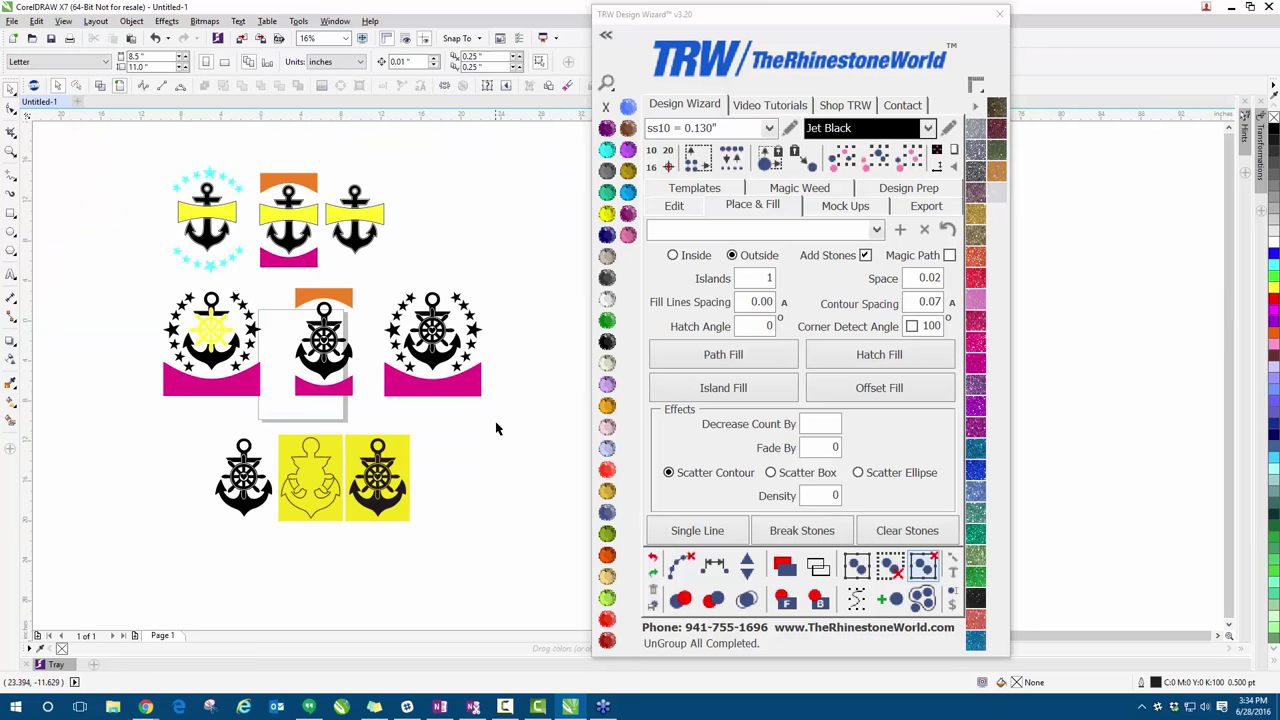
{"action": "left_click_drag", "start_coordinate": [497, 420], "coordinate": [200, 586]}
{"action": "key", "text": "Delete"}
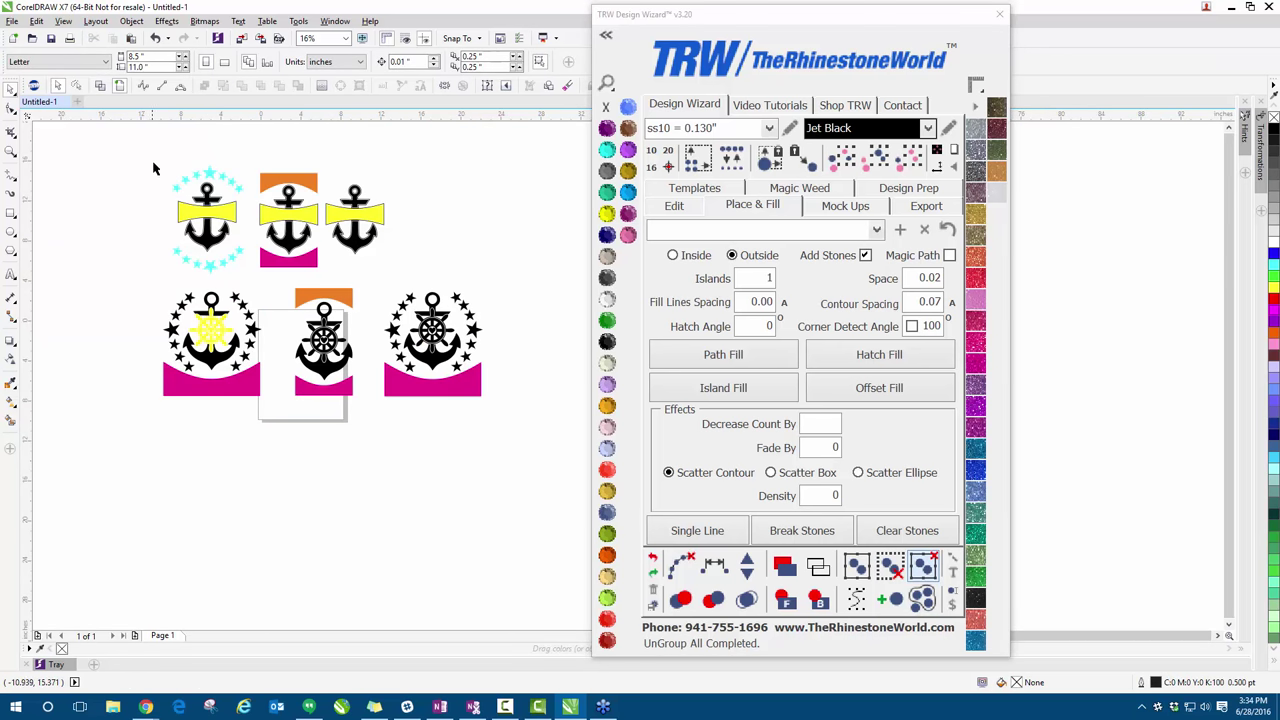
{"action": "left_click_drag", "start_coordinate": [150, 156], "coordinate": [420, 280]}
{"action": "key", "text": "Delete"}
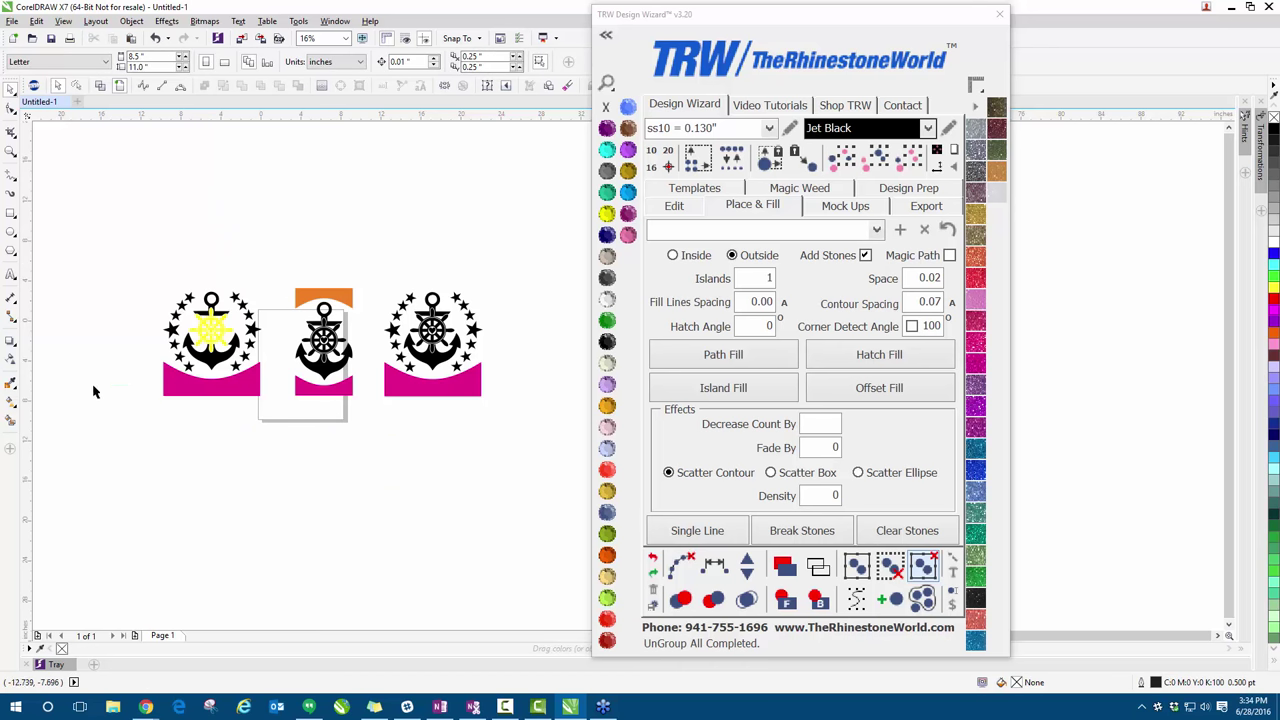
- Type 'Navy' as text below the anchors and open the wizard's font search panel
{"action": "left_click", "coordinate": [10, 274]}
{"action": "scroll", "coordinate": [270, 414], "scroll_direction": "up", "scroll_amount": 2}
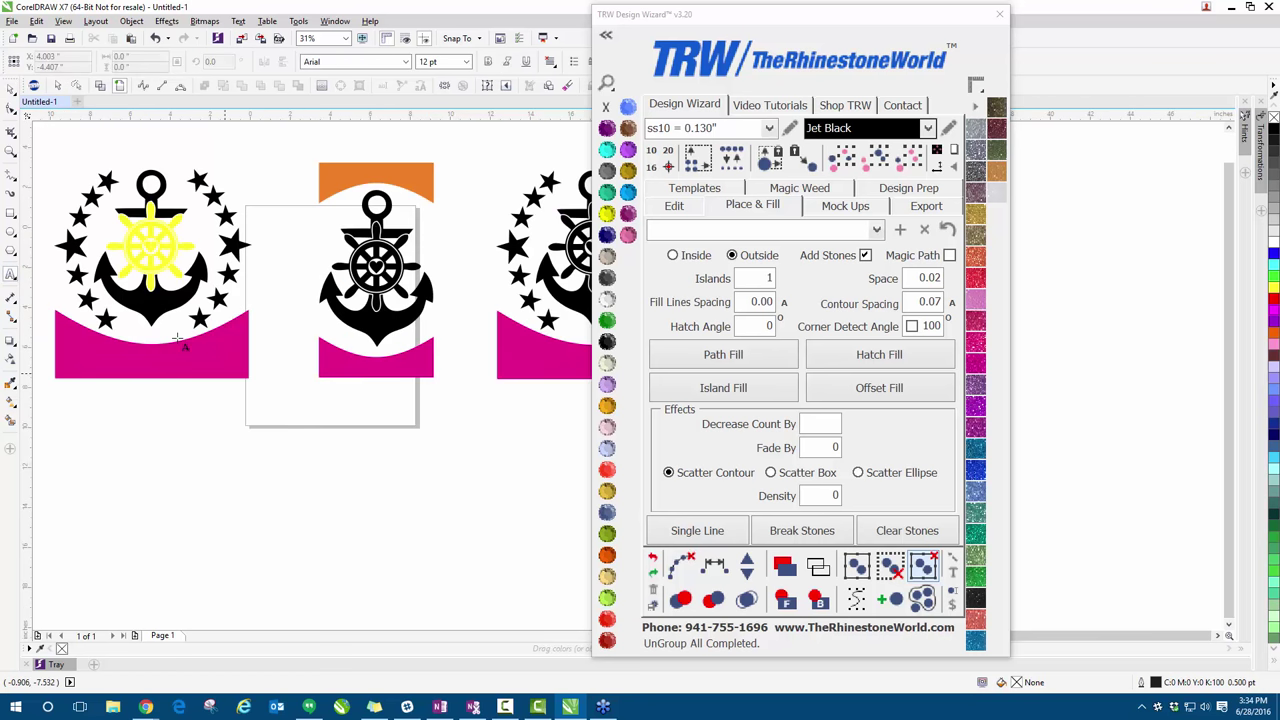
{"action": "left_click", "coordinate": [10, 88]}
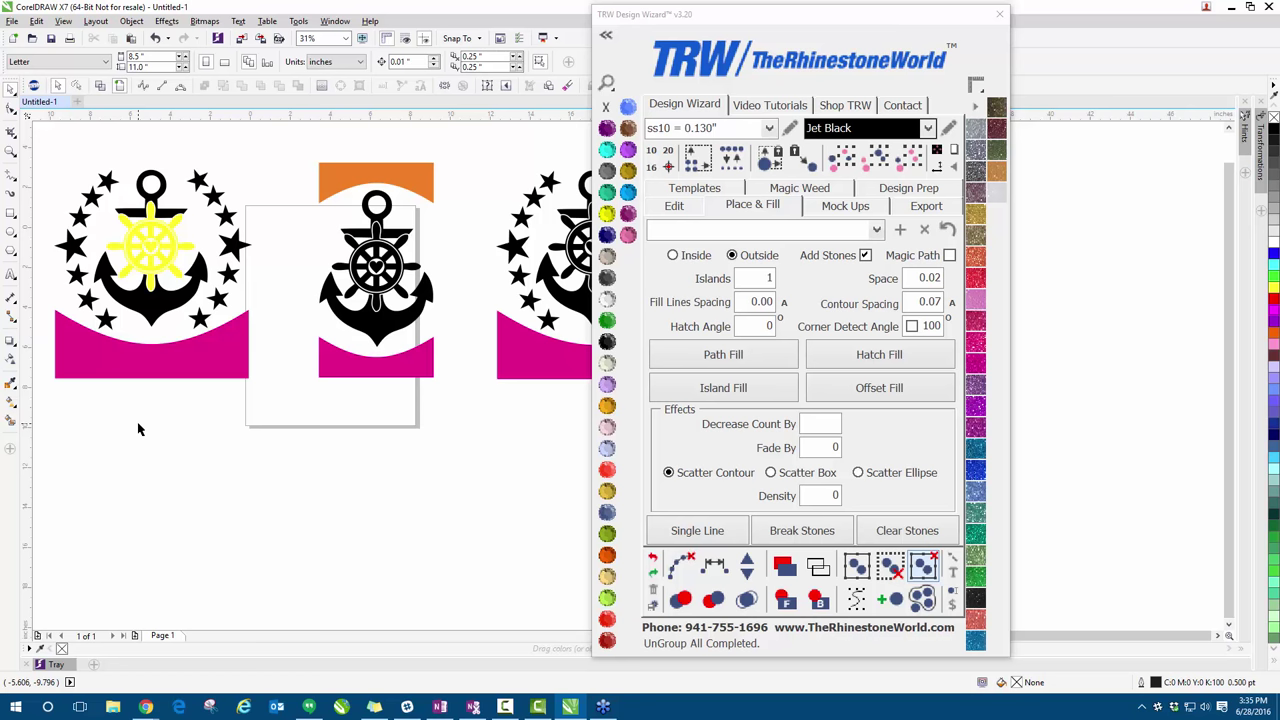
{"action": "scroll", "coordinate": [156, 383], "scroll_direction": "down", "scroll_amount": 1}
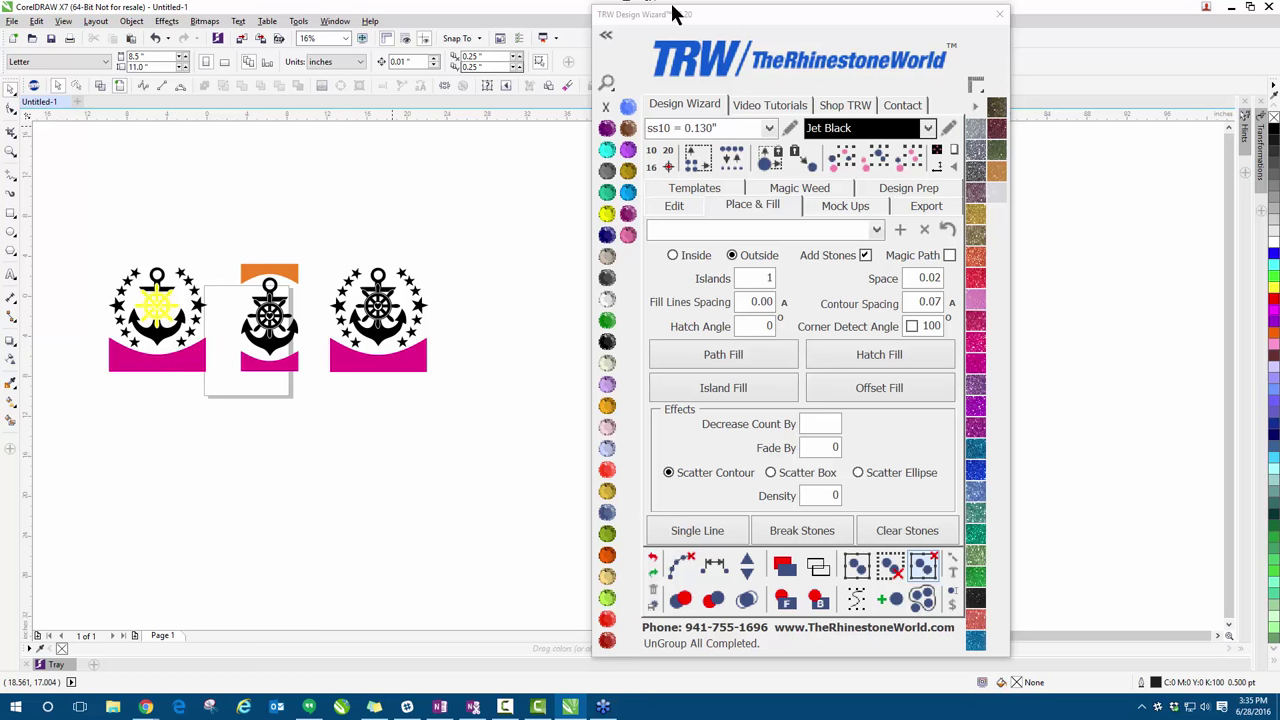
{"action": "left_click_drag", "start_coordinate": [678, 18], "coordinate": [599, 13]}
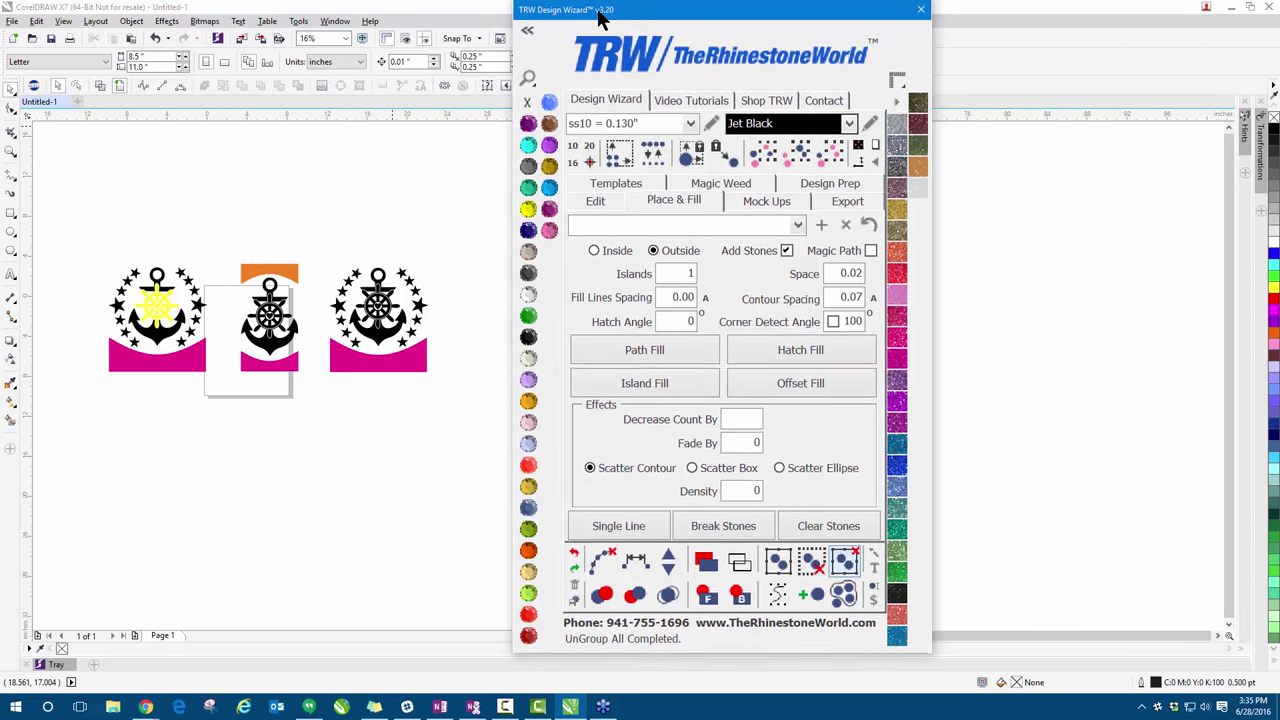
{"action": "left_click", "coordinate": [10, 272]}
{"action": "scroll", "coordinate": [203, 413], "scroll_direction": "up", "scroll_amount": 1}
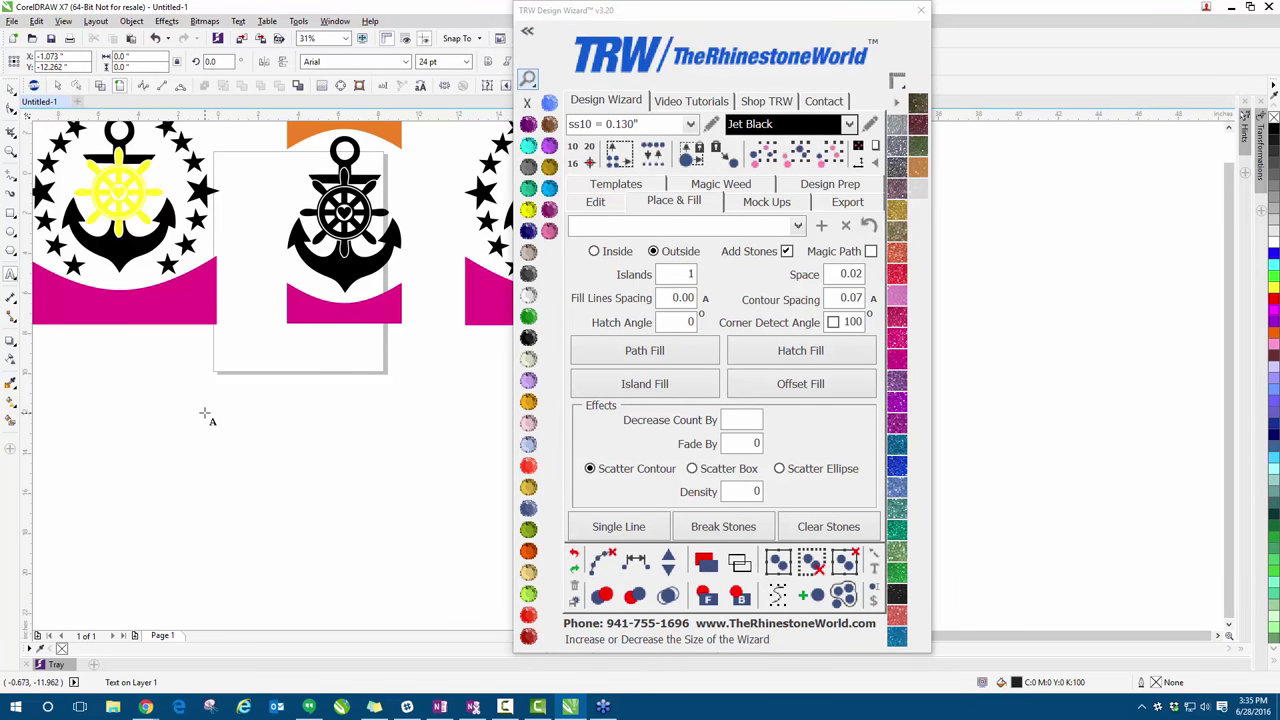
{"action": "left_click", "coordinate": [204, 413]}
{"action": "type", "text": "Navy"}
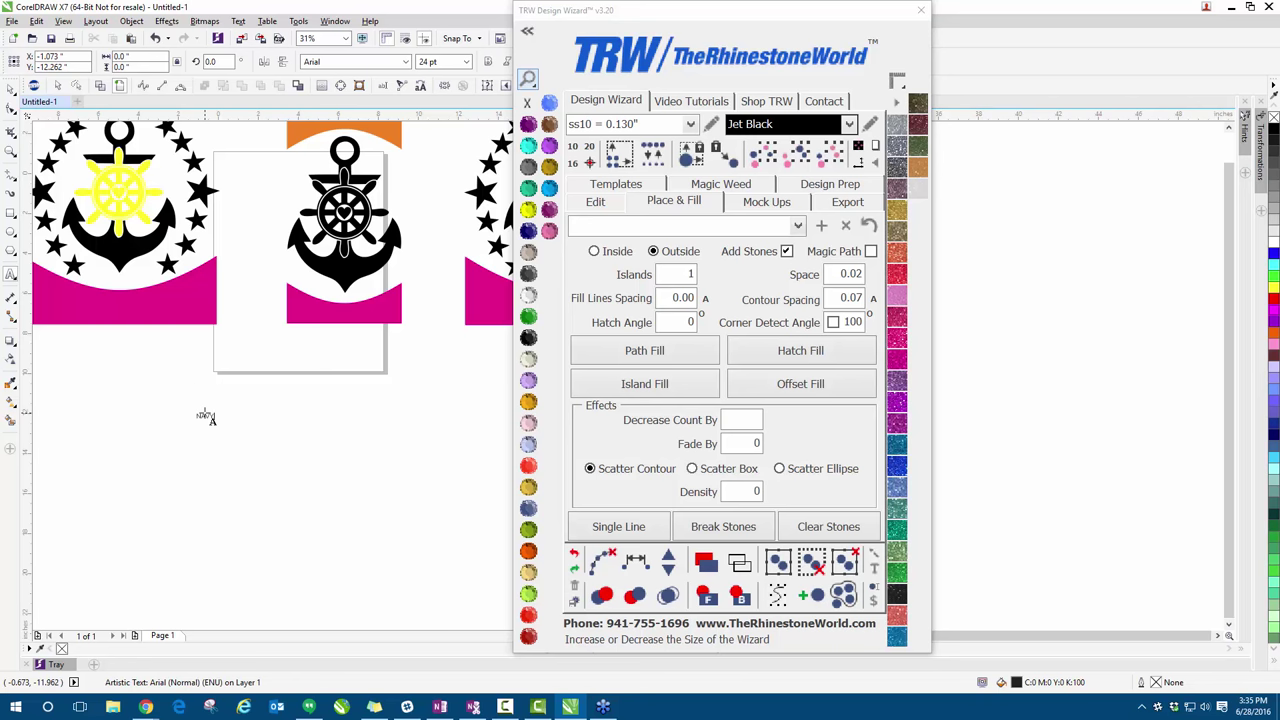
{"action": "left_click", "coordinate": [527, 31]}
- Search the fonts for 'TRW 135' and apply TRW 135 Tote RFF1 to NAVY
{"action": "double_click", "coordinate": [440, 313]}
{"action": "type", "text": "TRW"}
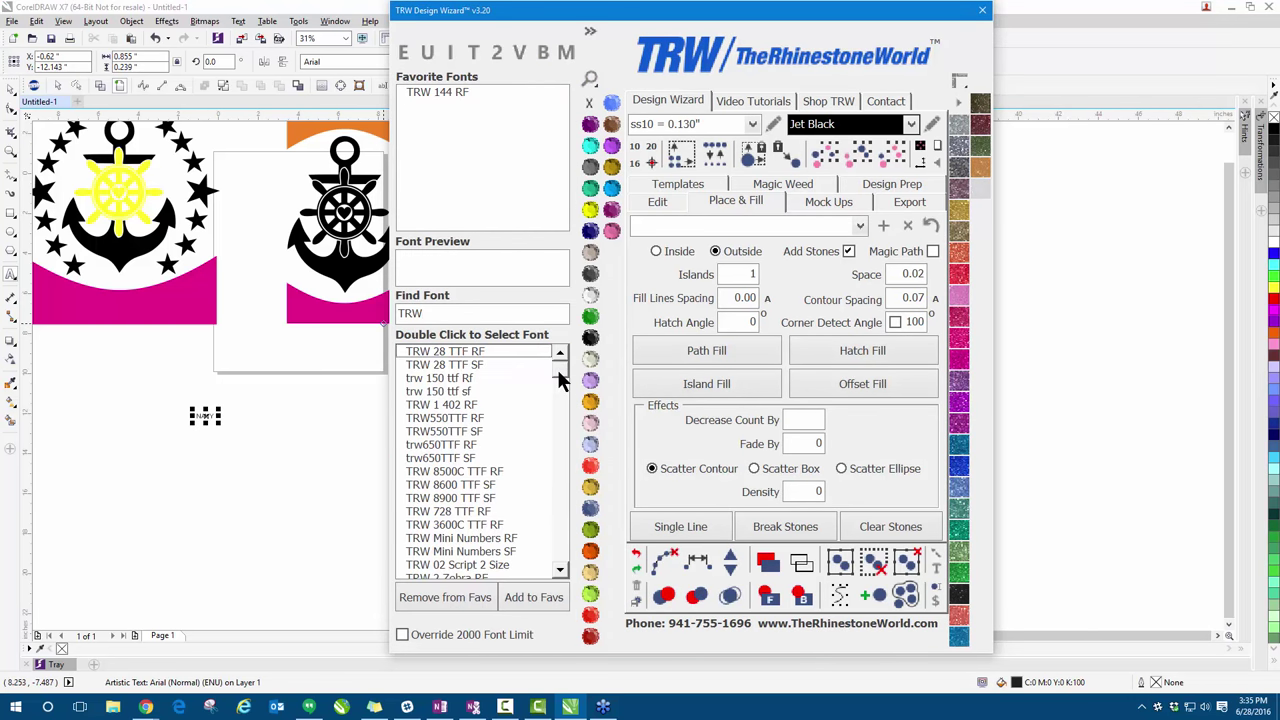
{"action": "scroll", "coordinate": [560, 378], "scroll_direction": "down", "scroll_amount": 10}
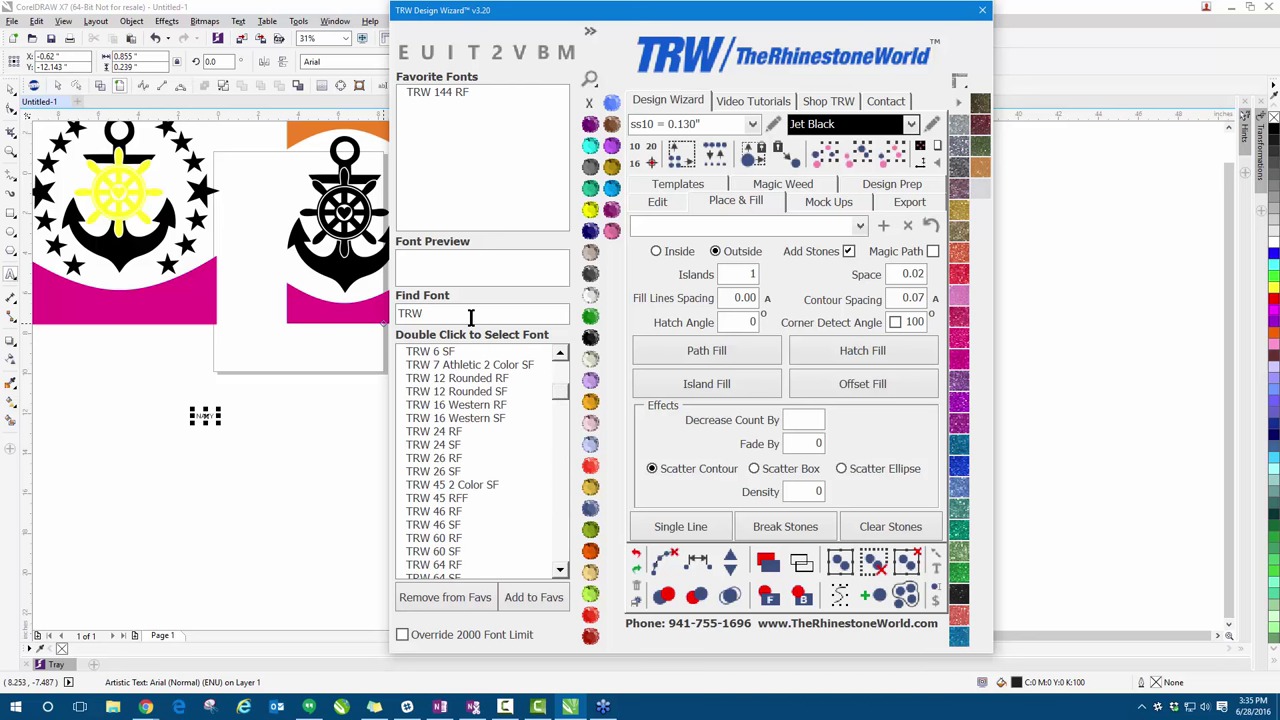
{"action": "type", "text": "135"}
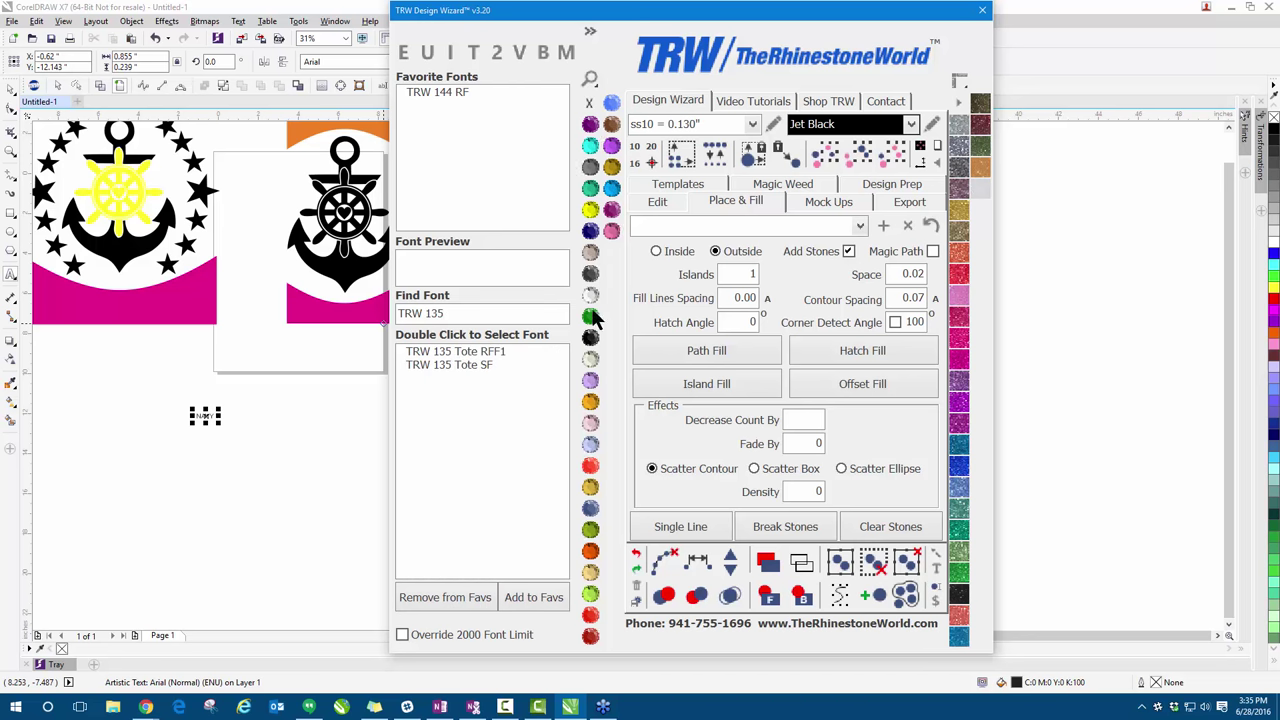
{"action": "double_click", "coordinate": [491, 351]}
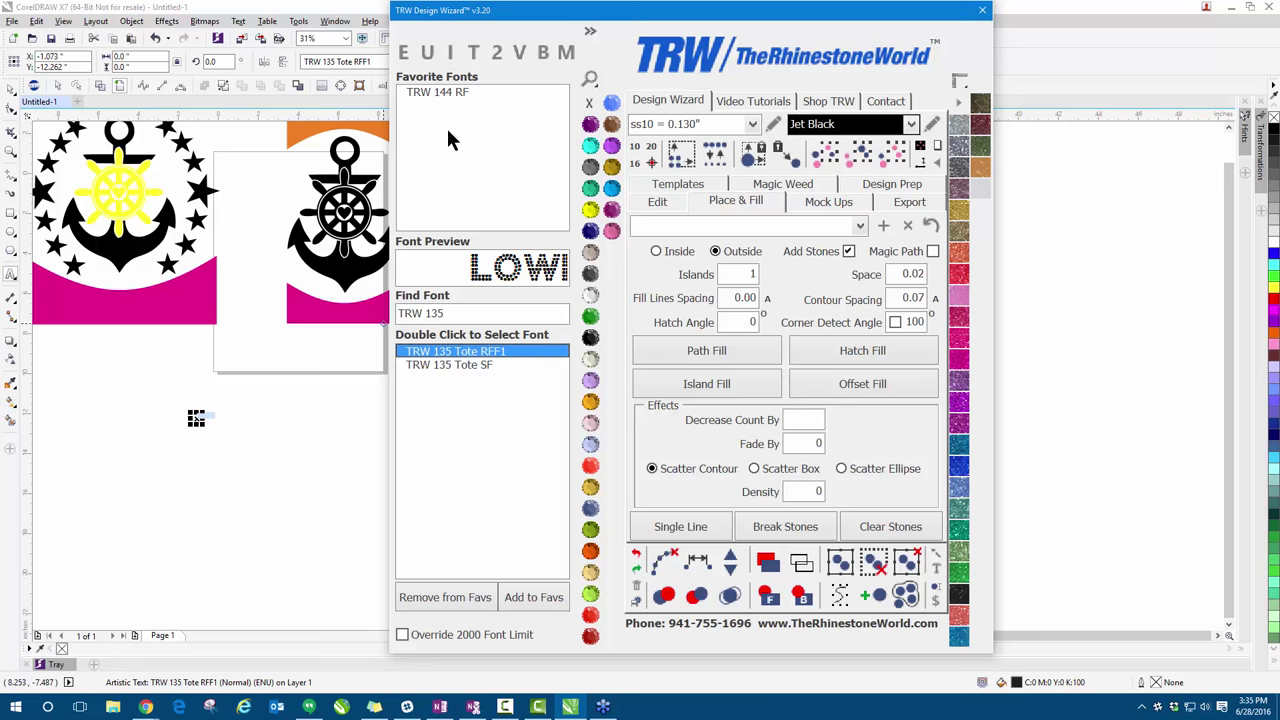
- Collapse the font panel and move the wizard window so its top is visible
{"action": "left_click", "coordinate": [448, 51]}
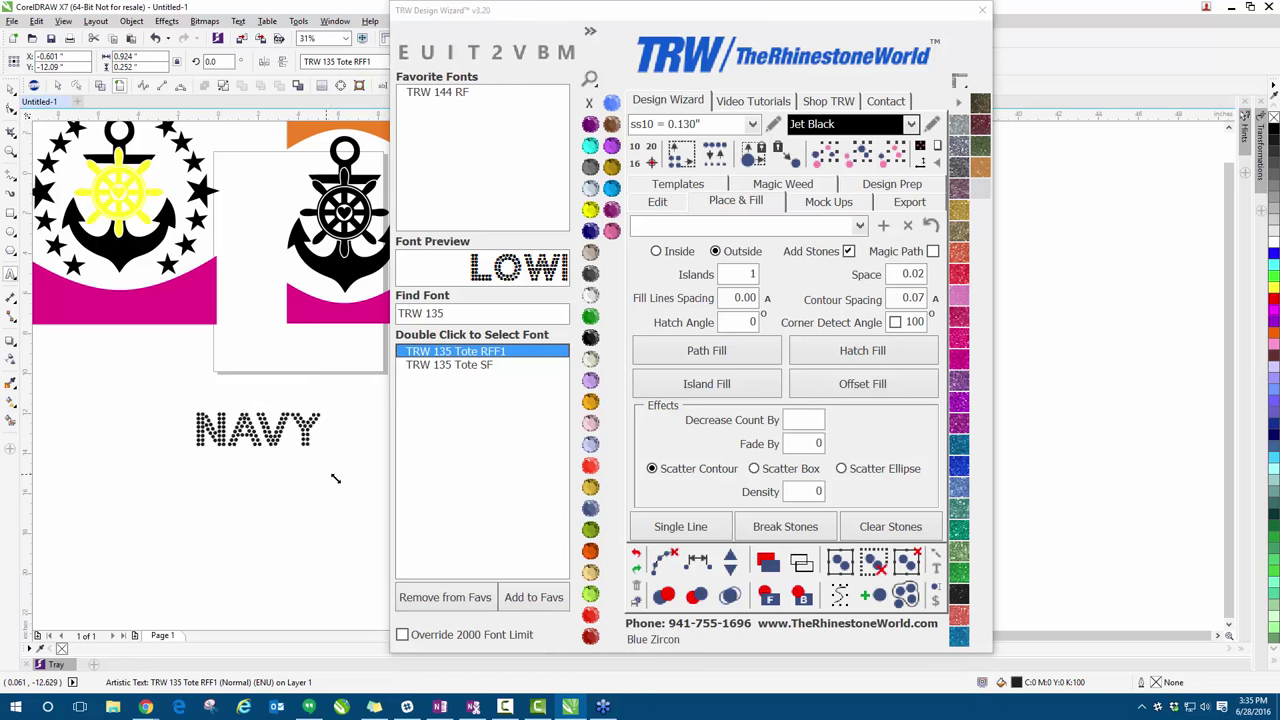
{"action": "scroll", "coordinate": [132, 426], "scroll_direction": "down", "scroll_amount": 2}
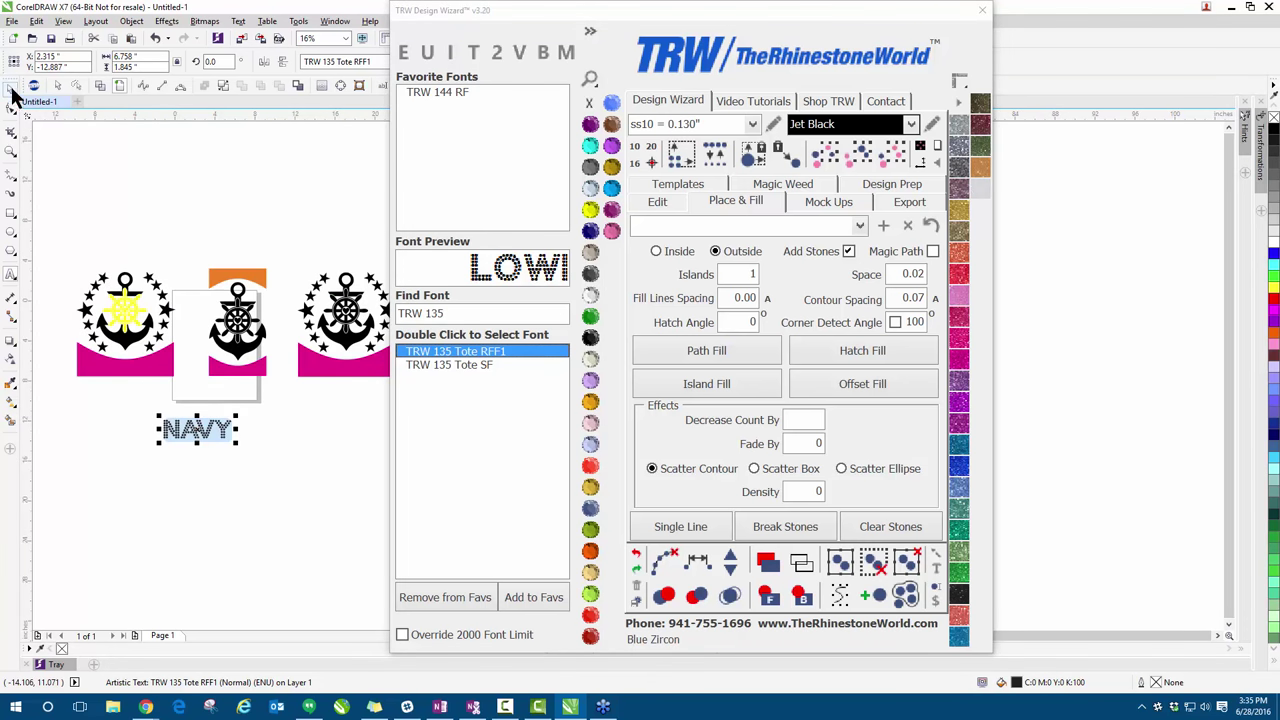
{"action": "left_click", "coordinate": [592, 31]}
{"action": "left_click_drag", "start_coordinate": [605, 10], "coordinate": [597, 24]}
{"action": "scroll", "coordinate": [154, 414], "scroll_direction": "up", "scroll_amount": 2}
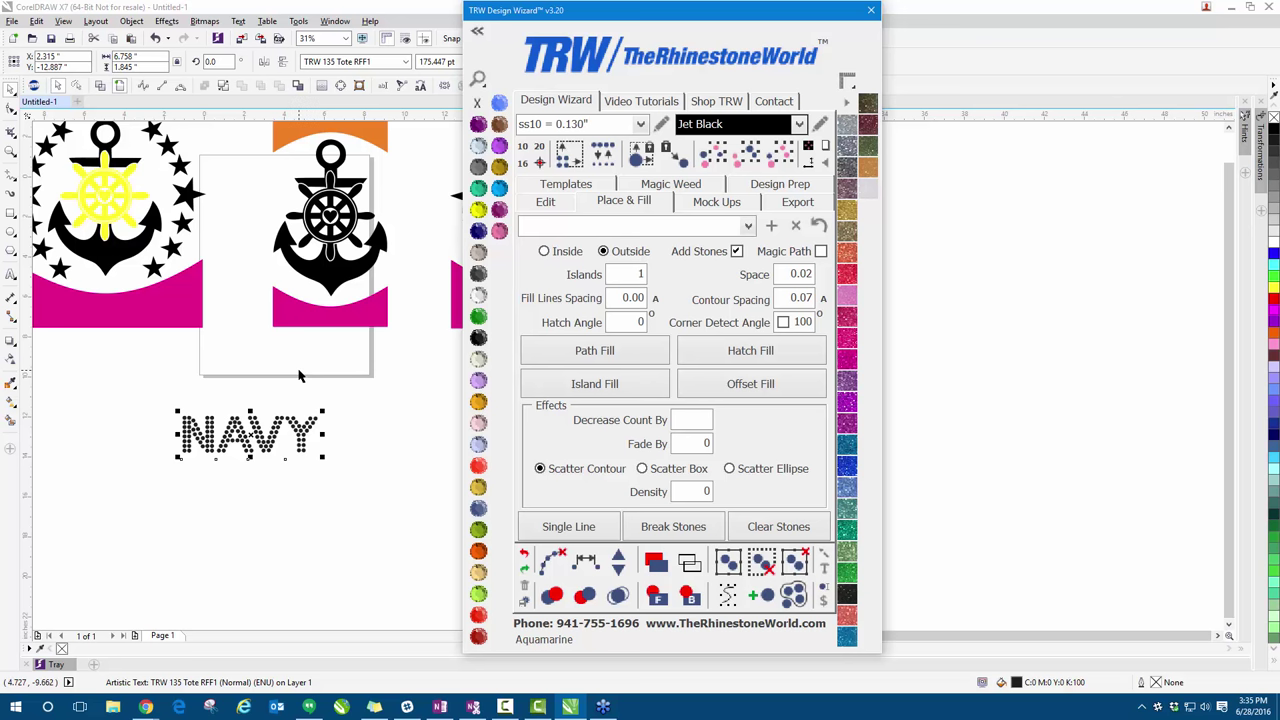
- Resize the NAVY rhinestone design, replacing its stones with correctly sized ones
{"action": "left_click", "coordinate": [579, 153]}
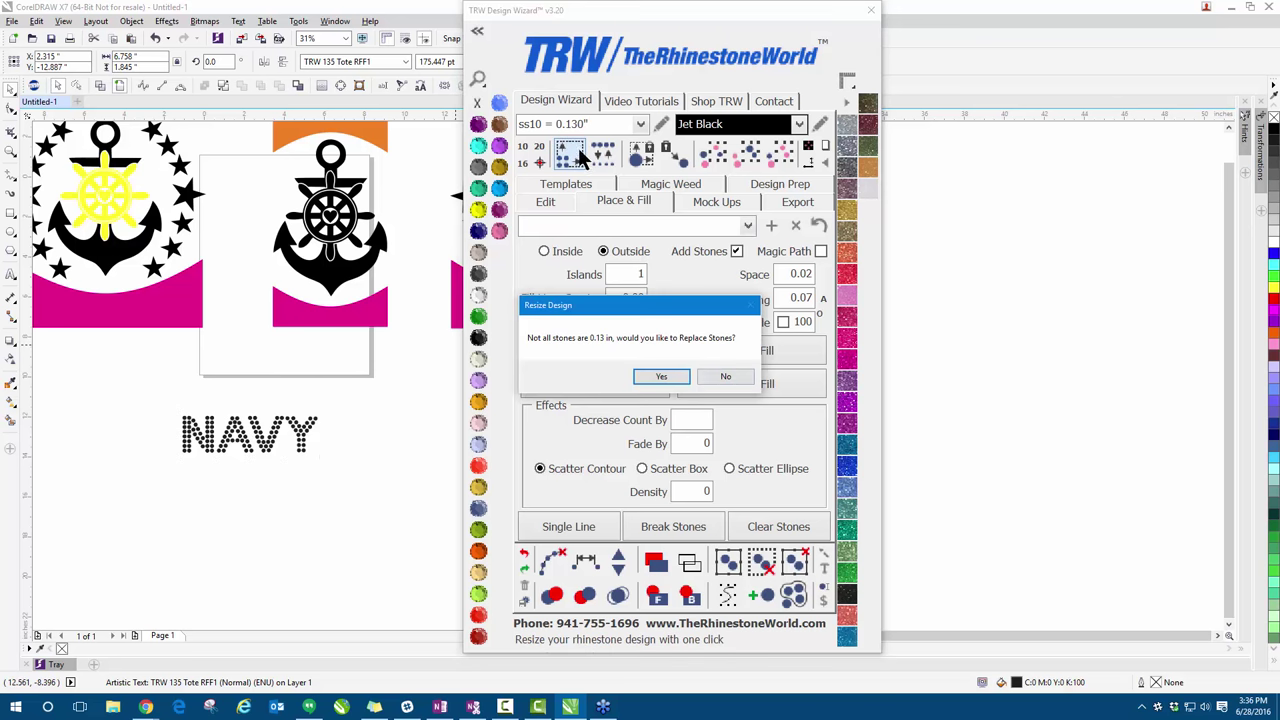
{"action": "left_click_drag", "start_coordinate": [671, 310], "coordinate": [490, 322]}
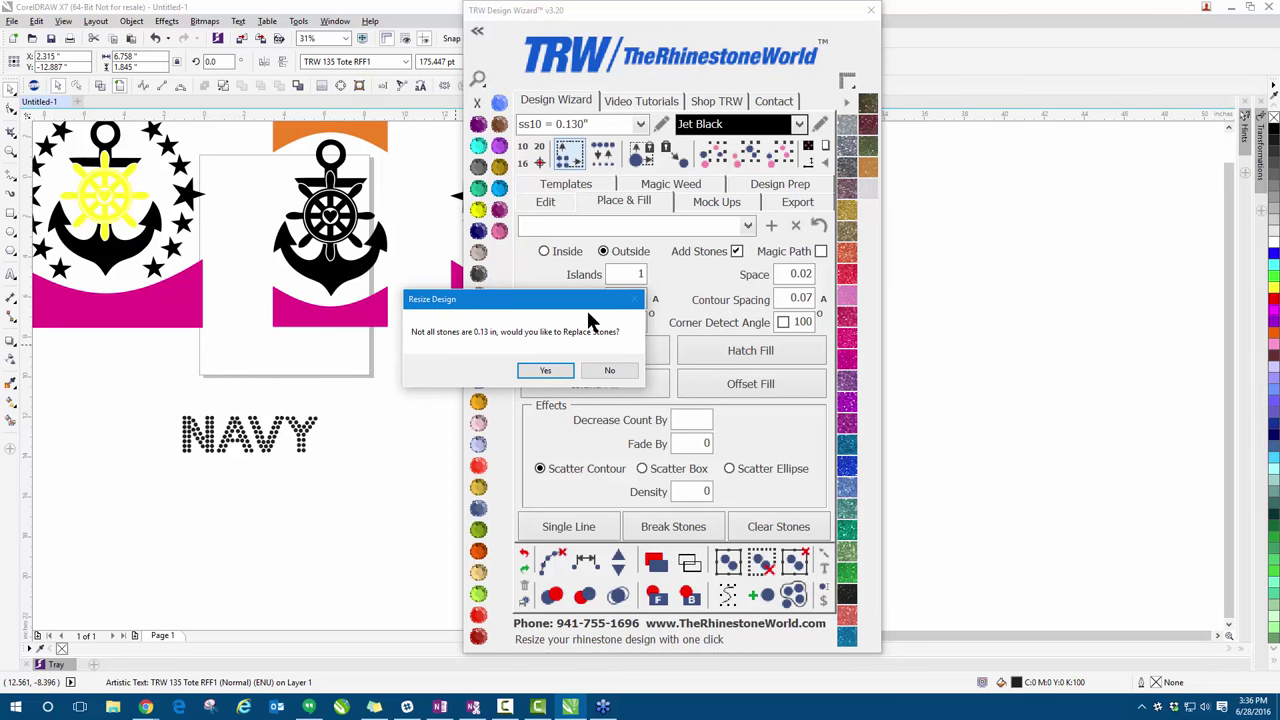
{"action": "left_click", "coordinate": [553, 368]}
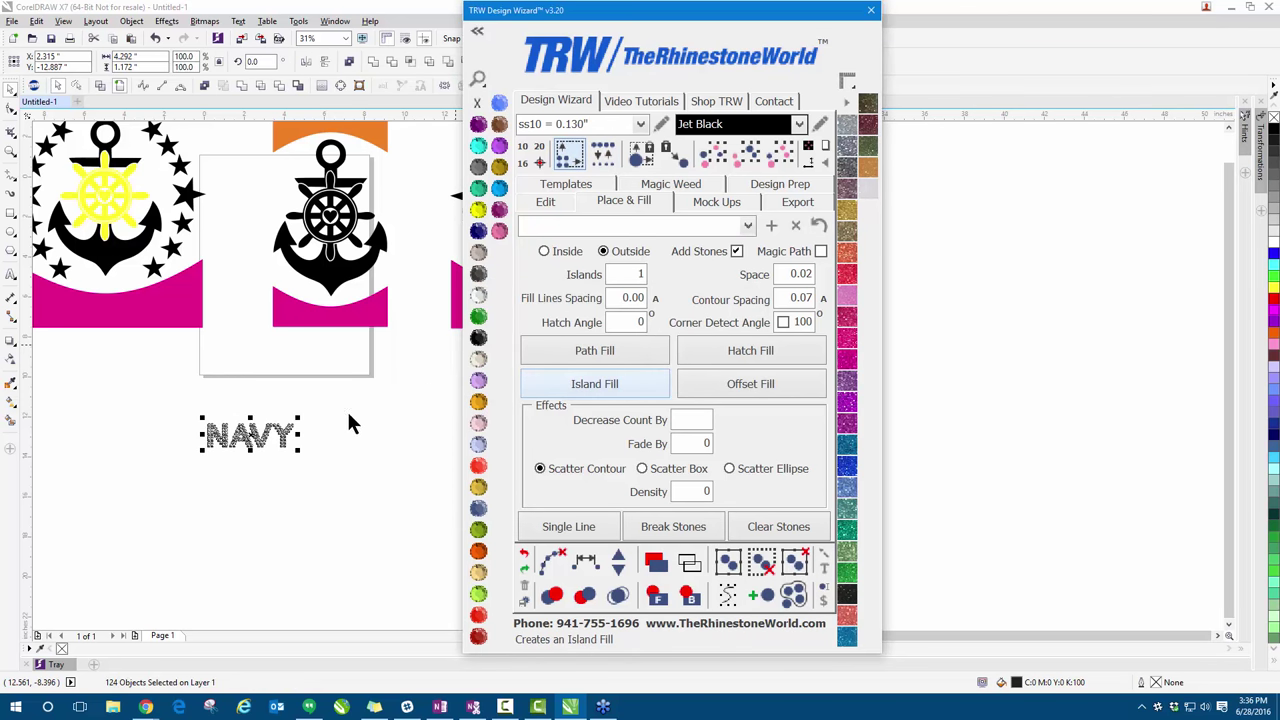
{"action": "scroll", "coordinate": [245, 366], "scroll_direction": "down", "scroll_amount": 2}
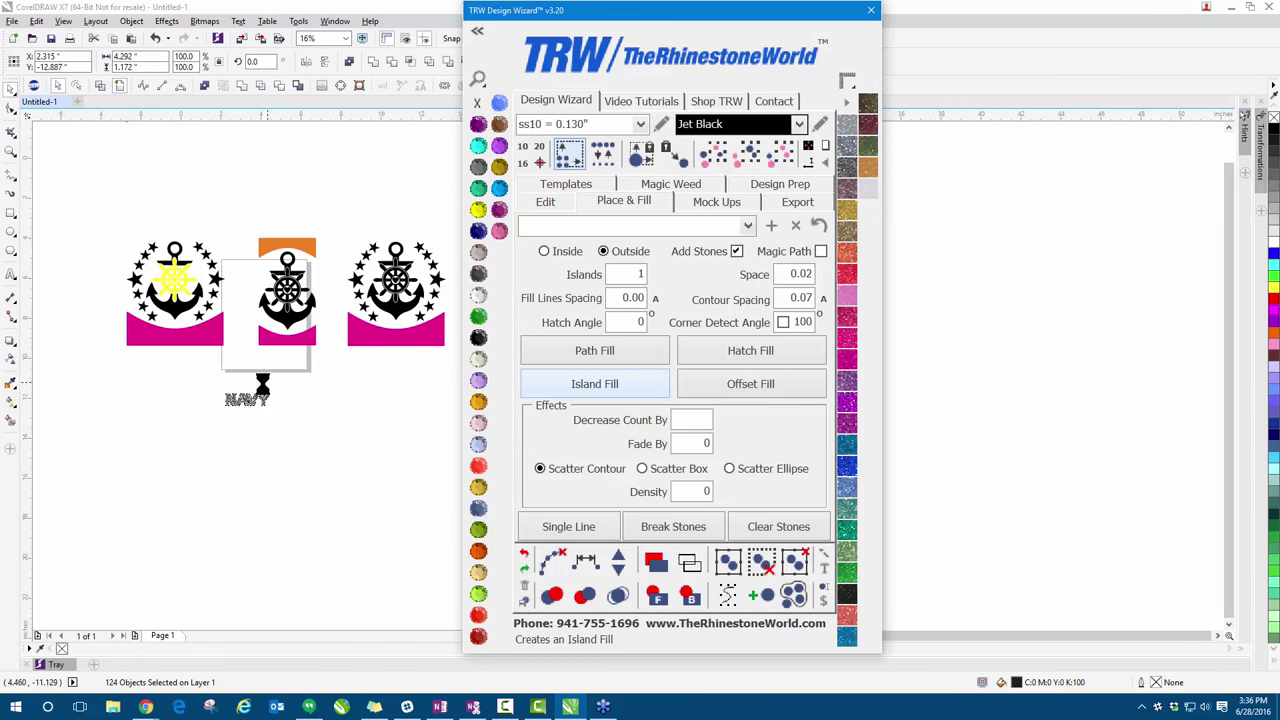
{"action": "scroll", "coordinate": [263, 385], "scroll_direction": "up", "scroll_amount": 2}
- Move NAVY under the middle anchor and delete the yellow-wheel and star-bordered anchor designs
{"action": "left_click_drag", "start_coordinate": [261, 415], "coordinate": [354, 371]}
{"action": "scroll", "coordinate": [354, 371], "scroll_direction": "down", "scroll_amount": 2}
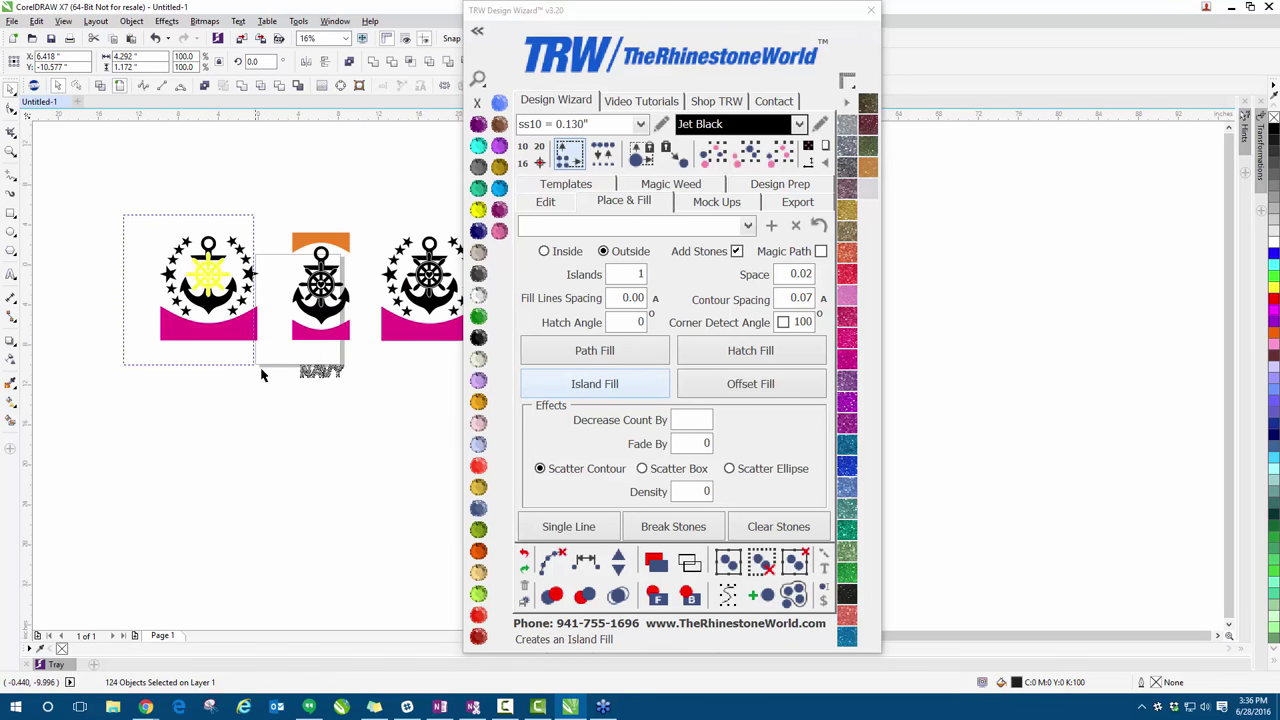
{"action": "key", "text": "Delete"}
{"action": "scroll", "coordinate": [243, 351], "scroll_direction": "down", "scroll_amount": 2}
{"action": "scroll", "coordinate": [379, 271], "scroll_direction": "up", "scroll_amount": 2}
{"action": "left_click_drag", "start_coordinate": [379, 271], "coordinate": [241, 453]}
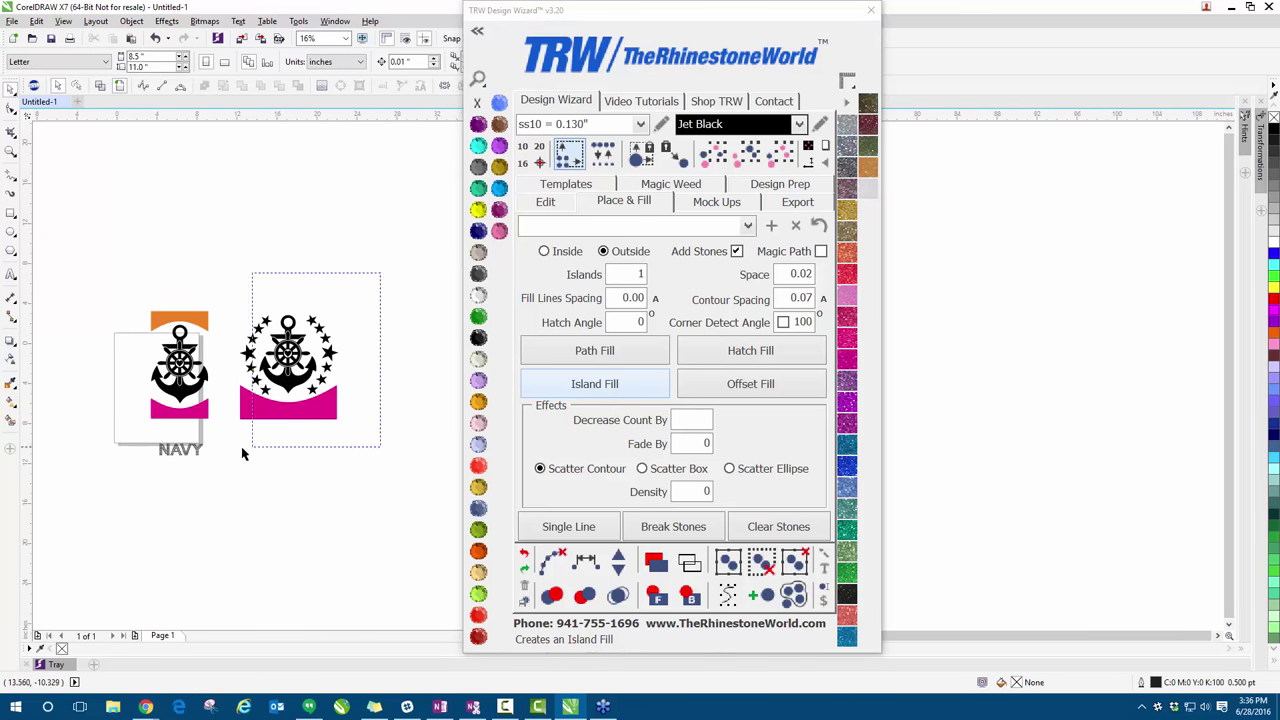
{"action": "key", "text": "Delete"}
{"action": "scroll", "coordinate": [148, 437], "scroll_direction": "up", "scroll_amount": 2}
- Select the pink band under the anchor and show the wizard's editing tools
{"action": "left_click_drag", "start_coordinate": [157, 430], "coordinate": [303, 503]}
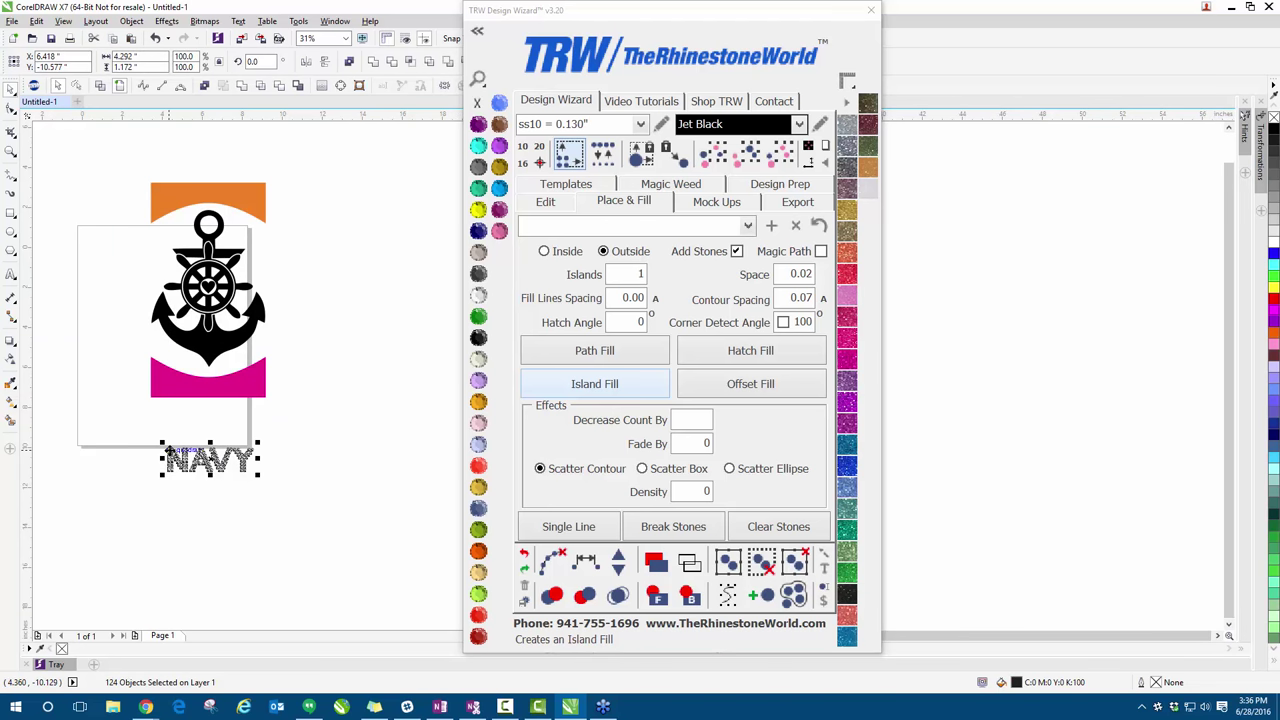
{"action": "left_click", "coordinate": [334, 371]}
{"action": "left_click", "coordinate": [240, 394]}
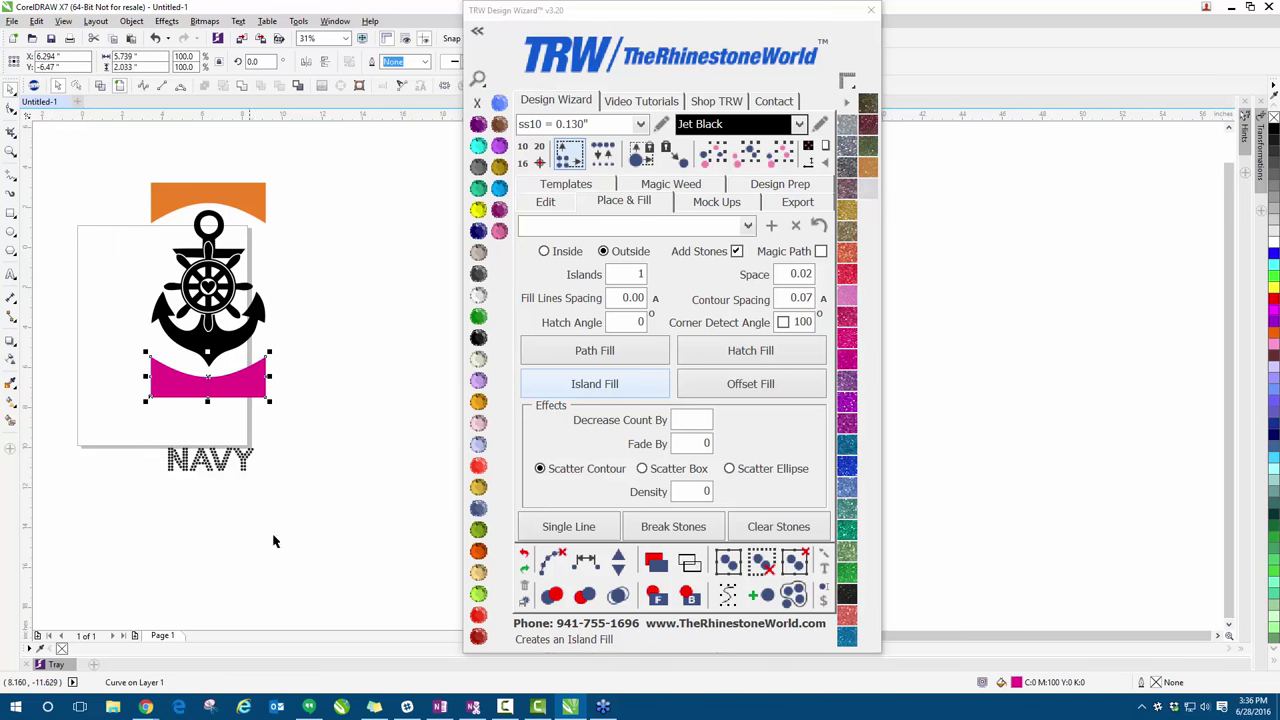
{"action": "left_click", "coordinate": [545, 201]}
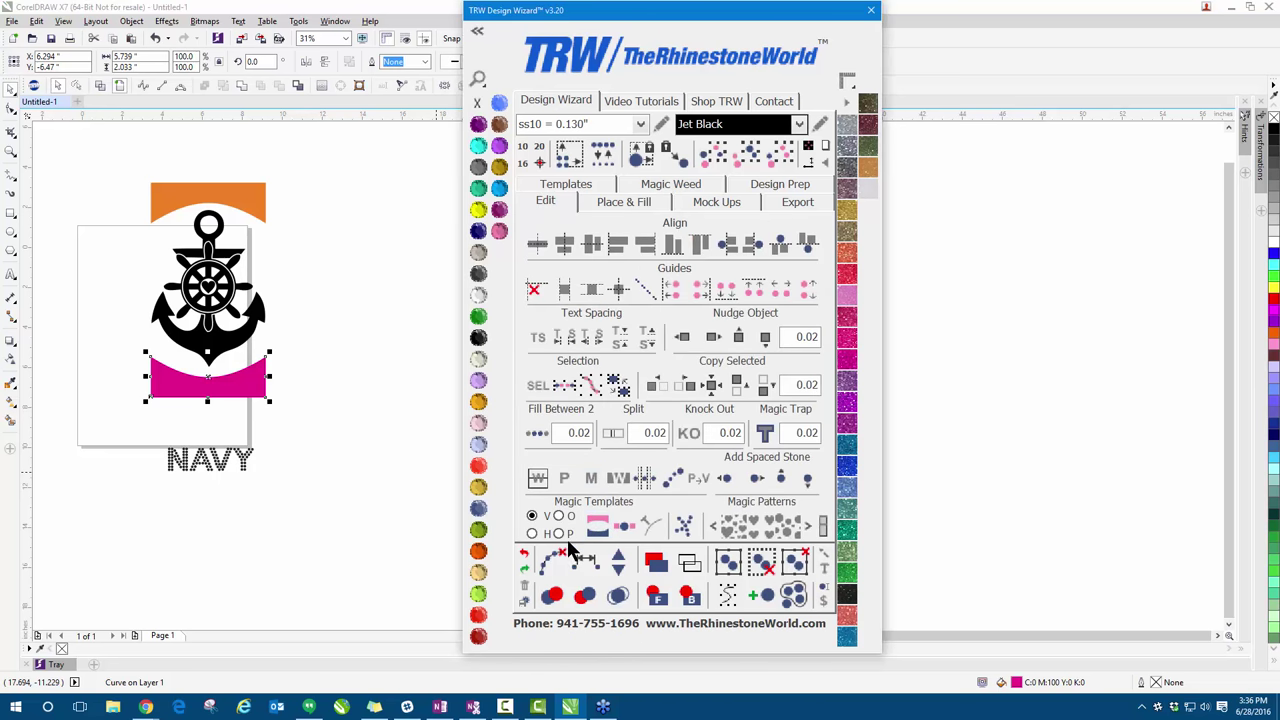
- Select all 124 NAVY stones, then inspect a single stone on the Y
{"action": "scroll", "coordinate": [205, 440], "scroll_direction": "up", "scroll_amount": 1}
{"action": "left_click_drag", "start_coordinate": [88, 413], "coordinate": [348, 548]}
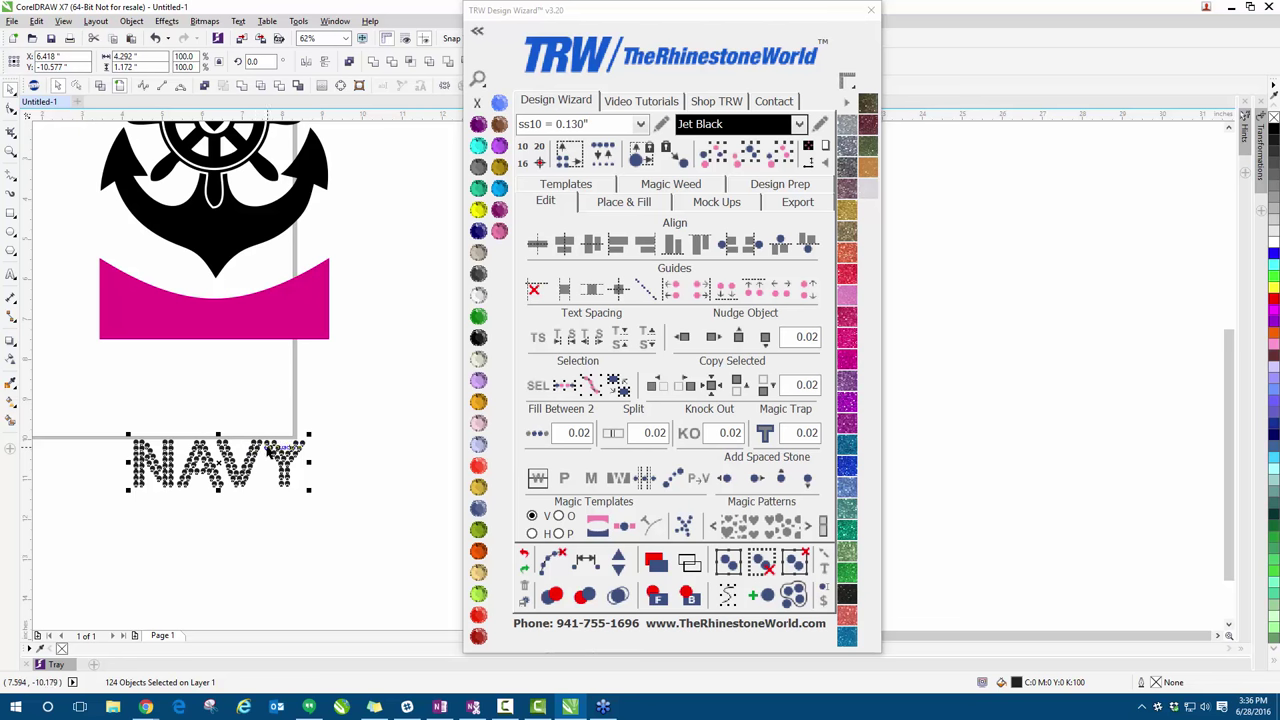
{"action": "left_click", "coordinate": [340, 423]}
{"action": "scroll", "coordinate": [335, 424], "scroll_direction": "up", "scroll_amount": 1}
{"action": "left_click", "coordinate": [278, 455]}
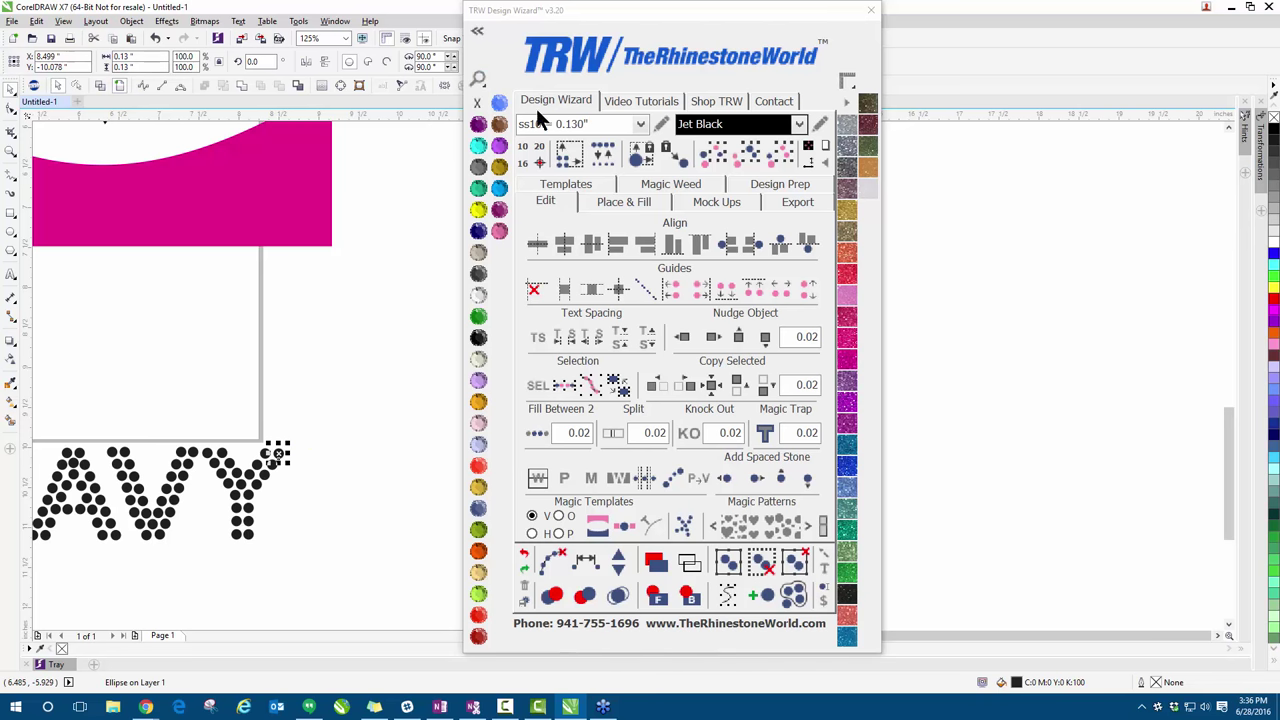
{"action": "scroll", "coordinate": [274, 360], "scroll_direction": "down", "scroll_amount": 1}
{"action": "left_click", "coordinate": [277, 374]}
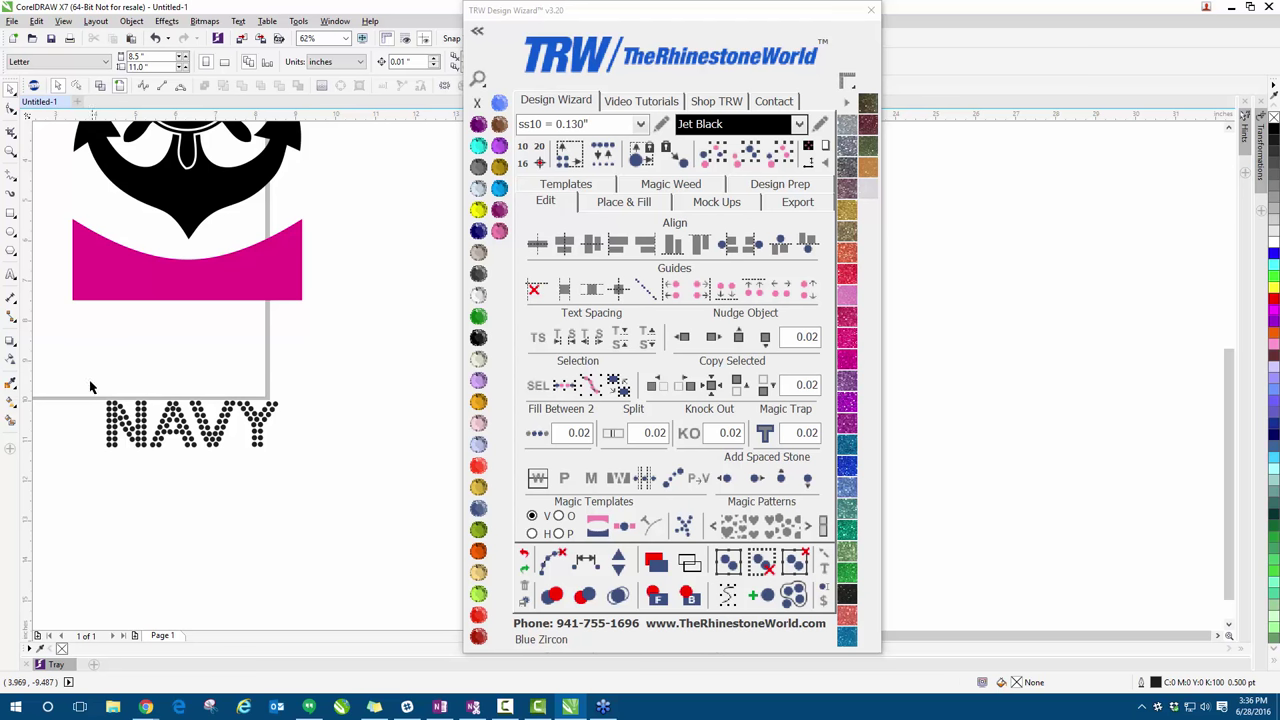
- Move the NAVY stones up just below the pink band and preview them as gem images
{"action": "left_click_drag", "start_coordinate": [58, 377], "coordinate": [343, 486]}
{"action": "left_click_drag", "start_coordinate": [258, 433], "coordinate": [252, 374]}
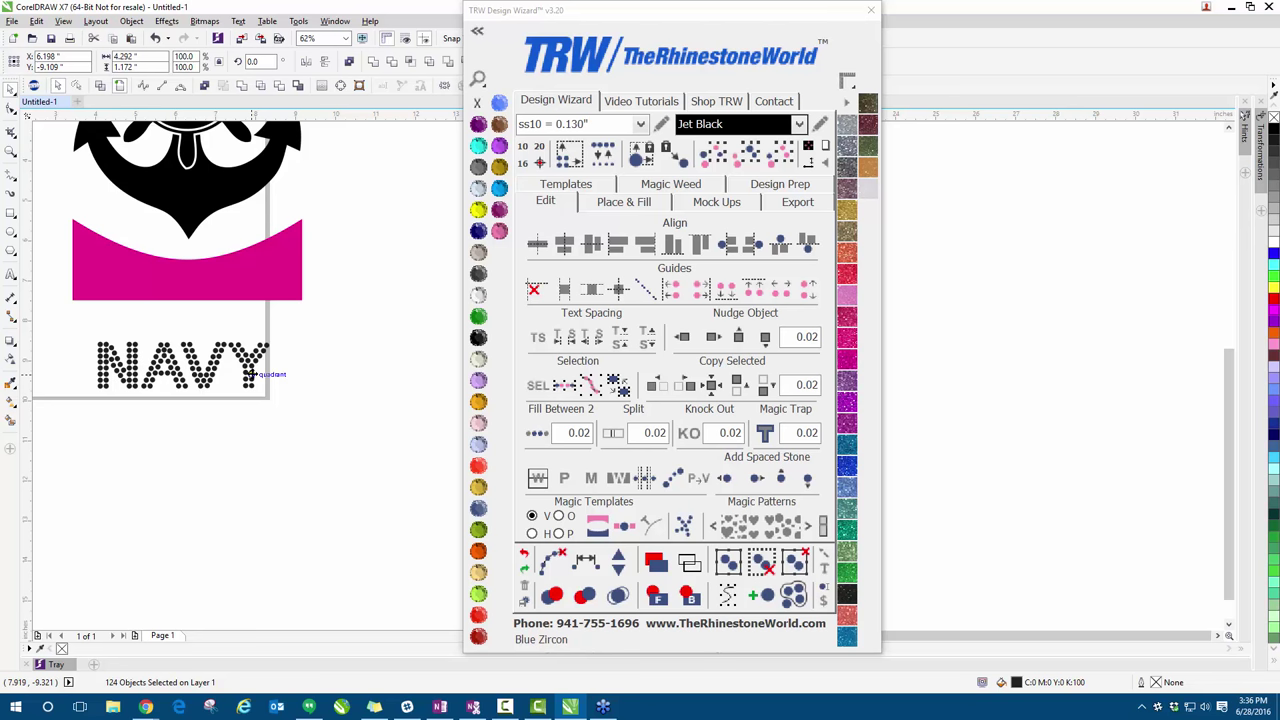
{"action": "left_click", "coordinate": [478, 380]}
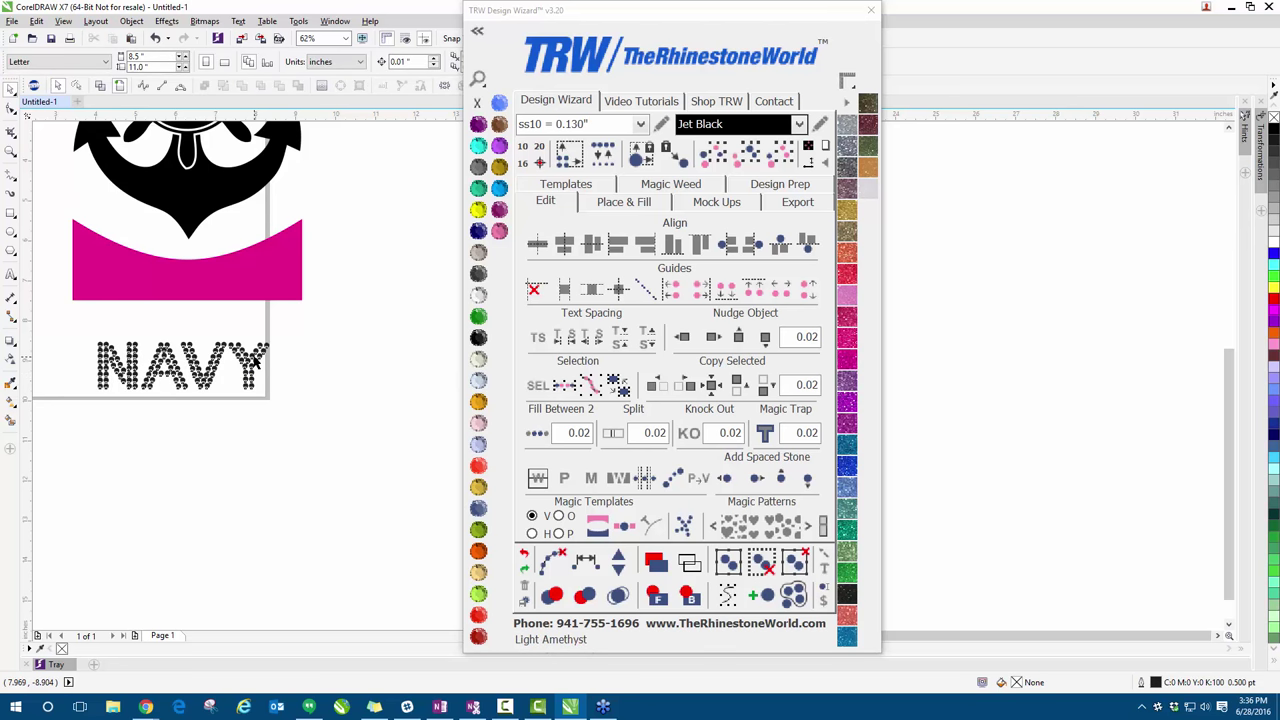
{"action": "left_click_drag", "start_coordinate": [648, 16], "coordinate": [548, 18]}
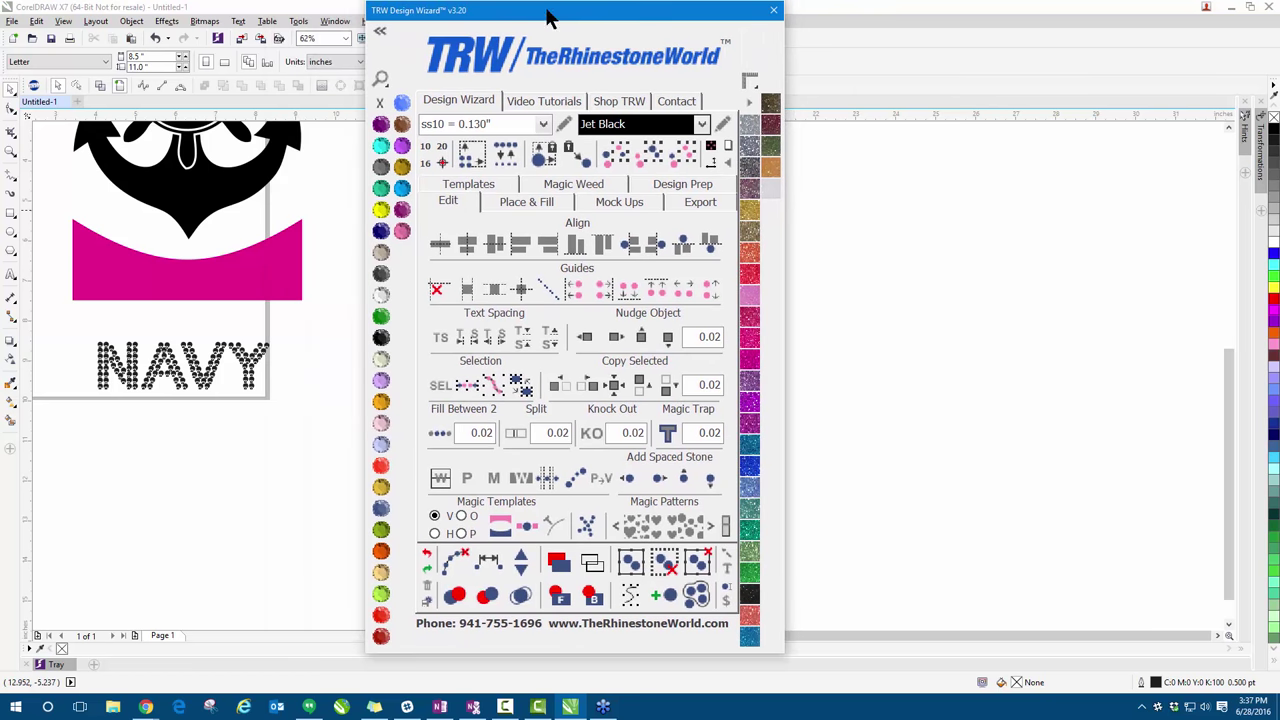
- Attempt Convert back to Font on the NAVY stones, report the error, then reselect the stones
{"action": "left_click", "coordinate": [727, 572]}
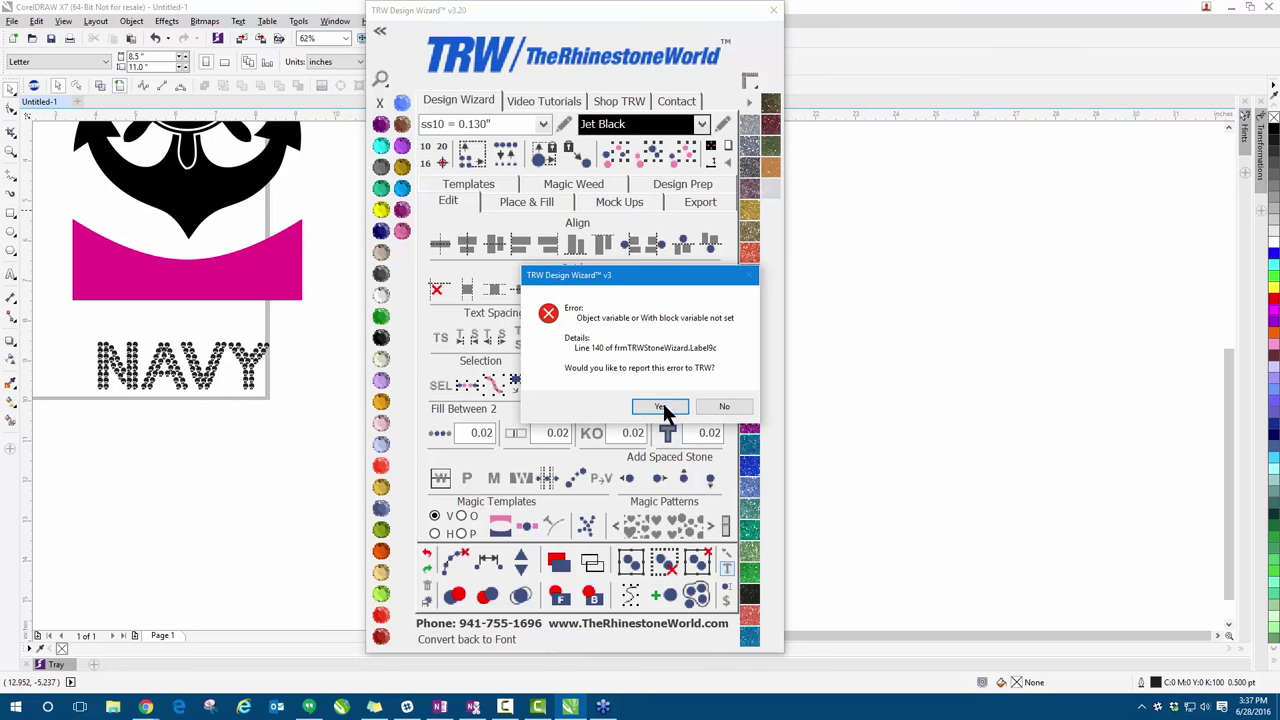
{"action": "left_click", "coordinate": [662, 407]}
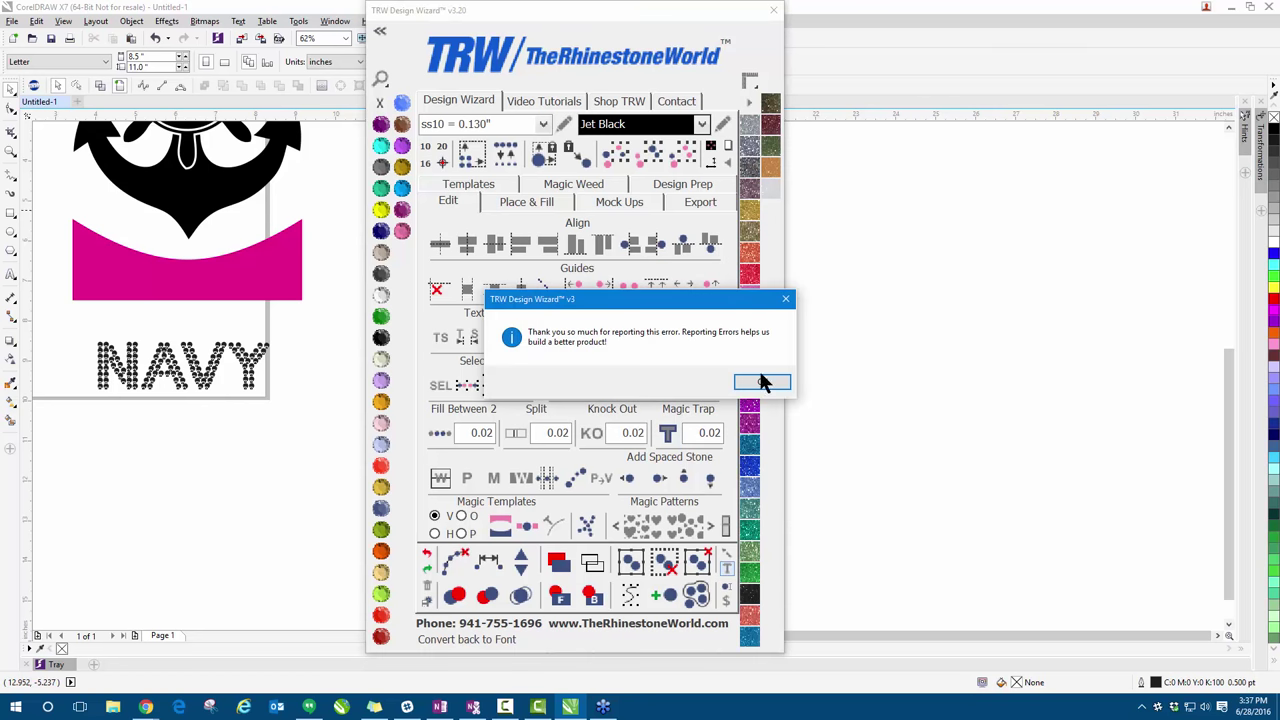
{"action": "left_click", "coordinate": [763, 380]}
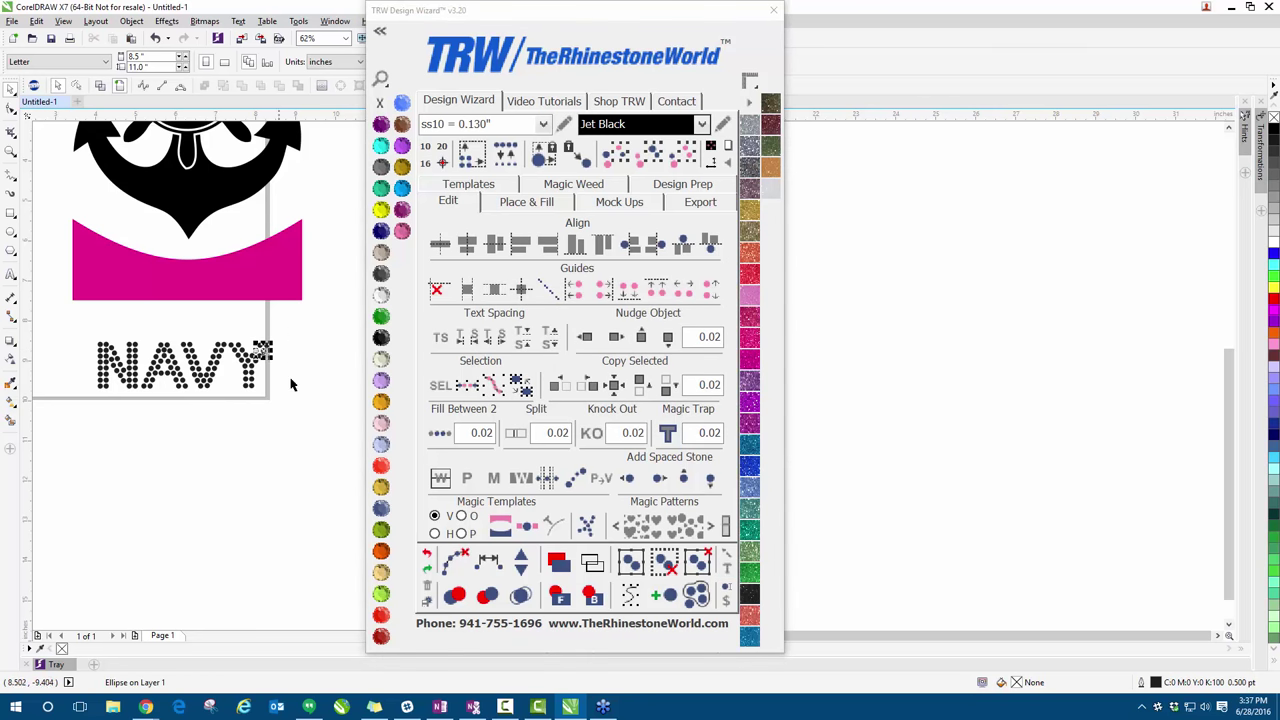
{"action": "left_click_drag", "start_coordinate": [300, 305], "coordinate": [72, 434]}
- Delete the stones, type new NAVY text below the pink band, and apply TRW 135 Tote RFF1
{"action": "key", "text": "Delete"}
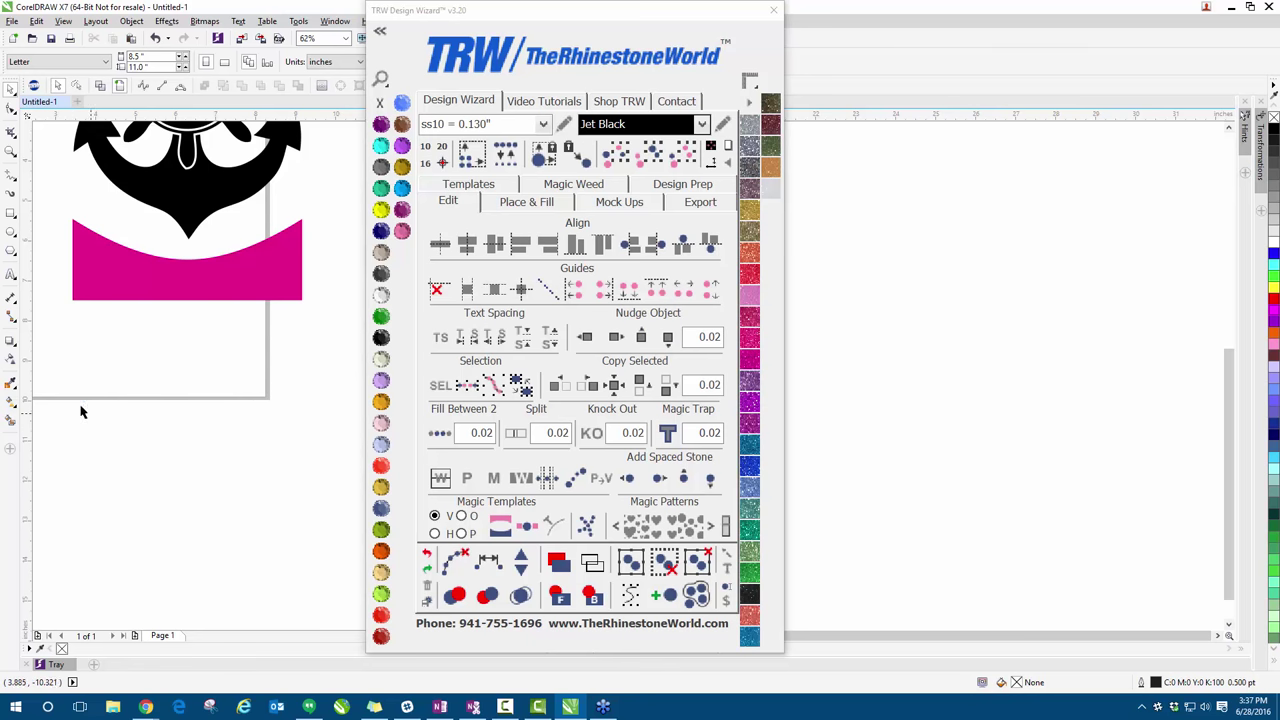
{"action": "left_click", "coordinate": [10, 273]}
{"action": "left_click", "coordinate": [113, 349]}
{"action": "type", "text": "NAVY"}
{"action": "key", "text": "ctrl+space"}
{"action": "left_click", "coordinate": [381, 36]}
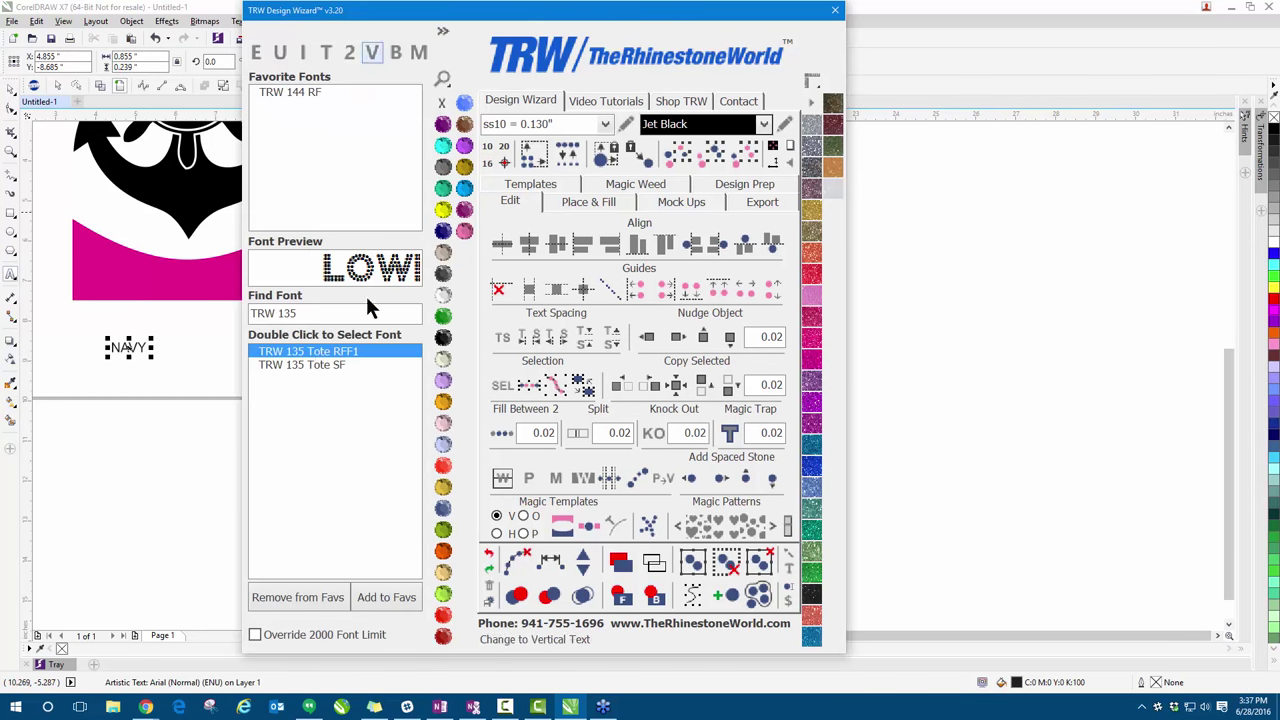
{"action": "double_click", "coordinate": [314, 351]}
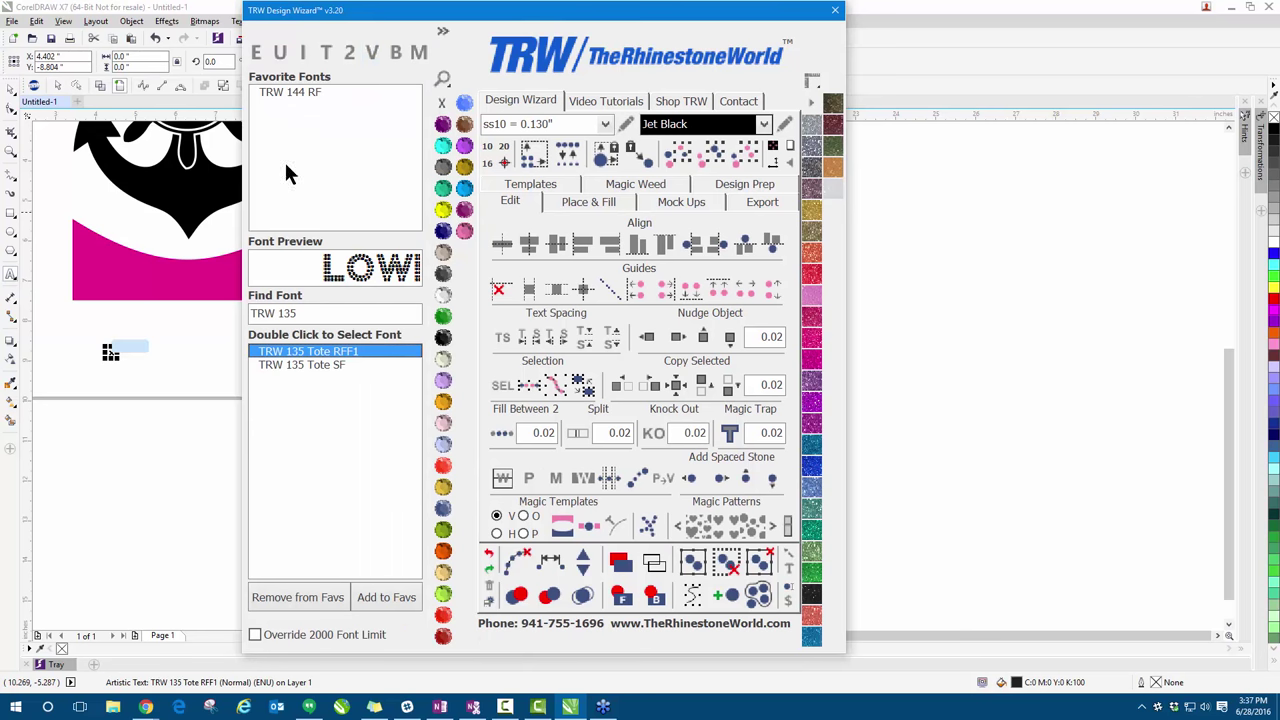
- Resize the NAVY rhinestone design, convert it back to font text, and select the text
{"action": "left_click", "coordinate": [533, 152]}
{"action": "left_click", "coordinate": [648, 374]}
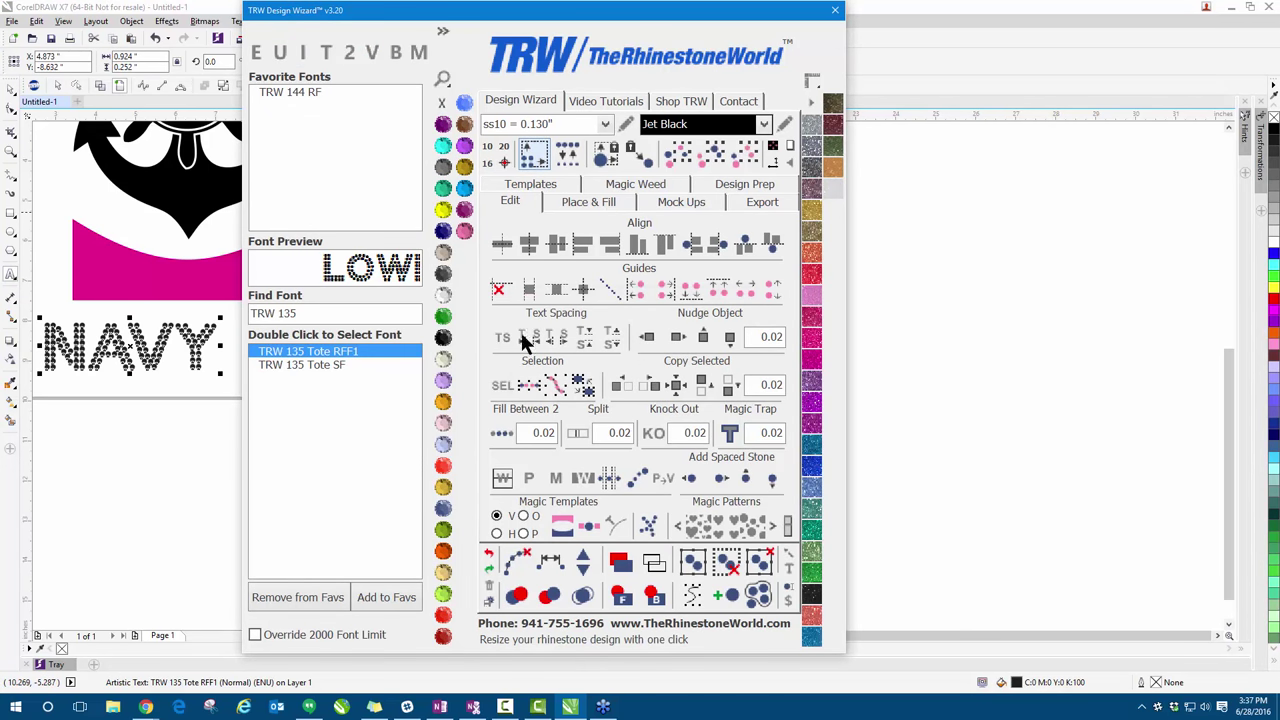
{"action": "left_click", "coordinate": [443, 31]}
{"action": "left_click", "coordinate": [726, 568]}
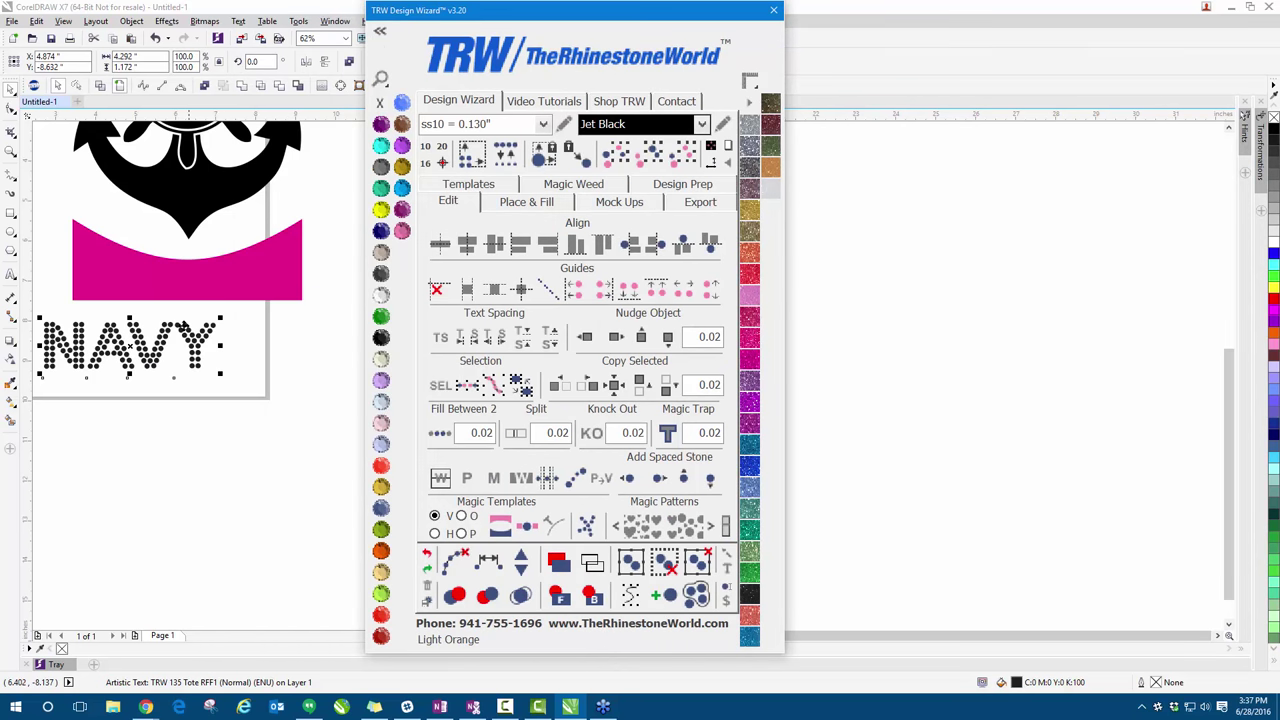
{"action": "left_click", "coordinate": [230, 340]}
{"action": "double_click", "coordinate": [230, 340]}
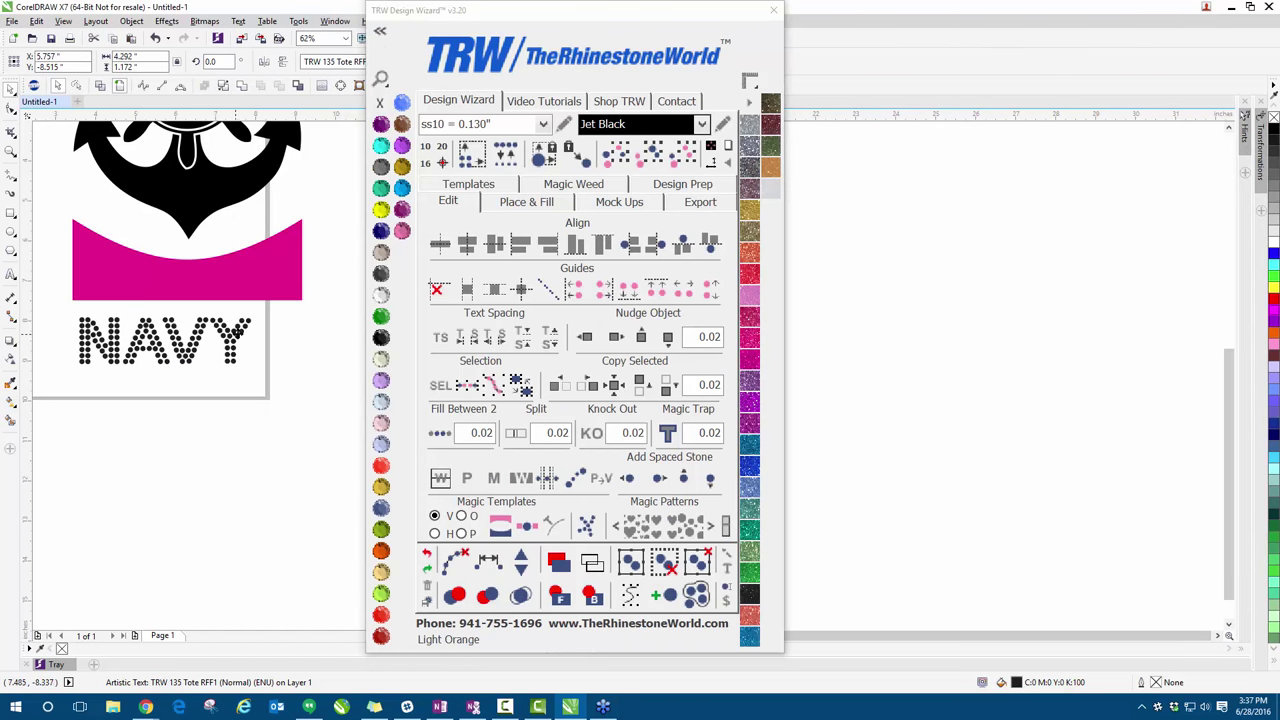
{"action": "left_click_drag", "start_coordinate": [252, 345], "coordinate": [78, 330]}
{"action": "left_click", "coordinate": [250, 320]}
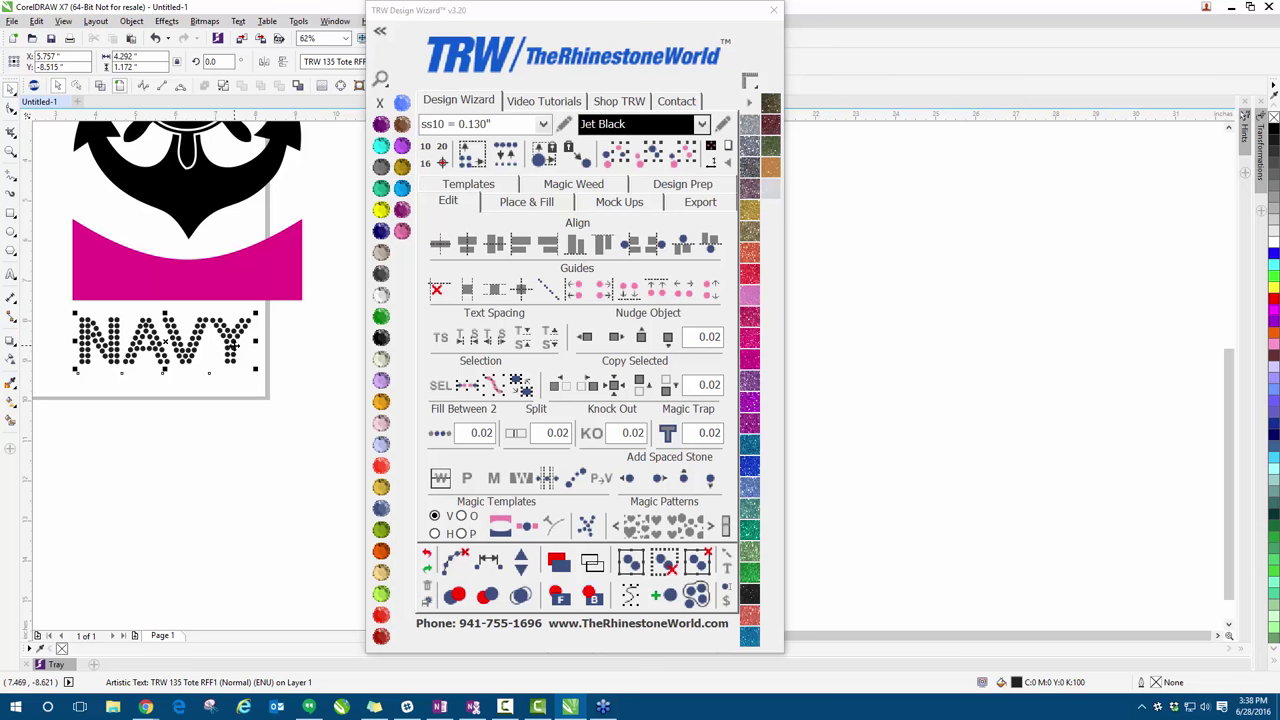
- Select the pink banner with NAVY and curve NAVY as rhinestones along the banner's arc
{"action": "left_click", "coordinate": [287, 312]}
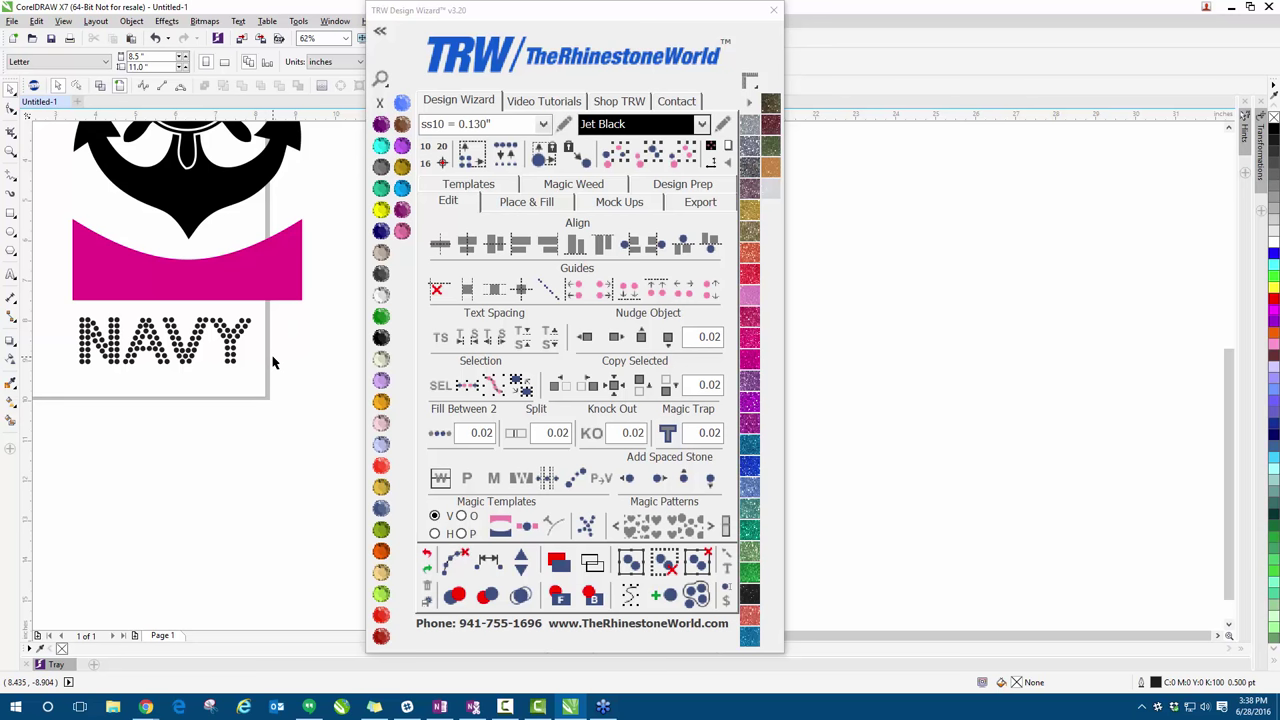
{"action": "left_click", "coordinate": [228, 290]}
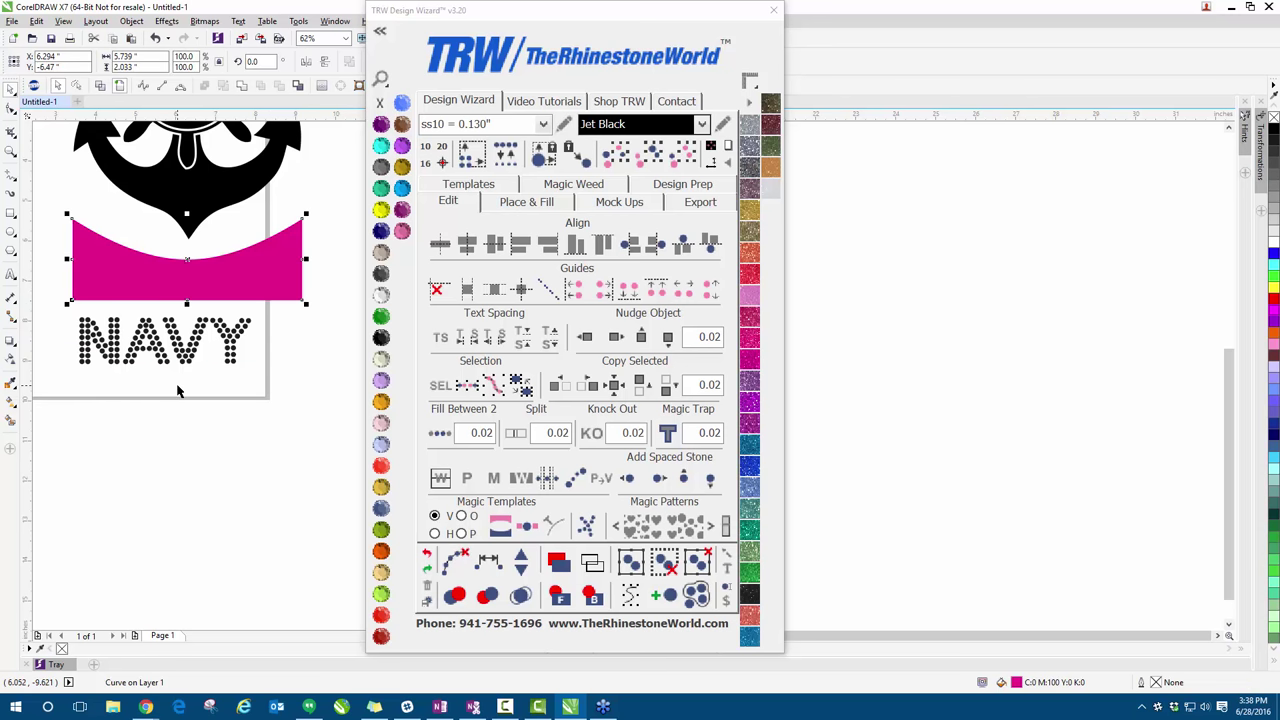
{"action": "left_click", "coordinate": [200, 352], "text": "shift"}
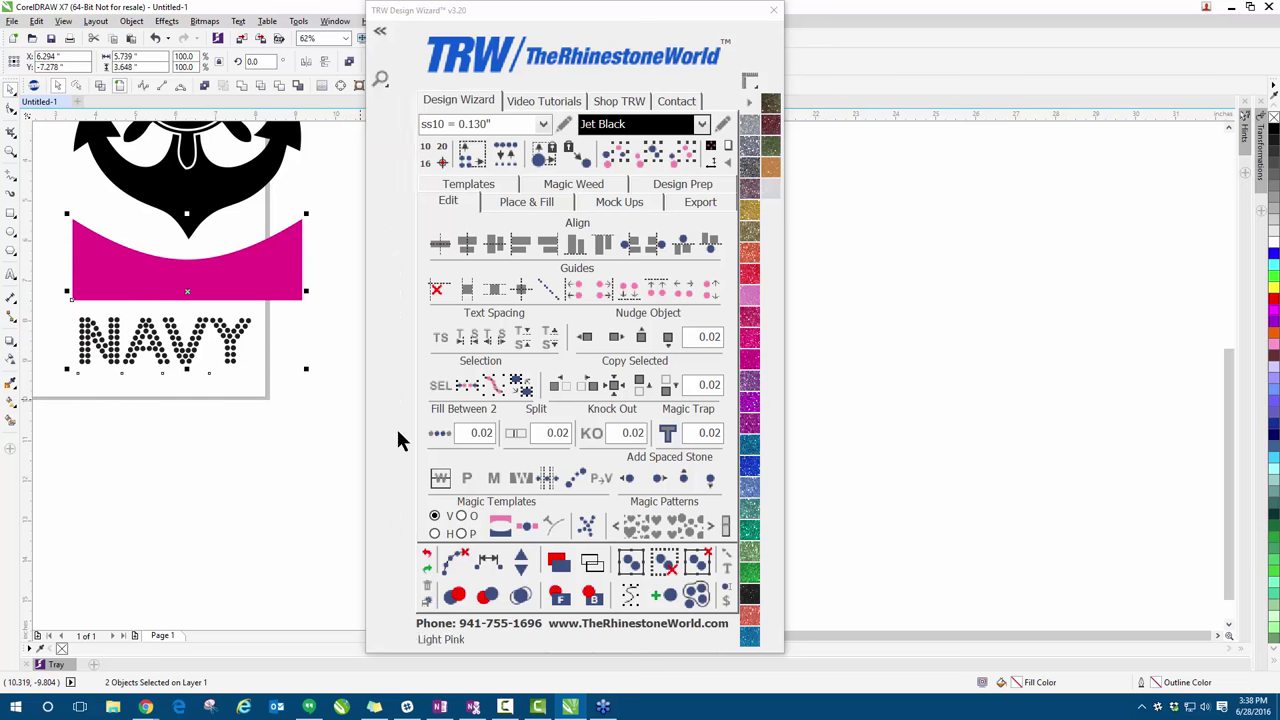
{"action": "left_click", "coordinate": [500, 528]}
- Move the straight NAVY below the page and select the curved rhinestone NAVY
{"action": "left_click", "coordinate": [320, 449]}
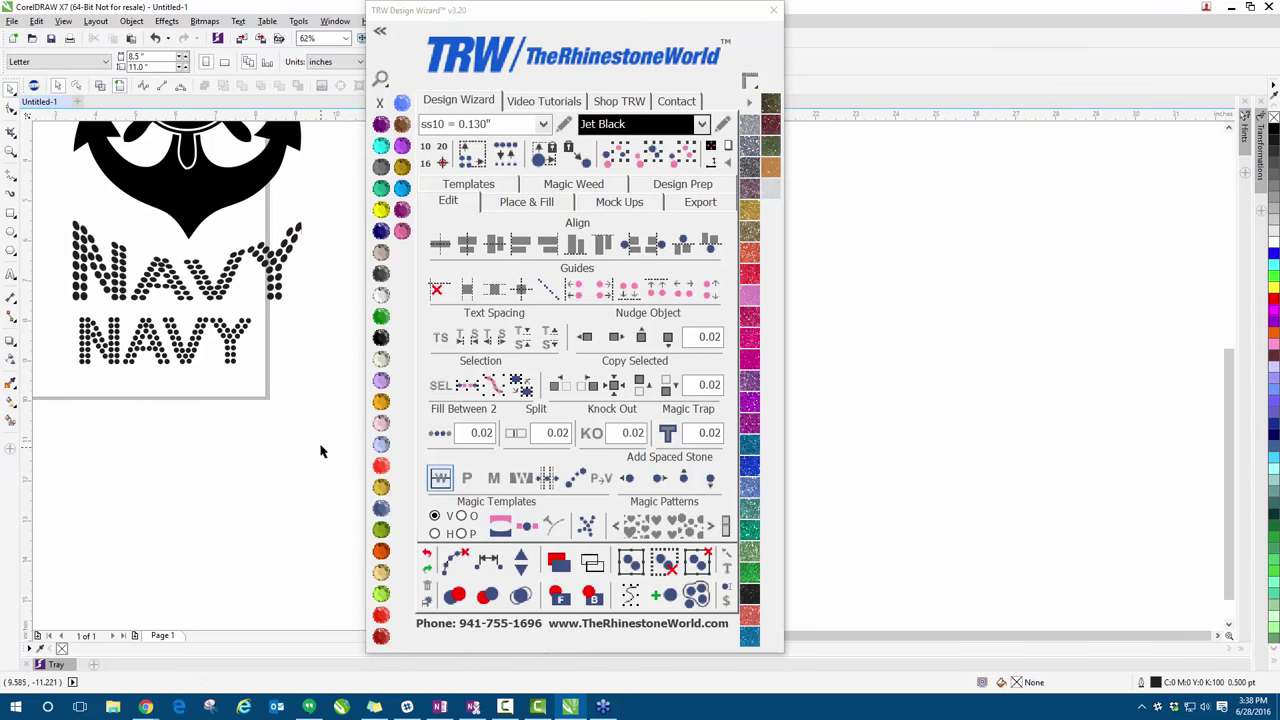
{"action": "scroll", "coordinate": [240, 400], "scroll_direction": "down", "scroll_amount": 1}
{"action": "scroll", "coordinate": [243, 372], "scroll_direction": "up", "scroll_amount": 1}
{"action": "left_click_drag", "start_coordinate": [243, 372], "coordinate": [272, 452]}
{"action": "left_click", "coordinate": [272, 332]}
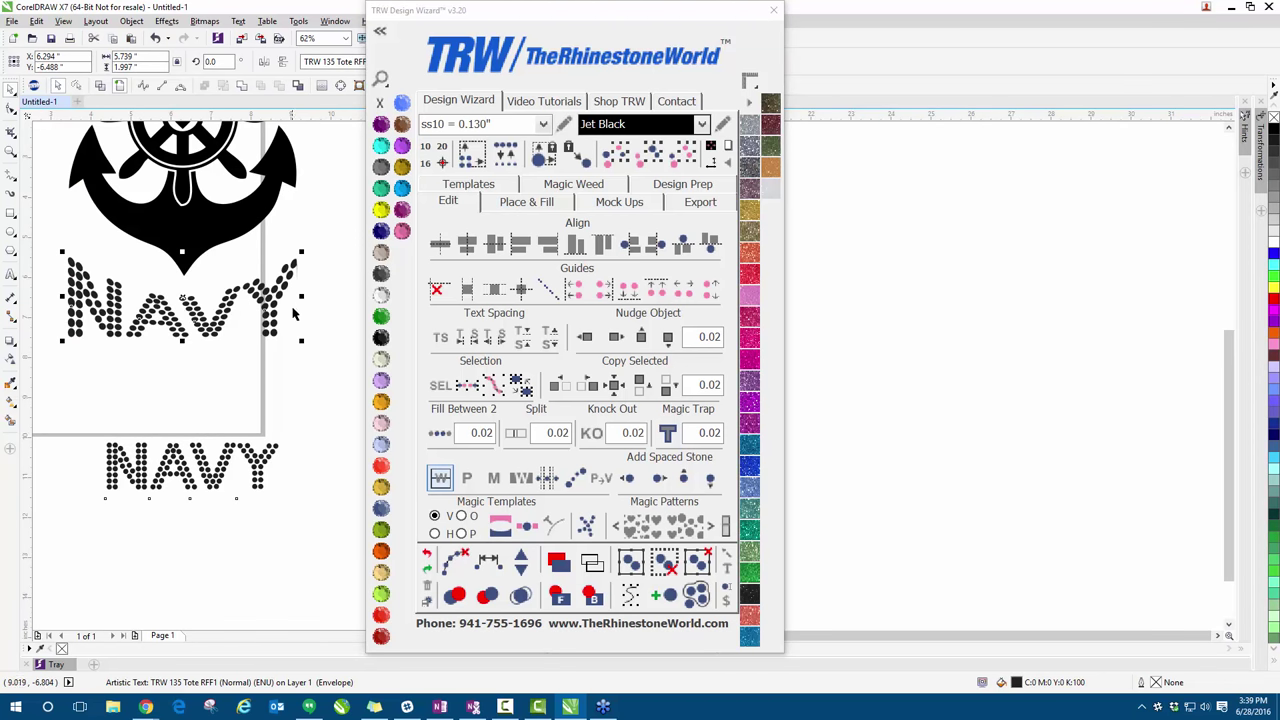
- Resize the curved NAVY design and swap its stones for round circles
{"action": "left_click", "coordinate": [476, 163]}
{"action": "left_click", "coordinate": [503, 160]}
{"action": "left_click", "coordinate": [157, 320]}
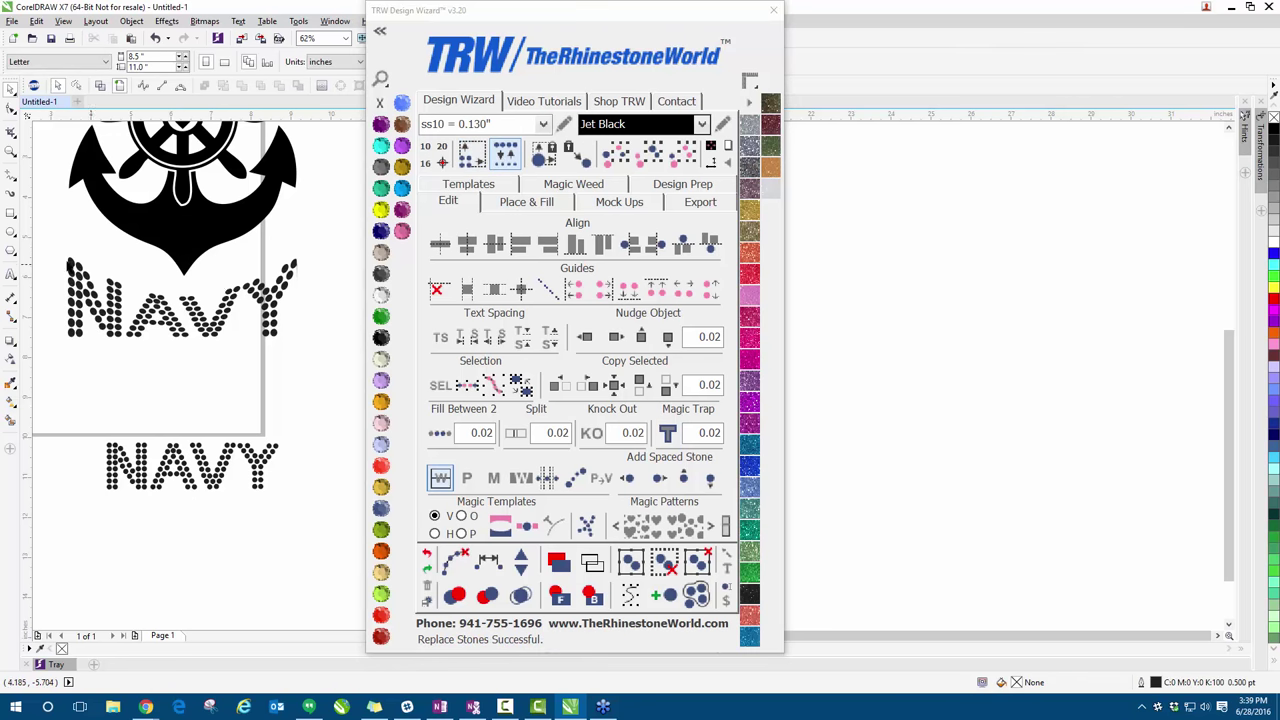
{"action": "scroll", "coordinate": [68, 262], "scroll_direction": "up", "scroll_amount": 2}
{"action": "left_click", "coordinate": [78, 264]}
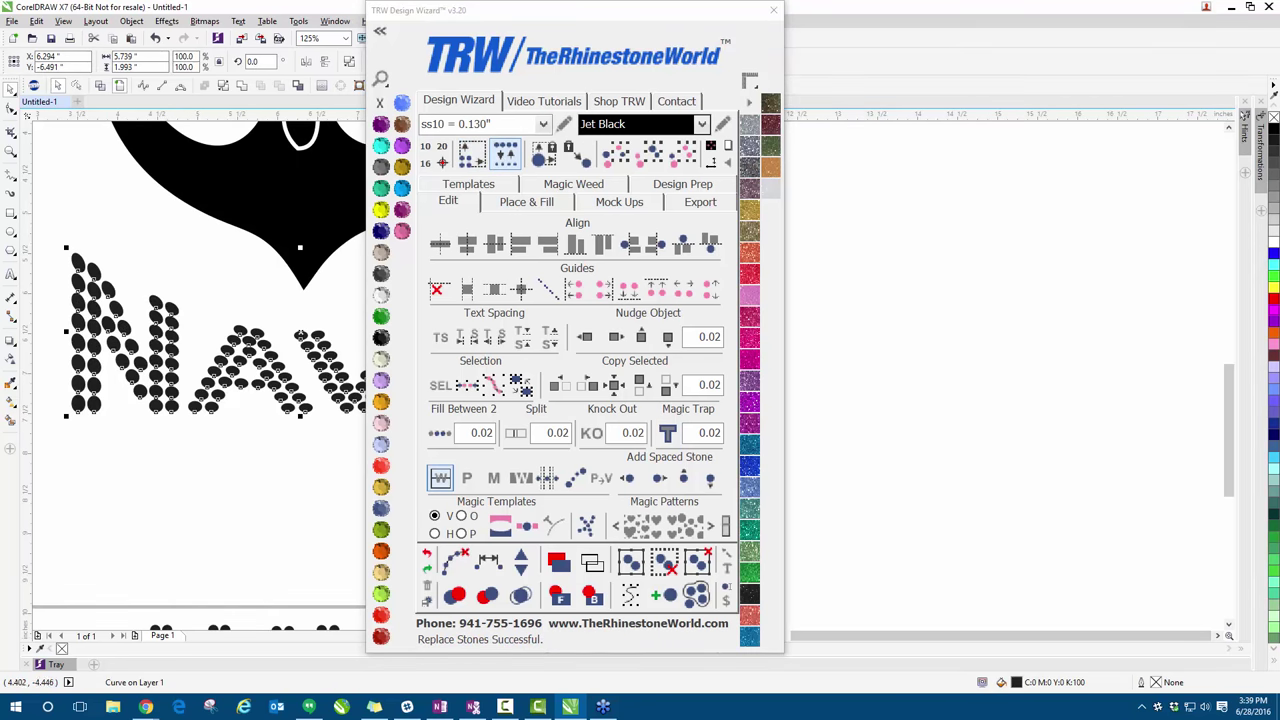
{"action": "left_click", "coordinate": [504, 156]}
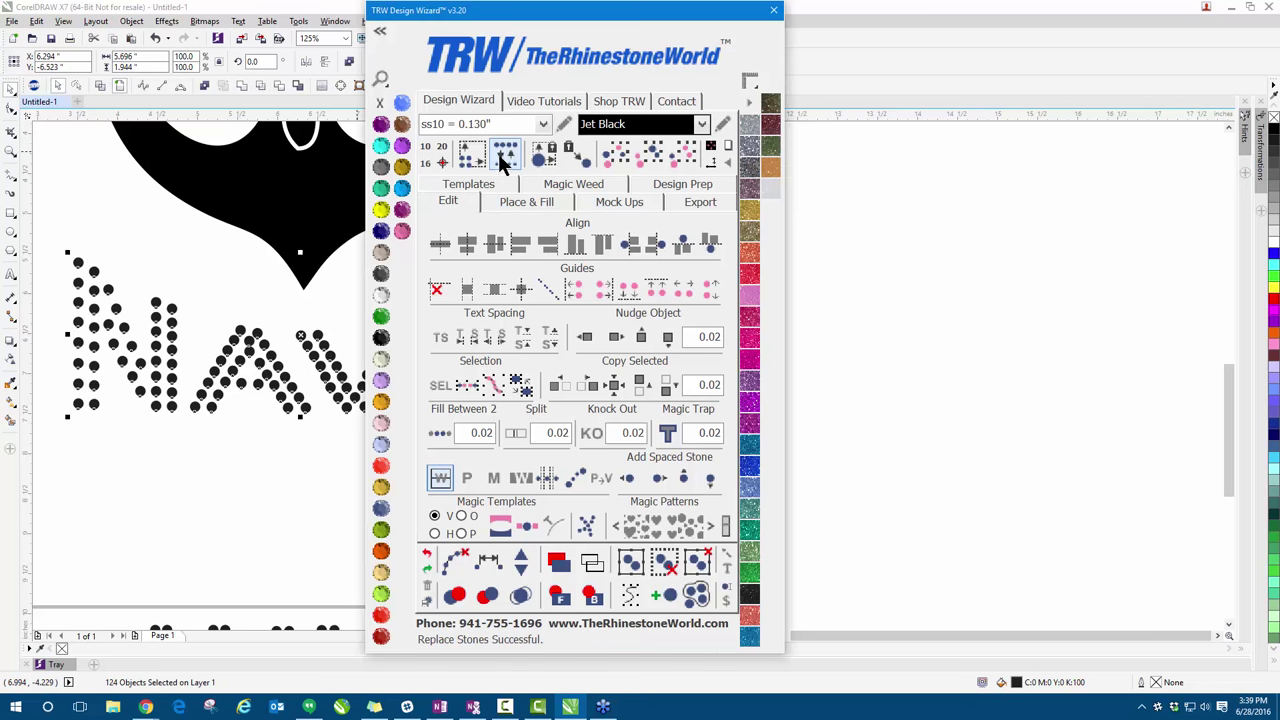
{"action": "left_click", "coordinate": [176, 292]}
- Drag the stray stone on the A up into line with its neighbours
{"action": "scroll", "coordinate": [62, 330], "scroll_direction": "down", "scroll_amount": 2}
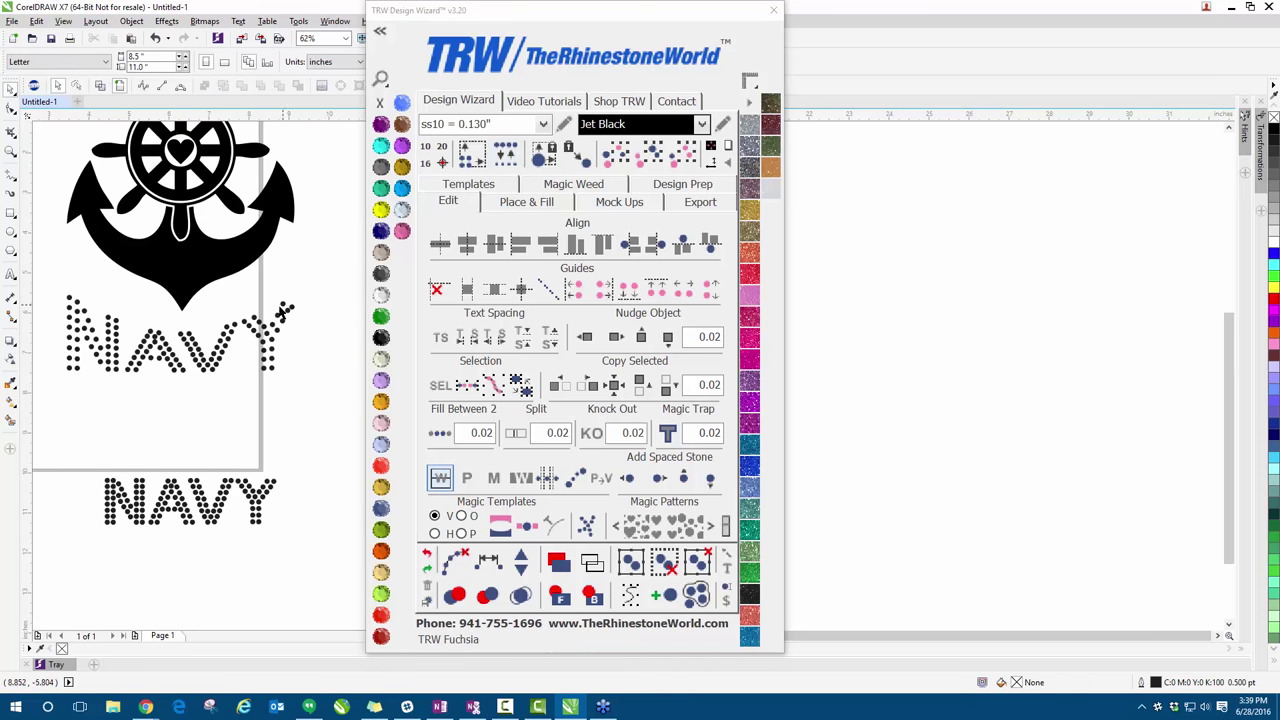
{"action": "scroll", "coordinate": [157, 341], "scroll_direction": "up", "scroll_amount": 6}
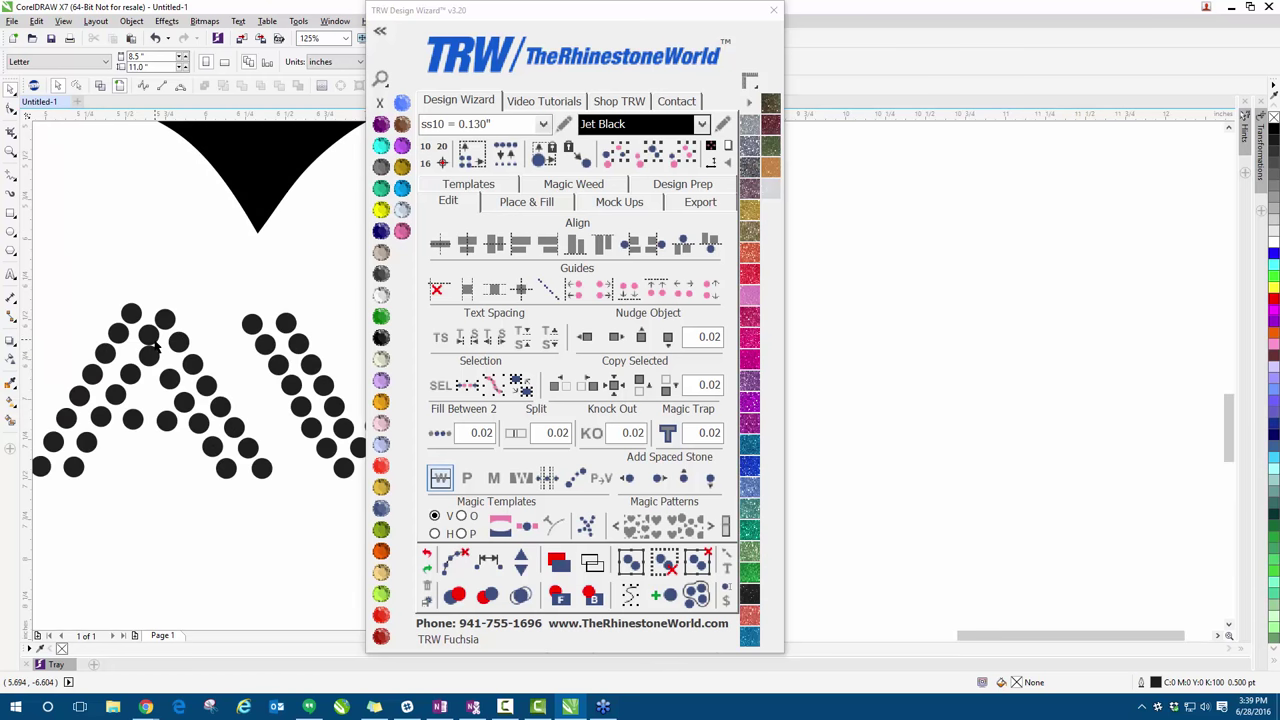
{"action": "left_click_drag", "start_coordinate": [143, 242], "coordinate": [154, 158]}
{"action": "scroll", "coordinate": [155, 188], "scroll_direction": "down", "scroll_amount": 6}
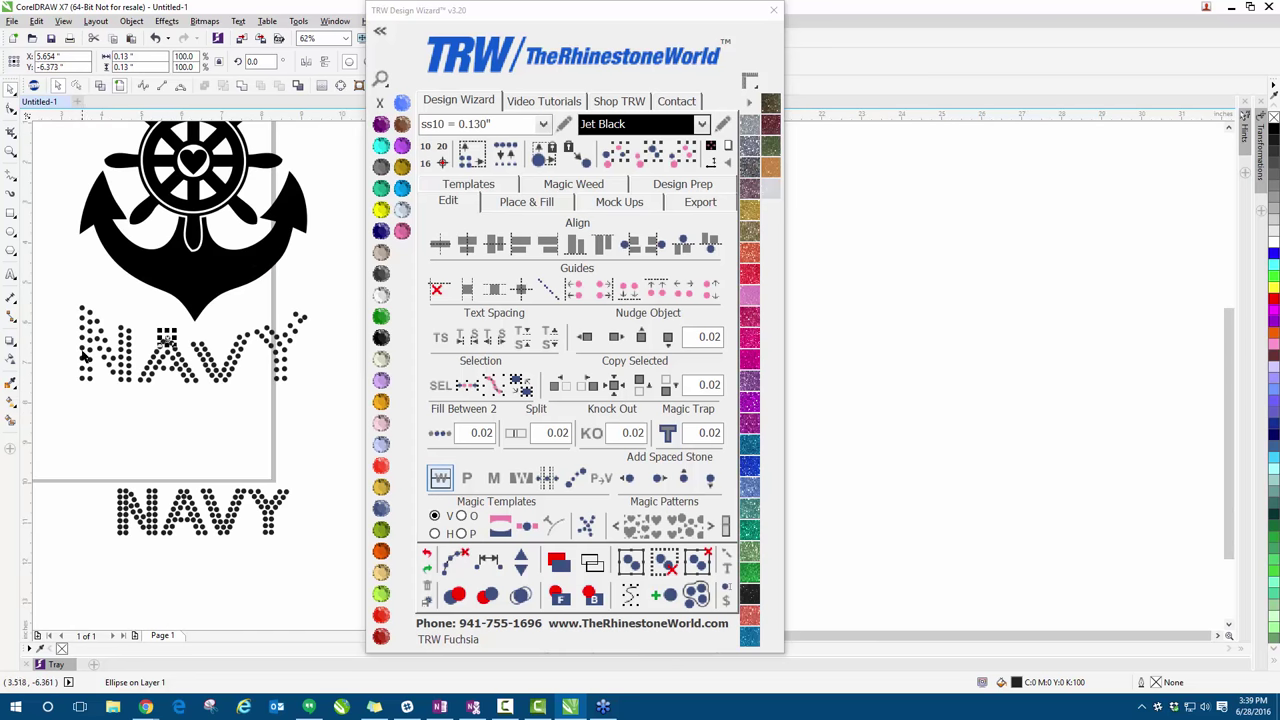
{"action": "left_click", "coordinate": [214, 404]}
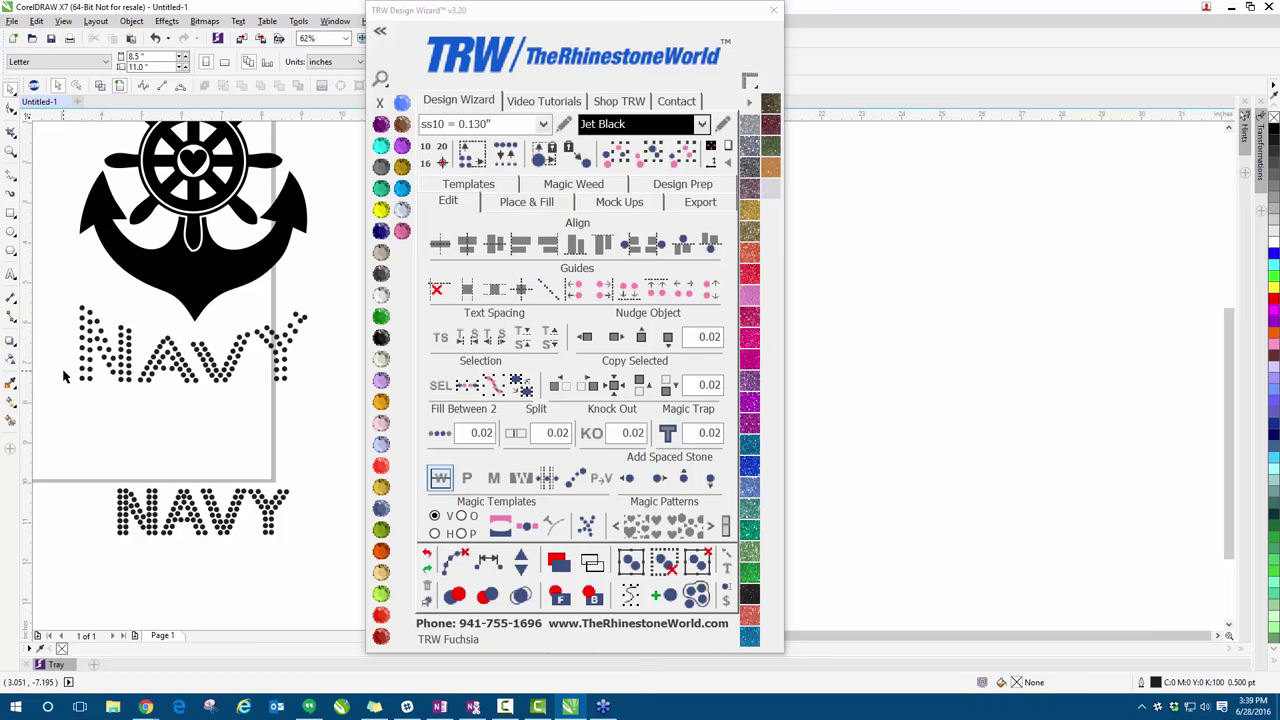
{"action": "scroll", "coordinate": [200, 412], "scroll_direction": "down", "scroll_amount": 1}
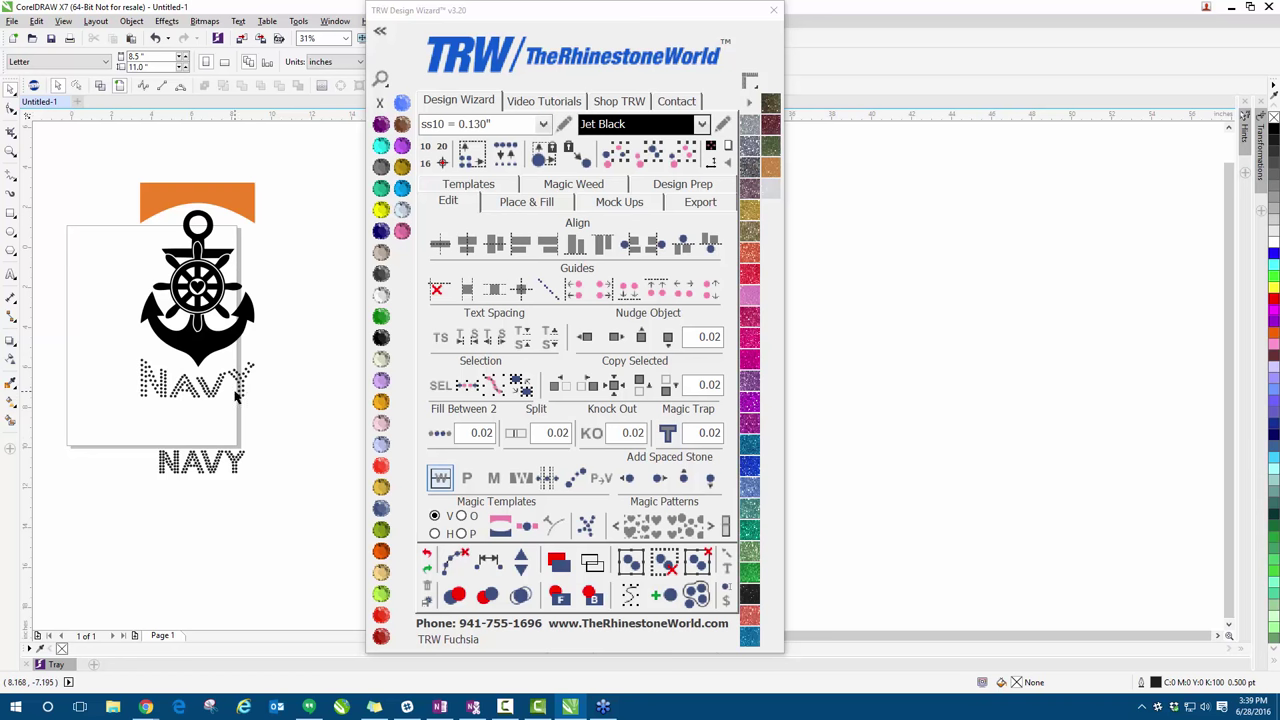
{"action": "scroll", "coordinate": [190, 407], "scroll_direction": "up", "scroll_amount": 2}
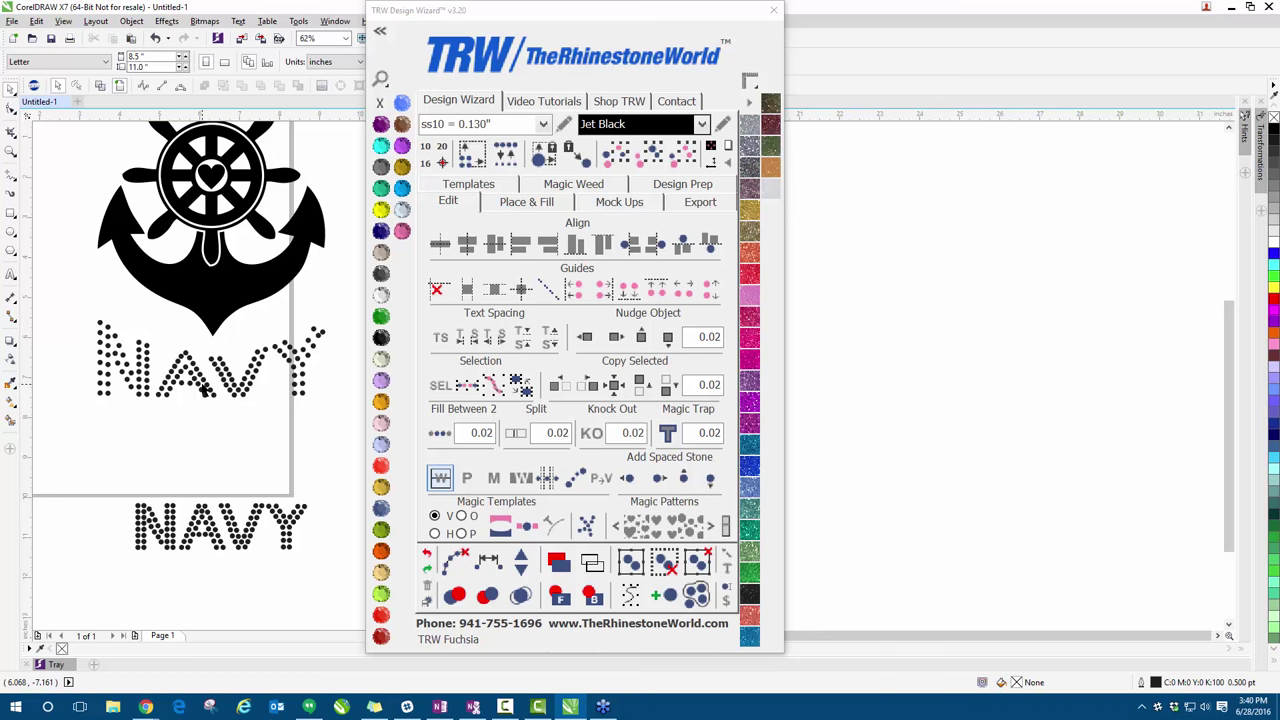
{"action": "scroll", "coordinate": [297, 355], "scroll_direction": "up", "scroll_amount": 4}
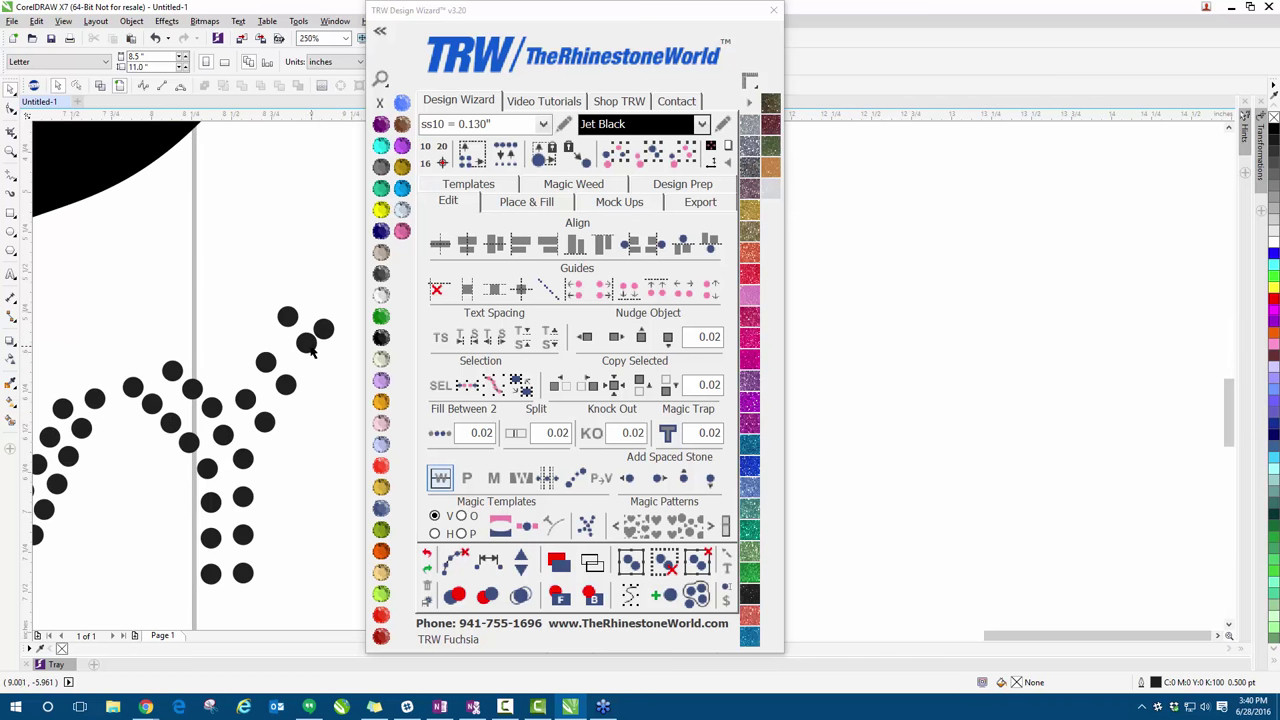
- Nudge two stones on the Y's arm into place after trial-selecting the arm-and-stem row
{"action": "left_click", "coordinate": [312, 355]}
{"action": "left_click_drag", "start_coordinate": [313, 357], "coordinate": [313, 367]}
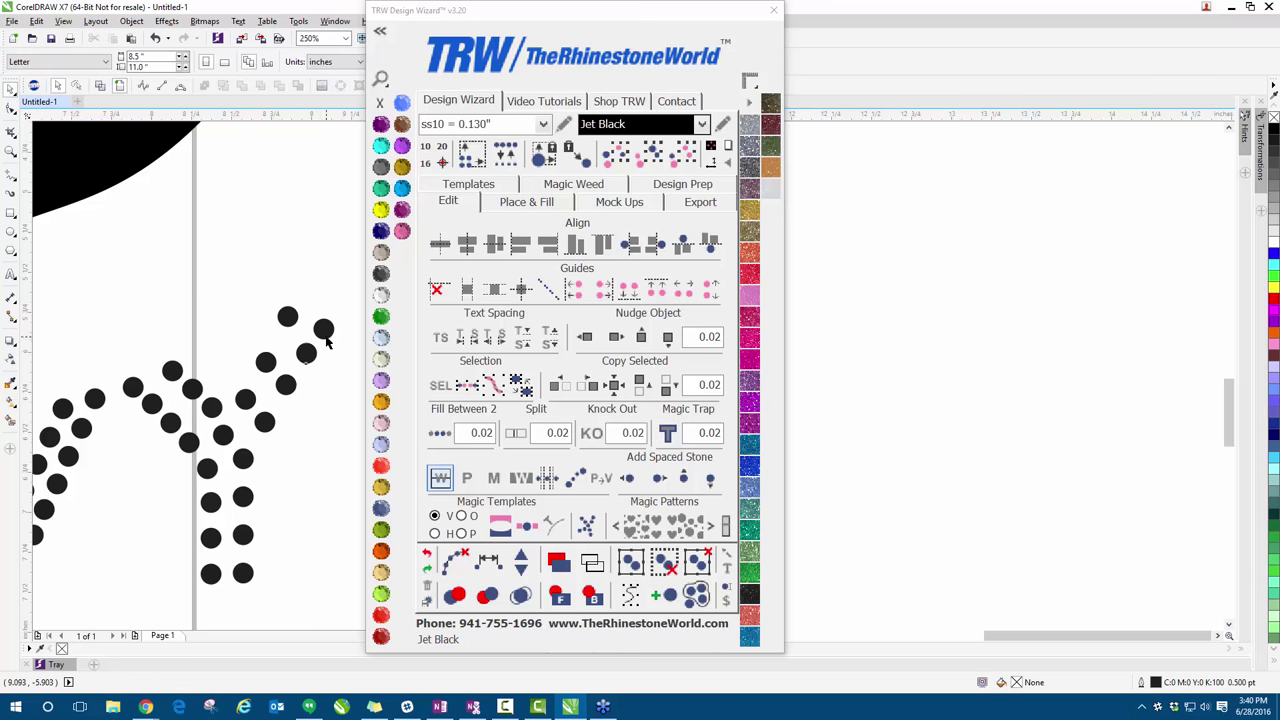
{"action": "left_click", "coordinate": [322, 338]}
{"action": "left_click", "coordinate": [306, 353], "text": "shift"}
{"action": "left_click", "coordinate": [286, 385], "text": "shift"}
{"action": "left_click", "coordinate": [264, 422], "text": "shift"}
{"action": "left_click", "coordinate": [243, 459], "text": "shift"}
{"action": "left_click", "coordinate": [242, 500], "text": "shift"}
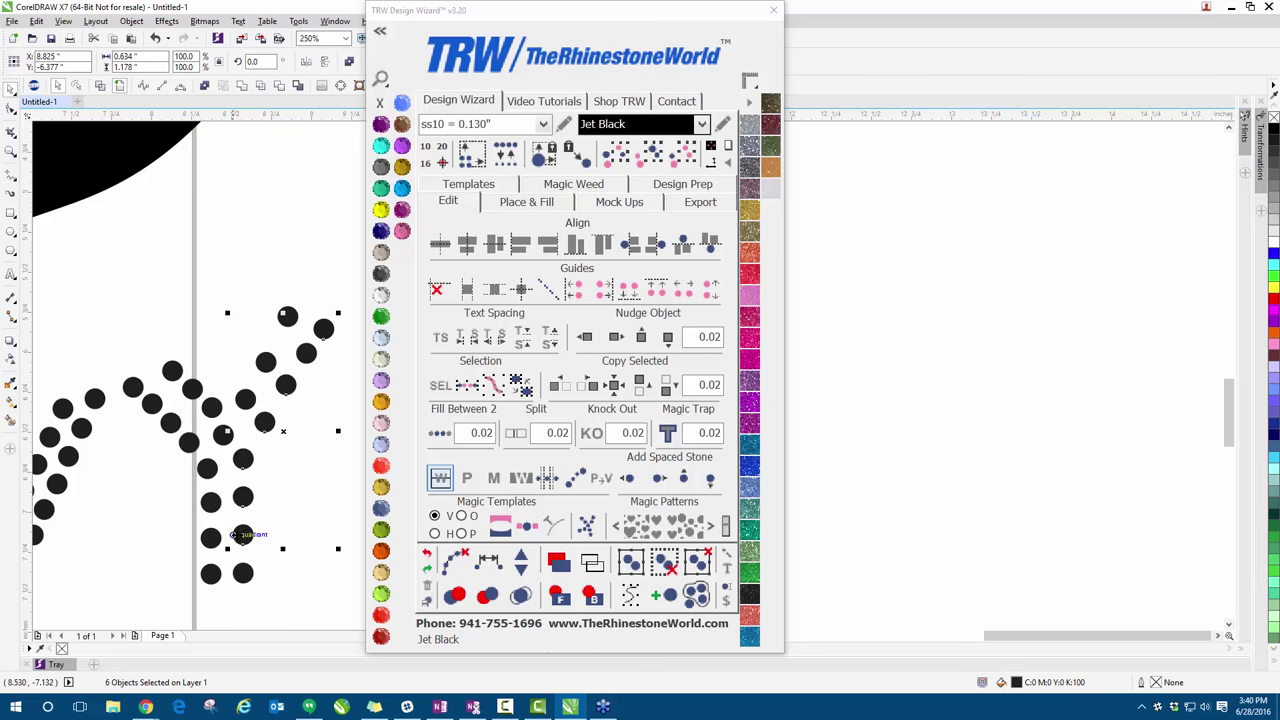
{"action": "left_click", "coordinate": [243, 536], "text": "shift"}
{"action": "left_click", "coordinate": [243, 572], "text": "shift"}
{"action": "key", "text": "Escape"}
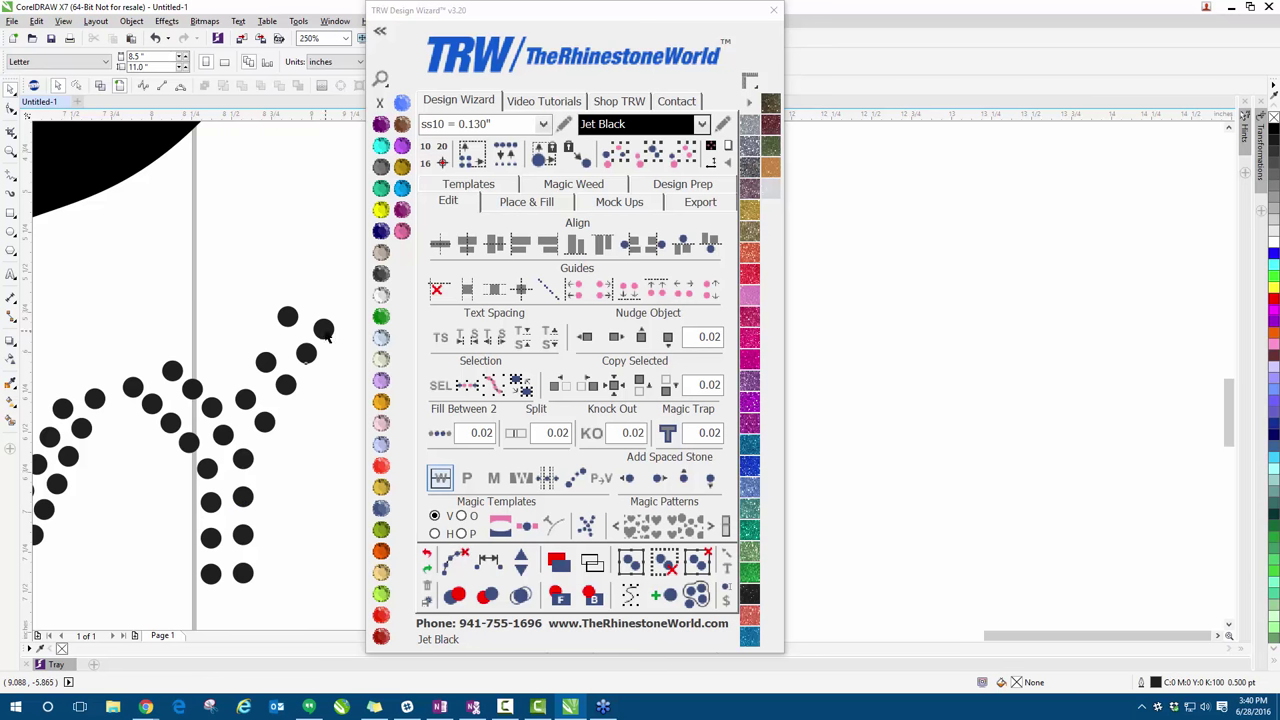
{"action": "mouse_move", "coordinate": [303, 370]}
{"action": "left_mouse_down"}
{"action": "mouse_move", "coordinate": [319, 371]}
{"action": "mouse_move", "coordinate": [305, 362]}
{"action": "left_mouse_up"}
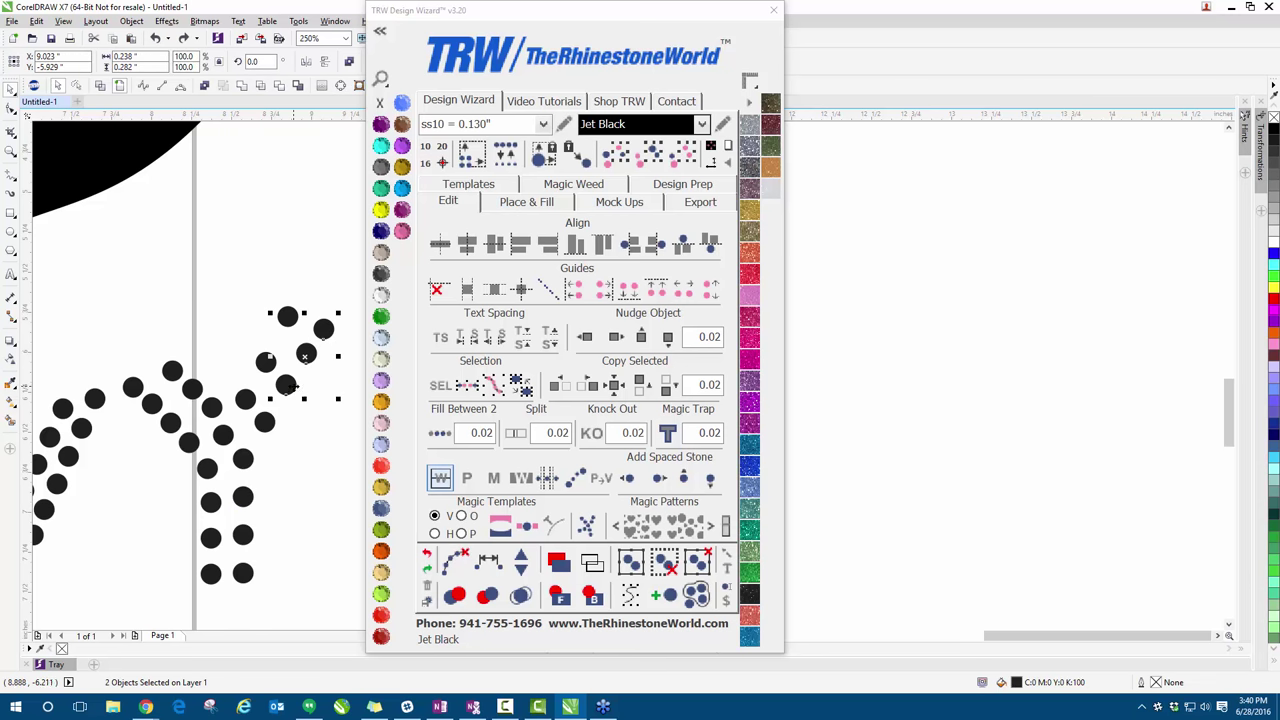
- Respace the Y's stem stones evenly, add two extra stones, and clear the path
{"action": "left_click", "coordinate": [265, 420], "text": "shift"}
{"action": "left_click", "coordinate": [243, 460], "text": "shift"}
{"action": "left_click", "coordinate": [243, 497], "text": "shift"}
{"action": "left_click", "coordinate": [243, 535], "text": "shift"}
{"action": "left_click", "coordinate": [241, 568], "text": "shift"}
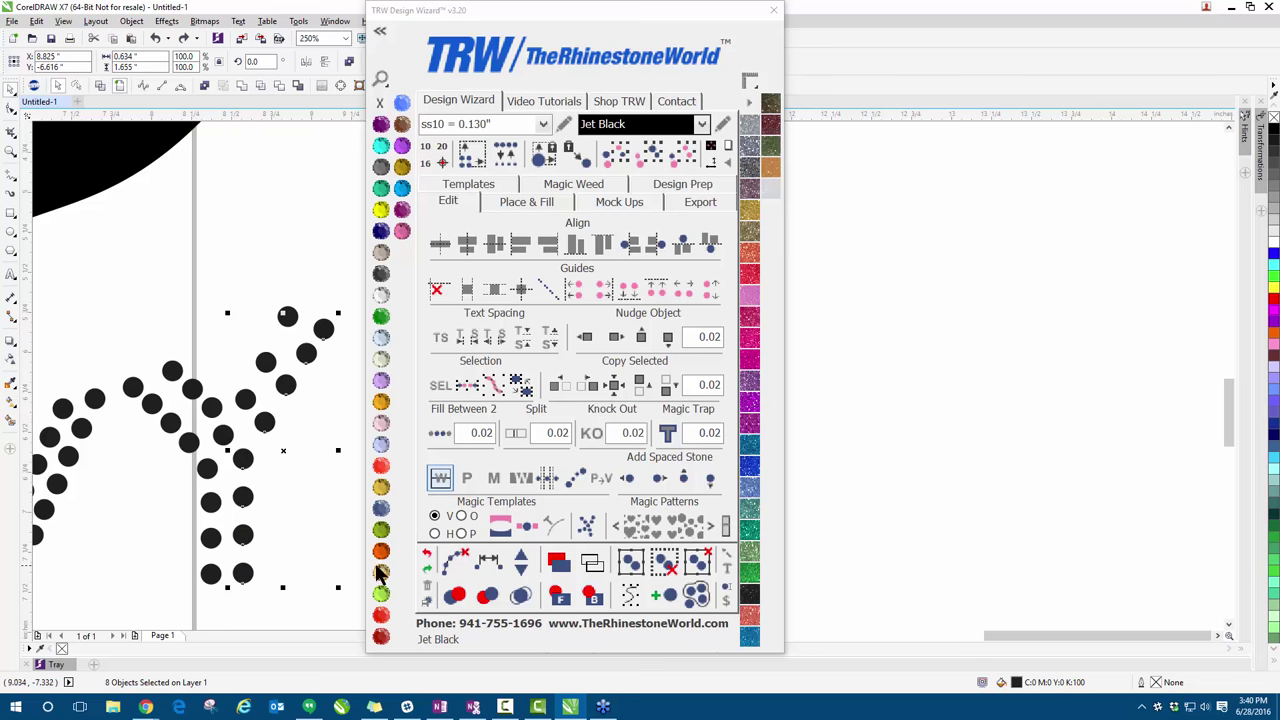
{"action": "left_click", "coordinate": [484, 568]}
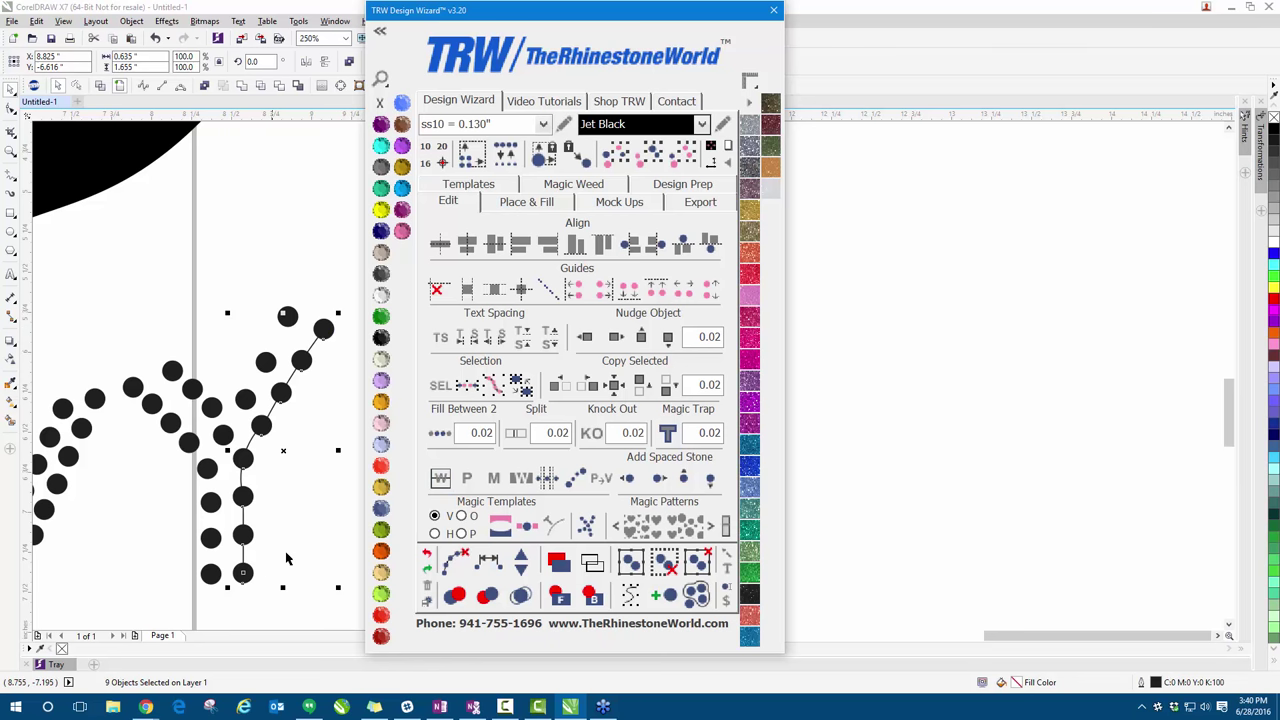
{"action": "left_click", "coordinate": [519, 565]}
{"action": "left_click", "coordinate": [519, 565]}
{"action": "left_click", "coordinate": [519, 565]}
{"action": "left_click", "coordinate": [519, 565]}
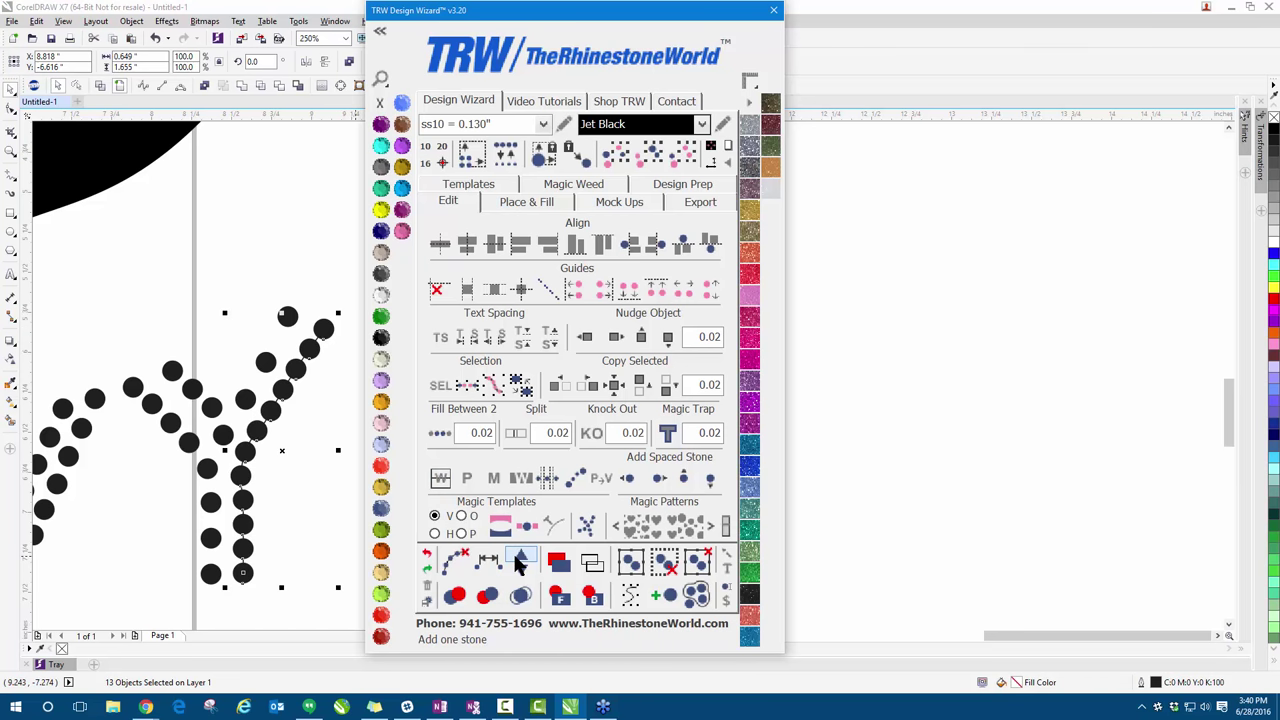
{"action": "left_click", "coordinate": [447, 567]}
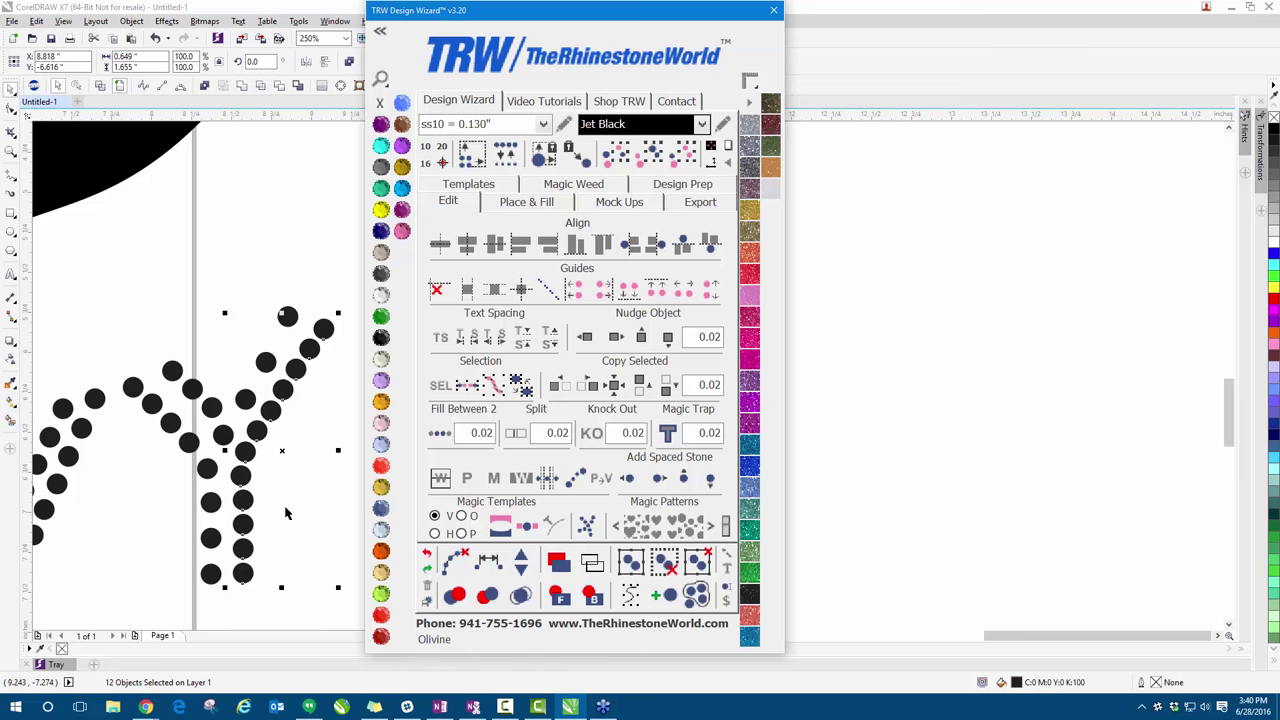
- Add three stones along the four-stone inner arm row of the Y
{"action": "left_click", "coordinate": [288, 316]}
{"action": "left_click", "coordinate": [270, 366], "text": "shift"}
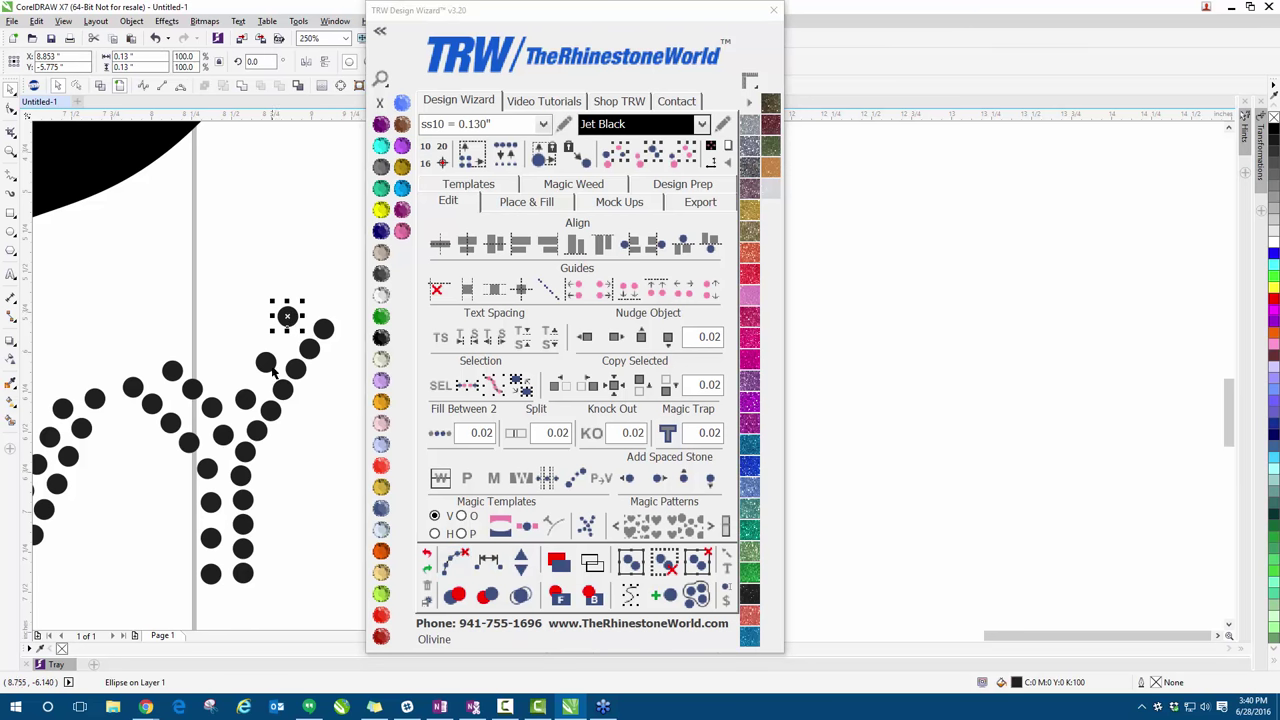
{"action": "left_click", "coordinate": [246, 404], "text": "shift"}
{"action": "left_click", "coordinate": [226, 436], "text": "shift"}
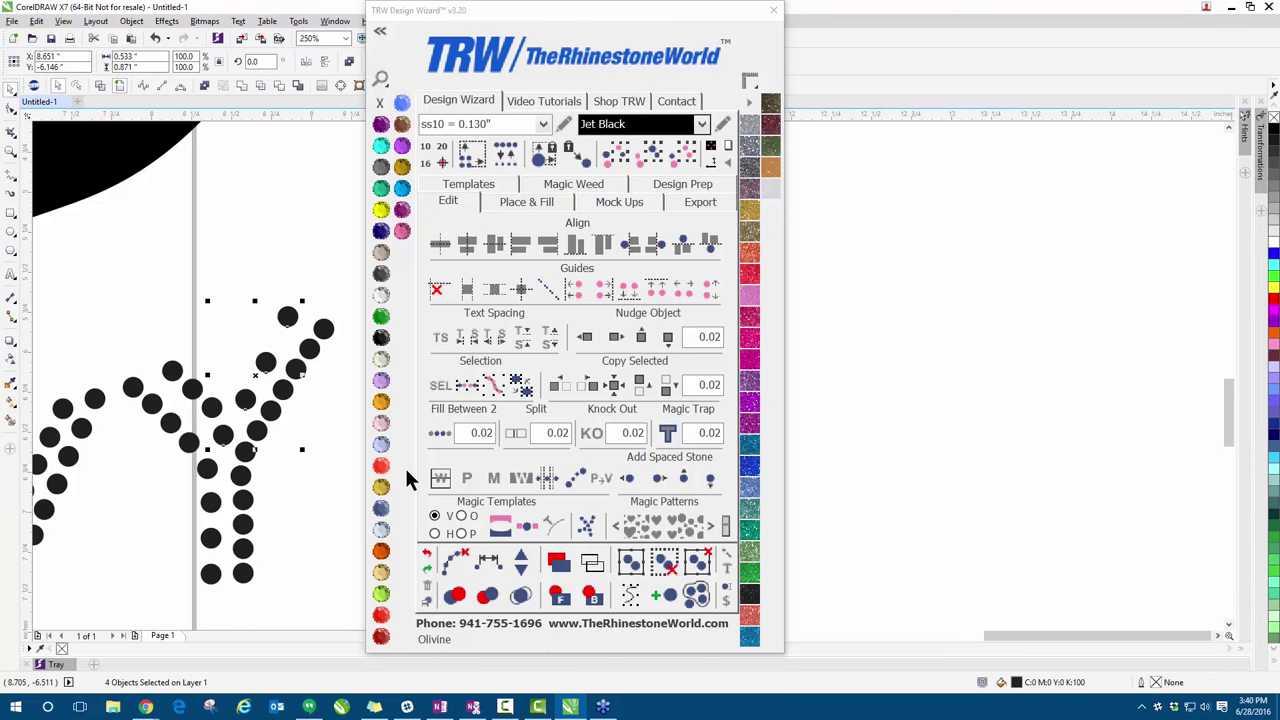
{"action": "left_click", "coordinate": [521, 561]}
{"action": "left_click", "coordinate": [524, 562]}
{"action": "left_click", "coordinate": [524, 562]}
{"action": "left_click", "coordinate": [212, 430]}
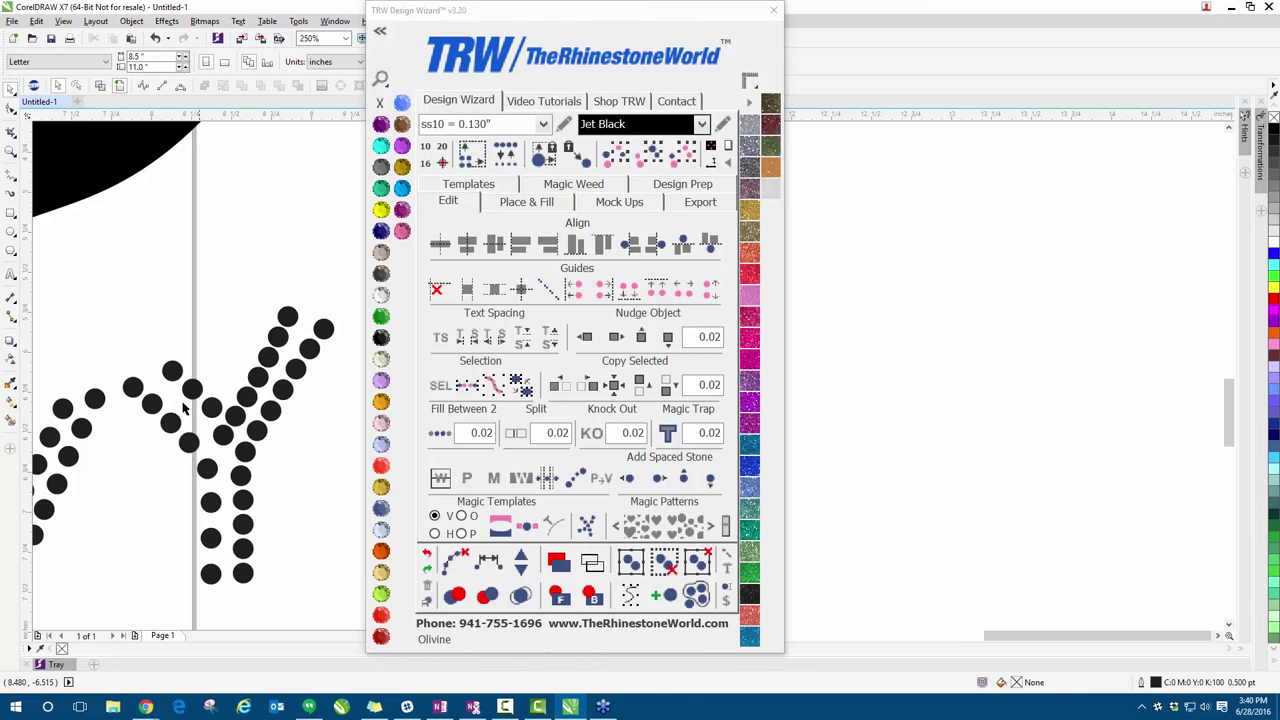
- Respace the Y's junction and stem stones, add two stones, and clear the path
{"action": "scroll", "coordinate": [193, 407], "scroll_direction": "down", "scroll_amount": 2}
{"action": "scroll", "coordinate": [193, 407], "scroll_direction": "up", "scroll_amount": 2}
{"action": "left_click_drag", "start_coordinate": [140, 334], "coordinate": [196, 388]}
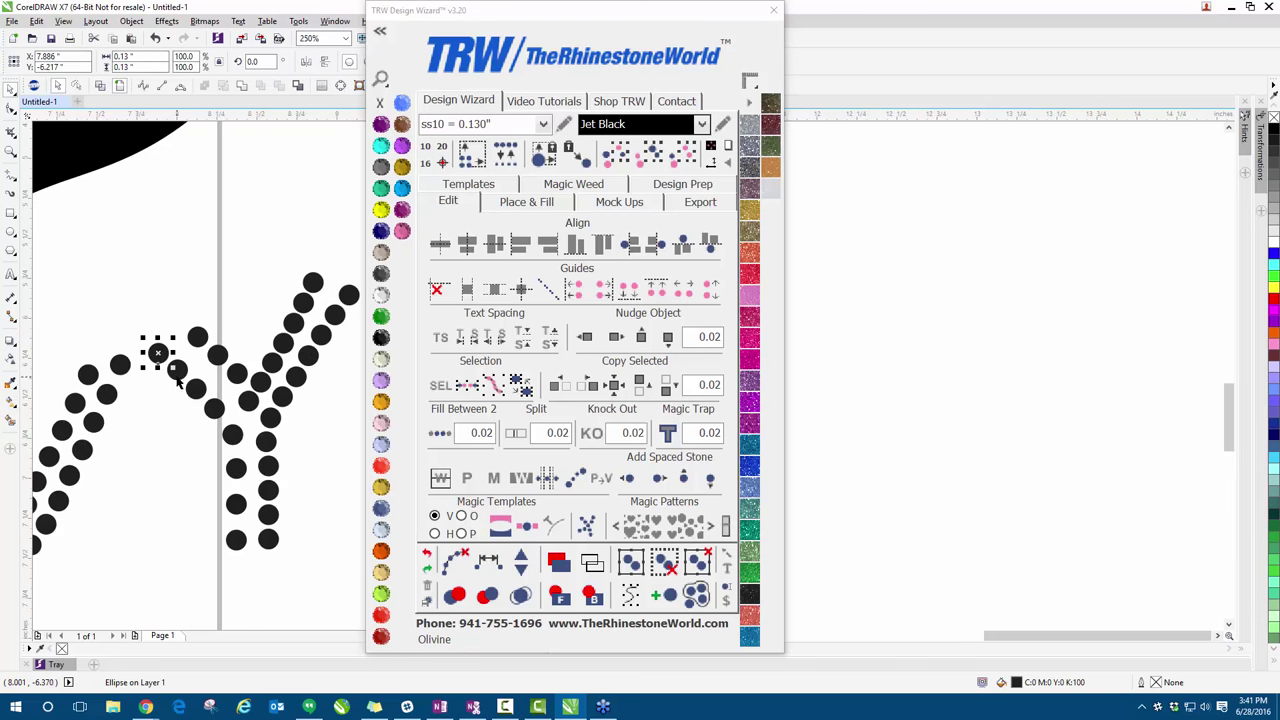
{"action": "left_click", "coordinate": [197, 390], "text": "shift"}
{"action": "left_click", "coordinate": [213, 407], "text": "shift"}
{"action": "left_click", "coordinate": [232, 432], "text": "shift"}
{"action": "left_click", "coordinate": [237, 468], "text": "shift"}
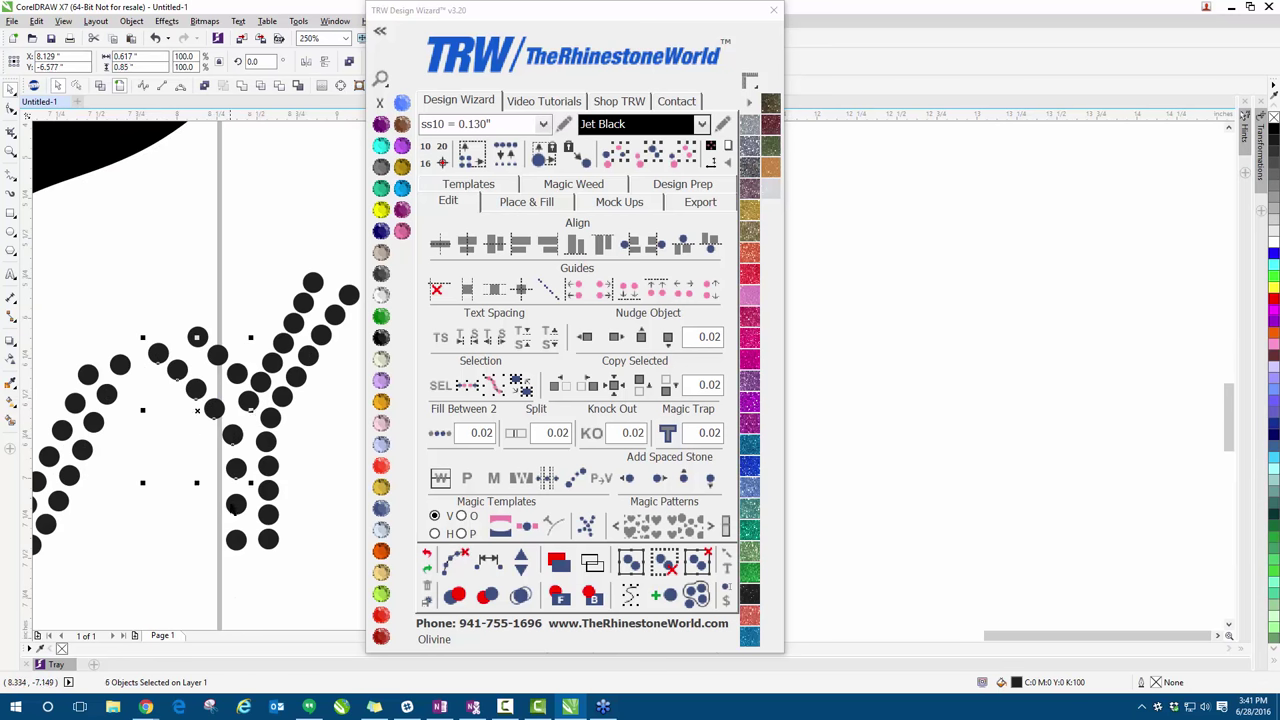
{"action": "left_click", "coordinate": [237, 503], "text": "shift"}
{"action": "left_click", "coordinate": [245, 541], "text": "shift"}
{"action": "left_click", "coordinate": [489, 563]}
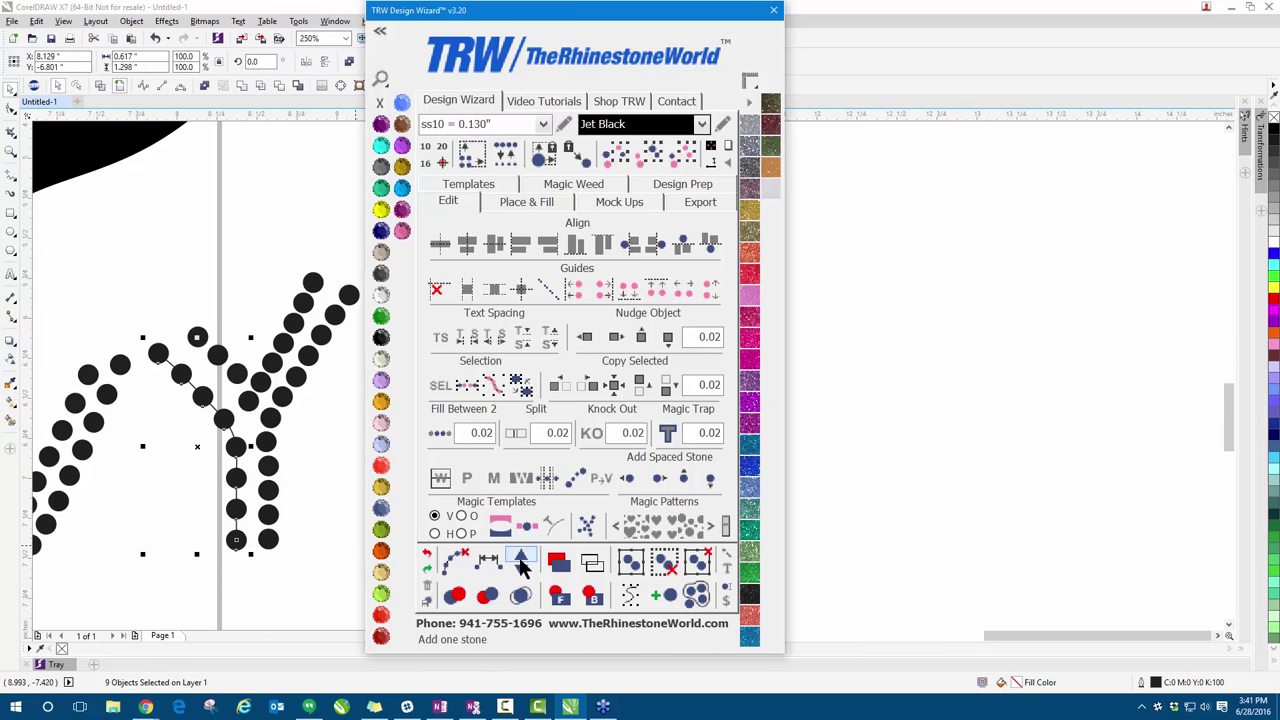
{"action": "left_click", "coordinate": [522, 563]}
{"action": "left_click", "coordinate": [522, 563]}
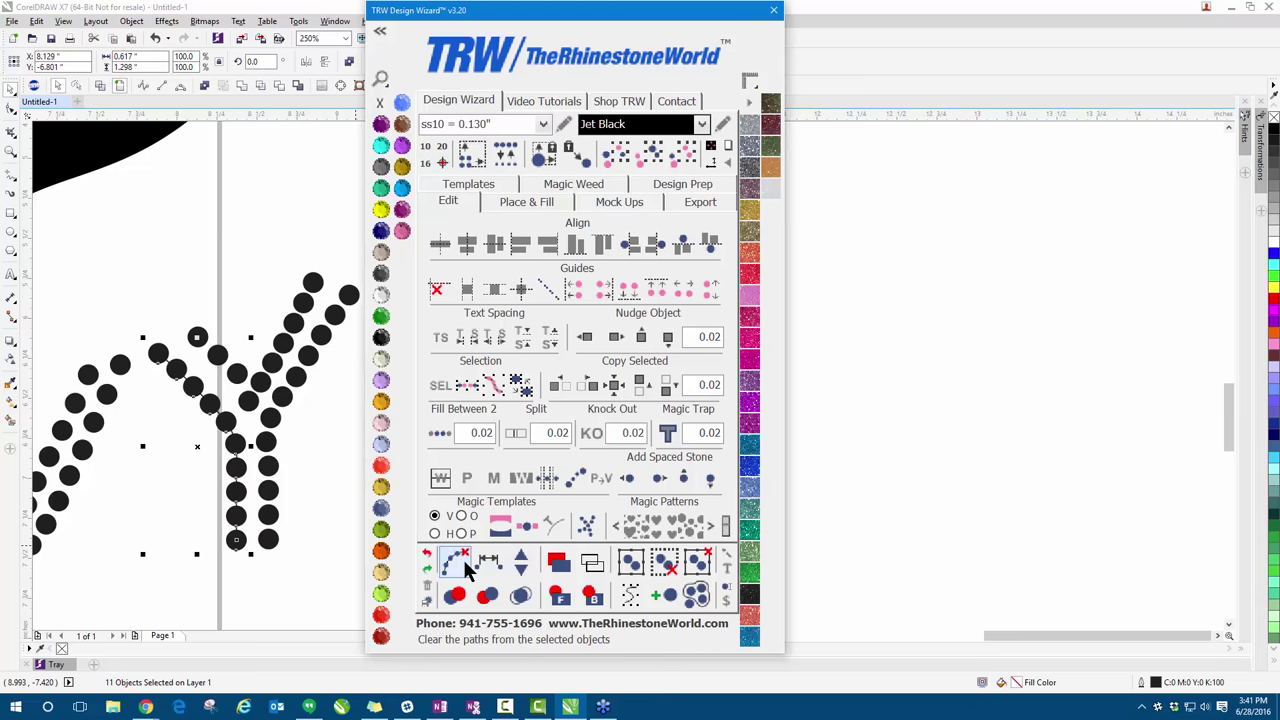
{"action": "left_click", "coordinate": [251, 443]}
- Drag two stones at the Y junction into their final positions
{"action": "scroll", "coordinate": [251, 440], "scroll_direction": "down", "scroll_amount": 2}
{"action": "scroll", "coordinate": [251, 414], "scroll_direction": "up", "scroll_amount": 6}
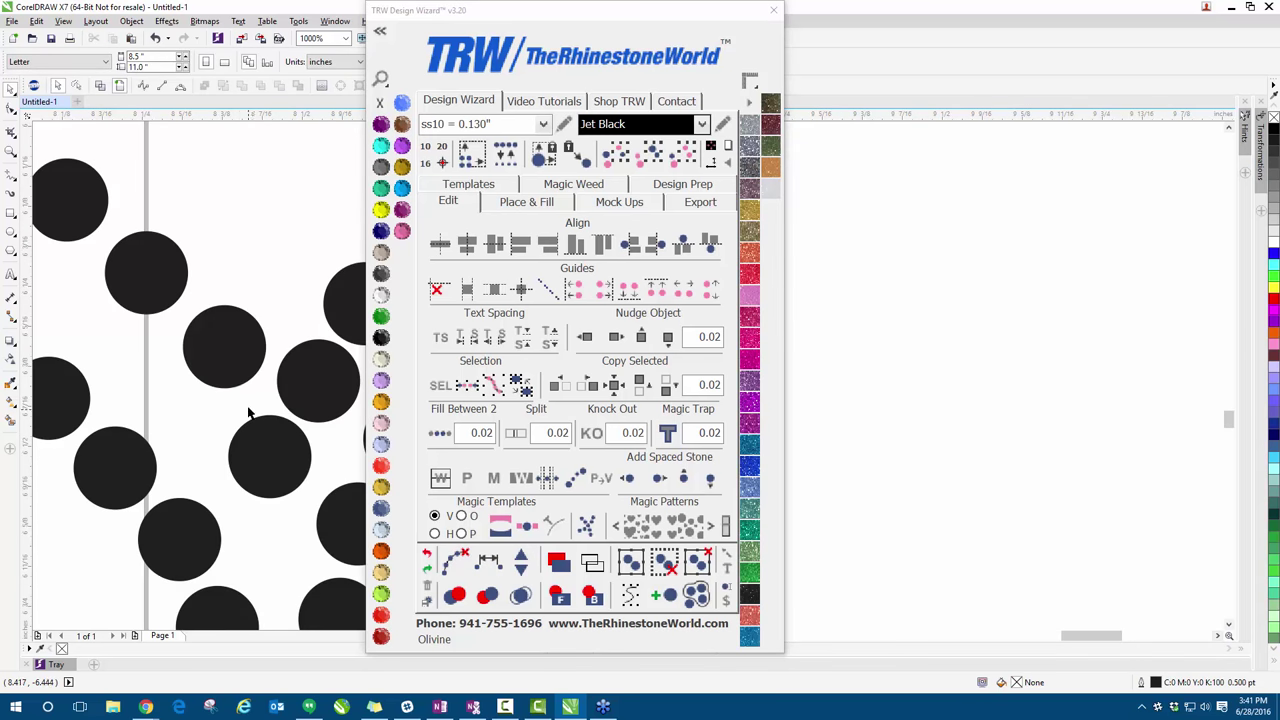
{"action": "scroll", "coordinate": [195, 410], "scroll_direction": "down", "scroll_amount": 2}
{"action": "scroll", "coordinate": [152, 396], "scroll_direction": "up", "scroll_amount": 2}
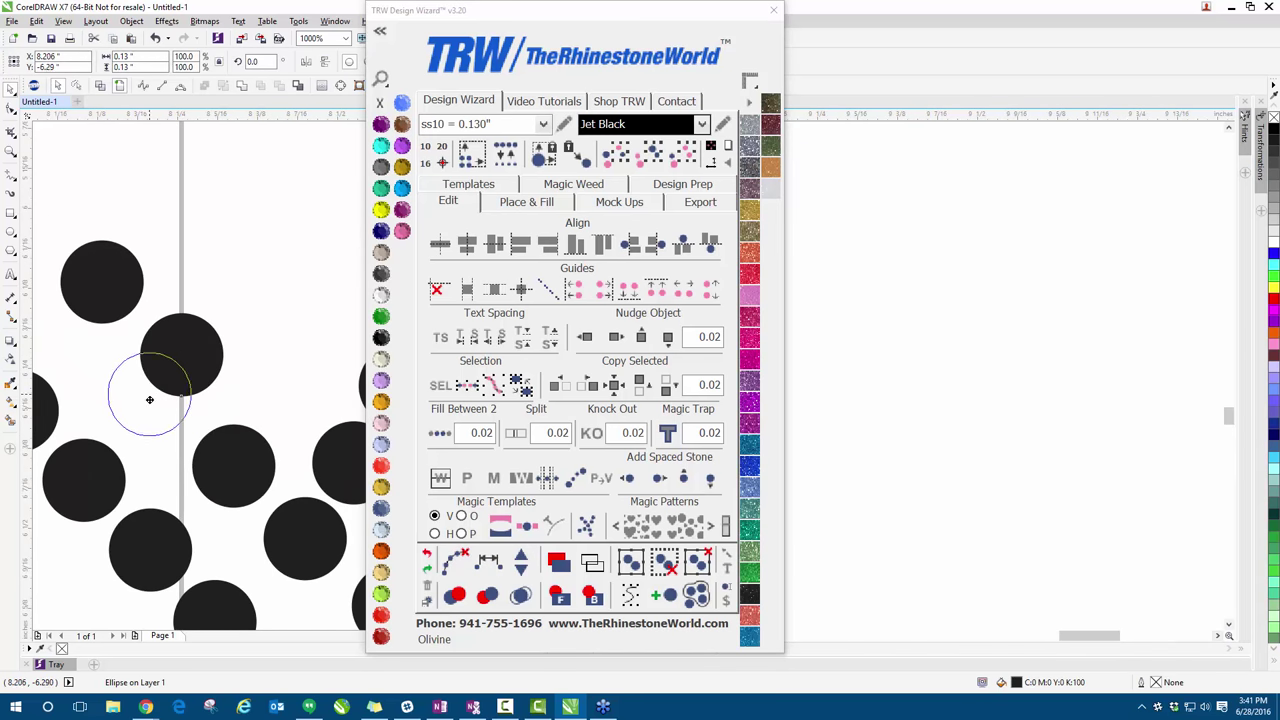
{"action": "scroll", "coordinate": [157, 390], "scroll_direction": "down", "scroll_amount": 2}
{"action": "scroll", "coordinate": [115, 375], "scroll_direction": "up", "scroll_amount": 2}
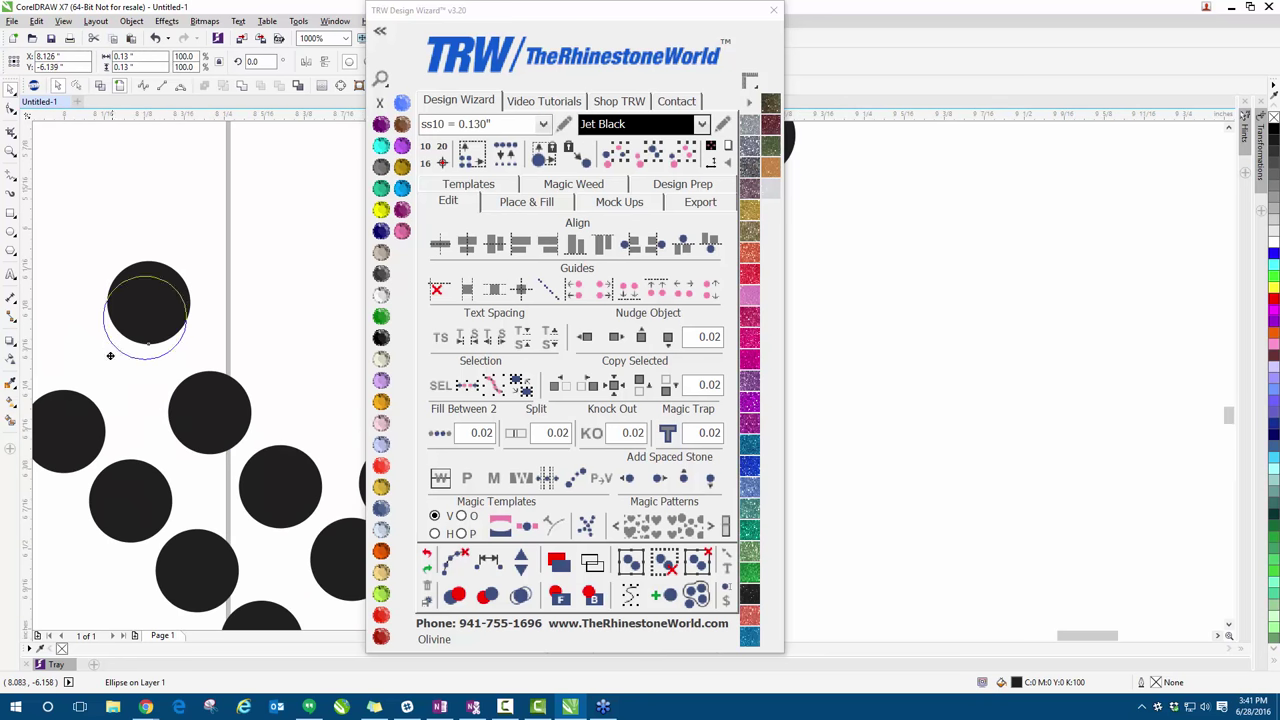
{"action": "left_click_drag", "start_coordinate": [111, 371], "coordinate": [81, 332]}
{"action": "scroll", "coordinate": [129, 378], "scroll_direction": "down", "scroll_amount": 1}
{"action": "scroll", "coordinate": [250, 300], "scroll_direction": "down", "scroll_amount": 2}
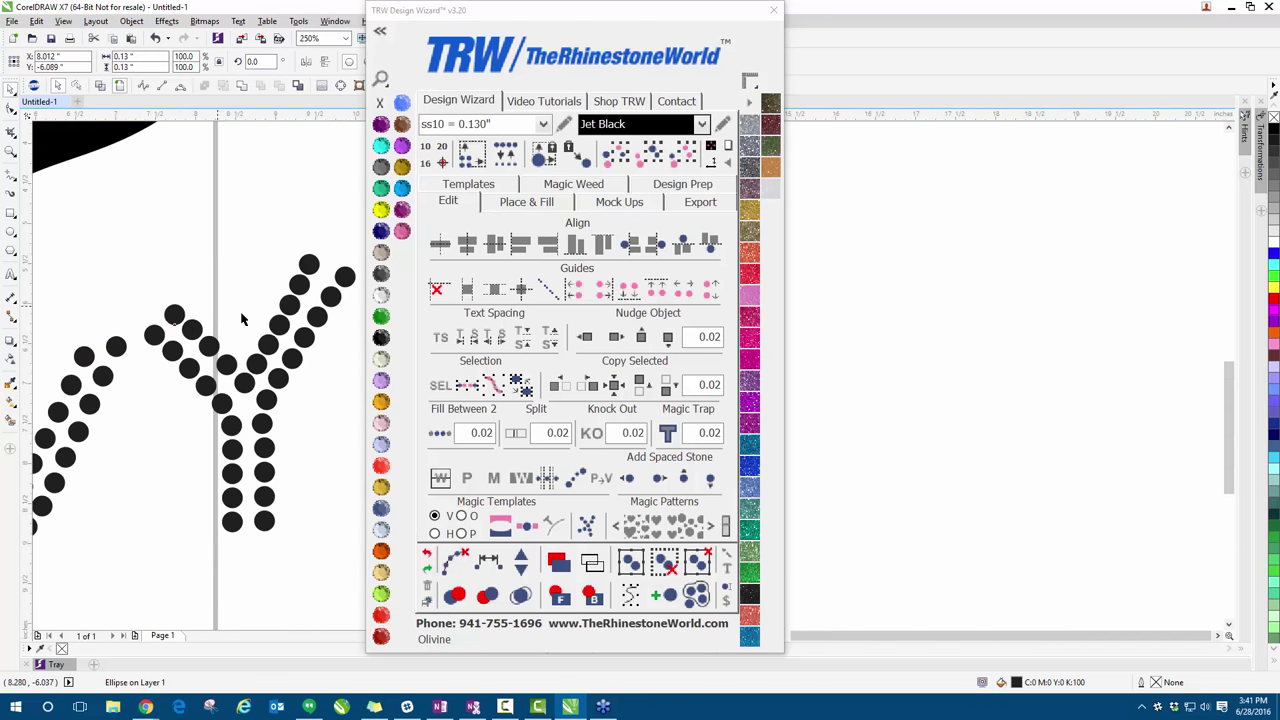
{"action": "scroll", "coordinate": [260, 380], "scroll_direction": "down", "scroll_amount": 1}
{"action": "scroll", "coordinate": [220, 415], "scroll_direction": "up", "scroll_amount": 4}
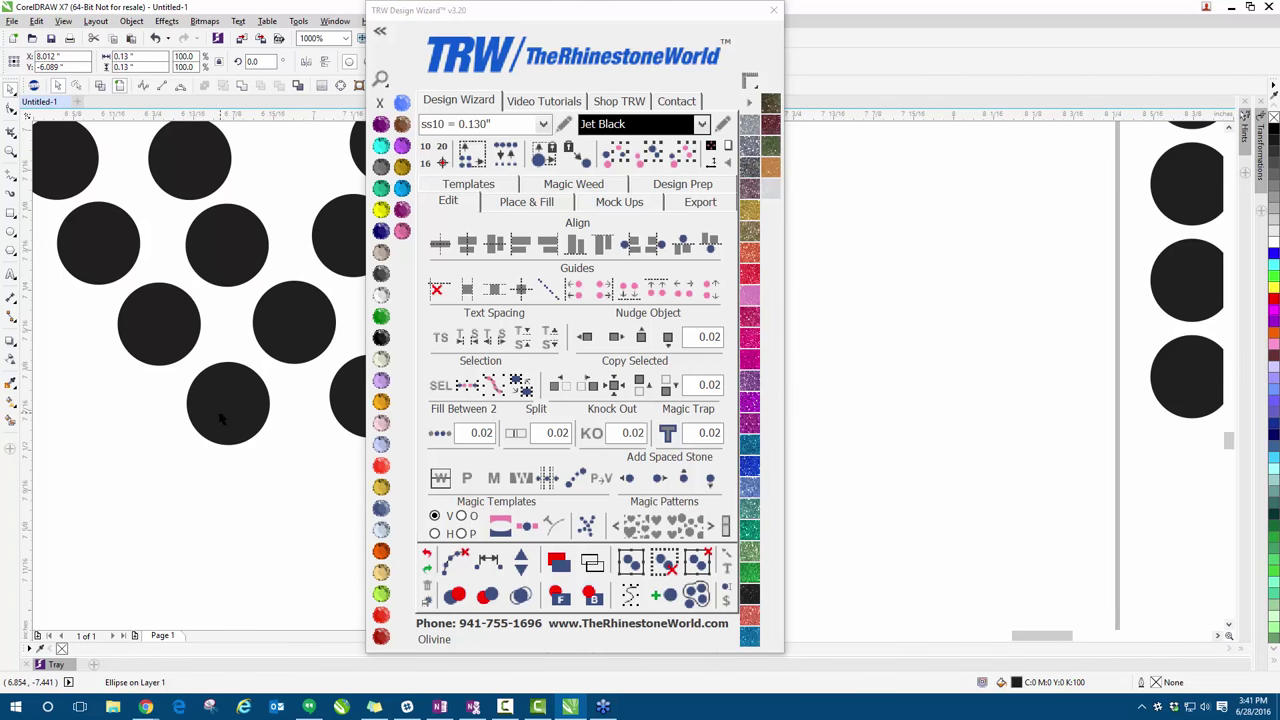
{"action": "left_click_drag", "start_coordinate": [220, 418], "coordinate": [305, 471]}
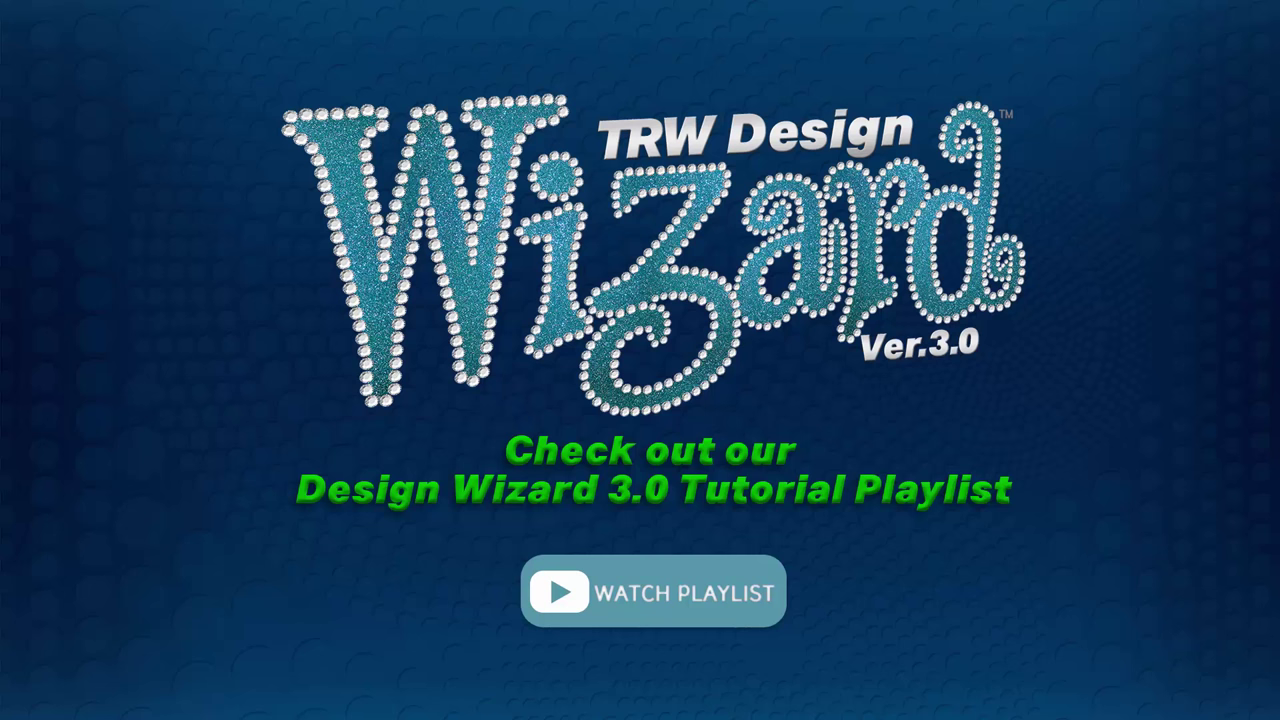